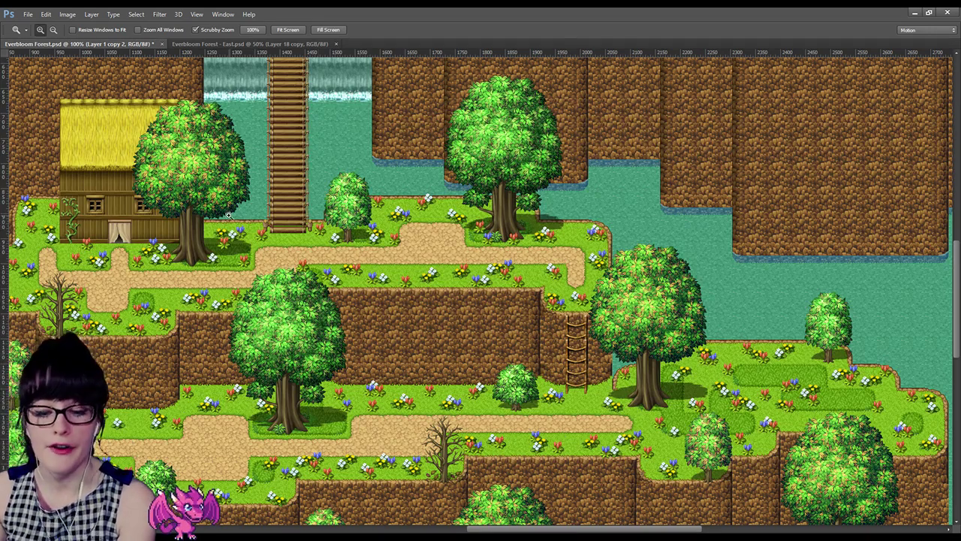
Step: Examine the whole Everbloom Forest map and compare it with the Everbloom Forest - East map
{"action": "key", "text": "alt"}
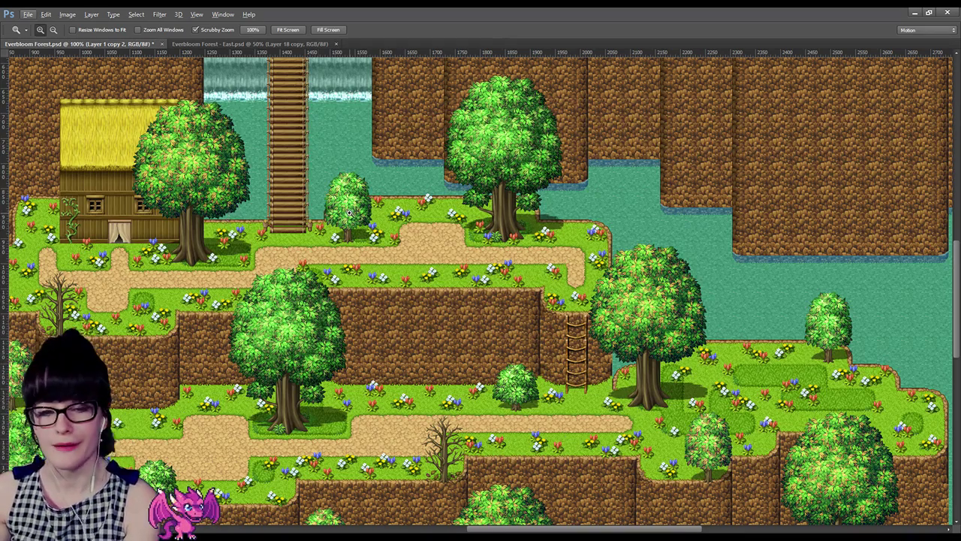
{"action": "left_click", "coordinate": [308, 179], "text": "alt"}
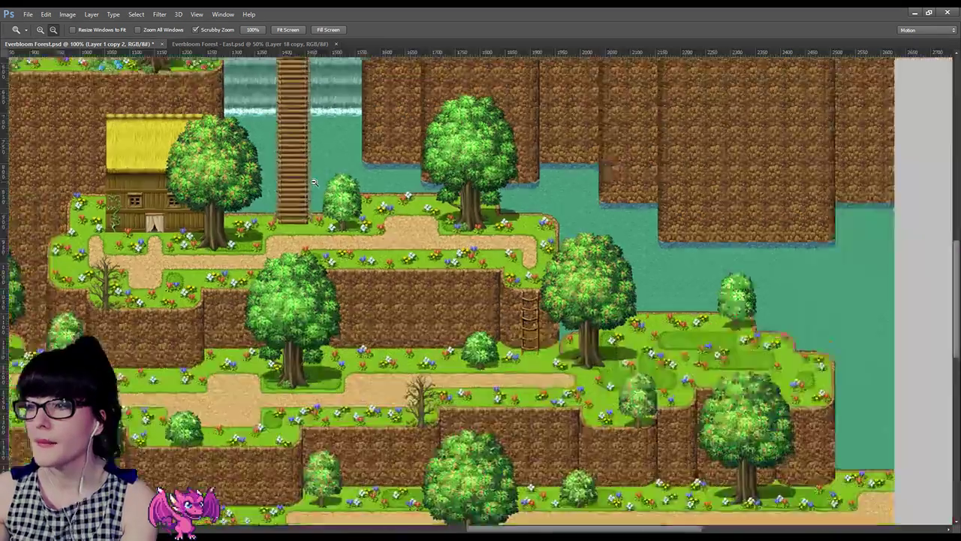
{"action": "left_click", "coordinate": [305, 179], "text": "alt"}
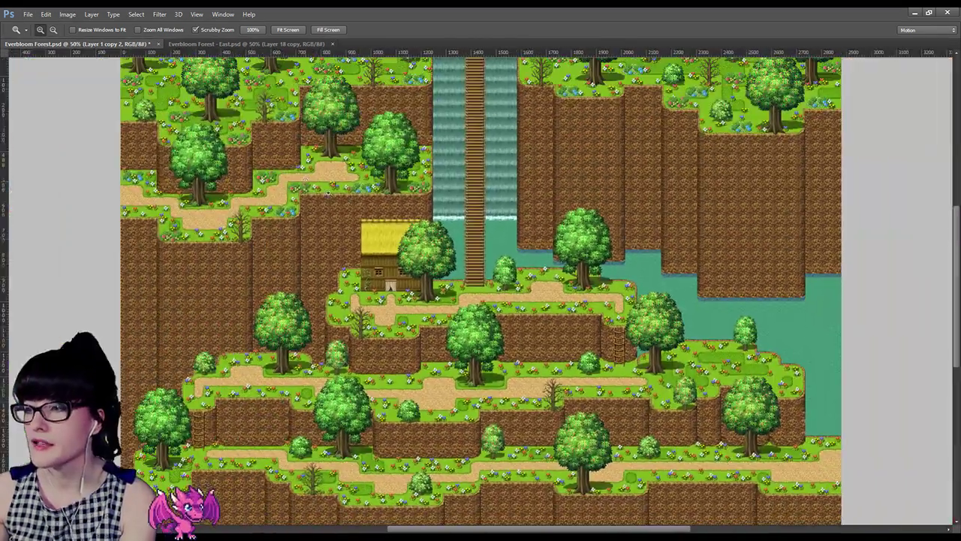
{"action": "left_click", "coordinate": [456, 266], "text": "alt"}
{"action": "left_click_drag", "start_coordinate": [454, 268], "coordinate": [458, 278]}
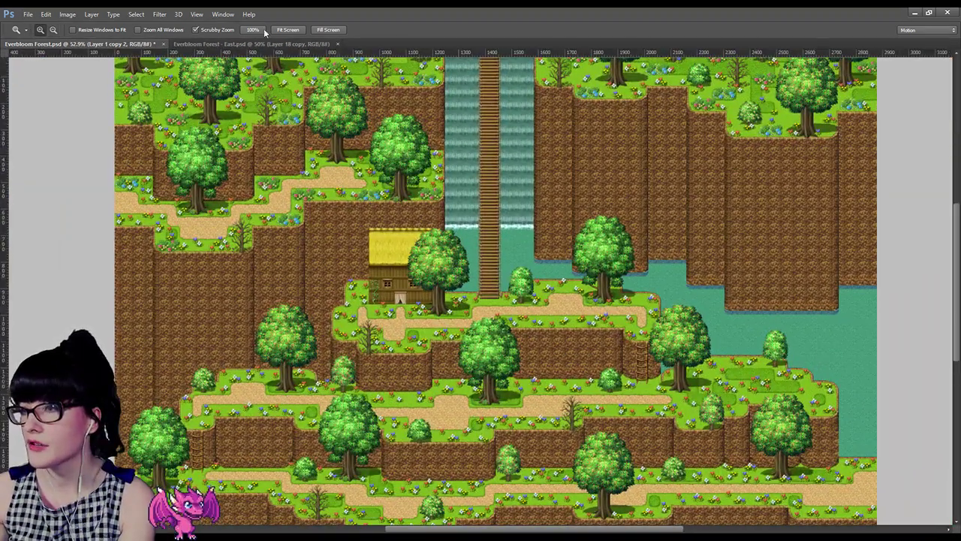
{"action": "left_click", "coordinate": [229, 44]}
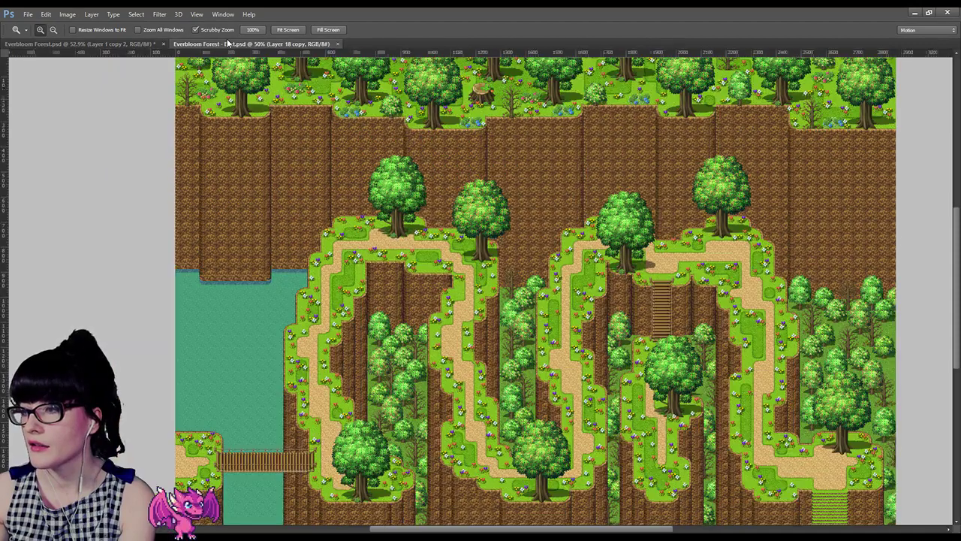
{"action": "left_click", "coordinate": [138, 45]}
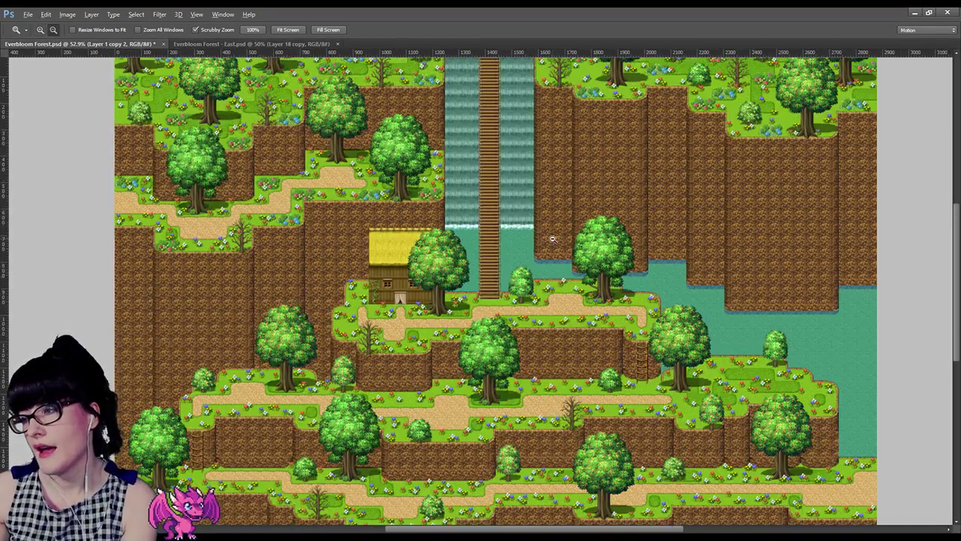
Step: Examine the waterfall, rope bridge and flowered riverbank of the Everbloom Forest map up close at 200%
{"action": "left_click", "coordinate": [550, 243], "text": "alt"}
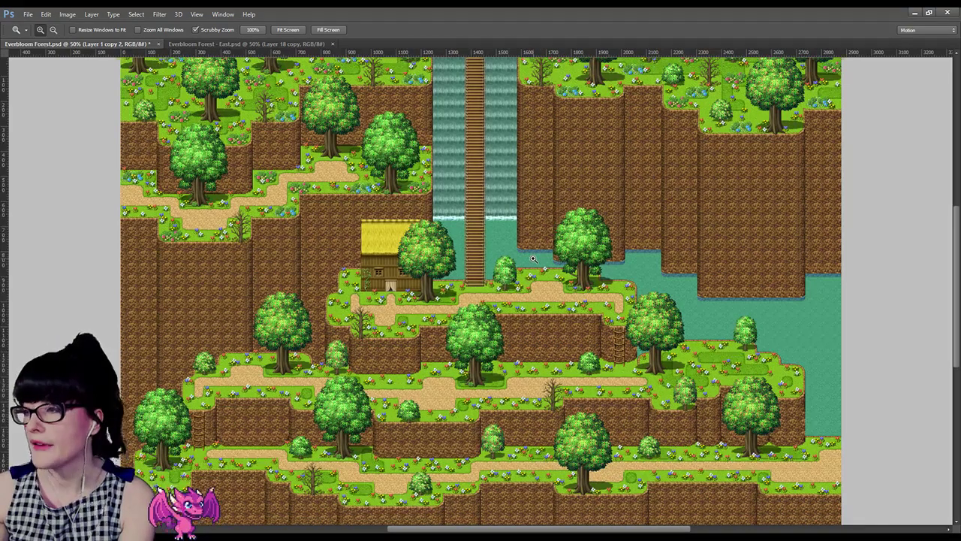
{"action": "left_click", "coordinate": [534, 259]}
{"action": "left_click", "coordinate": [533, 258]}
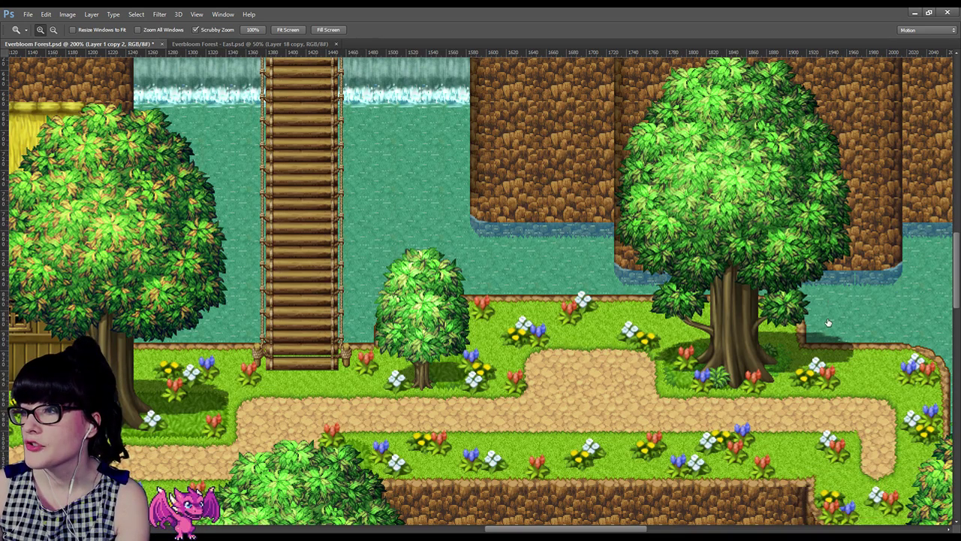
{"action": "scroll", "coordinate": [574, 316], "scroll_direction": "up", "scroll_amount": 8}
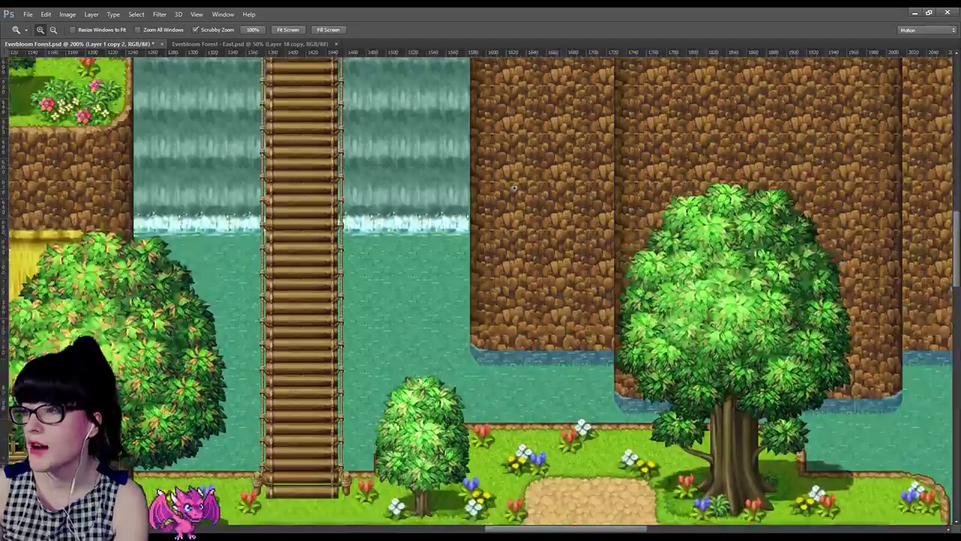
{"action": "scroll", "coordinate": [399, 161], "scroll_direction": "down", "scroll_amount": 8}
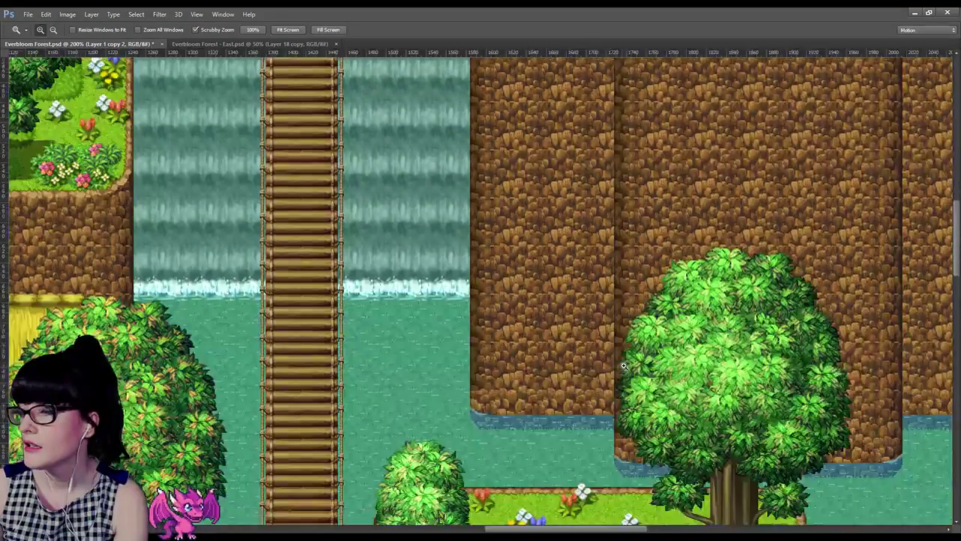
{"action": "scroll", "coordinate": [622, 368], "scroll_direction": "down", "scroll_amount": 4}
{"action": "scroll", "coordinate": [625, 369], "scroll_direction": "up", "scroll_amount": 3}
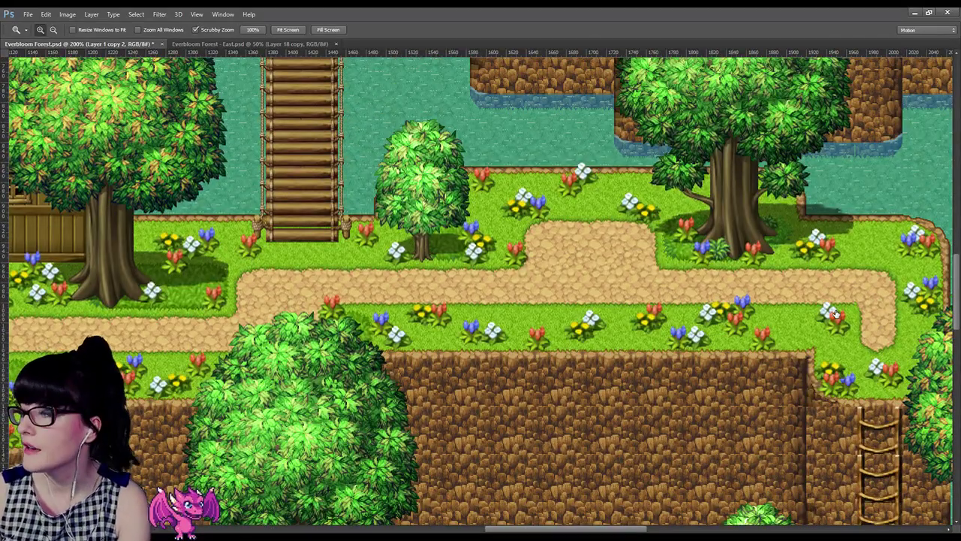
Step: Try the purple flowers on Layer 1 copy 3 in place of the blue ones, and undo the change
{"action": "left_click", "coordinate": [877, 68]}
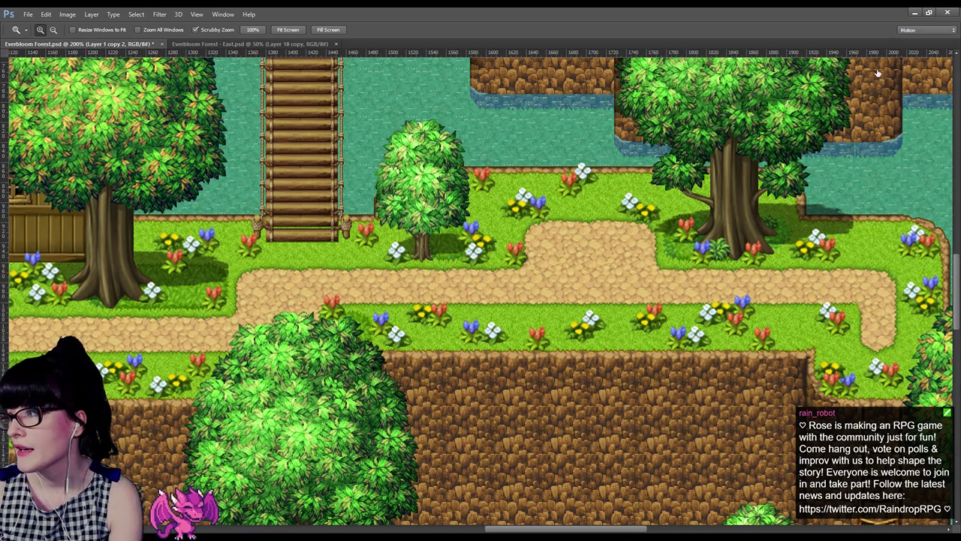
{"action": "left_click", "coordinate": [876, 73]}
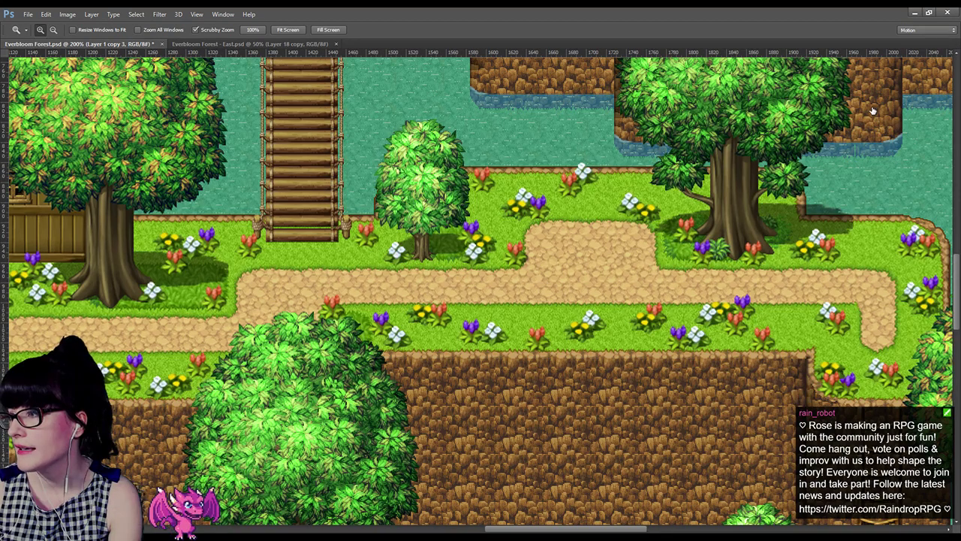
{"action": "key", "text": "ctrl+z"}
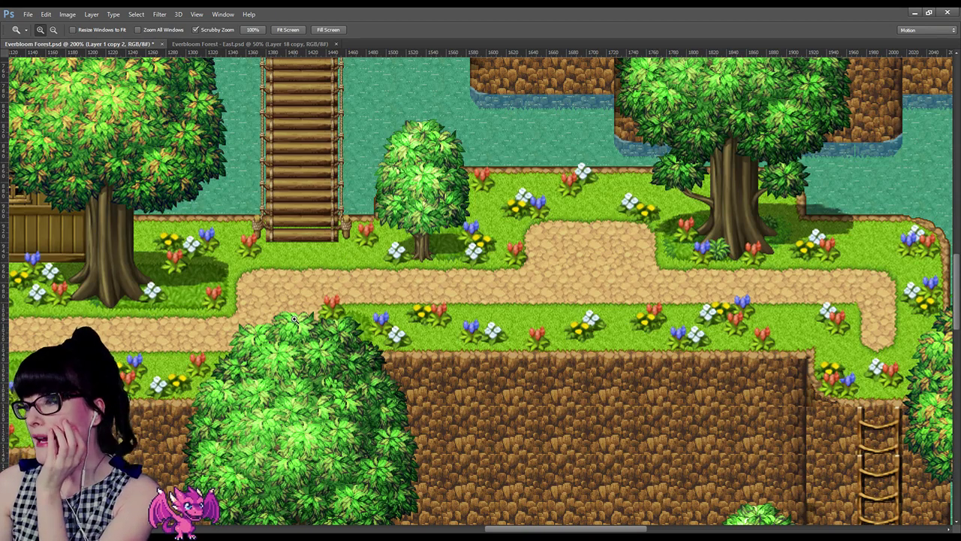
Step: Examine the paths, cliffs, waterfall and hut of the Everbloom Forest map at several magnifications and check the East map against them
{"action": "scroll", "coordinate": [573, 167], "scroll_direction": "up", "scroll_amount": 2}
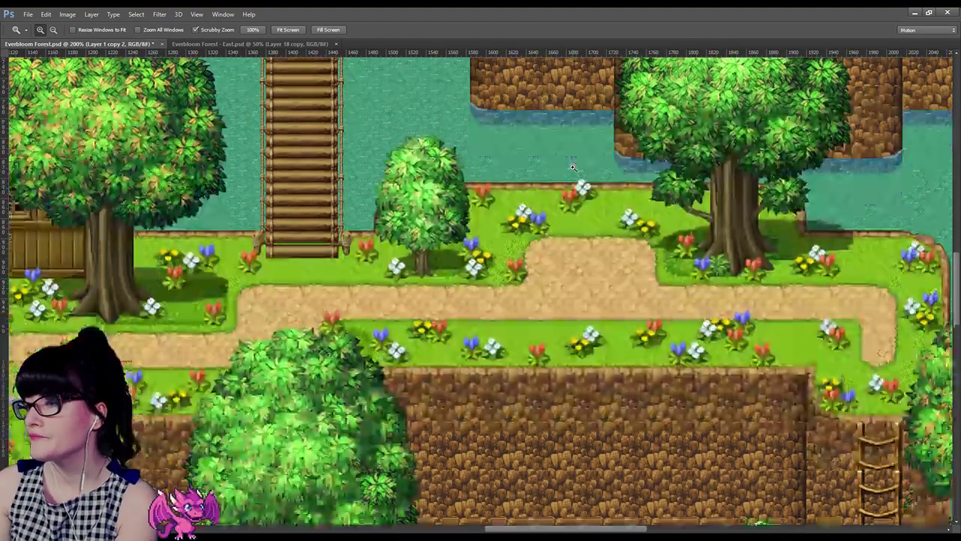
{"action": "scroll", "coordinate": [573, 167], "scroll_direction": "down", "scroll_amount": 5}
{"action": "scroll", "coordinate": [558, 127], "scroll_direction": "right", "scroll_amount": 5}
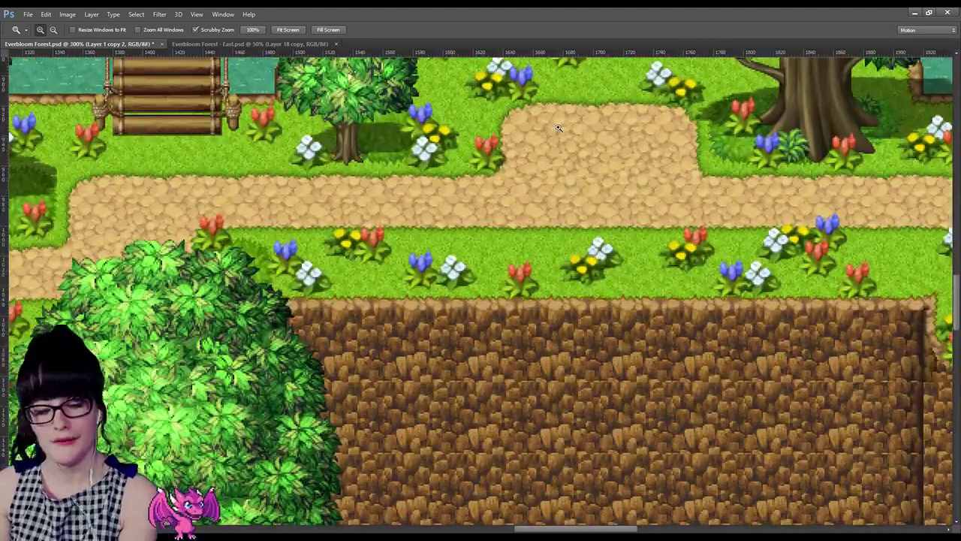
{"action": "scroll", "coordinate": [558, 127], "scroll_direction": "down", "scroll_amount": 3, "text": "alt"}
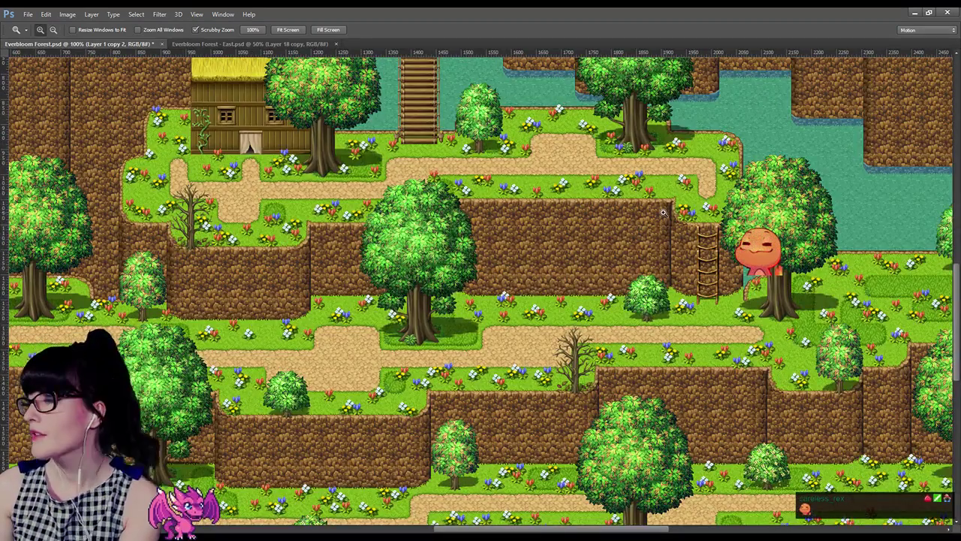
{"action": "scroll", "coordinate": [549, 208], "scroll_direction": "down", "scroll_amount": 2, "text": "alt"}
{"action": "scroll", "coordinate": [557, 184], "scroll_direction": "up", "scroll_amount": 1, "text": "alt"}
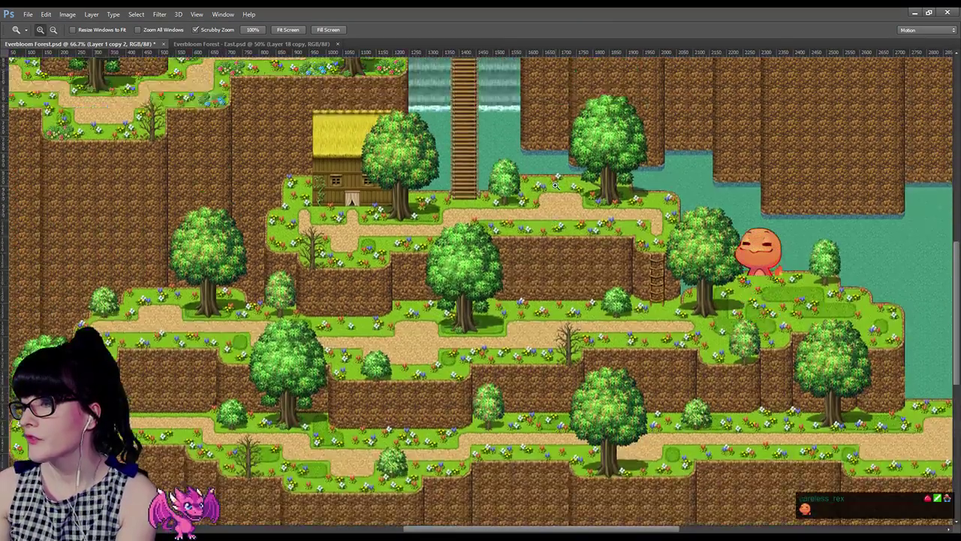
{"action": "scroll", "coordinate": [555, 184], "scroll_direction": "up", "scroll_amount": 6}
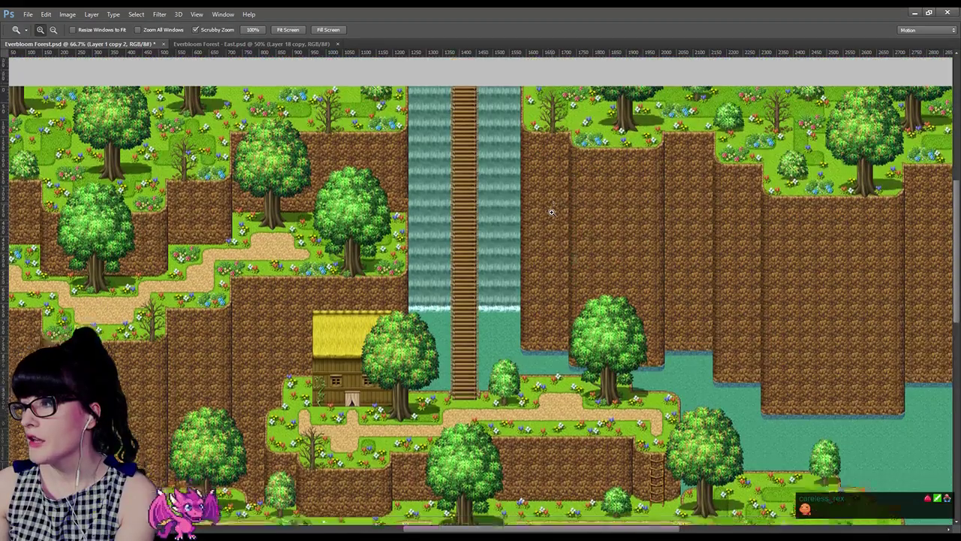
{"action": "scroll", "coordinate": [552, 212], "scroll_direction": "down", "scroll_amount": 1, "text": "alt"}
{"action": "scroll", "coordinate": [545, 263], "scroll_direction": "down", "scroll_amount": 1, "text": "alt"}
{"action": "scroll", "coordinate": [537, 308], "scroll_direction": "up", "scroll_amount": 1, "text": "alt"}
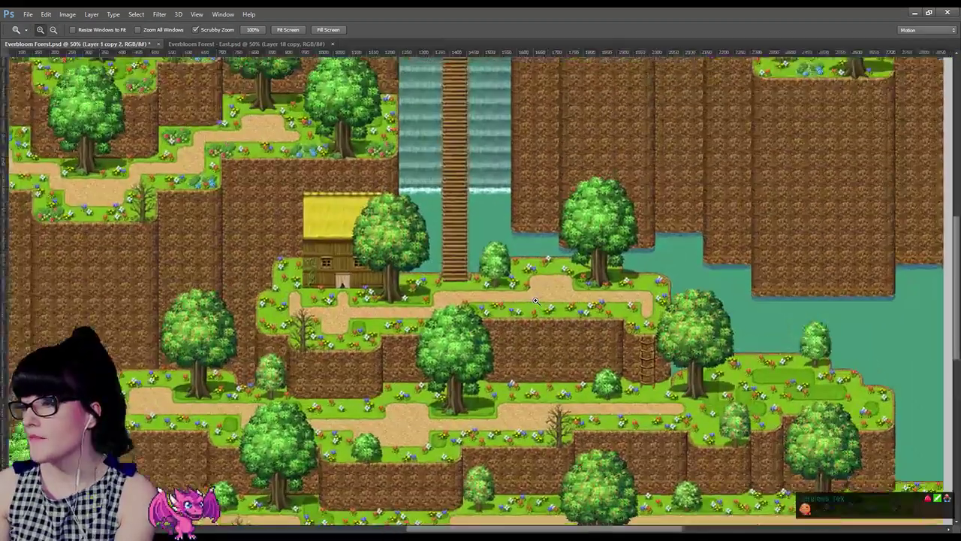
{"action": "scroll", "coordinate": [536, 300], "scroll_direction": "up", "scroll_amount": 2, "text": "alt"}
{"action": "left_click", "coordinate": [248, 44]}
{"action": "left_click", "coordinate": [143, 43]}
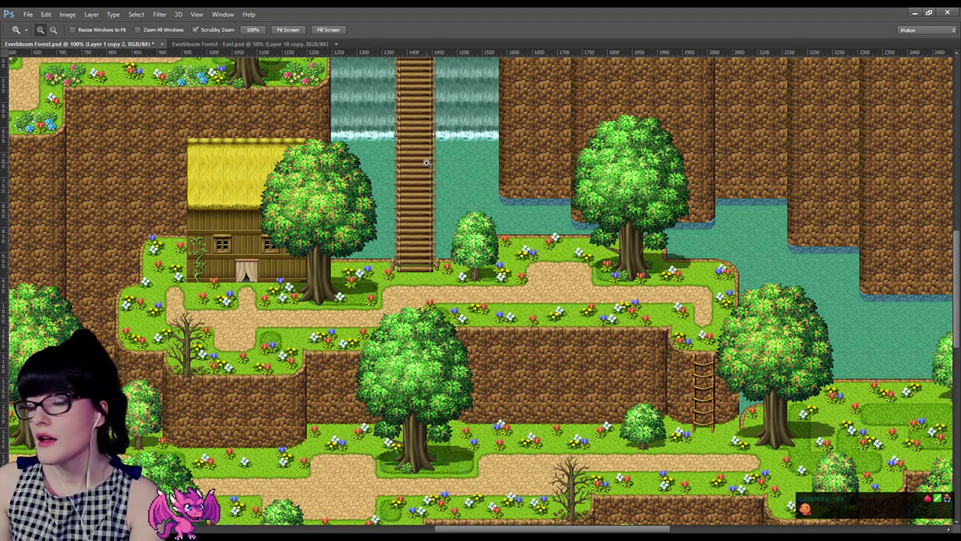
Step: Examine the flowers around the hut and rope bridge at 200%, toggling the last change for comparison
{"action": "scroll", "coordinate": [446, 241], "scroll_direction": "down", "scroll_amount": 1, "text": "alt"}
{"action": "scroll", "coordinate": [445, 241], "scroll_direction": "up", "scroll_amount": 1, "text": "alt"}
{"action": "scroll", "coordinate": [444, 243], "scroll_direction": "up", "scroll_amount": 1, "text": "alt"}
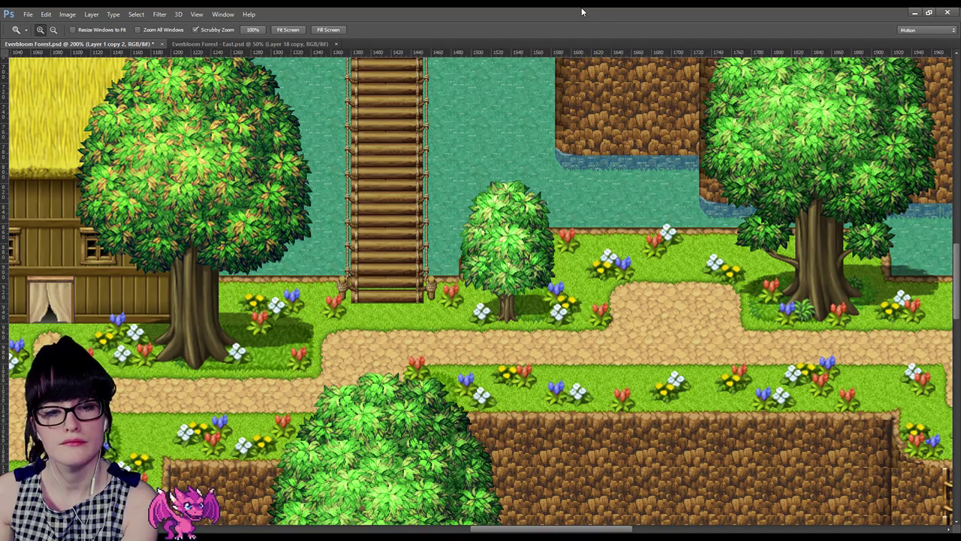
{"action": "scroll", "coordinate": [491, 191], "scroll_direction": "up", "scroll_amount": 1}
{"action": "scroll", "coordinate": [485, 193], "scroll_direction": "down", "scroll_amount": 2}
{"action": "scroll", "coordinate": [485, 194], "scroll_direction": "down", "scroll_amount": 2}
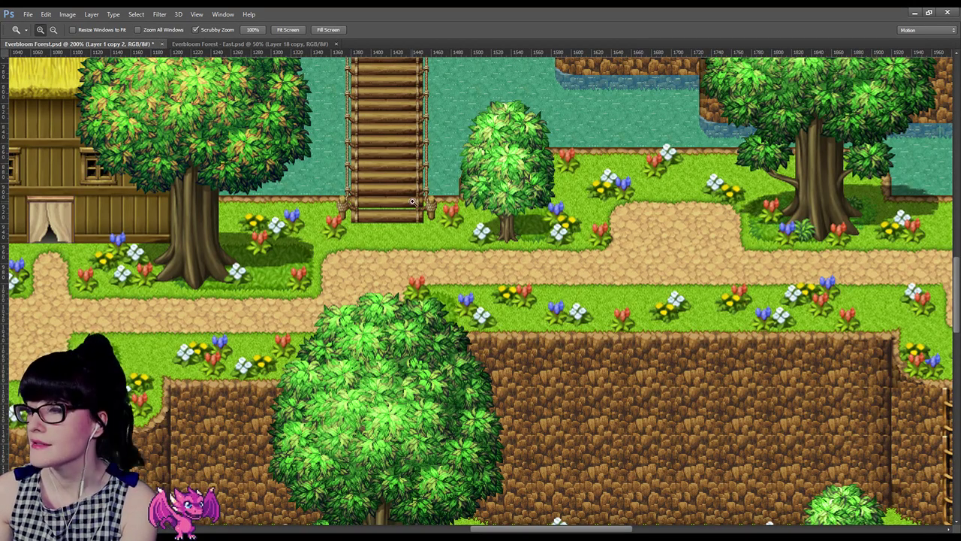
{"action": "key", "text": "ctrl+z"}
{"action": "key", "text": "ctrl+z"}
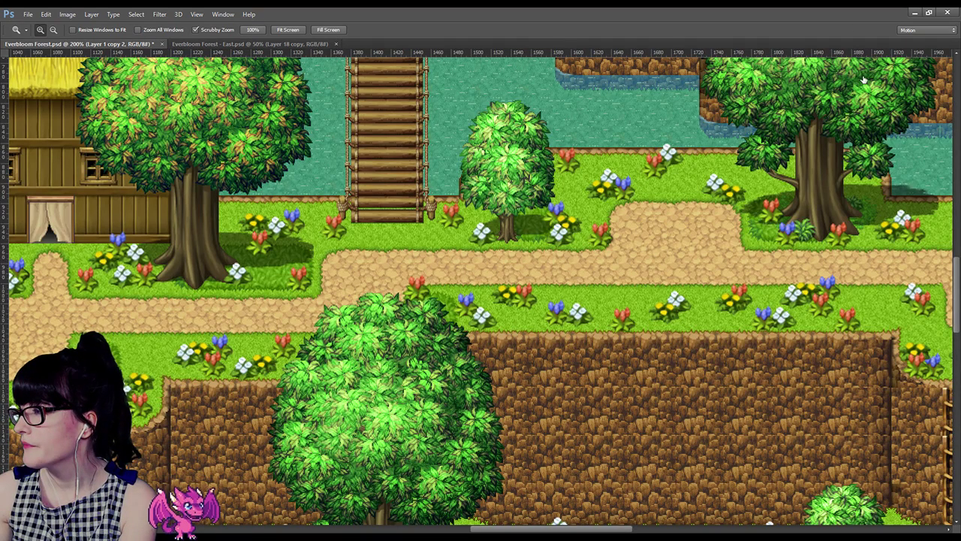
Step: Inspect the flower colours along the lakeside path of the Everbloom Forest - East map at 400%, and return to the Everbloom Forest map
{"action": "left_click", "coordinate": [208, 44]}
{"action": "left_click", "coordinate": [330, 305], "text": "alt"}
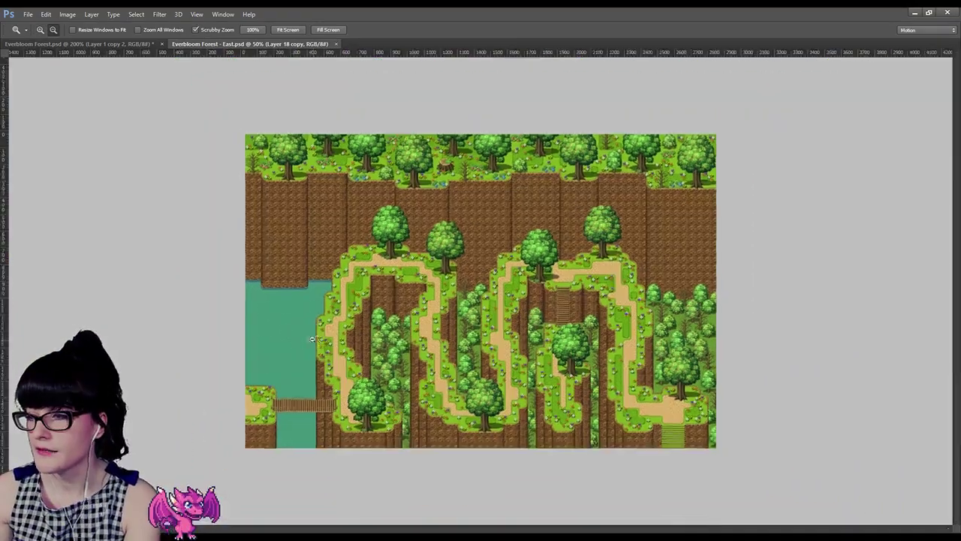
{"action": "left_click", "coordinate": [331, 305]}
{"action": "left_click", "coordinate": [330, 306]}
{"action": "left_click", "coordinate": [330, 305]}
{"action": "left_click", "coordinate": [330, 306]}
{"action": "left_click", "coordinate": [330, 306]}
{"action": "left_click", "coordinate": [331, 306]}
{"action": "left_click", "coordinate": [330, 305]}
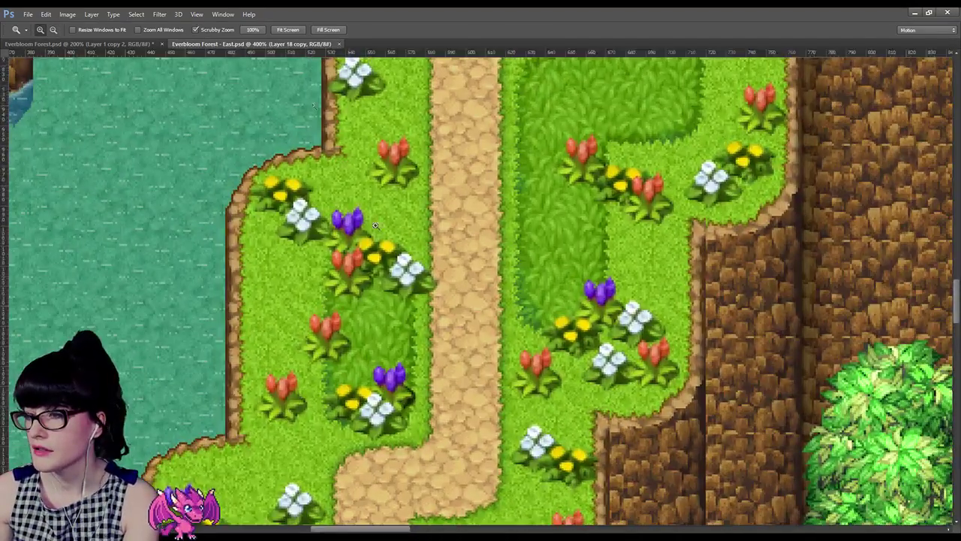
{"action": "left_click", "coordinate": [371, 210]}
{"action": "left_click", "coordinate": [371, 210], "text": "alt"}
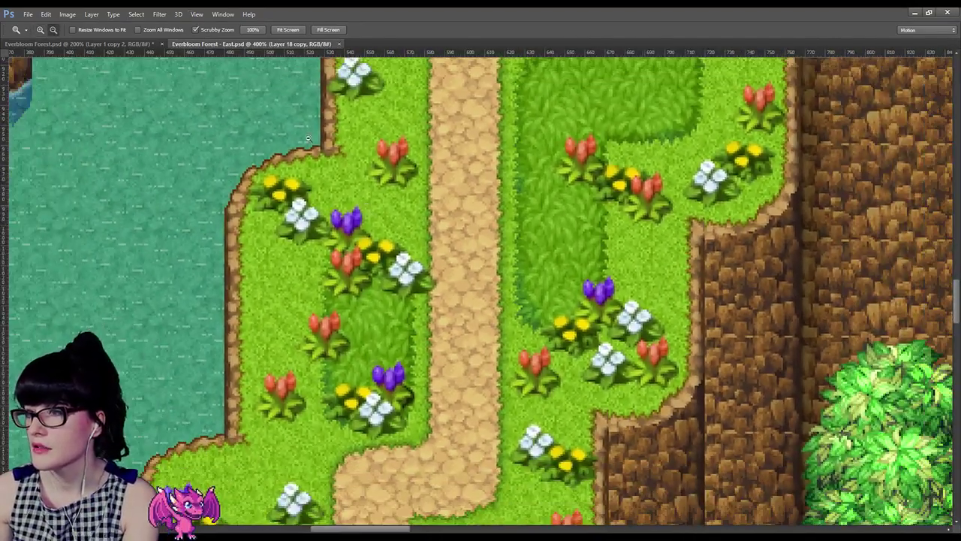
{"action": "left_click", "coordinate": [140, 44]}
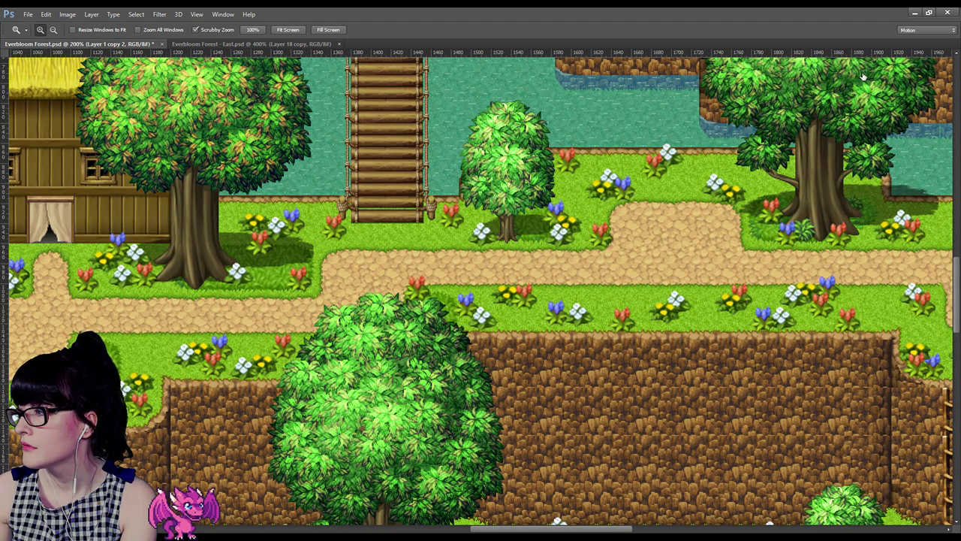
Step: Try the duplicated layer with purple flowers on the Everbloom Forest map again, comparing it with the blue version
{"action": "key", "text": "ctrl+j"}
{"action": "key", "text": "ctrl+z"}
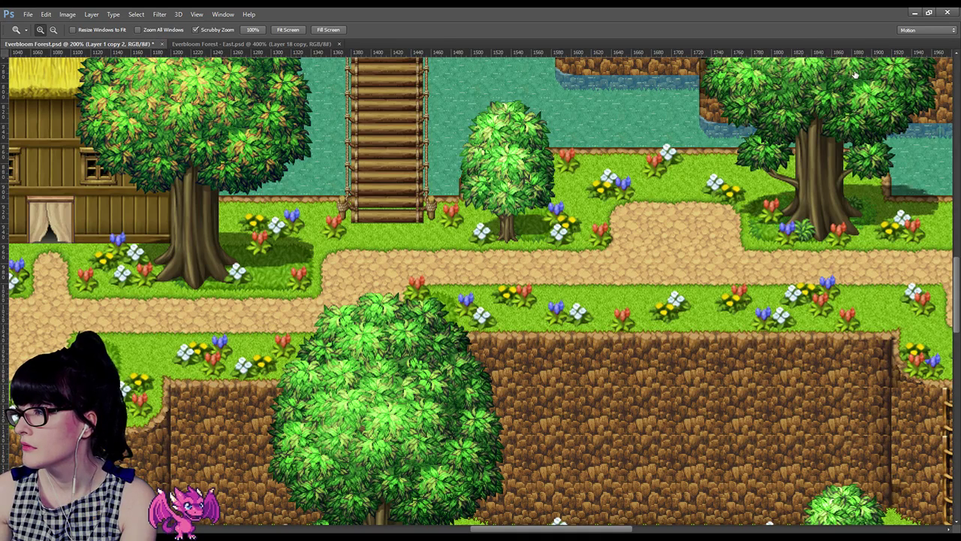
{"action": "key", "text": "ctrl+z"}
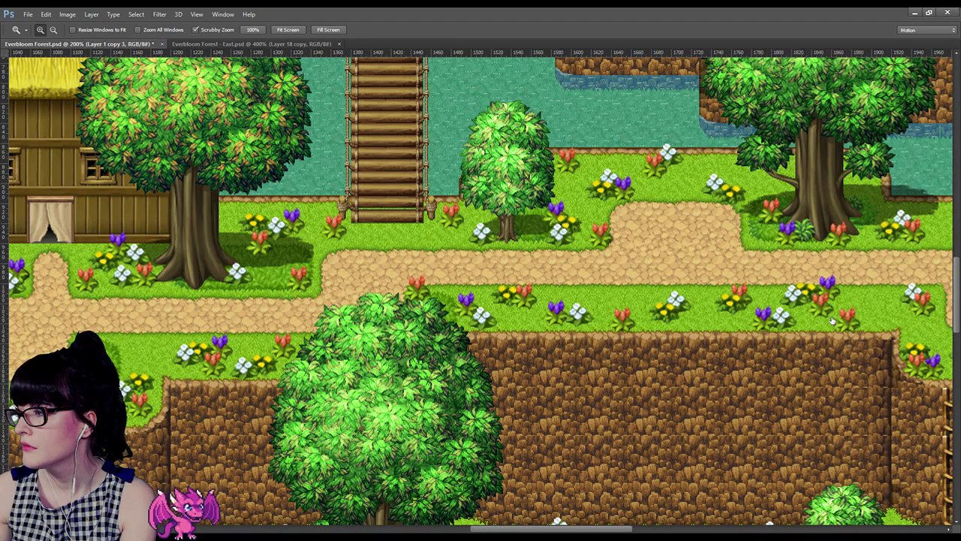
{"action": "key", "text": "ctrl+e"}
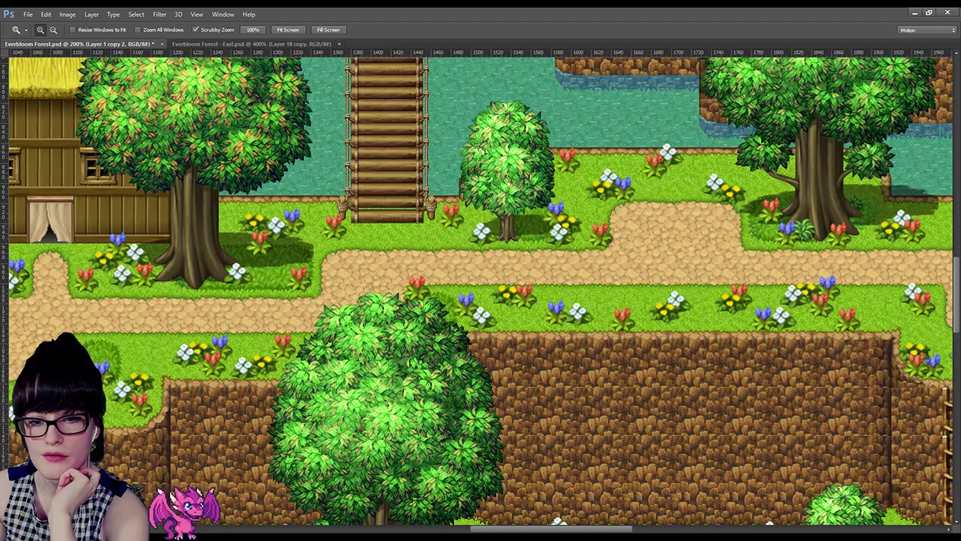
Step: Switch to RPG Maker and open the Everbloom Forest map's properties to review its parallax background and encounter settings
{"action": "key", "text": "alt+Tab"}
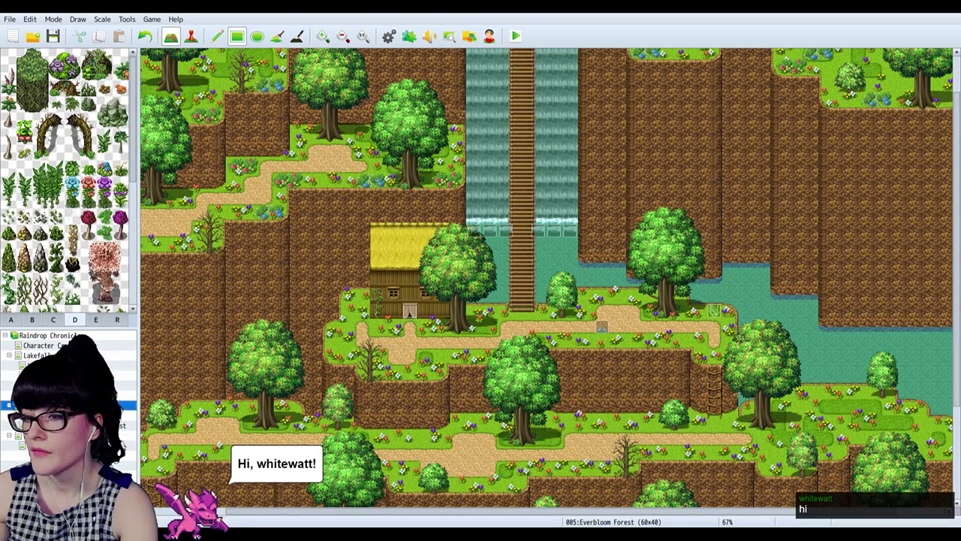
{"action": "key", "text": "space"}
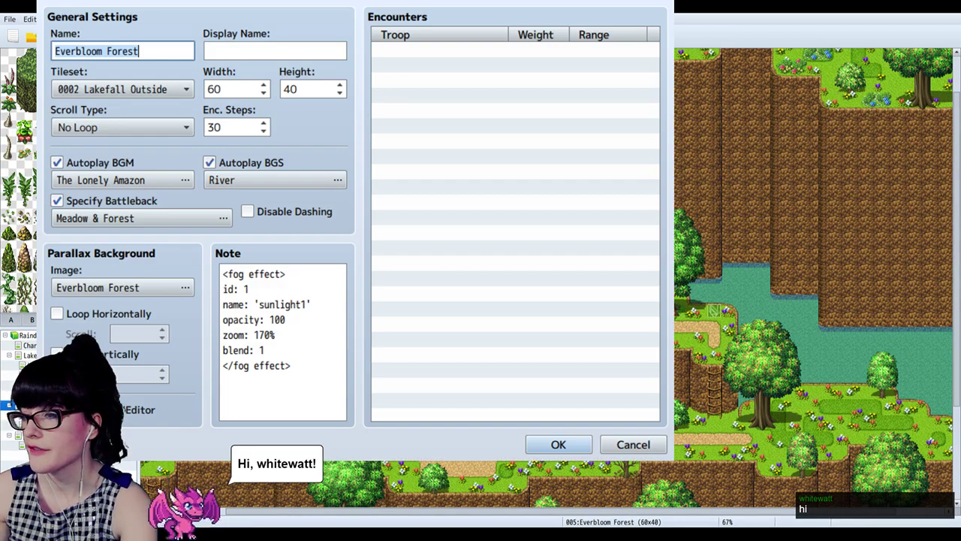
{"action": "left_click", "coordinate": [124, 287]}
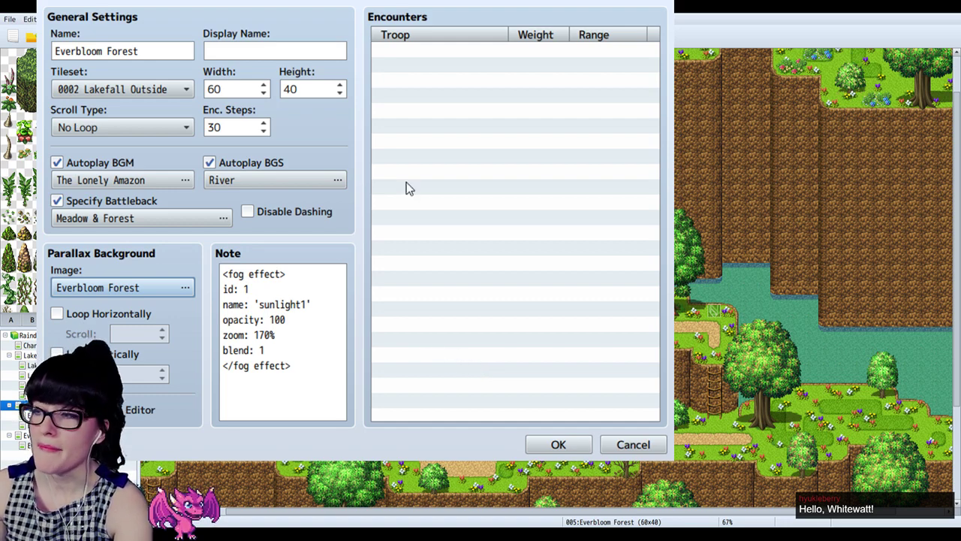
{"action": "left_click", "coordinate": [422, 54]}
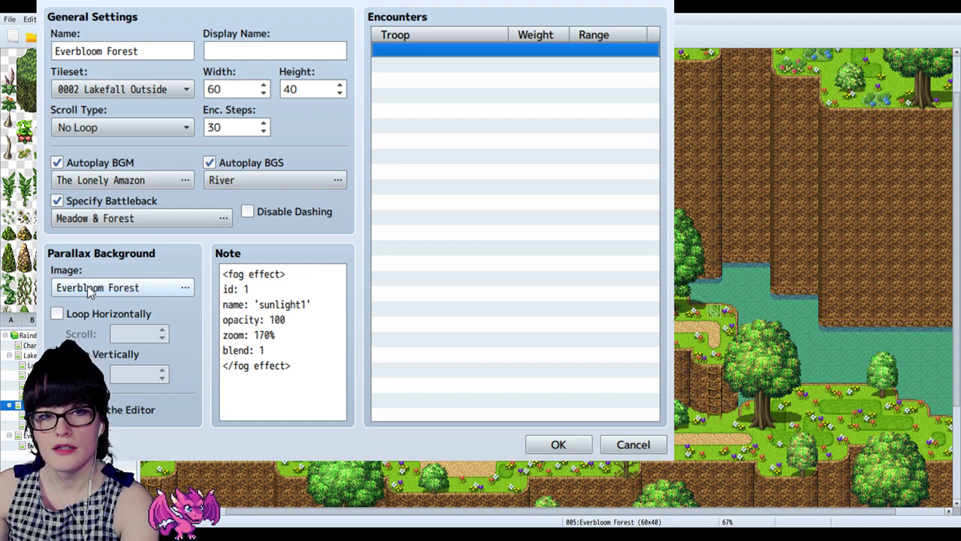
Step: Close the map properties and compare the old Everbloom Forest map and its East version with the current Everbloom Forest map
{"action": "left_click", "coordinate": [608, 441]}
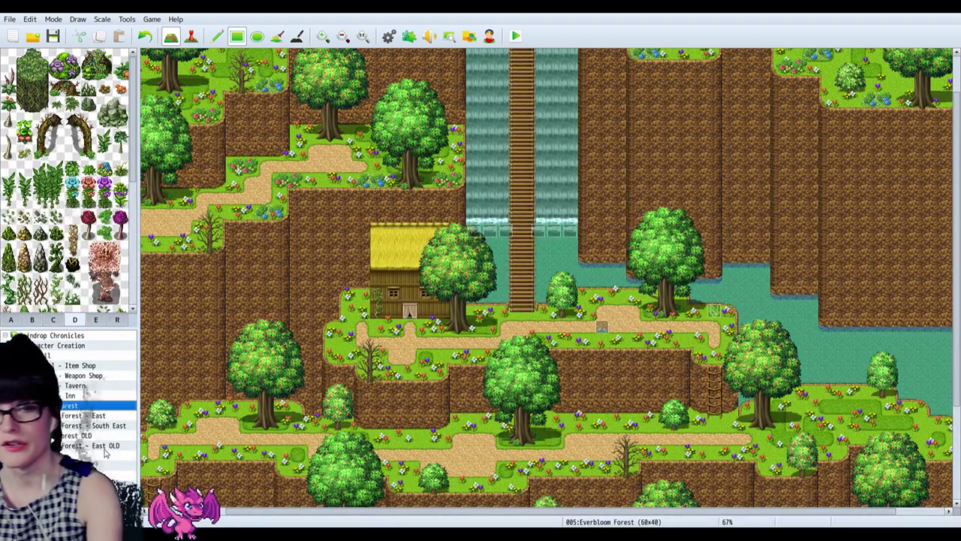
{"action": "left_click", "coordinate": [82, 435]}
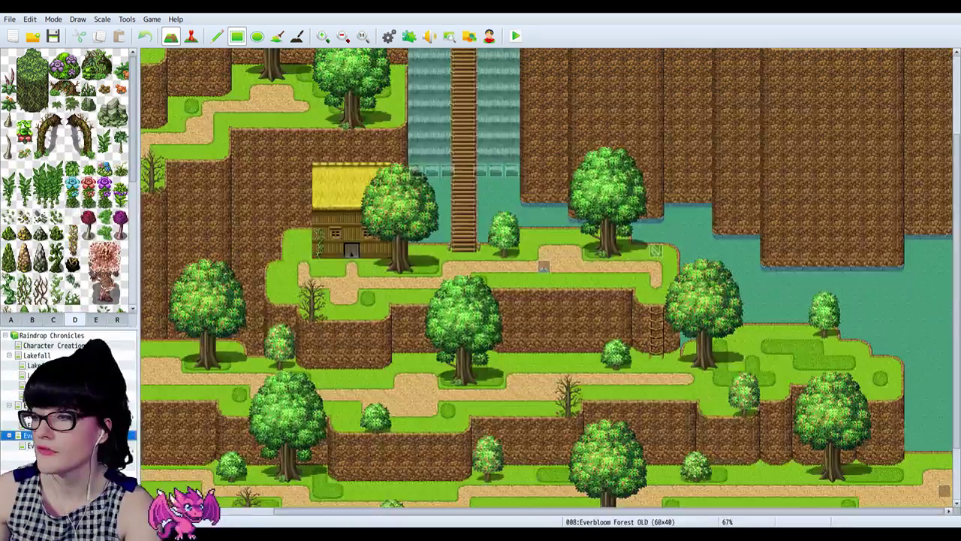
{"action": "left_click", "coordinate": [83, 445]}
{"action": "left_click", "coordinate": [83, 436]}
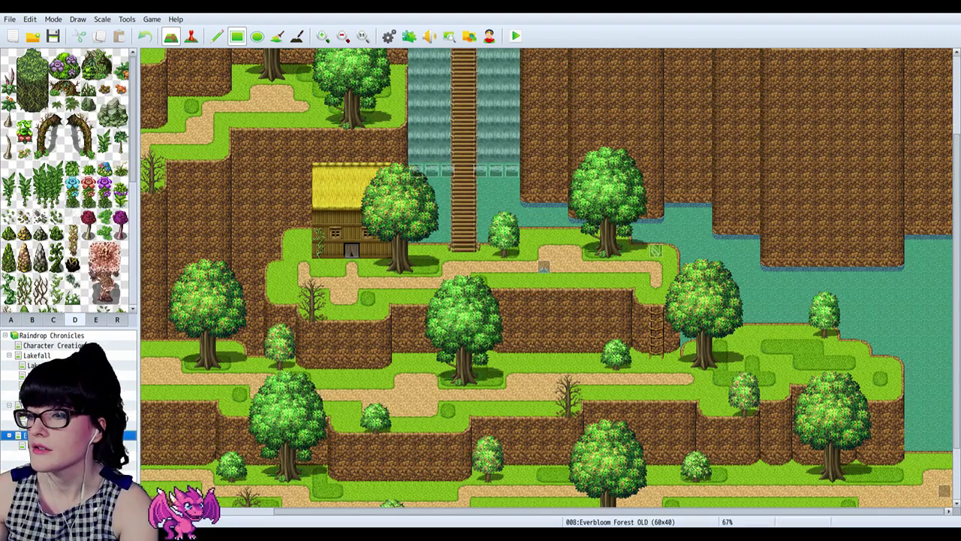
{"action": "left_click", "coordinate": [90, 405]}
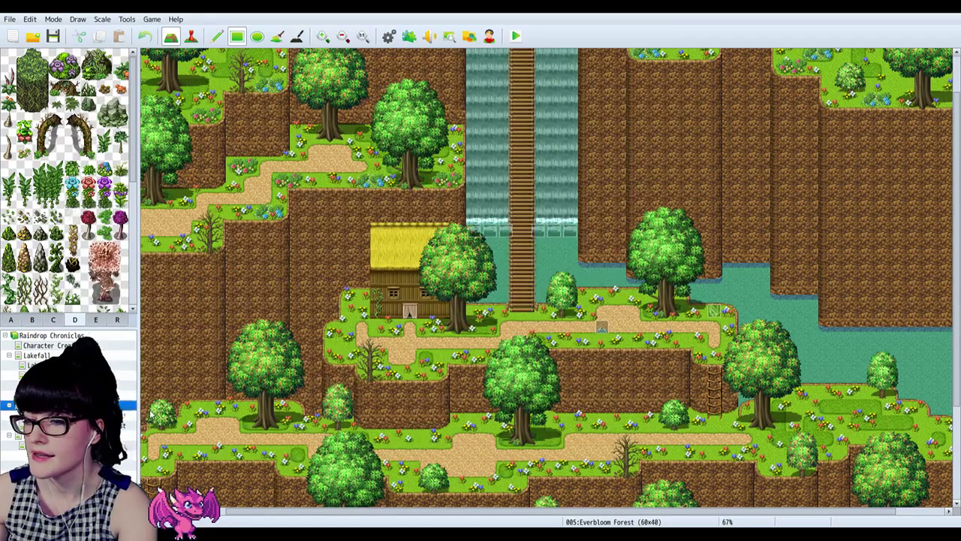
Step: Reopen the Everbloom Forest map's properties and check the image assigned as its parallax background
{"action": "double_click", "coordinate": [112, 406]}
{"action": "left_click", "coordinate": [108, 292]}
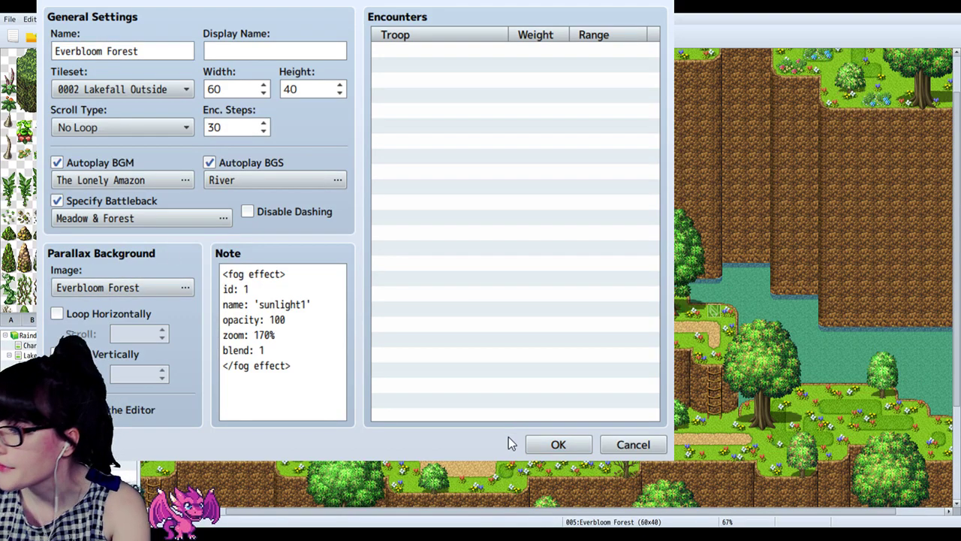
{"action": "left_click", "coordinate": [514, 387]}
{"action": "left_click", "coordinate": [558, 443]}
Step: Inspect event EV011 at cell 0,0 of Everbloom Forest, checking its Show Picture and BindPictureToMap commands
{"action": "scroll", "coordinate": [232, 103], "scroll_direction": "up", "scroll_amount": 2}
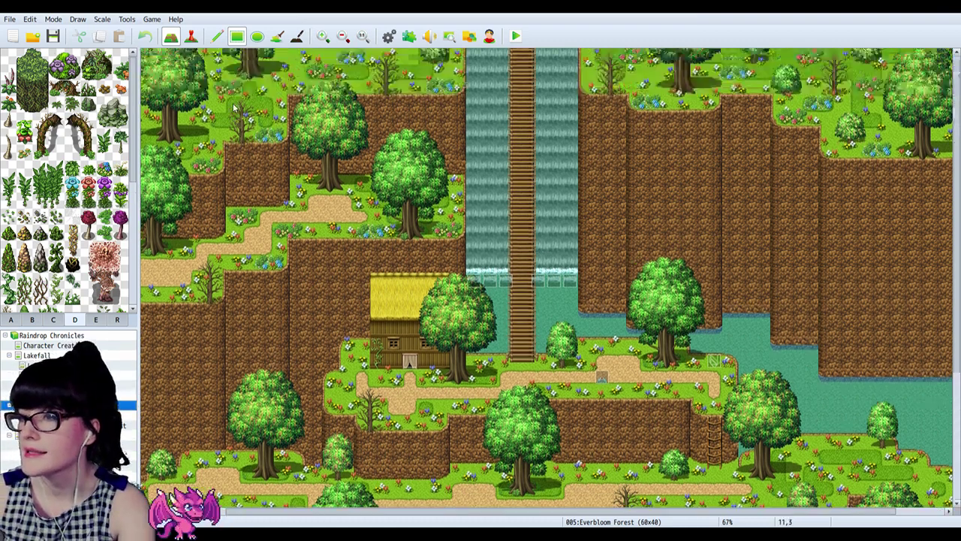
{"action": "left_click", "coordinate": [191, 36]}
{"action": "left_click_drag", "start_coordinate": [230, 513], "coordinate": [153, 513]}
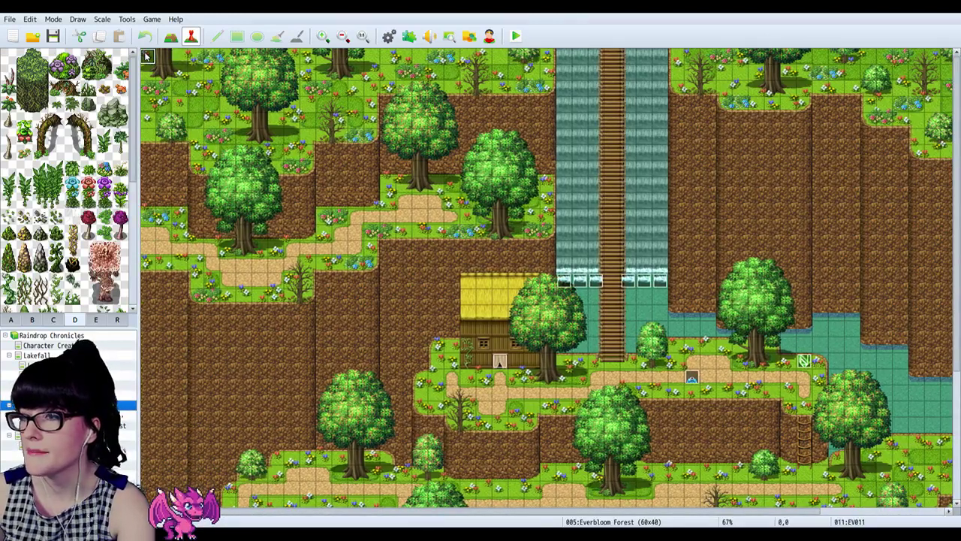
{"action": "double_click", "coordinate": [148, 58]}
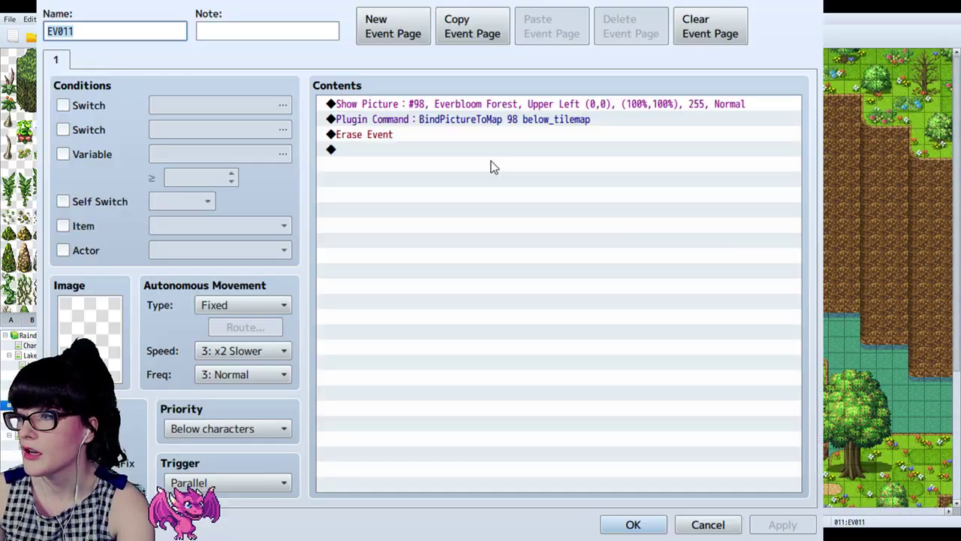
{"action": "left_click", "coordinate": [443, 106]}
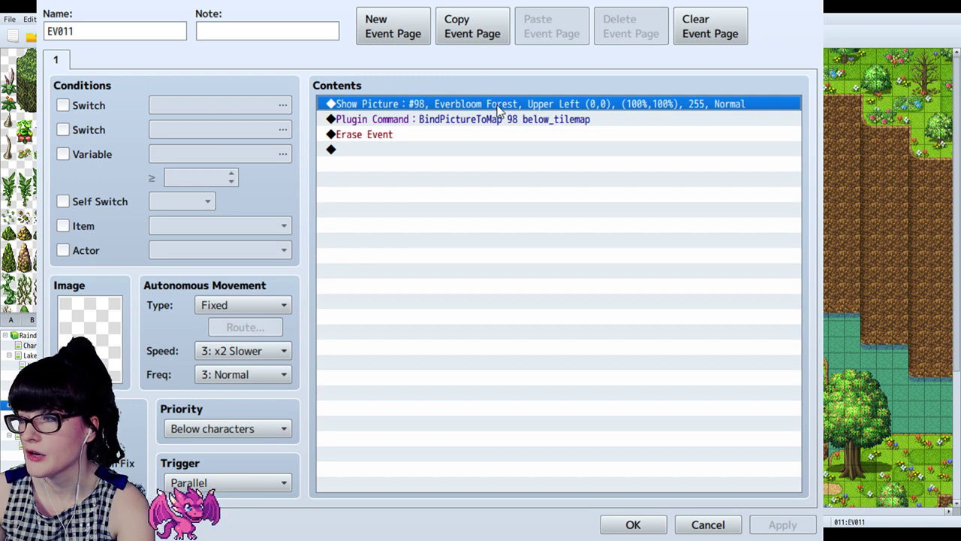
{"action": "left_click", "coordinate": [533, 137]}
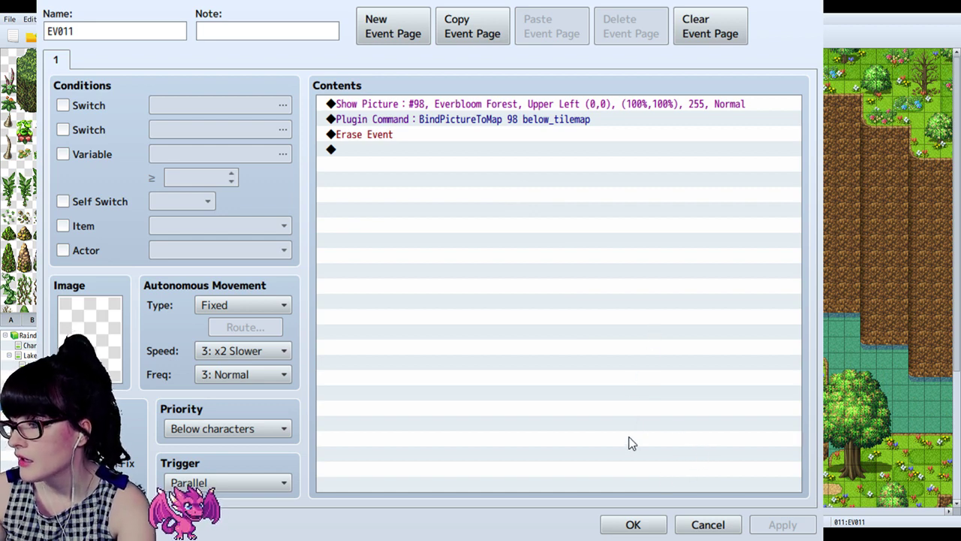
{"action": "left_click", "coordinate": [526, 107]}
{"action": "left_click", "coordinate": [504, 123]}
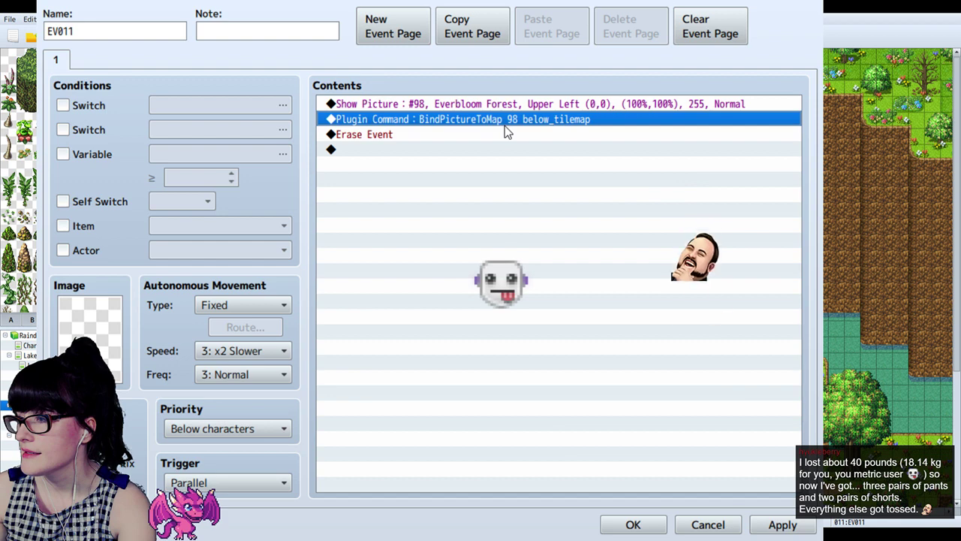
{"action": "left_click", "coordinate": [546, 161]}
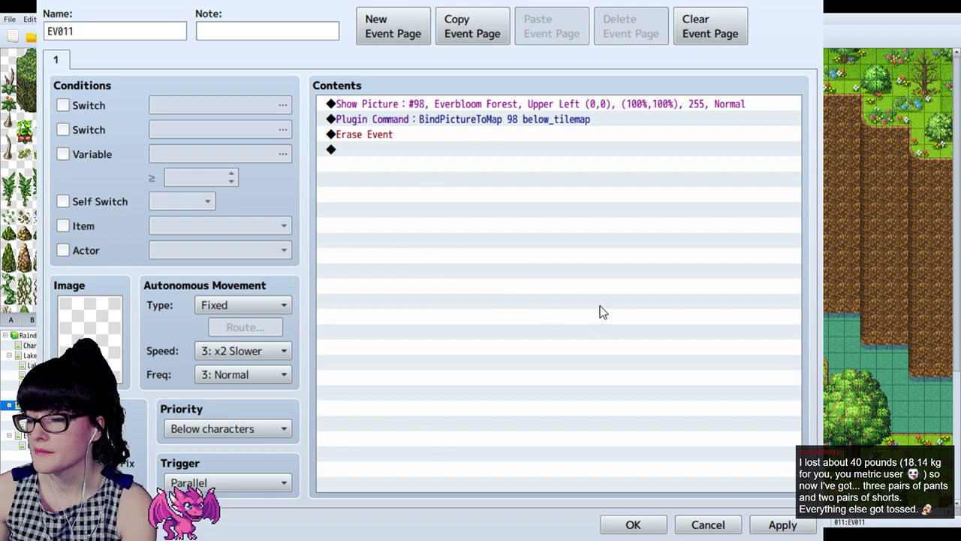
{"action": "left_click", "coordinate": [633, 524]}
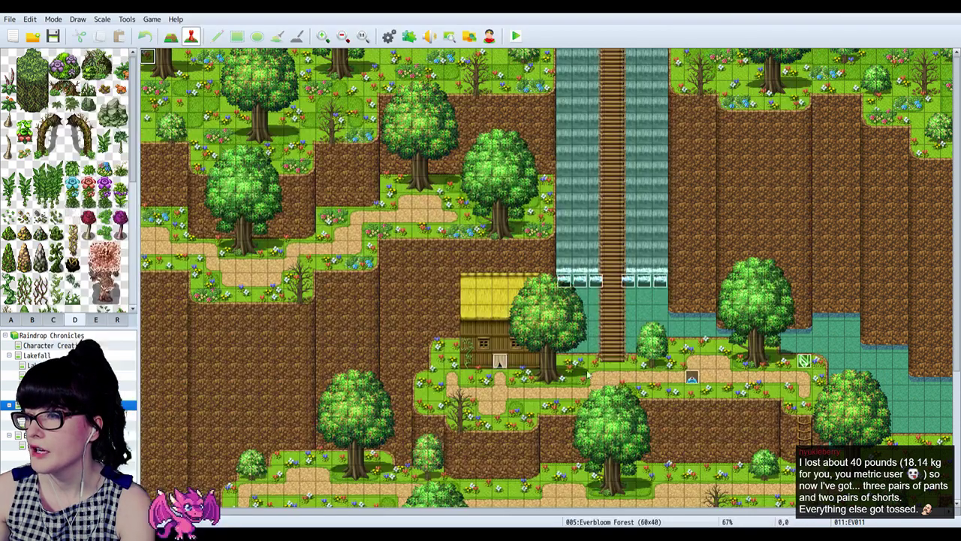
Step: Find the plugin that binds pictures to the map in the plugin list and review its entry
{"action": "left_click", "coordinate": [389, 36]}
{"action": "key", "text": "Escape"}
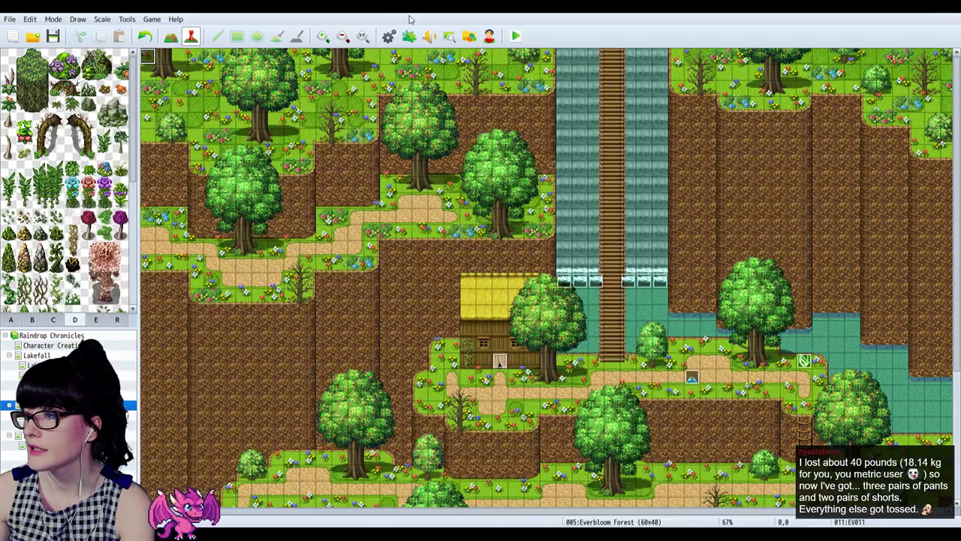
{"action": "left_click", "coordinate": [410, 36]}
{"action": "scroll", "coordinate": [187, 159], "scroll_direction": "down", "scroll_amount": 4}
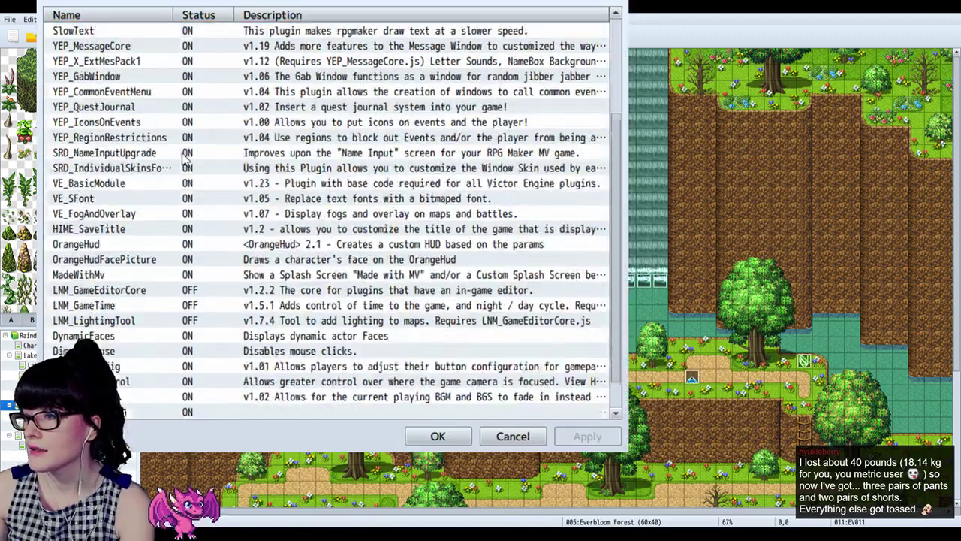
{"action": "left_click", "coordinate": [105, 407]}
{"action": "left_click", "coordinate": [105, 393]}
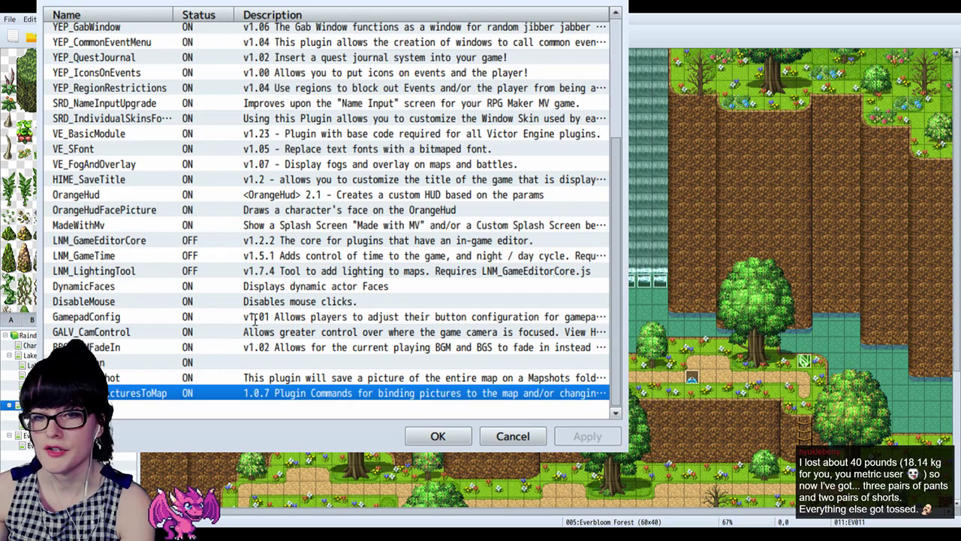
{"action": "left_click", "coordinate": [680, 415]}
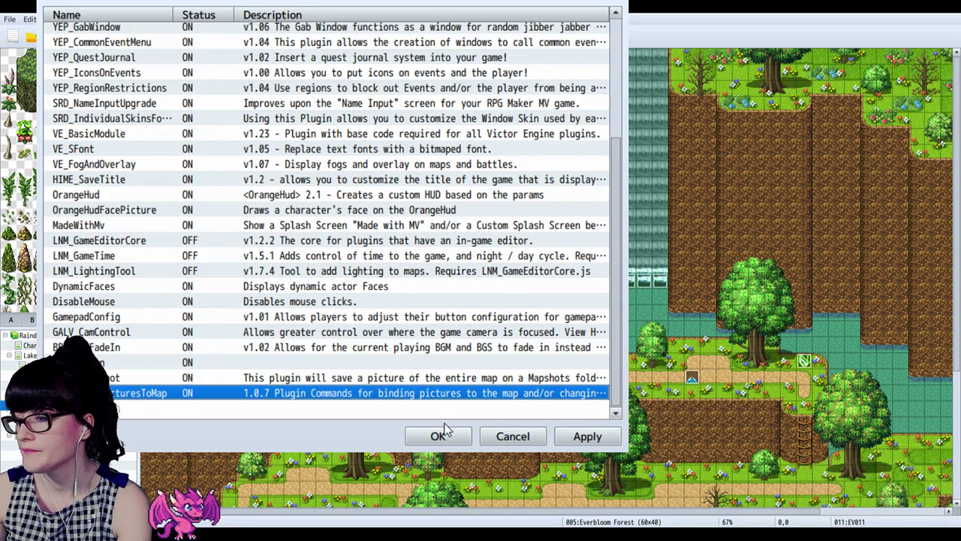
{"action": "left_click", "coordinate": [432, 436]}
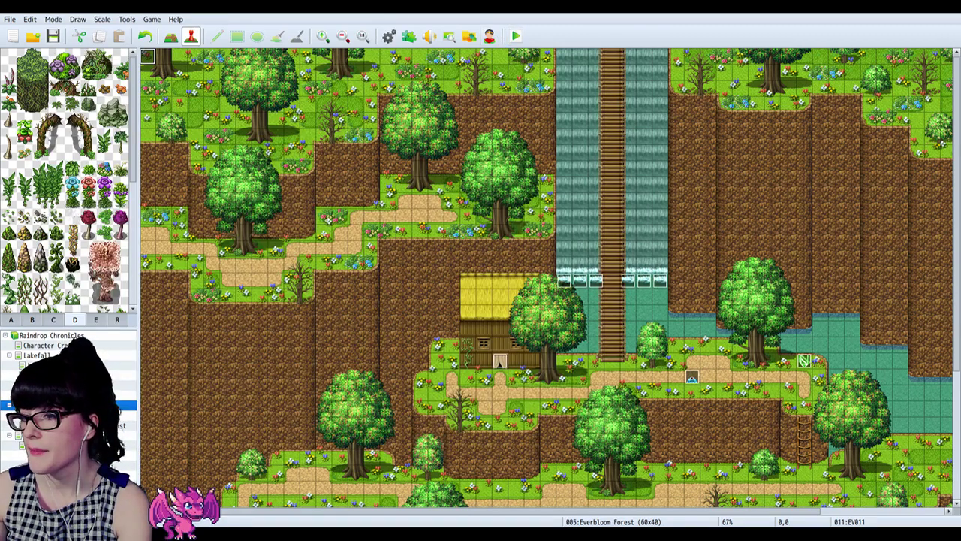
Step: Check the Everbloom Forest parallax image against the picture event by viewing the map properties once more
{"action": "right_click", "coordinate": [75, 406]}
{"action": "left_click", "coordinate": [97, 413]}
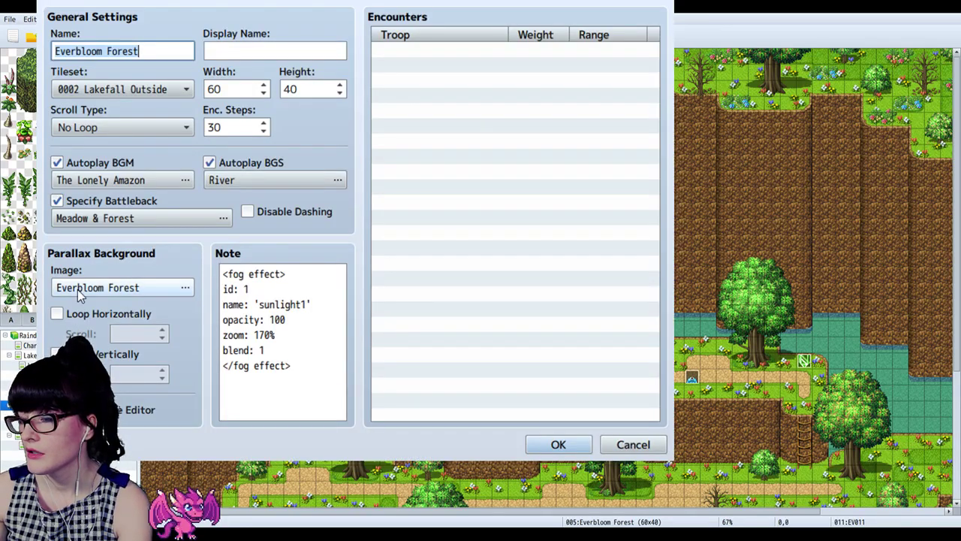
{"action": "left_click", "coordinate": [639, 447]}
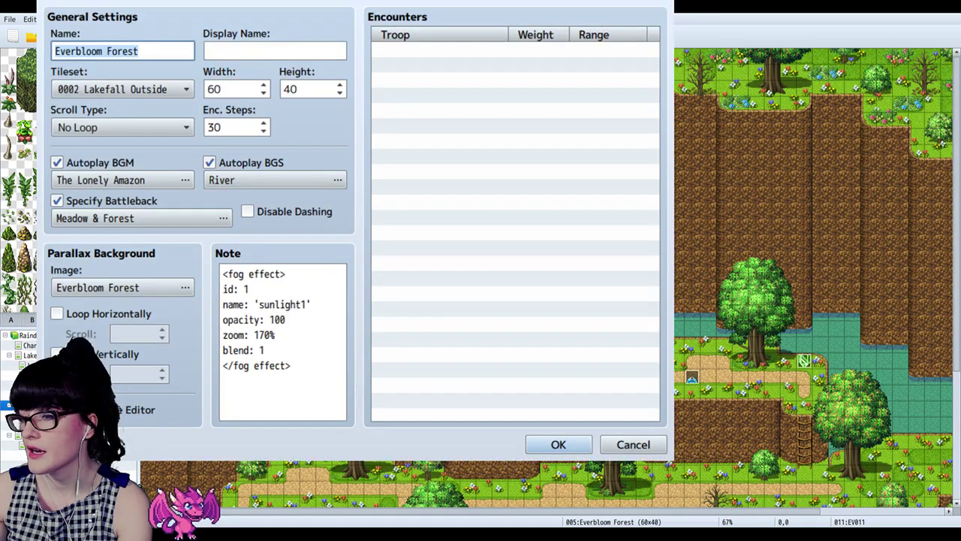
{"action": "left_click", "coordinate": [580, 444]}
Step: Try hanging vine tiles on the bare cliff west of the hut in map-editing mode
{"action": "scroll", "coordinate": [251, 227], "scroll_direction": "down", "scroll_amount": 5}
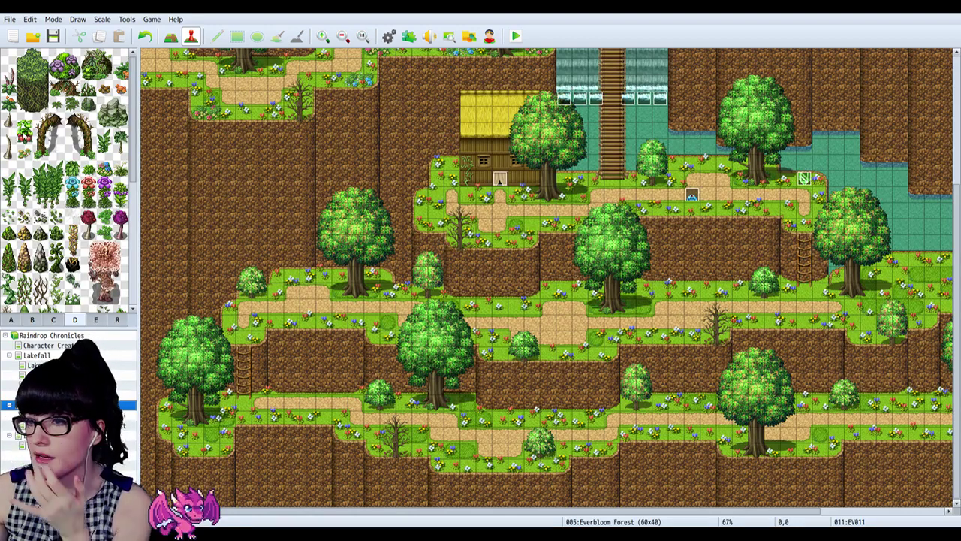
{"action": "left_click_drag", "start_coordinate": [24, 280], "coordinate": [25, 293]}
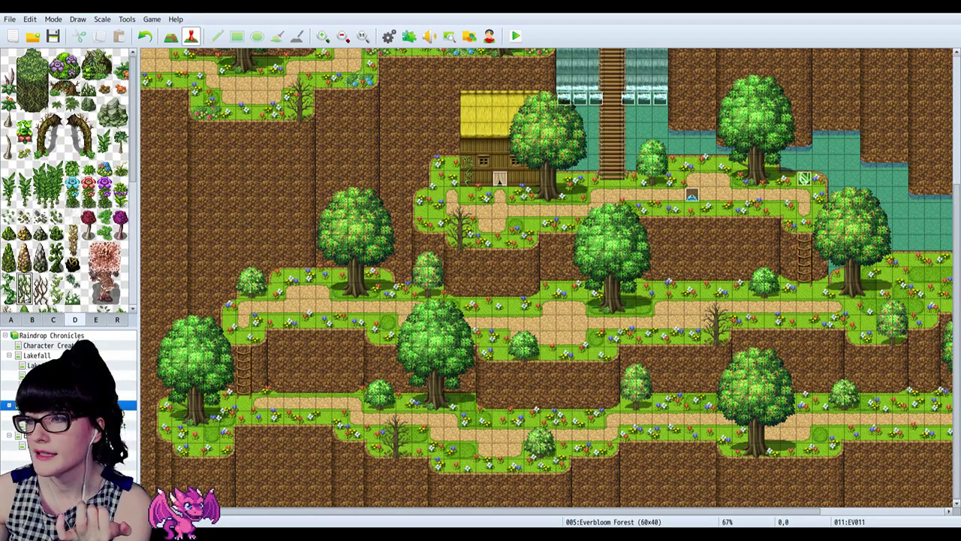
{"action": "left_click", "coordinate": [170, 36]}
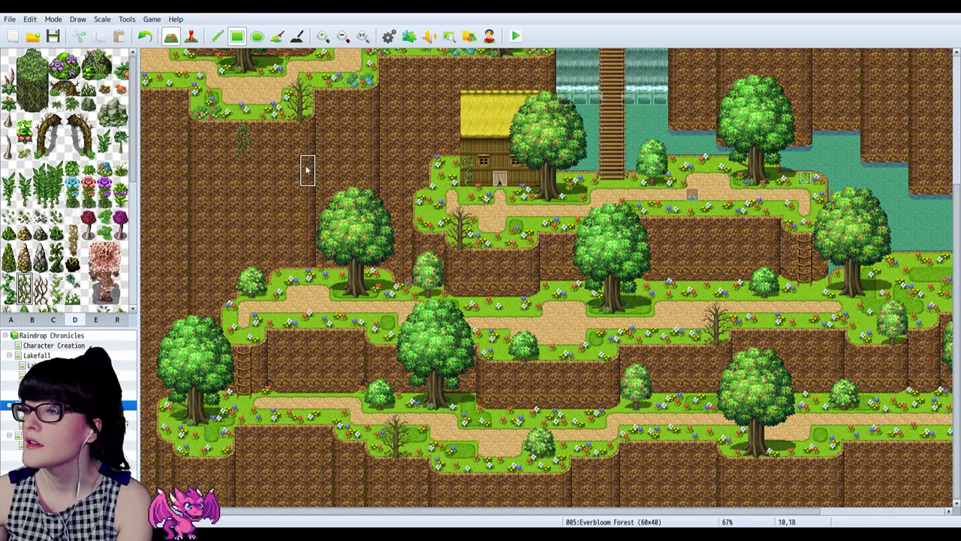
{"action": "scroll", "coordinate": [306, 170], "scroll_direction": "up", "scroll_amount": 1}
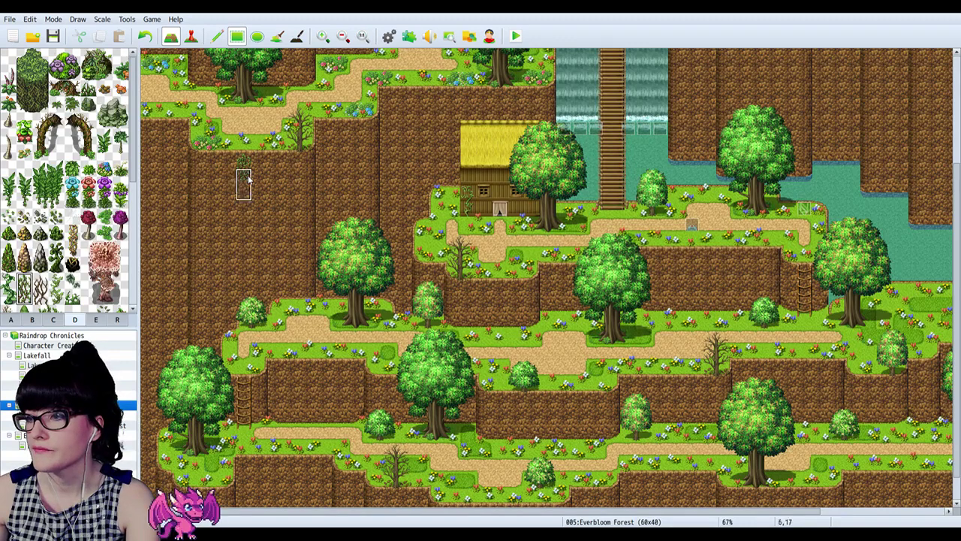
{"action": "left_click", "coordinate": [40, 289]}
{"action": "scroll", "coordinate": [40, 289], "scroll_direction": "down", "scroll_amount": 1}
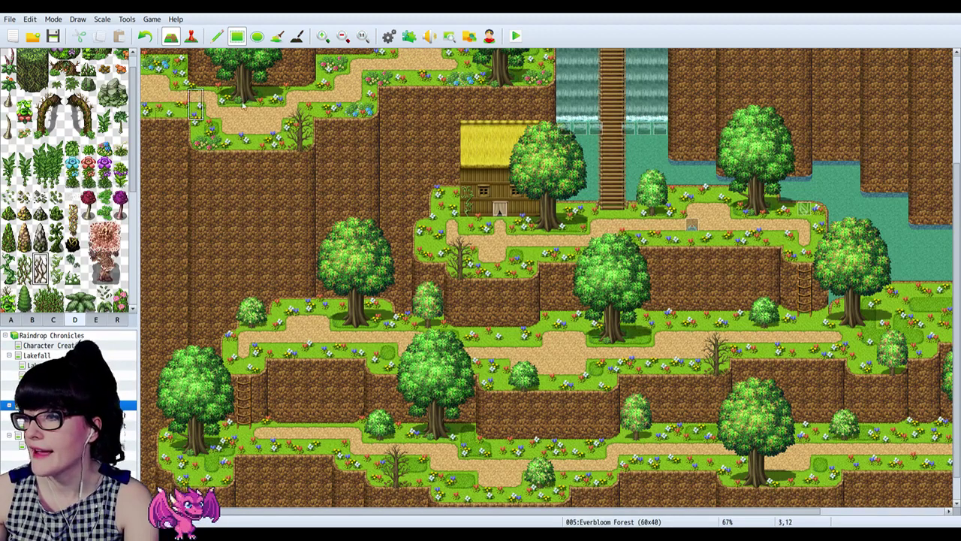
{"action": "scroll", "coordinate": [371, 150], "scroll_direction": "up", "scroll_amount": 2}
{"action": "scroll", "coordinate": [369, 150], "scroll_direction": "down", "scroll_amount": 3}
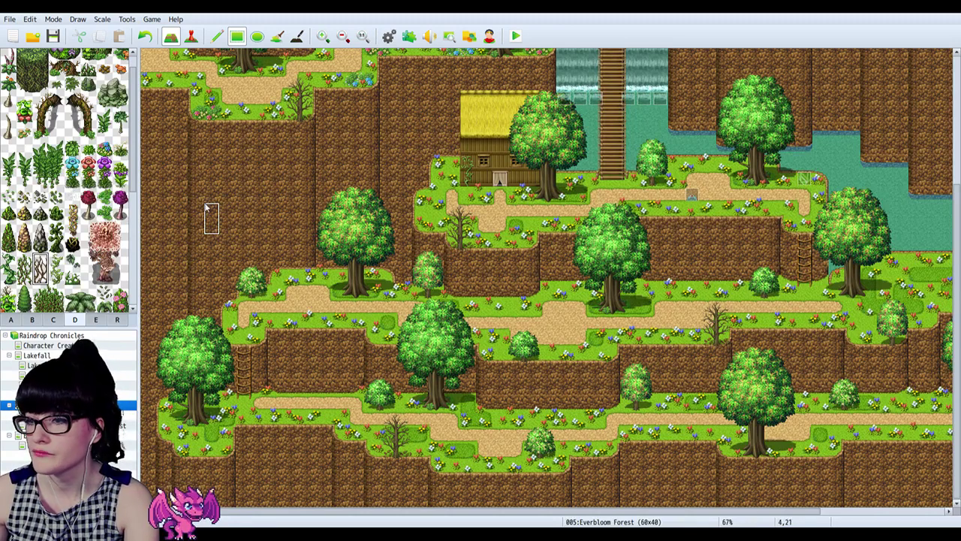
{"action": "scroll", "coordinate": [532, 188], "scroll_direction": "up", "scroll_amount": 2}
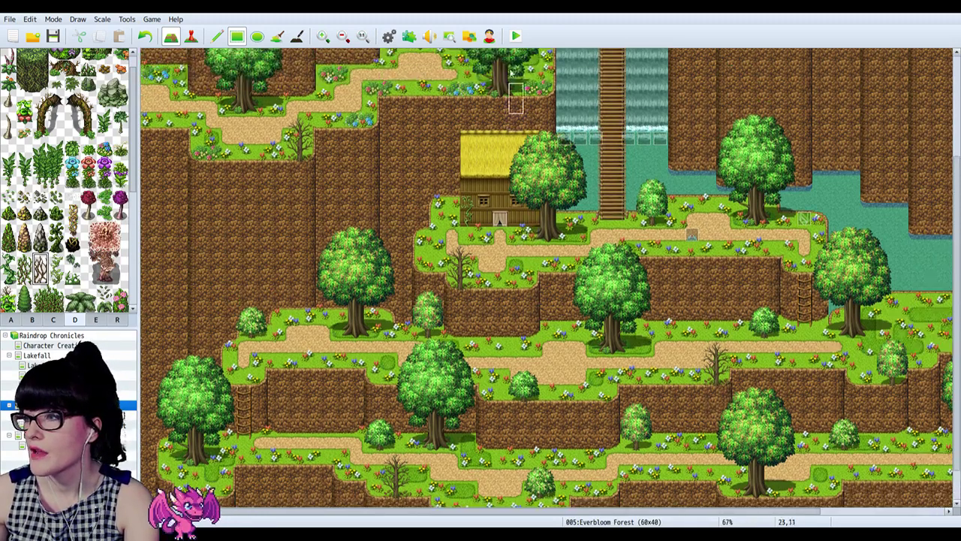
Step: Save the changes, start a playtest and load the Everbloom Forest save in File 3
{"action": "left_click", "coordinate": [516, 37]}
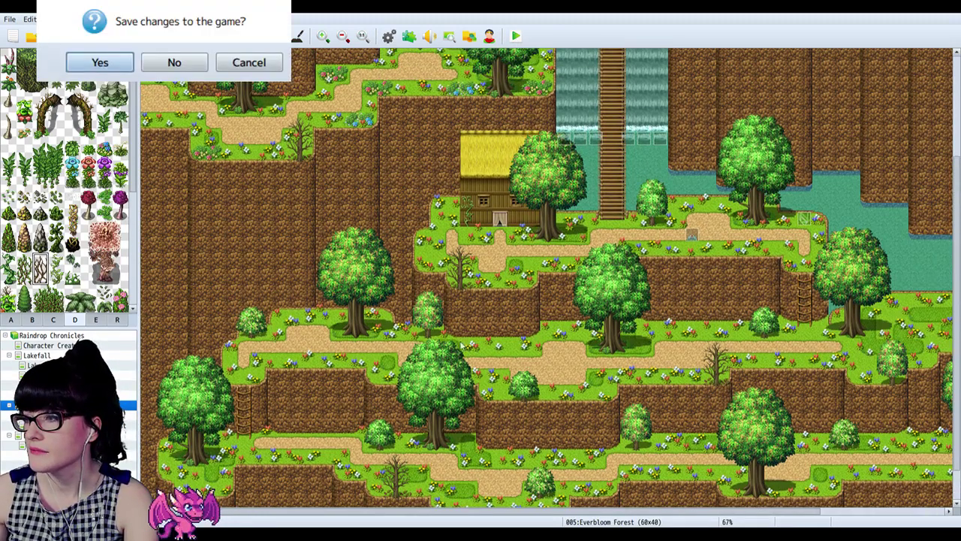
{"action": "left_click", "coordinate": [100, 63]}
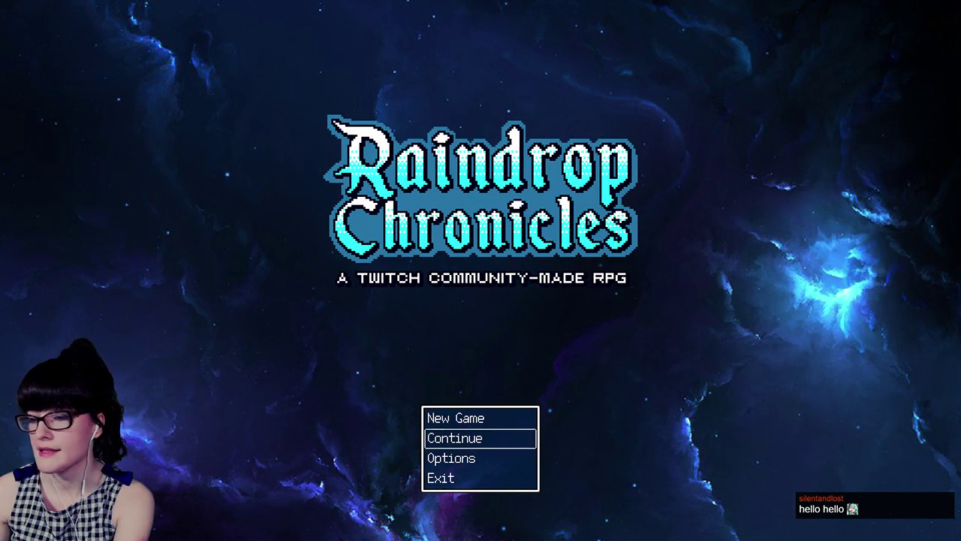
{"action": "key", "text": "Return"}
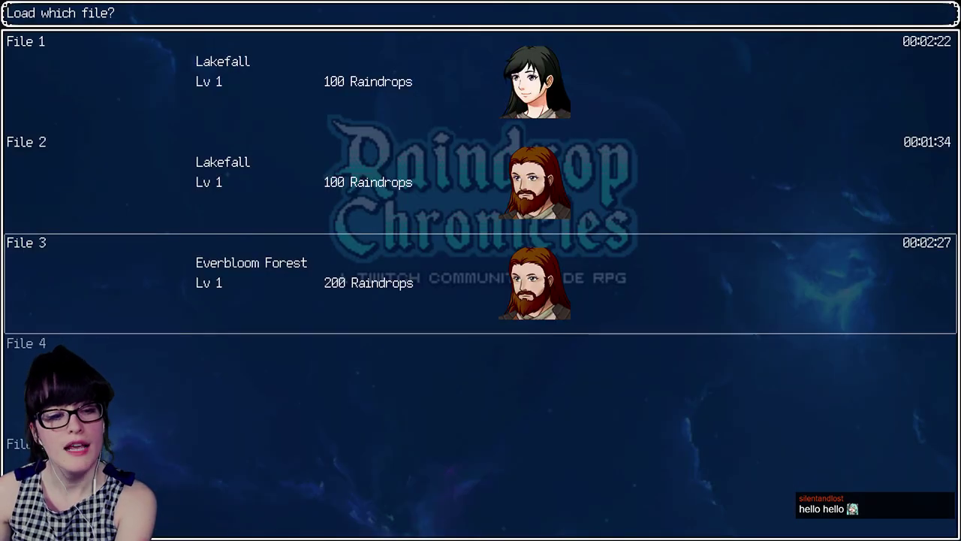
{"action": "key", "text": "Up"}
{"action": "key", "text": "Down"}
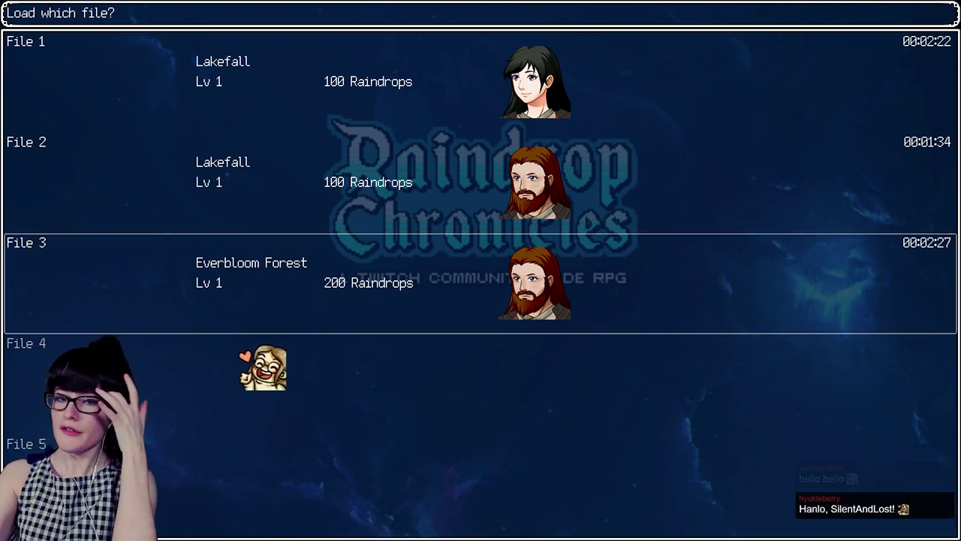
{"action": "key", "text": "Return"}
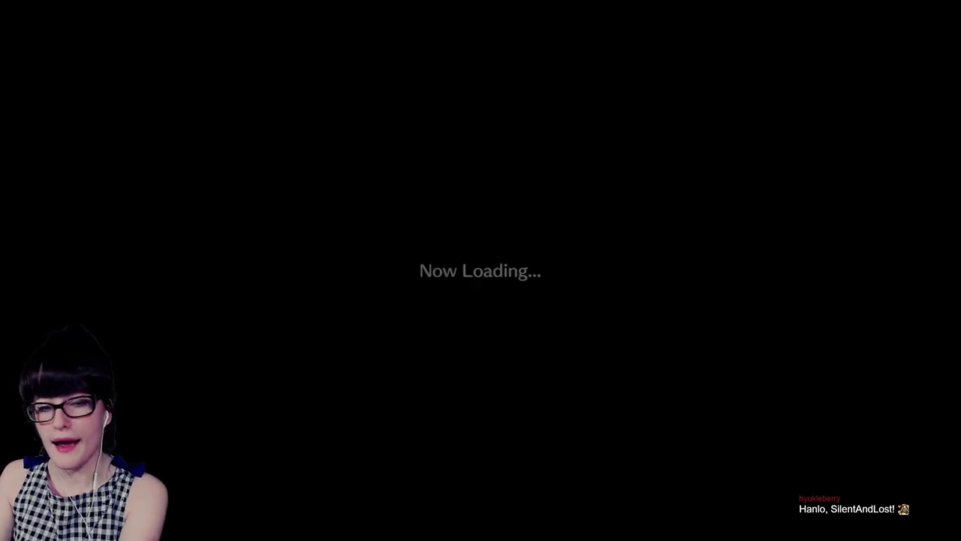
Step: Walk the character west along the path toward the rope bridge and enter a battle
{"action": "key", "text": "Left"}
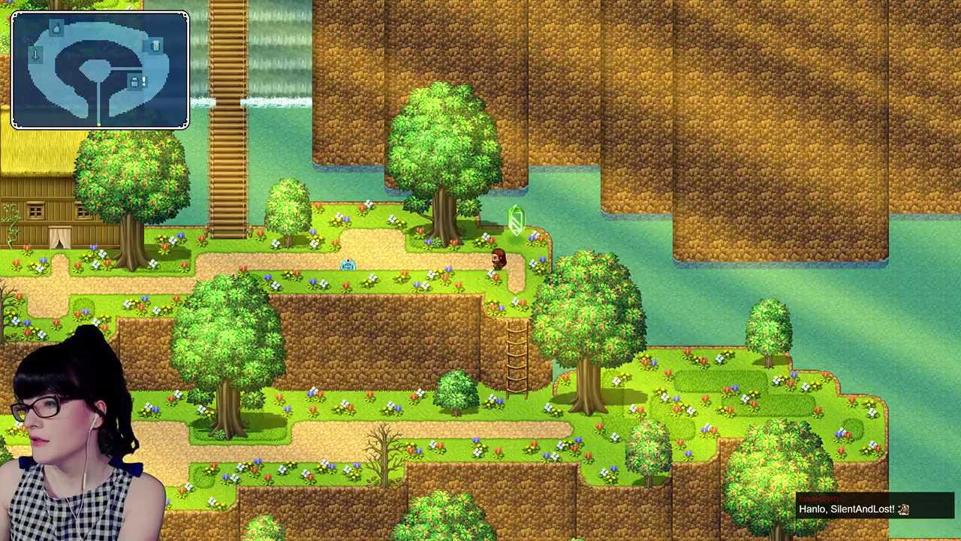
{"action": "key", "text": "Left"}
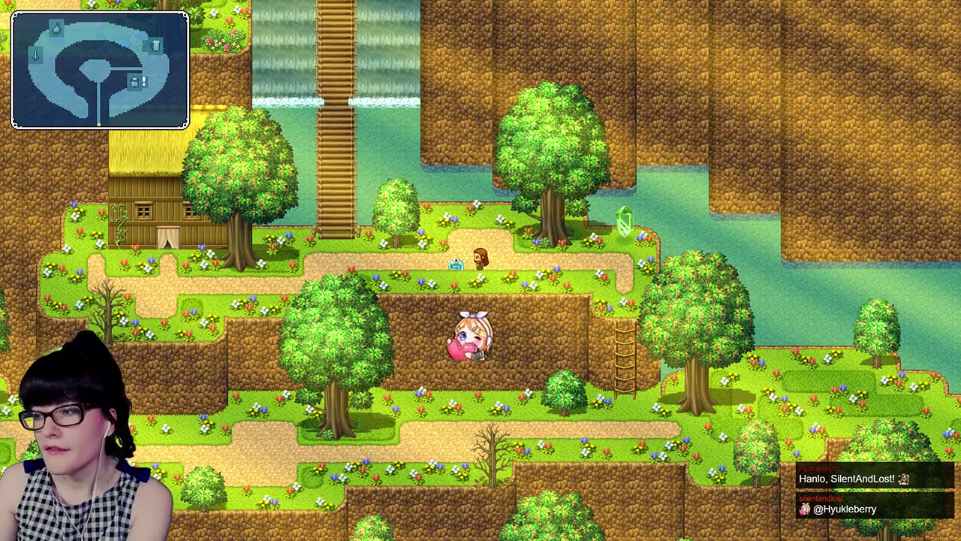
{"action": "key", "text": "Return"}
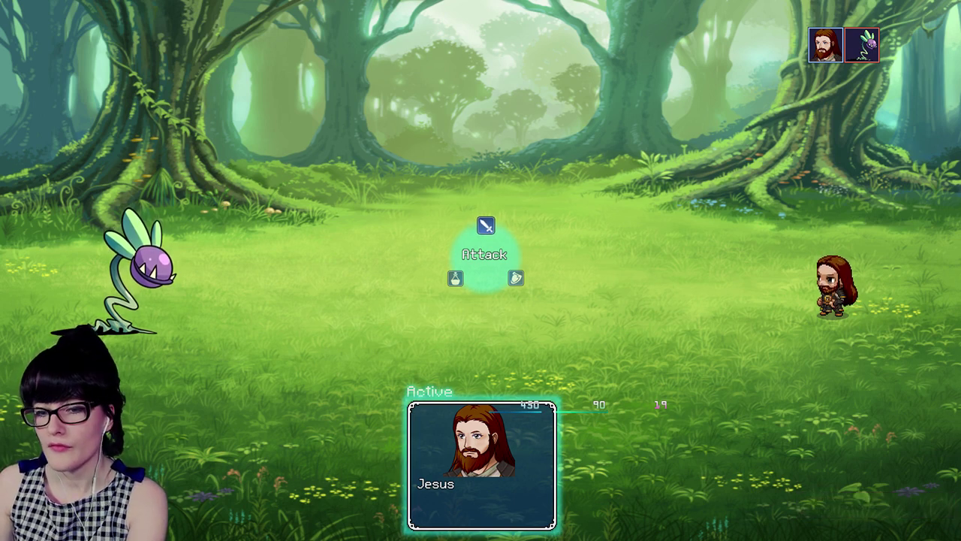
Step: Attack the plant enemy in the battle and close the playtest
{"action": "key", "text": "Return"}
{"action": "key", "text": "Return"}
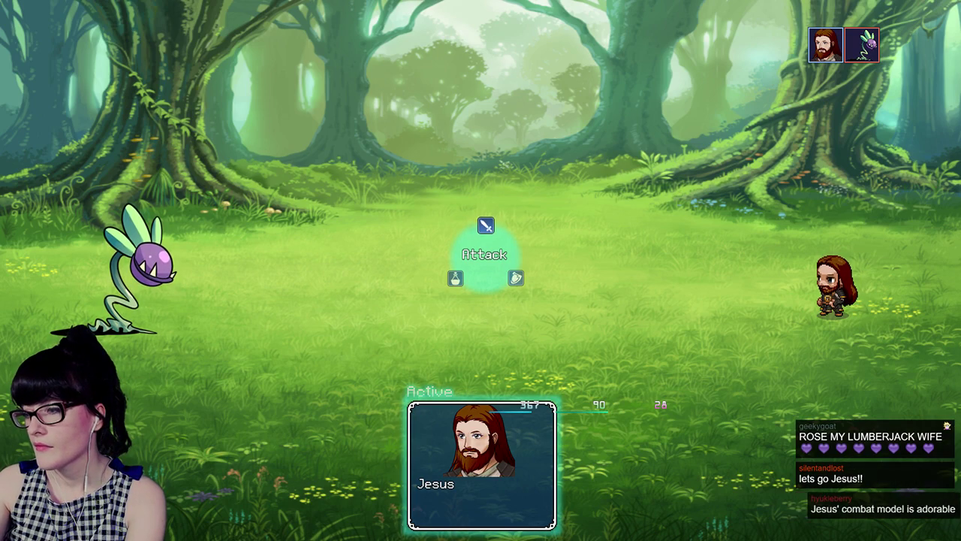
{"action": "key", "text": "F4"}
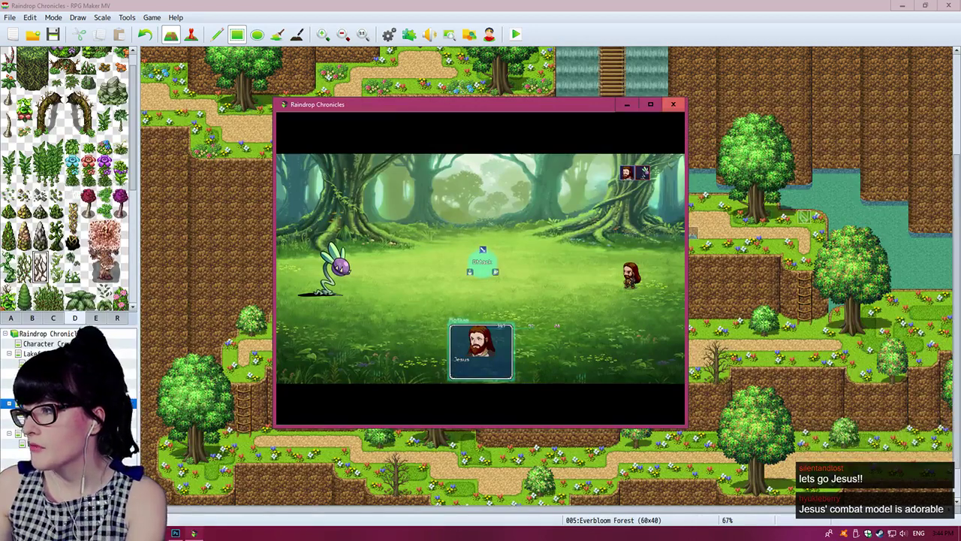
{"action": "left_click", "coordinate": [674, 104]}
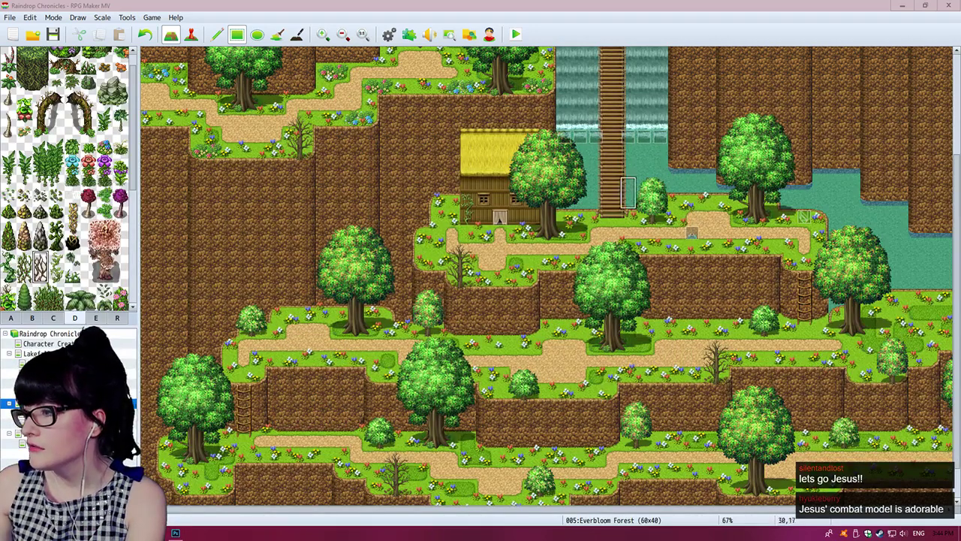
Step: Move the blue creature event to tile 22,22 in front of the hut, save the game changes and start a playtest
{"action": "left_click", "coordinate": [190, 34]}
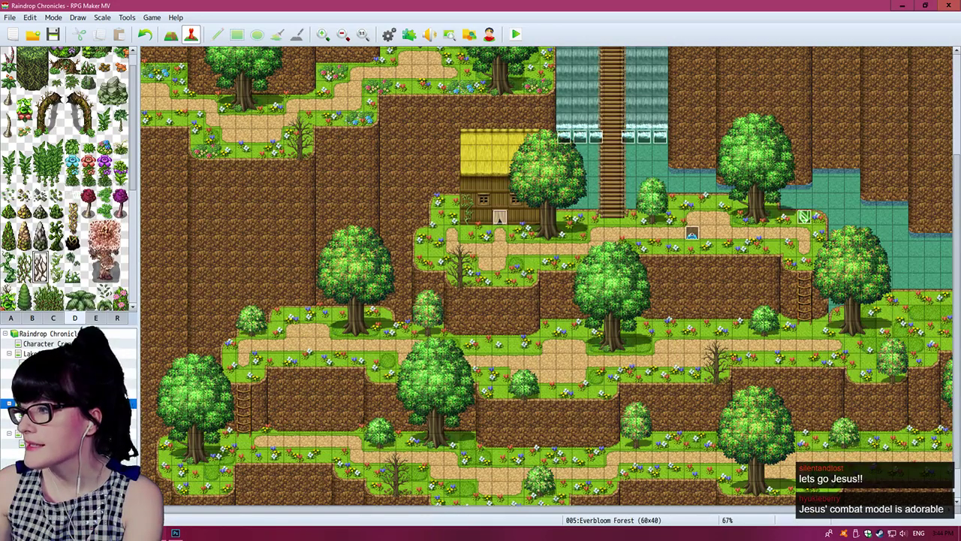
{"action": "left_click", "coordinate": [499, 265]}
{"action": "left_click", "coordinate": [515, 35]}
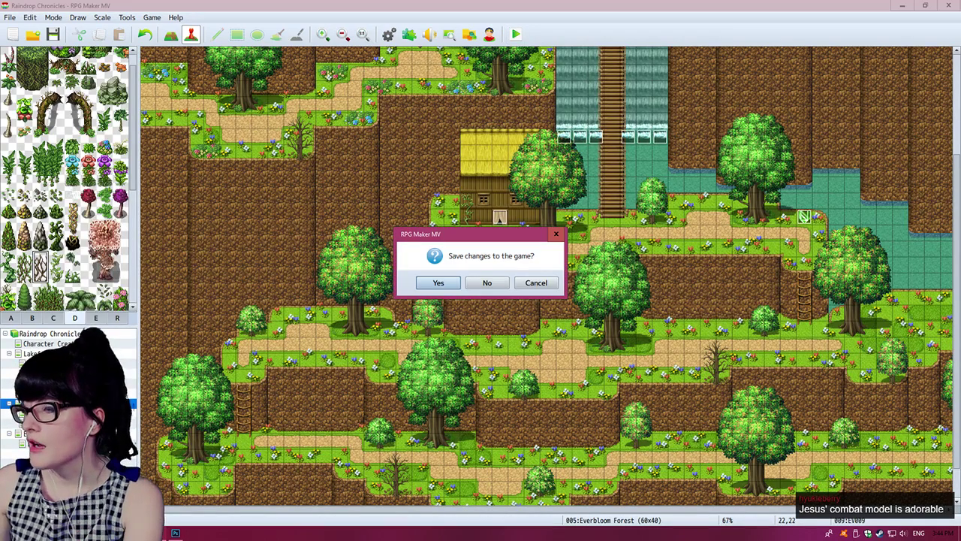
{"action": "left_click", "coordinate": [439, 283]}
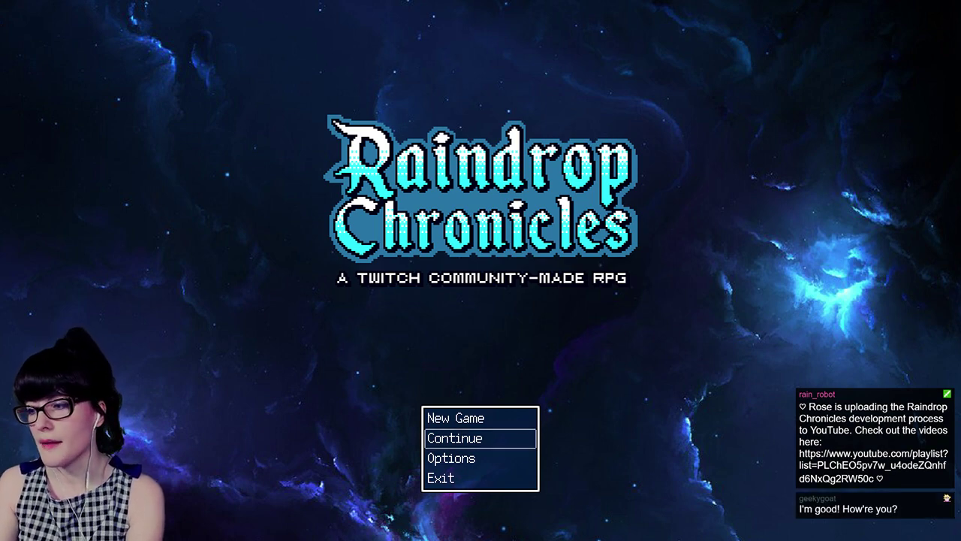
Step: Continue from the saved game and walk the character west to the foot of the rope bridge
{"action": "key", "text": "Return"}
{"action": "key", "text": "Return"}
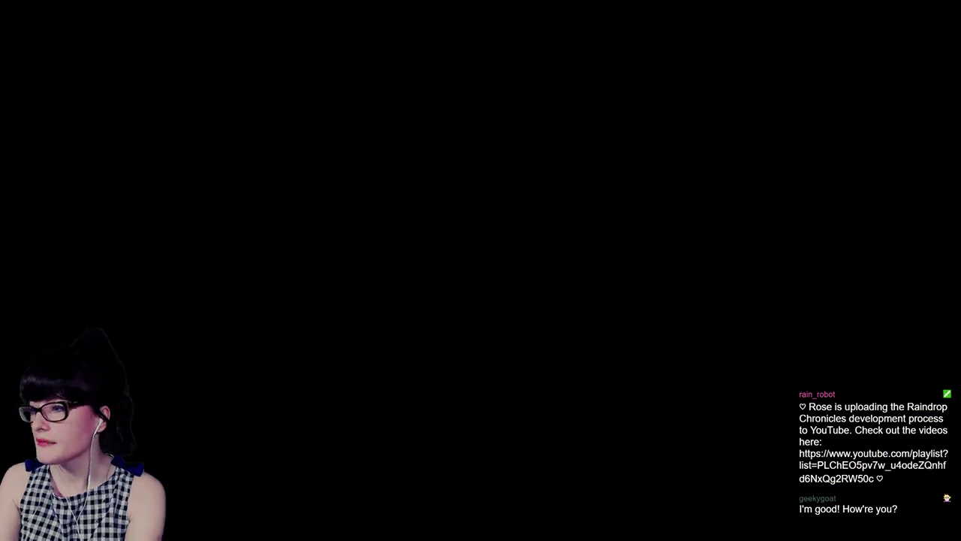
{"action": "key", "text": "Left"}
{"action": "key", "text": "Left"}
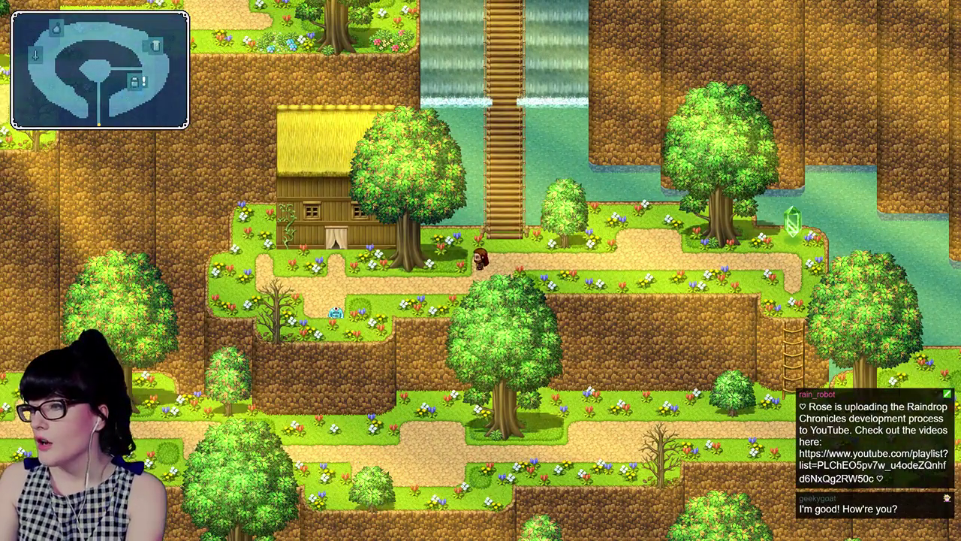
Step: Test passability by walking the character up the cliff beside the waterfall, around the rope bridge and back down near the hut
{"action": "key", "text": "Up"}
{"action": "key", "text": "Left"}
{"action": "key", "text": "Up"}
{"action": "key", "text": "Left"}
{"action": "key", "text": "Left"}
{"action": "key", "text": "Up"}
{"action": "key", "text": "Up"}
{"action": "key", "text": "Right"}
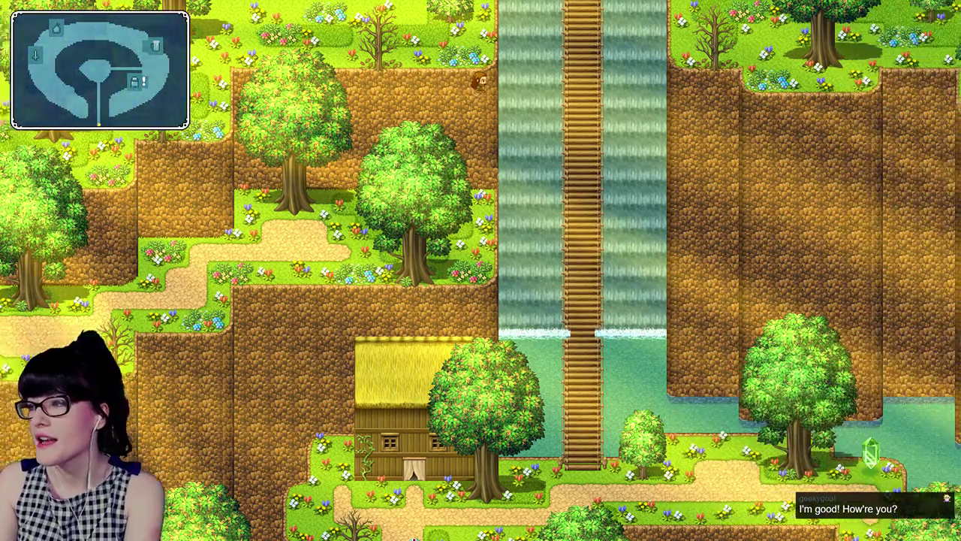
{"action": "key", "text": "Down"}
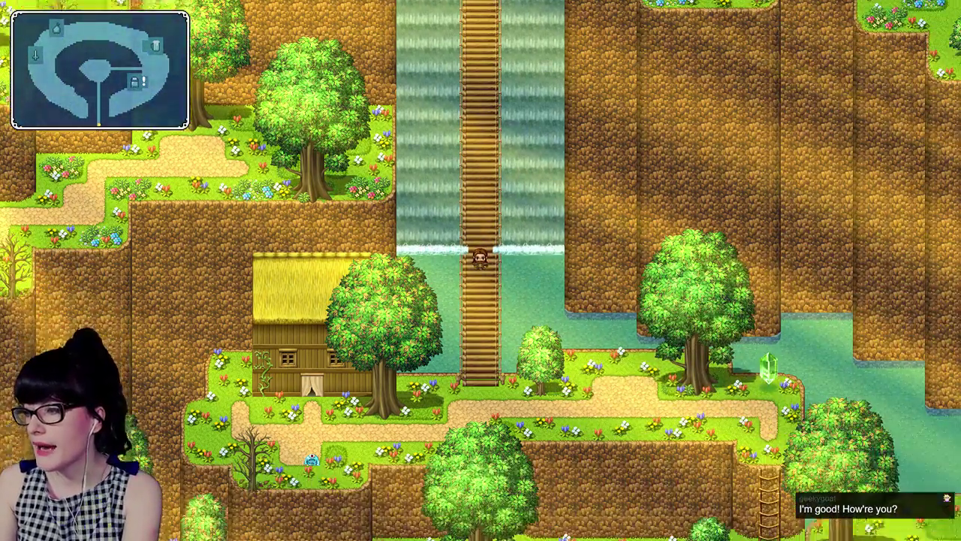
{"action": "key", "text": "Left"}
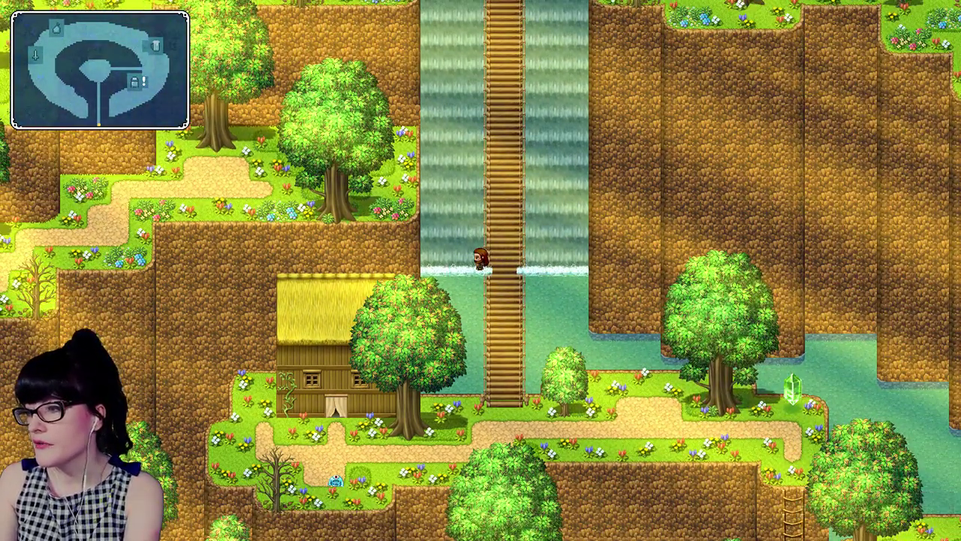
{"action": "key", "text": "Right"}
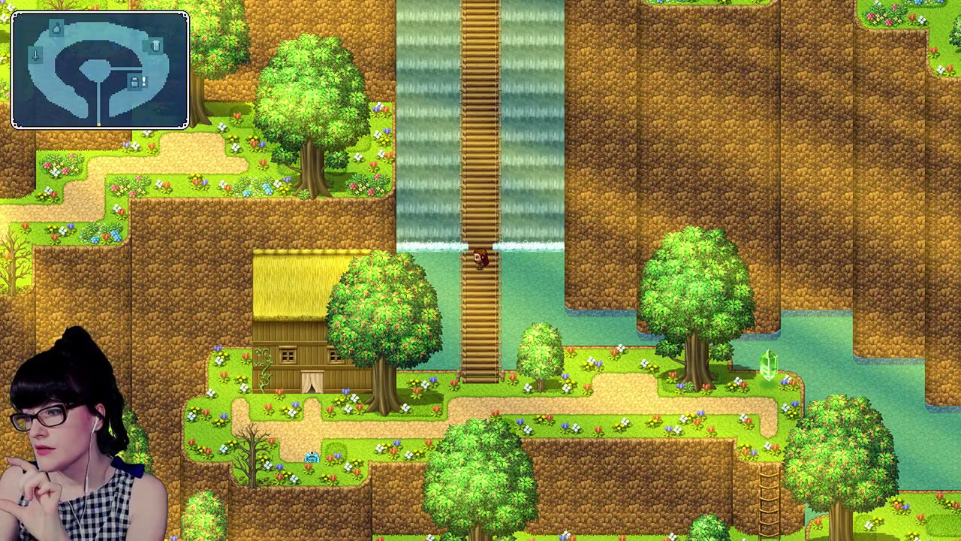
{"action": "key", "text": "Down"}
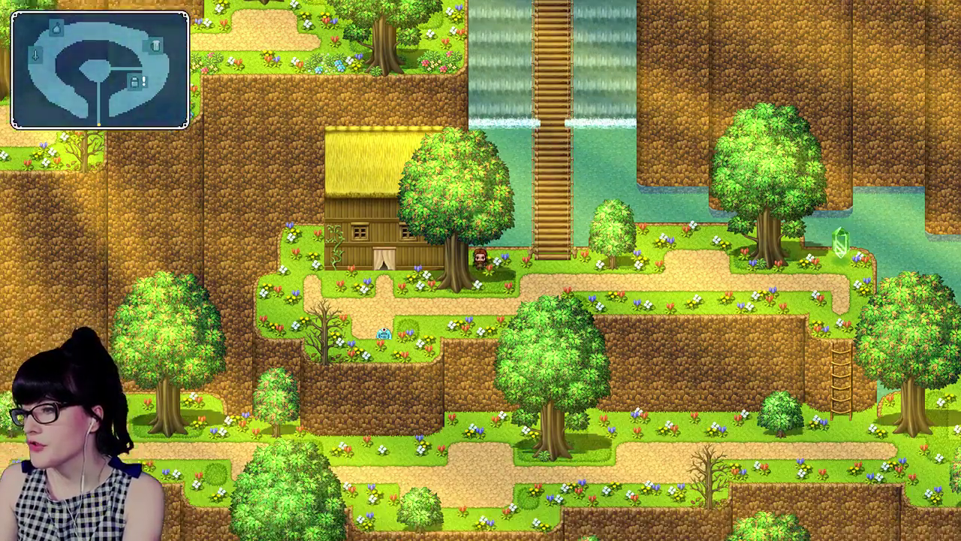
Step: Walk the character around the area below the hut, east along the grass ledge and down to the rope ladder
{"action": "key", "text": "Down"}
{"action": "key", "text": "Left"}
{"action": "key", "text": "Up"}
{"action": "key", "text": "Left"}
{"action": "key", "text": "Right"}
{"action": "key", "text": "Right"}
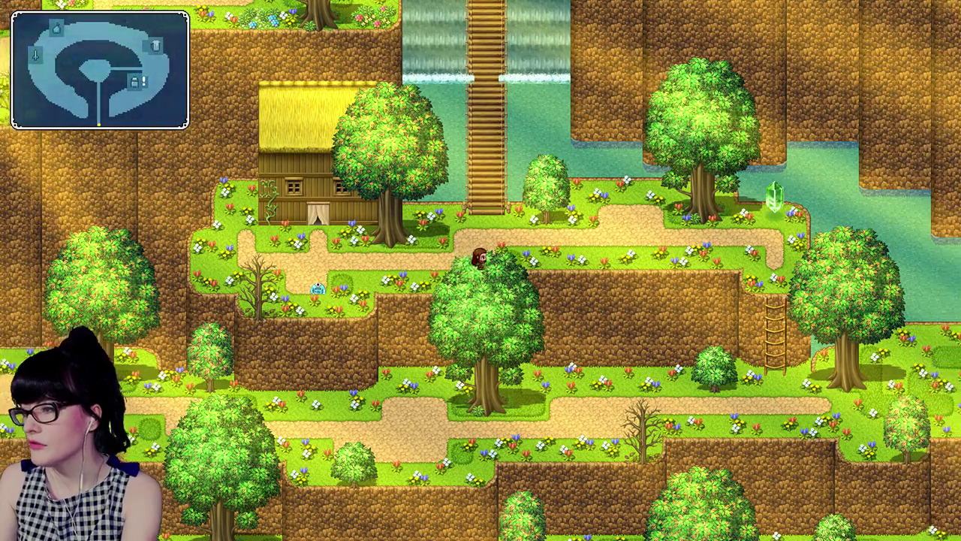
{"action": "key", "text": "Right"}
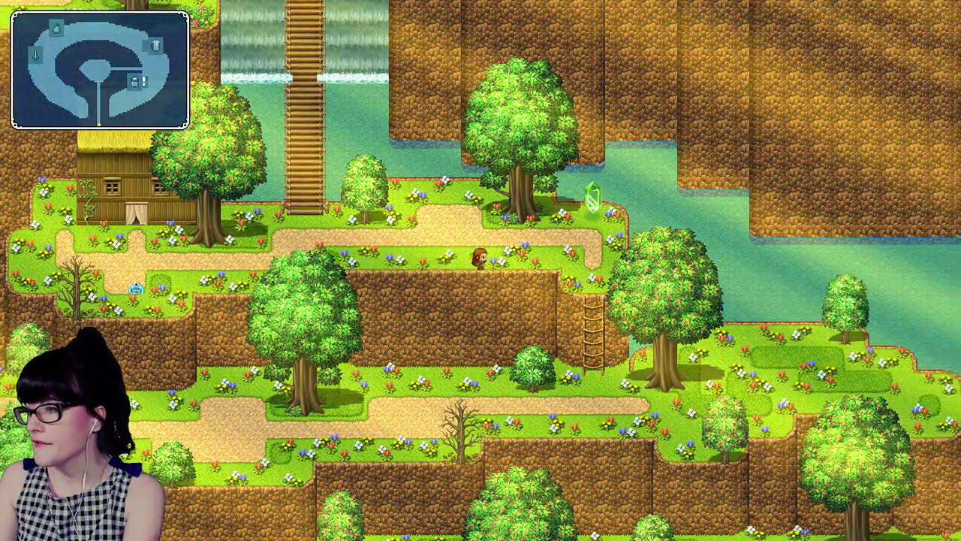
{"action": "key", "text": "Down"}
{"action": "key", "text": "Down"}
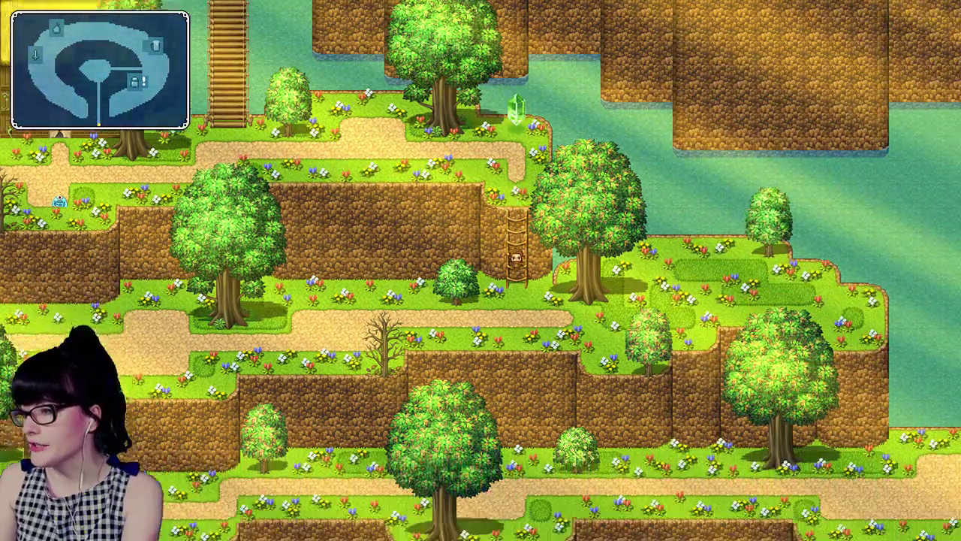
Step: Walk the character over the water and down across the cliffs to the lower path, and close the playtest
{"action": "key", "text": "Up"}
{"action": "key", "text": "Left"}
{"action": "key", "text": "Down"}
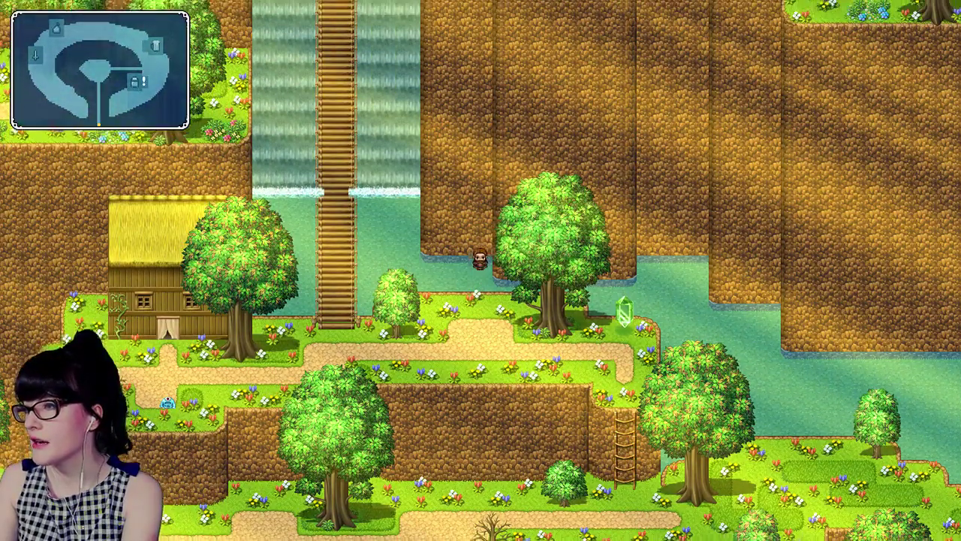
{"action": "key", "text": "Down"}
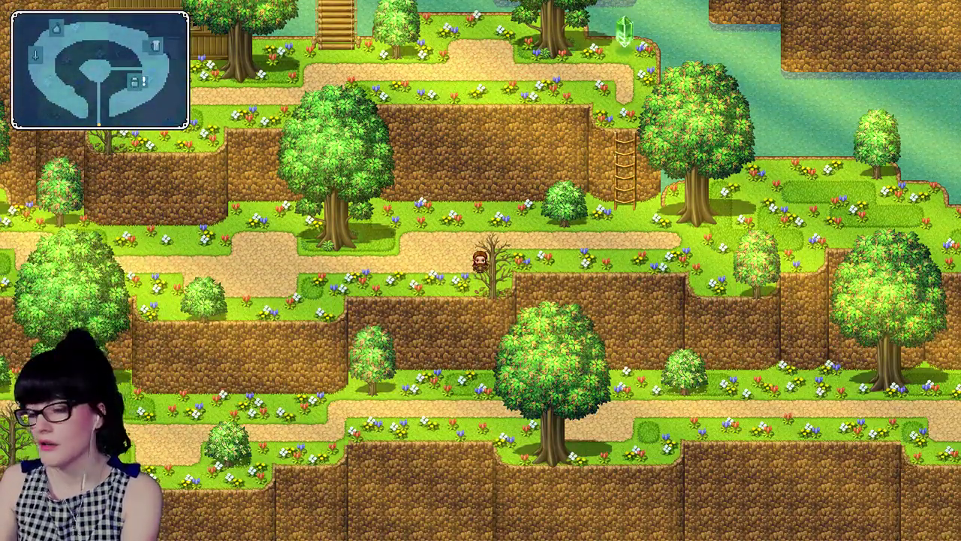
{"action": "key", "text": "F4"}
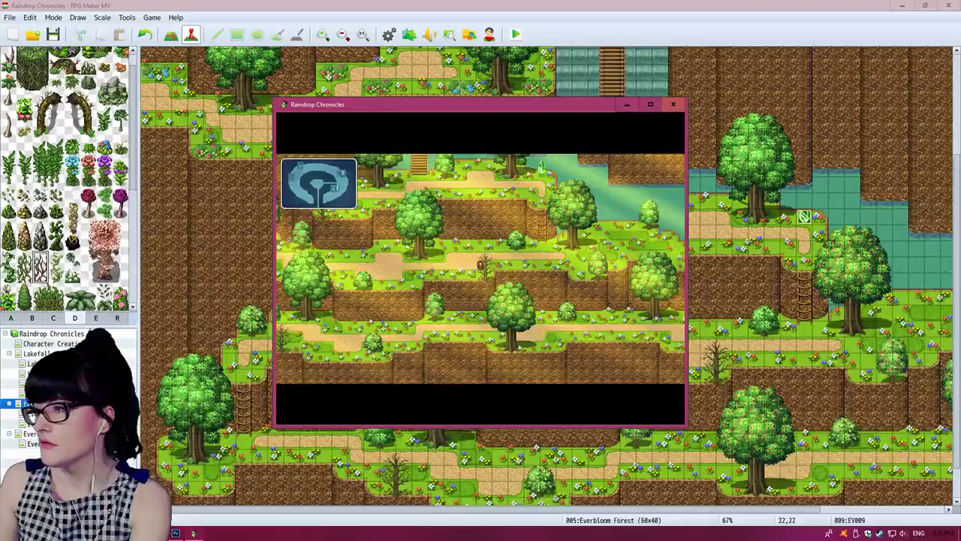
{"action": "left_click", "coordinate": [678, 104]}
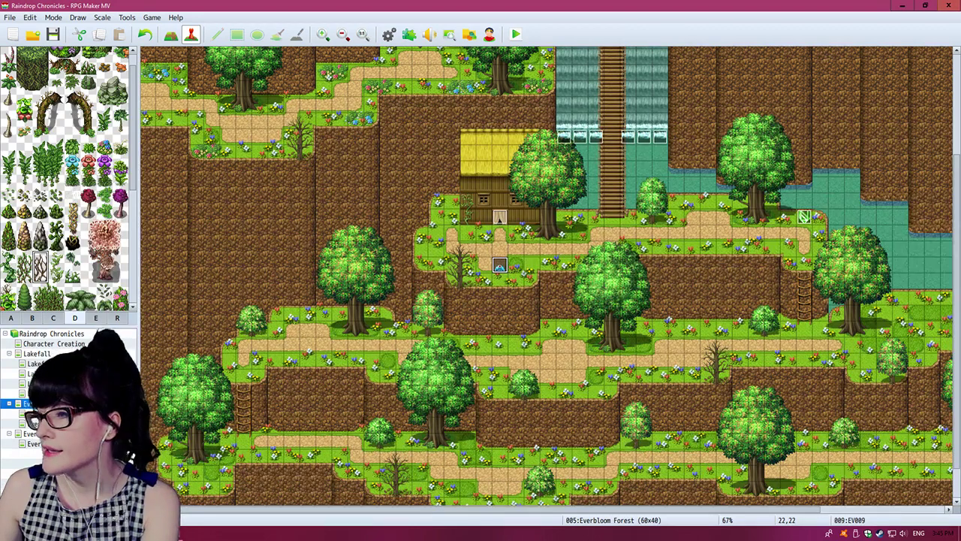
Step: Look through the installed plugins and open the YEP_RegionRestrictions parameters
{"action": "scroll", "coordinate": [549, 276], "scroll_direction": "up", "scroll_amount": 5}
{"action": "scroll", "coordinate": [547, 276], "scroll_direction": "down", "scroll_amount": 3}
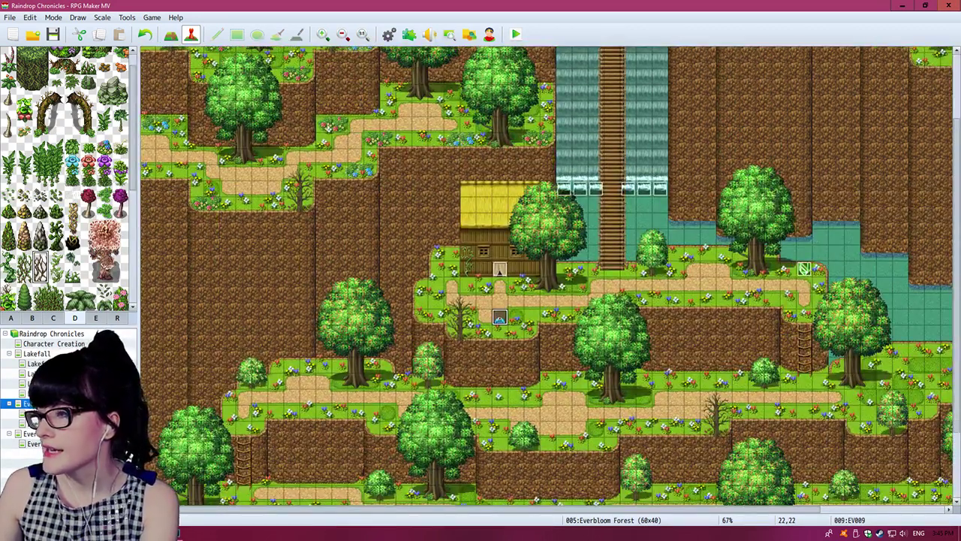
{"action": "left_click", "coordinate": [410, 34]}
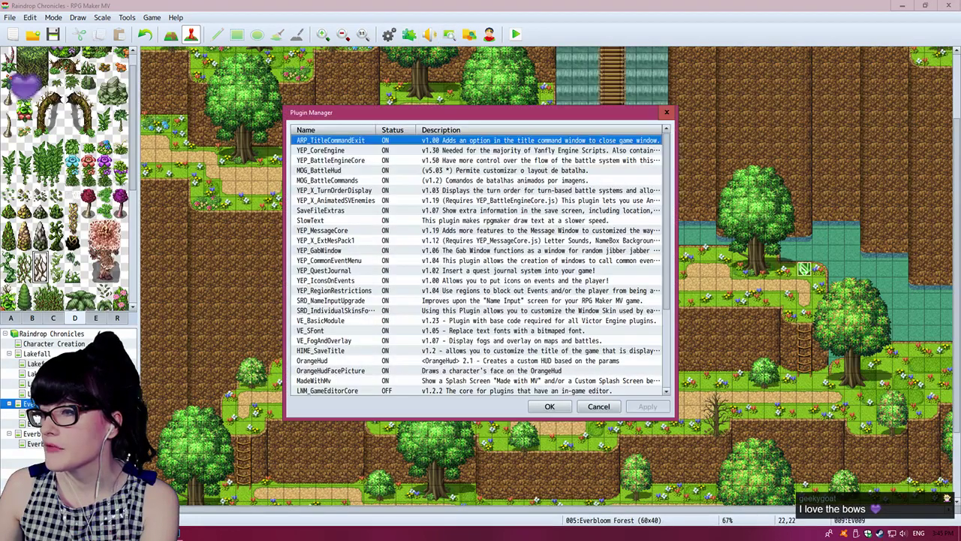
{"action": "scroll", "coordinate": [480, 265], "scroll_direction": "down", "scroll_amount": 3}
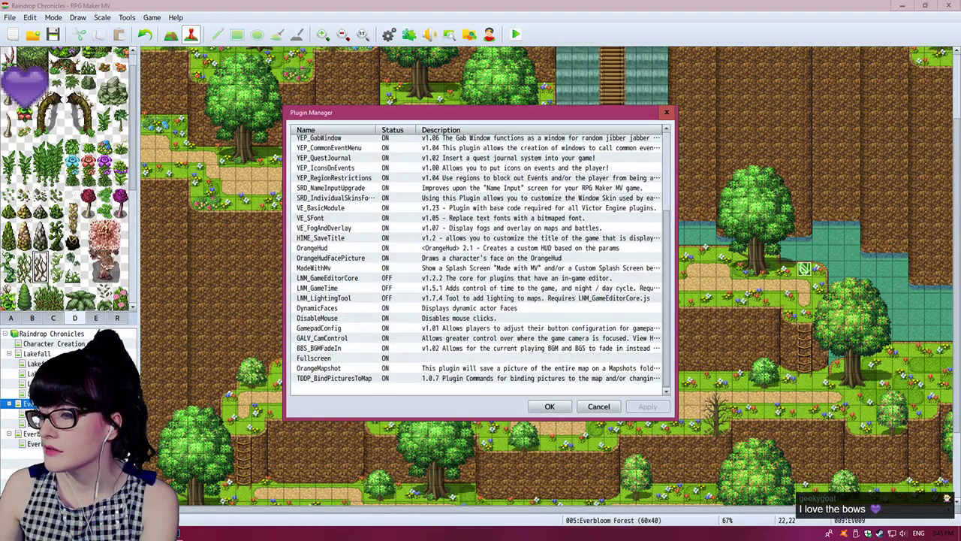
{"action": "scroll", "coordinate": [480, 265], "scroll_direction": "up", "scroll_amount": 4}
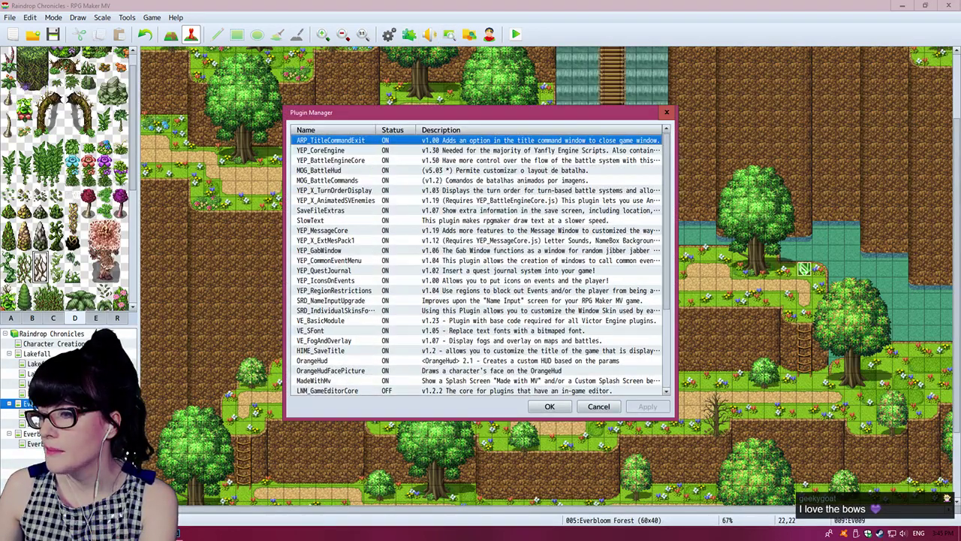
{"action": "scroll", "coordinate": [480, 265], "scroll_direction": "down", "scroll_amount": 3}
{"action": "scroll", "coordinate": [480, 264], "scroll_direction": "up", "scroll_amount": 3}
{"action": "double_click", "coordinate": [334, 289]}
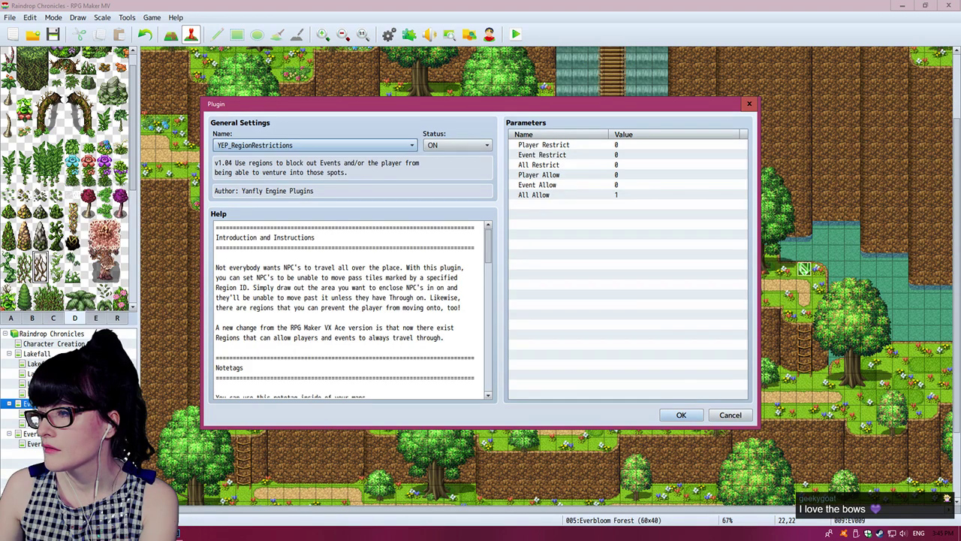
{"action": "left_click", "coordinate": [539, 165]}
{"action": "left_click", "coordinate": [539, 175]}
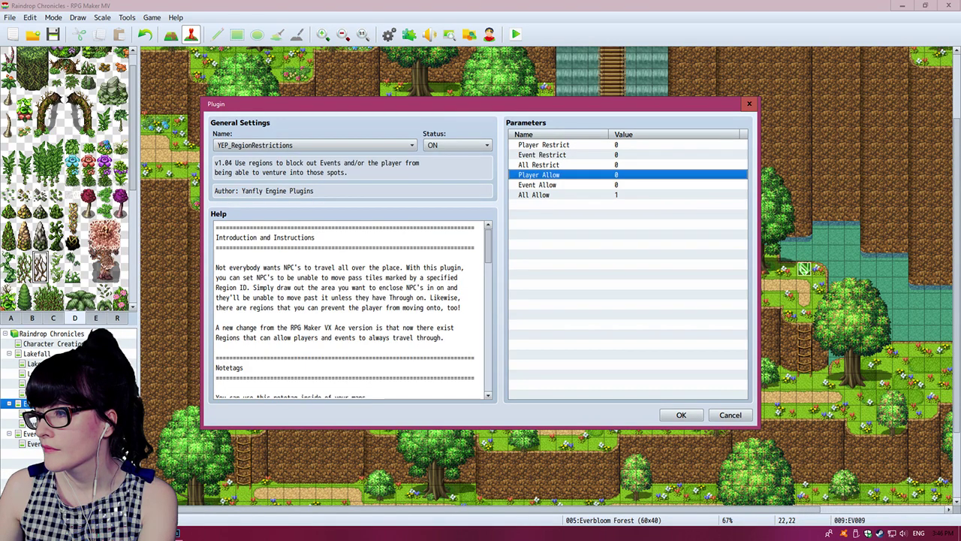
Step: Set the All Allow region of YEP_RegionRestrictions to 0 and Player Allow to 2
{"action": "double_click", "coordinate": [535, 196]}
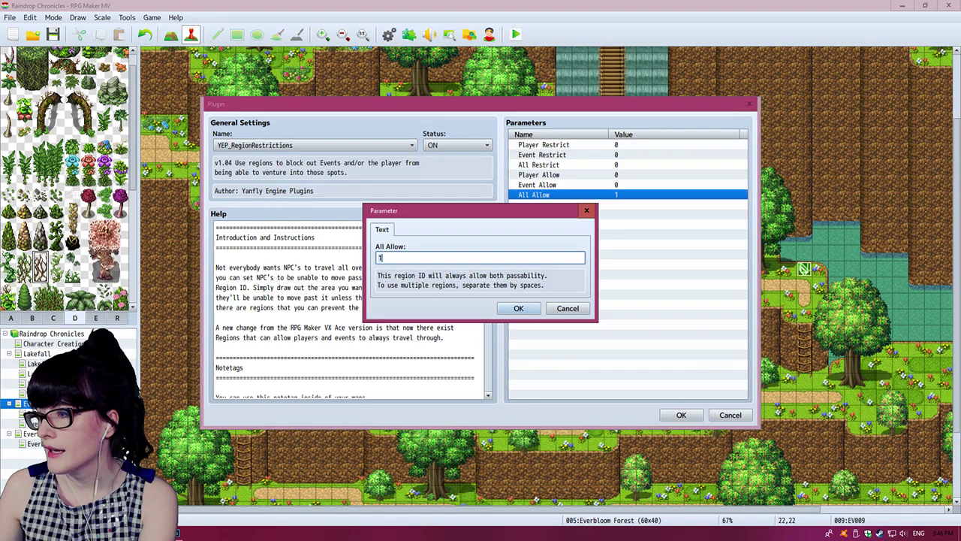
{"action": "type", "text": "0"}
{"action": "left_click", "coordinate": [518, 308]}
{"action": "double_click", "coordinate": [538, 174]}
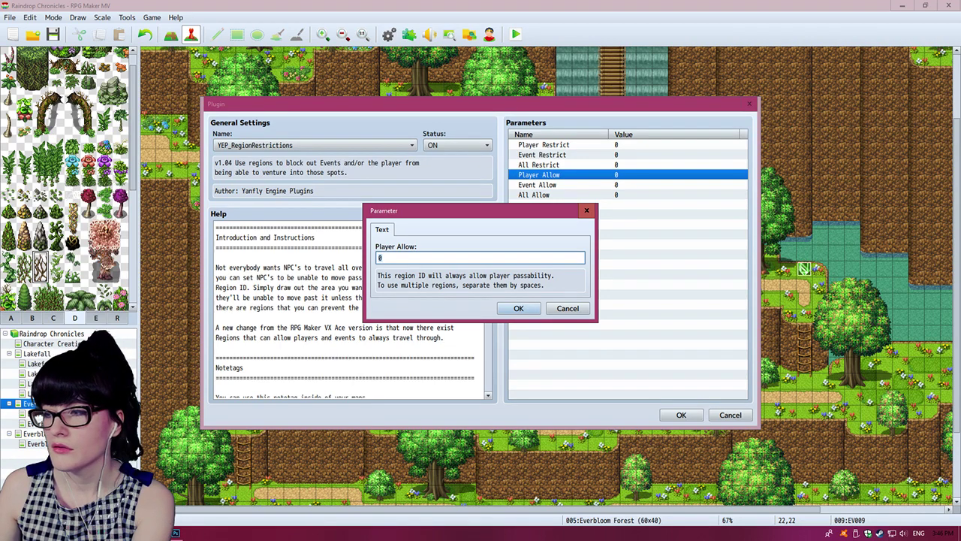
{"action": "type", "text": "2"}
{"action": "key", "text": "Return"}
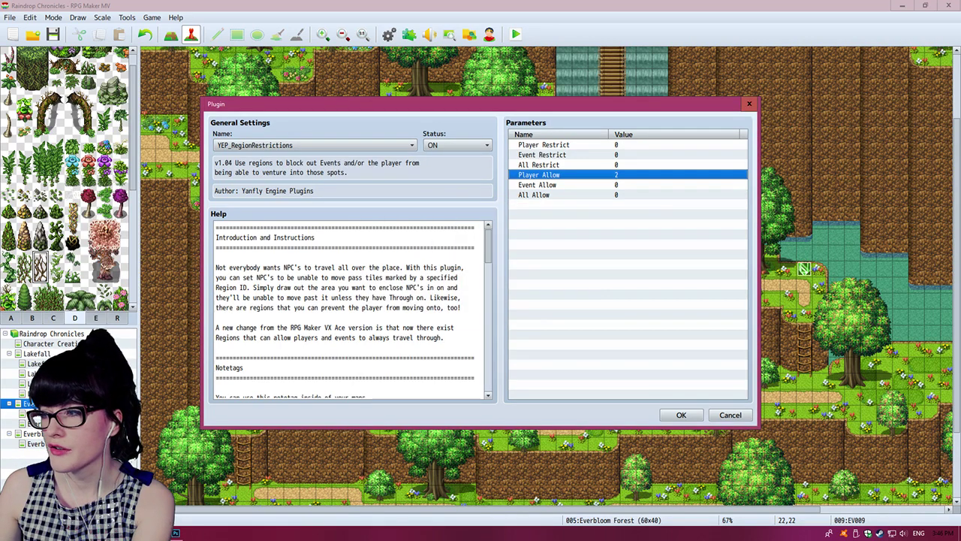
Step: Set the Player Restrict region to 1 and accept the plugin changes
{"action": "double_click", "coordinate": [544, 145]}
{"action": "type", "text": "1"}
{"action": "key", "text": "Return"}
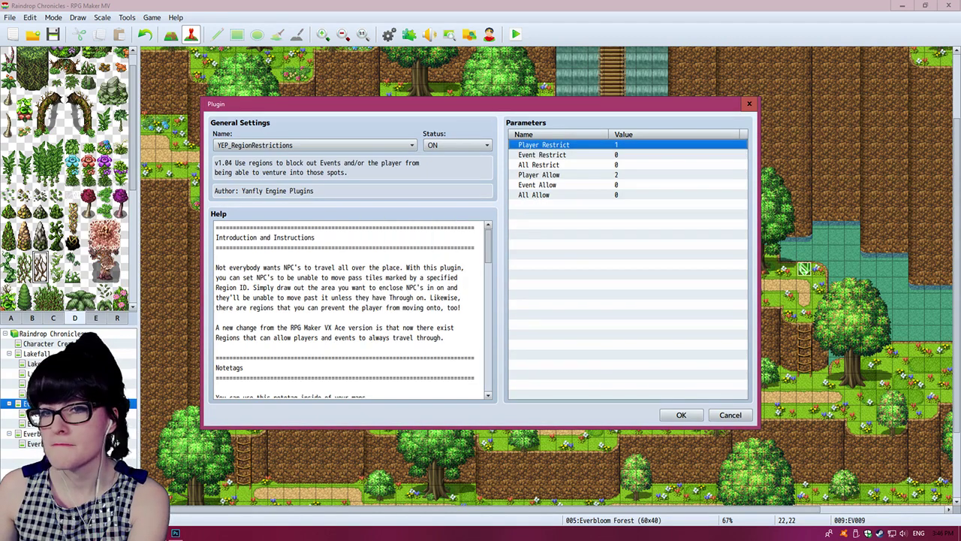
{"action": "left_click", "coordinate": [681, 415]}
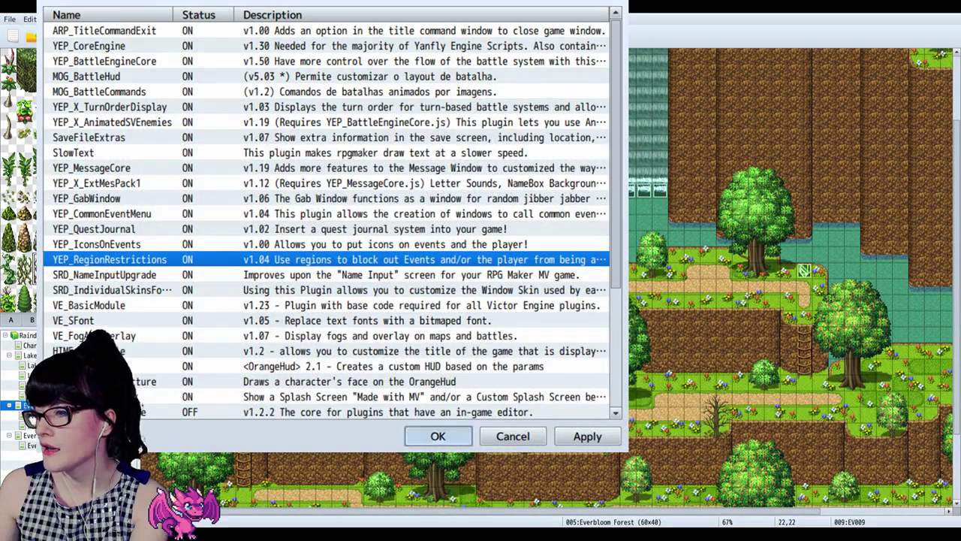
{"action": "left_click", "coordinate": [437, 436]}
Step: Paint region 1 over the large cliff face west of the hut in map-editing mode
{"action": "key", "text": "F7"}
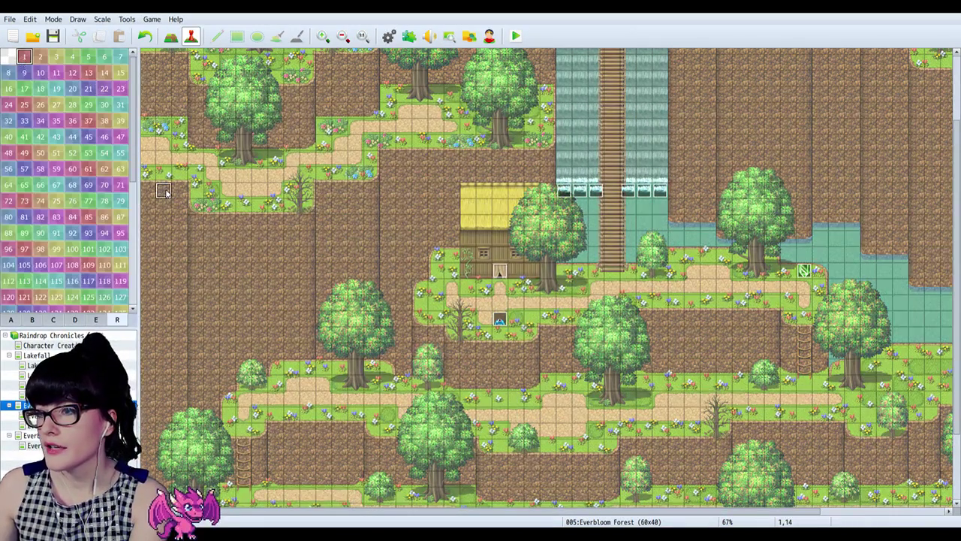
{"action": "left_click", "coordinate": [178, 37]}
{"action": "mouse_move", "coordinate": [180, 191]}
{"action": "left_mouse_down"}
{"action": "mouse_move", "coordinate": [148, 197]}
{"action": "mouse_move", "coordinate": [149, 289]}
{"action": "mouse_move", "coordinate": [175, 400]}
{"action": "left_mouse_up"}
{"action": "left_click_drag", "start_coordinate": [195, 222], "coordinate": [309, 350]}
{"action": "mouse_move", "coordinate": [324, 191]}
{"action": "left_mouse_down"}
{"action": "mouse_move", "coordinate": [368, 277]}
{"action": "mouse_move", "coordinate": [375, 369]}
{"action": "mouse_move", "coordinate": [398, 353]}
{"action": "left_mouse_up"}
{"action": "left_click", "coordinate": [402, 368]}
Step: Extend region 1 over the cliff beside and above the hut and the cliff strips at the map's west edge
{"action": "left_click_drag", "start_coordinate": [387, 158], "coordinate": [454, 242]}
{"action": "left_click_drag", "start_coordinate": [420, 271], "coordinate": [420, 254]}
{"action": "left_click_drag", "start_coordinate": [538, 179], "coordinate": [464, 159]}
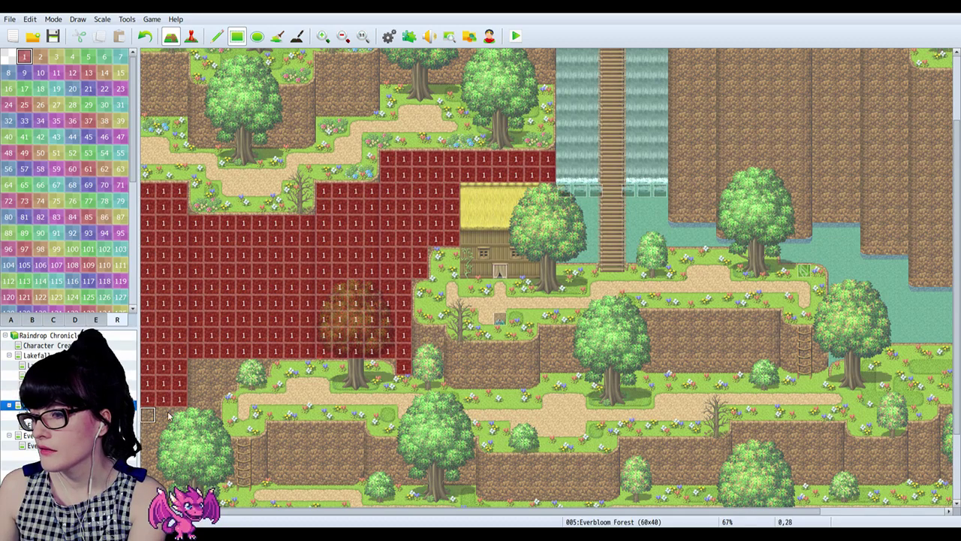
{"action": "left_click_drag", "start_coordinate": [200, 373], "coordinate": [212, 399]}
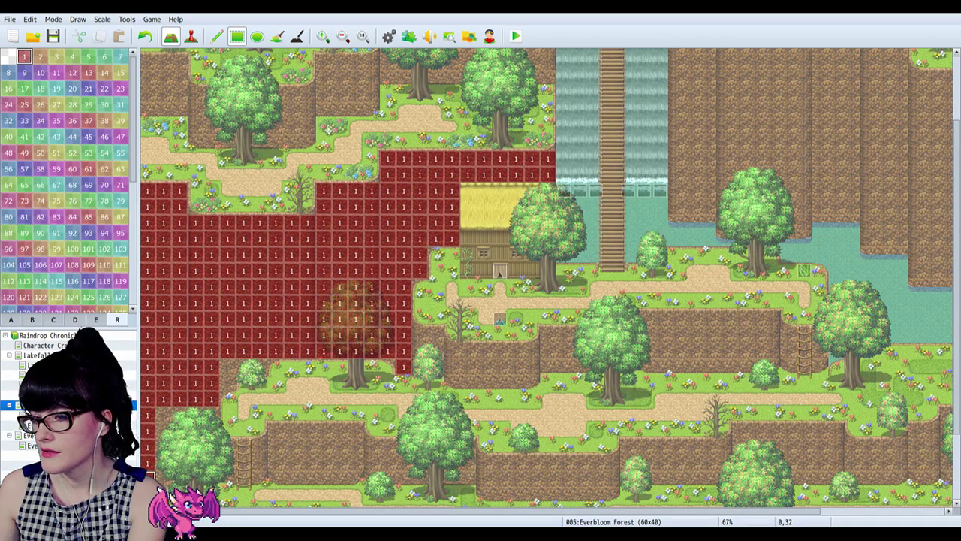
{"action": "scroll", "coordinate": [356, 155], "scroll_direction": "up", "scroll_amount": 2}
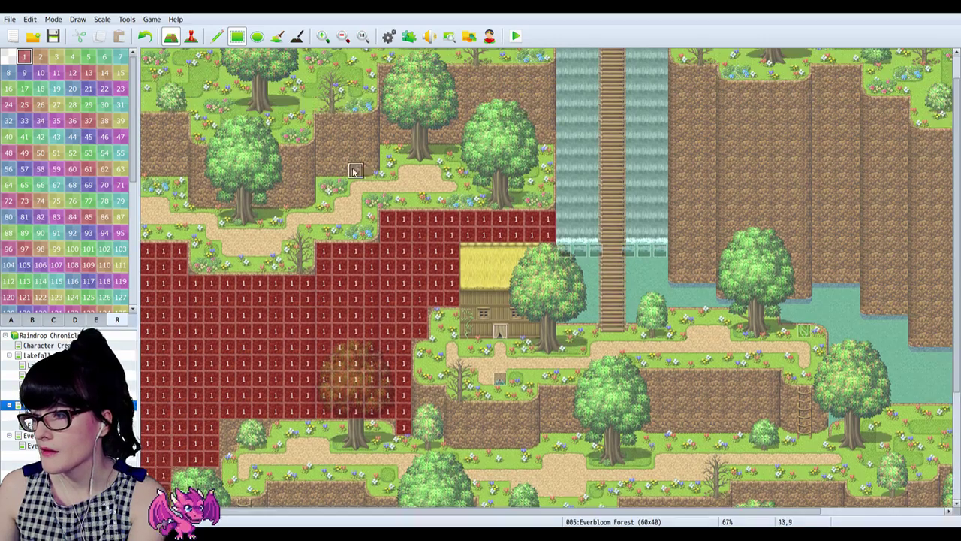
Step: Paint region 1 over the cliff faces above the upper path, west of the waterfall
{"action": "left_click_drag", "start_coordinate": [548, 167], "coordinate": [388, 112]}
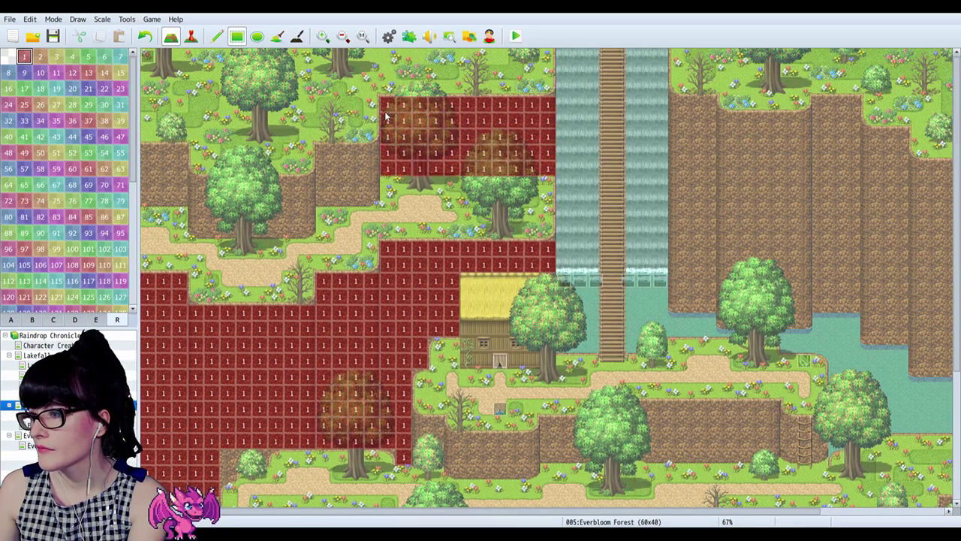
{"action": "left_click_drag", "start_coordinate": [373, 200], "coordinate": [320, 151]}
{"action": "mouse_move", "coordinate": [307, 184]}
{"action": "left_mouse_down"}
{"action": "mouse_move", "coordinate": [308, 201]}
{"action": "mouse_move", "coordinate": [222, 239]}
{"action": "mouse_move", "coordinate": [199, 233]}
{"action": "left_mouse_up"}
{"action": "mouse_move", "coordinate": [183, 185]}
{"action": "left_mouse_down"}
{"action": "mouse_move", "coordinate": [179, 199]}
{"action": "mouse_move", "coordinate": [146, 150]}
{"action": "left_mouse_up"}
Step: Paint region 2 over the grassy upper path that runs between the cliffs northwest of the hut
{"action": "scroll", "coordinate": [150, 162], "scroll_direction": "down", "scroll_amount": 1}
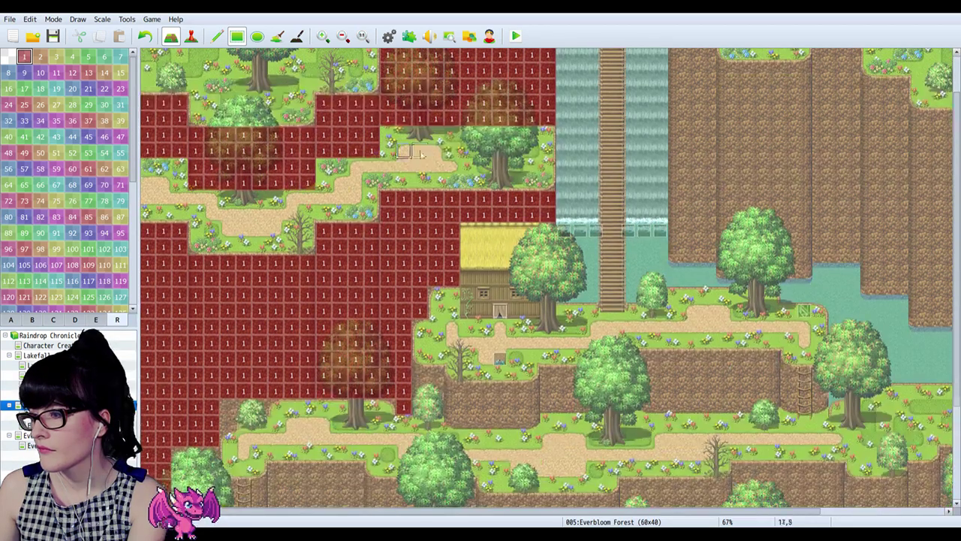
{"action": "left_click", "coordinate": [40, 57]}
{"action": "mouse_move", "coordinate": [147, 163]}
{"action": "left_mouse_down"}
{"action": "mouse_move", "coordinate": [165, 202]}
{"action": "mouse_move", "coordinate": [180, 214]}
{"action": "mouse_move", "coordinate": [199, 201]}
{"action": "mouse_move", "coordinate": [241, 252]}
{"action": "mouse_move", "coordinate": [222, 240]}
{"action": "mouse_move", "coordinate": [295, 259]}
{"action": "mouse_move", "coordinate": [326, 199]}
{"action": "mouse_move", "coordinate": [324, 214]}
{"action": "mouse_move", "coordinate": [387, 179]}
{"action": "mouse_move", "coordinate": [394, 147]}
{"action": "mouse_move", "coordinate": [519, 150]}
{"action": "mouse_move", "coordinate": [547, 139]}
{"action": "left_mouse_up"}
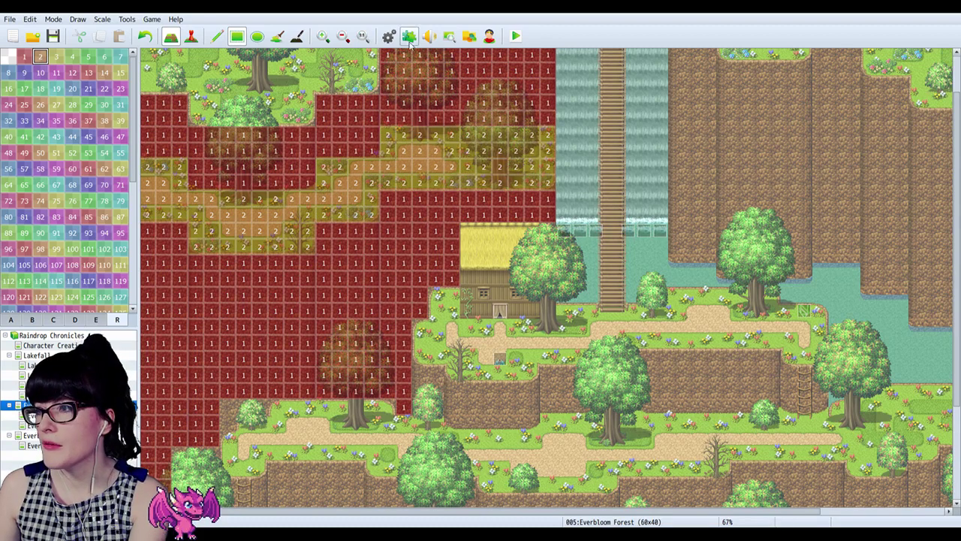
Step: Examine the passage settings of the Spotlight tileset in the database and leave without changing them
{"action": "key", "text": "F9"}
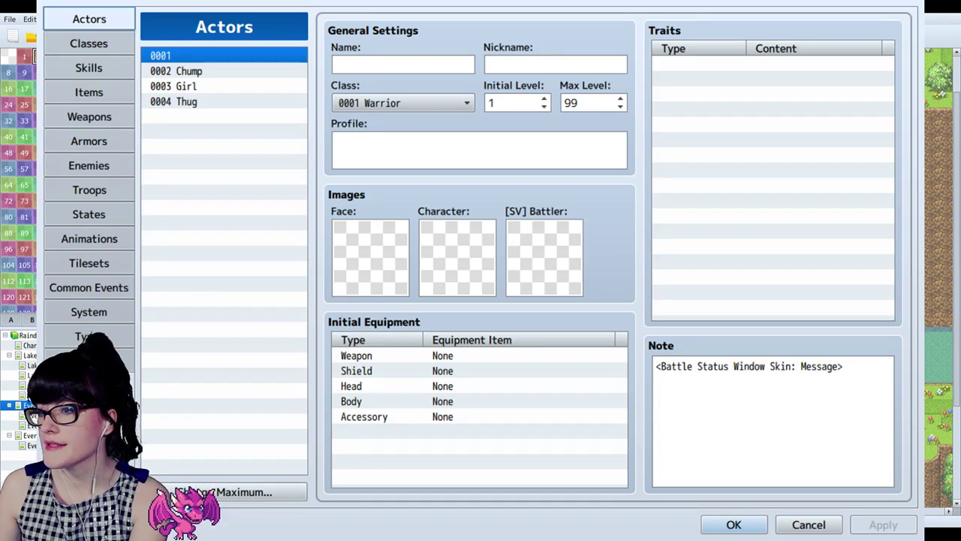
{"action": "left_click", "coordinate": [89, 265]}
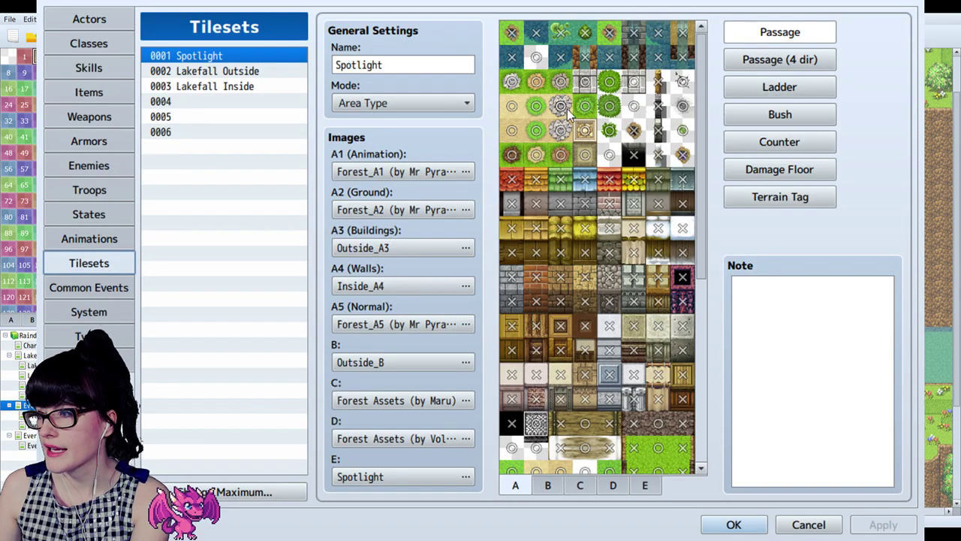
{"action": "scroll", "coordinate": [548, 204], "scroll_direction": "down", "scroll_amount": 5}
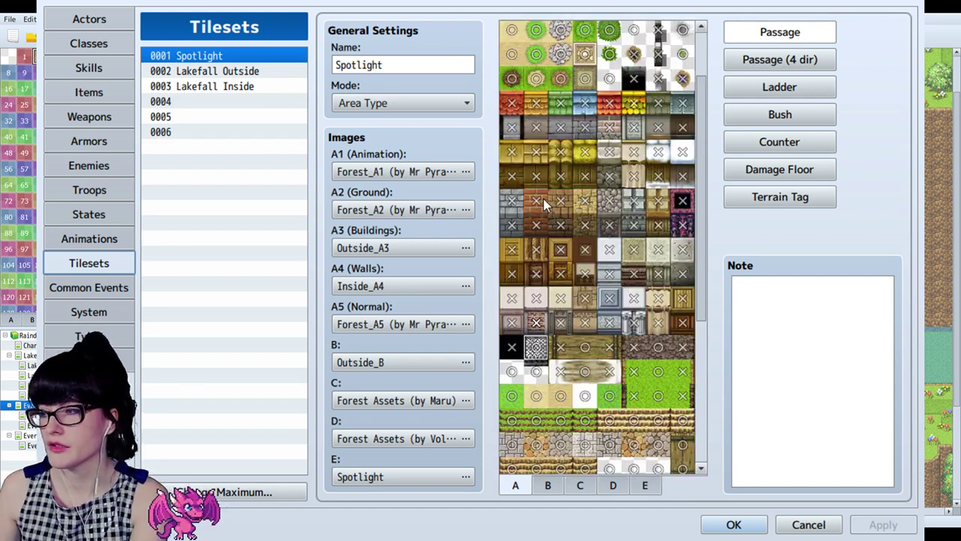
{"action": "scroll", "coordinate": [552, 195], "scroll_direction": "up", "scroll_amount": 5}
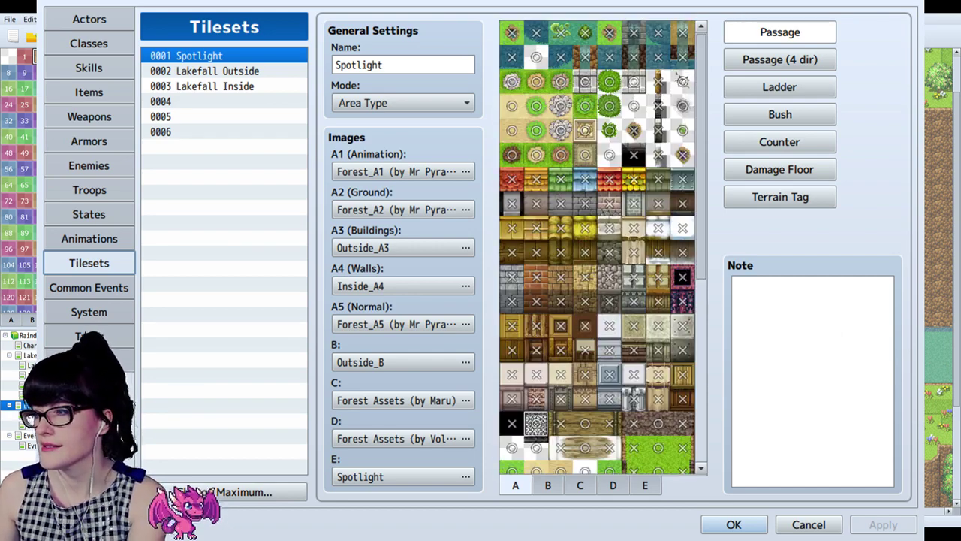
{"action": "left_click", "coordinate": [812, 523]}
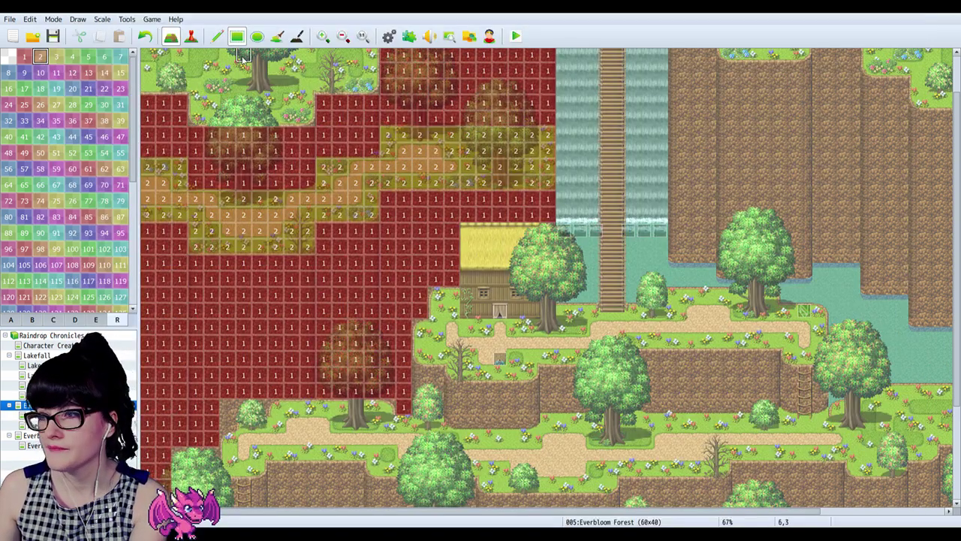
Step: Paint region 2 over the grassy area on top of the northwestern cliffs
{"action": "mouse_move", "coordinate": [196, 118]}
{"action": "left_mouse_down"}
{"action": "mouse_move", "coordinate": [312, 66]}
{"action": "mouse_move", "coordinate": [295, 53]}
{"action": "mouse_move", "coordinate": [308, 54]}
{"action": "left_mouse_up"}
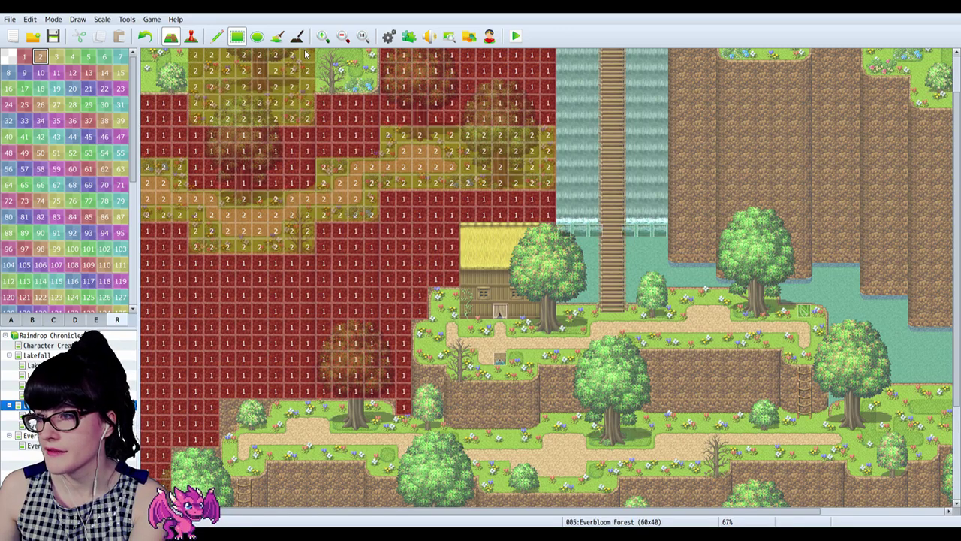
{"action": "left_click_drag", "start_coordinate": [372, 87], "coordinate": [321, 54]}
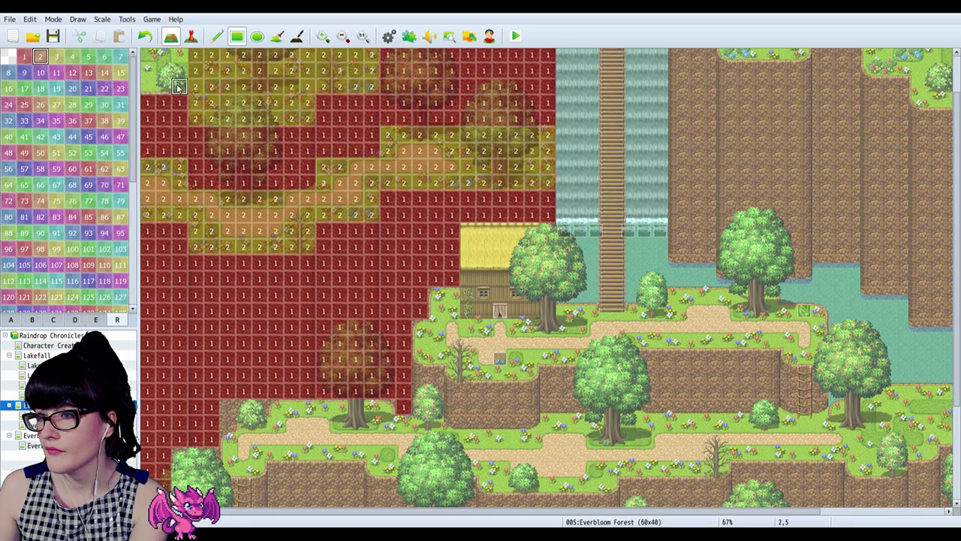
{"action": "left_click_drag", "start_coordinate": [181, 87], "coordinate": [122, 39]}
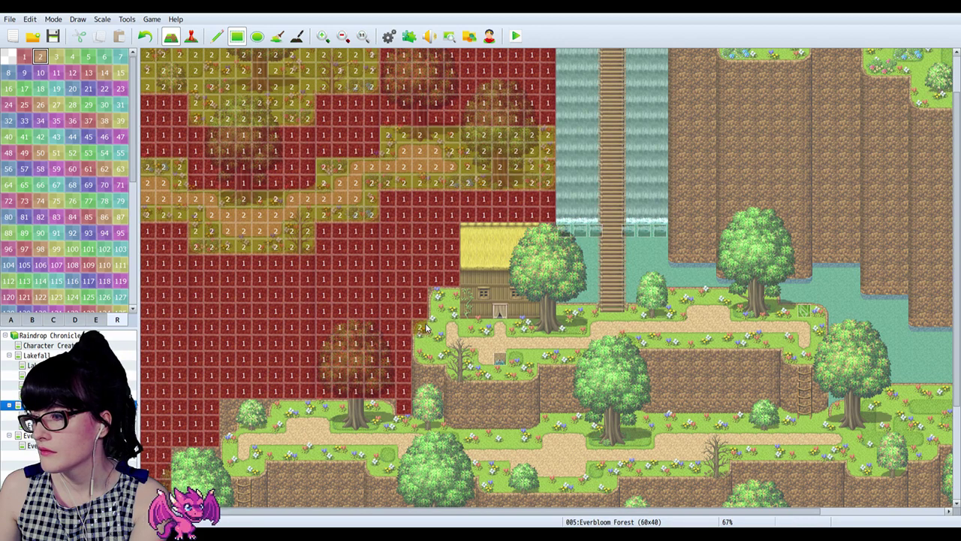
Step: Paint region 2 over the grass and path around the hut, the ledge above the ladder, and the wooden stairway up the waterfall
{"action": "mouse_move", "coordinate": [485, 340]}
{"action": "left_mouse_down"}
{"action": "mouse_move", "coordinate": [817, 337]}
{"action": "mouse_move", "coordinate": [727, 322]}
{"action": "mouse_move", "coordinate": [580, 327]}
{"action": "left_mouse_up"}
{"action": "mouse_move", "coordinate": [676, 311]}
{"action": "left_mouse_down"}
{"action": "mouse_move", "coordinate": [660, 296]}
{"action": "mouse_move", "coordinate": [761, 312]}
{"action": "left_mouse_up"}
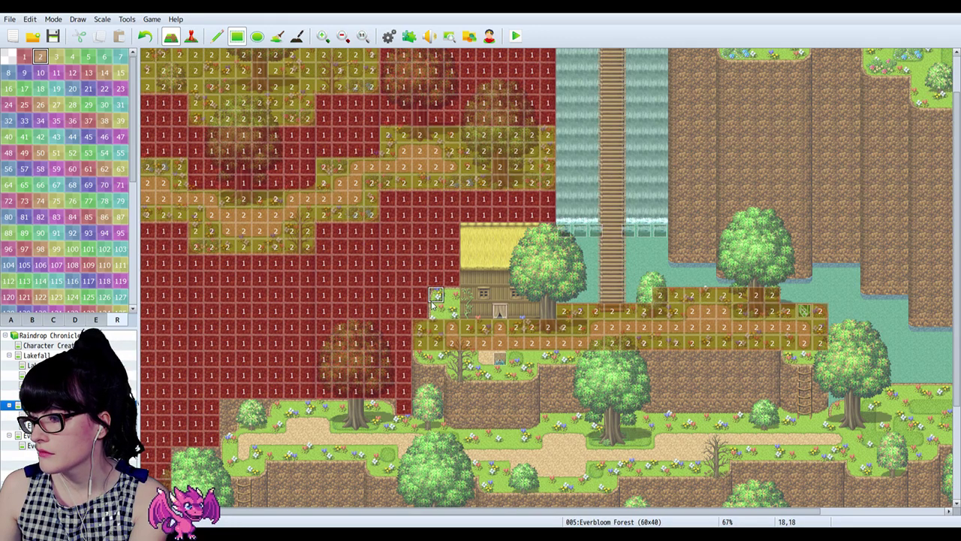
{"action": "left_click_drag", "start_coordinate": [434, 300], "coordinate": [449, 319]}
{"action": "left_click_drag", "start_coordinate": [421, 358], "coordinate": [583, 359]}
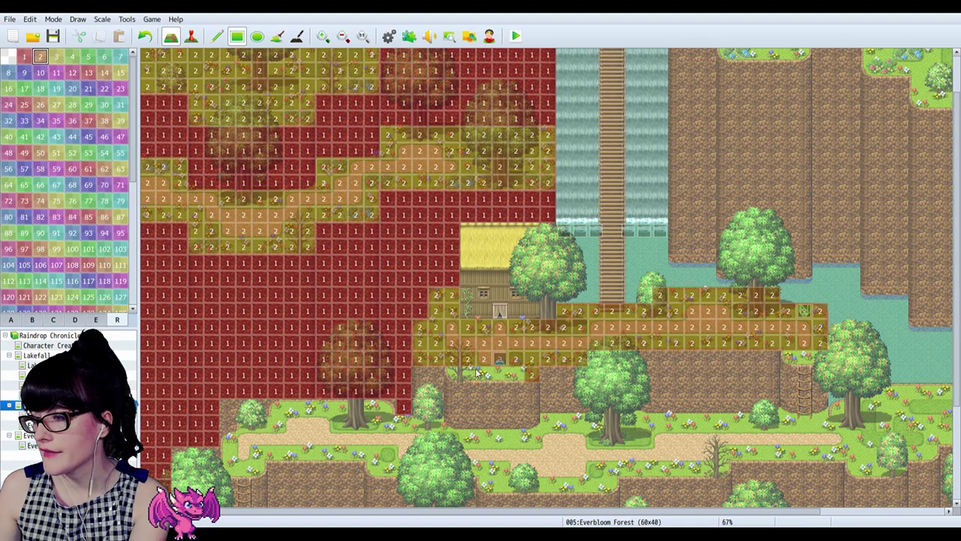
{"action": "left_click_drag", "start_coordinate": [484, 373], "coordinate": [451, 375]}
{"action": "left_click_drag", "start_coordinate": [821, 359], "coordinate": [794, 358]}
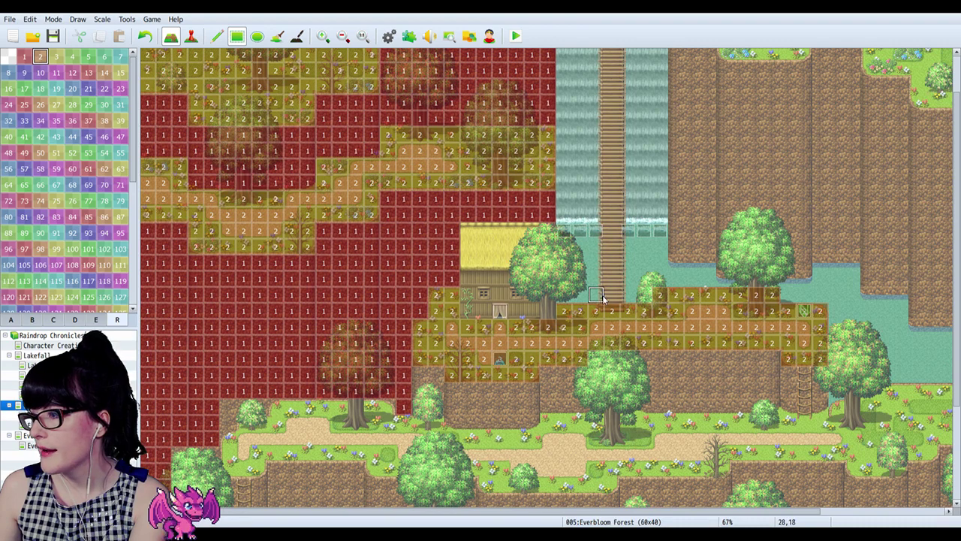
{"action": "left_click_drag", "start_coordinate": [612, 294], "coordinate": [612, 76]}
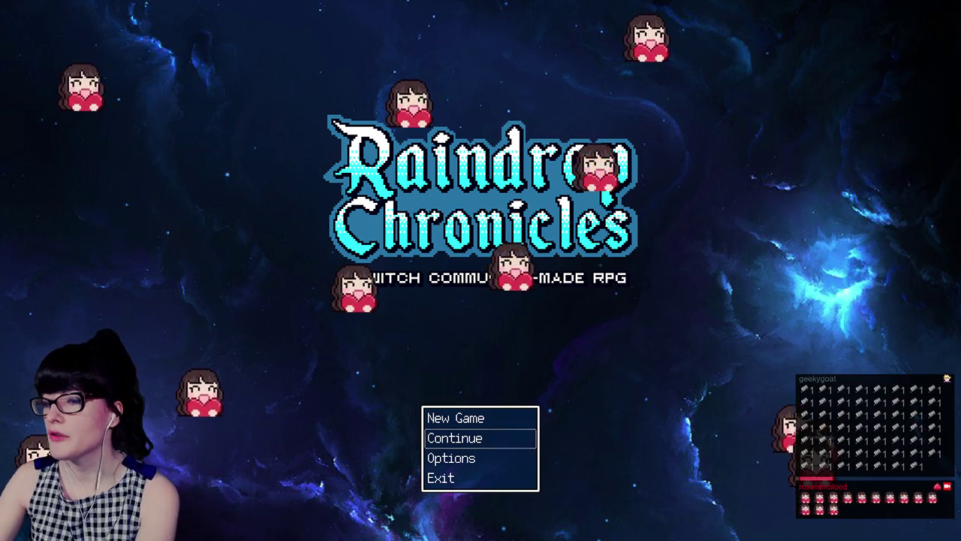
Step: Continue the playtest from the Everbloom Forest save in File 3 and walk the character west to the hut
{"action": "key", "text": "Return"}
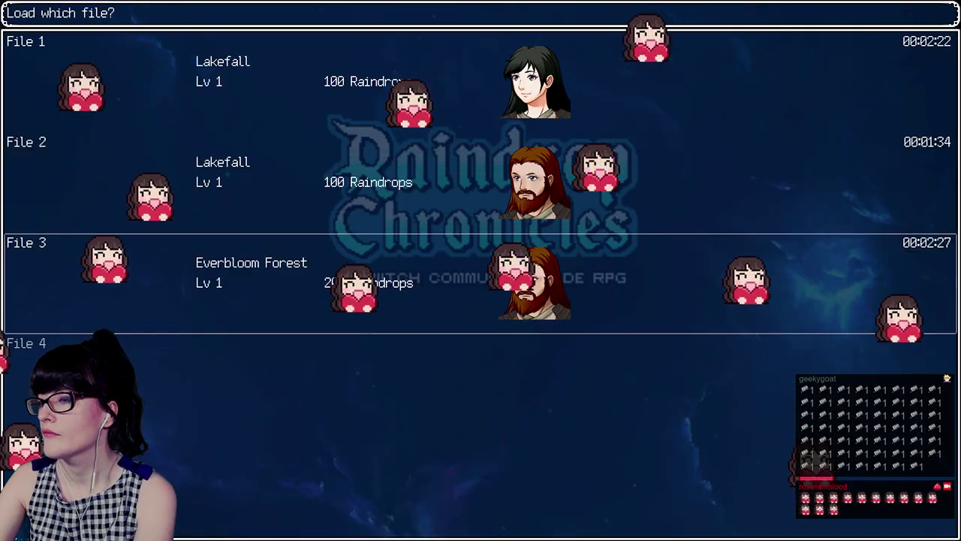
{"action": "key", "text": "Return"}
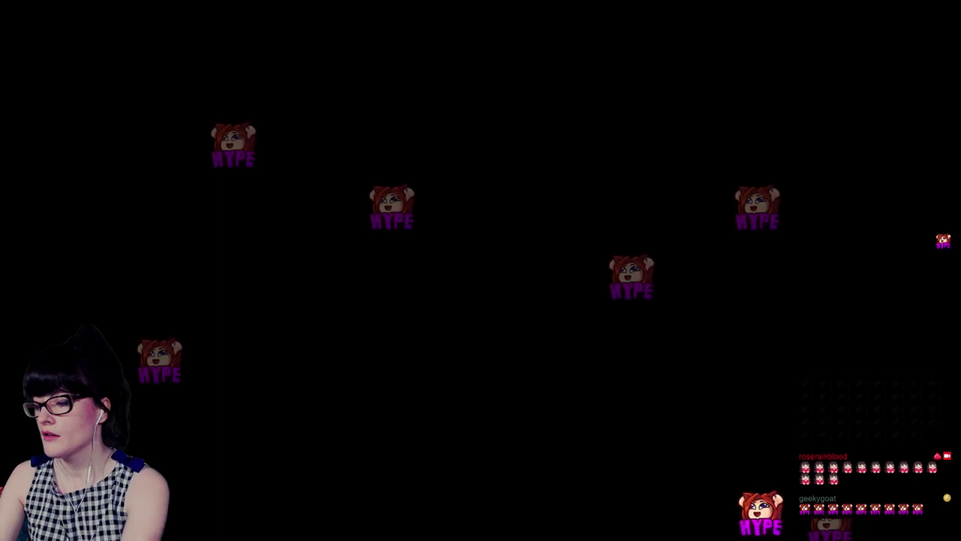
{"action": "key", "text": "Left"}
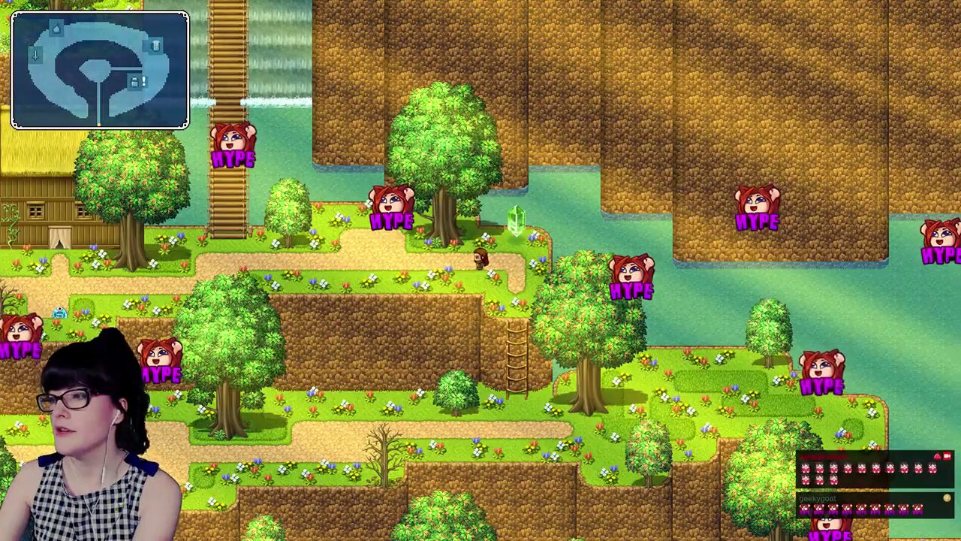
{"action": "key", "text": "Left"}
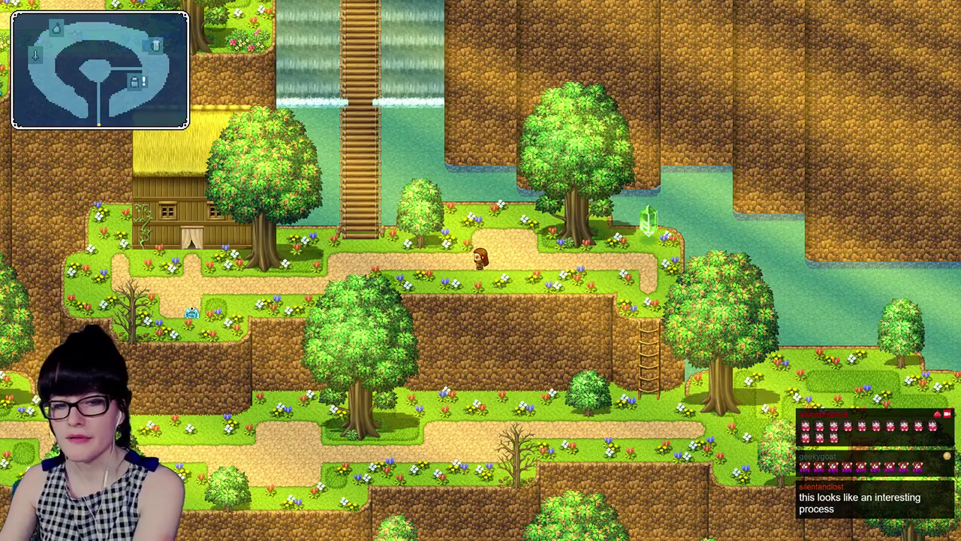
{"action": "key", "text": "Left"}
{"action": "key", "text": "Left"}
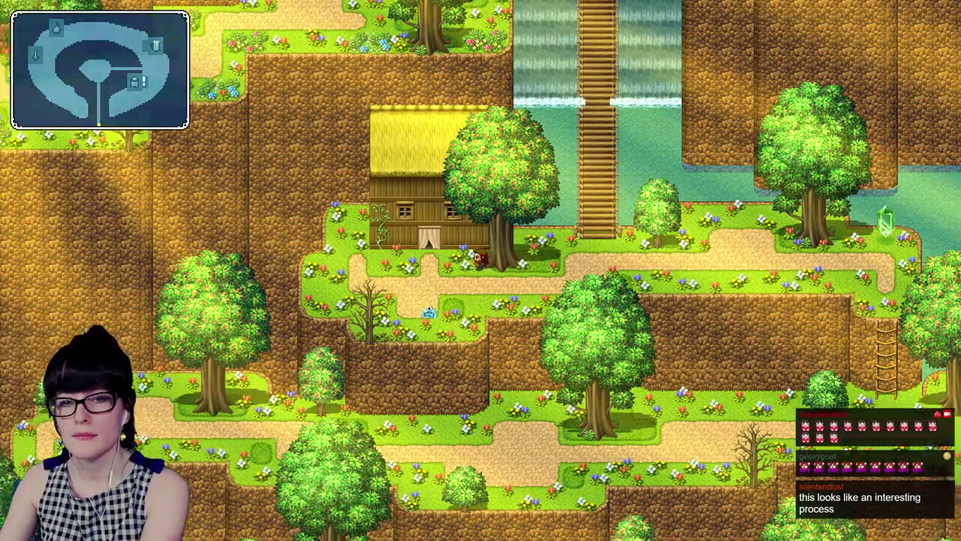
Step: Test the player's movement at the ledge's edge west of the hut and against the hut's side wall
{"action": "key", "text": "Left"}
{"action": "key", "text": "Up"}
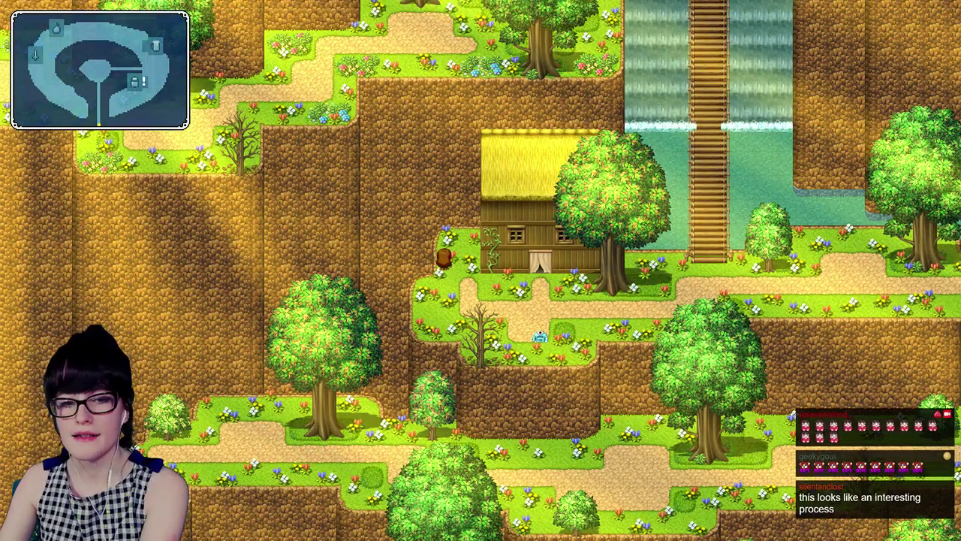
{"action": "key", "text": "Up"}
{"action": "key", "text": "Right"}
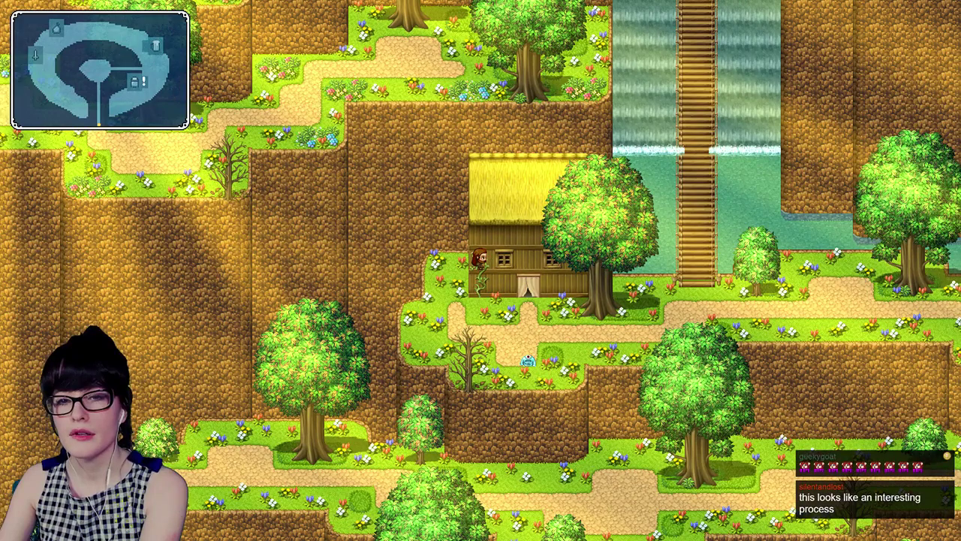
{"action": "key", "text": "Left"}
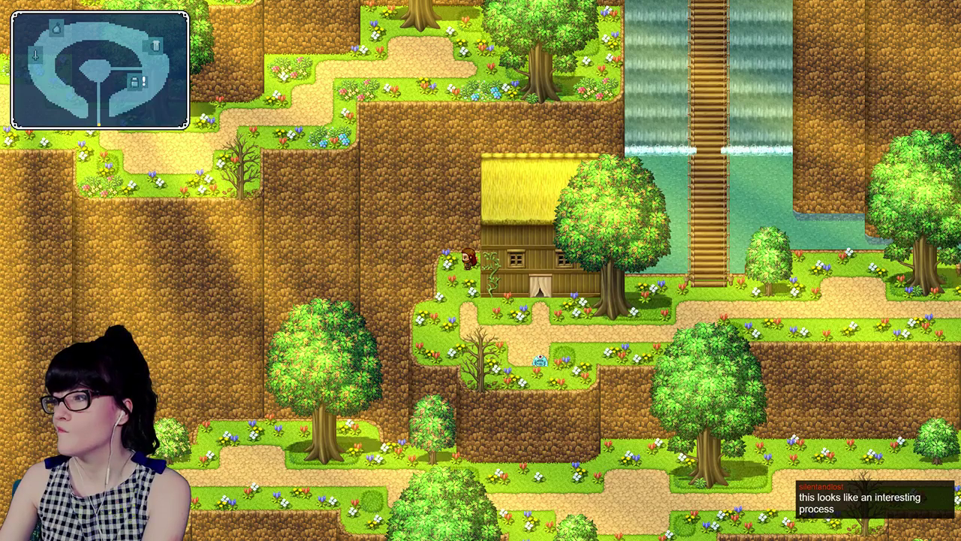
Step: Test whether the player can walk off the ledge southwest of the hut and along its southern edge
{"action": "key", "text": "Down"}
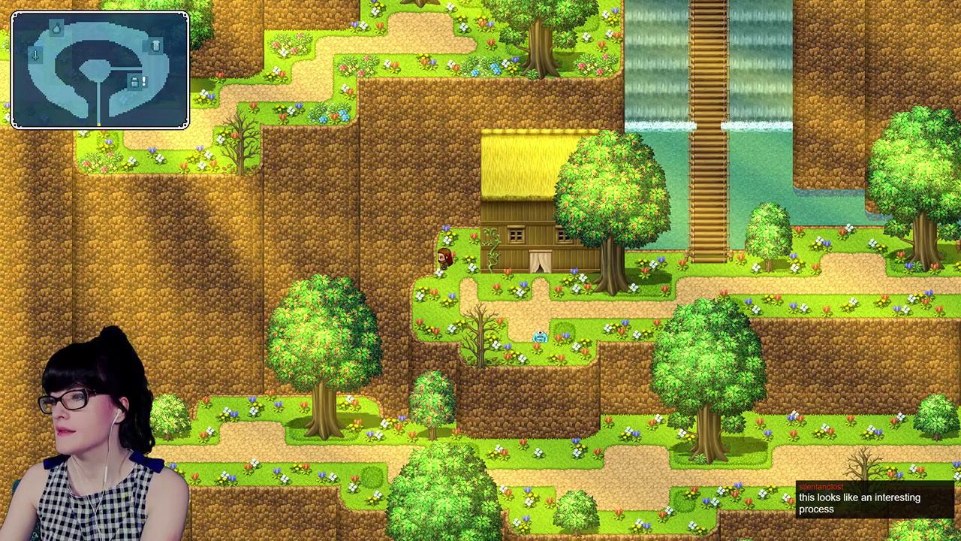
{"action": "key", "text": "Up"}
{"action": "key", "text": "Down"}
{"action": "key", "text": "Down"}
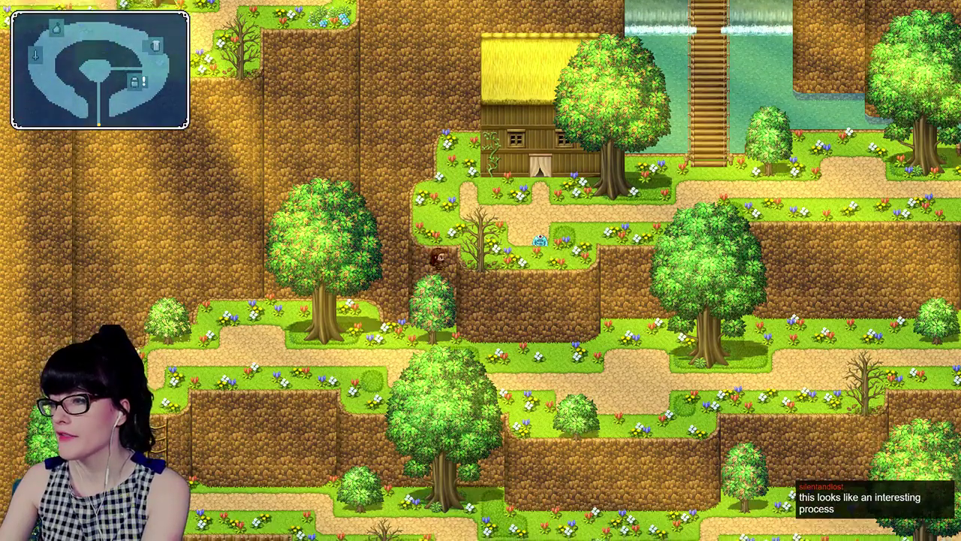
{"action": "key", "text": "Right"}
{"action": "key", "text": "Down"}
{"action": "key", "text": "Left"}
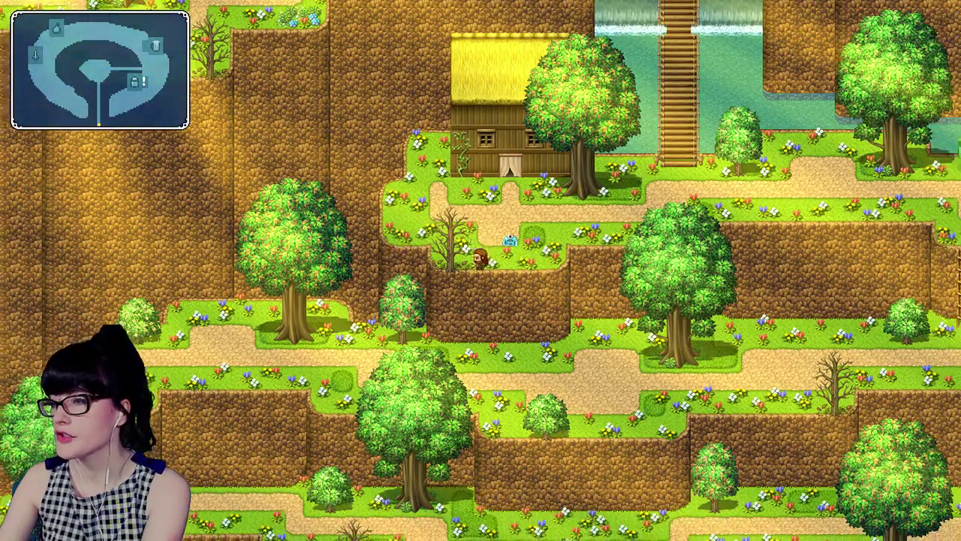
Step: Walk the character east along the path and test movement at the water's edge, around the large tree and above the ladder
{"action": "key", "text": "Right"}
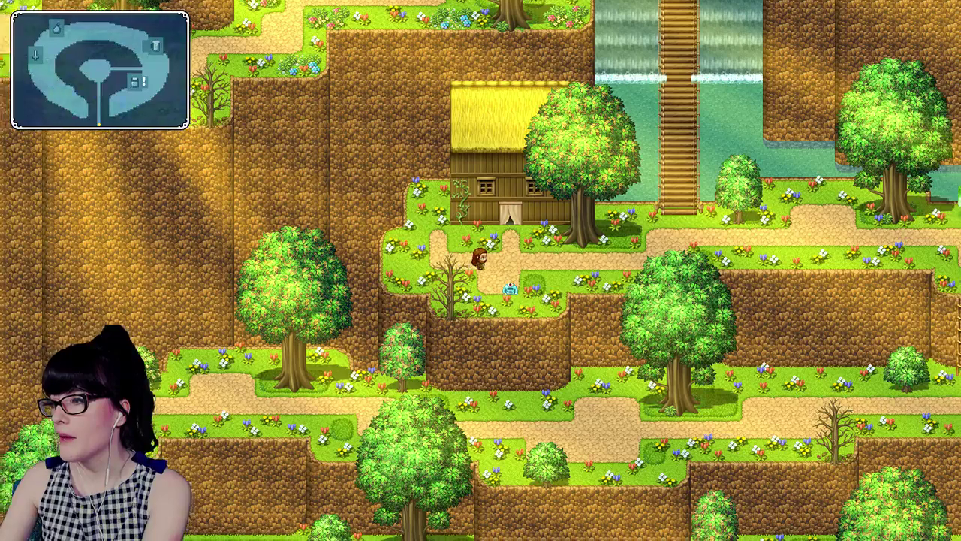
{"action": "key", "text": "Right"}
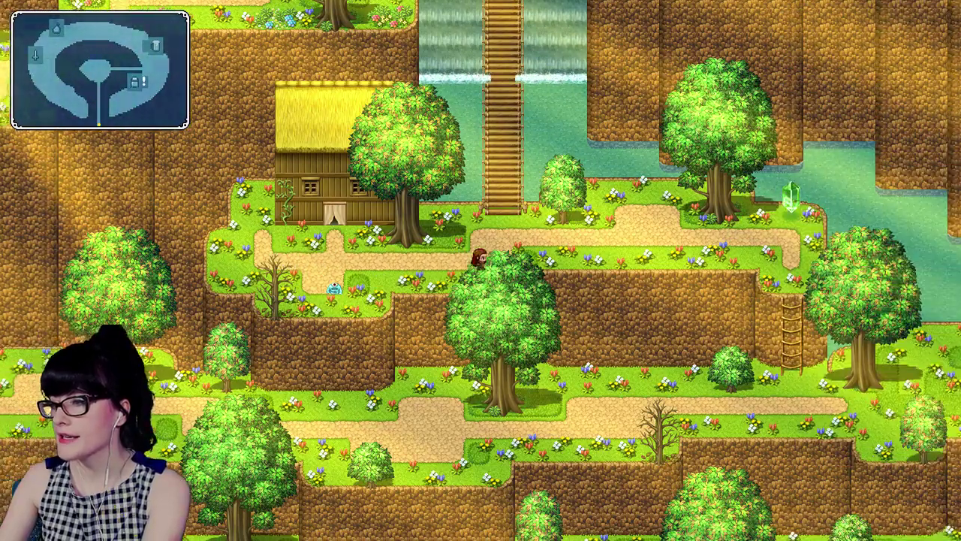
{"action": "key", "text": "Right"}
{"action": "key", "text": "Up"}
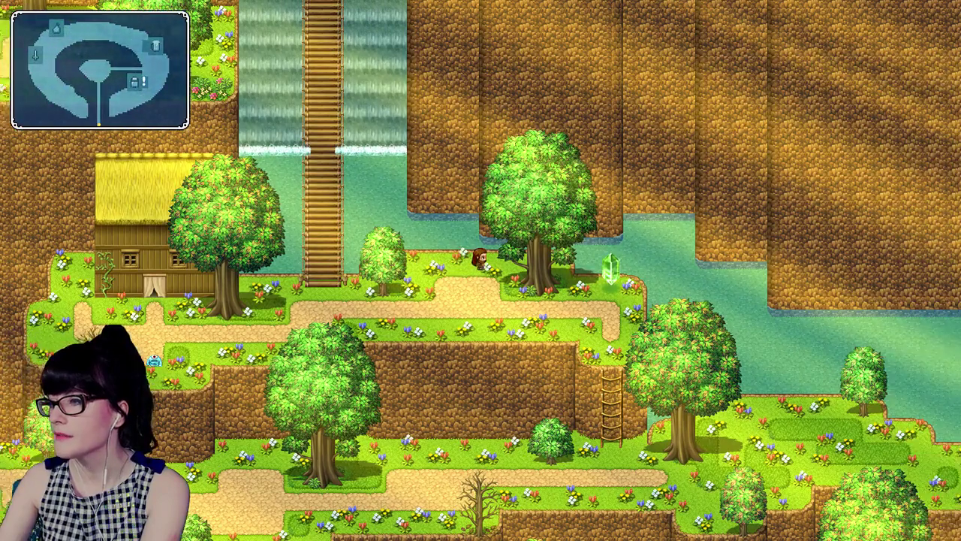
{"action": "key", "text": "Right"}
{"action": "key", "text": "Down"}
{"action": "key", "text": "Right"}
{"action": "key", "text": "Up"}
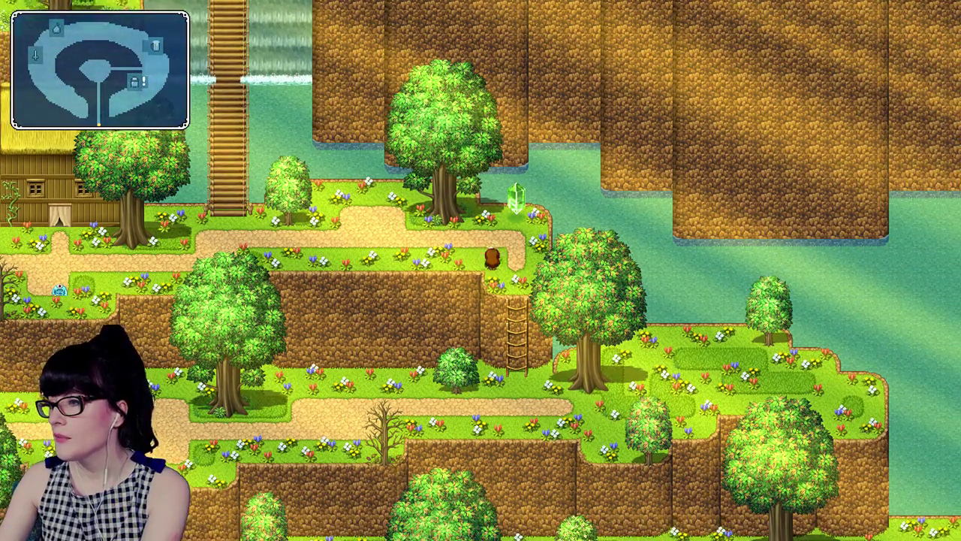
{"action": "key", "text": "Up"}
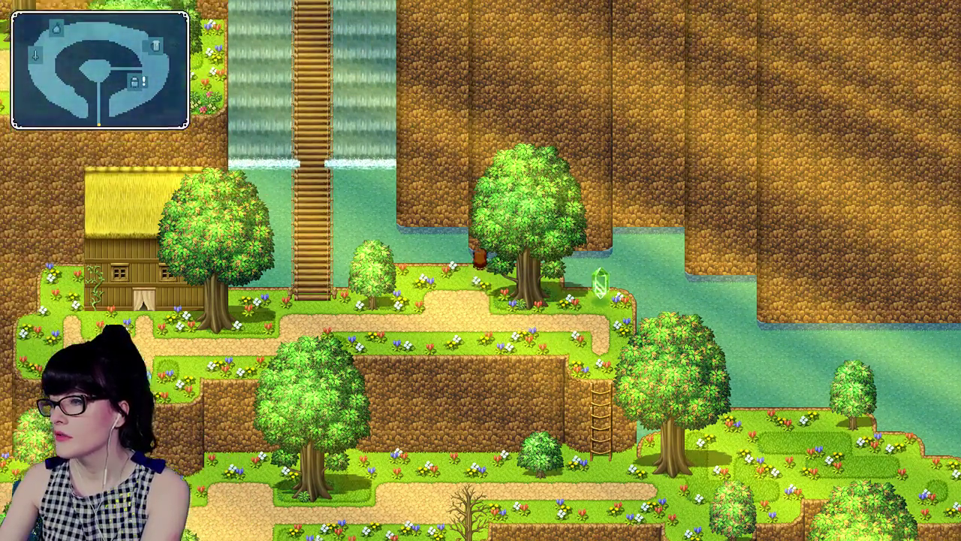
Step: Walk the character back west to test movement over the hut's roof and at the ledge's western edge
{"action": "key", "text": "Left"}
{"action": "key", "text": "Left"}
{"action": "key", "text": "Up"}
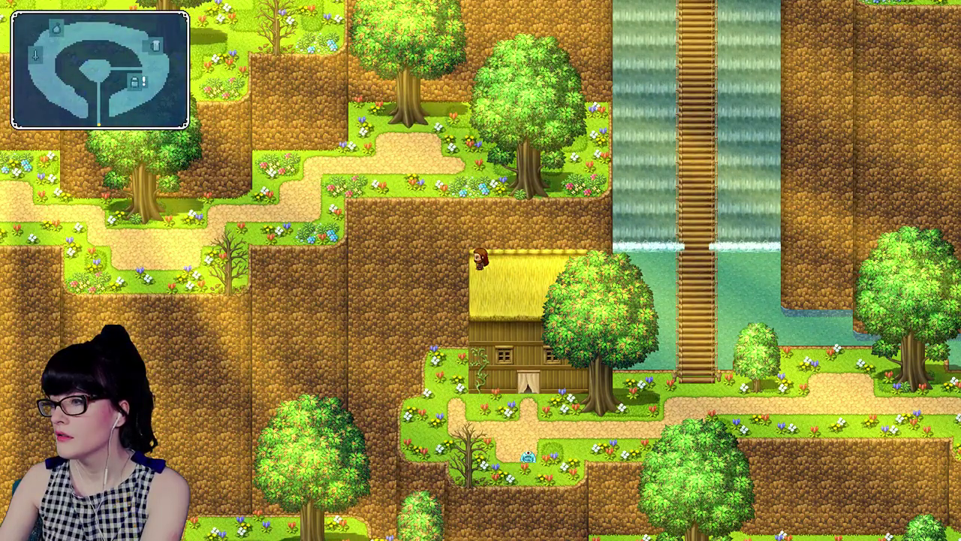
{"action": "key", "text": "Down"}
{"action": "key", "text": "Left"}
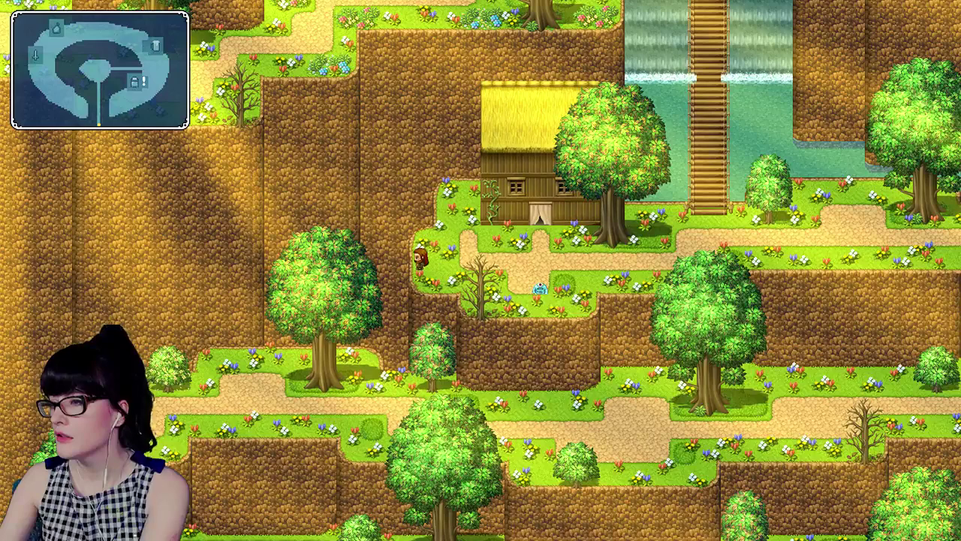
Step: Leave full-screen mode and close the playtest to return to the lower part of the region map
{"action": "key", "text": "F4"}
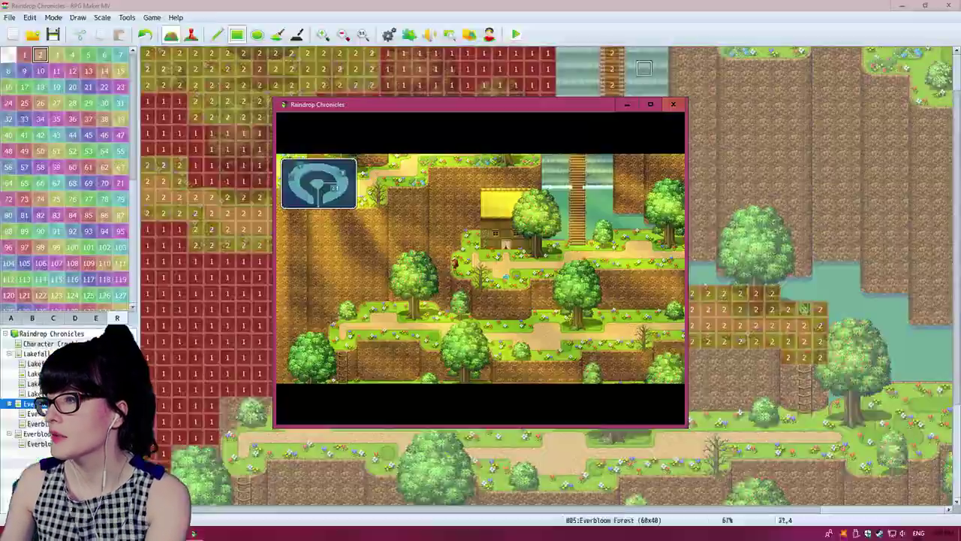
{"action": "left_click", "coordinate": [675, 104]}
{"action": "scroll", "coordinate": [307, 309], "scroll_direction": "down", "scroll_amount": 3}
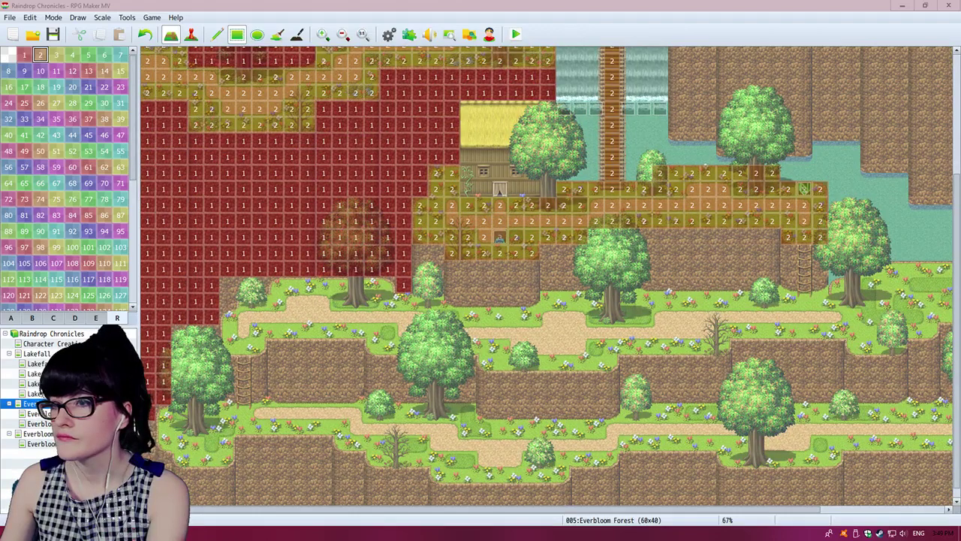
Step: Paint region 1 over the small cliff edge at the lower ledge's western end and the cliff band between the two lower paths
{"action": "left_click", "coordinate": [24, 54]}
{"action": "left_click_drag", "start_coordinate": [260, 285], "coordinate": [227, 285]}
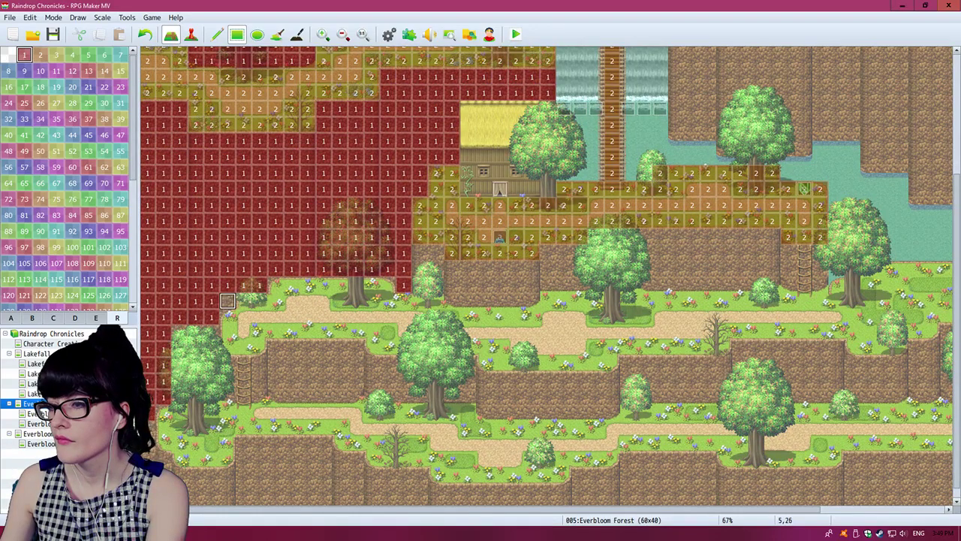
{"action": "mouse_move", "coordinate": [228, 365]}
{"action": "left_mouse_down"}
{"action": "mouse_move", "coordinate": [259, 381]}
{"action": "mouse_move", "coordinate": [260, 397]}
{"action": "left_mouse_up"}
{"action": "mouse_move", "coordinate": [275, 348]}
{"action": "left_mouse_down"}
{"action": "mouse_move", "coordinate": [355, 381]}
{"action": "mouse_move", "coordinate": [355, 396]}
{"action": "left_mouse_up"}
{"action": "mouse_move", "coordinate": [371, 365]}
{"action": "left_mouse_down"}
{"action": "mouse_move", "coordinate": [403, 396]}
{"action": "mouse_move", "coordinate": [419, 396]}
{"action": "mouse_move", "coordinate": [436, 365]}
{"action": "mouse_move", "coordinate": [612, 428]}
{"action": "mouse_move", "coordinate": [611, 413]}
{"action": "left_mouse_up"}
{"action": "left_click_drag", "start_coordinate": [628, 365], "coordinate": [725, 380]}
{"action": "left_click_drag", "start_coordinate": [740, 348], "coordinate": [836, 398]}
{"action": "mouse_move", "coordinate": [852, 364]}
{"action": "left_mouse_down"}
{"action": "mouse_move", "coordinate": [917, 397]}
{"action": "mouse_move", "coordinate": [901, 397]}
{"action": "left_mouse_up"}
Step: Extend region 1 over the eastern end of the cliff band, including the section behind the large tree
{"action": "scroll", "coordinate": [784, 348], "scroll_direction": "right", "scroll_amount": 5}
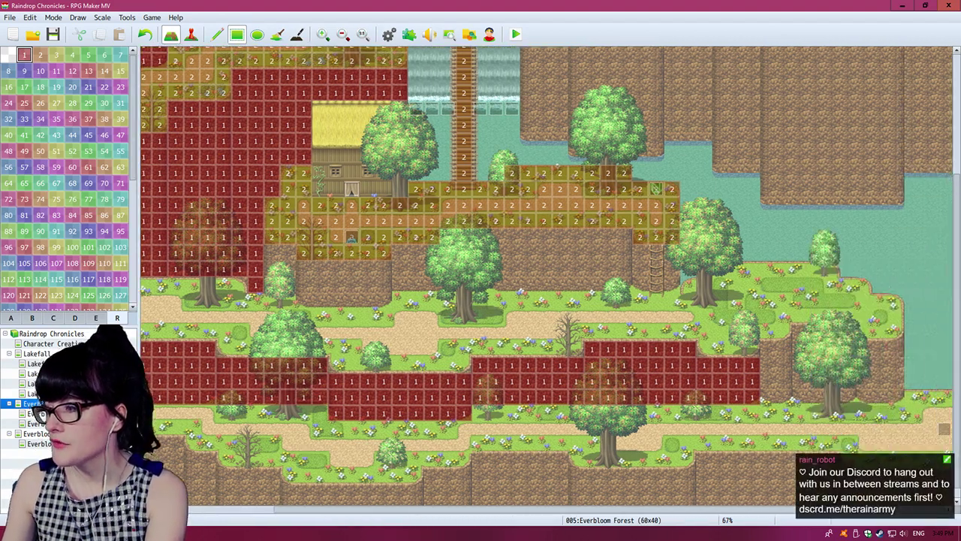
{"action": "mouse_move", "coordinate": [784, 349]}
{"action": "left_mouse_down"}
{"action": "mouse_move", "coordinate": [768, 349]}
{"action": "mouse_move", "coordinate": [768, 381]}
{"action": "mouse_move", "coordinate": [784, 398]}
{"action": "mouse_move", "coordinate": [816, 397]}
{"action": "left_mouse_up"}
{"action": "mouse_move", "coordinate": [817, 349]}
{"action": "left_mouse_down"}
{"action": "mouse_move", "coordinate": [832, 349]}
{"action": "mouse_move", "coordinate": [833, 333]}
{"action": "mouse_move", "coordinate": [896, 349]}
{"action": "left_mouse_up"}
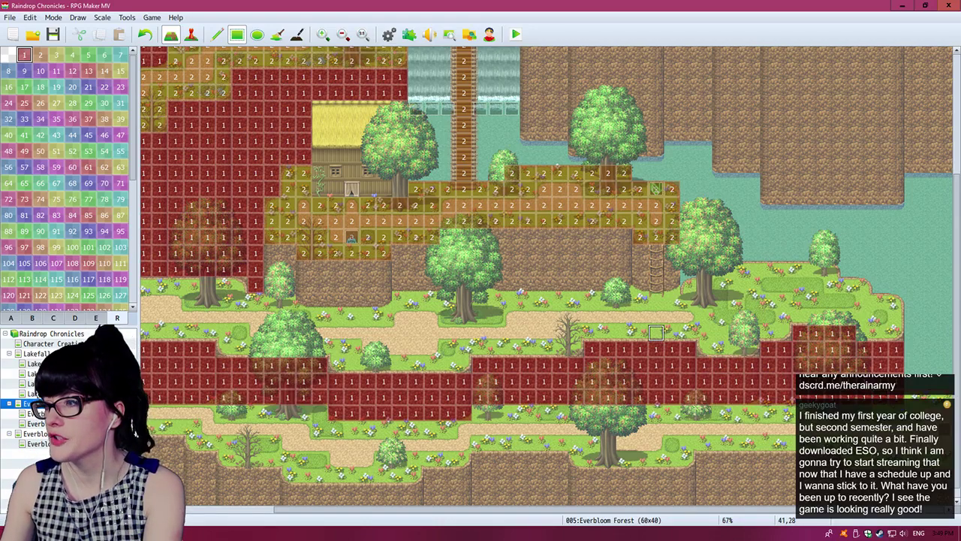
Step: Paint region 1 over the cliff faces along the map's southern edge, below the lowest path
{"action": "mouse_move", "coordinate": [576, 478]}
{"action": "left_mouse_down"}
{"action": "mouse_move", "coordinate": [797, 495]}
{"action": "mouse_move", "coordinate": [720, 462]}
{"action": "mouse_move", "coordinate": [541, 461]}
{"action": "mouse_move", "coordinate": [562, 461]}
{"action": "mouse_move", "coordinate": [492, 494]}
{"action": "mouse_move", "coordinate": [287, 493]}
{"action": "mouse_move", "coordinate": [171, 510]}
{"action": "left_mouse_up"}
{"action": "mouse_move", "coordinate": [245, 446]}
{"action": "left_mouse_down"}
{"action": "mouse_move", "coordinate": [293, 493]}
{"action": "mouse_move", "coordinate": [324, 493]}
{"action": "left_mouse_up"}
{"action": "scroll", "coordinate": [293, 480], "scroll_direction": "down", "scroll_amount": 1}
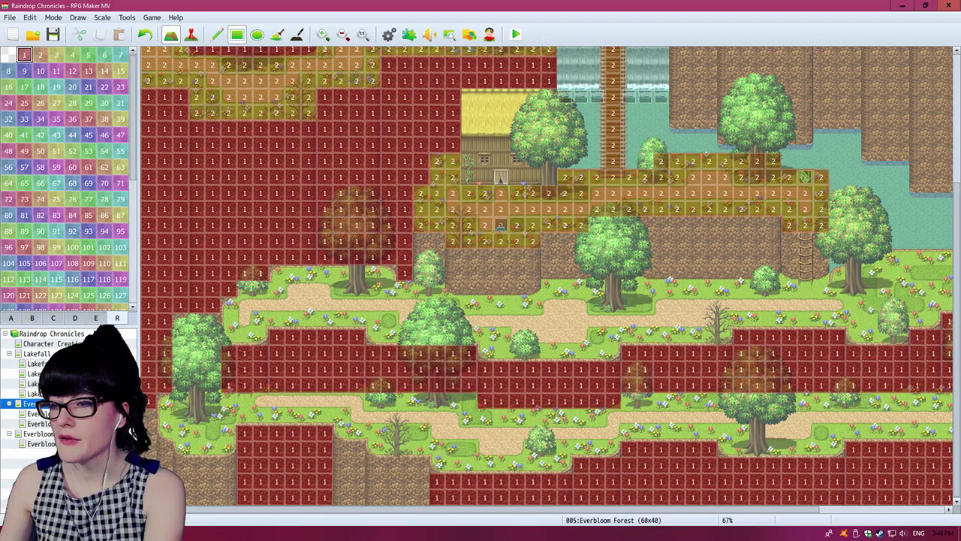
Step: Inspect the Lakefall map and compare Everbloom Forest with and without its region overlay
{"action": "left_click", "coordinate": [36, 354]}
{"action": "scroll", "coordinate": [361, 323], "scroll_direction": "down", "scroll_amount": 3}
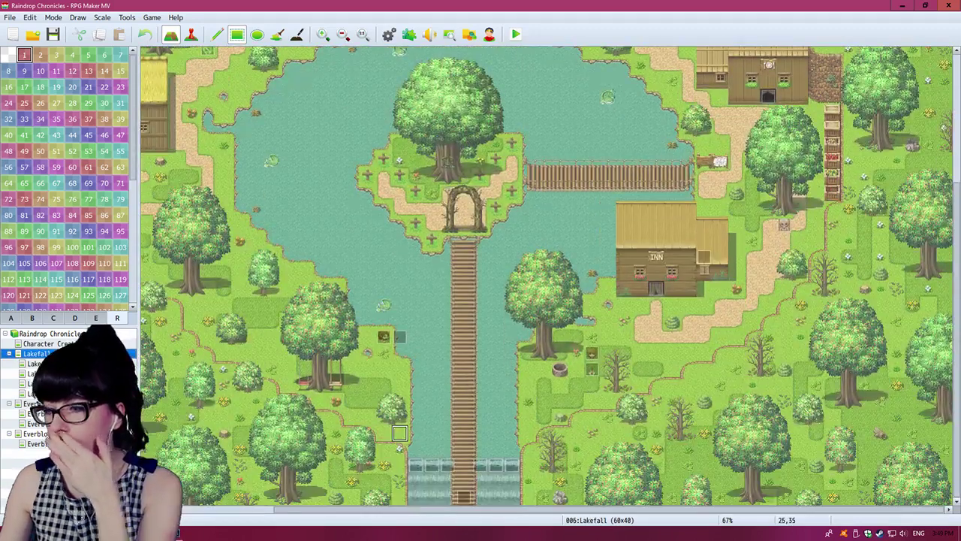
{"action": "scroll", "coordinate": [184, 481], "scroll_direction": "left", "scroll_amount": 6}
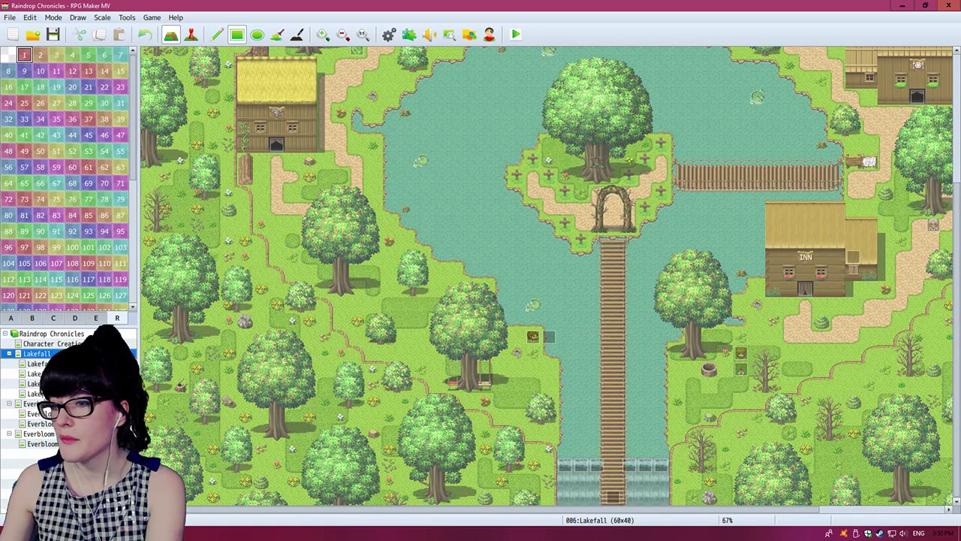
{"action": "left_click", "coordinate": [42, 404]}
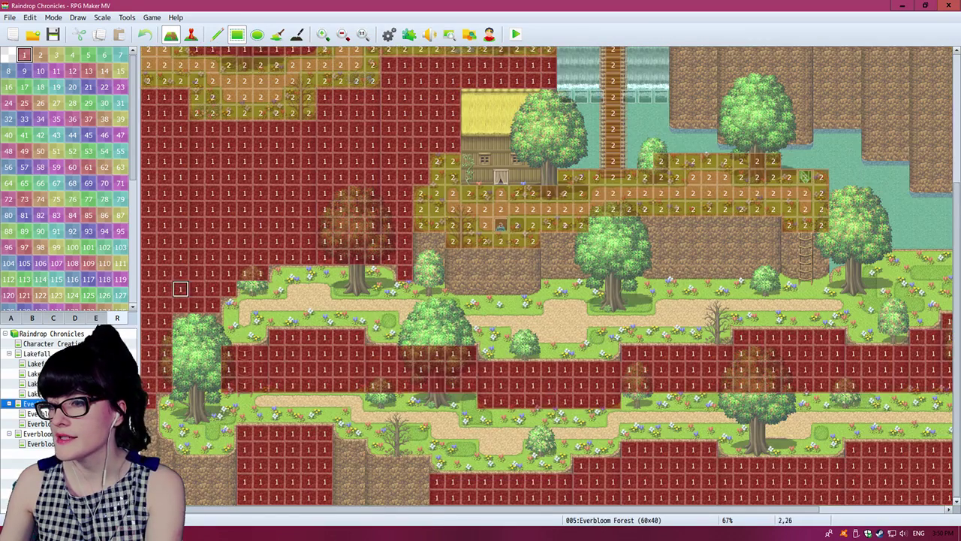
{"action": "key", "text": "F5"}
{"action": "scroll", "coordinate": [501, 261], "scroll_direction": "up", "scroll_amount": 5}
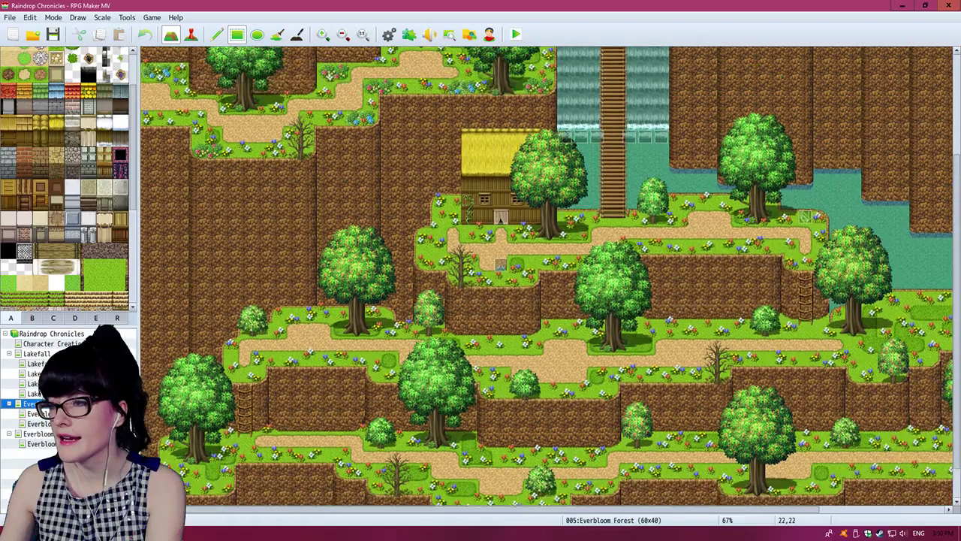
{"action": "scroll", "coordinate": [501, 260], "scroll_direction": "down", "scroll_amount": 5}
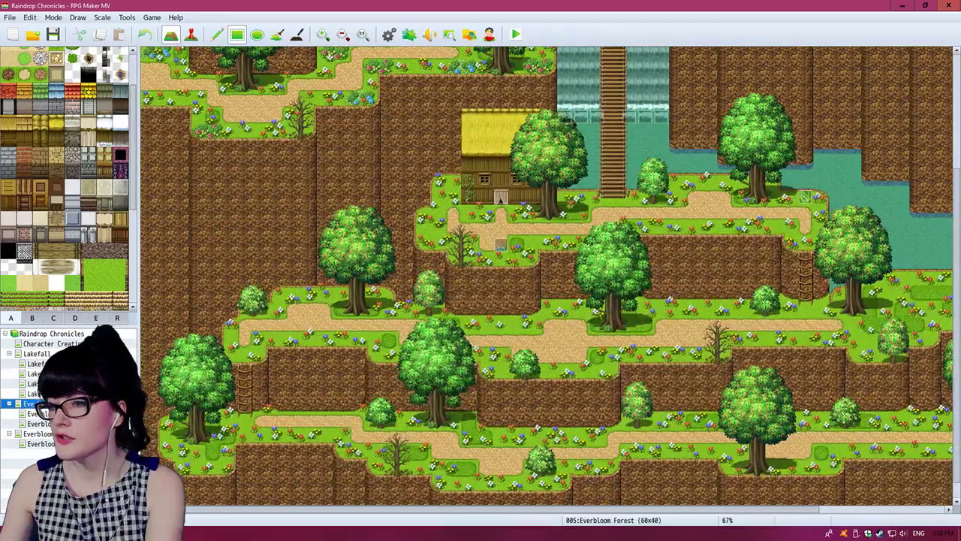
{"action": "key", "text": "F6"}
{"action": "left_click", "coordinate": [37, 354]}
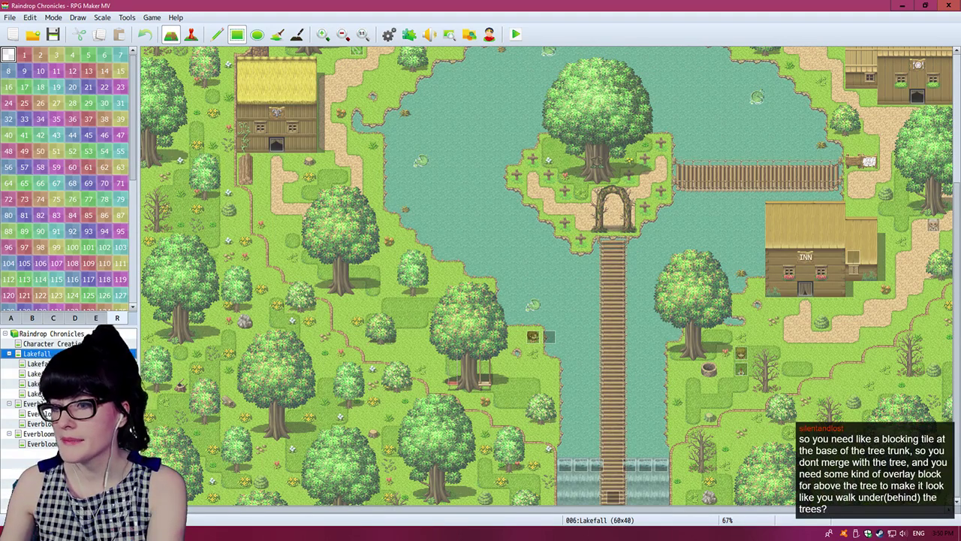
{"action": "left_click", "coordinate": [37, 403]}
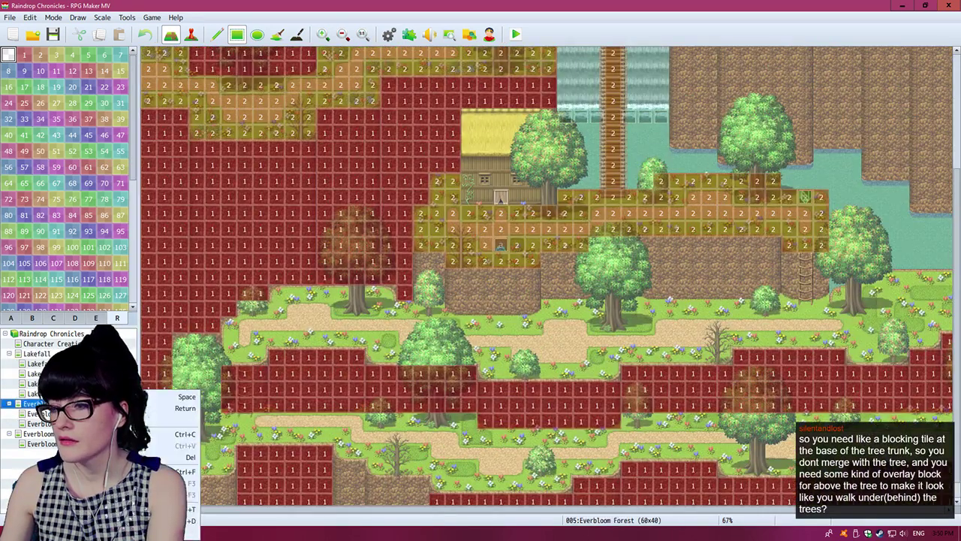
Step: Fill the remaining cliff faces in the southwest corner below the lowest path with region 1
{"action": "scroll", "coordinate": [309, 433], "scroll_direction": "down", "scroll_amount": 1}
{"action": "left_click_drag", "start_coordinate": [309, 449], "coordinate": [325, 497]}
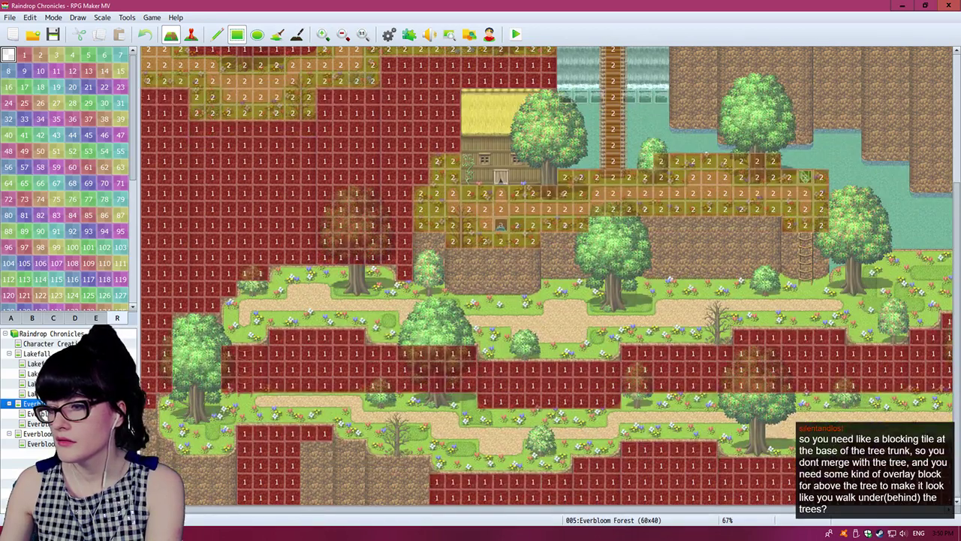
{"action": "left_click", "coordinate": [24, 55]}
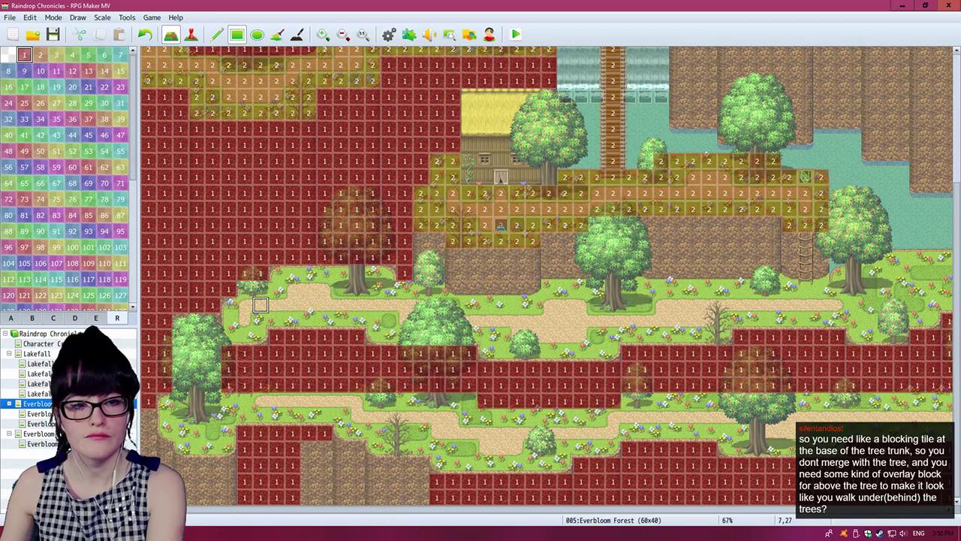
{"action": "mouse_move", "coordinate": [308, 433]}
{"action": "left_mouse_down"}
{"action": "mouse_move", "coordinate": [325, 449]}
{"action": "mouse_move", "coordinate": [316, 498]}
{"action": "left_mouse_up"}
{"action": "left_click_drag", "start_coordinate": [357, 448], "coordinate": [348, 497]}
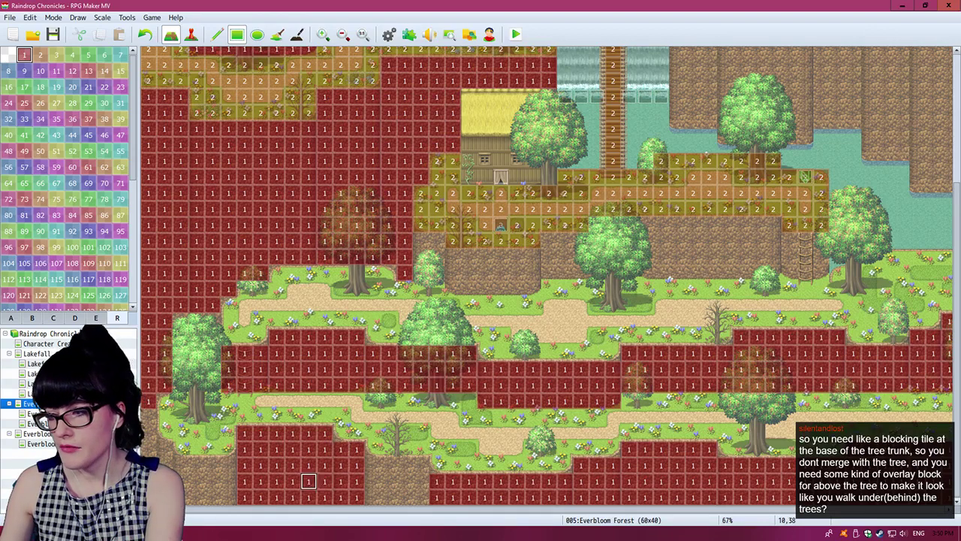
{"action": "left_click_drag", "start_coordinate": [420, 465], "coordinate": [373, 497]}
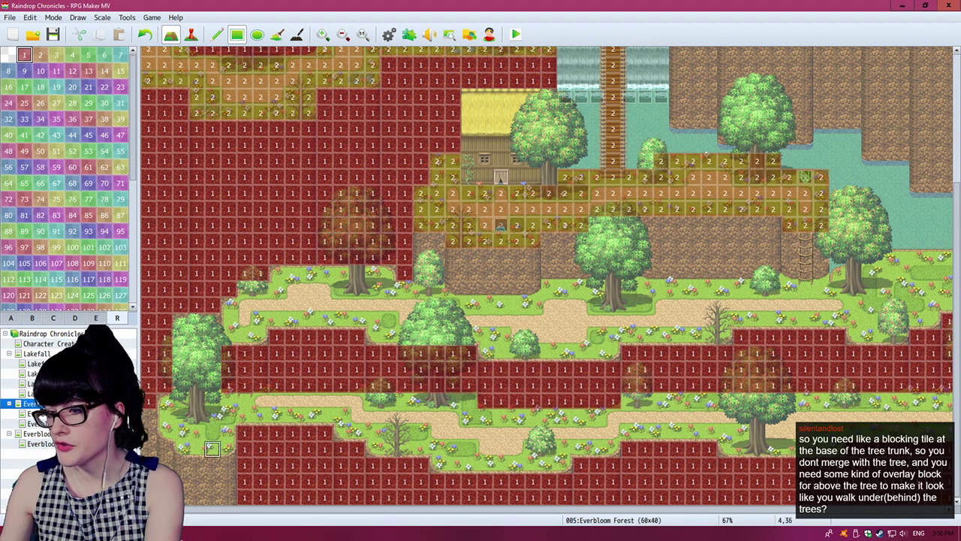
{"action": "left_click_drag", "start_coordinate": [180, 465], "coordinate": [228, 497]}
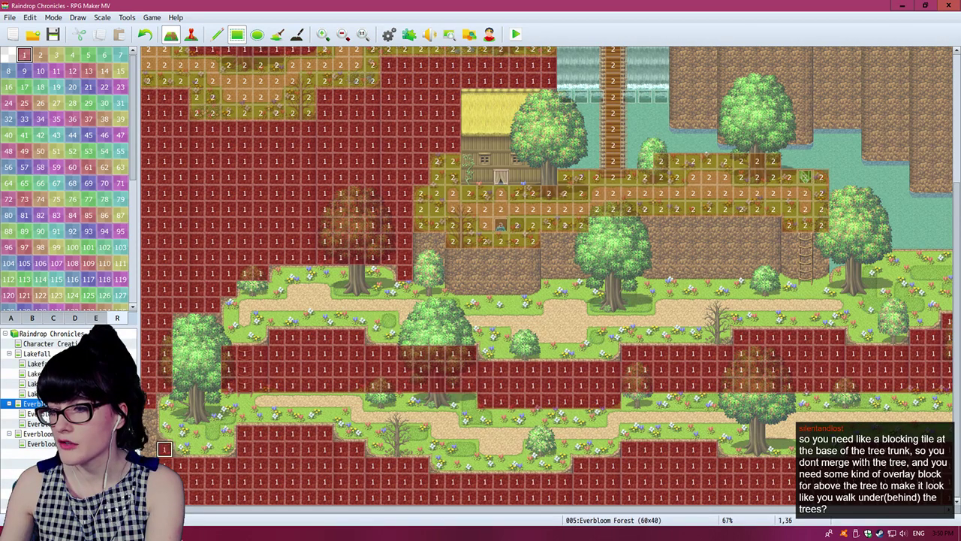
Step: Paint region 1 over the whole tall cliff face east of the waterfall, down to the water
{"action": "scroll", "coordinate": [308, 197], "scroll_direction": "up", "scroll_amount": 5}
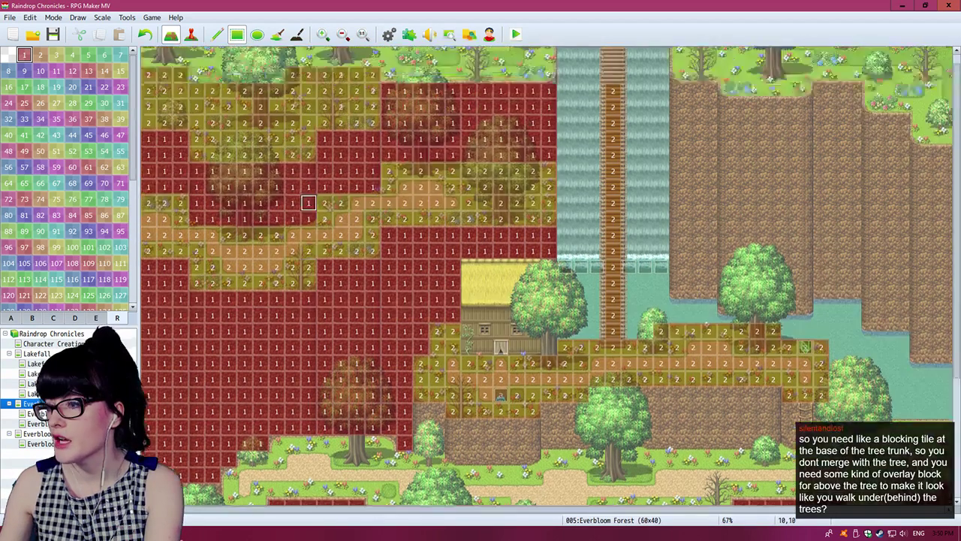
{"action": "scroll", "coordinate": [309, 197], "scroll_direction": "down", "scroll_amount": 5}
{"action": "scroll", "coordinate": [784, 317], "scroll_direction": "right", "scroll_amount": 4}
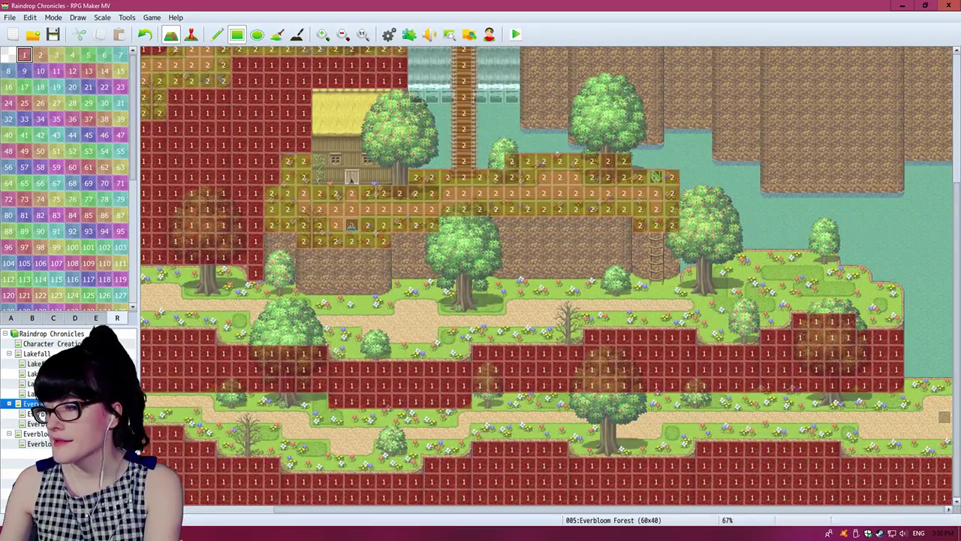
{"action": "scroll", "coordinate": [785, 317], "scroll_direction": "up", "scroll_amount": 4}
{"action": "mouse_move", "coordinate": [784, 317]}
{"action": "left_mouse_down"}
{"action": "mouse_move", "coordinate": [768, 317]}
{"action": "mouse_move", "coordinate": [896, 124]}
{"action": "left_mouse_up"}
{"action": "left_click_drag", "start_coordinate": [912, 93], "coordinate": [945, 285]}
{"action": "mouse_move", "coordinate": [720, 93]}
{"action": "left_mouse_down"}
{"action": "mouse_move", "coordinate": [736, 239]}
{"action": "mouse_move", "coordinate": [752, 285]}
{"action": "left_mouse_up"}
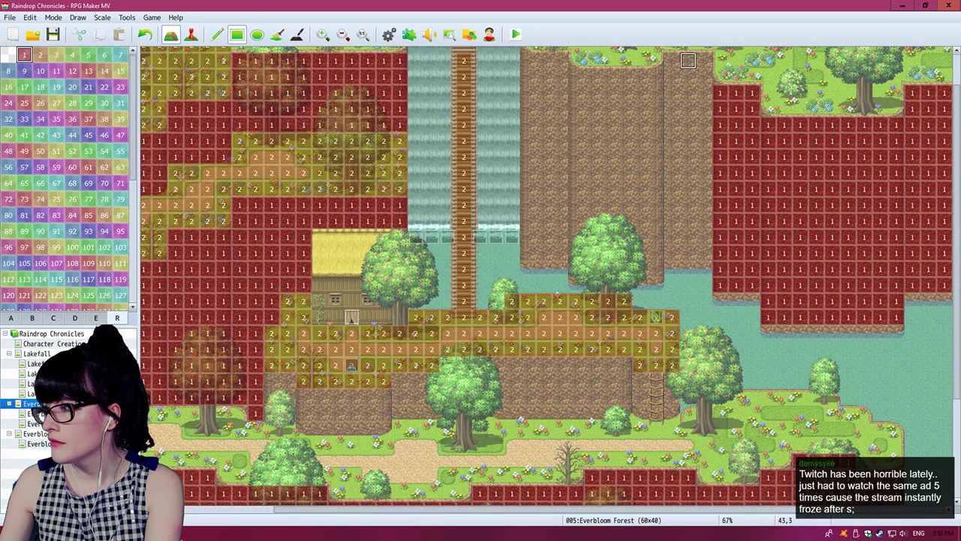
{"action": "left_click_drag", "start_coordinate": [672, 60], "coordinate": [704, 253]}
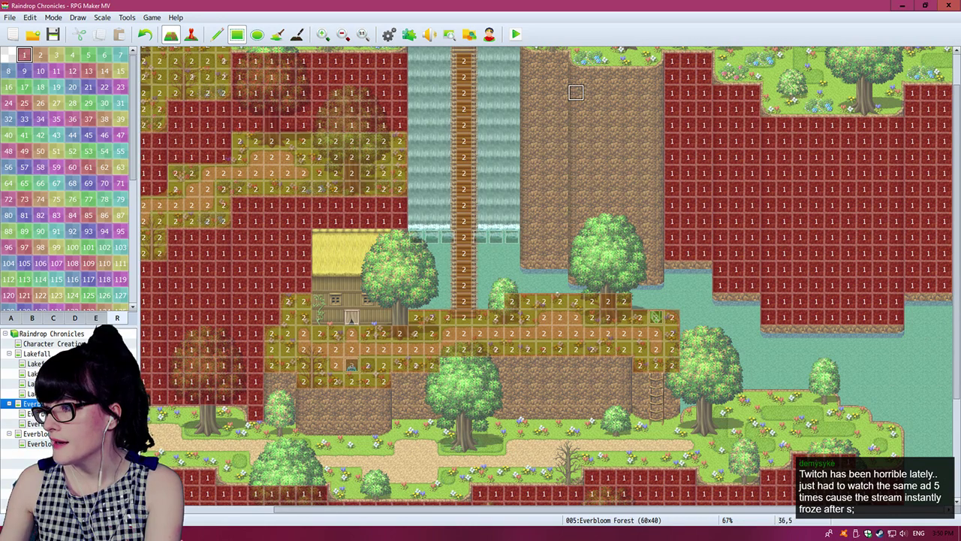
{"action": "mouse_move", "coordinate": [575, 76]}
{"action": "left_mouse_down"}
{"action": "mouse_move", "coordinate": [640, 254]}
{"action": "mouse_move", "coordinate": [655, 269]}
{"action": "left_mouse_up"}
{"action": "mouse_move", "coordinate": [543, 60]}
{"action": "left_mouse_down"}
{"action": "mouse_move", "coordinate": [527, 60]}
{"action": "mouse_move", "coordinate": [560, 253]}
{"action": "left_mouse_up"}
{"action": "scroll", "coordinate": [559, 253], "scroll_direction": "down", "scroll_amount": 2}
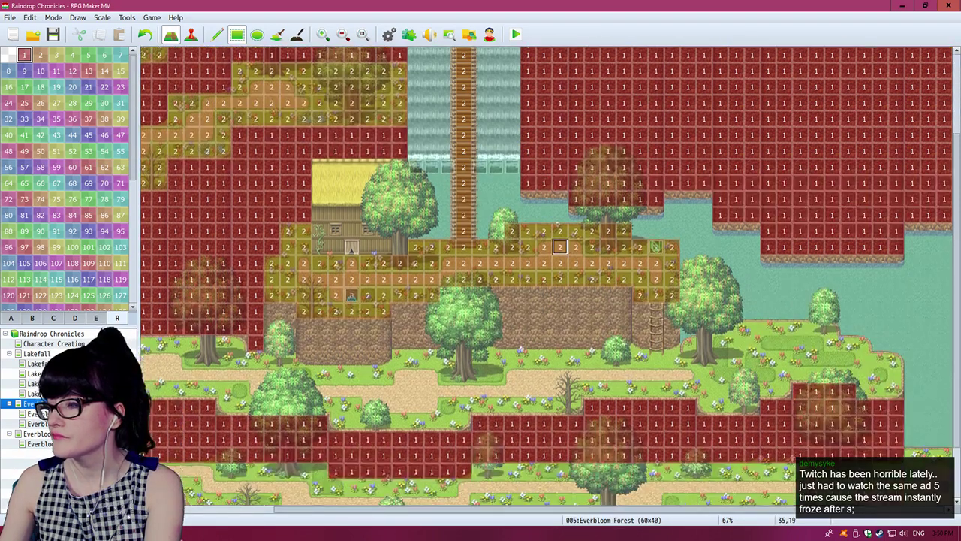
Step: Mark the upper end of the waterfall stairway and the grass plateau west of the waterfall with region 2
{"action": "scroll", "coordinate": [559, 247], "scroll_direction": "up", "scroll_amount": 3}
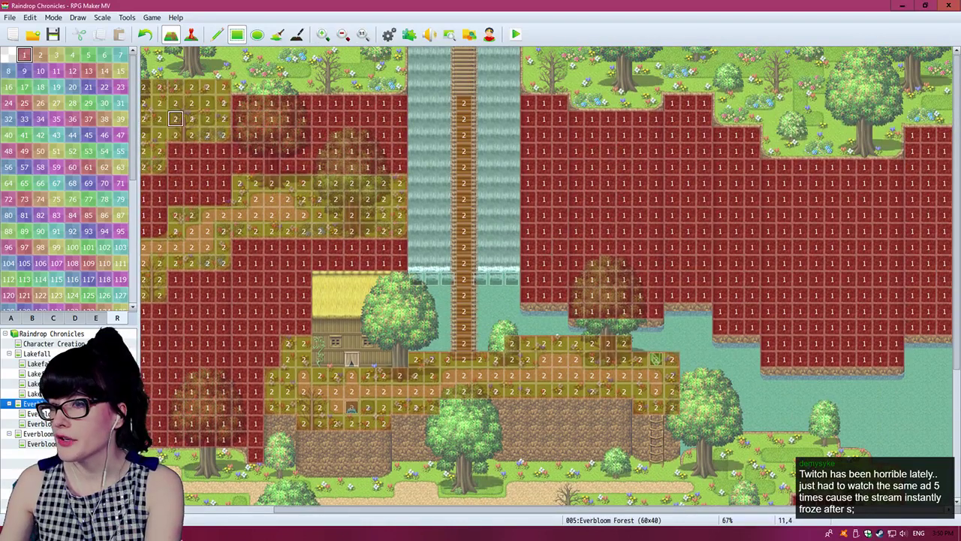
{"action": "left_click", "coordinate": [41, 55]}
{"action": "left_click_drag", "start_coordinate": [464, 86], "coordinate": [463, 55]}
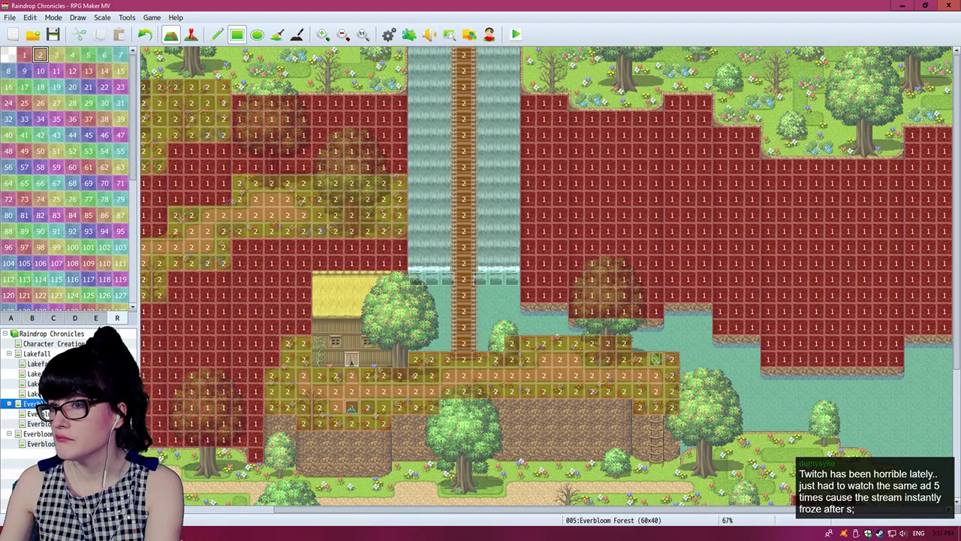
{"action": "left_click", "coordinate": [400, 87]}
{"action": "left_click_drag", "start_coordinate": [399, 87], "coordinate": [240, 55]}
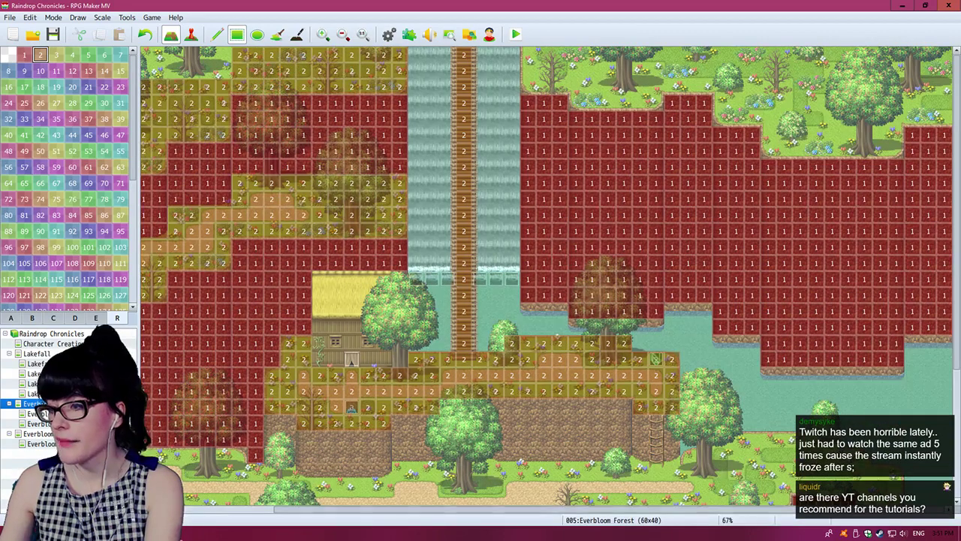
{"action": "scroll", "coordinate": [547, 277], "scroll_direction": "left", "scroll_amount": 3, "text": "shift"}
{"action": "left_click_drag", "start_coordinate": [380, 87], "coordinate": [148, 55]}
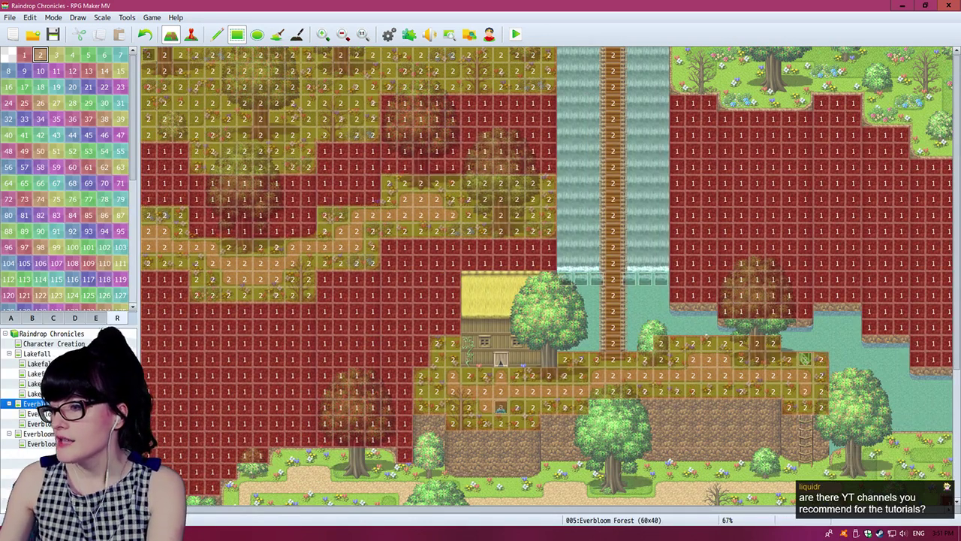
Step: Paint region 2 over the grass plateau east of the waterfall, including its southern notches around the large tree
{"action": "scroll", "coordinate": [547, 276], "scroll_direction": "right", "scroll_amount": 3, "text": "shift"}
{"action": "left_click_drag", "start_coordinate": [528, 71], "coordinate": [945, 55]}
{"action": "left_click", "coordinate": [720, 119]}
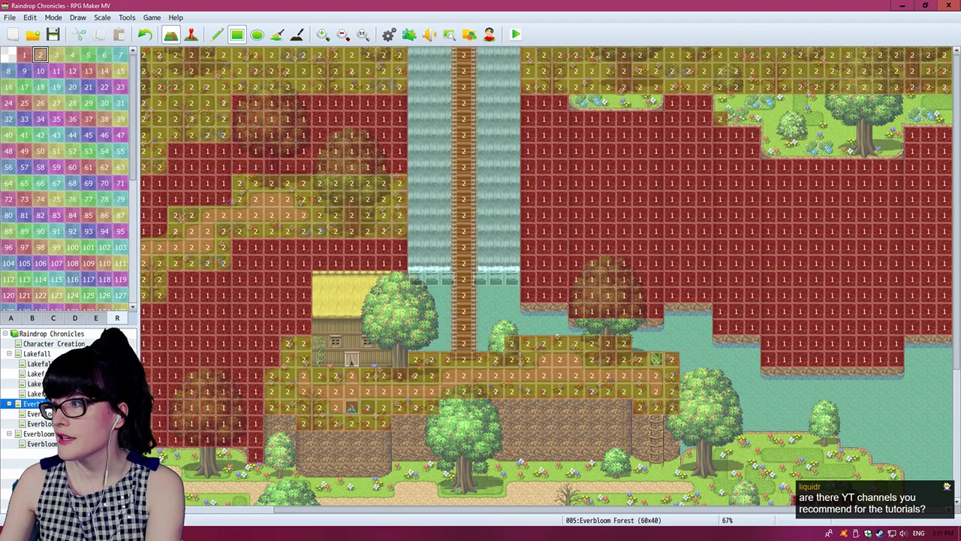
{"action": "left_click_drag", "start_coordinate": [721, 119], "coordinate": [944, 102]}
{"action": "mouse_move", "coordinate": [897, 134]}
{"action": "left_mouse_down"}
{"action": "mouse_move", "coordinate": [896, 151]}
{"action": "mouse_move", "coordinate": [769, 151]}
{"action": "left_mouse_up"}
{"action": "left_click_drag", "start_coordinate": [656, 103], "coordinate": [560, 103]}
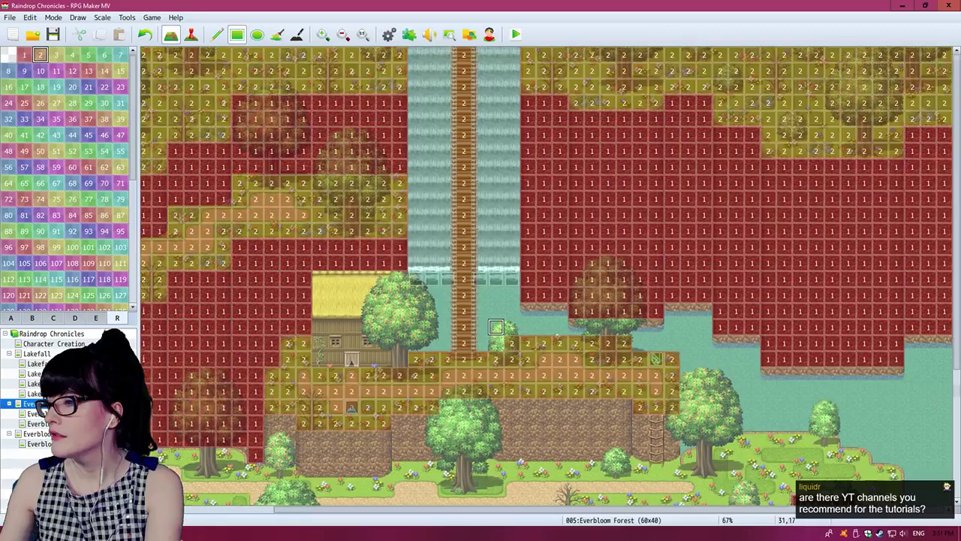
Step: Paint region 2 over the eastern lakeside grass and the path running west below the hut's ledge
{"action": "scroll", "coordinate": [495, 326], "scroll_direction": "down", "scroll_amount": 5}
{"action": "mouse_move", "coordinate": [832, 269]}
{"action": "left_mouse_down"}
{"action": "mouse_move", "coordinate": [720, 285]}
{"action": "mouse_move", "coordinate": [816, 301]}
{"action": "mouse_move", "coordinate": [864, 317]}
{"action": "mouse_move", "coordinate": [865, 334]}
{"action": "mouse_move", "coordinate": [897, 334]}
{"action": "left_mouse_up"}
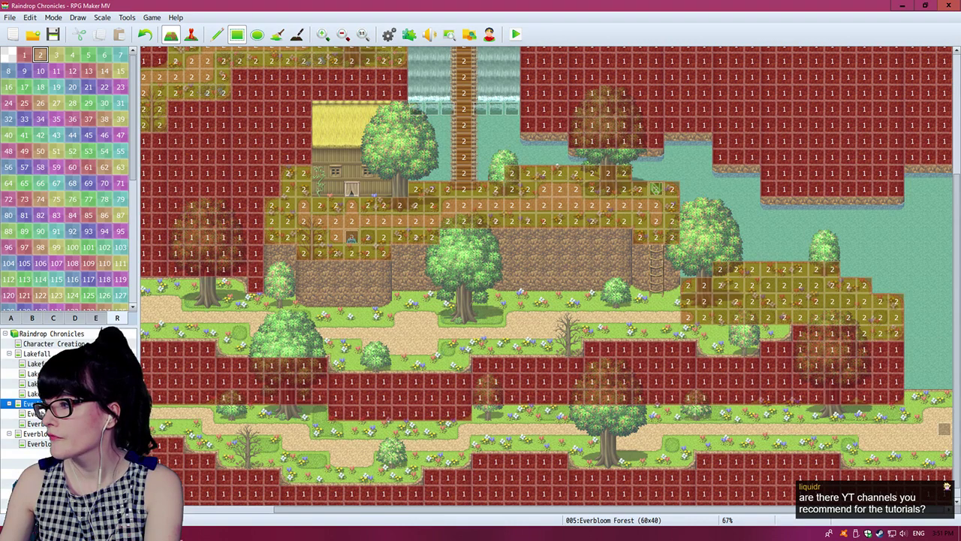
{"action": "mouse_move", "coordinate": [786, 333]}
{"action": "left_mouse_down"}
{"action": "mouse_move", "coordinate": [672, 333]}
{"action": "mouse_move", "coordinate": [752, 348]}
{"action": "left_mouse_up"}
{"action": "mouse_move", "coordinate": [672, 334]}
{"action": "left_mouse_down"}
{"action": "mouse_move", "coordinate": [496, 301]}
{"action": "mouse_move", "coordinate": [400, 301]}
{"action": "mouse_move", "coordinate": [255, 334]}
{"action": "mouse_move", "coordinate": [145, 317]}
{"action": "left_mouse_up"}
{"action": "left_click_drag", "start_coordinate": [209, 333], "coordinate": [145, 334]}
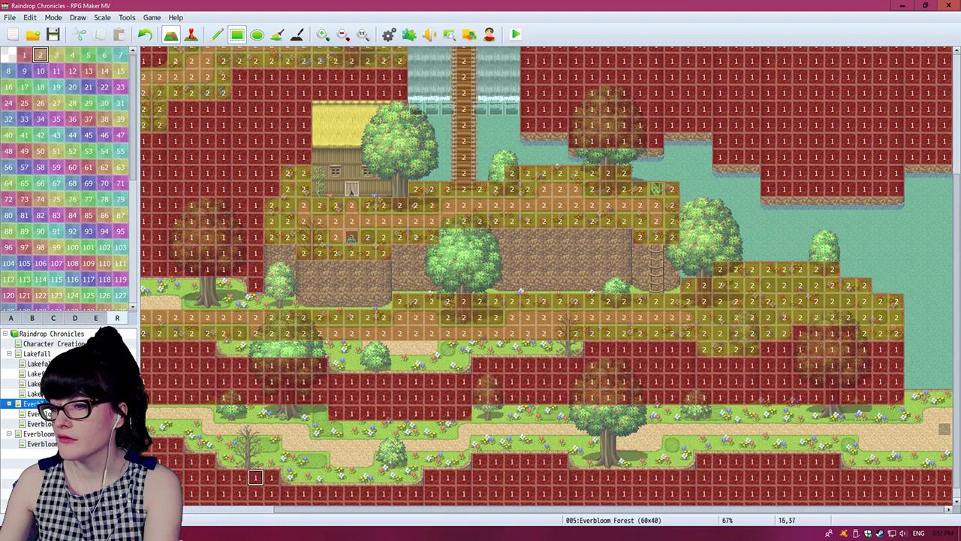
Step: Complete region 2 on the western end and southern grass edge of the path below the hut's ledge
{"action": "scroll", "coordinate": [244, 325], "scroll_direction": "left", "scroll_amount": 5}
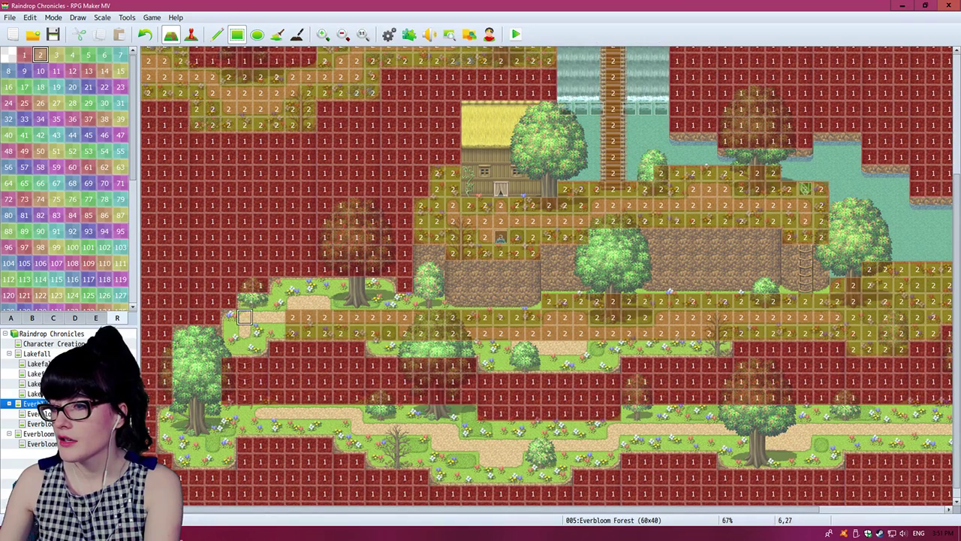
{"action": "mouse_move", "coordinate": [245, 301]}
{"action": "left_mouse_down"}
{"action": "mouse_move", "coordinate": [535, 301]}
{"action": "mouse_move", "coordinate": [389, 301]}
{"action": "mouse_move", "coordinate": [405, 301]}
{"action": "mouse_move", "coordinate": [293, 285]}
{"action": "left_mouse_up"}
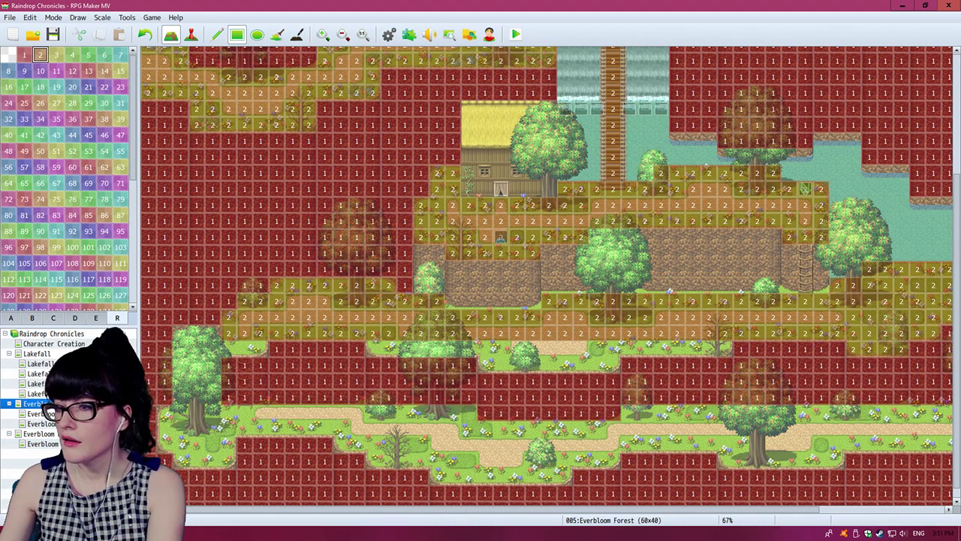
{"action": "left_click_drag", "start_coordinate": [261, 349], "coordinate": [229, 349]}
{"action": "left_click_drag", "start_coordinate": [389, 350], "coordinate": [718, 349]}
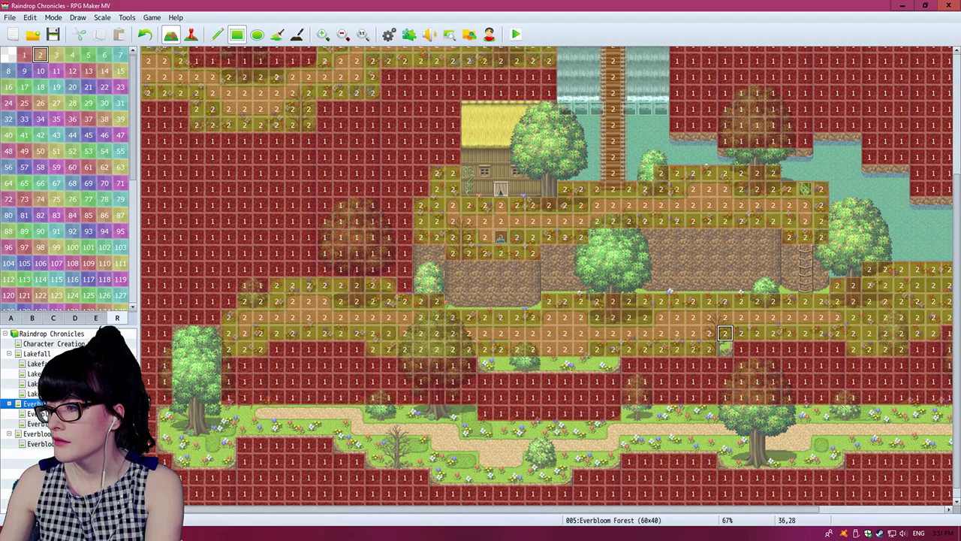
{"action": "left_click_drag", "start_coordinate": [613, 365], "coordinate": [485, 365]}
Step: Try covering the hut's roof and upper walls with region 2, and undo the painting
{"action": "scroll", "coordinate": [613, 295], "scroll_direction": "up", "scroll_amount": 2}
{"action": "scroll", "coordinate": [613, 295], "scroll_direction": "up", "scroll_amount": 3}
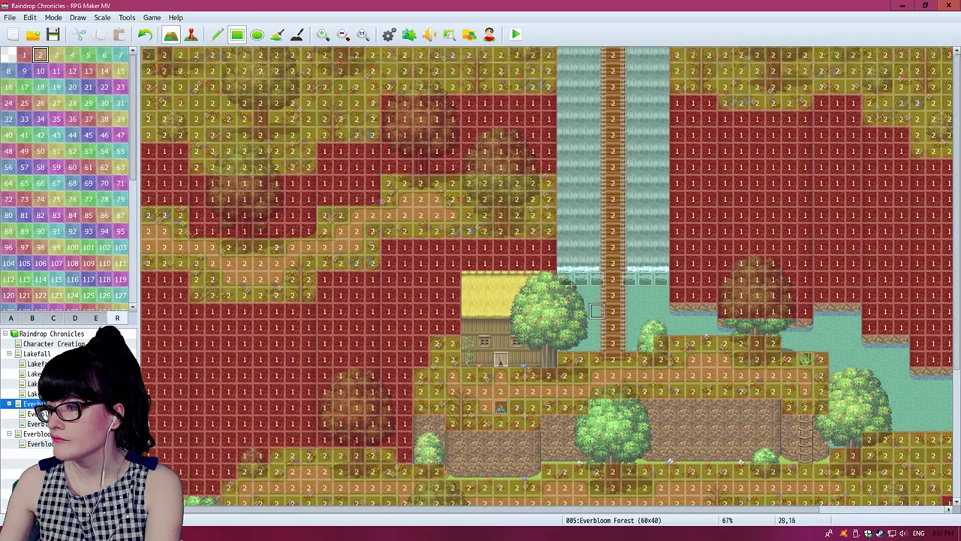
{"action": "mouse_move", "coordinate": [468, 279]}
{"action": "left_mouse_down"}
{"action": "mouse_move", "coordinate": [501, 295]}
{"action": "mouse_move", "coordinate": [534, 343]}
{"action": "mouse_move", "coordinate": [549, 279]}
{"action": "left_mouse_up"}
{"action": "left_click_drag", "start_coordinate": [549, 343], "coordinate": [534, 343]}
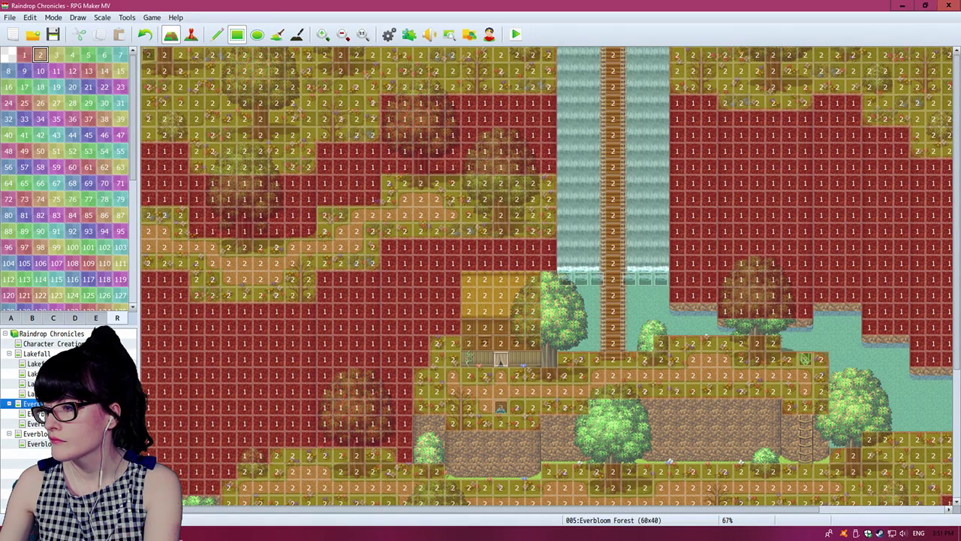
{"action": "key", "text": "ctrl+z"}
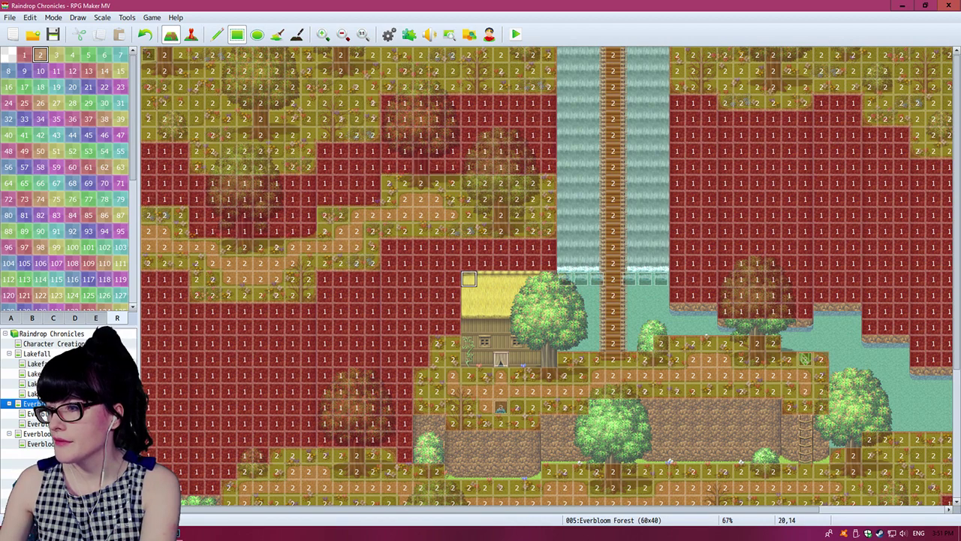
Step: Paint region 1 over the hut and over the waterfall and water on both sides of the bridge, leaving the bridge walkable
{"action": "left_click", "coordinate": [24, 54]}
{"action": "mouse_move", "coordinate": [470, 279]}
{"action": "left_mouse_down"}
{"action": "mouse_move", "coordinate": [549, 327]}
{"action": "mouse_move", "coordinate": [549, 343]}
{"action": "mouse_move", "coordinate": [534, 343]}
{"action": "mouse_move", "coordinate": [549, 344]}
{"action": "mouse_move", "coordinate": [549, 360]}
{"action": "left_mouse_up"}
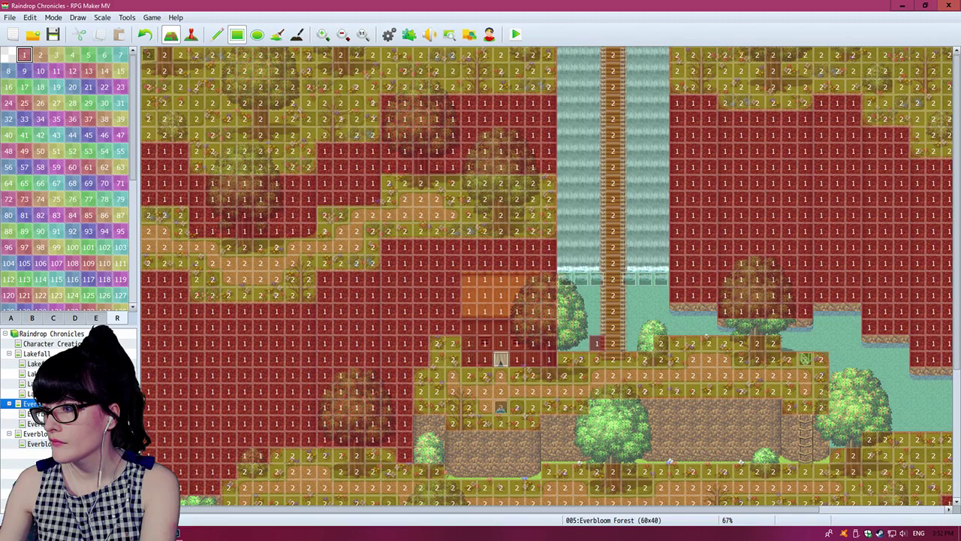
{"action": "left_click_drag", "start_coordinate": [598, 343], "coordinate": [565, 52]}
{"action": "mouse_move", "coordinate": [644, 54]}
{"action": "left_mouse_down"}
{"action": "mouse_move", "coordinate": [629, 54]}
{"action": "mouse_move", "coordinate": [629, 327]}
{"action": "mouse_move", "coordinate": [661, 328]}
{"action": "mouse_move", "coordinate": [661, 54]}
{"action": "left_mouse_up"}
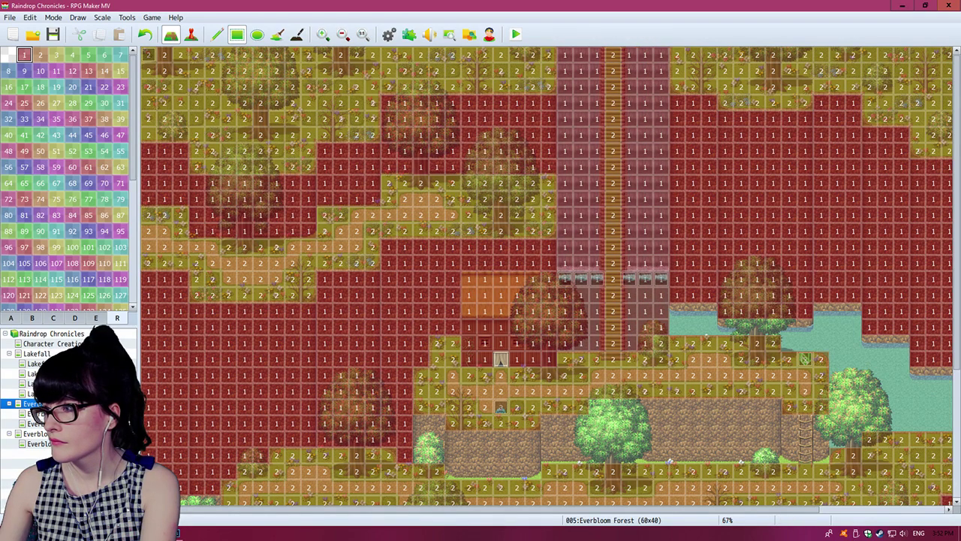
Step: Paint region 1 over the lake east of the bridge, around the large tree and down the map's eastern edge
{"action": "mouse_move", "coordinate": [709, 327]}
{"action": "left_mouse_down"}
{"action": "mouse_move", "coordinate": [677, 311]}
{"action": "mouse_move", "coordinate": [854, 327]}
{"action": "left_mouse_up"}
{"action": "scroll", "coordinate": [736, 407], "scroll_direction": "right", "scroll_amount": 5}
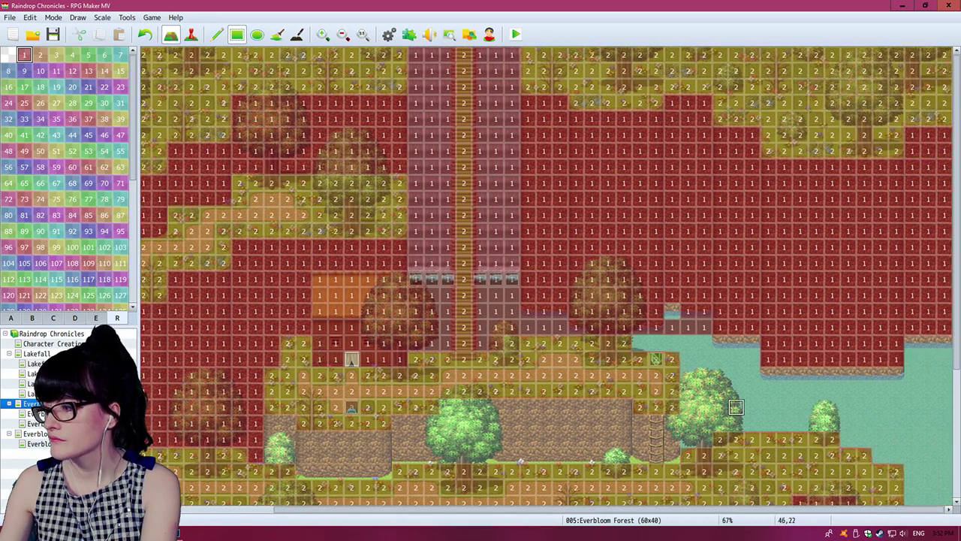
{"action": "left_click_drag", "start_coordinate": [719, 423], "coordinate": [943, 343]}
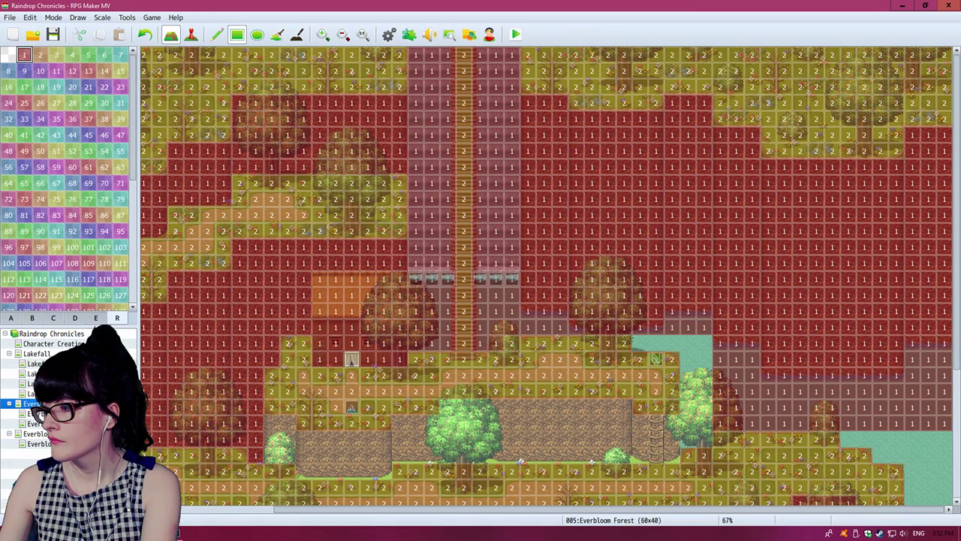
{"action": "left_click_drag", "start_coordinate": [641, 343], "coordinate": [705, 343]}
{"action": "left_click_drag", "start_coordinate": [689, 439], "coordinate": [704, 359]}
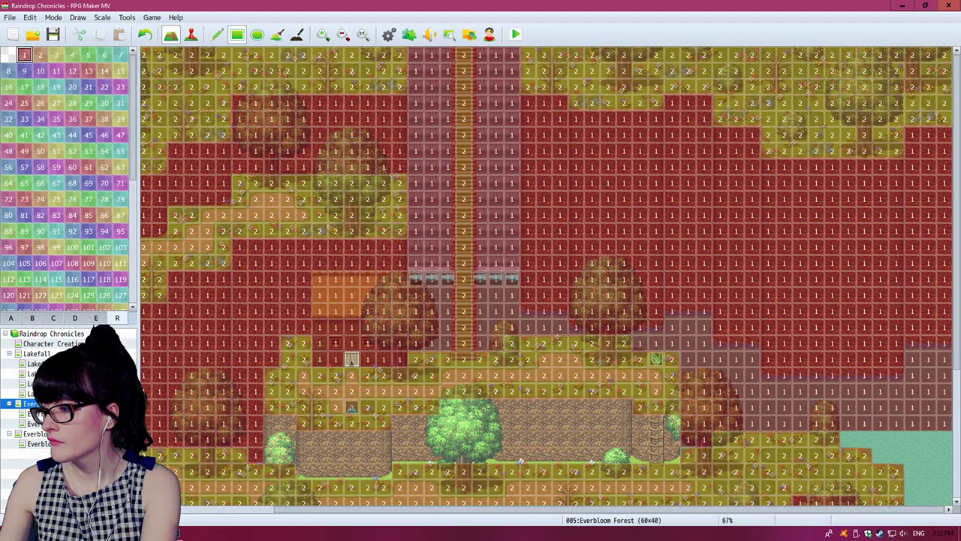
{"action": "scroll", "coordinate": [880, 440], "scroll_direction": "down", "scroll_amount": 3}
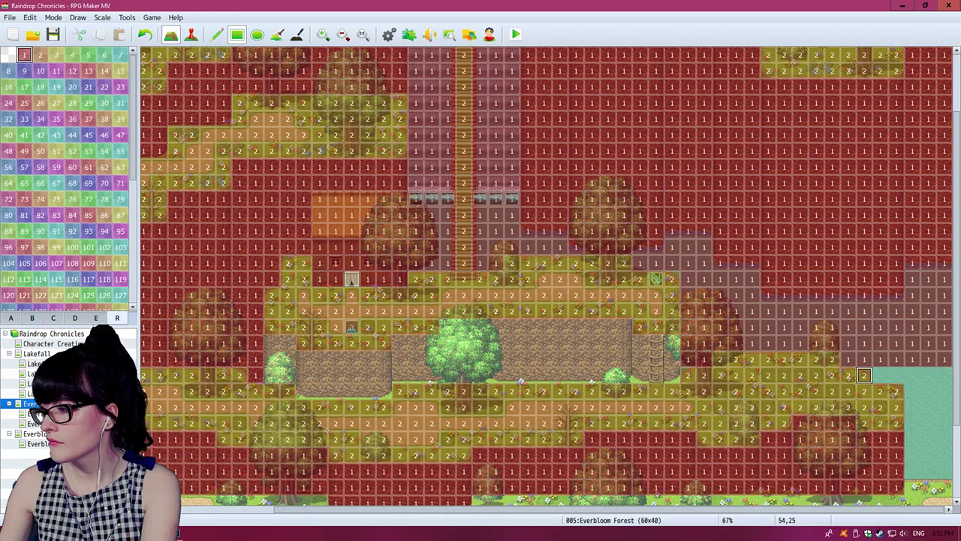
{"action": "left_click_drag", "start_coordinate": [880, 375], "coordinate": [944, 376]}
{"action": "left_click_drag", "start_coordinate": [912, 472], "coordinate": [945, 392]}
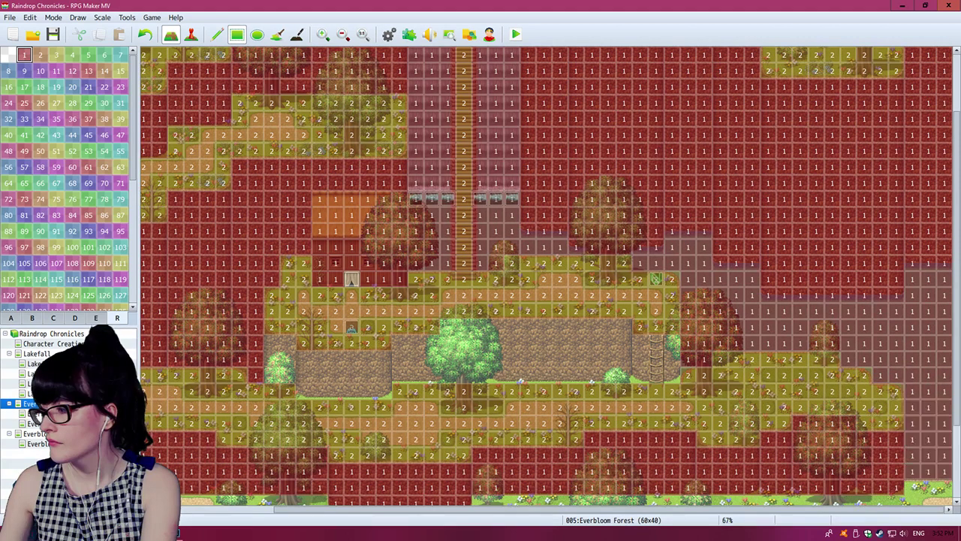
Step: Flood-fill the southernmost grass and path strip with region 2
{"action": "scroll", "coordinate": [912, 450], "scroll_direction": "down", "scroll_amount": 4}
{"action": "left_click", "coordinate": [40, 55]}
{"action": "left_click", "coordinate": [258, 34]}
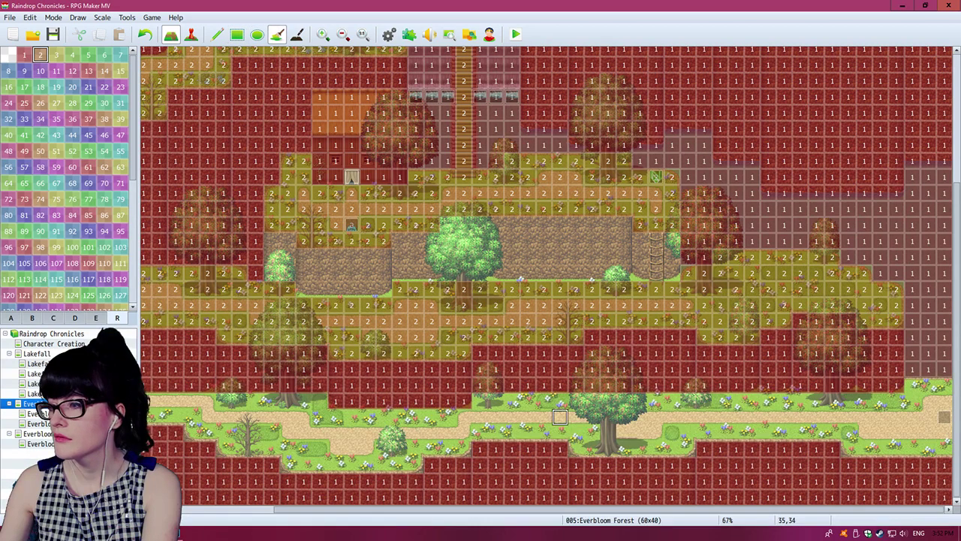
{"action": "left_click", "coordinate": [560, 417]}
Step: Mark the southwestern ladder and the ladder east of the hut's ledge as walkable with region 2
{"action": "left_click_drag", "start_coordinate": [830, 510], "coordinate": [695, 510]}
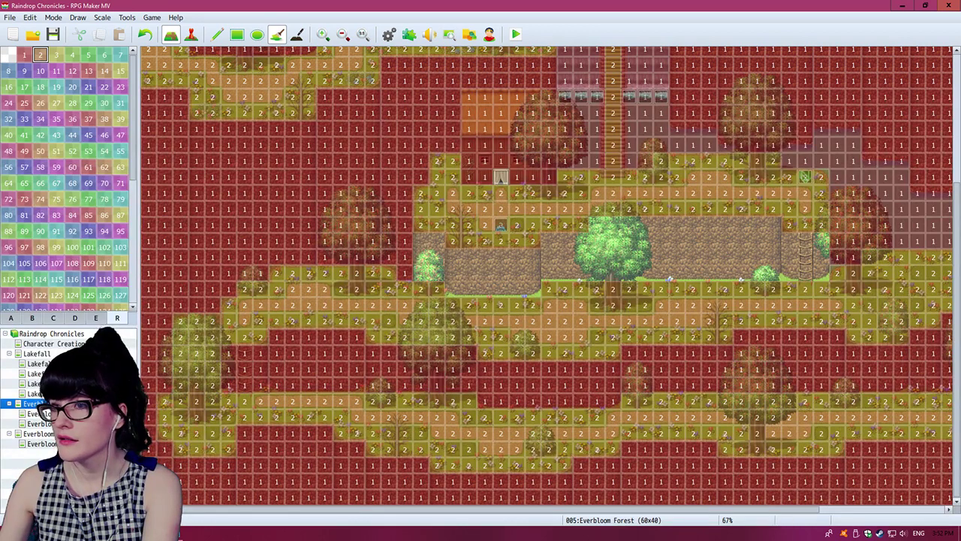
{"action": "left_click", "coordinate": [217, 34]}
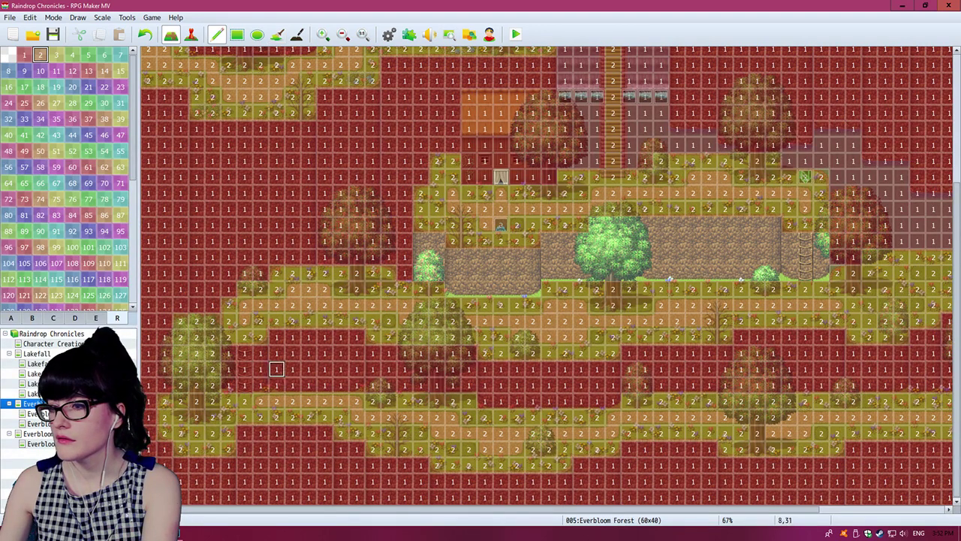
{"action": "left_click", "coordinate": [244, 369]}
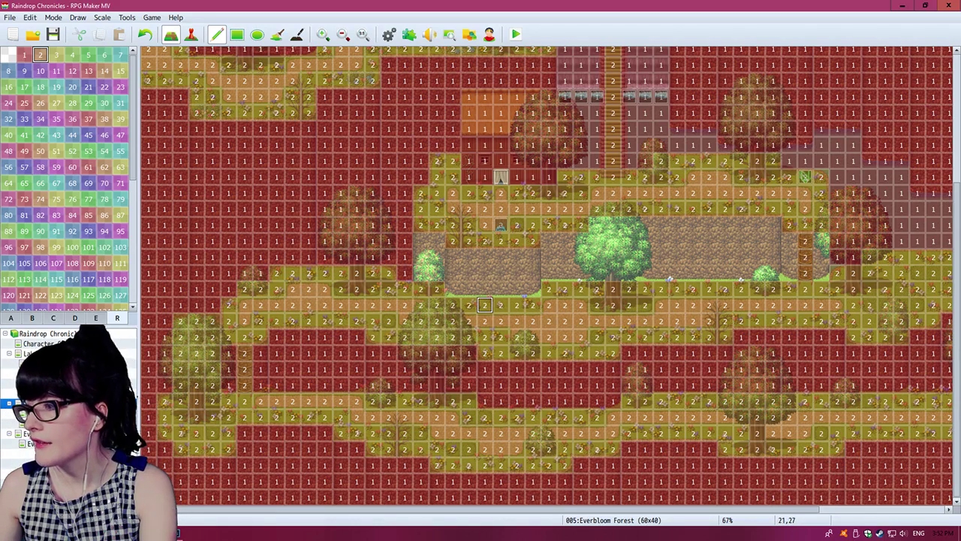
Step: Flood-fill the unmarked cliff wall below the hut's ledge with region 1
{"action": "left_click", "coordinate": [24, 54]}
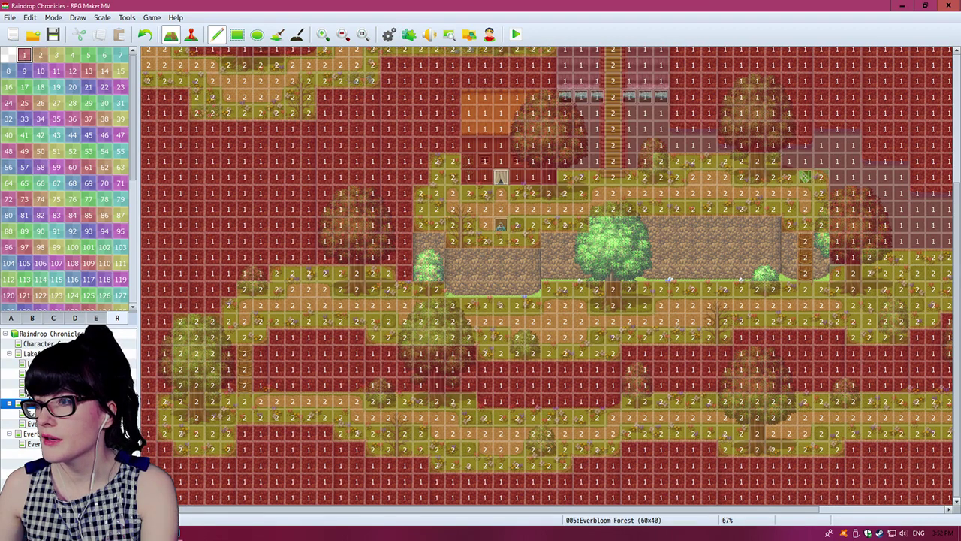
{"action": "left_click", "coordinate": [278, 33]}
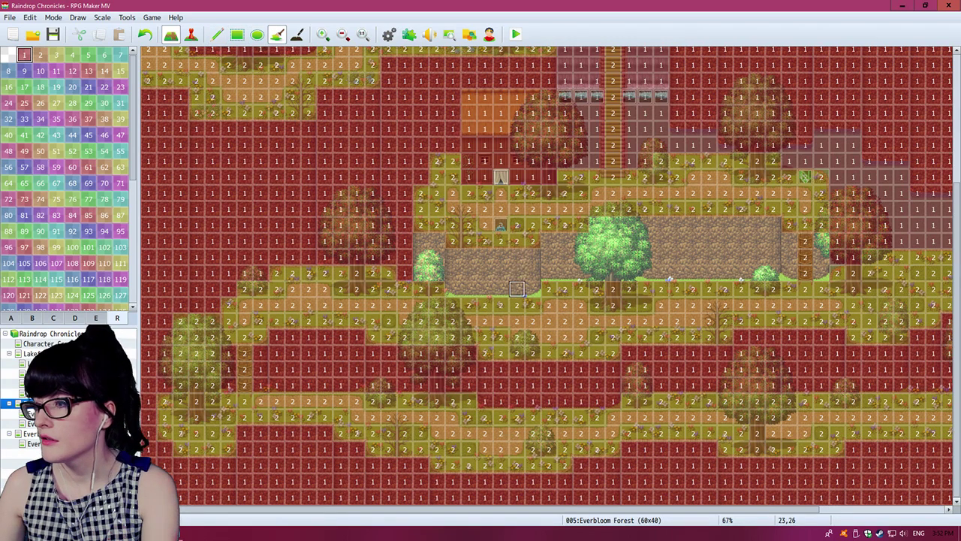
{"action": "left_click", "coordinate": [501, 272]}
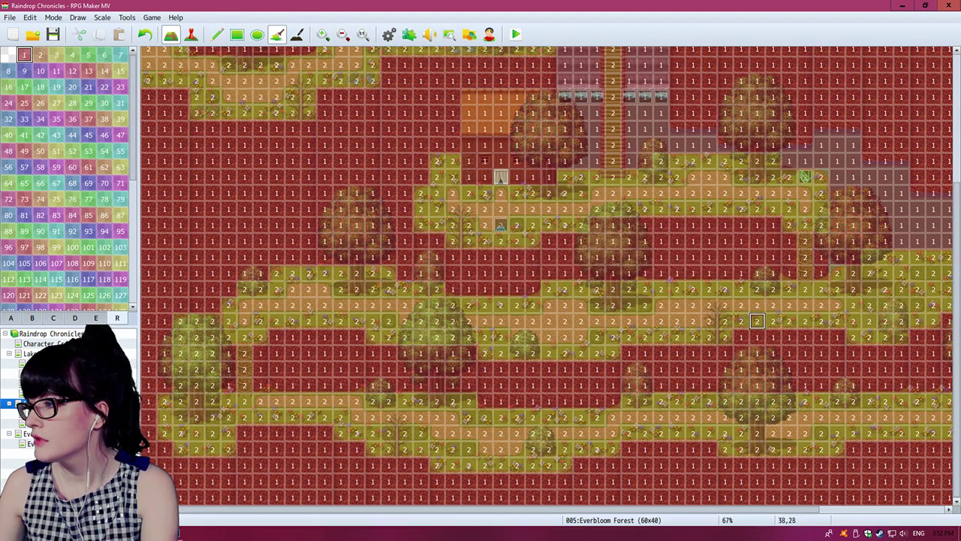
Step: Check the region coverage from the waterfall bridge and hut down to the southern paths and eastern edge
{"action": "scroll", "coordinate": [549, 233], "scroll_direction": "up", "scroll_amount": 1}
{"action": "scroll", "coordinate": [548, 233], "scroll_direction": "up", "scroll_amount": 4}
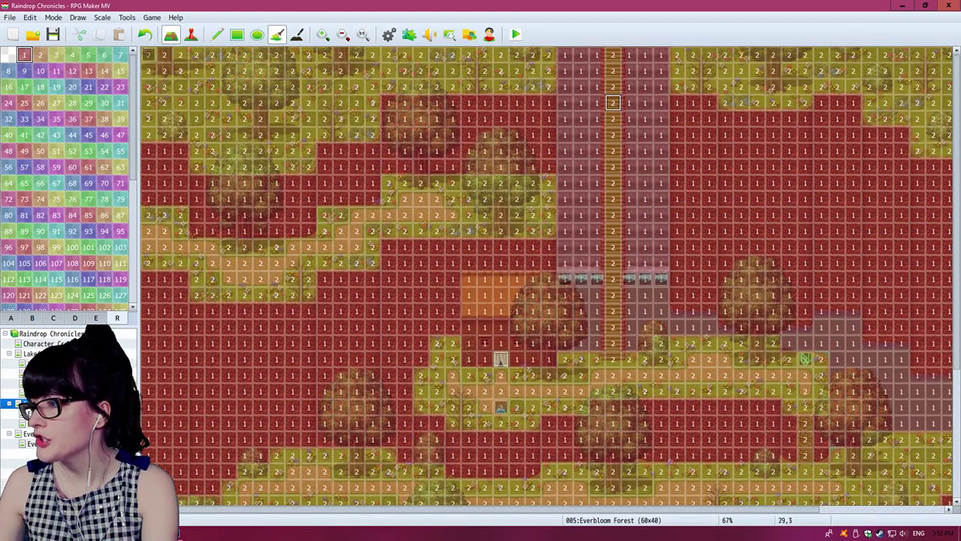
{"action": "scroll", "coordinate": [629, 198], "scroll_direction": "down", "scroll_amount": 3}
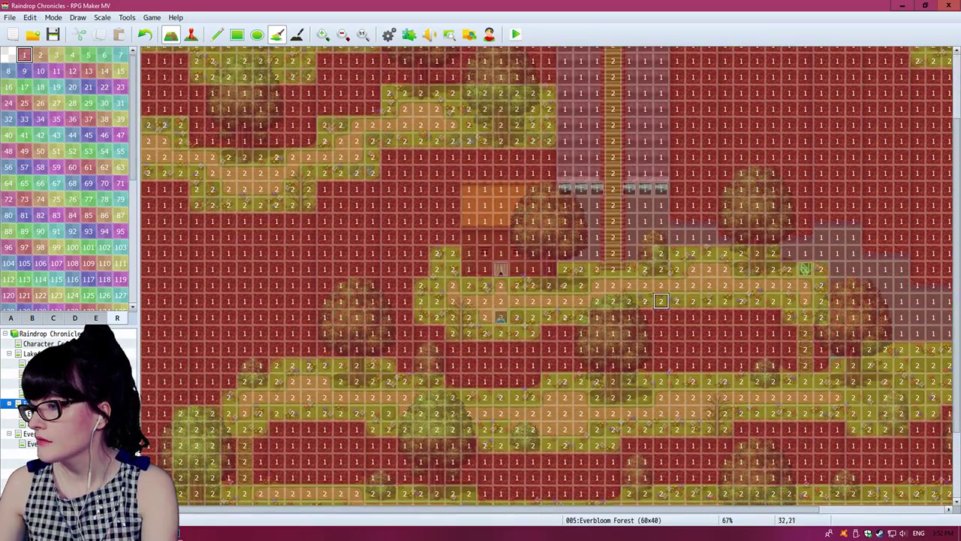
{"action": "left_click", "coordinate": [40, 54]}
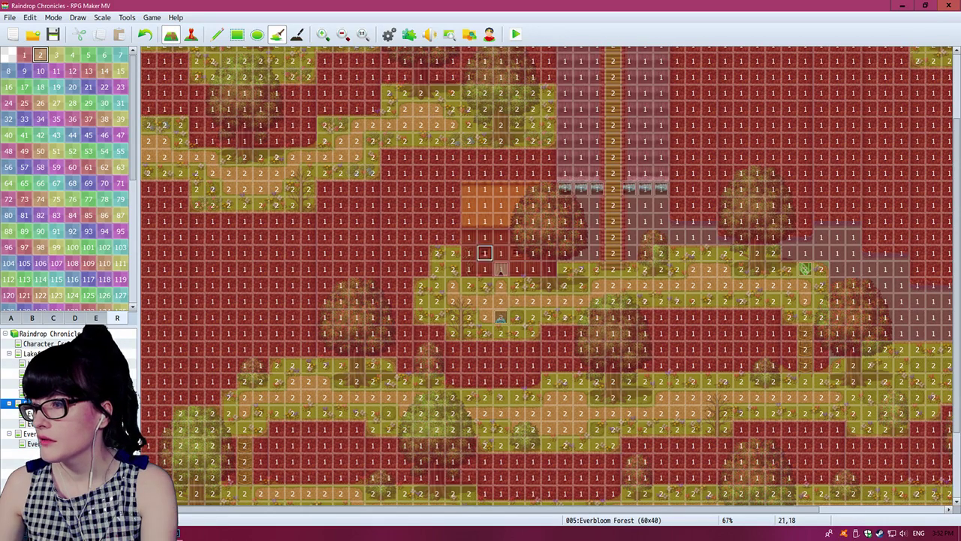
{"action": "left_click", "coordinate": [217, 34]}
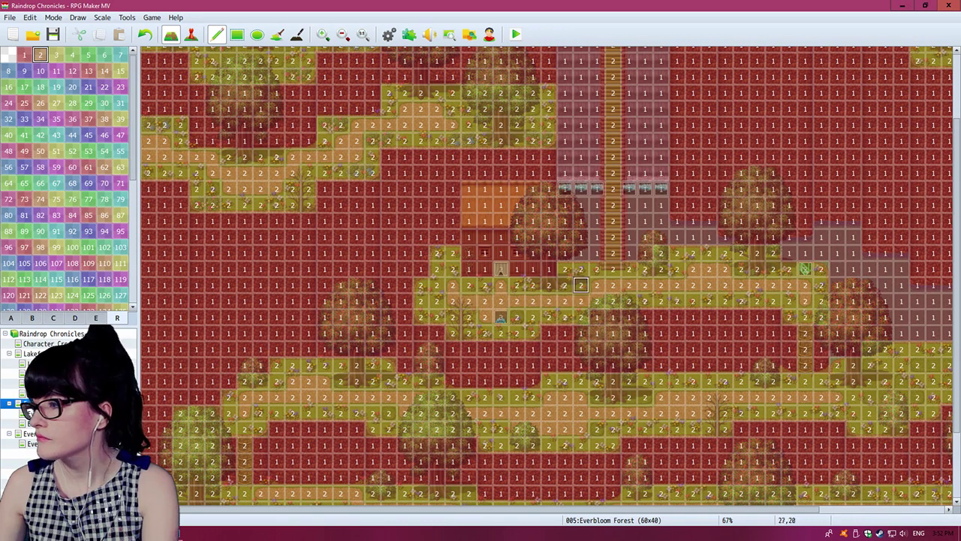
{"action": "scroll", "coordinate": [766, 282], "scroll_direction": "down", "scroll_amount": 2}
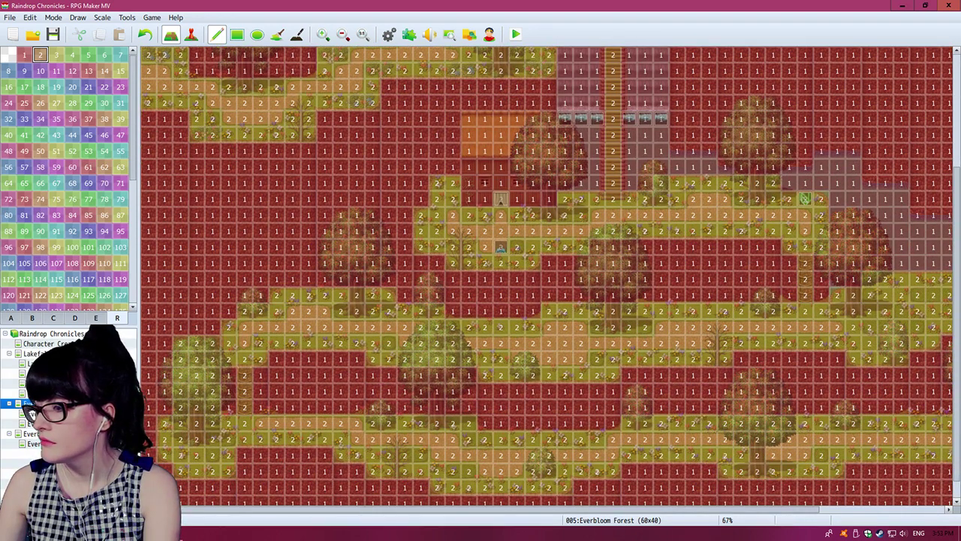
{"action": "scroll", "coordinate": [945, 440], "scroll_direction": "right", "scroll_amount": 5}
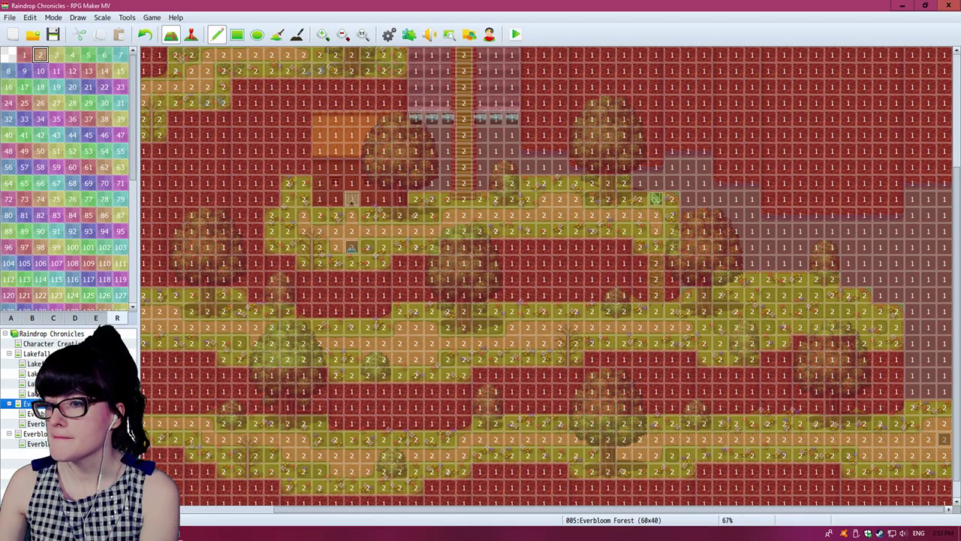
{"action": "key", "text": "F5"}
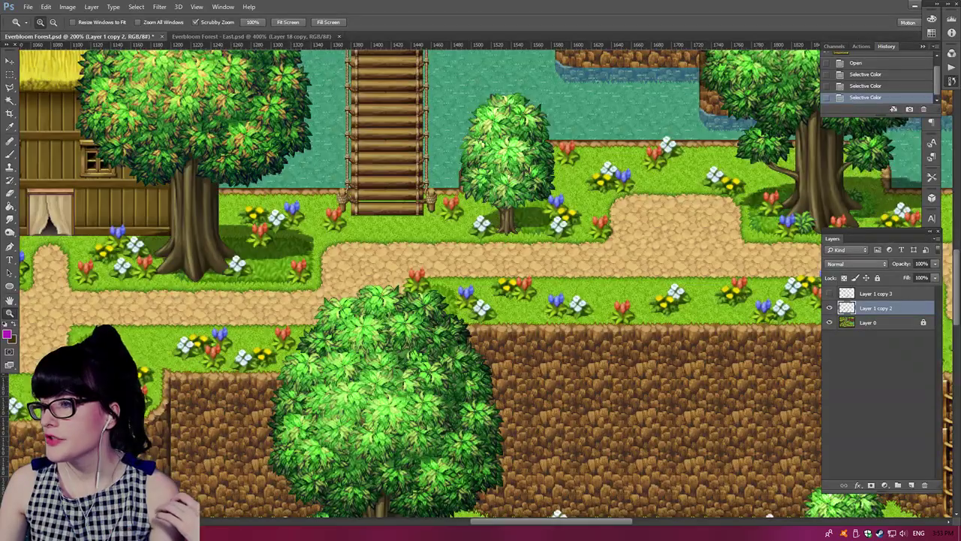
Step: Inspect the map in Everbloom Forest.psd in Photoshop and delete the Layer 1 copy 3 layer
{"action": "key", "text": "ctrl+minus"}
{"action": "key", "text": "ctrl+minus"}
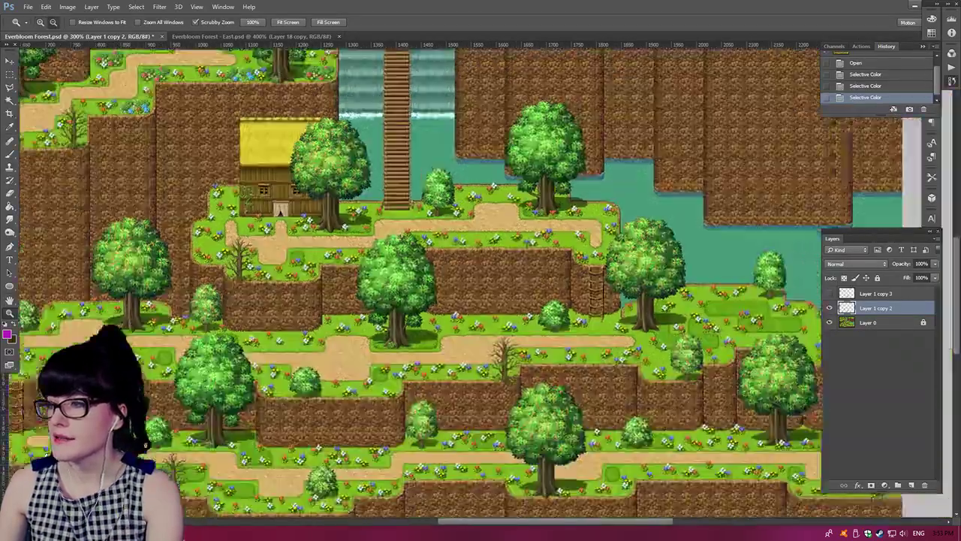
{"action": "scroll", "coordinate": [420, 282], "scroll_direction": "up", "scroll_amount": 5}
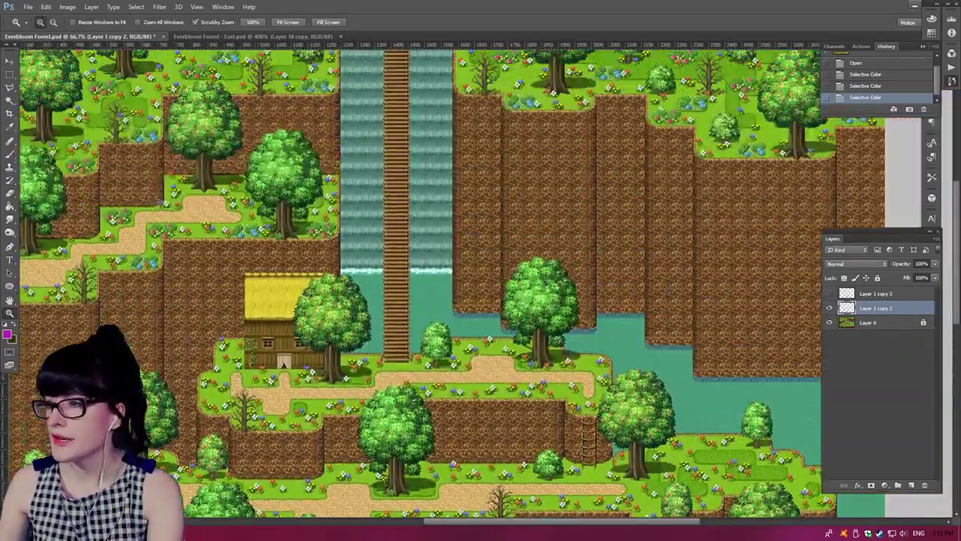
{"action": "scroll", "coordinate": [420, 281], "scroll_direction": "down", "scroll_amount": 2}
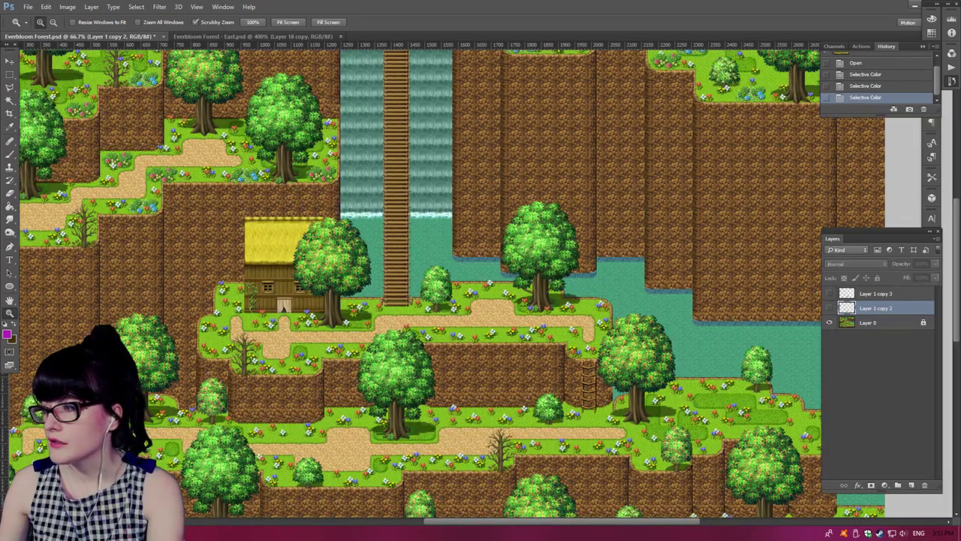
{"action": "left_click", "coordinate": [830, 293]}
{"action": "left_click", "coordinate": [829, 293]}
{"action": "left_click", "coordinate": [829, 293]}
{"action": "left_click_drag", "start_coordinate": [874, 293], "coordinate": [924, 484]}
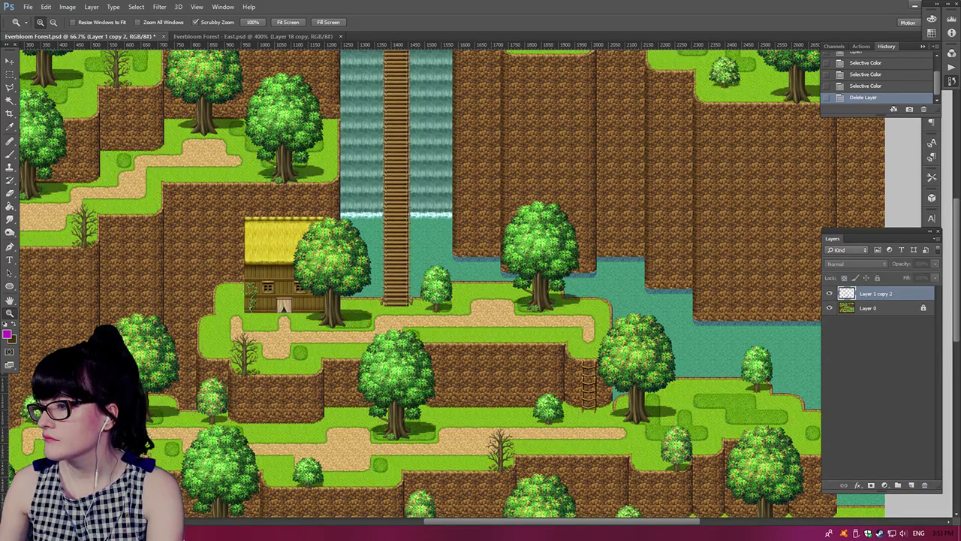
Step: Hide and show Layer 1 copy 2 to compare the map with and without its flowers
{"action": "left_click", "coordinate": [829, 294]}
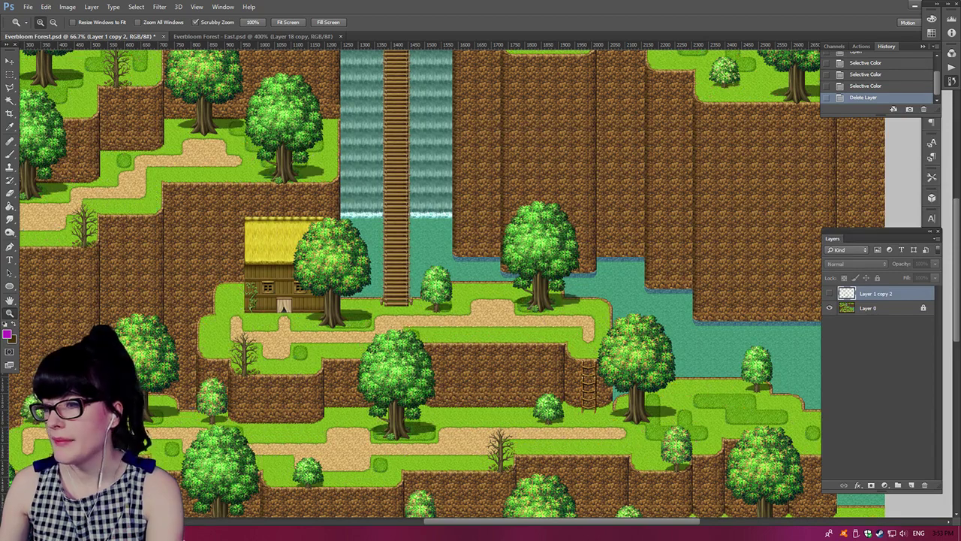
{"action": "left_click", "coordinate": [830, 293]}
{"action": "left_click", "coordinate": [829, 293]}
{"action": "left_click", "coordinate": [830, 294]}
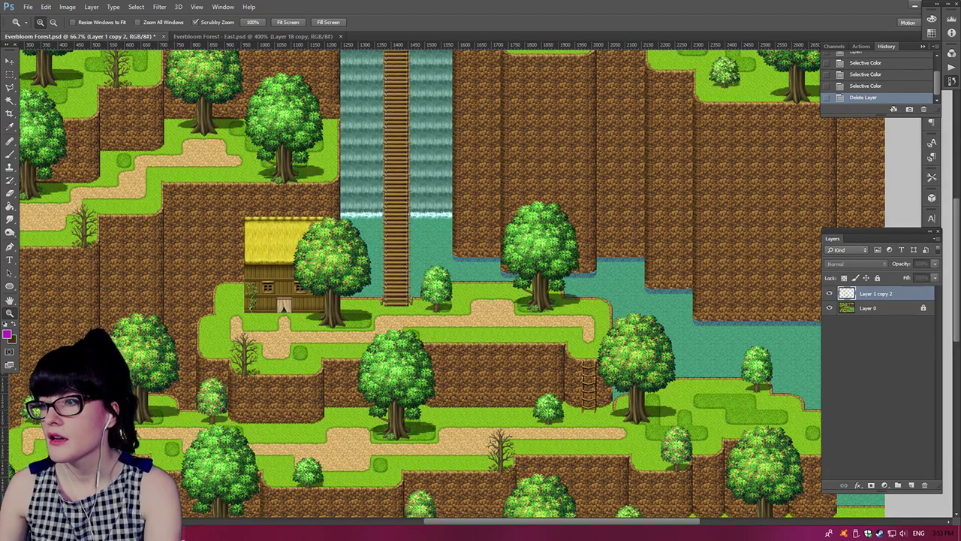
Step: Switch back to RPG Maker MV, enlarge the map around the hut, and look through the B and E tilesets
{"action": "left_click", "coordinate": [915, 5]}
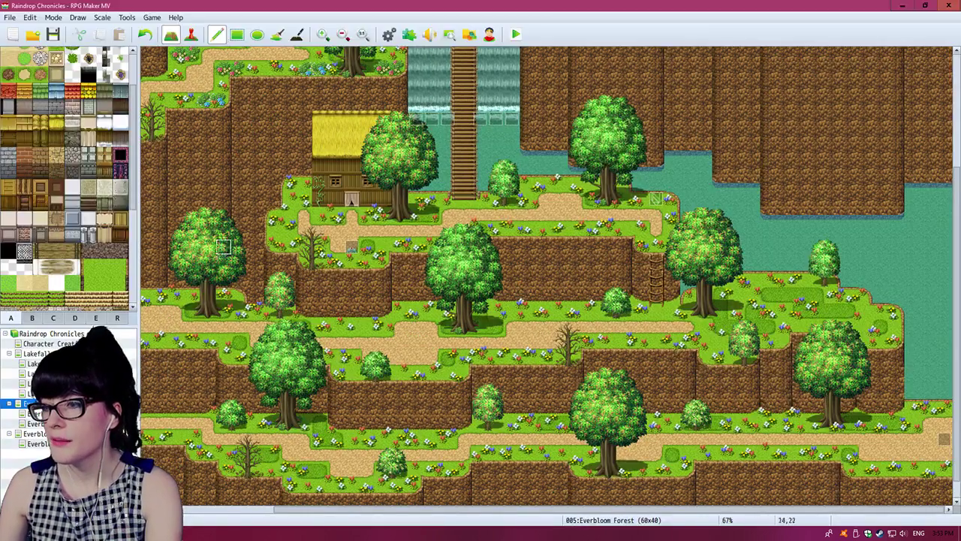
{"action": "left_click", "coordinate": [322, 34]}
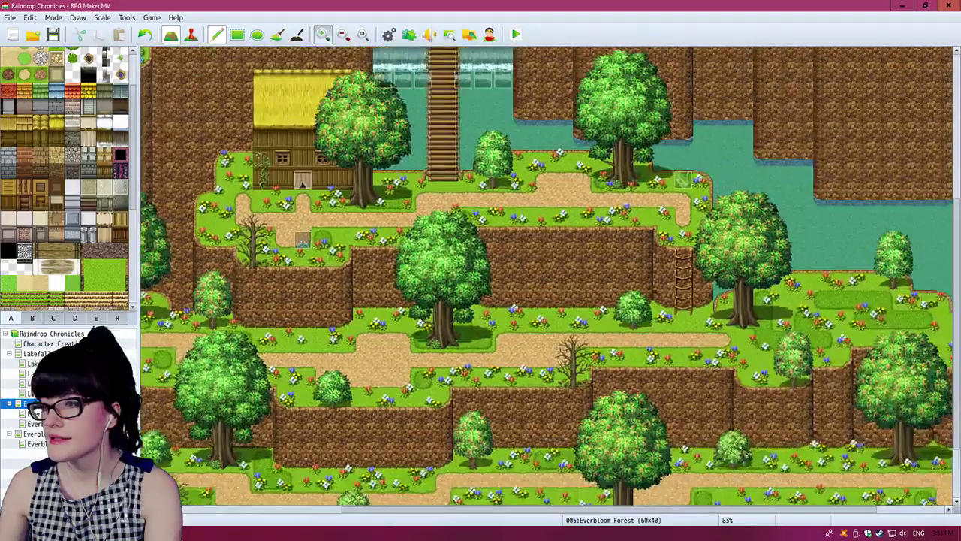
{"action": "scroll", "coordinate": [66, 179], "scroll_direction": "up", "scroll_amount": 2}
{"action": "left_click", "coordinate": [53, 319]}
{"action": "left_click", "coordinate": [95, 319]}
{"action": "scroll", "coordinate": [66, 179], "scroll_direction": "down", "scroll_amount": 3}
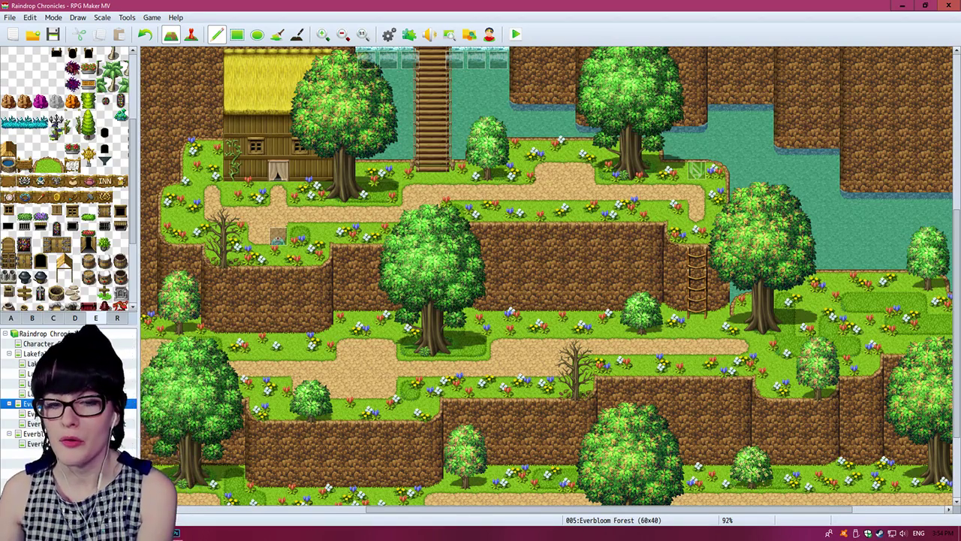
{"action": "scroll", "coordinate": [301, 83], "scroll_direction": "up", "scroll_amount": 5}
{"action": "scroll", "coordinate": [322, 93], "scroll_direction": "down", "scroll_amount": 6}
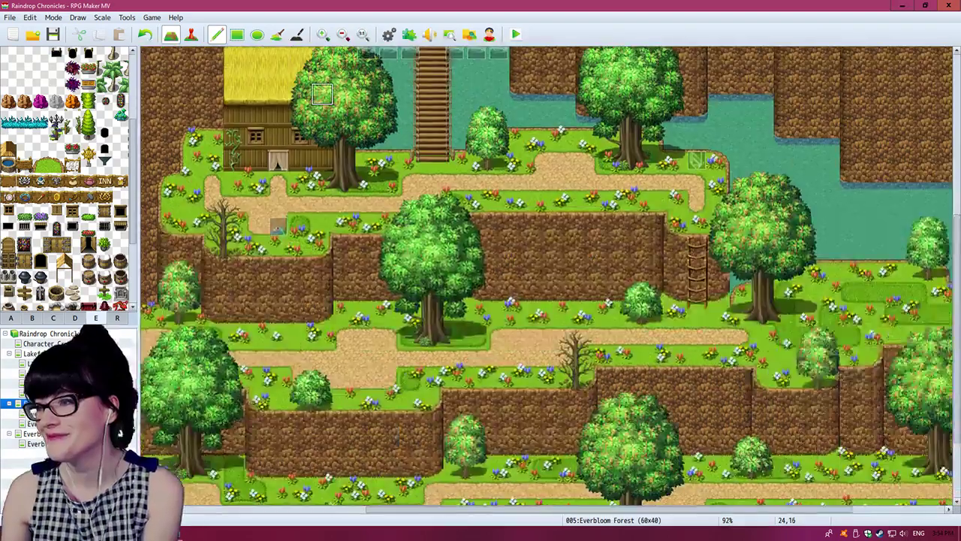
{"action": "scroll", "coordinate": [323, 94], "scroll_direction": "down", "scroll_amount": 3}
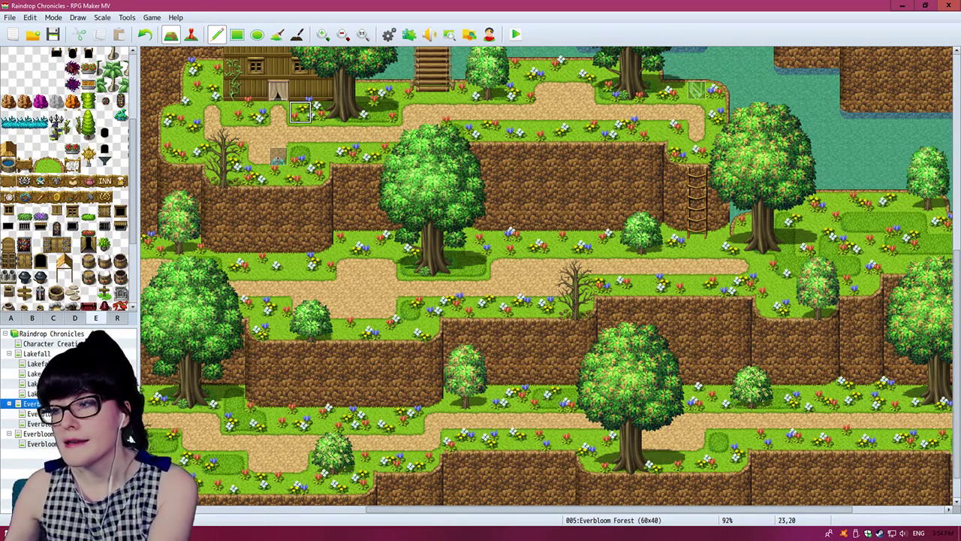
{"action": "scroll", "coordinate": [344, 202], "scroll_direction": "up", "scroll_amount": 3}
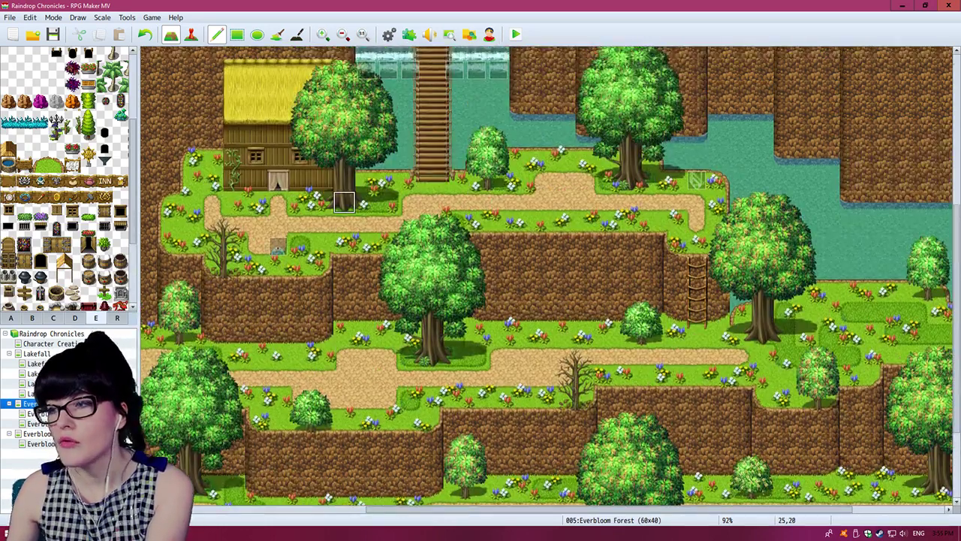
{"action": "scroll", "coordinate": [259, 137], "scroll_direction": "down", "scroll_amount": 4}
{"action": "scroll", "coordinate": [270, 154], "scroll_direction": "up", "scroll_amount": 4}
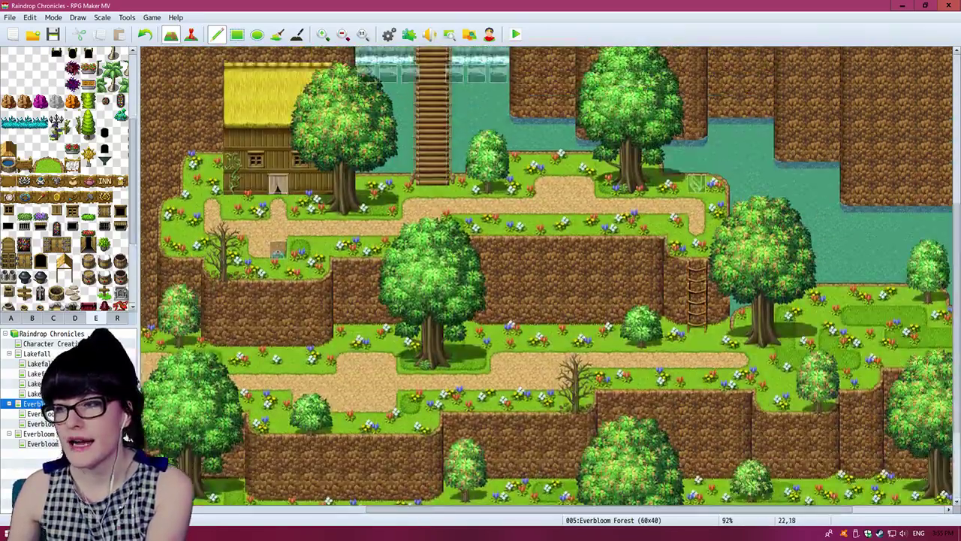
{"action": "scroll", "coordinate": [278, 146], "scroll_direction": "up", "scroll_amount": 1}
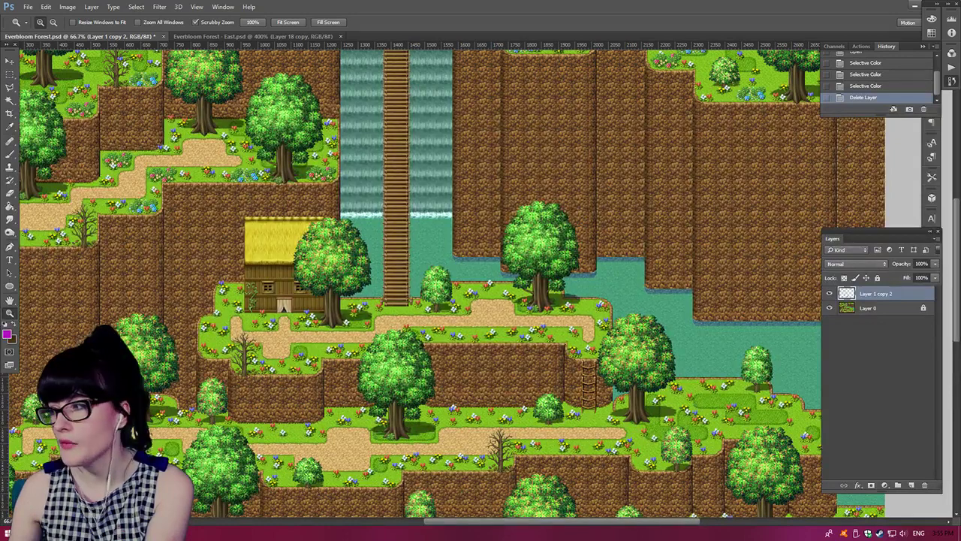
{"action": "left_click", "coordinate": [871, 308]}
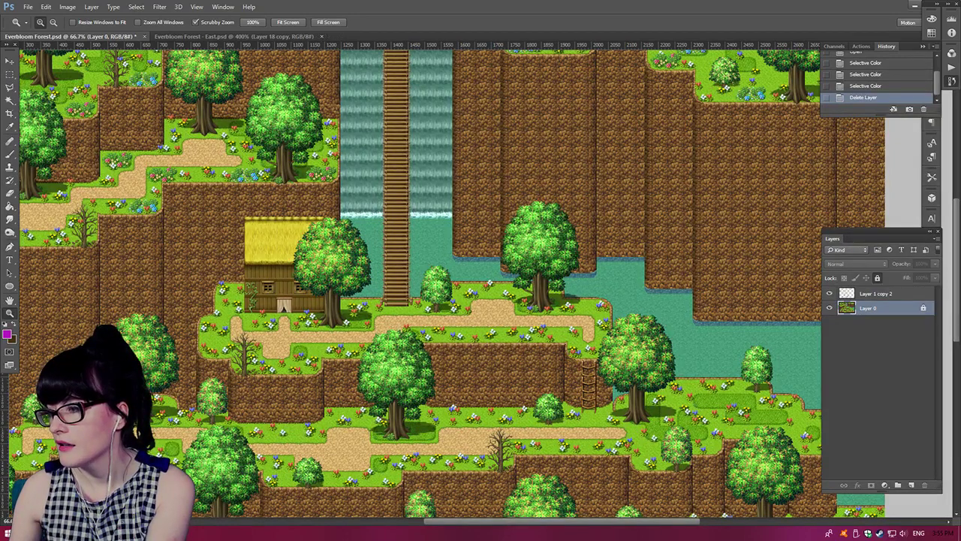
{"action": "left_click", "coordinate": [27, 7]}
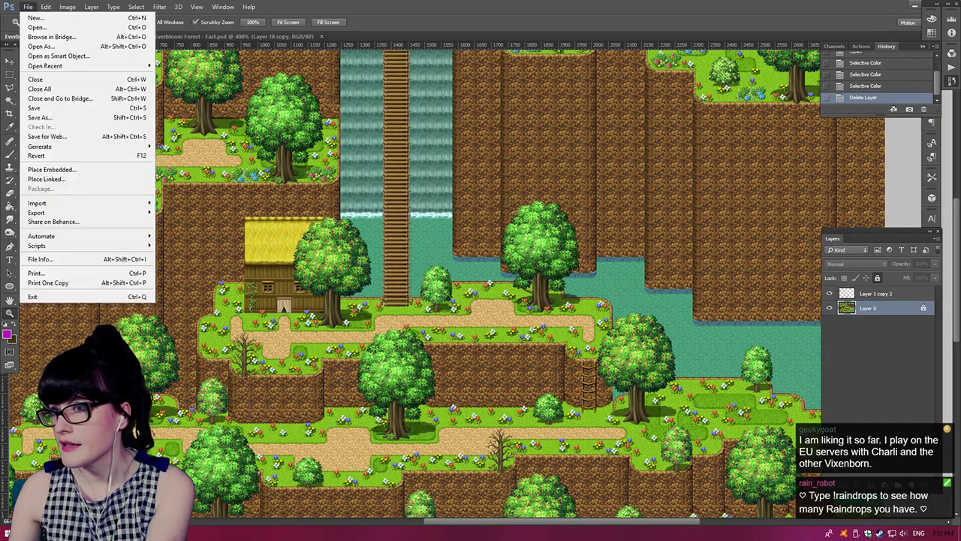
{"action": "key", "text": "Escape"}
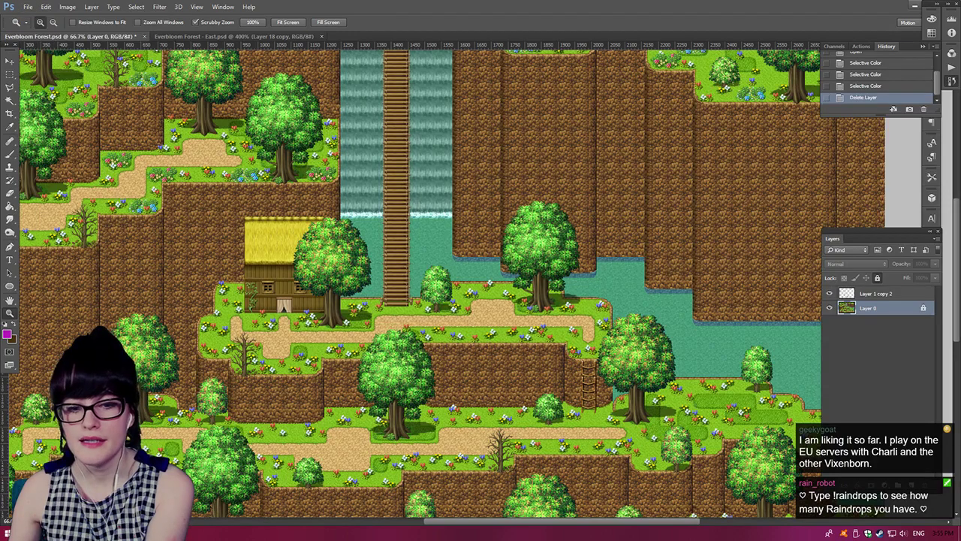
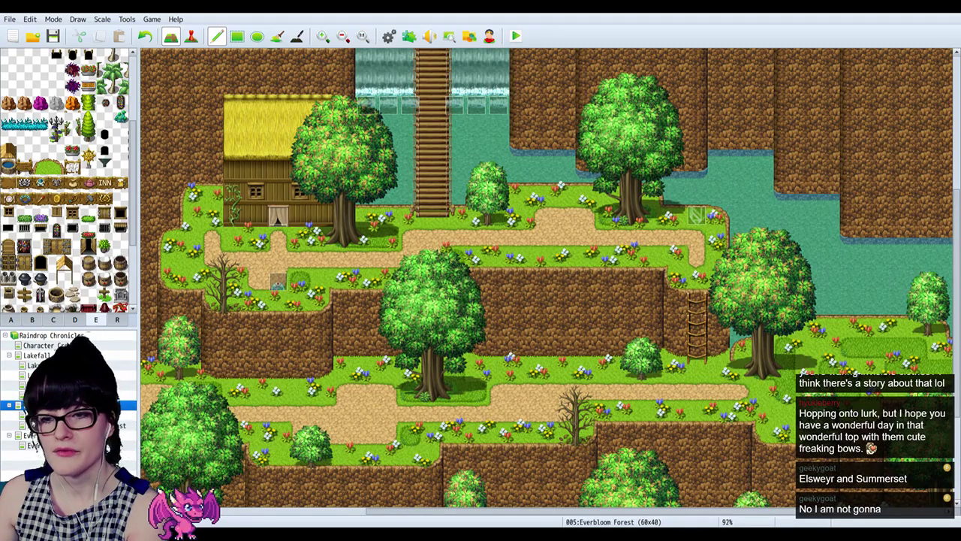
Step: Save the project's current state into a playtest run and load the File 3 save in Everbloom Forest
{"action": "key", "text": "ctrl+r"}
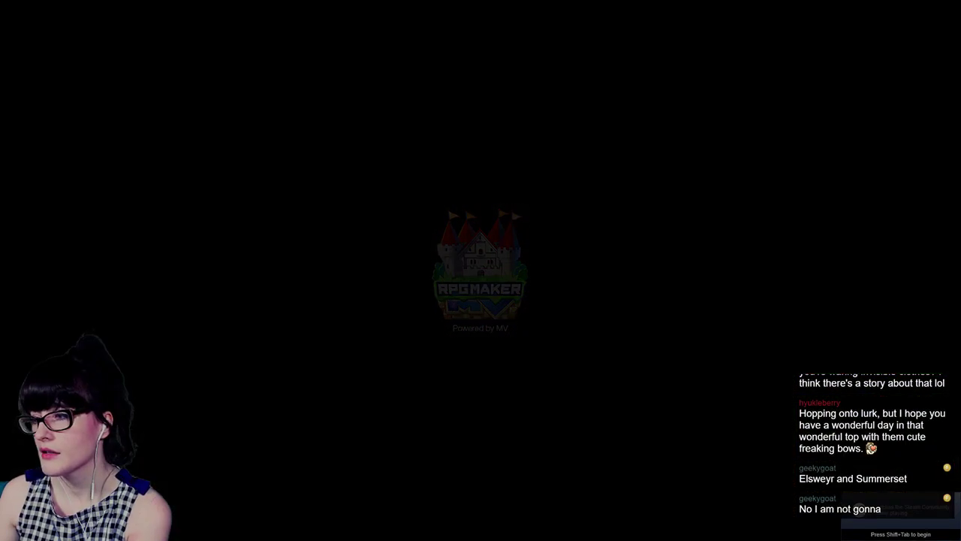
{"action": "key", "text": "Return"}
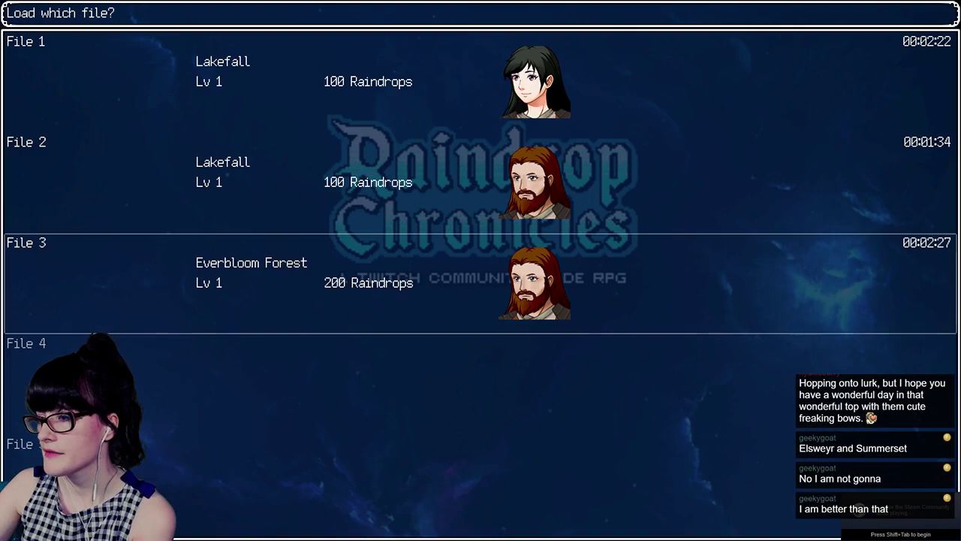
{"action": "key", "text": "Return"}
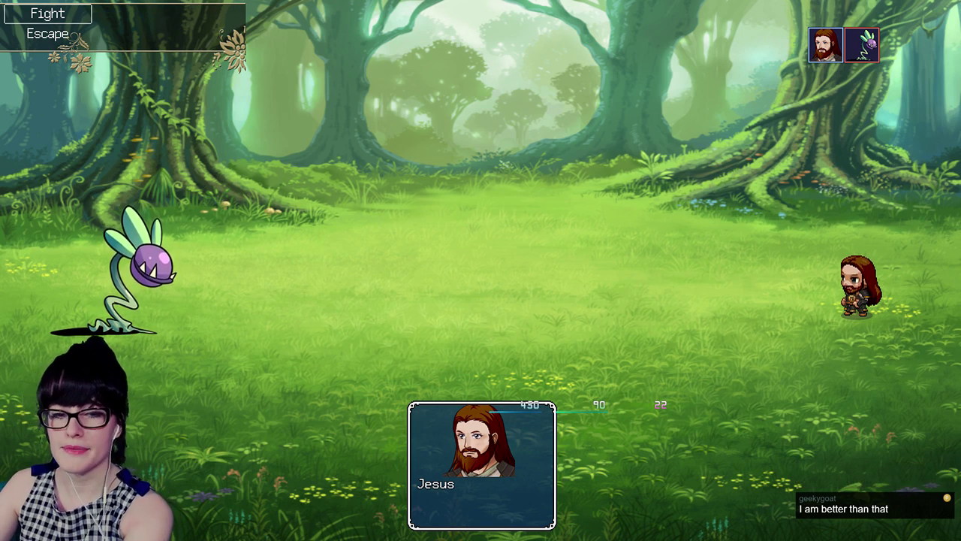
Step: Escape from the random battle against the plant monster, trying again if the first attempt fails
{"action": "key", "text": "Down"}
{"action": "key", "text": "Return"}
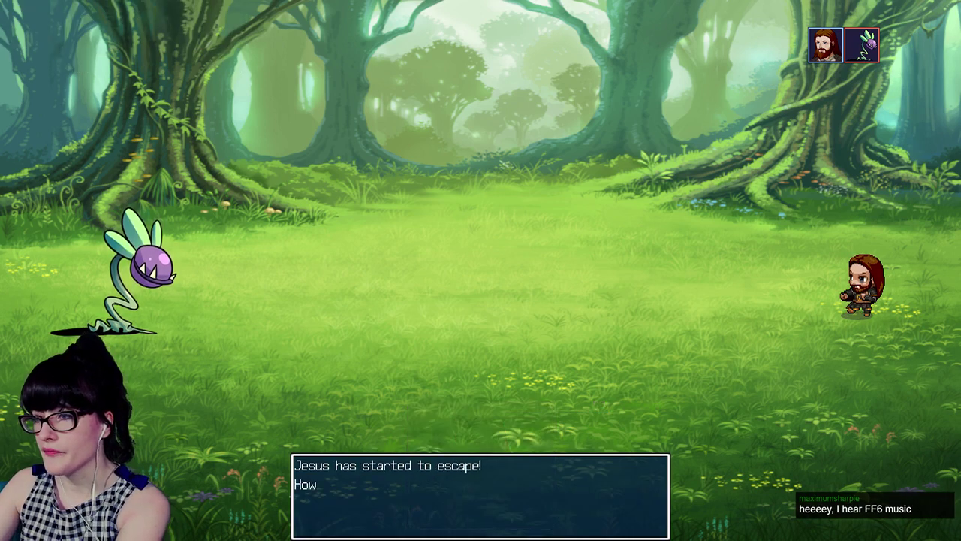
{"action": "key", "text": "Return"}
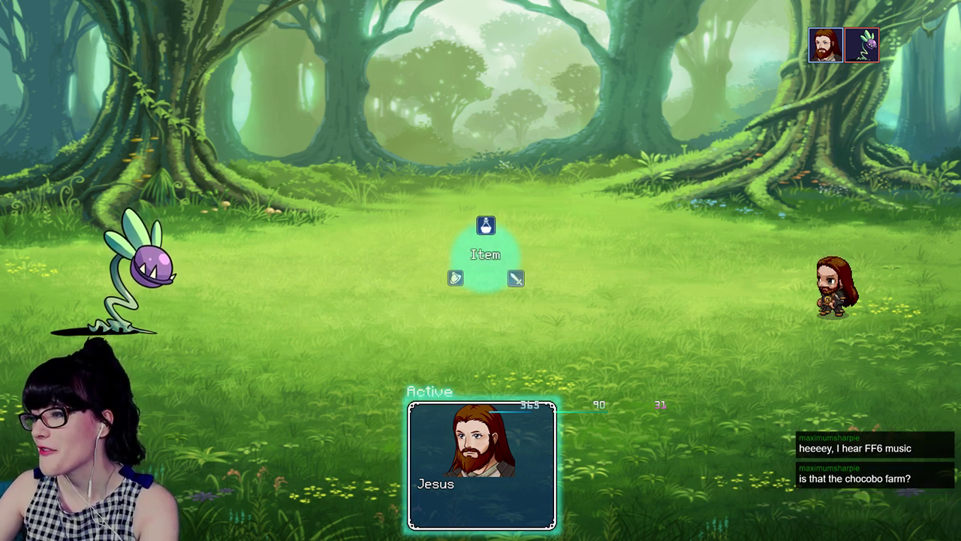
{"action": "key", "text": "Escape"}
{"action": "key", "text": "Down"}
{"action": "key", "text": "Return"}
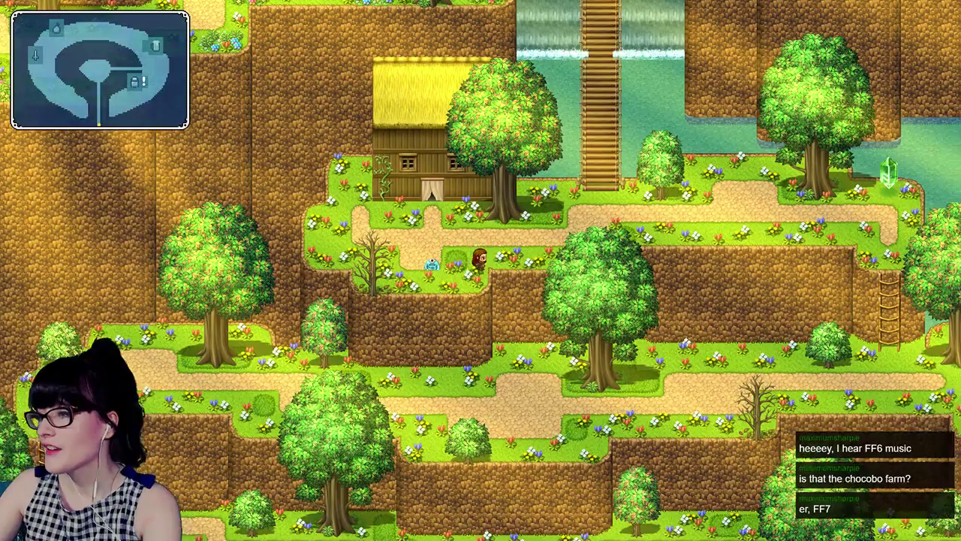
Step: Test walking beside the hut, along the upper path, and up and down the ladder to the lower path
{"action": "key", "text": "Left"}
{"action": "key", "text": "Up"}
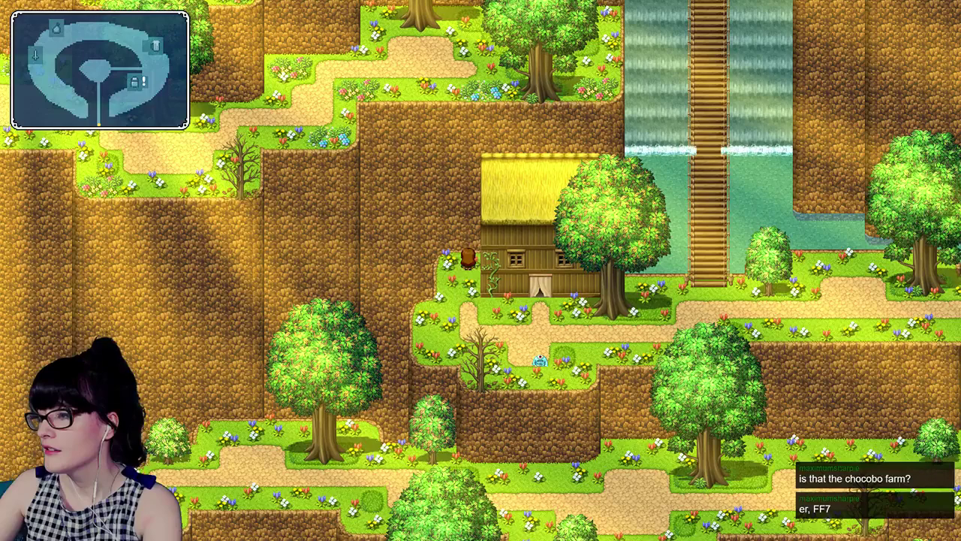
{"action": "key", "text": "Right"}
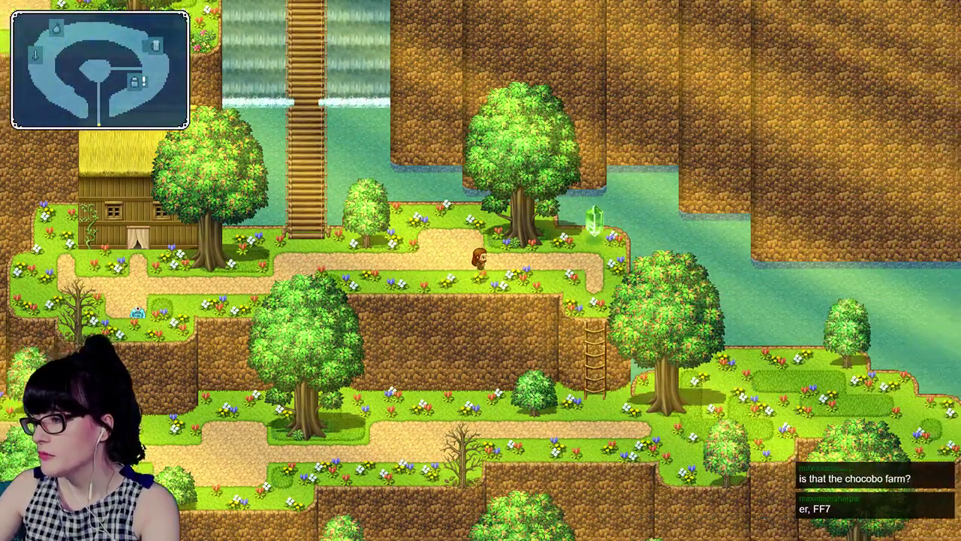
{"action": "key", "text": "Right"}
{"action": "key", "text": "Down"}
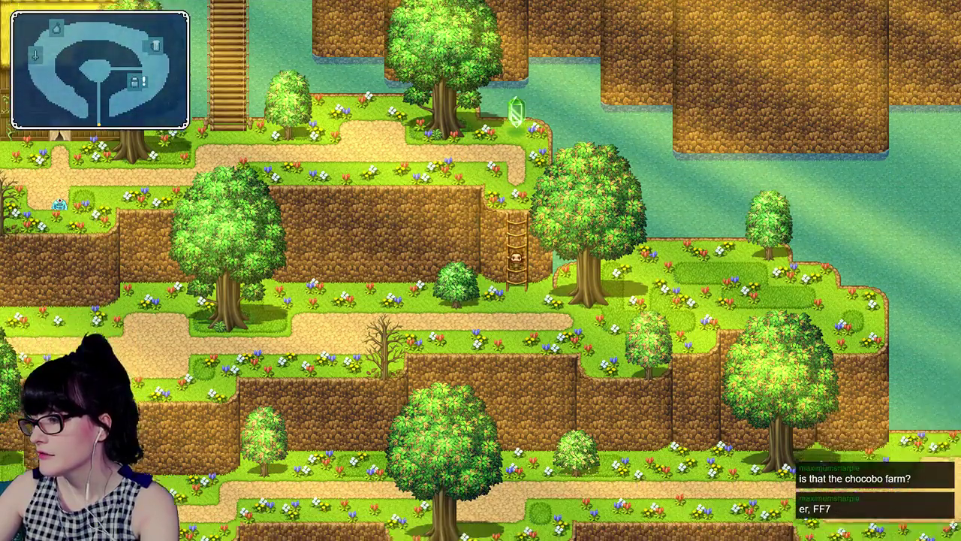
{"action": "key", "text": "Up"}
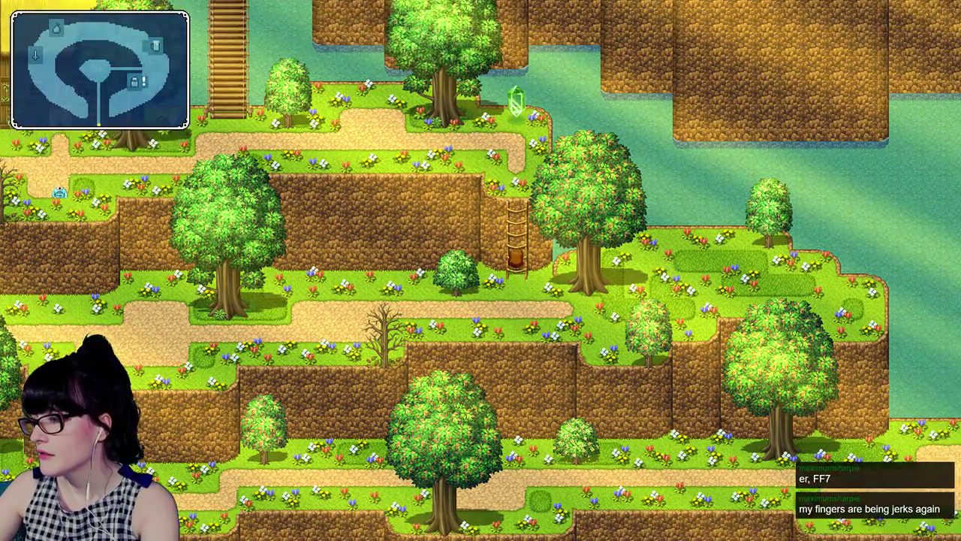
{"action": "key", "text": "Down"}
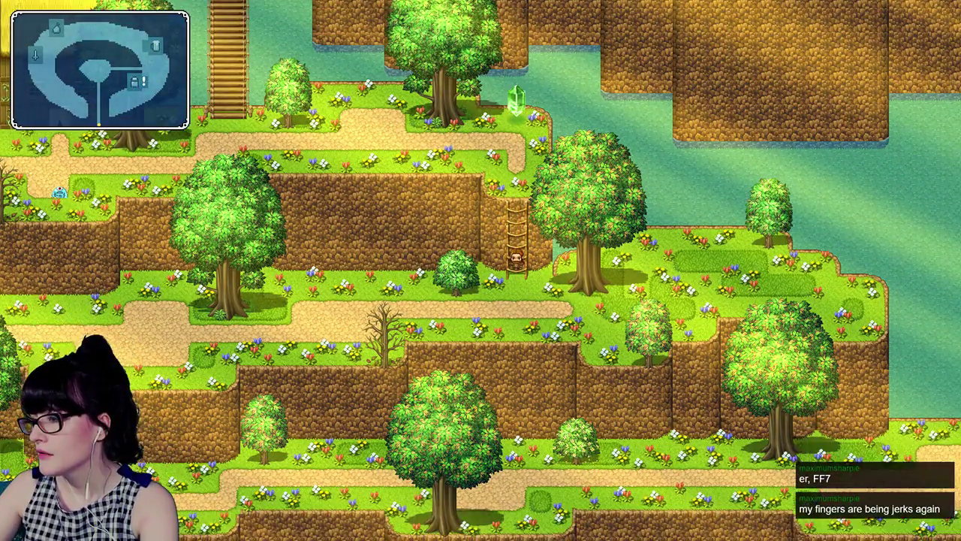
{"action": "key", "text": "Down"}
{"action": "key", "text": "Right"}
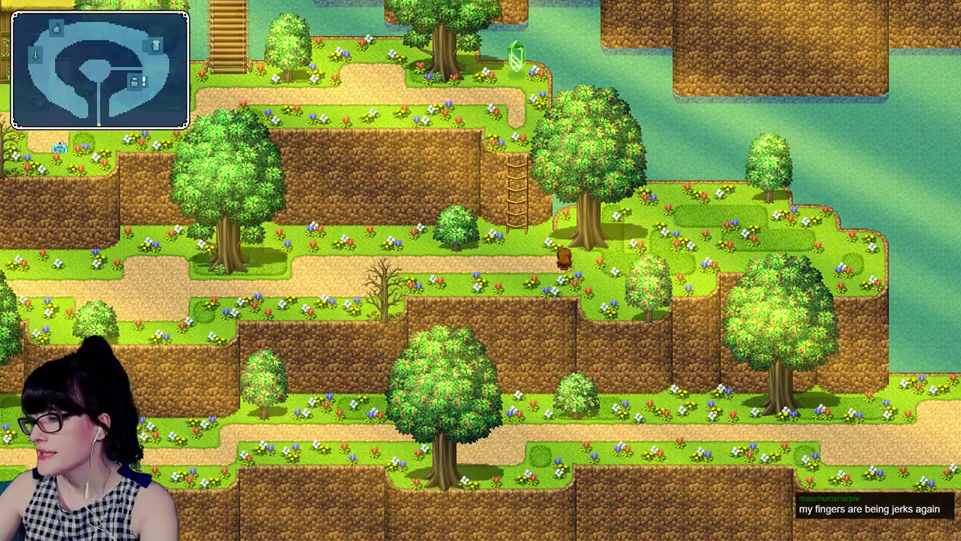
Step: Test the character's passage behind the large tree by the ladder and around the small fruit tree southeast of it
{"action": "key", "text": "Up"}
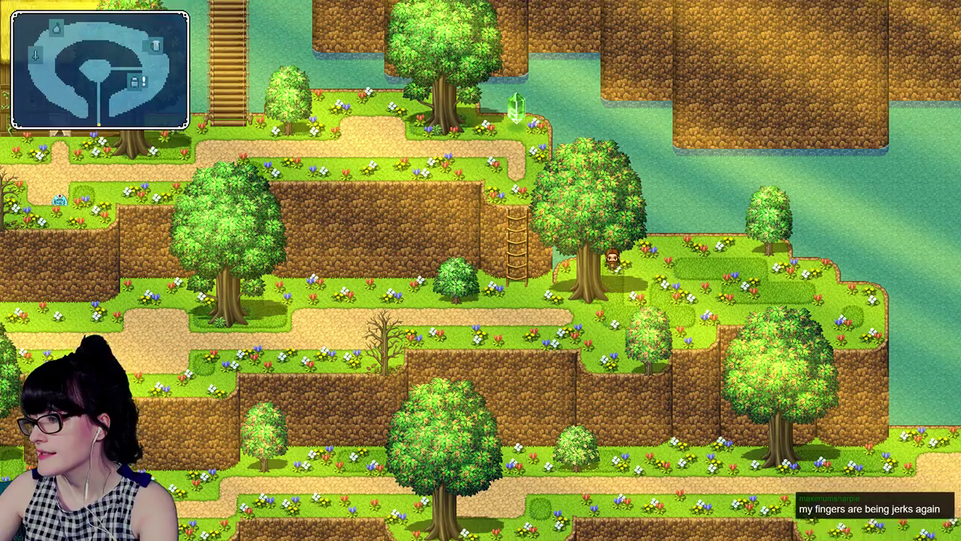
{"action": "key", "text": "Left"}
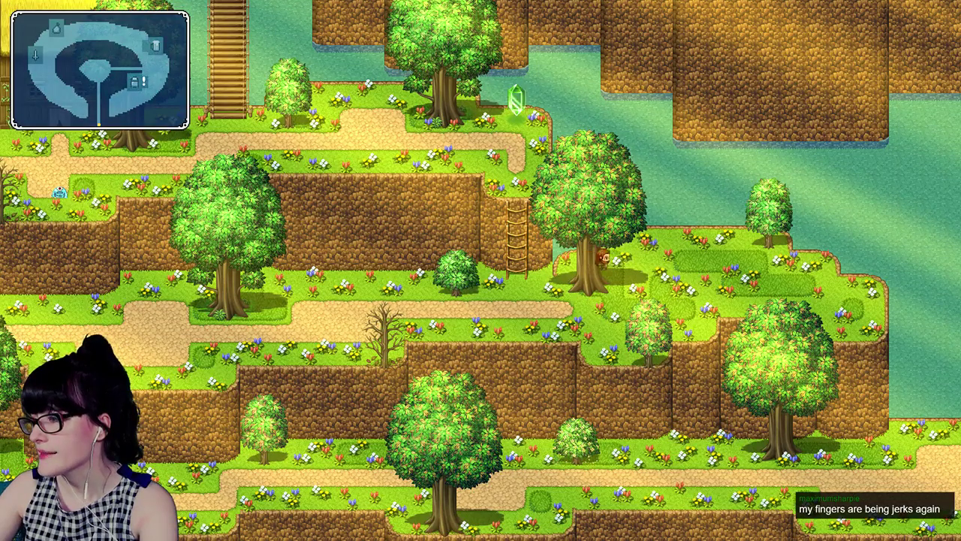
{"action": "key", "text": "Right"}
{"action": "key", "text": "Up"}
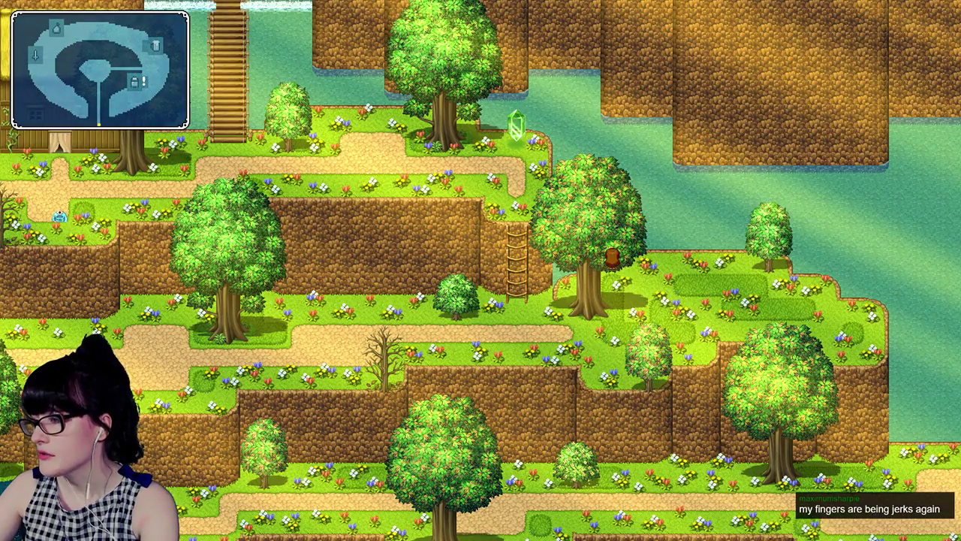
{"action": "key", "text": "Right"}
{"action": "key", "text": "Down"}
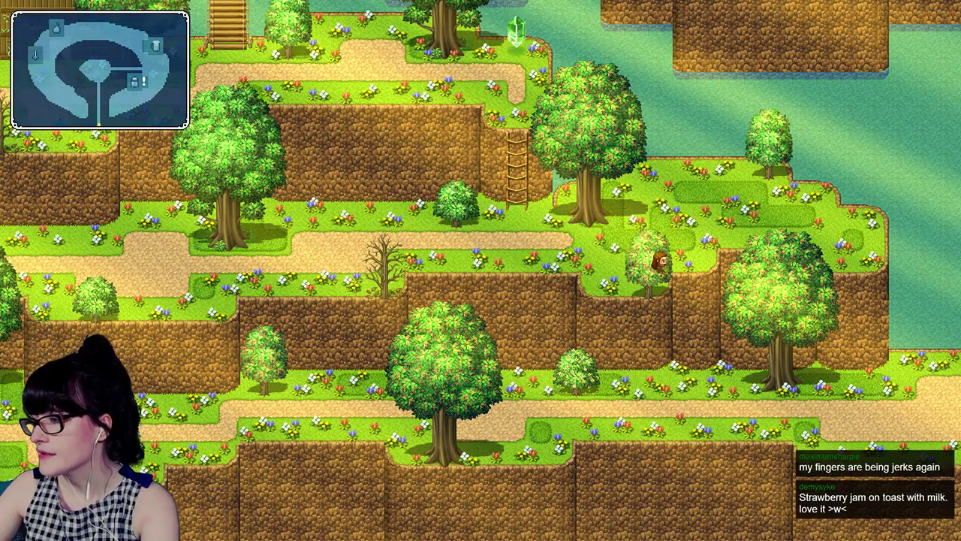
{"action": "key", "text": "Left"}
{"action": "key", "text": "Right"}
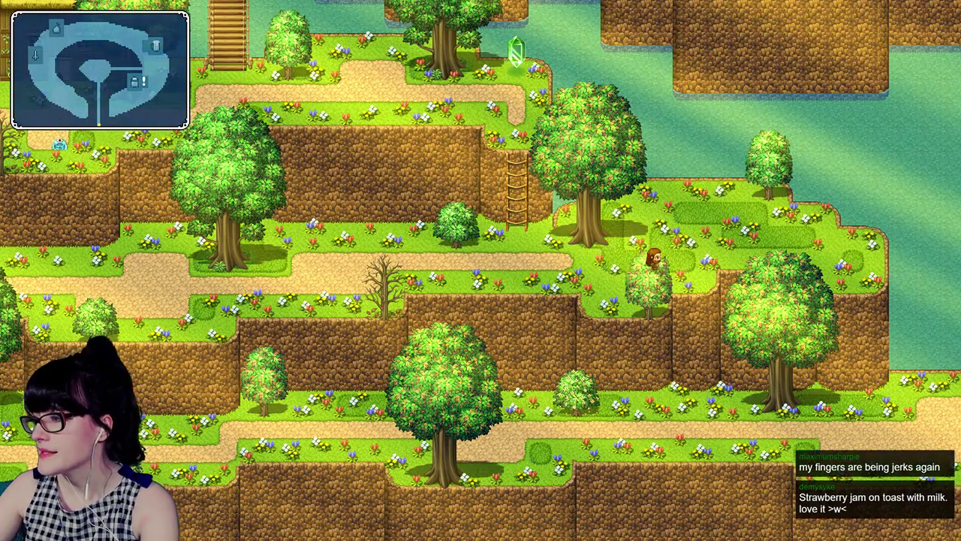
Step: Test walking along the eastern grass plateau to the water's edge, close the playtest and minimize RPG Maker
{"action": "key", "text": "Right"}
{"action": "key", "text": "Up"}
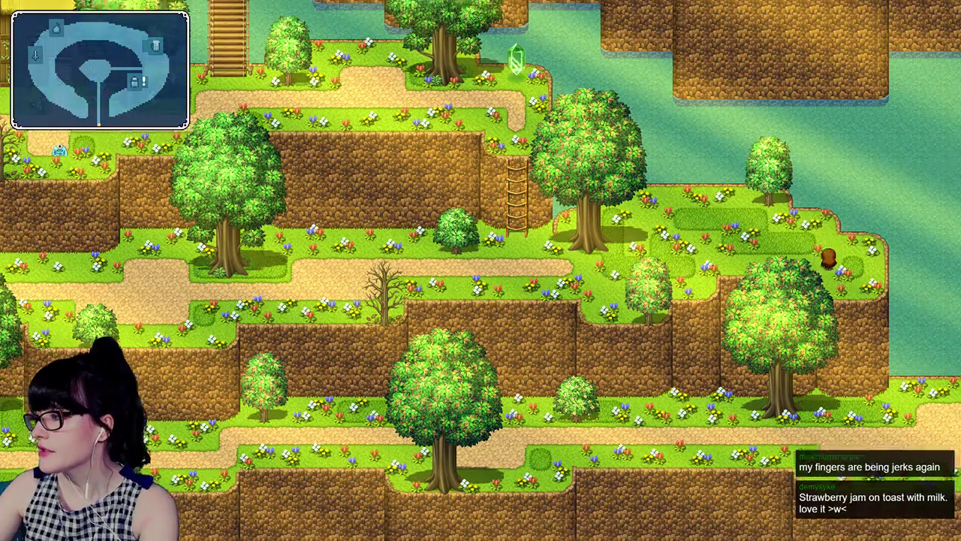
{"action": "key", "text": "Left"}
{"action": "key", "text": "Up"}
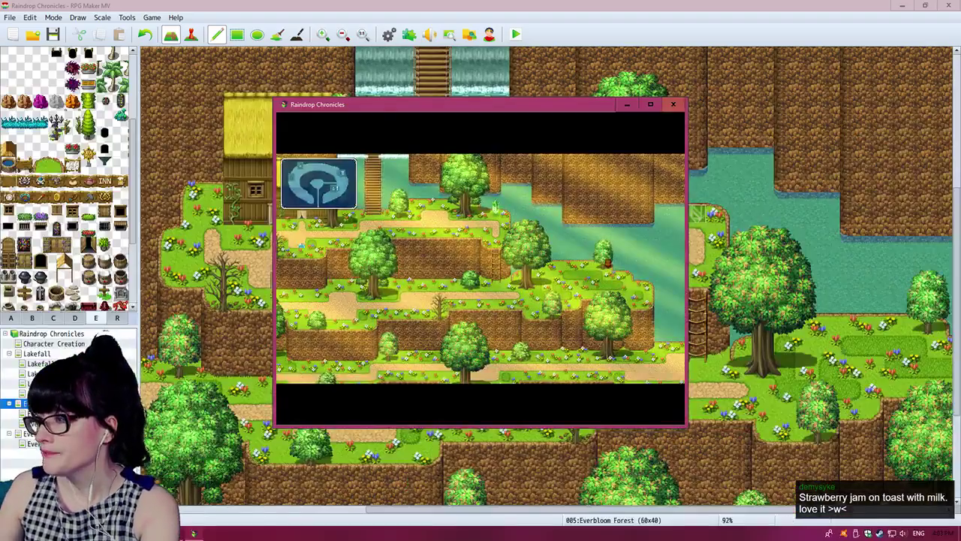
{"action": "left_click", "coordinate": [674, 104]}
{"action": "left_click", "coordinate": [903, 5]}
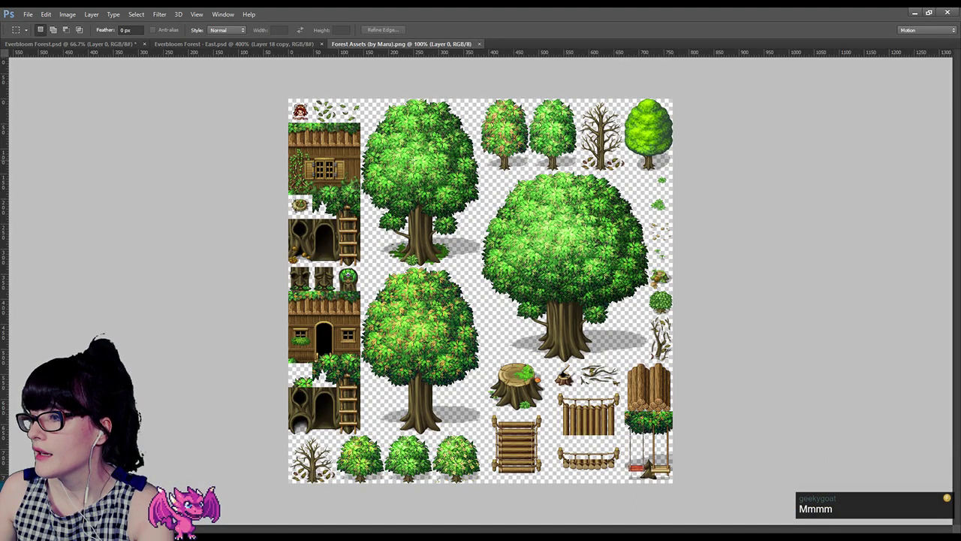
Step: Outline the upper large green tree in Photoshop's Forest Assets (by Maru).png with the Polygonal Lasso
{"action": "left_click_drag", "start_coordinate": [392, 172], "coordinate": [395, 174]}
{"action": "left_click", "coordinate": [411, 183]}
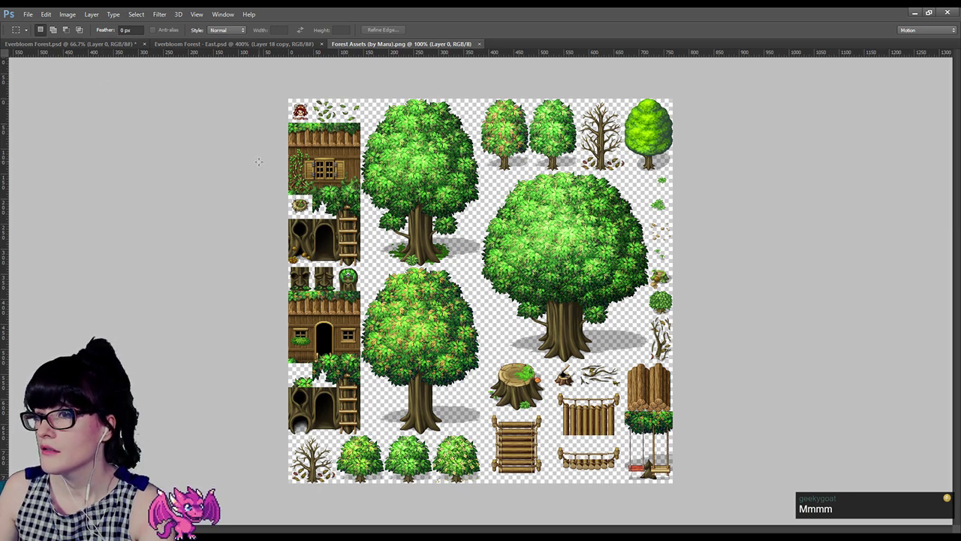
{"action": "left_click_drag", "start_coordinate": [363, 269], "coordinate": [428, 158]}
{"action": "mouse_move", "coordinate": [479, 97]}
{"action": "left_mouse_down"}
{"action": "mouse_move", "coordinate": [432, 104]}
{"action": "mouse_move", "coordinate": [473, 119]}
{"action": "mouse_move", "coordinate": [489, 194]}
{"action": "mouse_move", "coordinate": [485, 184]}
{"action": "mouse_move", "coordinate": [484, 263]}
{"action": "left_mouse_up"}
{"action": "key", "text": "l"}
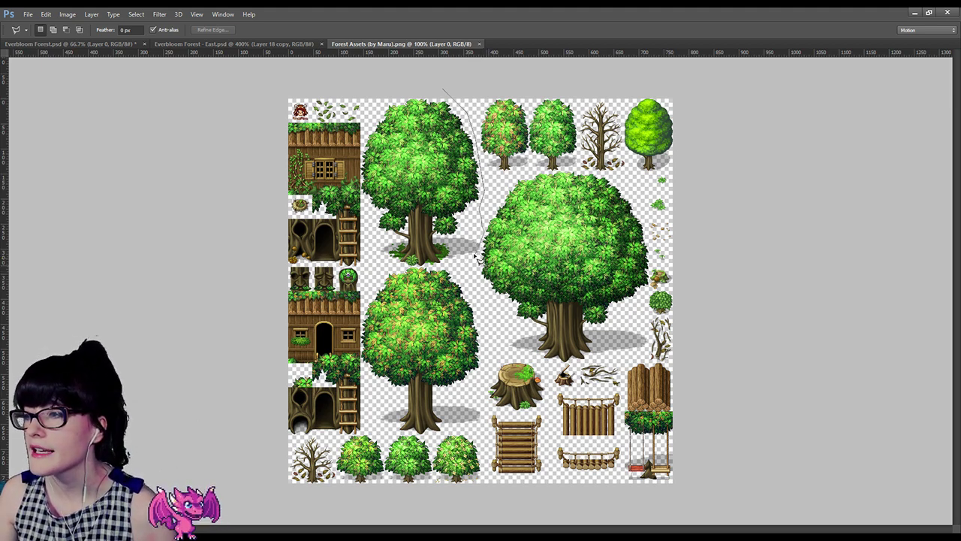
{"action": "mouse_move", "coordinate": [484, 255]}
{"action": "left_mouse_down"}
{"action": "mouse_move", "coordinate": [468, 272]}
{"action": "mouse_move", "coordinate": [401, 271]}
{"action": "mouse_move", "coordinate": [368, 255]}
{"action": "mouse_move", "coordinate": [363, 239]}
{"action": "mouse_move", "coordinate": [368, 111]}
{"action": "mouse_move", "coordinate": [389, 95]}
{"action": "mouse_move", "coordinate": [448, 91]}
{"action": "left_mouse_up"}
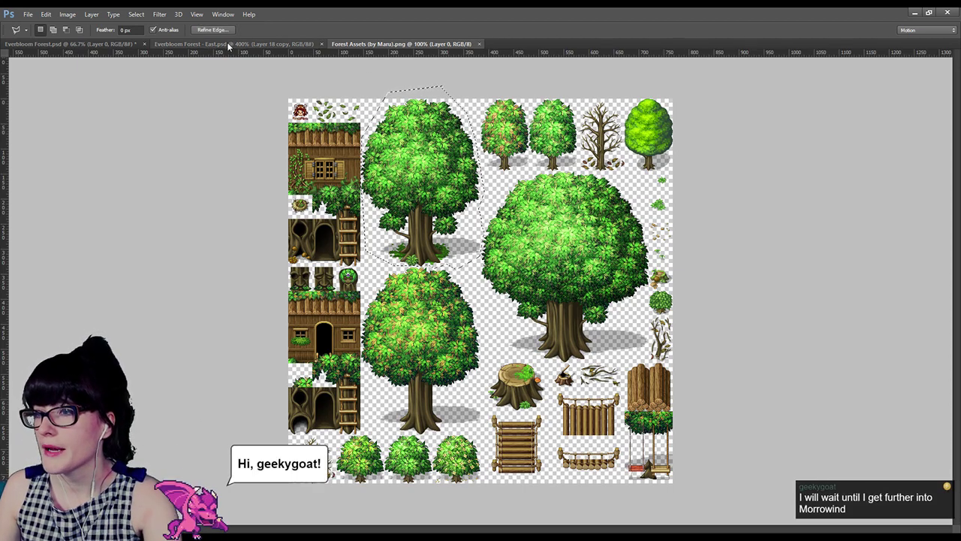
Step: Paste the copied tree into Everbloom Forest.psd and move it onto the bare cliff east of the waterfall
{"action": "left_click", "coordinate": [92, 44]}
{"action": "key", "text": "ctrl+v"}
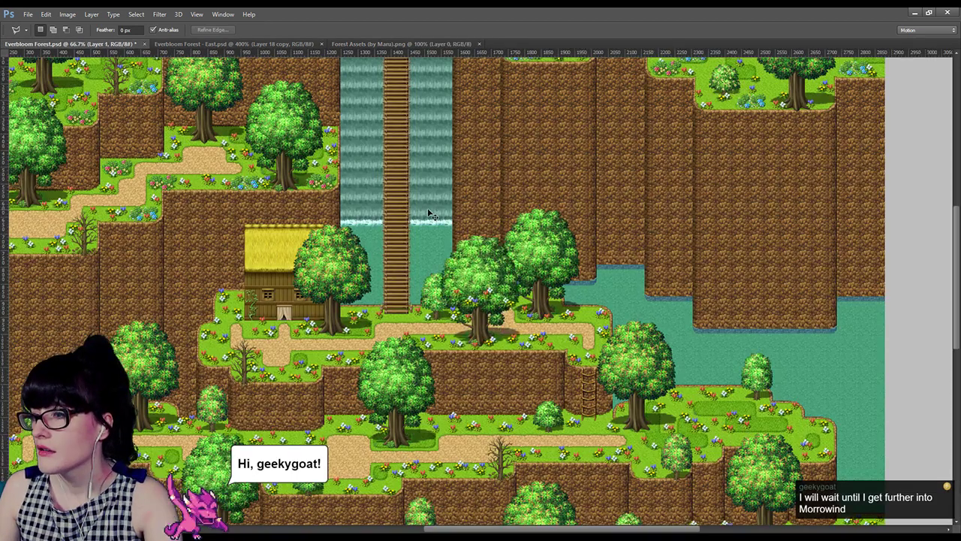
{"action": "key", "text": "v"}
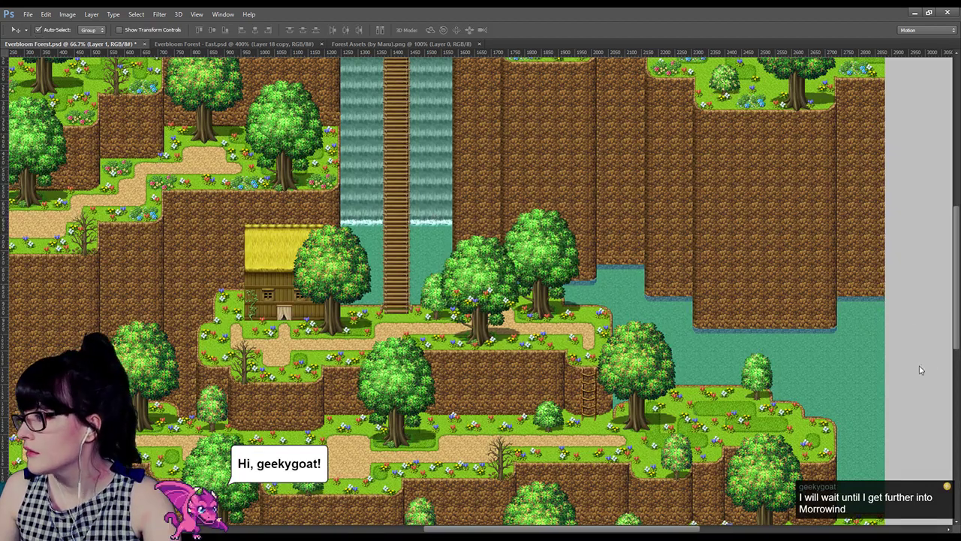
{"action": "left_click_drag", "start_coordinate": [468, 277], "coordinate": [679, 183]}
Step: Hide the map layers so only the pasted tree shows, and examine its trunk, undergrowth and shadow up close
{"action": "key", "text": "z"}
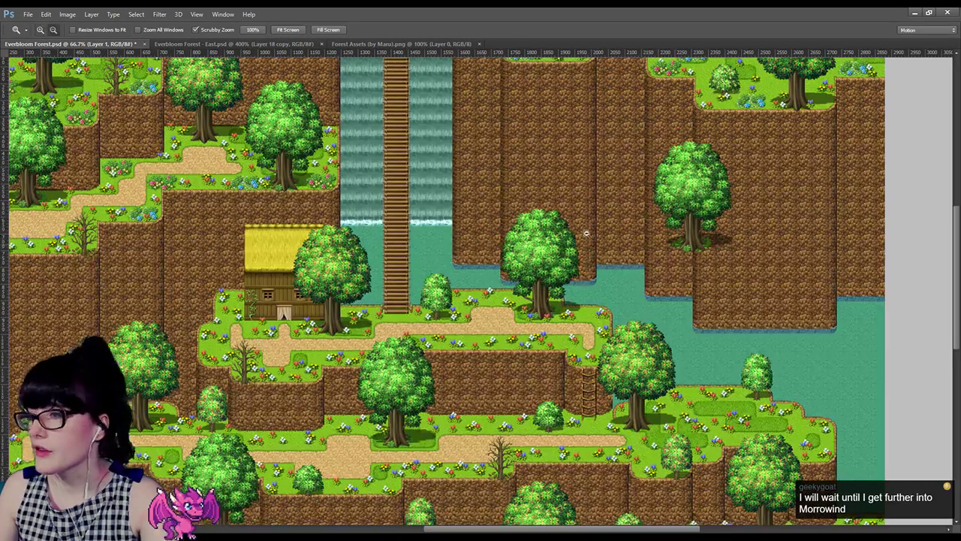
{"action": "left_click", "coordinate": [589, 232], "text": "alt"}
{"action": "left_click", "coordinate": [745, 189], "text": "alt"}
{"action": "left_click", "coordinate": [697, 199]}
{"action": "left_click", "coordinate": [700, 202]}
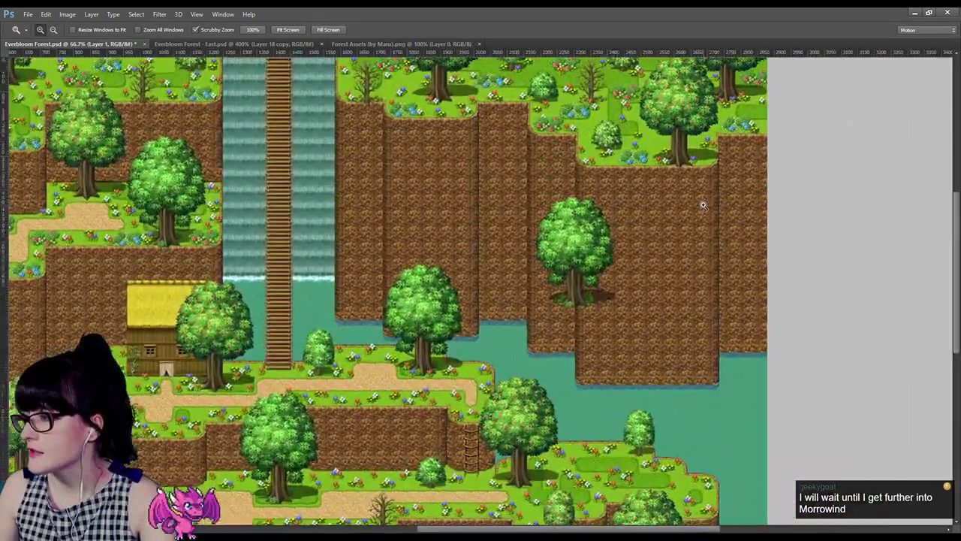
{"action": "left_click", "coordinate": [704, 203]}
{"action": "left_click", "coordinate": [830, 317]}
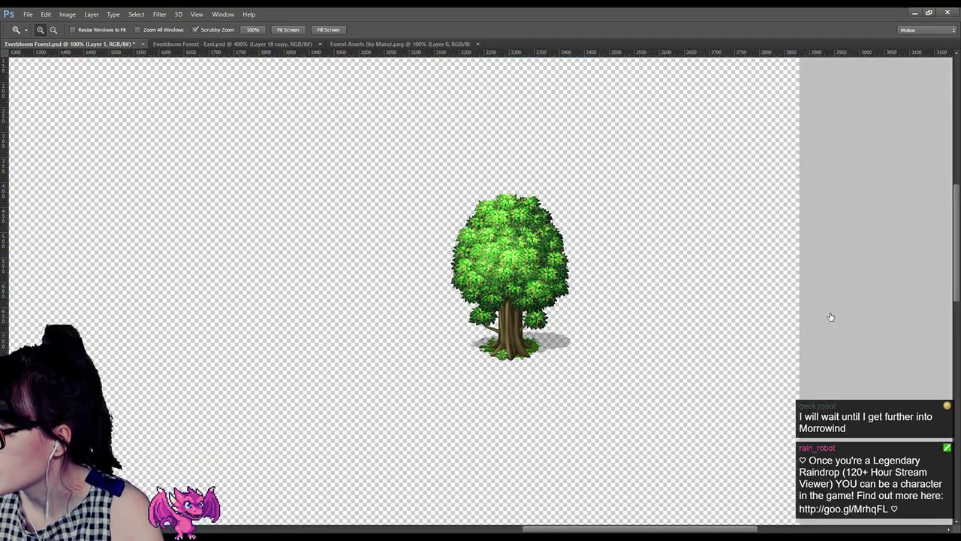
{"action": "left_click", "coordinate": [512, 346], "text": "alt"}
{"action": "left_click", "coordinate": [521, 345]}
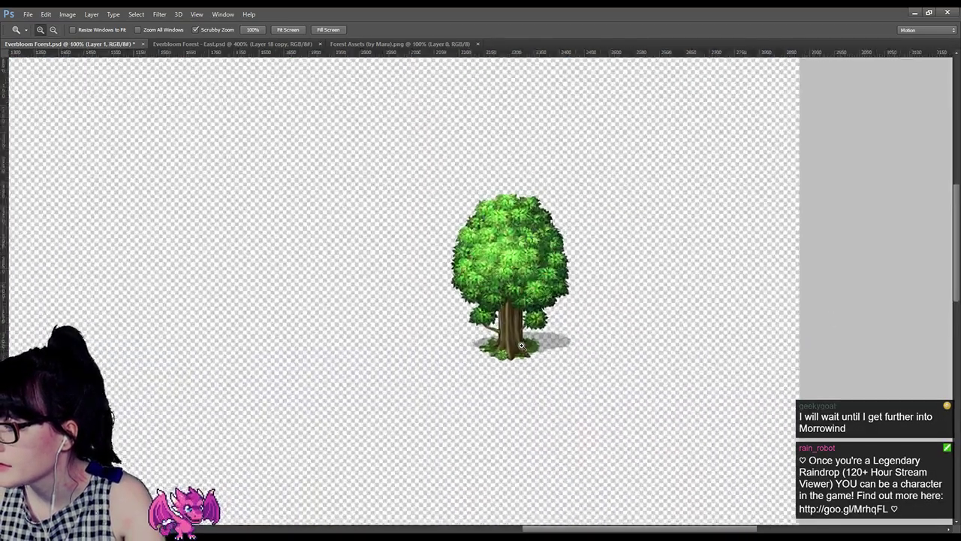
{"action": "left_click", "coordinate": [521, 346]}
{"action": "left_click", "coordinate": [511, 242]}
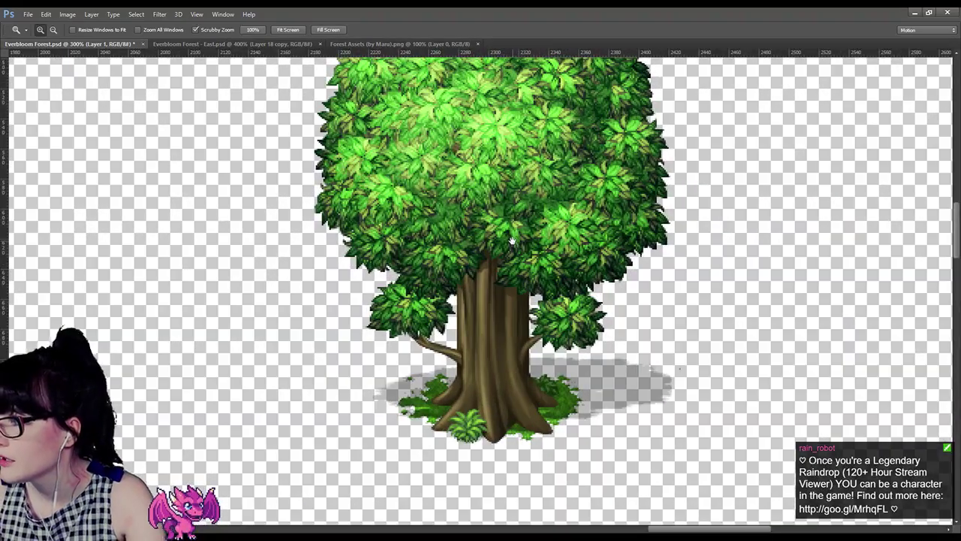
{"action": "left_click", "coordinate": [512, 241], "text": "alt"}
{"action": "left_click", "coordinate": [512, 241], "text": "alt"}
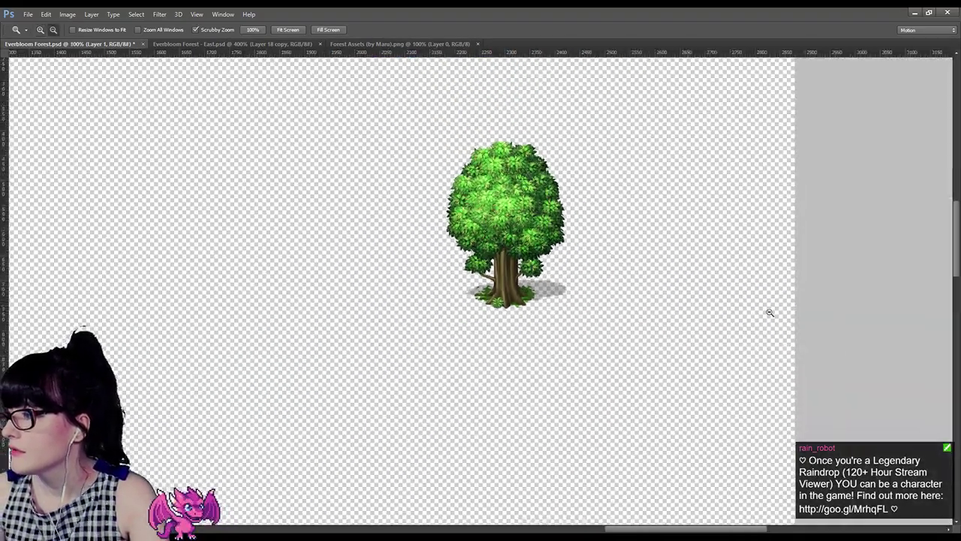
Step: Check single map layers by toggling their visibility, and leave the complete map and the pasted tree shown
{"action": "left_click", "coordinate": [830, 332]}
{"action": "left_click", "coordinate": [830, 332], "text": "alt"}
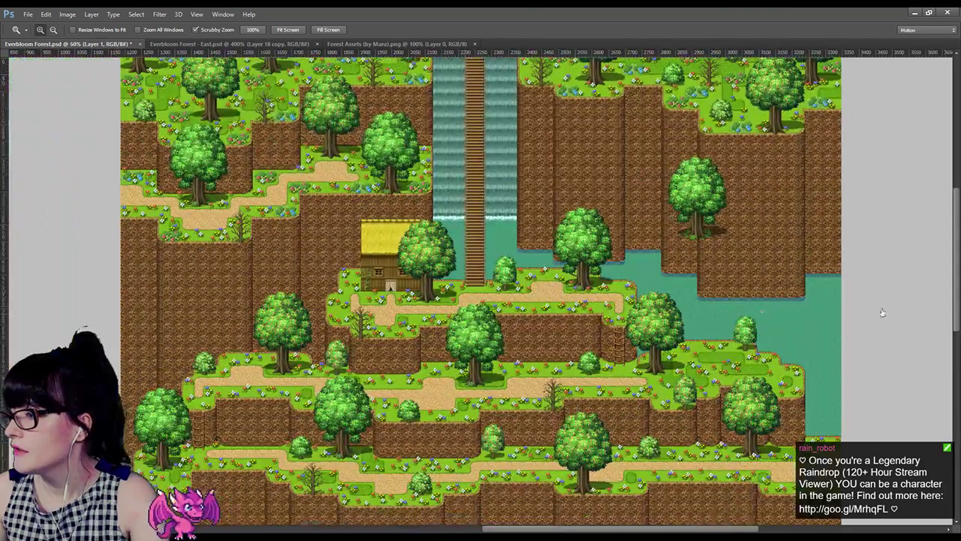
{"action": "left_click", "coordinate": [841, 312], "text": "alt"}
{"action": "left_click", "coordinate": [827, 320]}
{"action": "left_click", "coordinate": [829, 322], "text": "alt"}
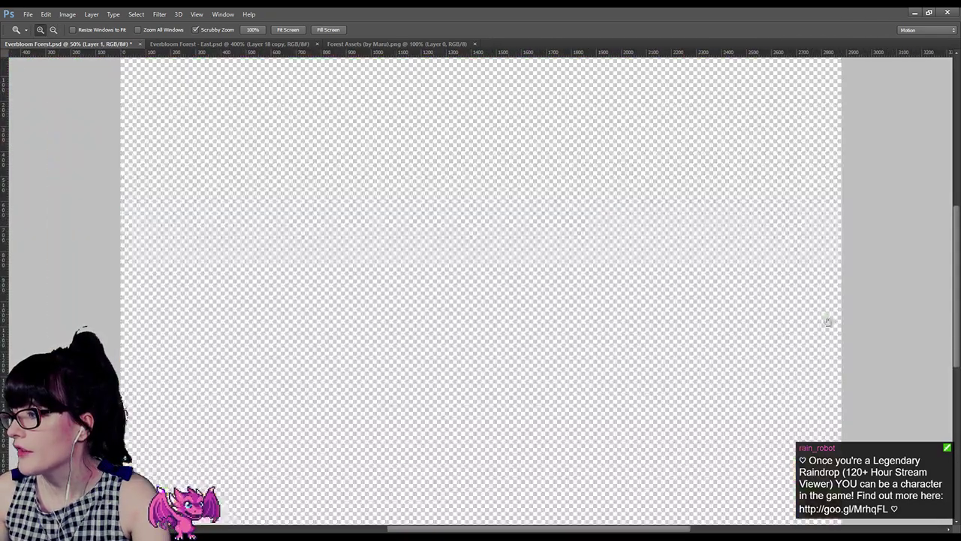
{"action": "left_click", "coordinate": [607, 250], "text": "alt"}
{"action": "left_click", "coordinate": [607, 250]}
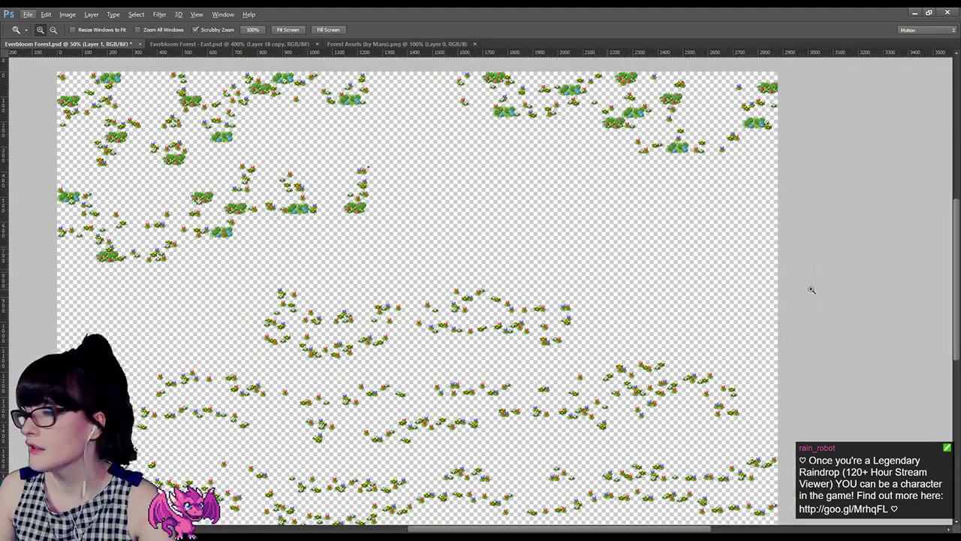
{"action": "left_click", "coordinate": [829, 320], "text": "alt"}
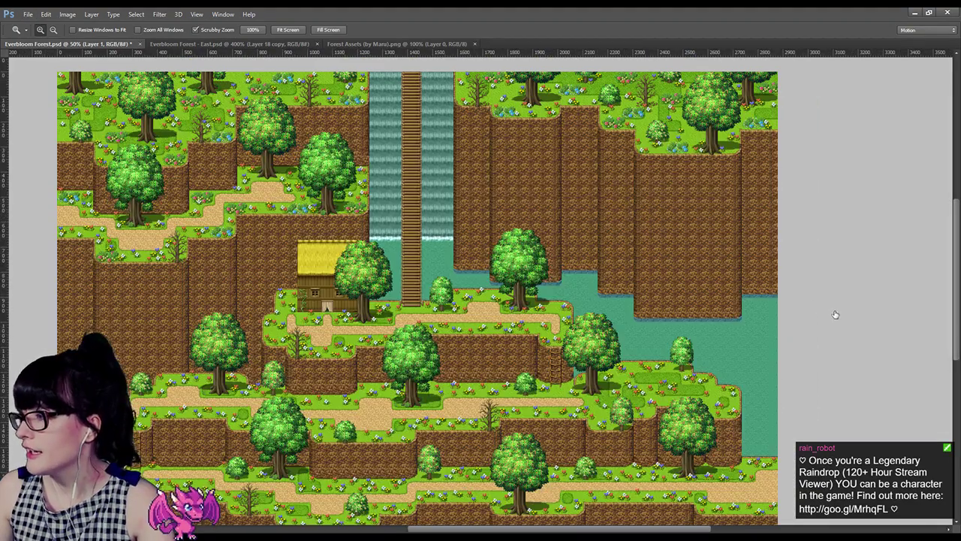
{"action": "left_click", "coordinate": [826, 304]}
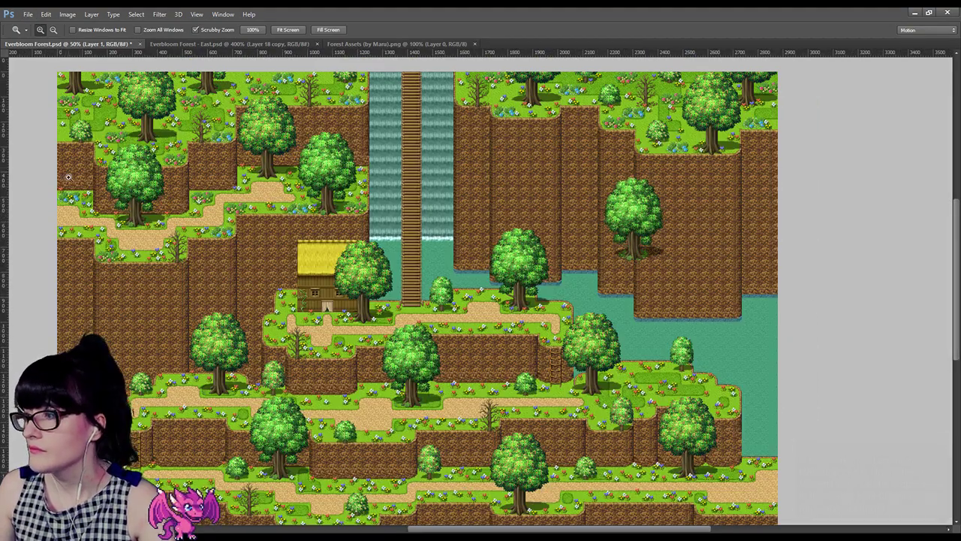
Step: Move the pasted tree over the existing large tree on the grass ledge just east of the waterfall
{"action": "key", "text": "v"}
{"action": "left_click_drag", "start_coordinate": [650, 213], "coordinate": [534, 262]}
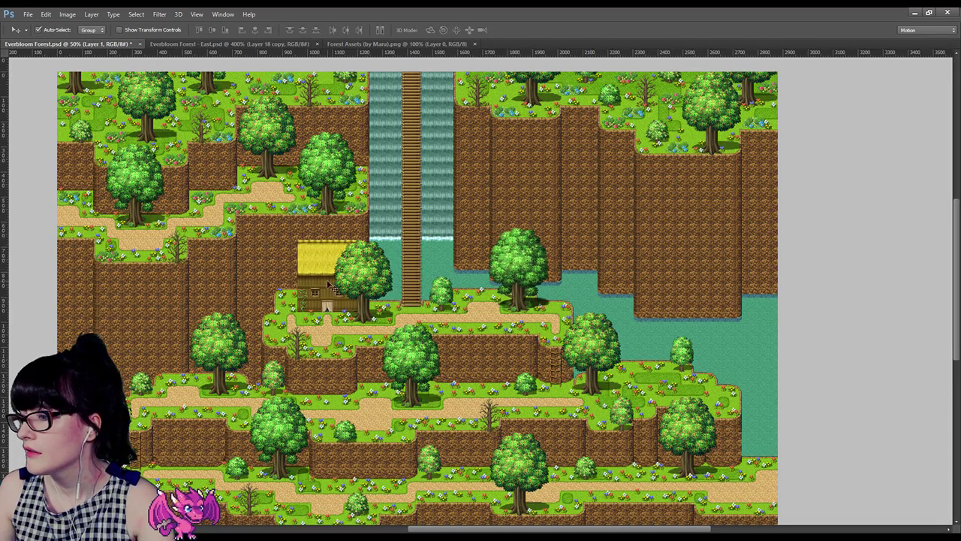
{"action": "key", "text": "z"}
{"action": "left_click", "coordinate": [616, 225], "text": "alt"}
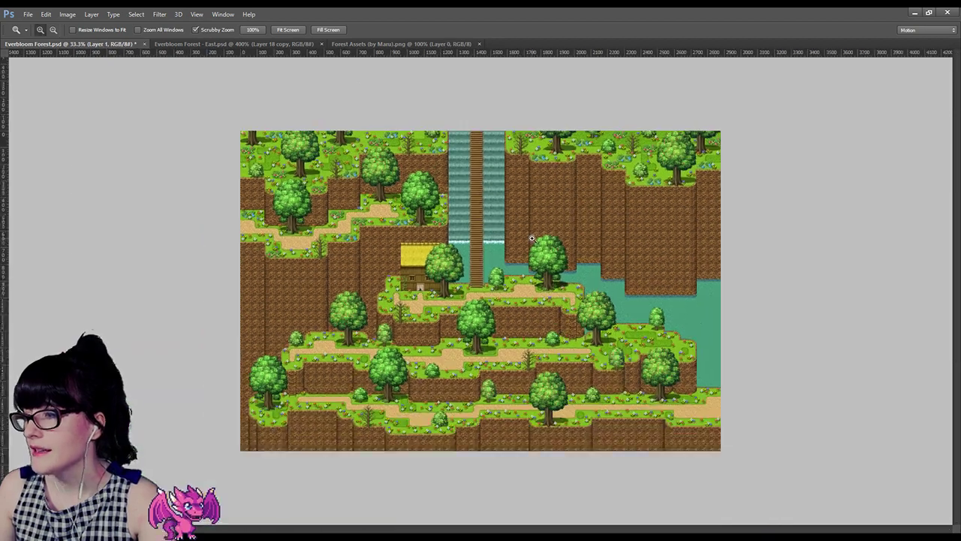
{"action": "left_click", "coordinate": [532, 238]}
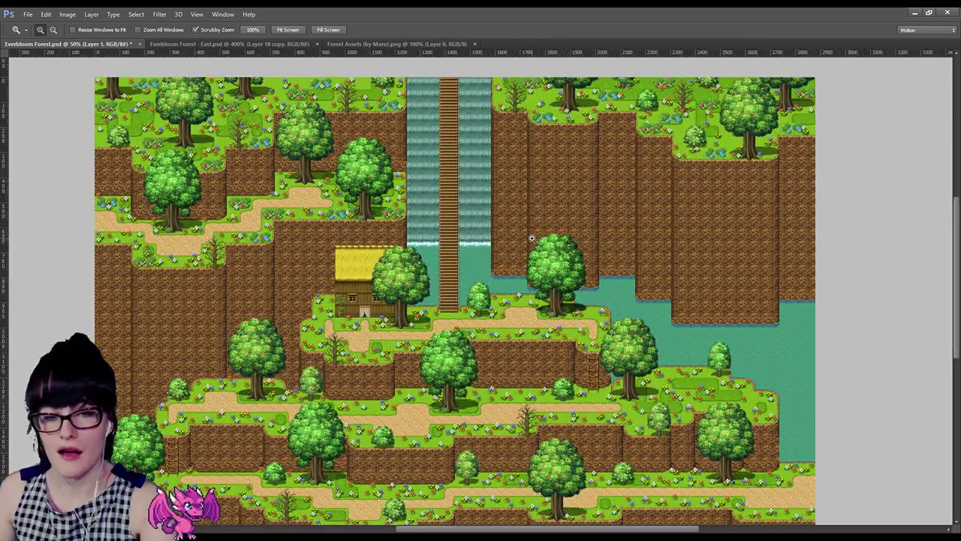
{"action": "left_click", "coordinate": [582, 271], "text": "alt"}
{"action": "left_click", "coordinate": [582, 271]}
{"action": "key", "text": "v"}
{"action": "mouse_move", "coordinate": [548, 259]}
{"action": "left_mouse_down"}
{"action": "mouse_move", "coordinate": [522, 270]}
{"action": "mouse_move", "coordinate": [437, 350]}
{"action": "mouse_move", "coordinate": [484, 350]}
{"action": "mouse_move", "coordinate": [435, 352]}
{"action": "mouse_move", "coordinate": [294, 419]}
{"action": "mouse_move", "coordinate": [687, 436]}
{"action": "mouse_move", "coordinate": [709, 423]}
{"action": "mouse_move", "coordinate": [695, 342]}
{"action": "mouse_move", "coordinate": [433, 350]}
{"action": "mouse_move", "coordinate": [547, 292]}
{"action": "mouse_move", "coordinate": [541, 255]}
{"action": "left_mouse_up"}
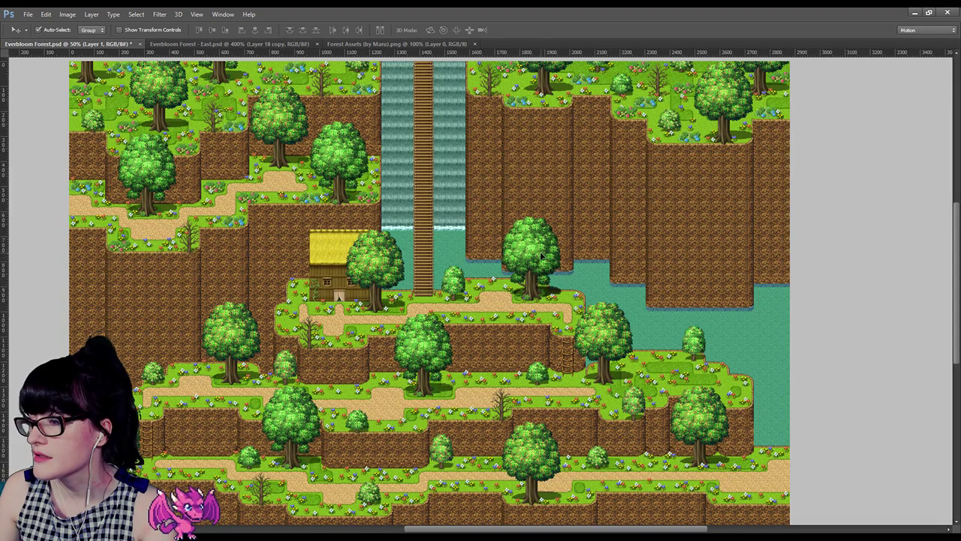
Step: Move the pasted tree off that tree onto the cliff face west of the ladder
{"action": "key", "text": "z"}
{"action": "left_click", "coordinate": [586, 284], "text": "alt"}
{"action": "left_click", "coordinate": [571, 262]}
{"action": "left_click", "coordinate": [571, 262]}
{"action": "left_click", "coordinate": [571, 262]}
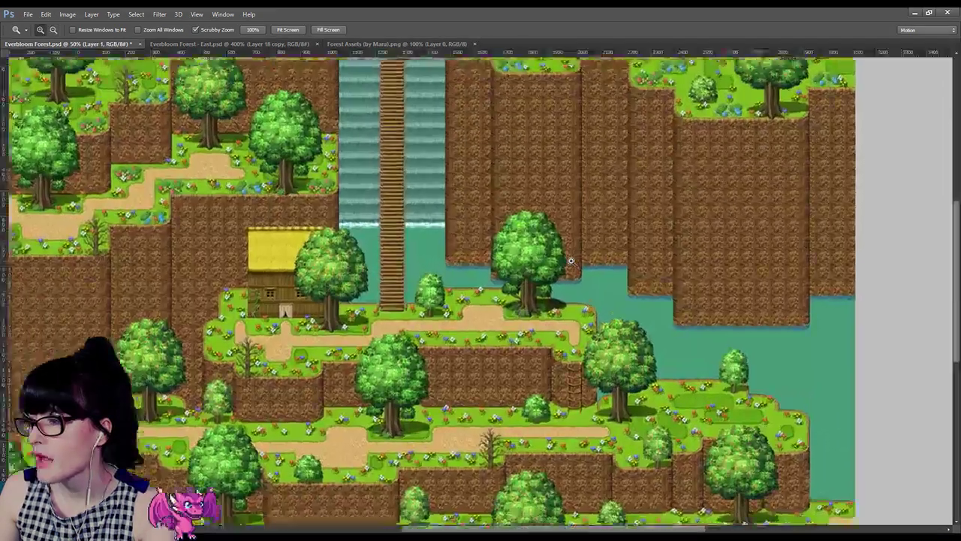
{"action": "key", "text": "v"}
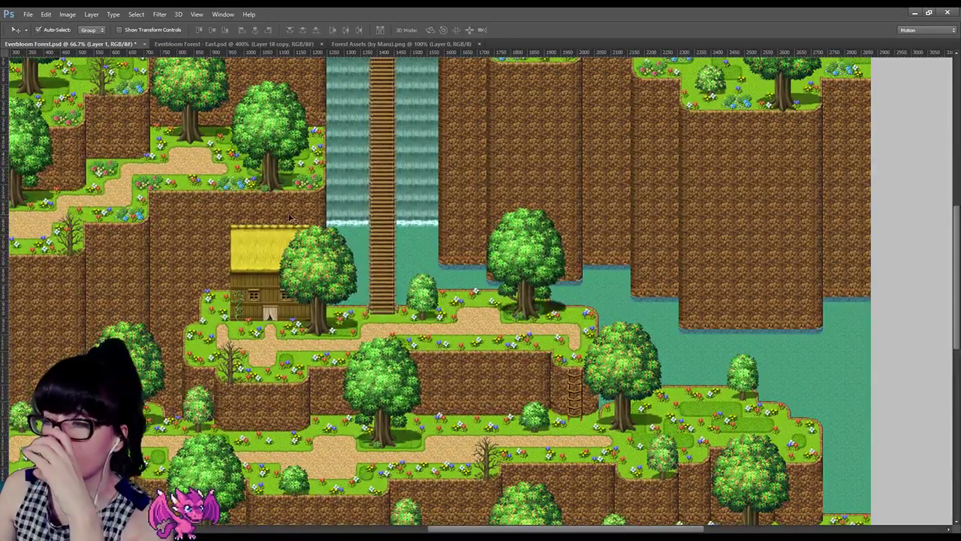
{"action": "left_click_drag", "start_coordinate": [556, 253], "coordinate": [458, 325], "text": "alt"}
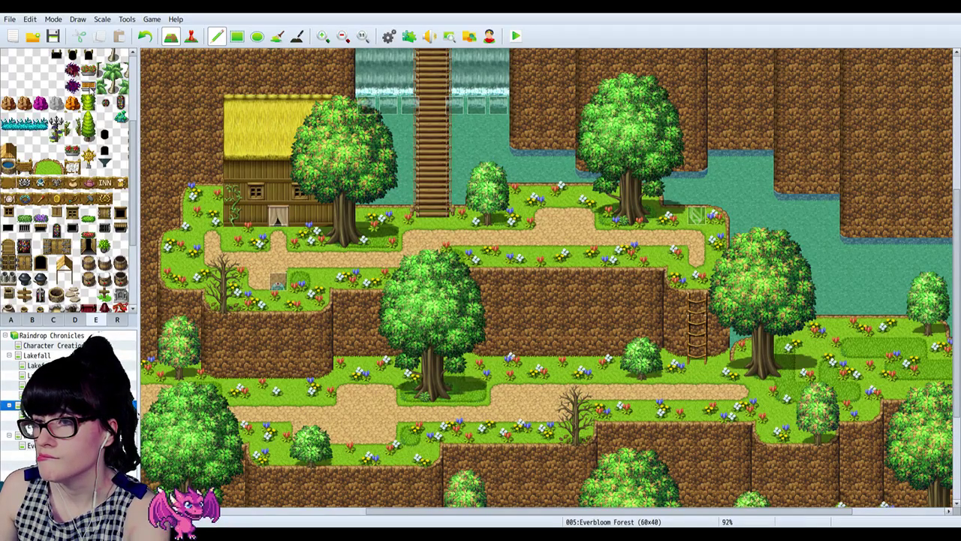
Step: Paint region 1 over the two trunk tiles of the large tree just east of the ladder in RPG Maker
{"action": "scroll", "coordinate": [73, 214], "scroll_direction": "down", "scroll_amount": 2}
{"action": "scroll", "coordinate": [73, 214], "scroll_direction": "down", "scroll_amount": 4}
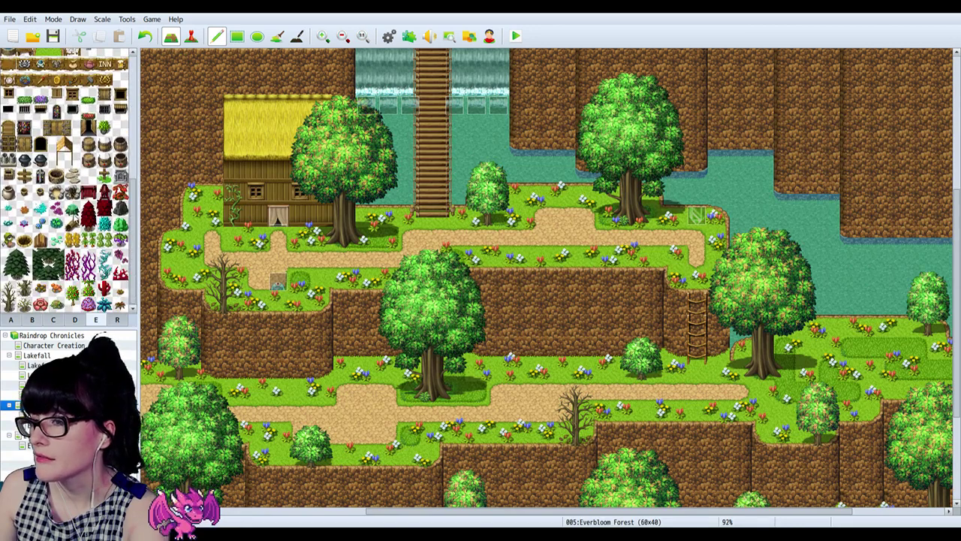
{"action": "scroll", "coordinate": [75, 226], "scroll_direction": "up", "scroll_amount": 8}
{"action": "left_click", "coordinate": [52, 320]}
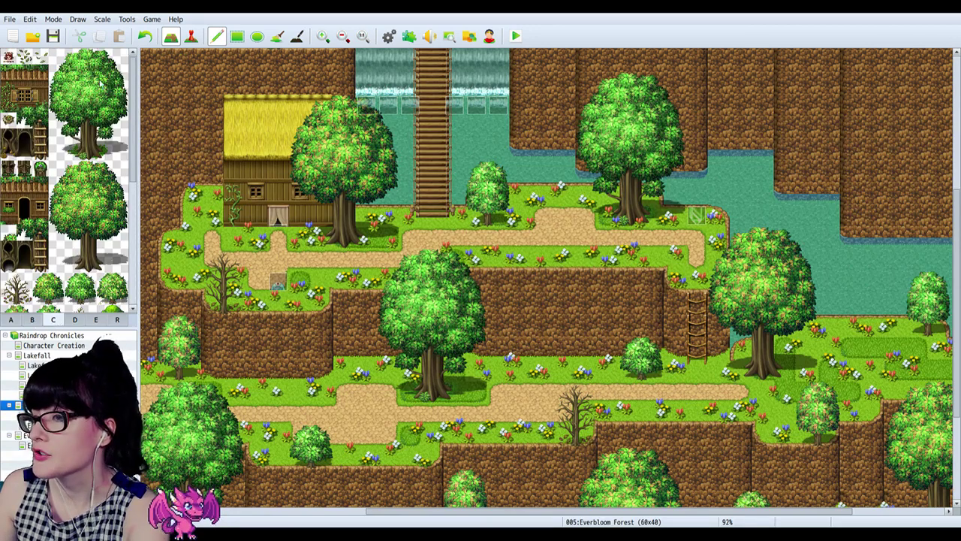
{"action": "key", "text": "F7"}
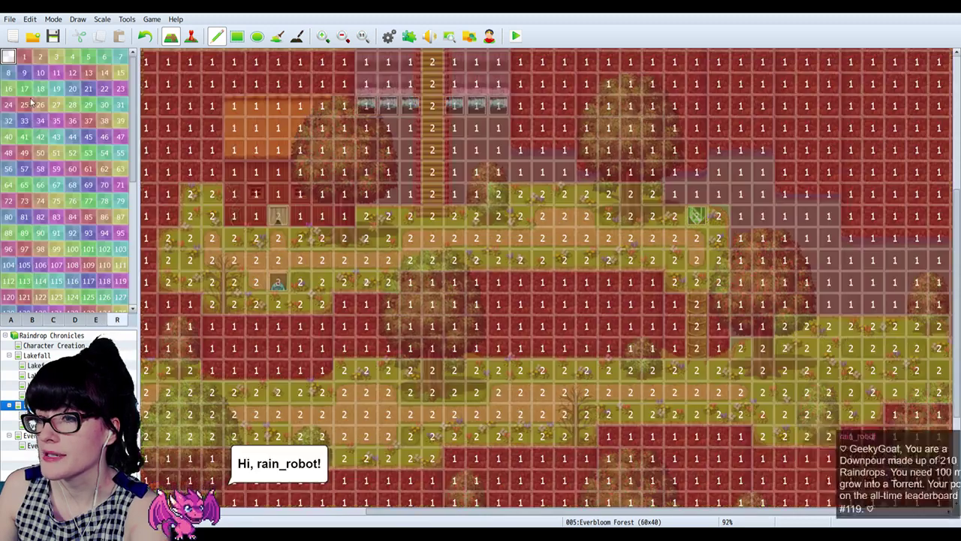
{"action": "left_click", "coordinate": [24, 57]}
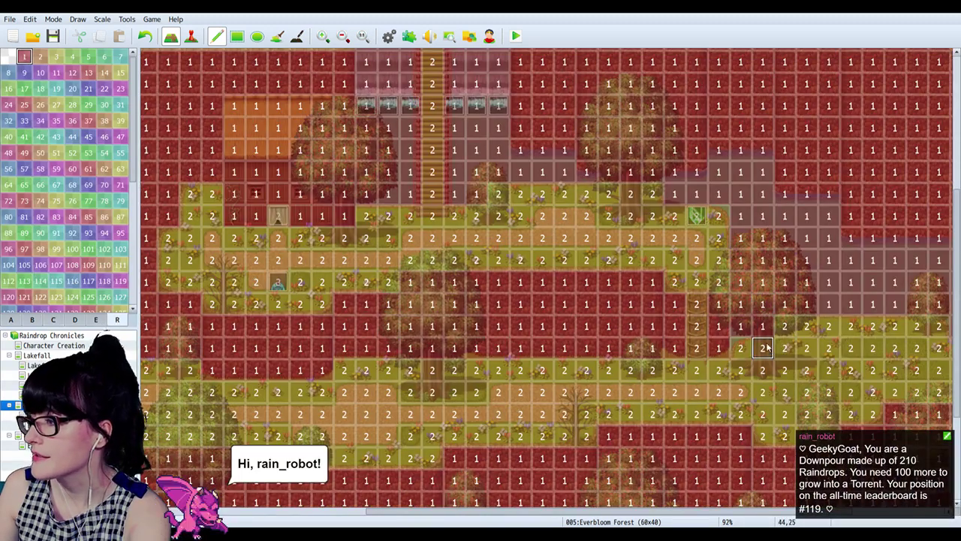
{"action": "left_click_drag", "start_coordinate": [763, 349], "coordinate": [765, 368]}
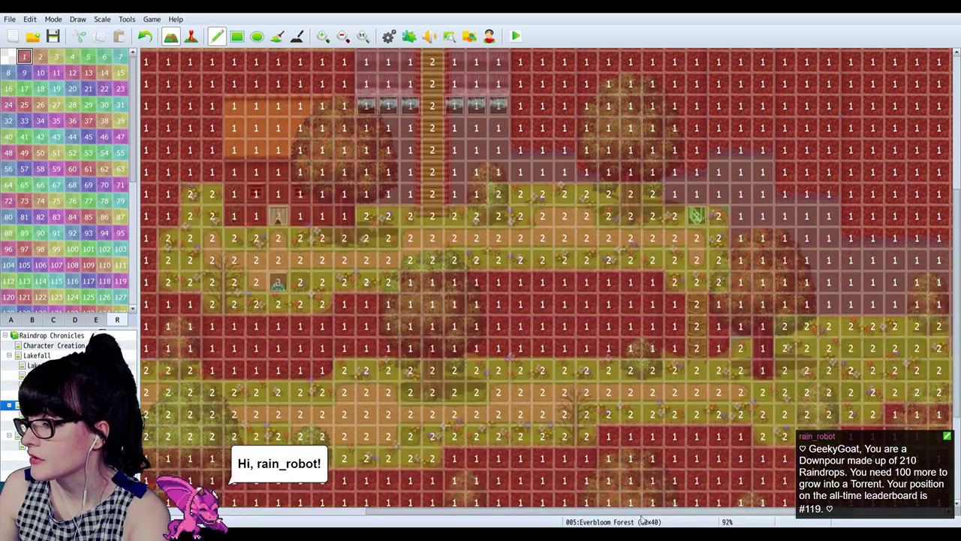
Step: Paint region 1 over the trunk tiles of the large tree below the bridge and the one on the terrace southwest of the house
{"action": "left_click_drag", "start_coordinate": [645, 512], "coordinate": [729, 518]}
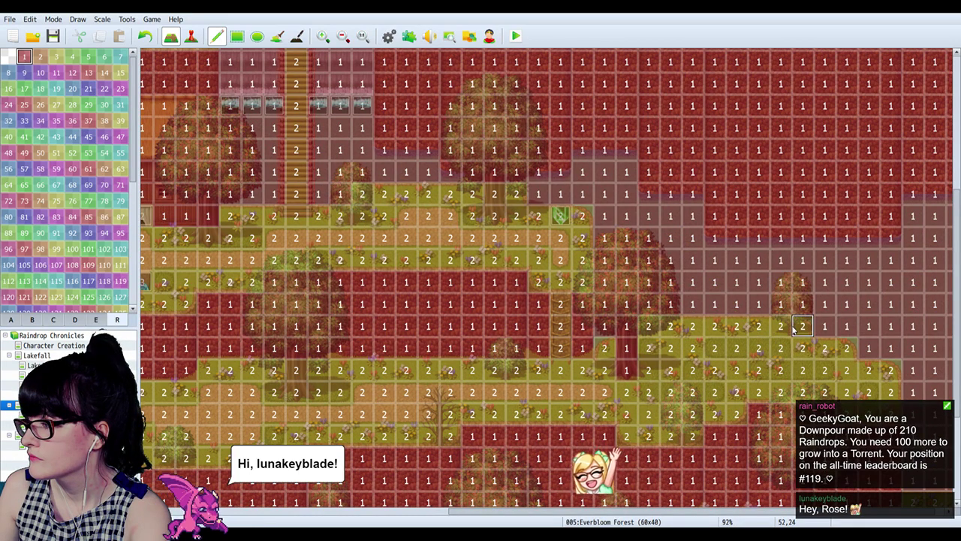
{"action": "left_click_drag", "start_coordinate": [639, 513], "coordinate": [474, 510]}
{"action": "left_click", "coordinate": [558, 371]}
{"action": "left_click", "coordinate": [563, 392]}
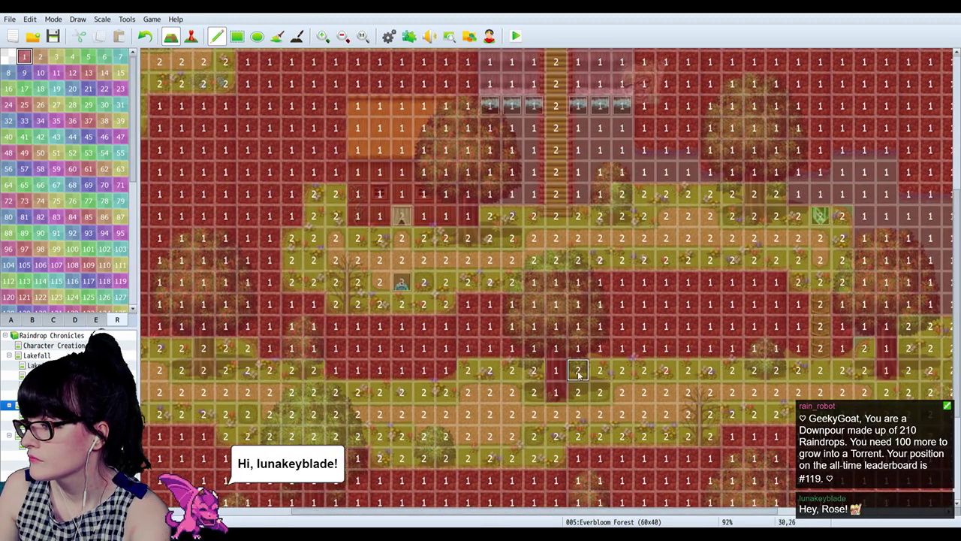
{"action": "left_click_drag", "start_coordinate": [585, 511], "coordinate": [432, 502]}
{"action": "left_click", "coordinate": [438, 347]}
{"action": "left_click", "coordinate": [438, 370]}
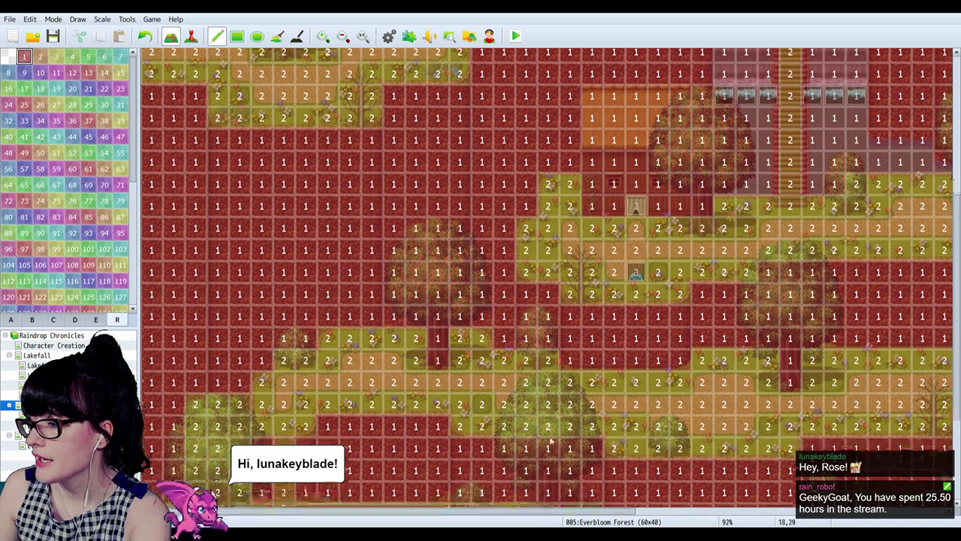
Step: Paint region 1 over the trunk and lowest crown row of the large tree in the map's southwest corner
{"action": "scroll", "coordinate": [527, 369], "scroll_direction": "down", "scroll_amount": 3}
{"action": "left_click", "coordinate": [217, 384]}
{"action": "left_click", "coordinate": [217, 405]}
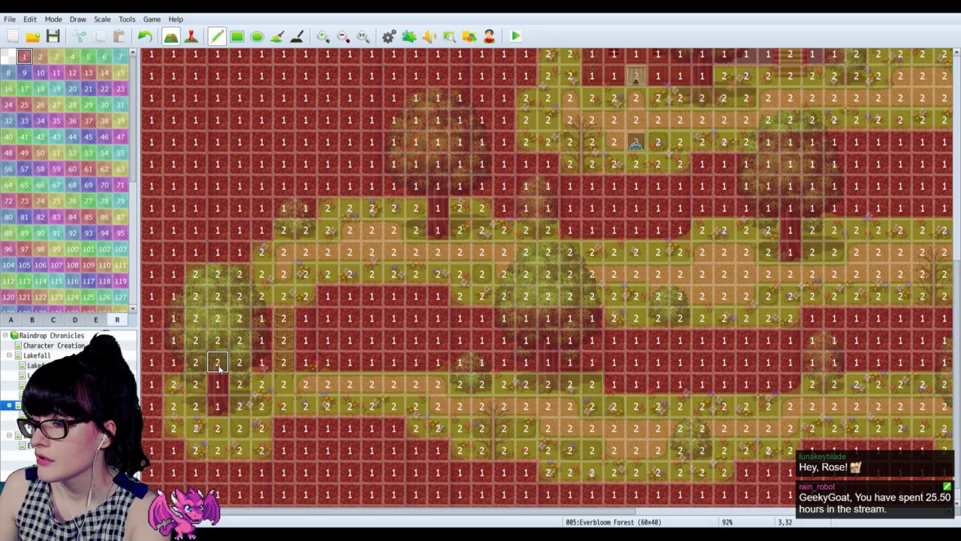
{"action": "left_click", "coordinate": [218, 362]}
{"action": "left_click", "coordinate": [238, 362]}
{"action": "left_click", "coordinate": [195, 362]}
Step: Fill the rest of the southwest tree's crown, three by four tiles, with a rectangle of region 1
{"action": "left_click", "coordinate": [212, 275]}
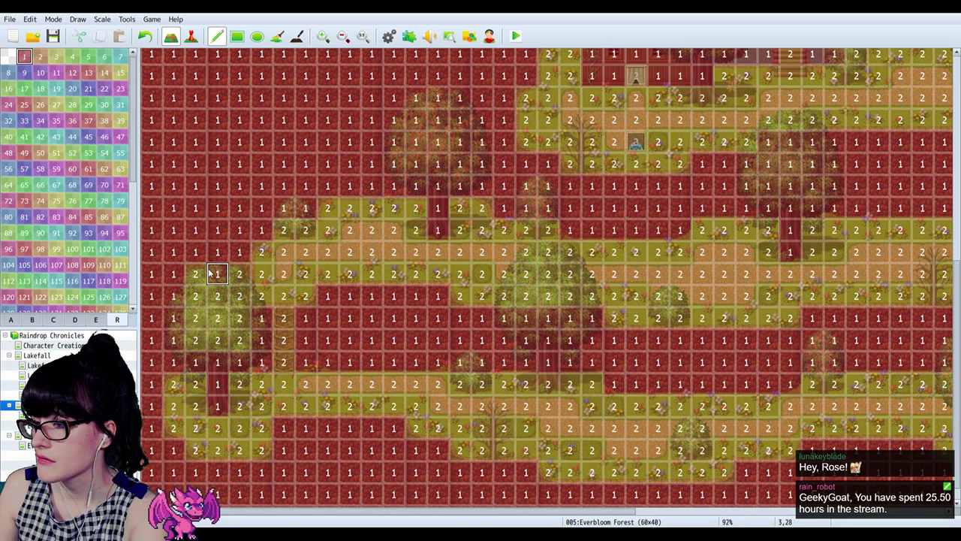
{"action": "key", "text": "ctrl+z"}
{"action": "left_click", "coordinate": [237, 36]}
{"action": "left_click_drag", "start_coordinate": [195, 274], "coordinate": [239, 341]}
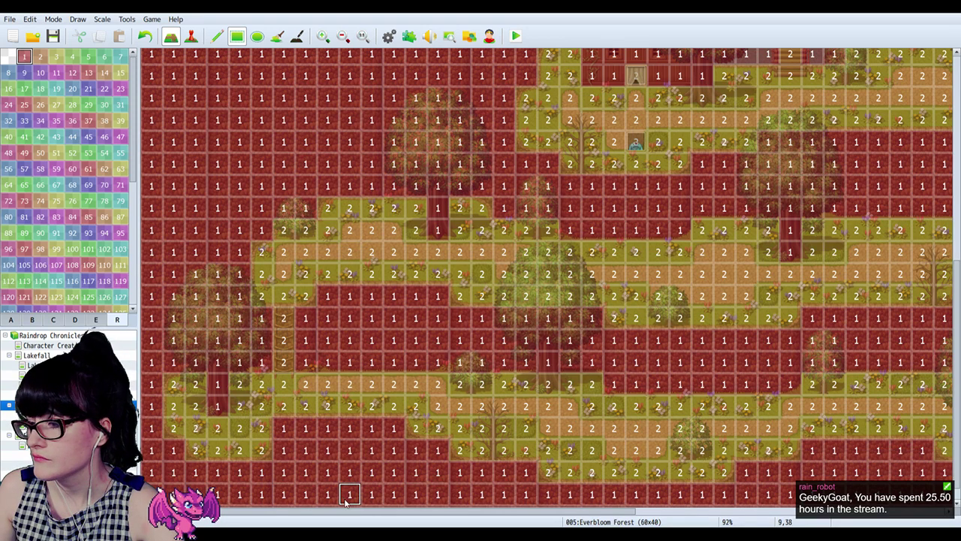
{"action": "left_click_drag", "start_coordinate": [349, 512], "coordinate": [650, 525]}
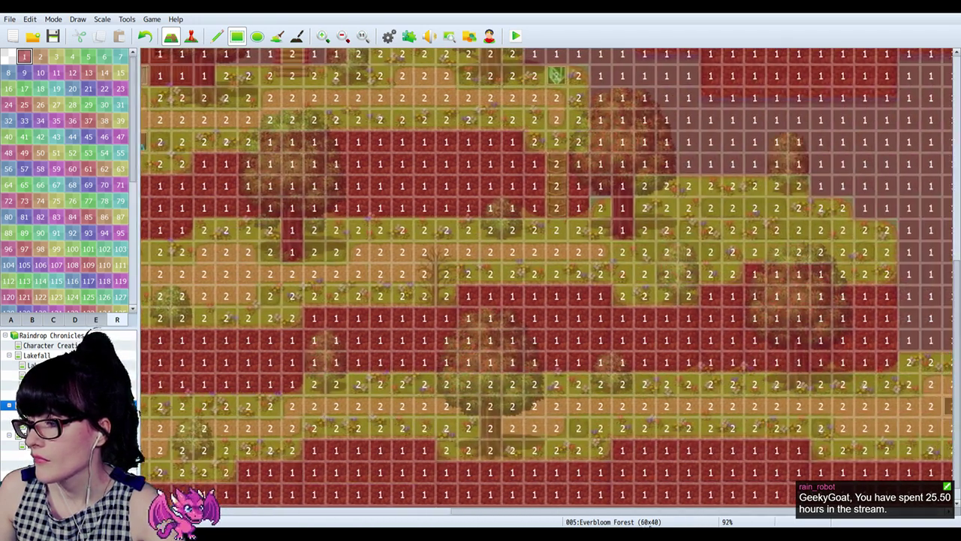
{"action": "scroll", "coordinate": [754, 319], "scroll_direction": "up", "scroll_amount": 3}
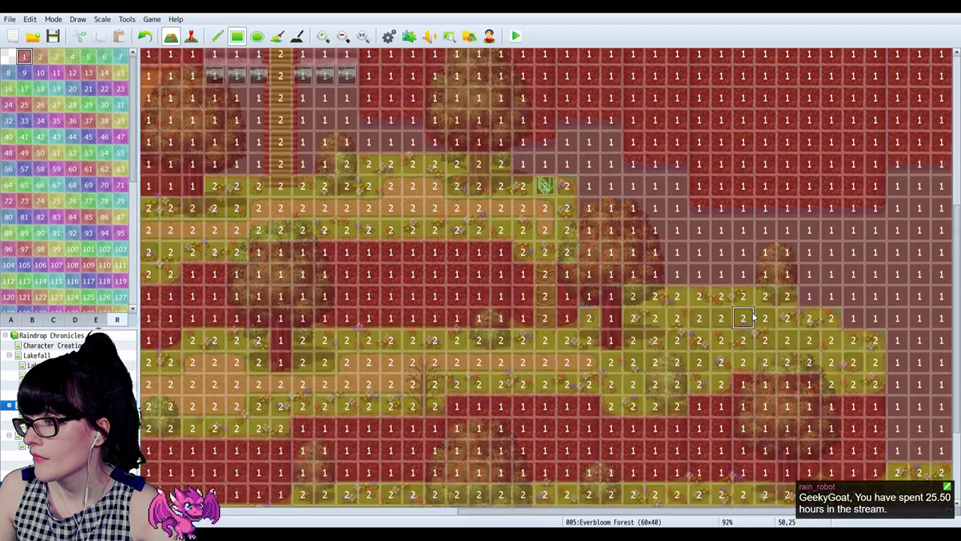
{"action": "scroll", "coordinate": [754, 320], "scroll_direction": "up", "scroll_amount": 2}
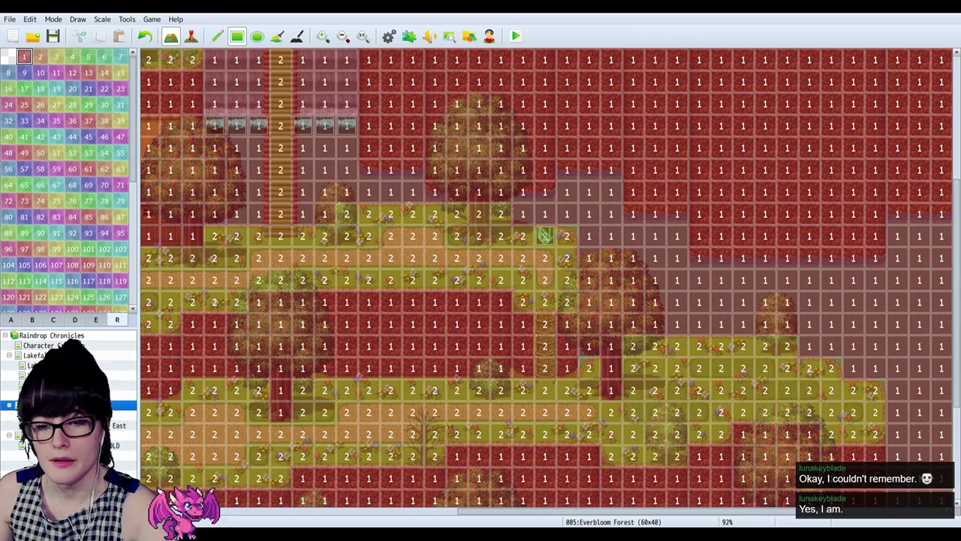
Step: Switch to Photoshop and move the pasted tree over the large tree on the southwestern terrace
{"action": "key", "text": "alt+Tab"}
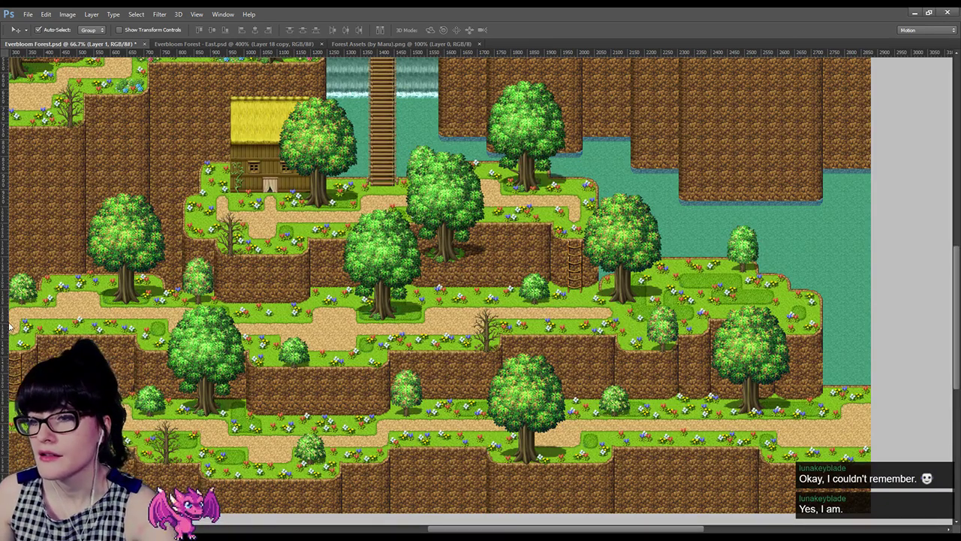
{"action": "key", "text": "z"}
{"action": "scroll", "coordinate": [584, 207], "scroll_direction": "up", "scroll_amount": 1}
{"action": "scroll", "coordinate": [564, 211], "scroll_direction": "down", "scroll_amount": 1}
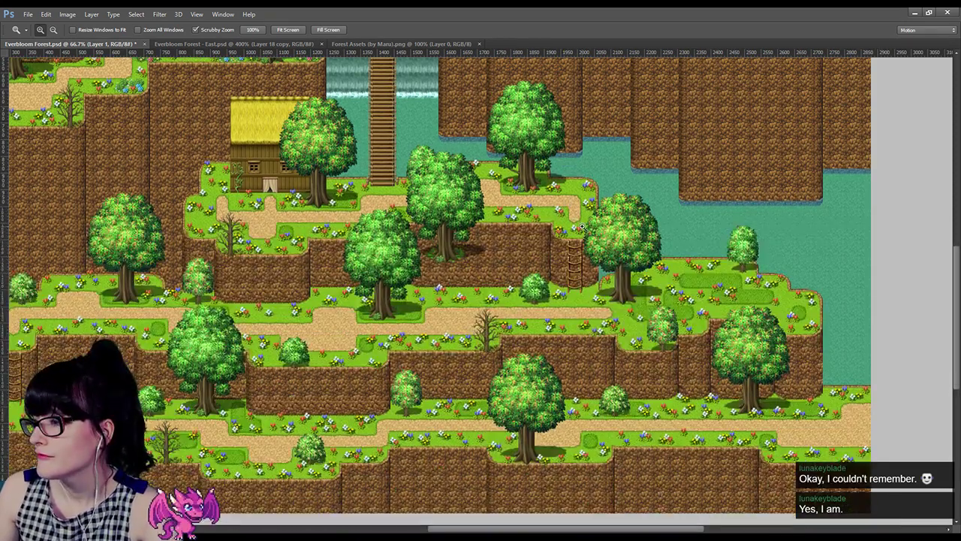
{"action": "key", "text": "v"}
{"action": "left_click_drag", "start_coordinate": [439, 194], "coordinate": [631, 405]}
{"action": "left_click_drag", "start_coordinate": [634, 437], "coordinate": [205, 366]}
Step: Examine up close how the pasted tree's crown and trunk fit over the terrace tree beneath it
{"action": "key", "text": "z"}
{"action": "left_click", "coordinate": [299, 434], "text": "alt"}
{"action": "left_click_drag", "start_coordinate": [298, 434], "coordinate": [862, 293]}
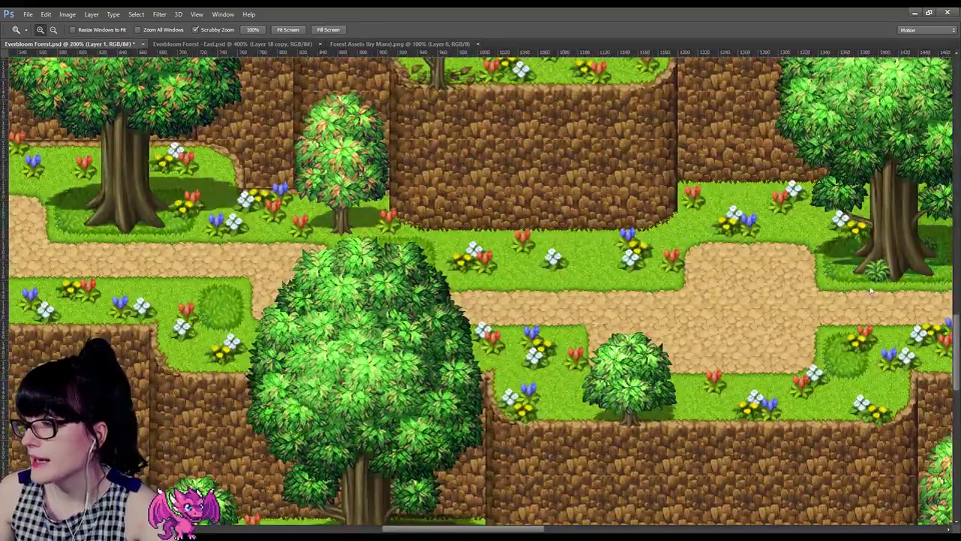
{"action": "scroll", "coordinate": [361, 308], "scroll_direction": "down", "scroll_amount": 1}
{"action": "left_click", "coordinate": [354, 316], "text": "alt"}
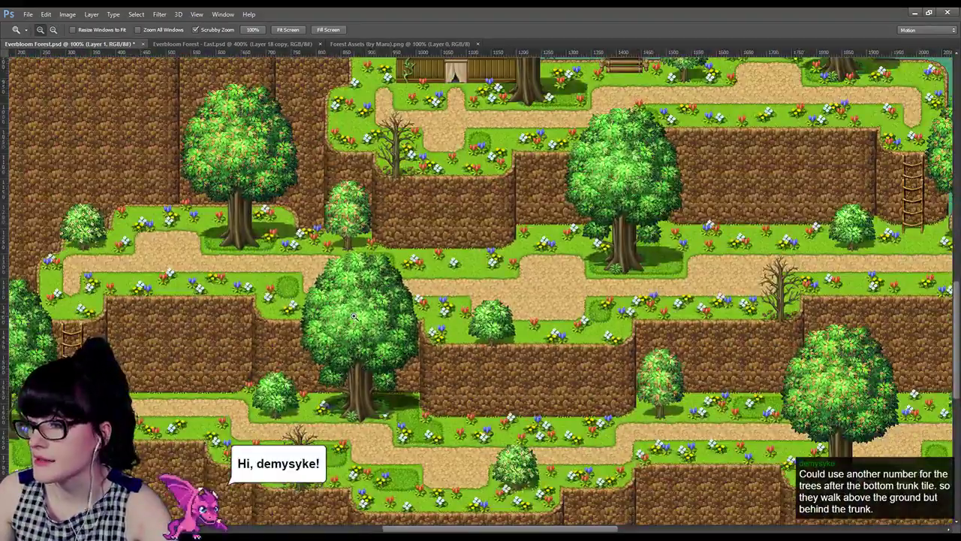
{"action": "left_click", "coordinate": [354, 317], "text": "alt"}
{"action": "left_click_drag", "start_coordinate": [354, 314], "coordinate": [384, 260]}
{"action": "key", "text": "v"}
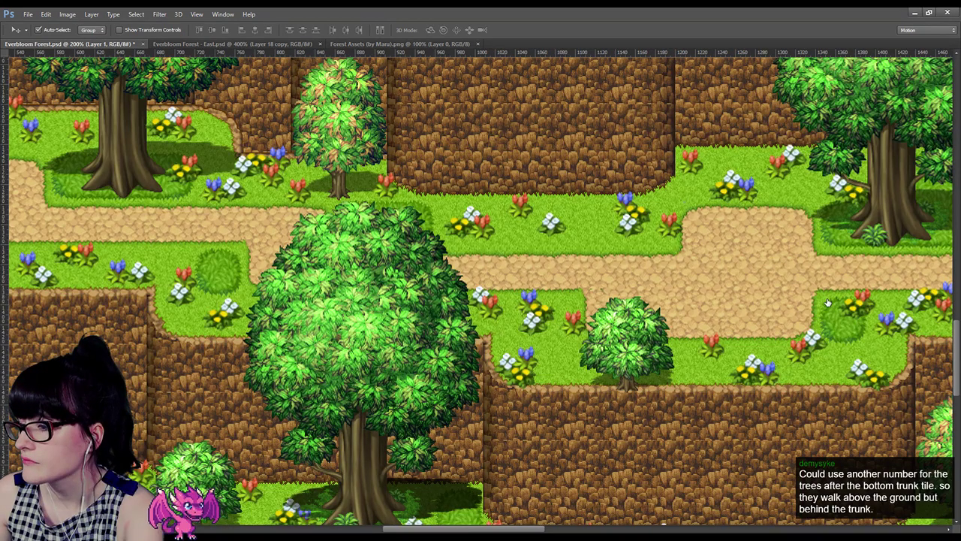
Step: Hide the map layers to isolate the pasted tree at its new place on the terrace
{"action": "left_click", "coordinate": [826, 324]}
{"action": "left_click", "coordinate": [831, 332]}
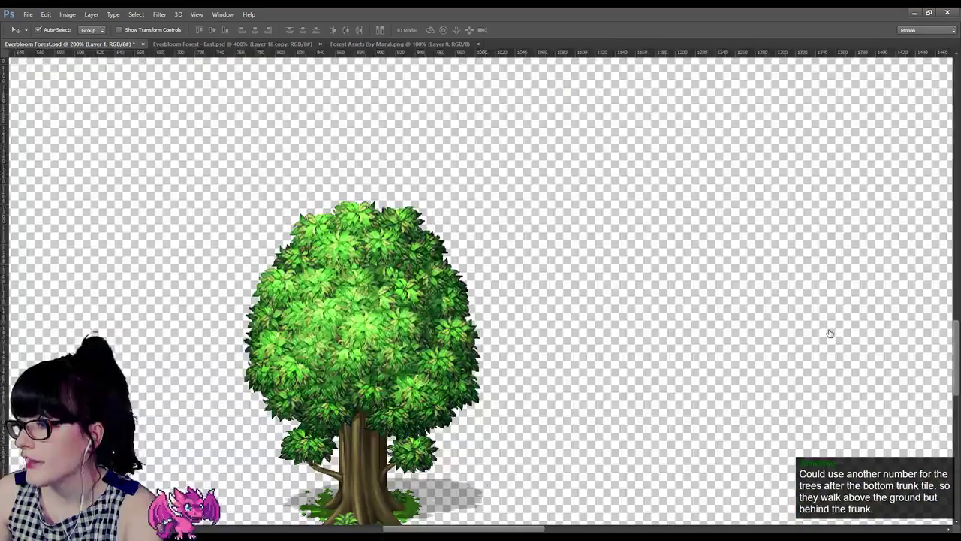
{"action": "key", "text": "z"}
{"action": "left_click", "coordinate": [442, 218], "text": "alt"}
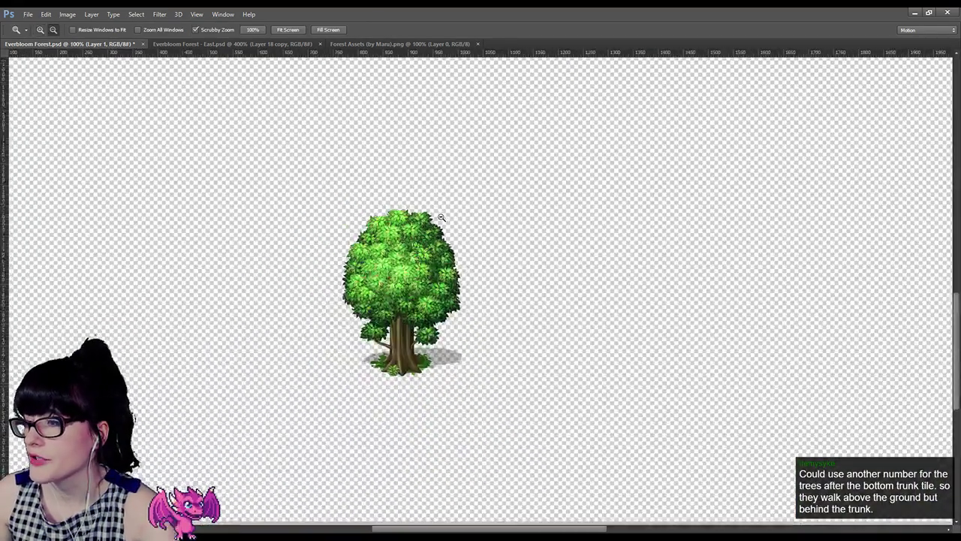
{"action": "left_click", "coordinate": [441, 217], "text": "alt"}
{"action": "scroll", "coordinate": [595, 309], "scroll_direction": "up", "scroll_amount": 1}
{"action": "scroll", "coordinate": [596, 309], "scroll_direction": "up", "scroll_amount": 1}
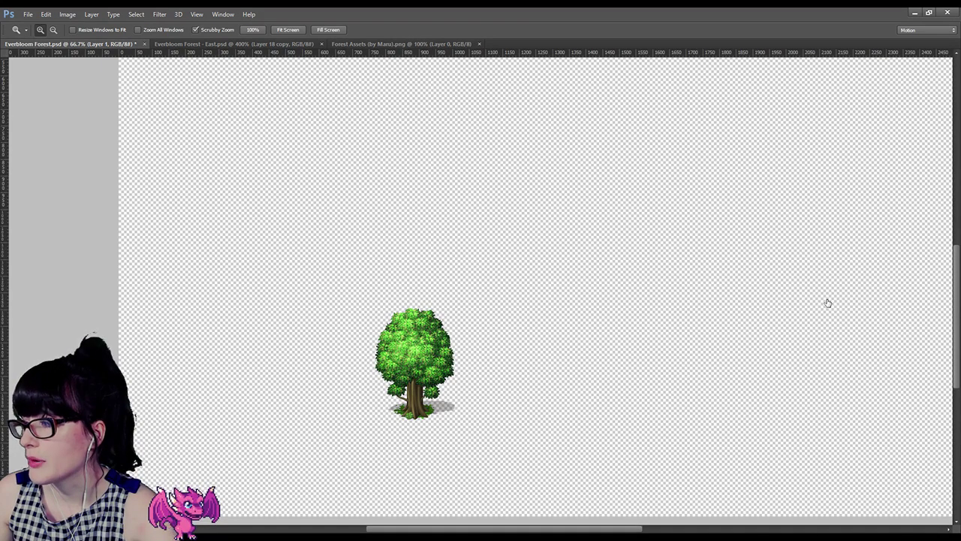
Step: Show the terrain, water, house and tree layers again, leaving the flower layer hidden
{"action": "left_click", "coordinate": [827, 302]}
{"action": "left_click", "coordinate": [828, 303]}
{"action": "left_click", "coordinate": [833, 320]}
{"action": "left_click", "coordinate": [832, 319]}
{"action": "left_click", "coordinate": [836, 333]}
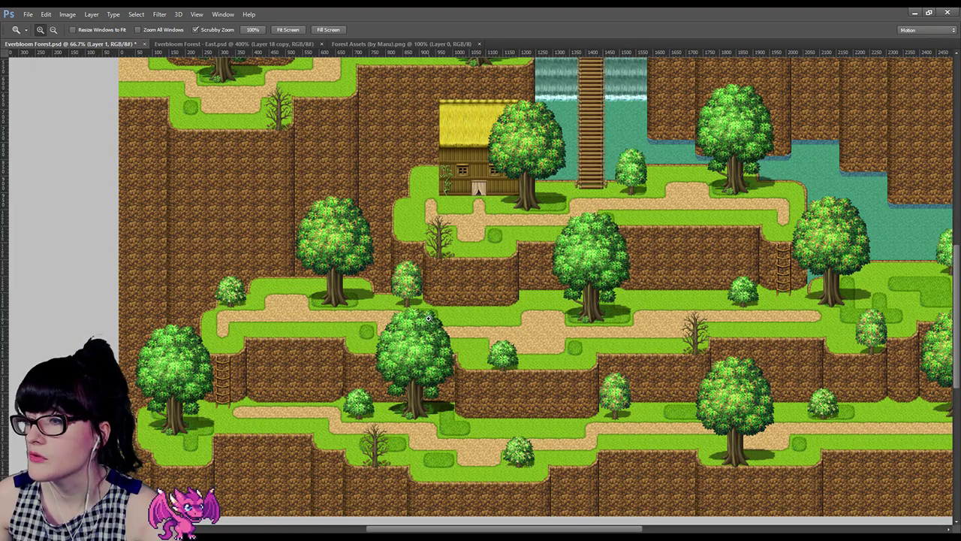
Step: Examine how the pasted tree on the southwestern terrace fits in with the surrounding map, from an overview and up close
{"action": "left_click", "coordinate": [444, 352], "text": "alt"}
{"action": "left_click", "coordinate": [380, 403]}
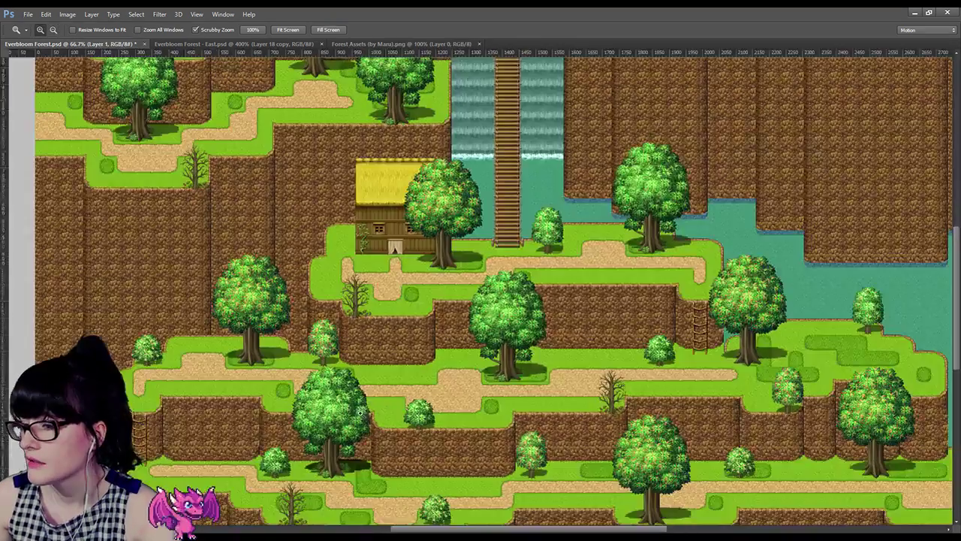
{"action": "left_click", "coordinate": [380, 402]}
{"action": "scroll", "coordinate": [401, 488], "scroll_direction": "down", "scroll_amount": 2}
{"action": "scroll", "coordinate": [829, 319], "scroll_direction": "left", "scroll_amount": 3}
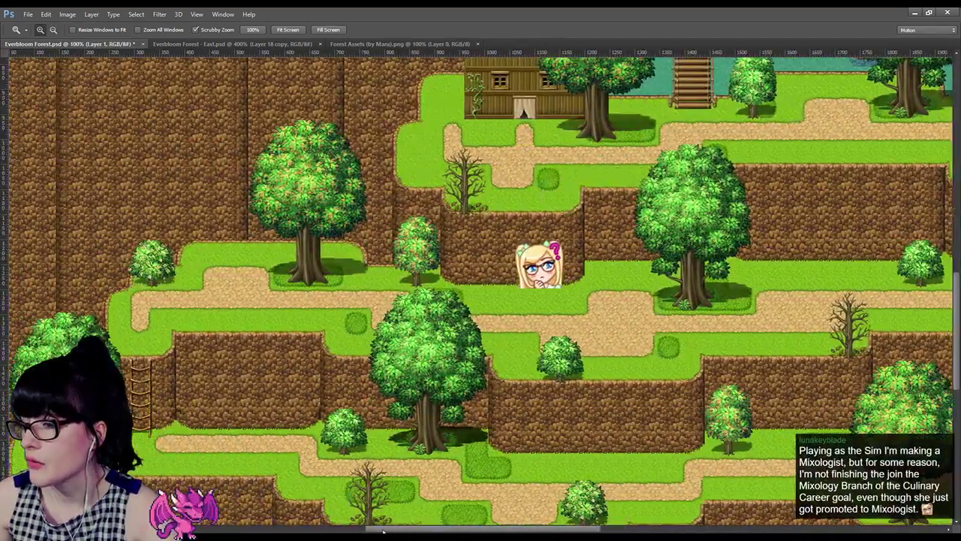
Step: Compare the pasted tree with the full map by isolating it and restoring the other layers
{"action": "left_click", "coordinate": [829, 318]}
{"action": "left_click", "coordinate": [829, 318]}
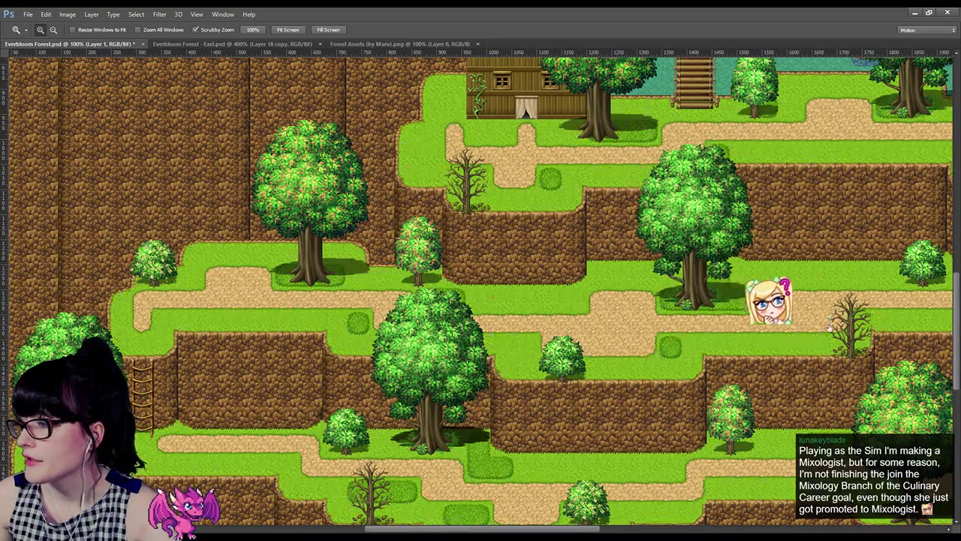
{"action": "left_click", "coordinate": [826, 333], "text": "alt"}
{"action": "left_click", "coordinate": [827, 333], "text": "alt"}
{"action": "left_click", "coordinate": [830, 323]}
{"action": "left_click", "coordinate": [830, 323]}
{"action": "left_click", "coordinate": [831, 323]}
{"action": "left_click", "coordinate": [830, 322]}
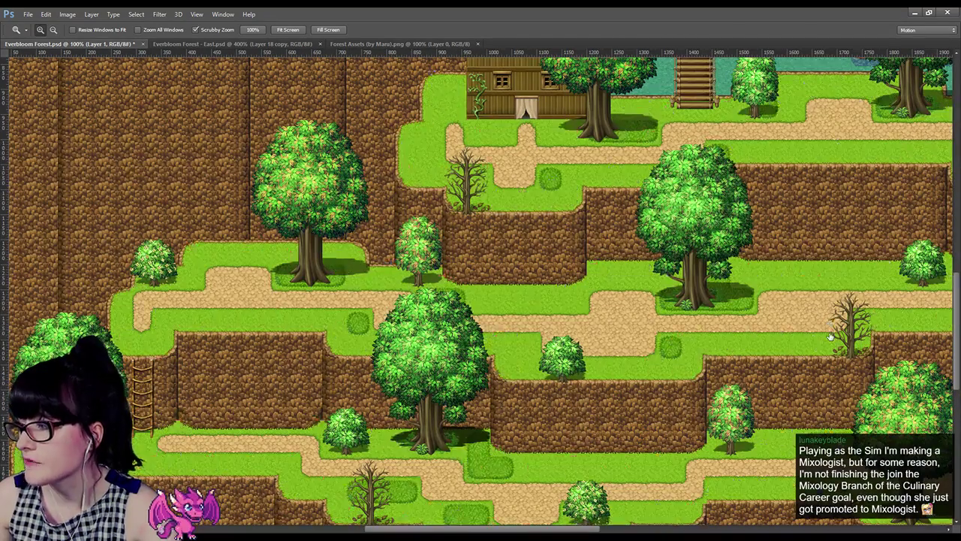
{"action": "left_click", "coordinate": [832, 334], "text": "alt"}
{"action": "scroll", "coordinate": [425, 324], "scroll_direction": "down", "scroll_amount": 1}
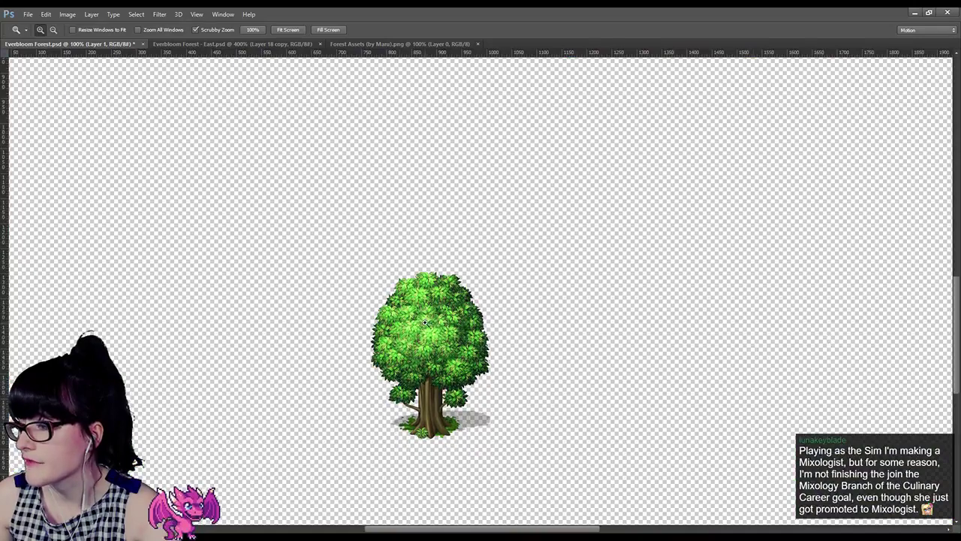
{"action": "left_click", "coordinate": [829, 337], "text": "alt"}
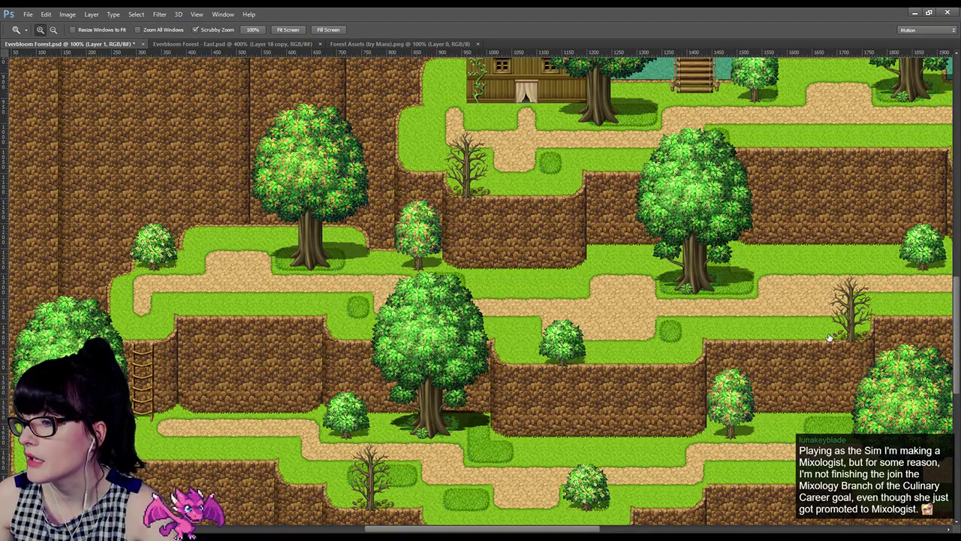
Step: Save the forest map with the pasted tree in place on the southwestern terrace
{"action": "scroll", "coordinate": [251, 381], "scroll_direction": "down", "scroll_amount": 1}
{"action": "scroll", "coordinate": [251, 381], "scroll_direction": "down", "scroll_amount": 6}
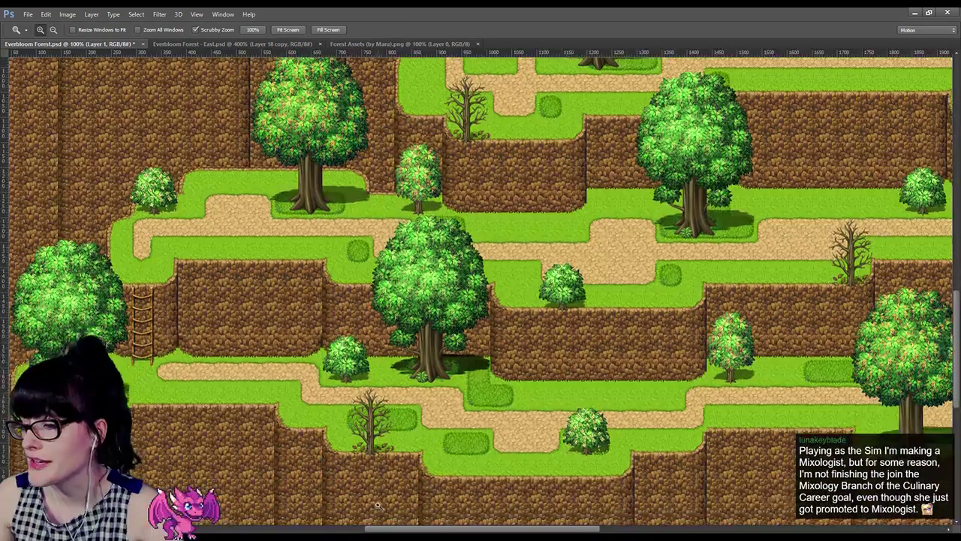
{"action": "left_click_drag", "start_coordinate": [386, 529], "coordinate": [365, 528]}
{"action": "key", "text": "ctrl+s"}
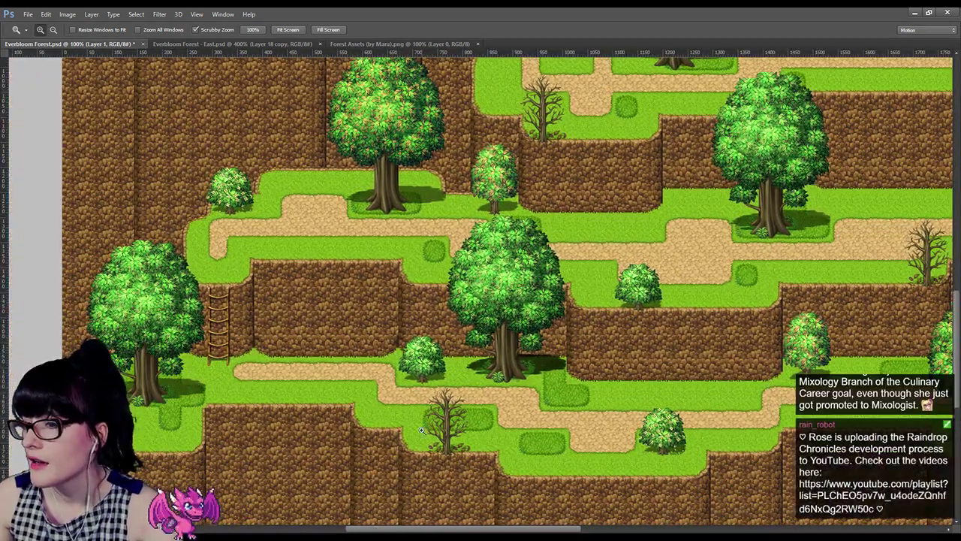
Step: Duplicate the pasted tree and place the copy over the westernmost large tree beside the ladder
{"action": "key", "text": "v"}
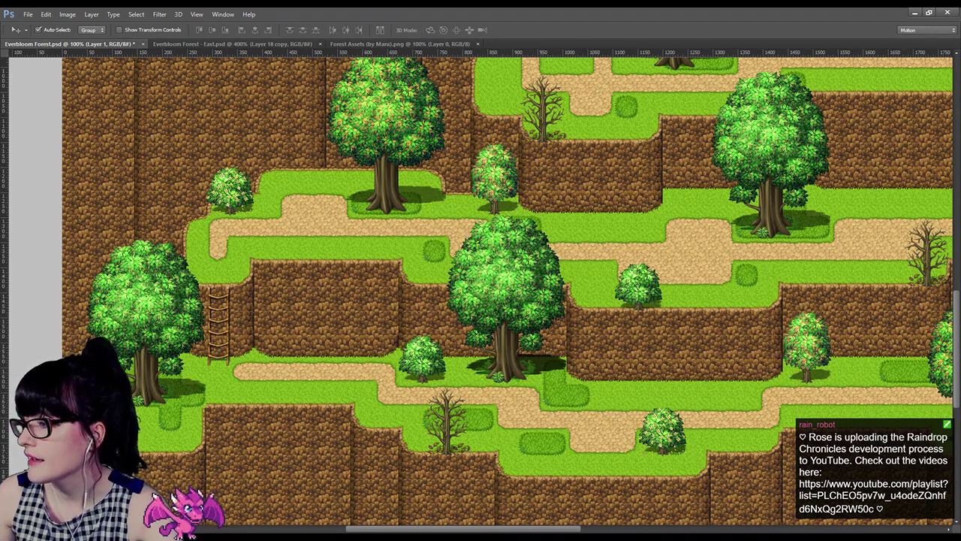
{"action": "mouse_move", "coordinate": [186, 297]}
{"action": "left_mouse_down", "text": "alt"}
{"action": "mouse_move", "coordinate": [284, 297]}
{"action": "mouse_move", "coordinate": [175, 296]}
{"action": "mouse_move", "coordinate": [185, 293]}
{"action": "left_mouse_up", "text": "alt"}
{"action": "key", "text": "z"}
{"action": "left_click", "coordinate": [186, 294], "text": "alt"}
{"action": "left_click", "coordinate": [181, 286]}
{"action": "left_click", "coordinate": [179, 285]}
{"action": "key", "text": "v"}
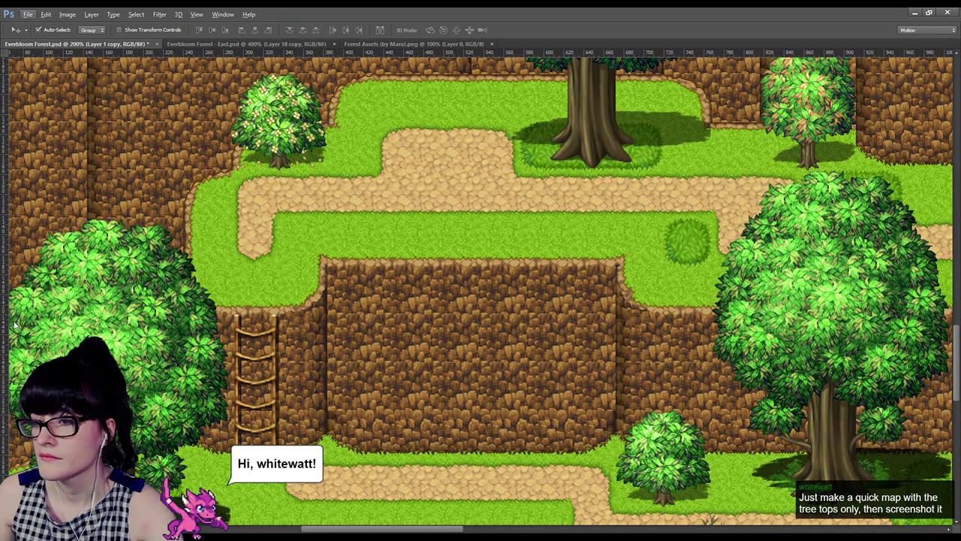
Step: Examine the trees and their surroundings across the Everbloom Forest map at 100% zoom
{"action": "key", "text": "z"}
{"action": "left_click", "coordinate": [504, 297], "text": "alt"}
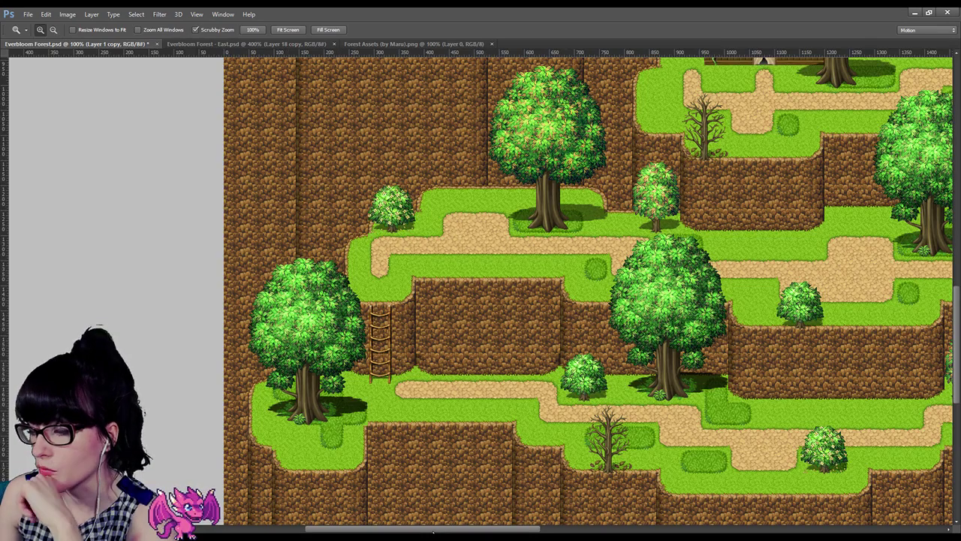
{"action": "left_click_drag", "start_coordinate": [433, 531], "coordinate": [437, 531]}
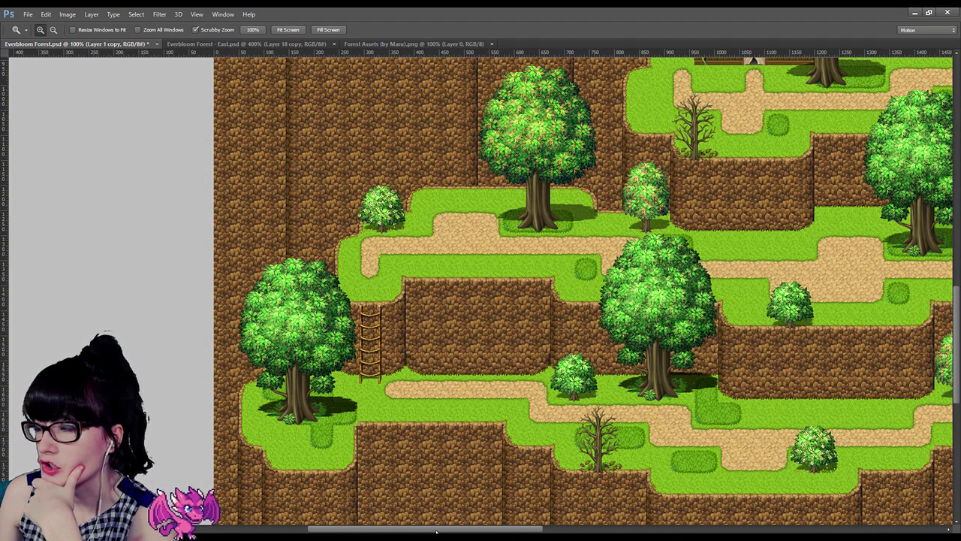
{"action": "left_click_drag", "start_coordinate": [437, 531], "coordinate": [474, 532]}
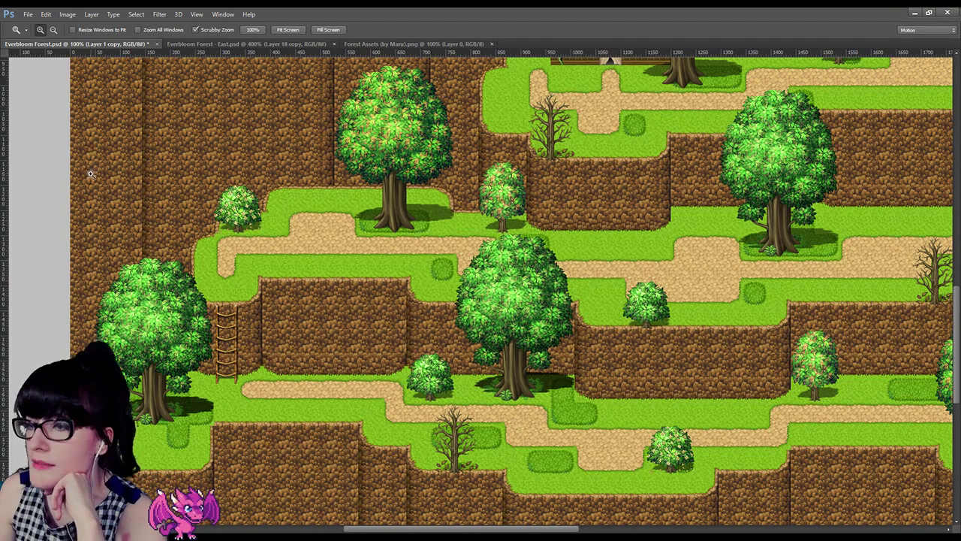
{"action": "key", "text": "m"}
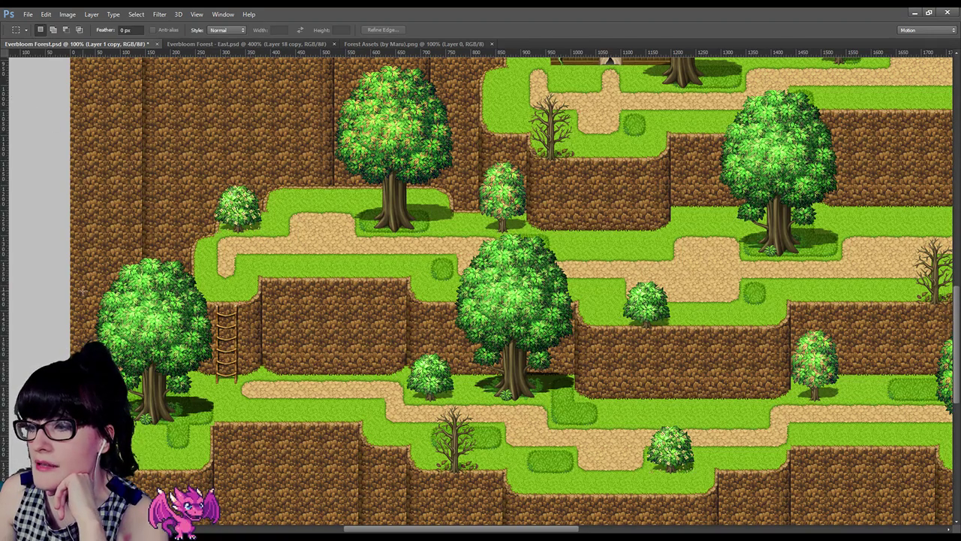
{"action": "left_click_drag", "start_coordinate": [450, 303], "coordinate": [596, 415]}
{"action": "left_click", "coordinate": [640, 386]}
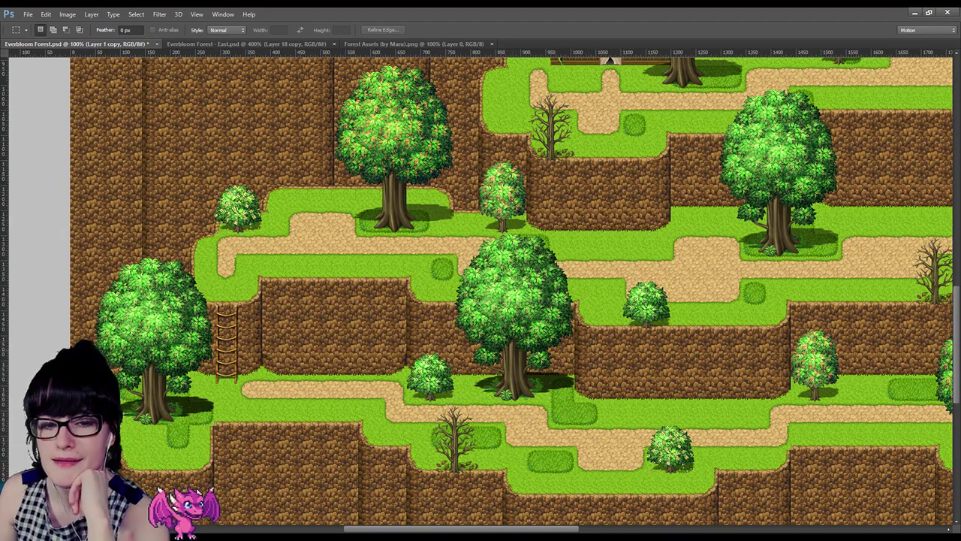
{"action": "scroll", "coordinate": [394, 281], "scroll_direction": "up", "scroll_amount": 3}
{"action": "scroll", "coordinate": [394, 281], "scroll_direction": "up", "scroll_amount": 3}
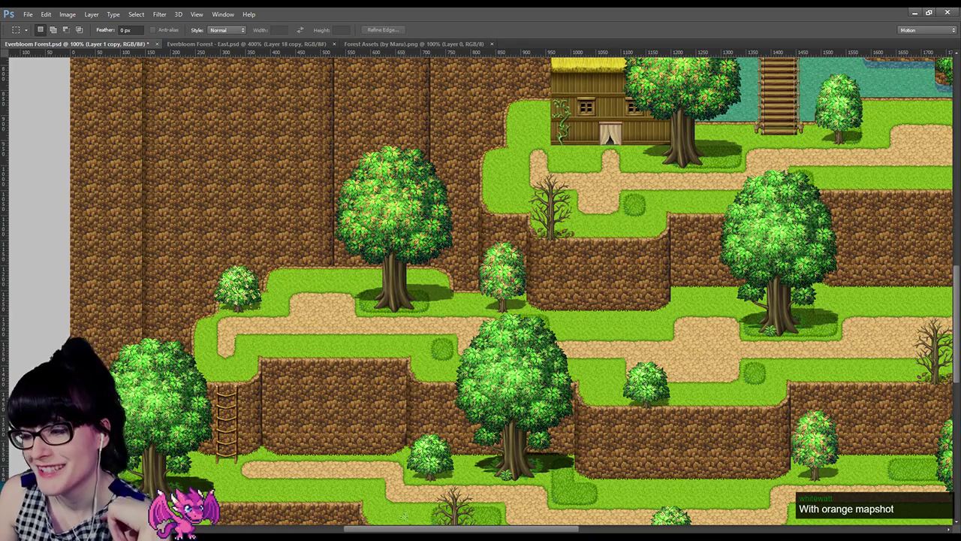
{"action": "left_click_drag", "start_coordinate": [405, 529], "coordinate": [451, 531]}
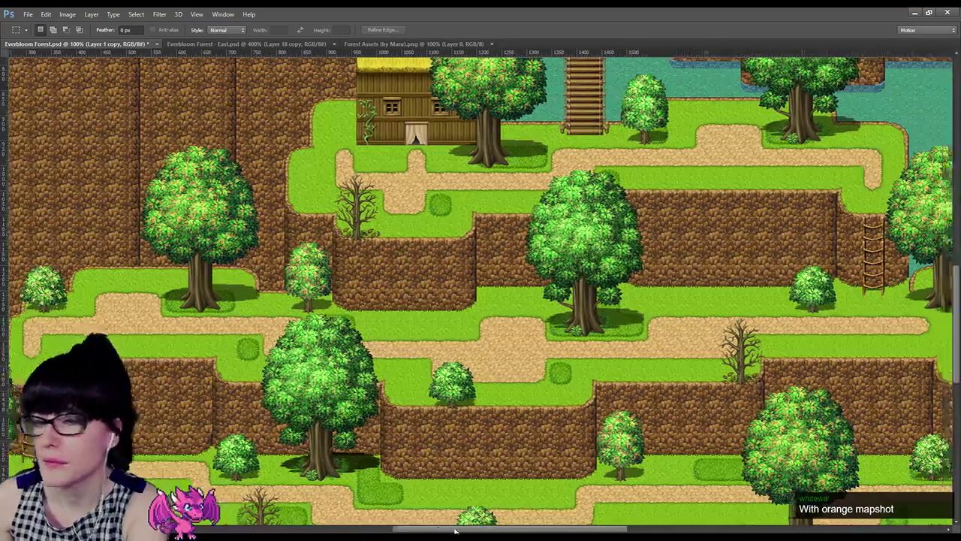
{"action": "left_click_drag", "start_coordinate": [451, 530], "coordinate": [512, 530]}
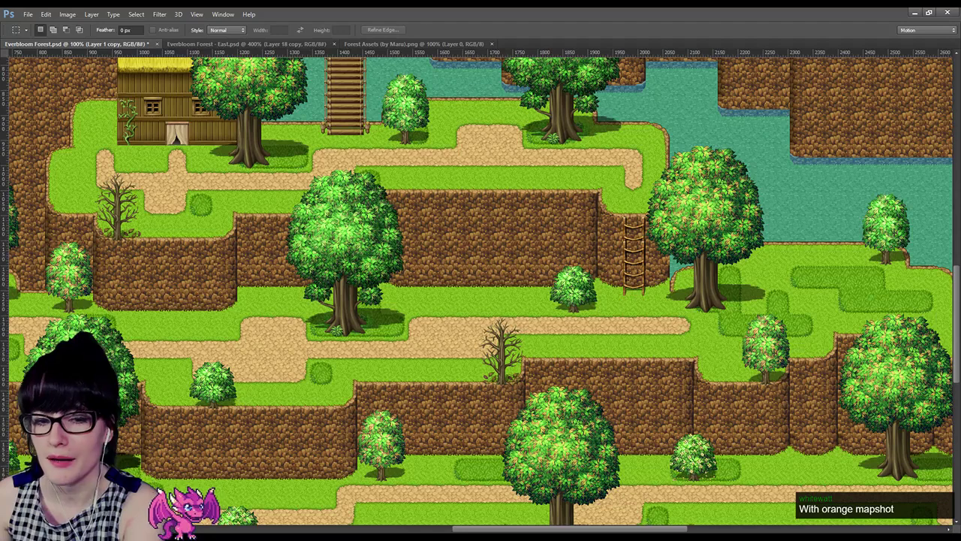
{"action": "left_click_drag", "start_coordinate": [512, 529], "coordinate": [543, 529]}
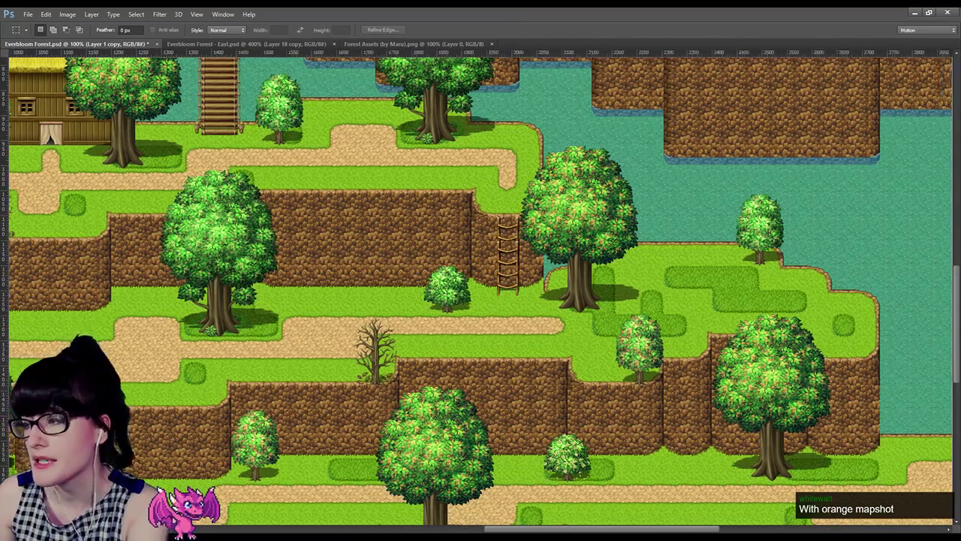
{"action": "scroll", "coordinate": [836, 294], "scroll_direction": "down", "scroll_amount": 2}
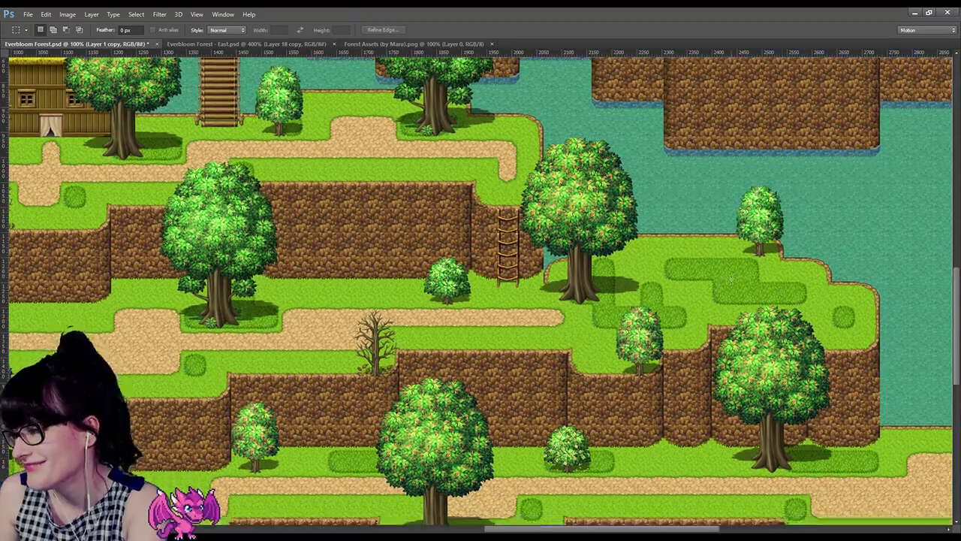
{"action": "scroll", "coordinate": [599, 297], "scroll_direction": "down", "scroll_amount": 3}
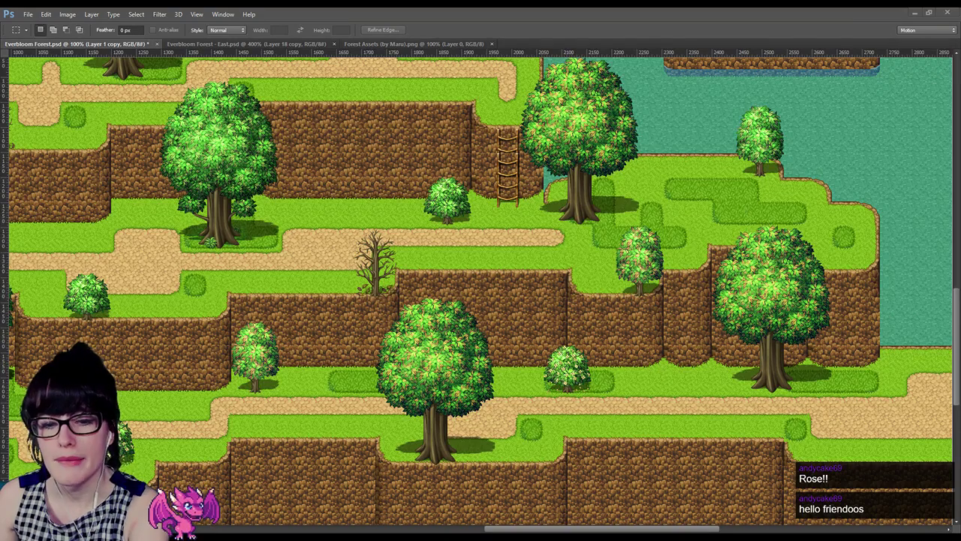
Step: Switch to RPG Maker, return Everbloom Forest to map editing mode and zoom out to 67%
{"action": "key", "text": "alt+Tab"}
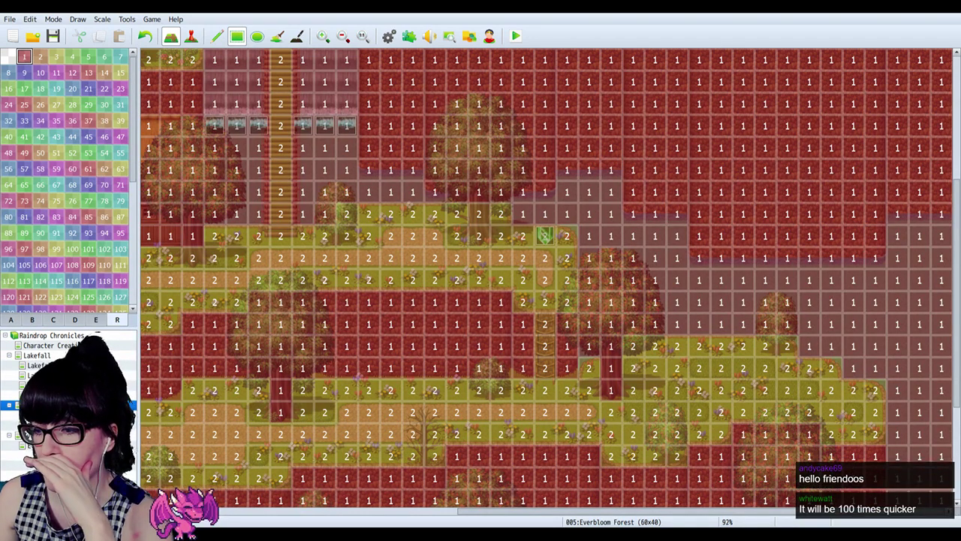
{"action": "key", "text": "F5"}
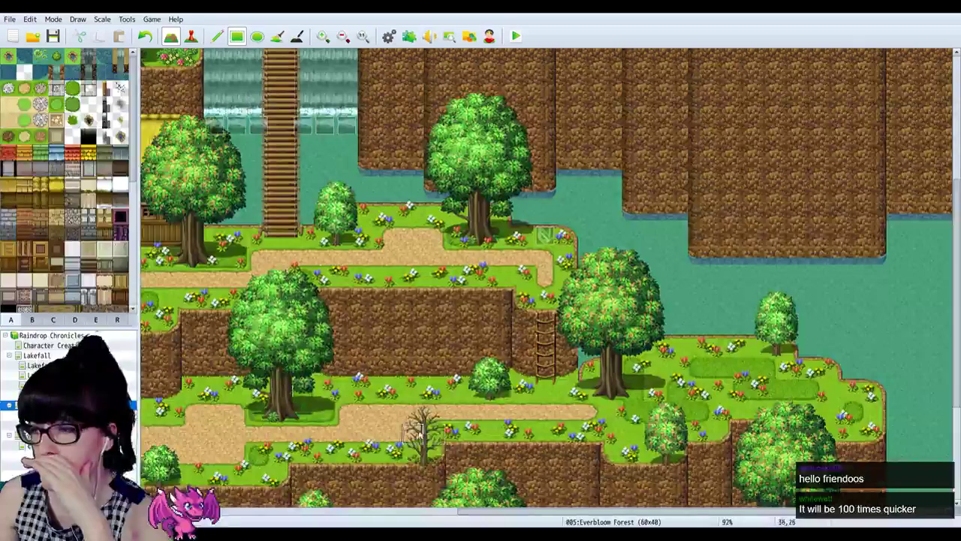
{"action": "left_click_drag", "start_coordinate": [475, 517], "coordinate": [380, 518]}
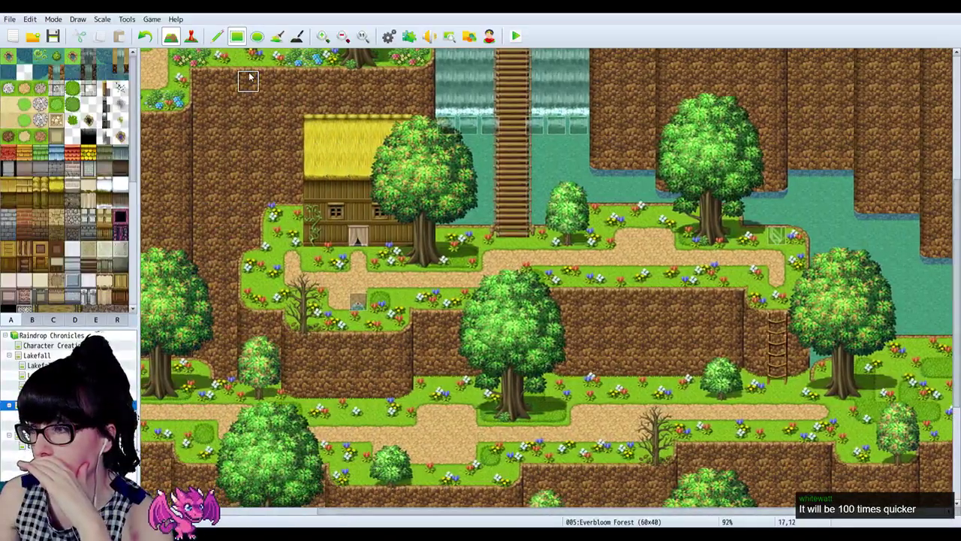
{"action": "left_click", "coordinate": [342, 36]}
{"action": "left_click", "coordinate": [343, 36]}
{"action": "left_click", "coordinate": [343, 36]}
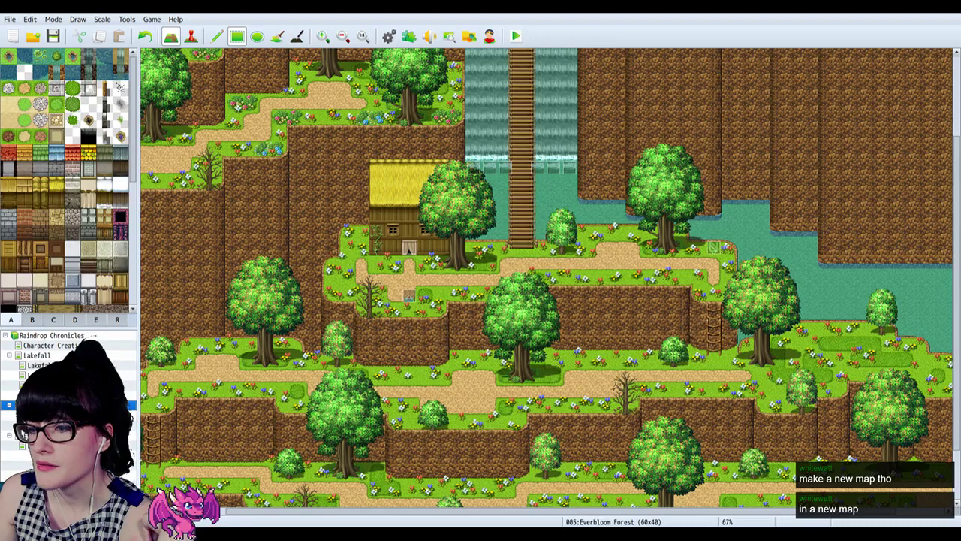
Step: Copy the Everbloom Forest map and paste it beneath the Everbloom Forest - East OLD map
{"action": "left_click", "coordinate": [45, 415]}
{"action": "left_click", "coordinate": [45, 405]}
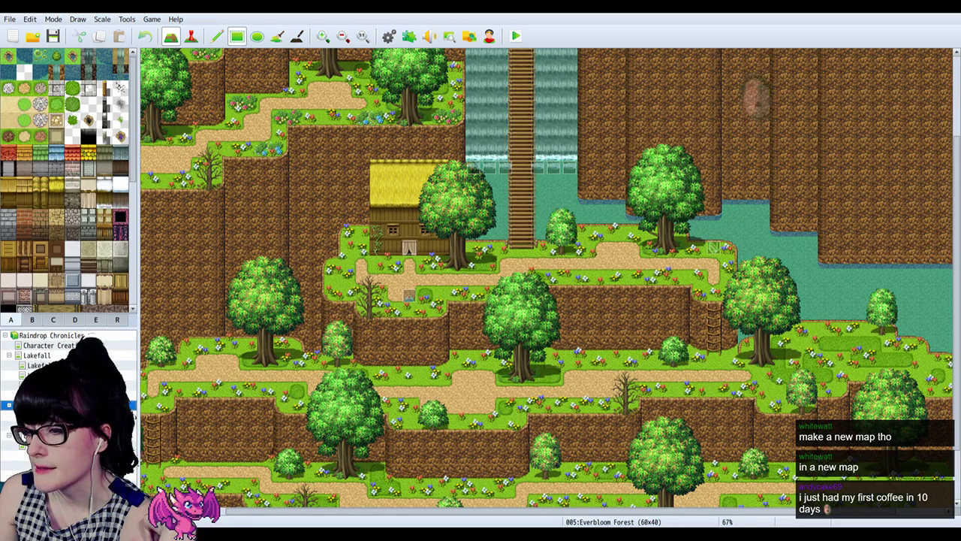
{"action": "left_click", "coordinate": [45, 446]}
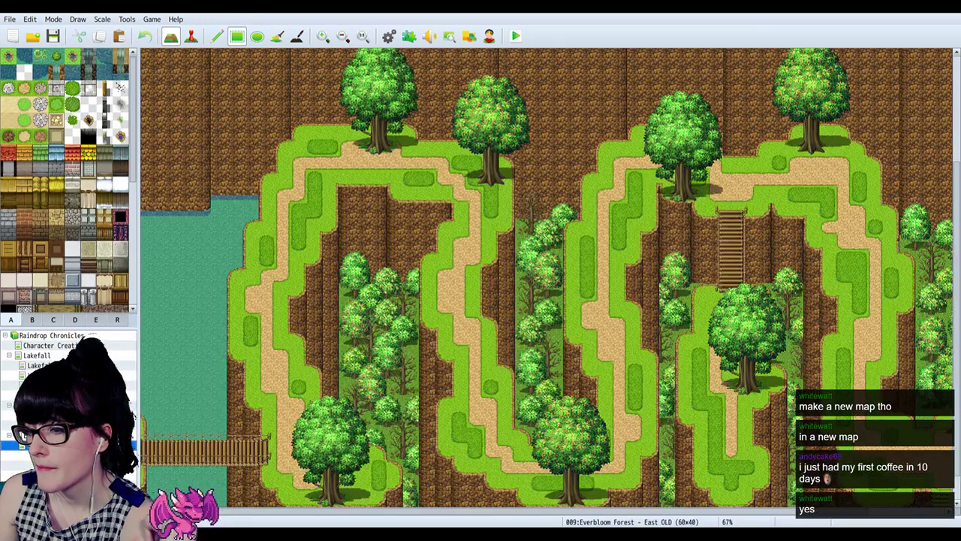
{"action": "key", "text": "Down"}
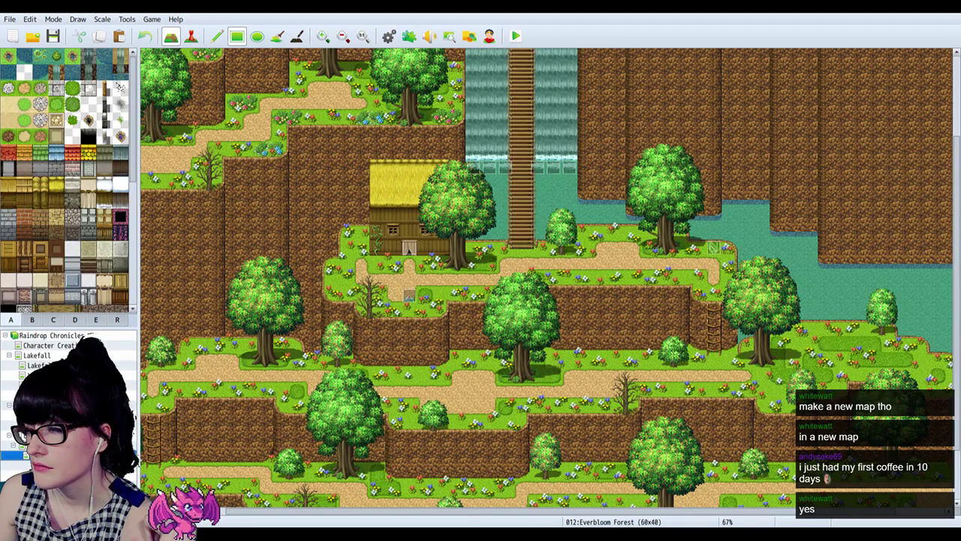
Step: Try to place the large green tree from tileset C over the tree beside the yellow-roofed house
{"action": "left_click", "coordinate": [74, 320]}
{"action": "left_click", "coordinate": [97, 319]}
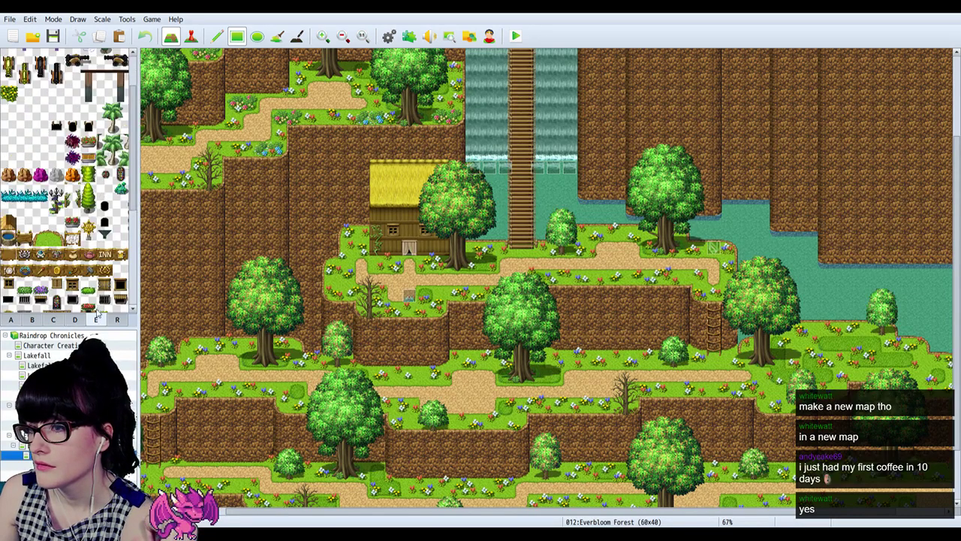
{"action": "left_click", "coordinate": [53, 320]}
{"action": "left_click_drag", "start_coordinate": [54, 54], "coordinate": [138, 161]}
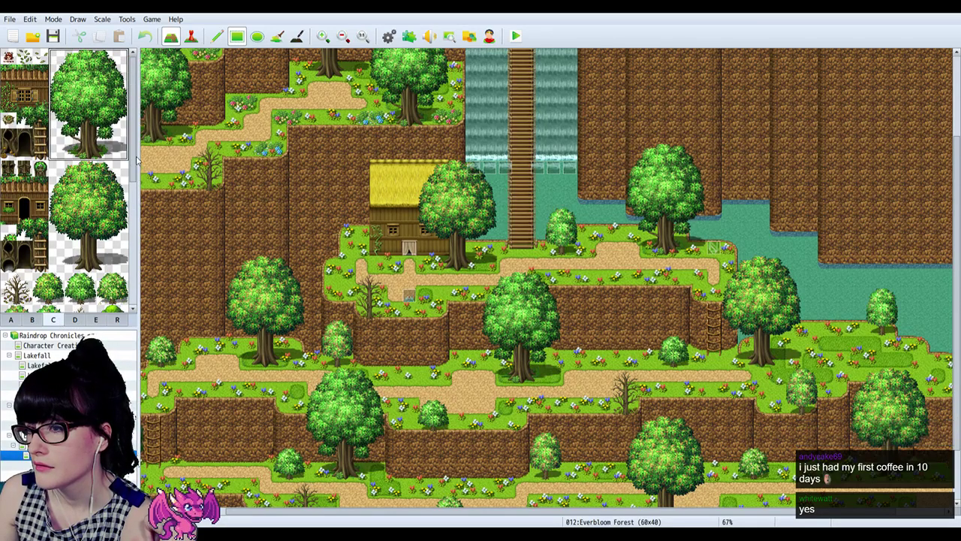
{"action": "left_click", "coordinate": [428, 173]}
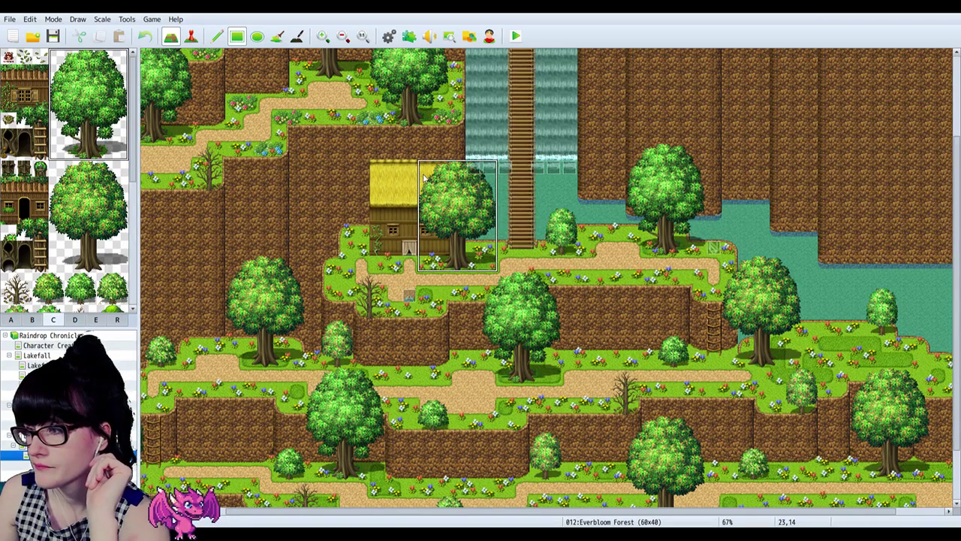
{"action": "key", "text": "ctrl+z"}
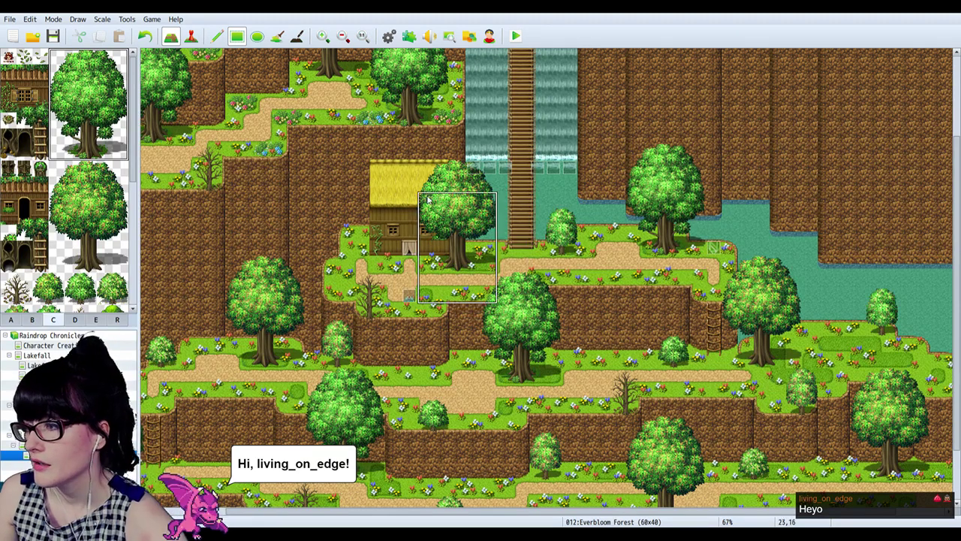
Step: Try placing only the upper-left 2×2 treetop tiles of the large green tree on the copied map
{"action": "scroll", "coordinate": [361, 145], "scroll_direction": "up", "scroll_amount": 3}
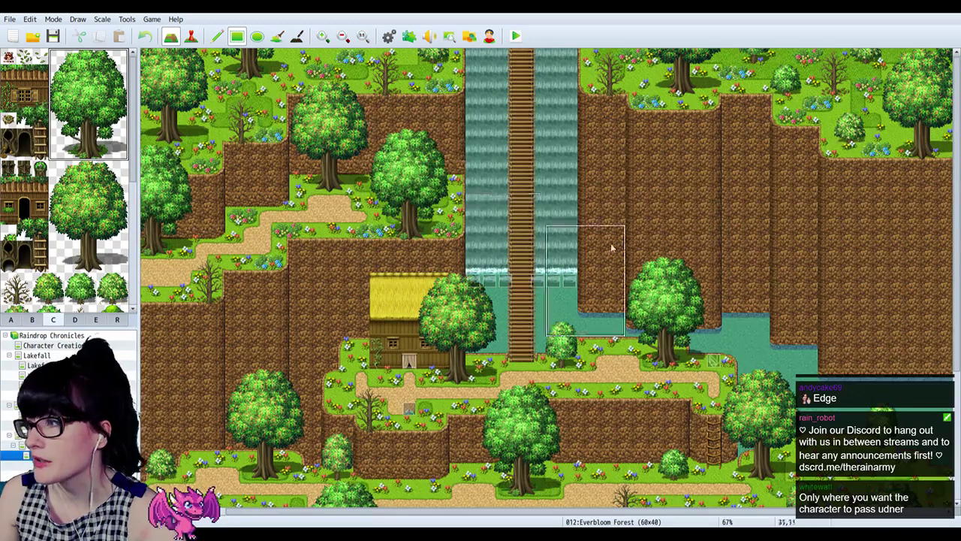
{"action": "scroll", "coordinate": [553, 280], "scroll_direction": "down", "scroll_amount": 5}
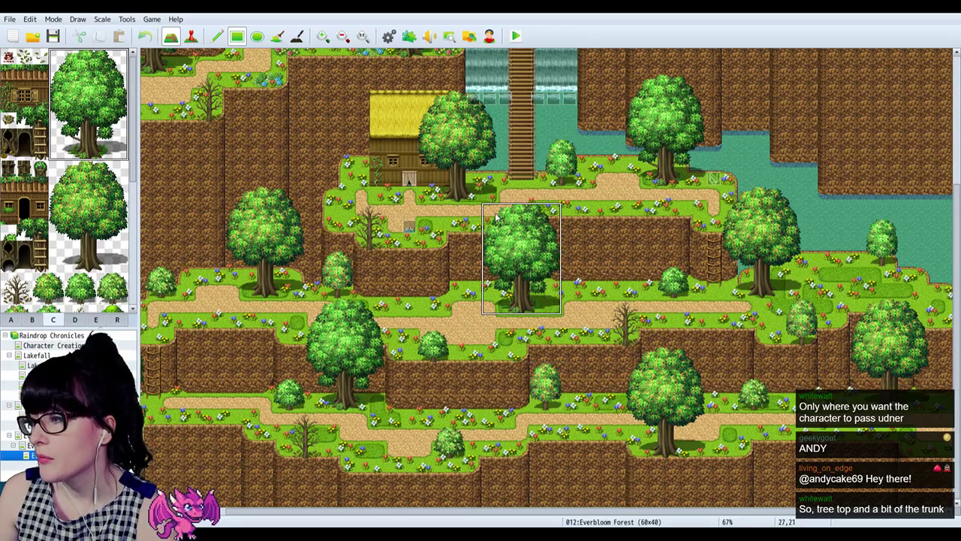
{"action": "left_click", "coordinate": [64, 64]}
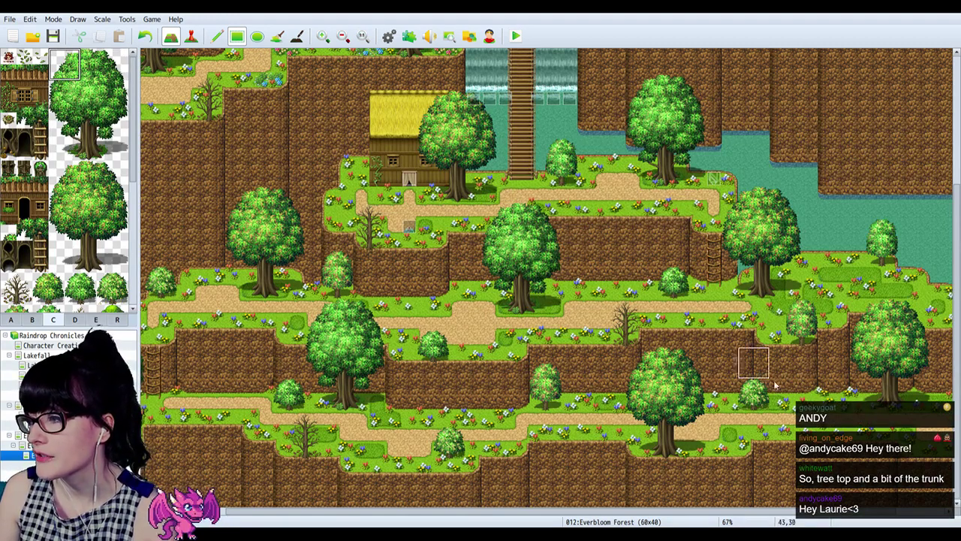
{"action": "left_click", "coordinate": [145, 36]}
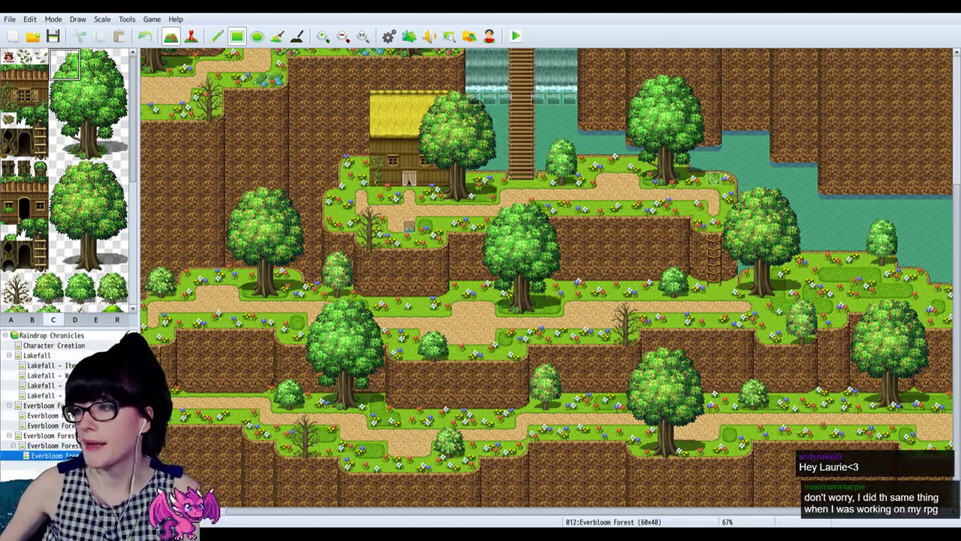
Step: Stamp the blank tile from tileset C onto the grass left of the large tree in the map's upper-left area
{"action": "scroll", "coordinate": [487, 152], "scroll_direction": "up", "scroll_amount": 4}
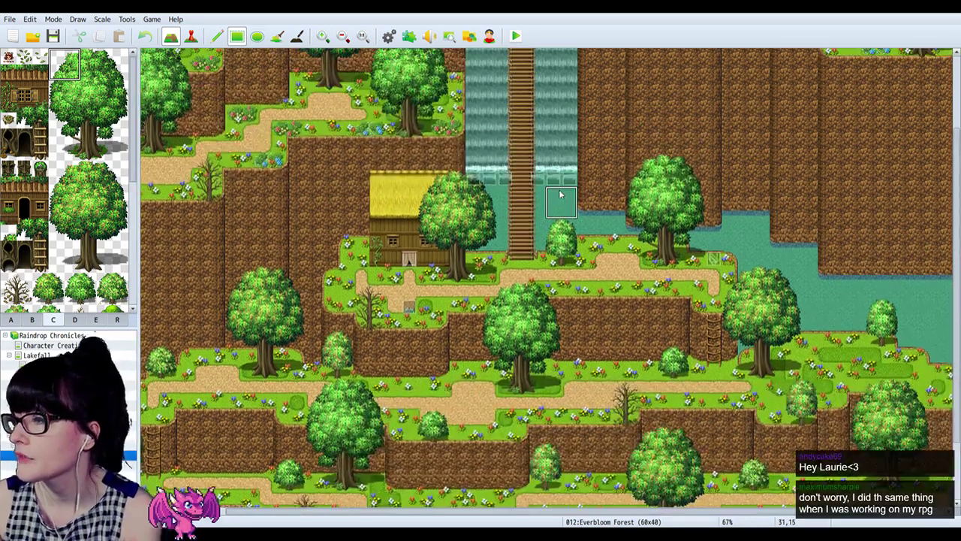
{"action": "scroll", "coordinate": [487, 153], "scroll_direction": "down", "scroll_amount": 4}
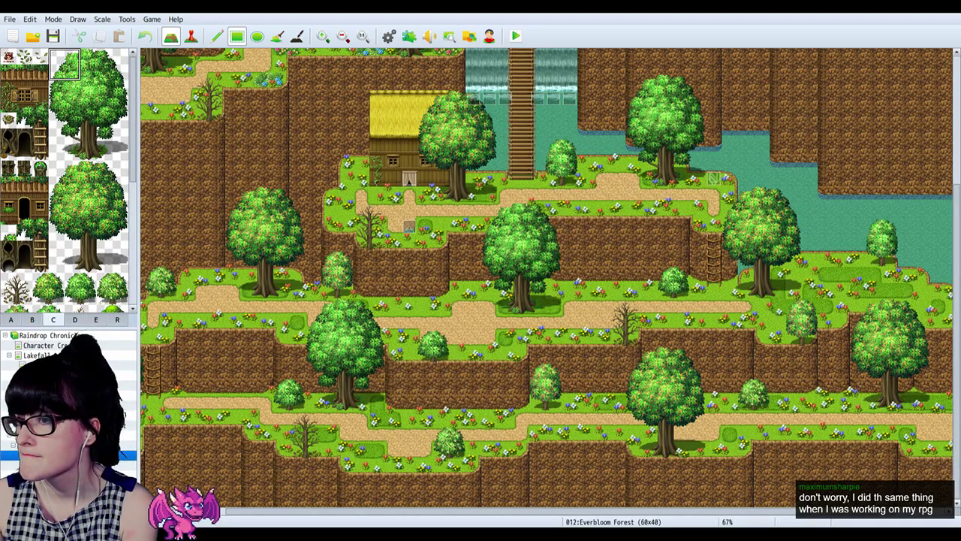
{"action": "scroll", "coordinate": [496, 260], "scroll_direction": "up", "scroll_amount": 4}
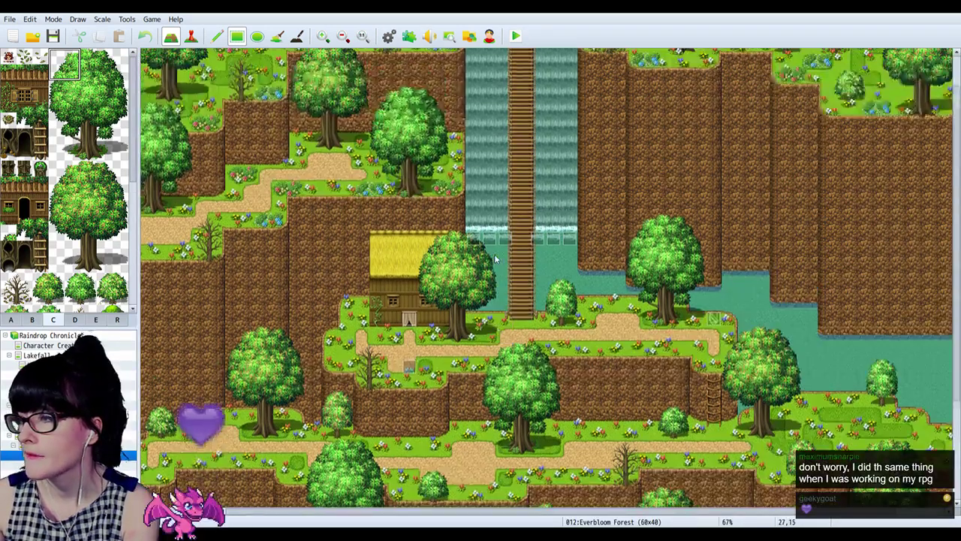
{"action": "scroll", "coordinate": [495, 259], "scroll_direction": "up", "scroll_amount": 2}
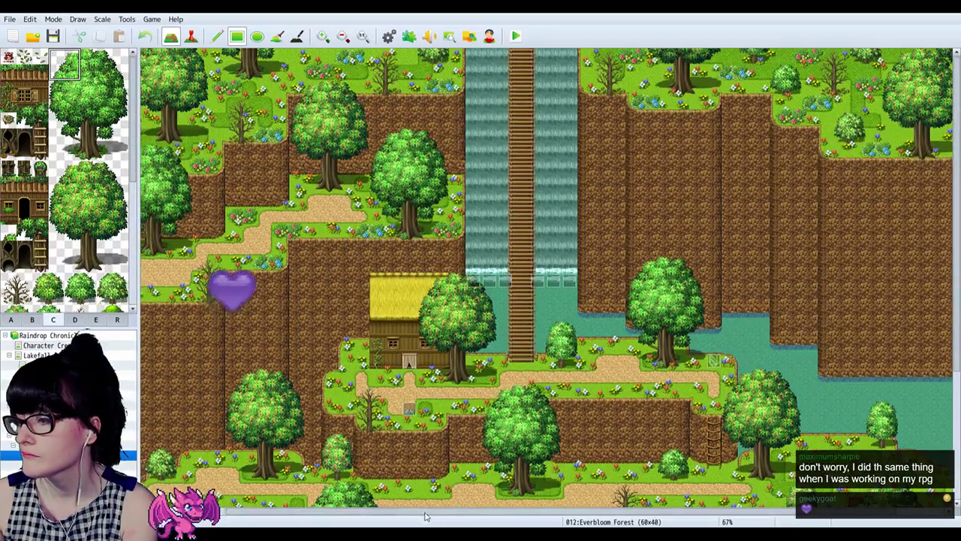
{"action": "left_click_drag", "start_coordinate": [425, 517], "coordinate": [343, 515]}
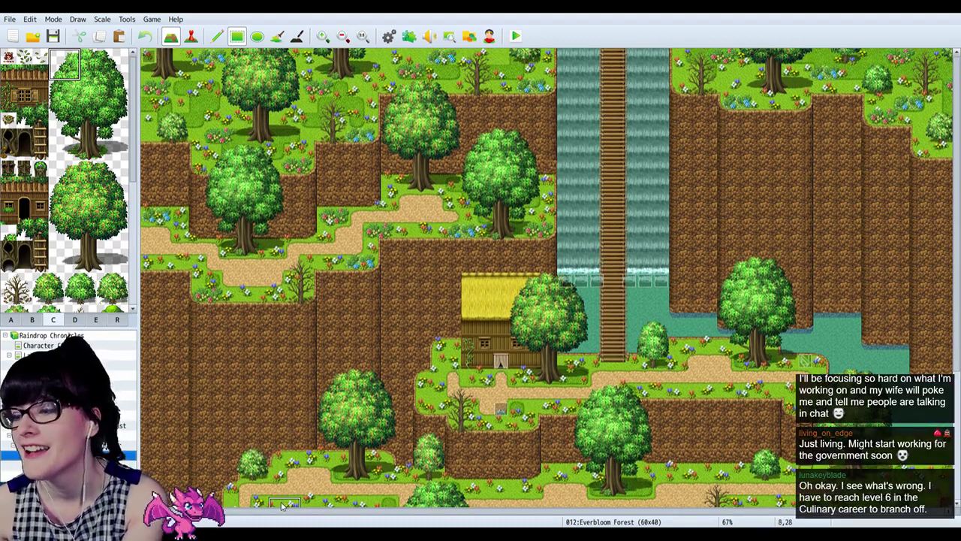
{"action": "scroll", "coordinate": [45, 109], "scroll_direction": "down", "scroll_amount": 3}
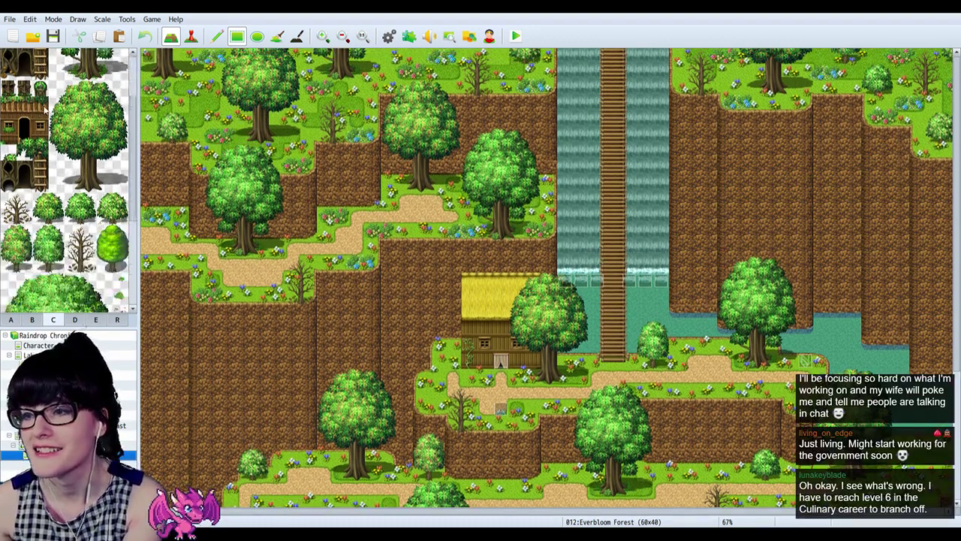
{"action": "scroll", "coordinate": [45, 109], "scroll_direction": "down", "scroll_amount": 3}
{"action": "scroll", "coordinate": [147, 54], "scroll_direction": "down", "scroll_amount": 1}
{"action": "scroll", "coordinate": [147, 54], "scroll_direction": "up", "scroll_amount": 1}
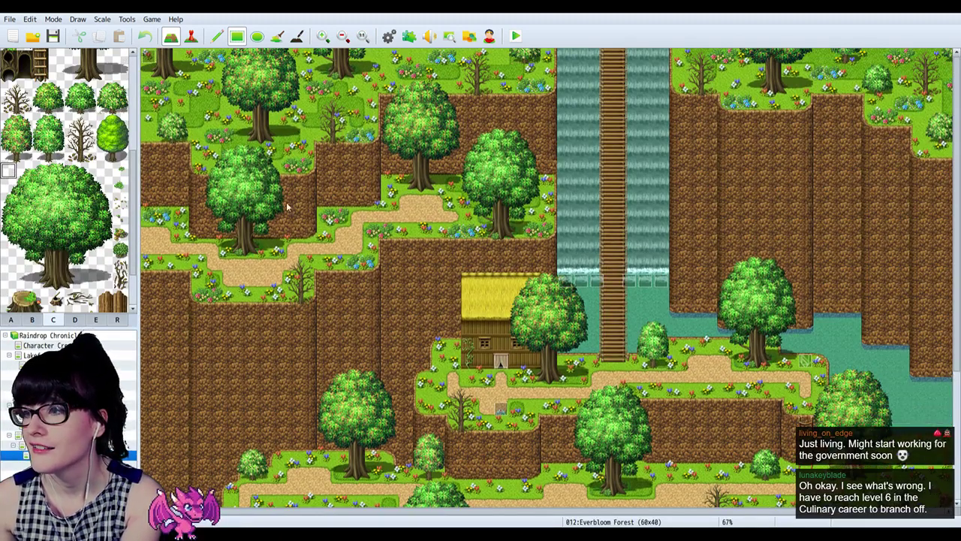
{"action": "left_click", "coordinate": [9, 269]}
{"action": "left_click", "coordinate": [210, 70]}
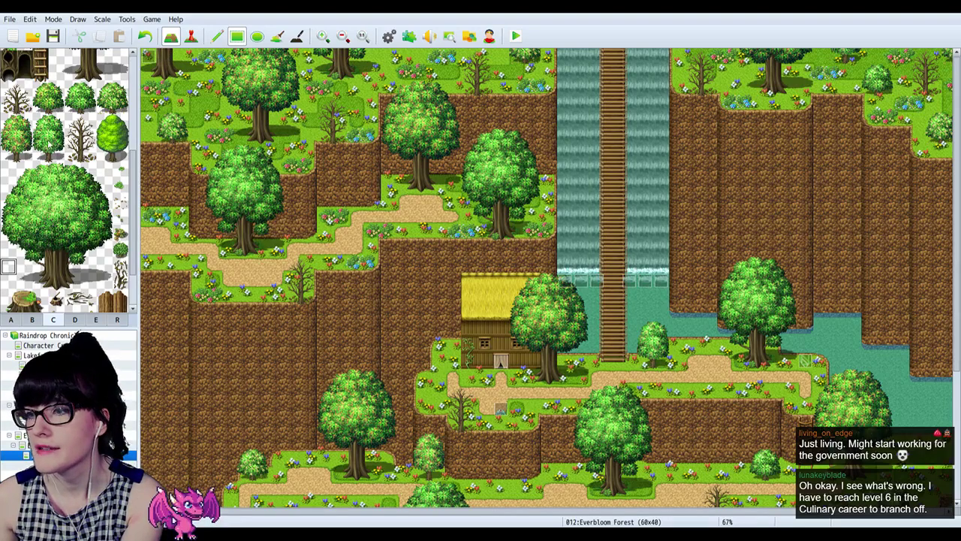
Step: Try blank tiles from tilesets C and A, and sample the empty map tile next to the map's upper-left corner
{"action": "scroll", "coordinate": [49, 143], "scroll_direction": "up", "scroll_amount": 9}
{"action": "scroll", "coordinate": [27, 78], "scroll_direction": "down", "scroll_amount": 8}
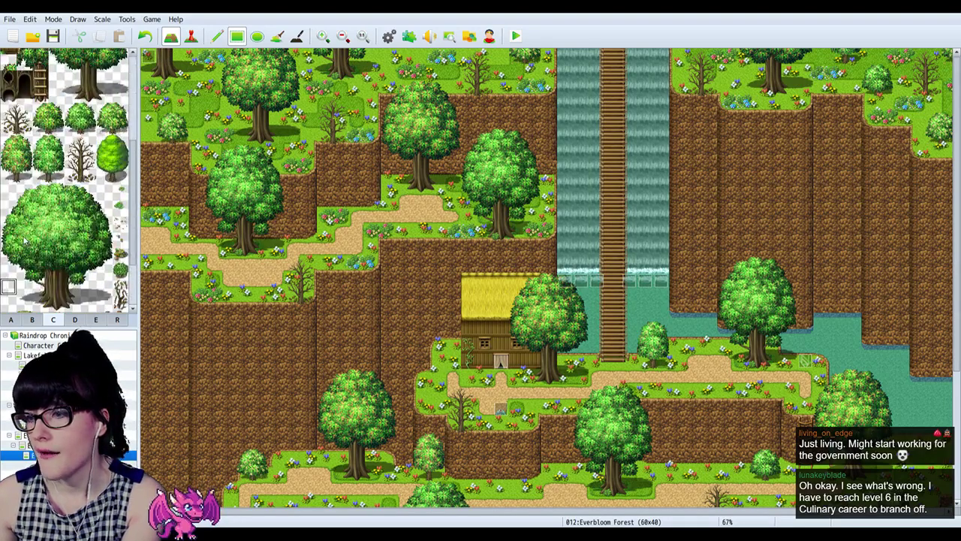
{"action": "scroll", "coordinate": [25, 241], "scroll_direction": "down", "scroll_amount": 3}
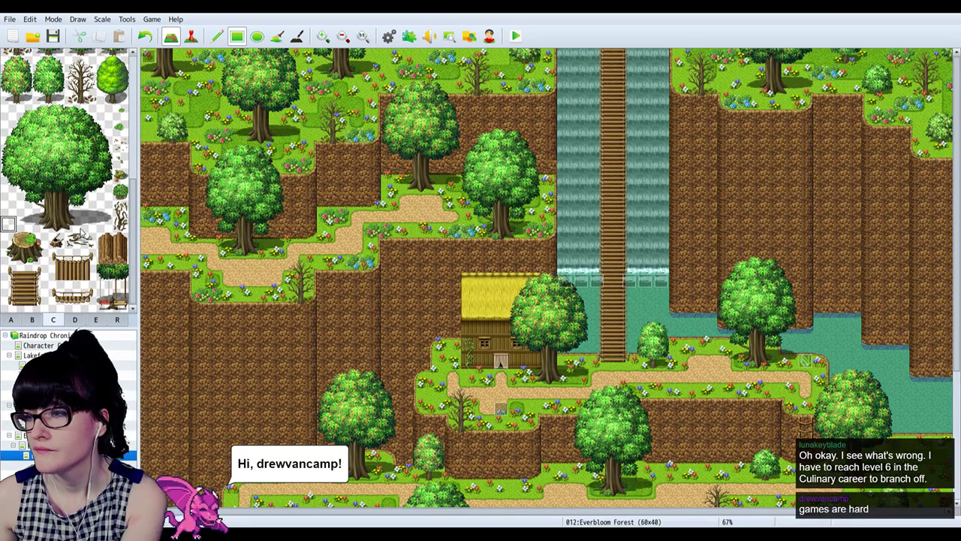
{"action": "left_click", "coordinate": [105, 112]}
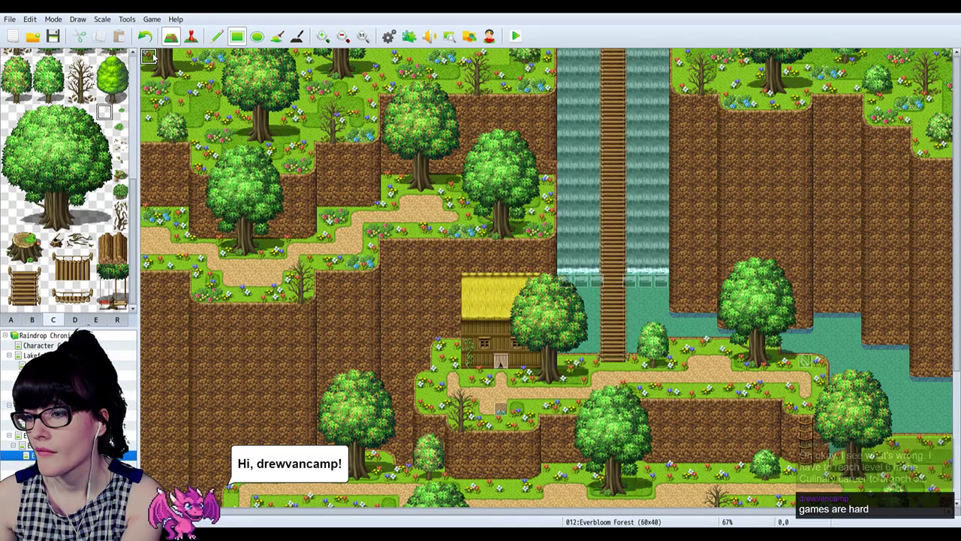
{"action": "scroll", "coordinate": [132, 168], "scroll_direction": "up", "scroll_amount": 5}
{"action": "scroll", "coordinate": [115, 272], "scroll_direction": "up", "scroll_amount": 1}
{"action": "left_click", "coordinate": [11, 320]}
{"action": "left_click", "coordinate": [30, 74]}
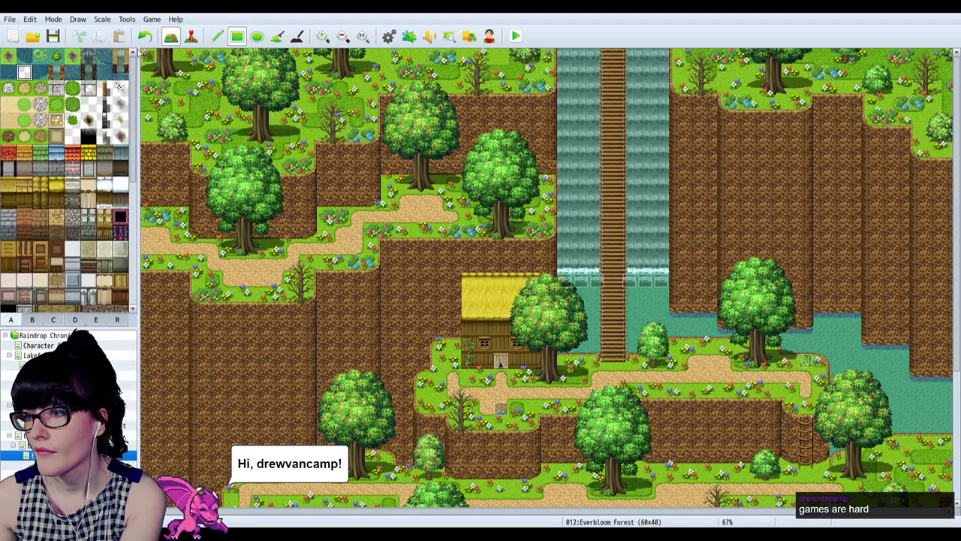
{"action": "left_click", "coordinate": [73, 137]}
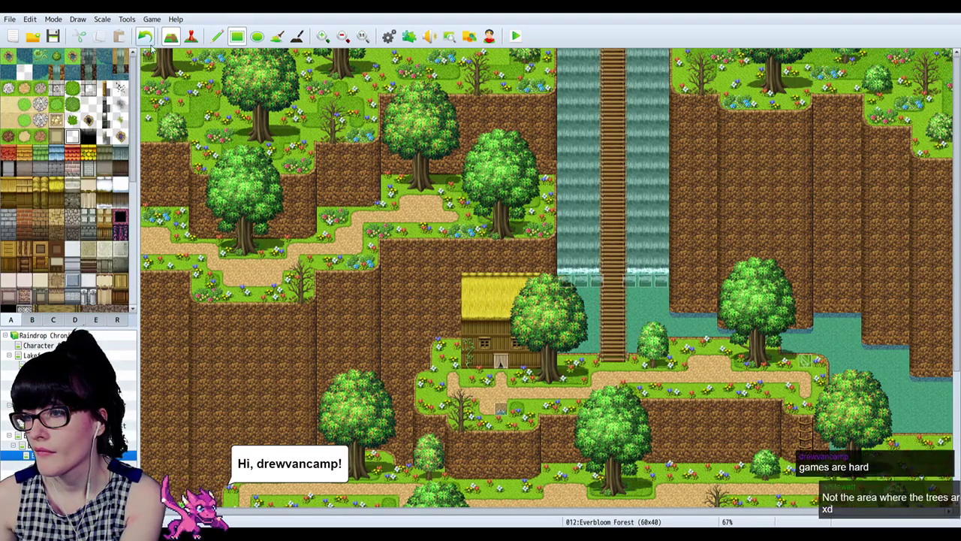
{"action": "right_click", "coordinate": [161, 72]}
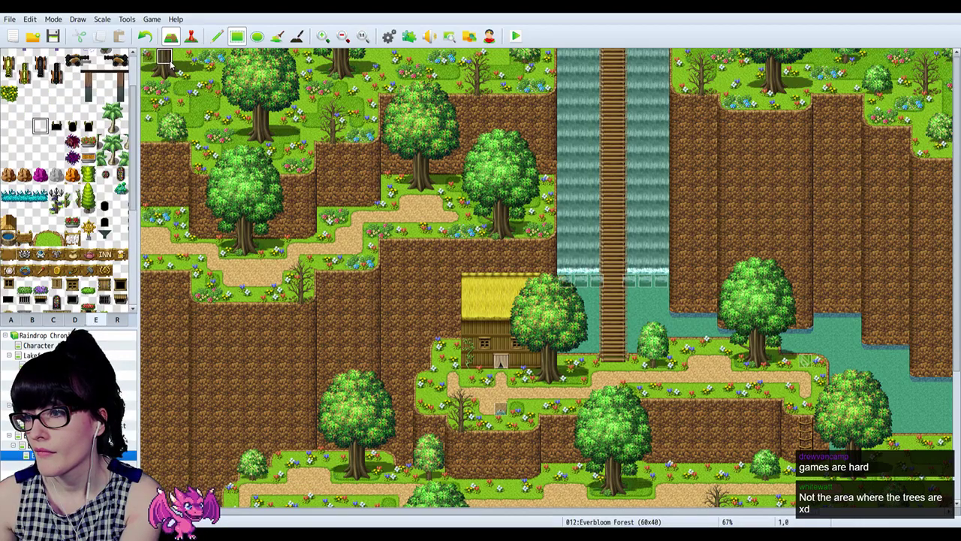
Step: Hide the parallax background of the copied Everbloom Forest map in the editor and show it again
{"action": "left_click", "coordinate": [82, 445]}
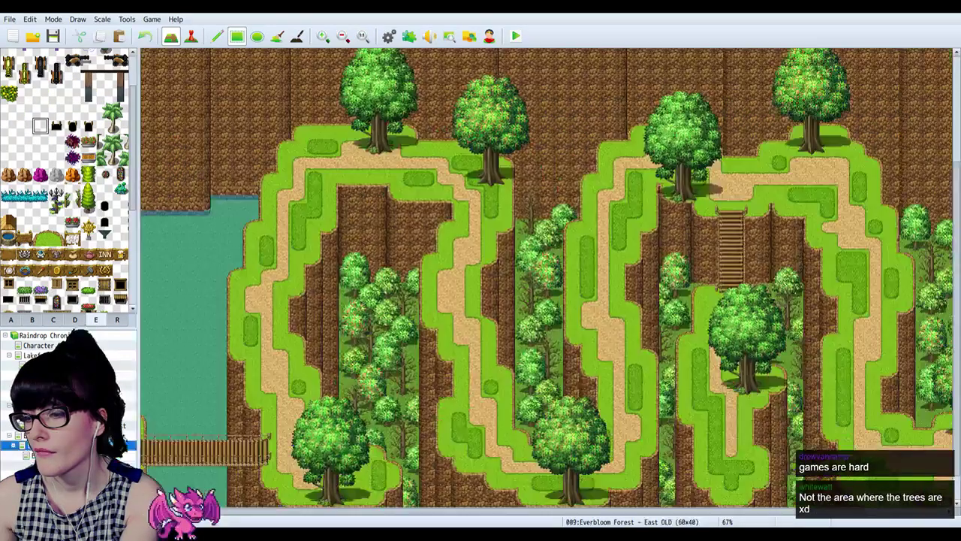
{"action": "left_click", "coordinate": [83, 455]}
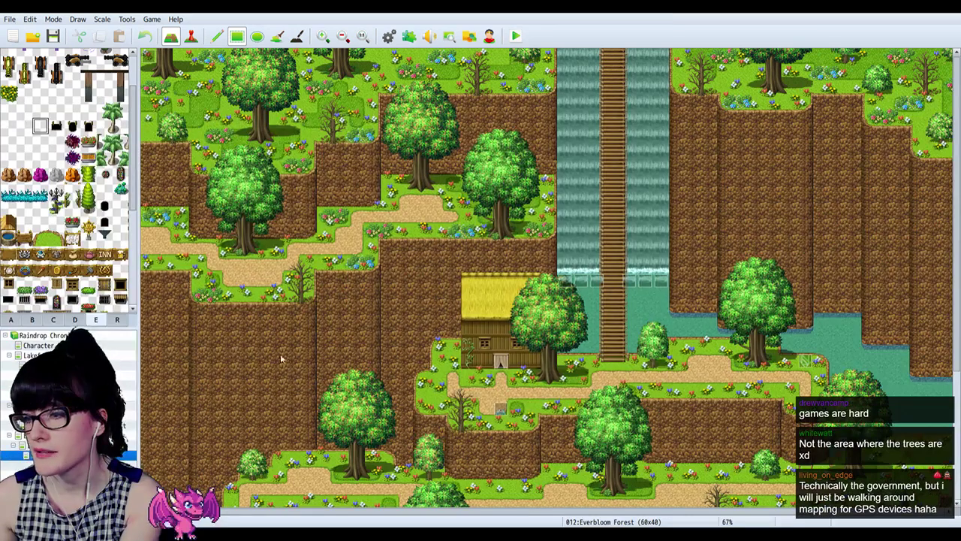
{"action": "key", "text": "space"}
{"action": "left_click", "coordinate": [535, 449]}
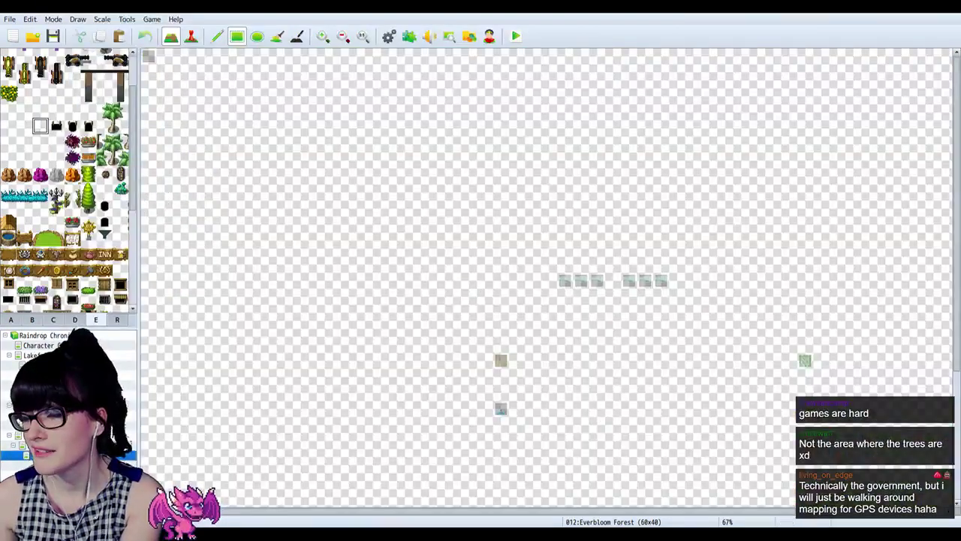
{"action": "double_click", "coordinate": [75, 456]}
{"action": "left_click", "coordinate": [555, 444]}
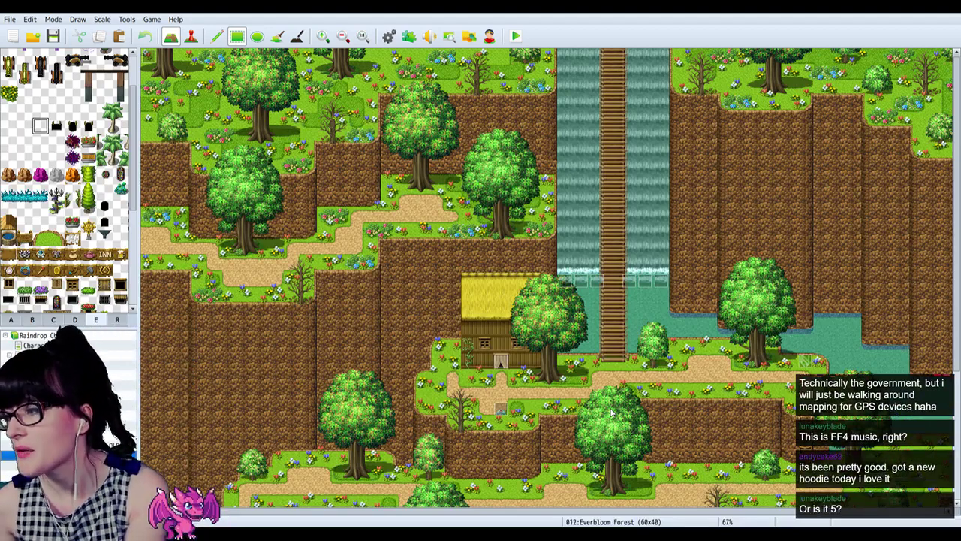
{"action": "scroll", "coordinate": [516, 296], "scroll_direction": "down", "scroll_amount": 3}
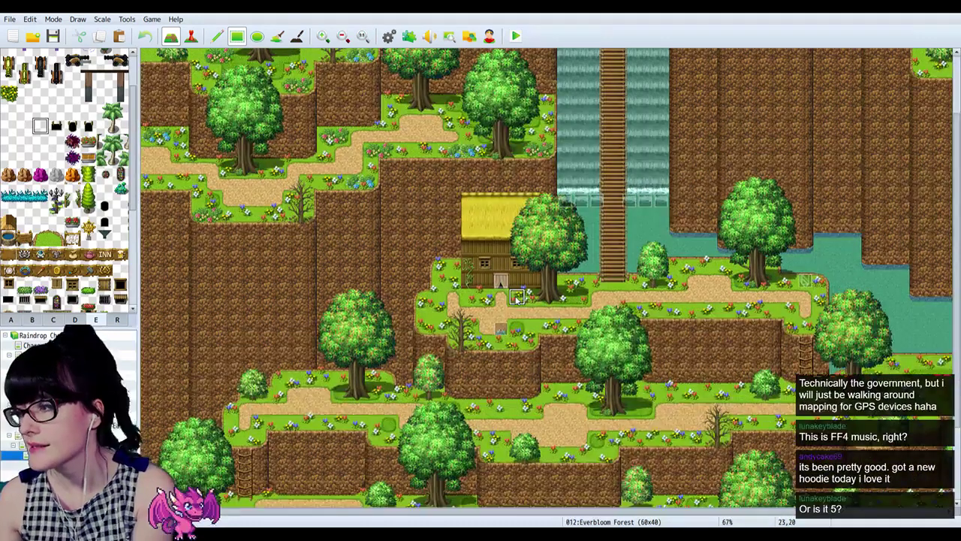
{"action": "scroll", "coordinate": [517, 297], "scroll_direction": "down", "scroll_amount": 3}
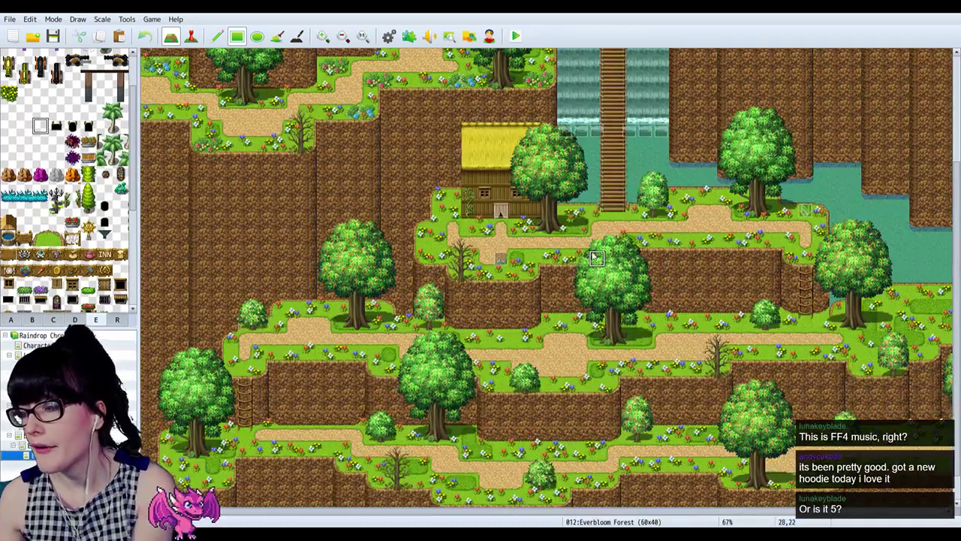
{"action": "scroll", "coordinate": [630, 226], "scroll_direction": "up", "scroll_amount": 6}
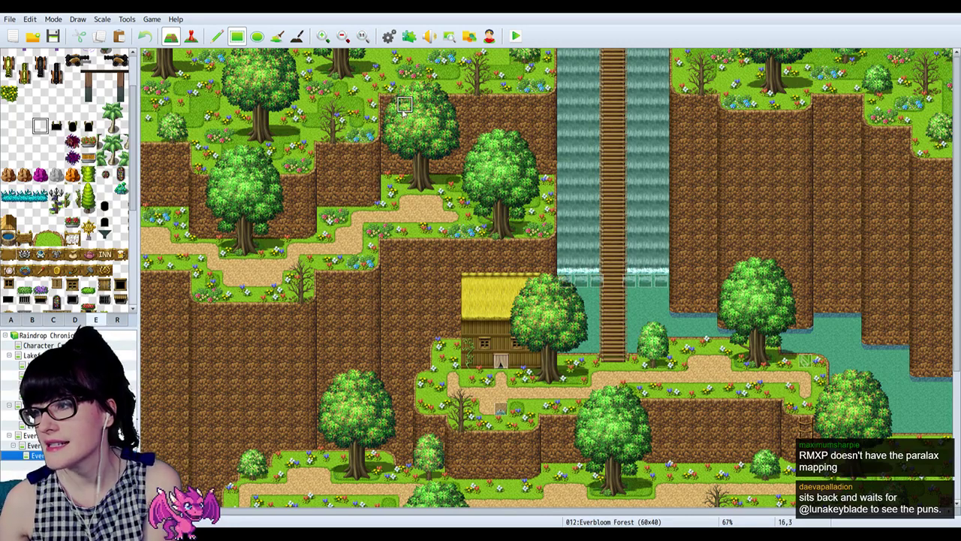
{"action": "left_click", "coordinate": [24, 110]}
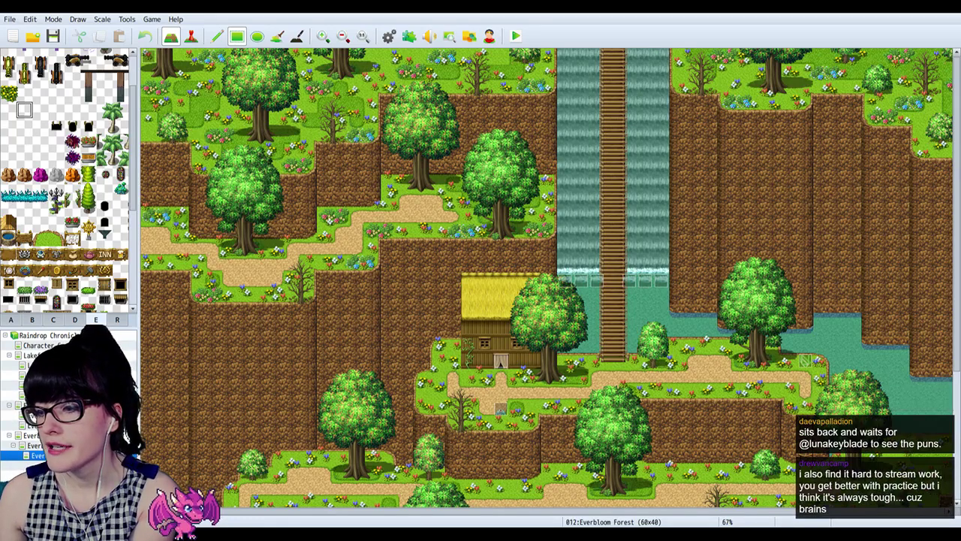
{"action": "scroll", "coordinate": [368, 265], "scroll_direction": "down", "scroll_amount": 3}
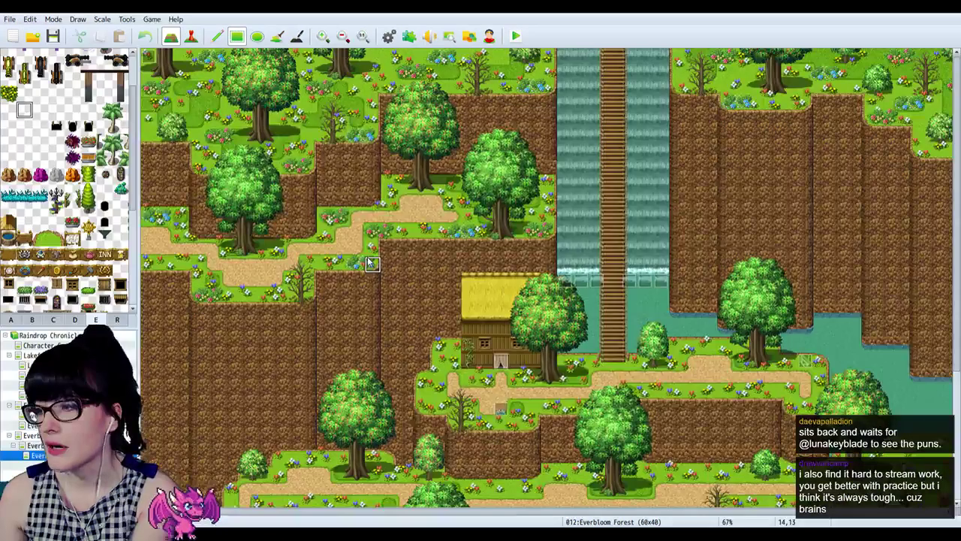
{"action": "scroll", "coordinate": [368, 264], "scroll_direction": "up", "scroll_amount": 3}
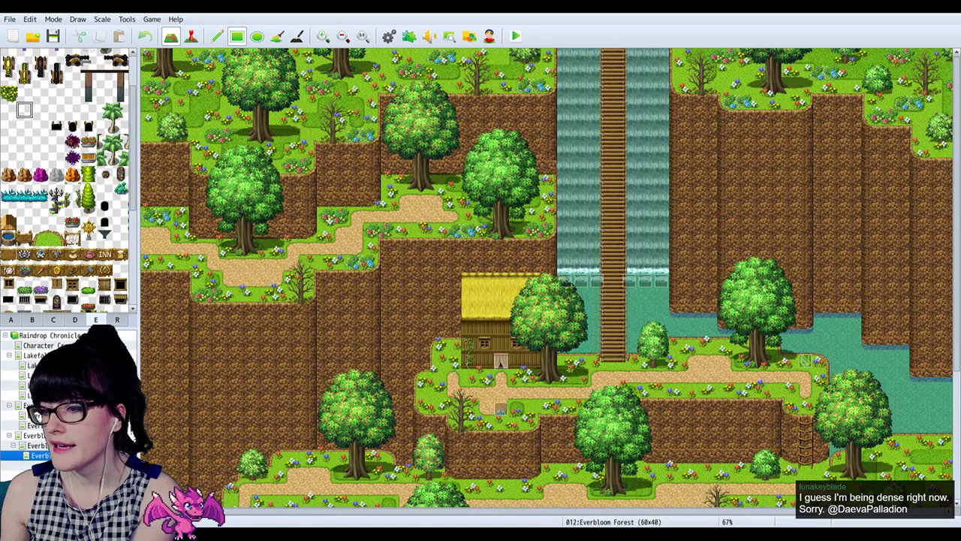
{"action": "scroll", "coordinate": [547, 278], "scroll_direction": "down", "scroll_amount": 4}
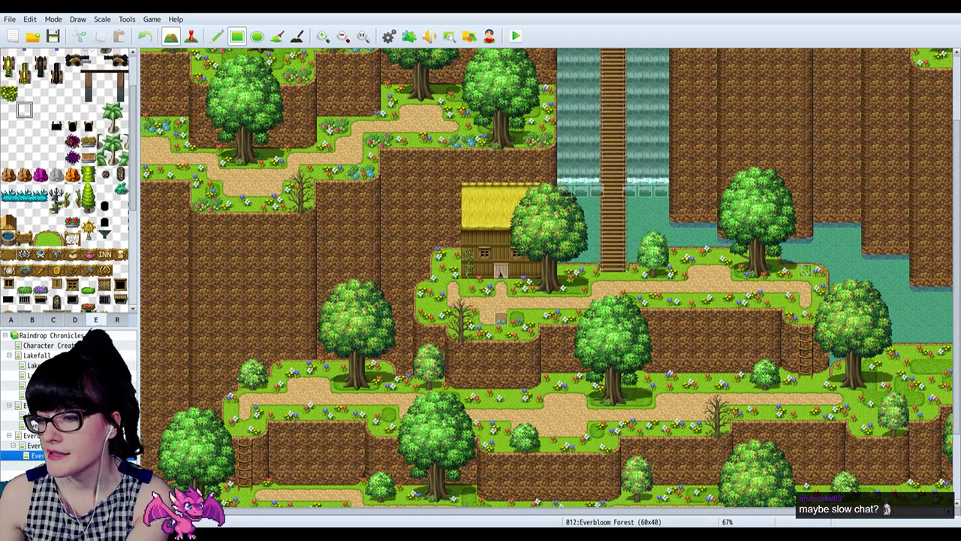
{"action": "scroll", "coordinate": [88, 154], "scroll_direction": "up", "scroll_amount": 3}
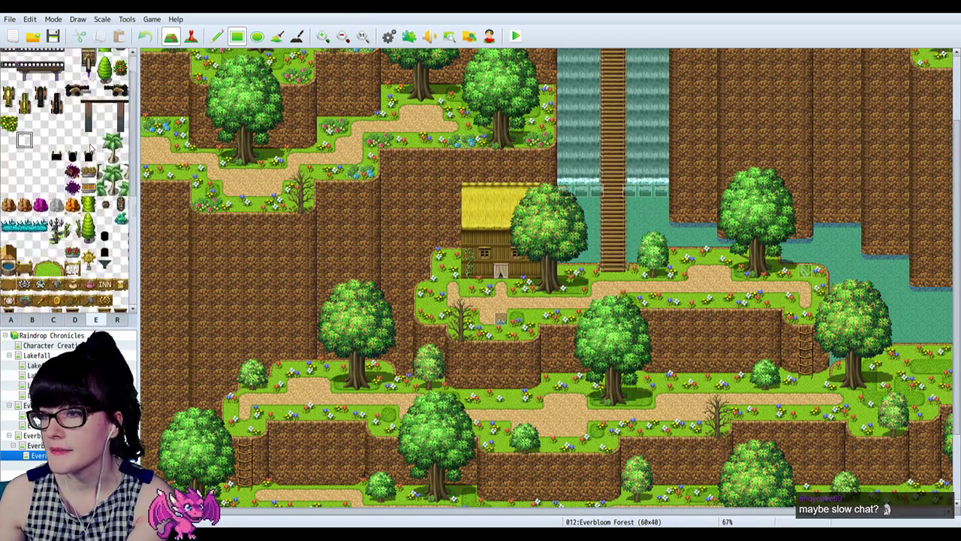
Step: Select the whole large green tree at the start of tileset C as the stamp for the copied map
{"action": "left_click", "coordinate": [75, 320]}
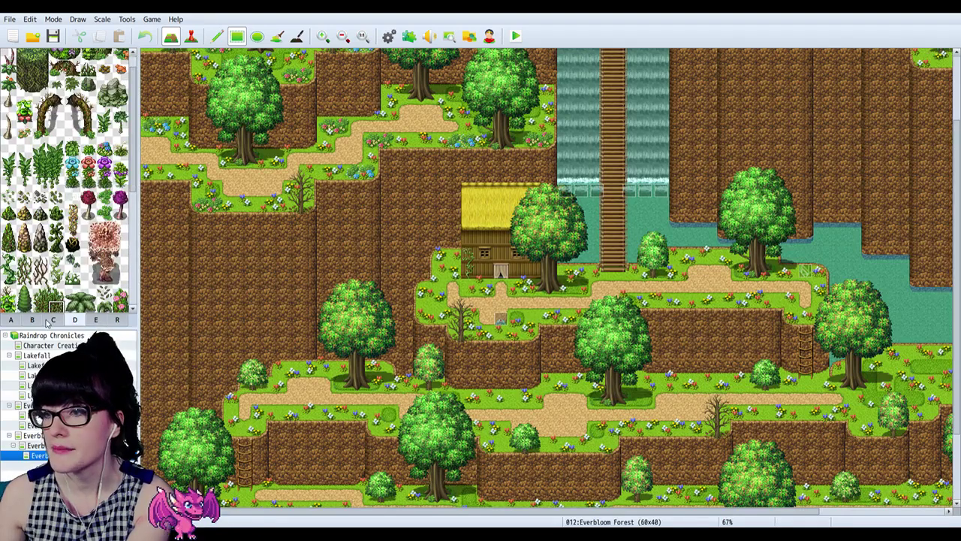
{"action": "left_click", "coordinate": [55, 321]}
{"action": "scroll", "coordinate": [88, 180], "scroll_direction": "up", "scroll_amount": 4}
{"action": "left_click_drag", "start_coordinate": [67, 52], "coordinate": [111, 141]}
{"action": "left_click_drag", "start_coordinate": [50, 51], "coordinate": [120, 153]}
{"action": "scroll", "coordinate": [320, 217], "scroll_direction": "down", "scroll_amount": 3}
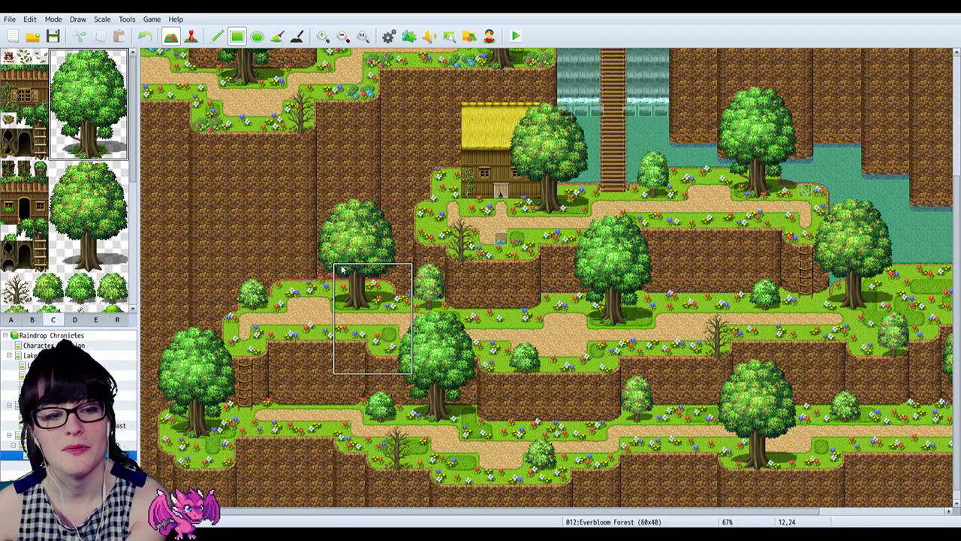
{"action": "scroll", "coordinate": [341, 271], "scroll_direction": "up", "scroll_amount": 3}
{"action": "scroll", "coordinate": [342, 270], "scroll_direction": "down", "scroll_amount": 4}
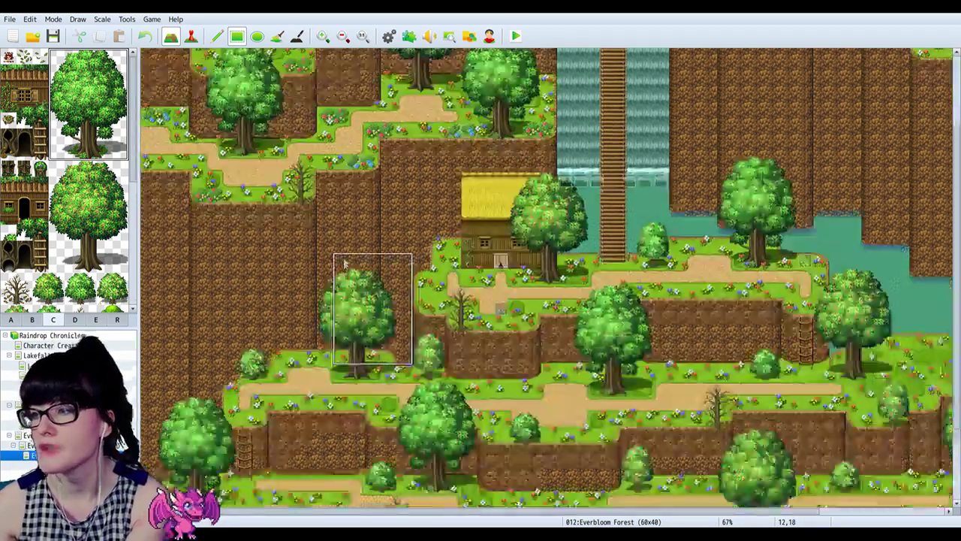
{"action": "left_click", "coordinate": [322, 36]}
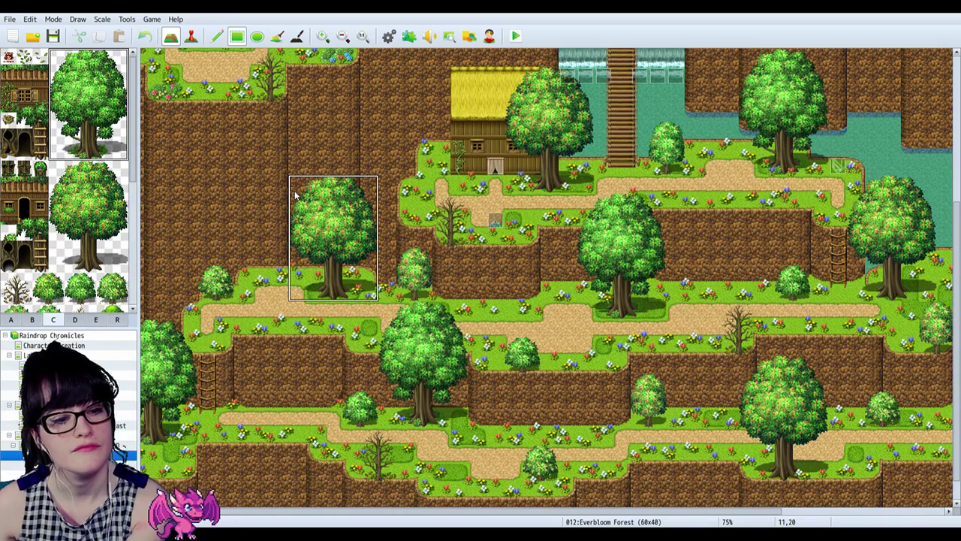
{"action": "left_click", "coordinate": [584, 244]}
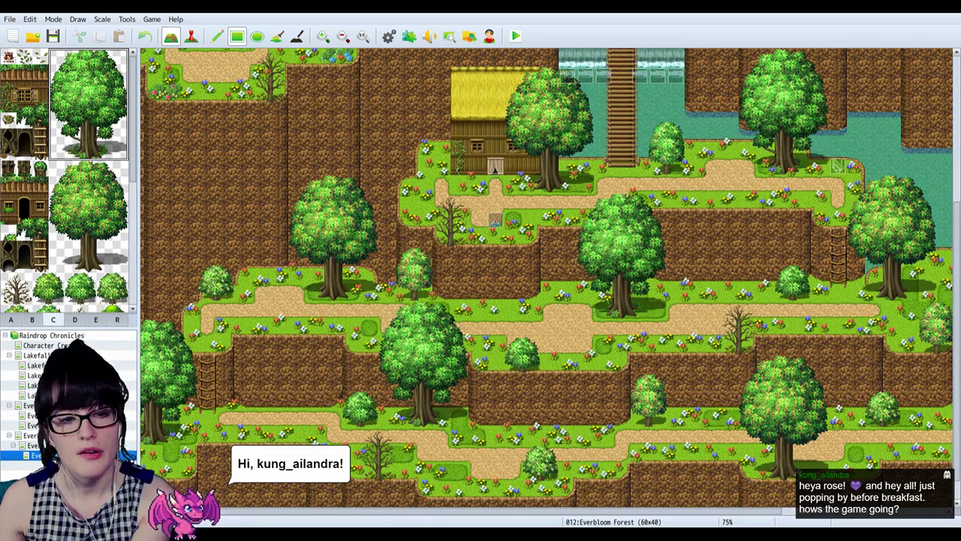
{"action": "scroll", "coordinate": [224, 135], "scroll_direction": "up", "scroll_amount": 6}
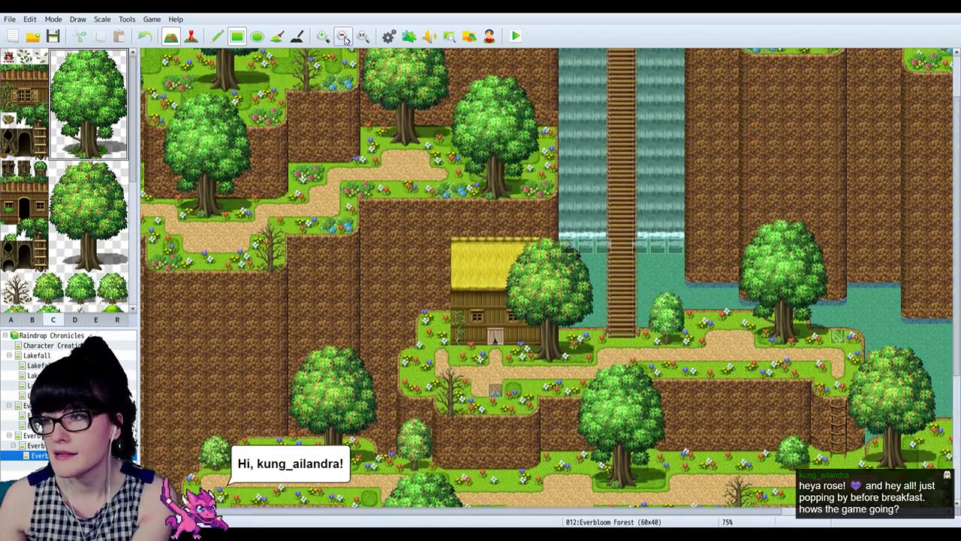
{"action": "left_click", "coordinate": [344, 37]}
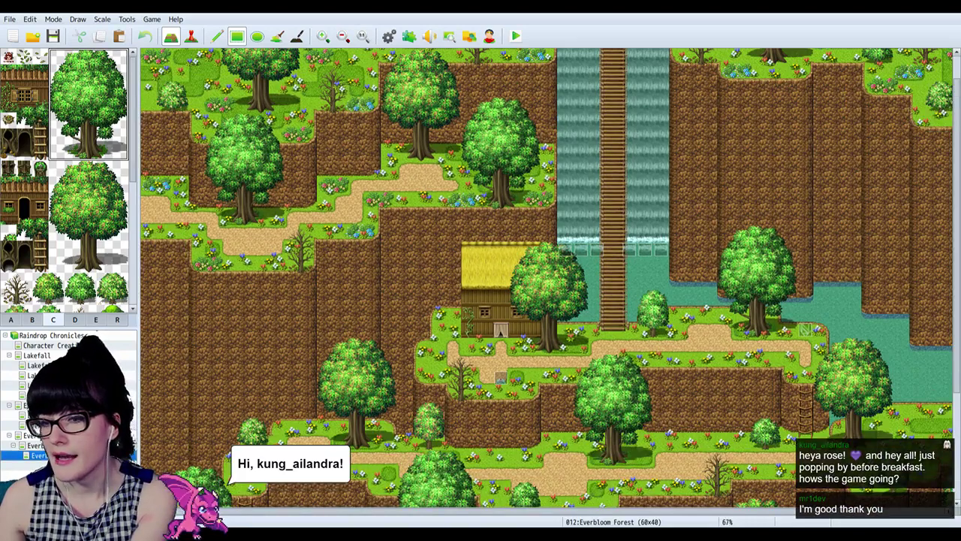
Step: Turn off the editor display of the copied Everbloom Forest map's parallax background
{"action": "double_click", "coordinate": [75, 455]}
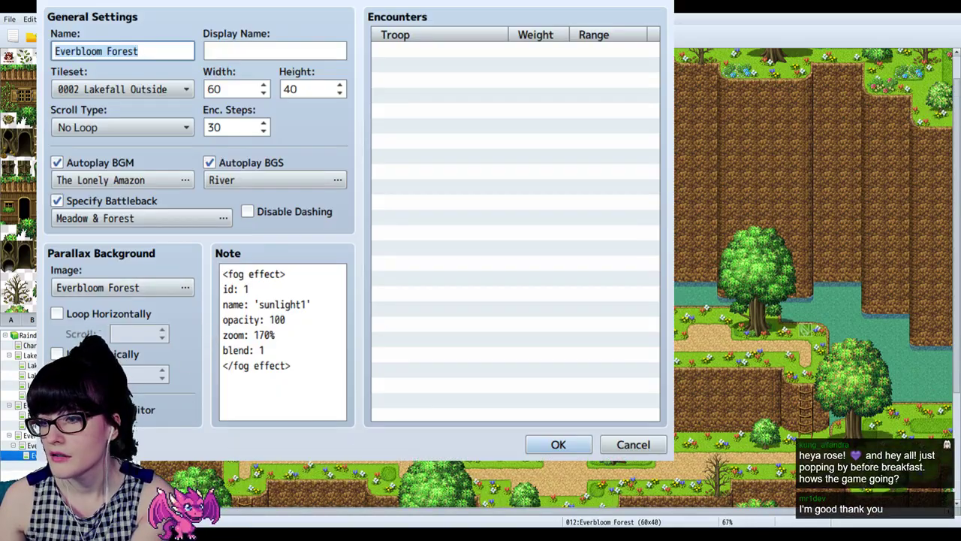
{"action": "left_click", "coordinate": [558, 445]}
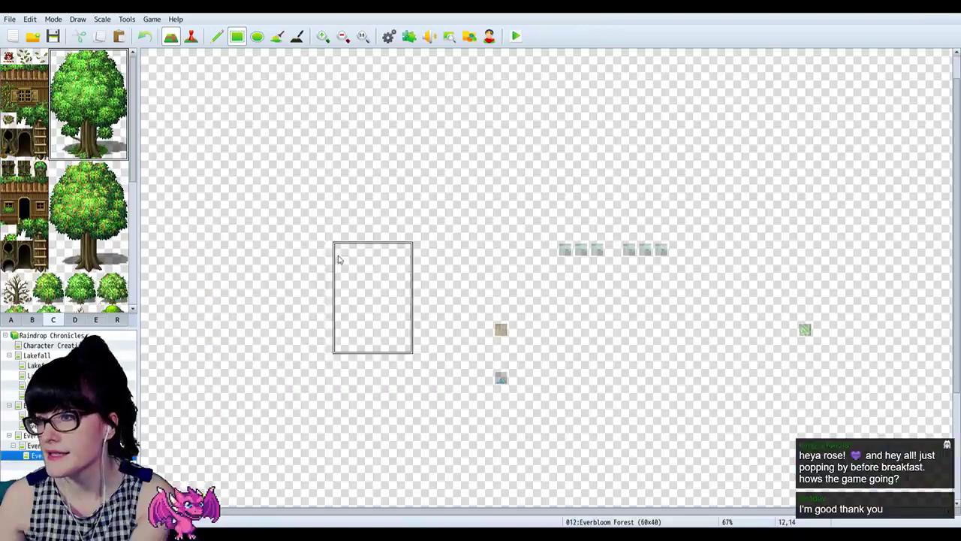
Step: Compare the copied Everbloom Forest map with the original Everbloom Forest and Everbloom Forest OLD maps, ending on the OLD map
{"action": "left_click", "coordinate": [75, 405]}
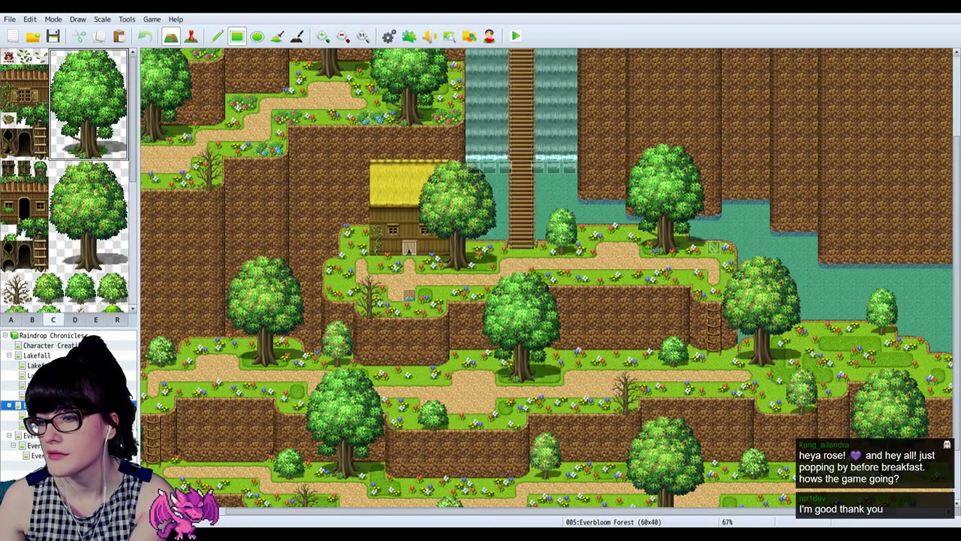
{"action": "left_click", "coordinate": [38, 455]}
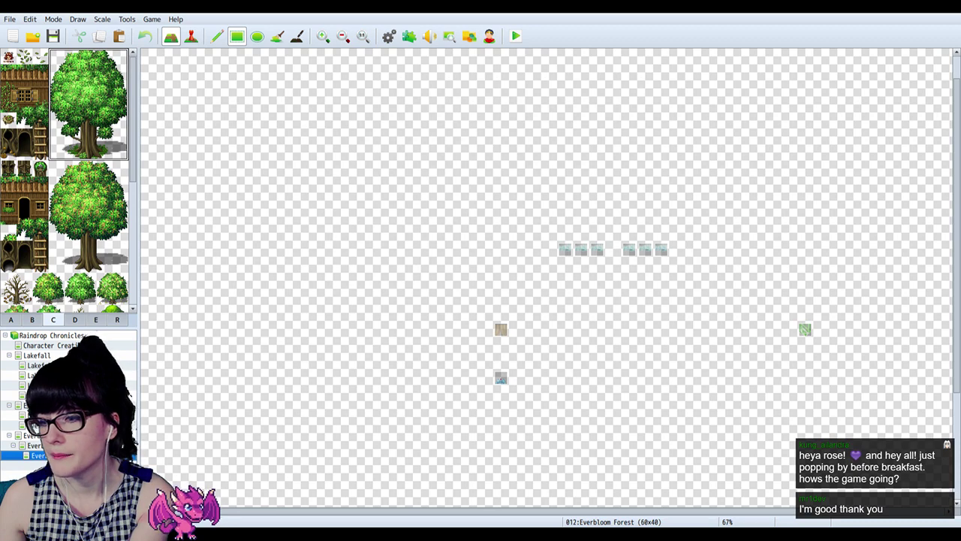
{"action": "scroll", "coordinate": [618, 260], "scroll_direction": "down", "scroll_amount": 3}
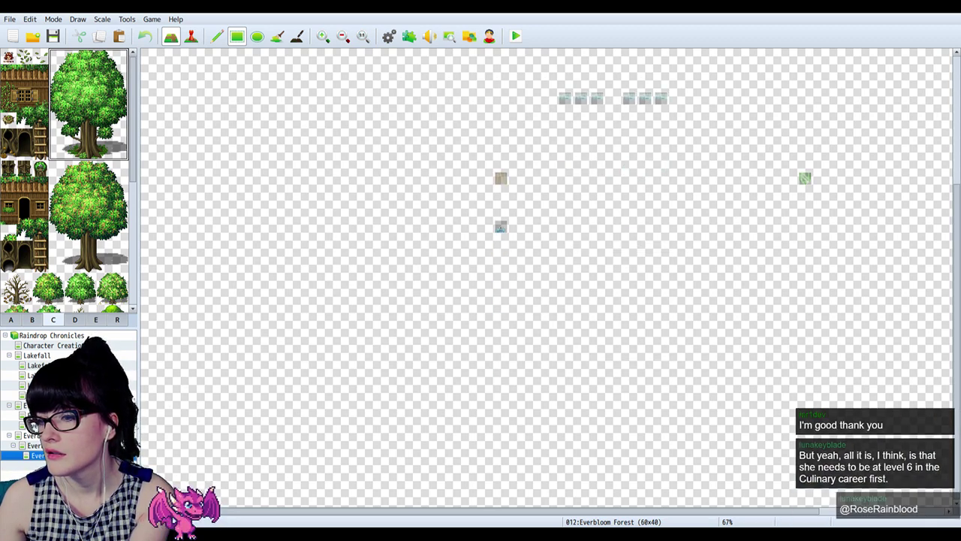
{"action": "left_click", "coordinate": [46, 405]}
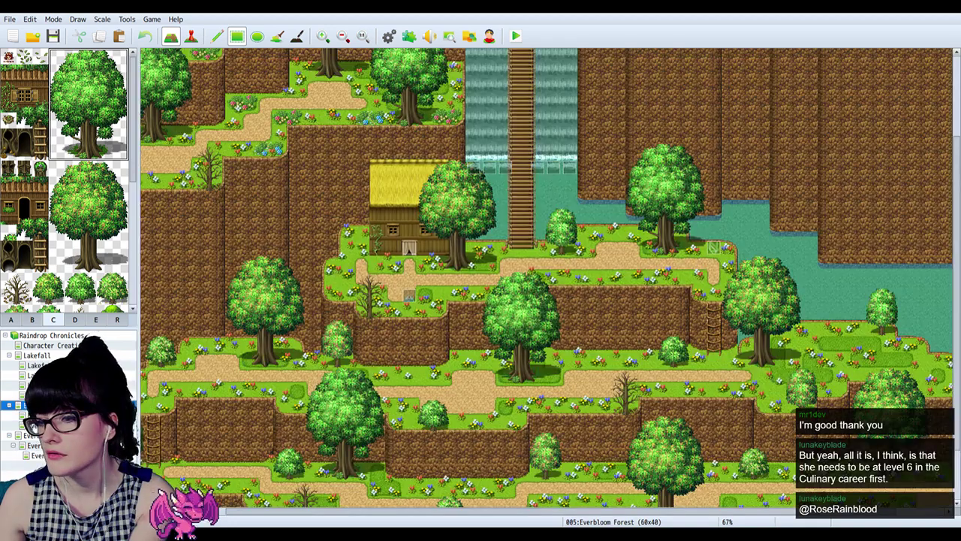
{"action": "left_click", "coordinate": [45, 436]}
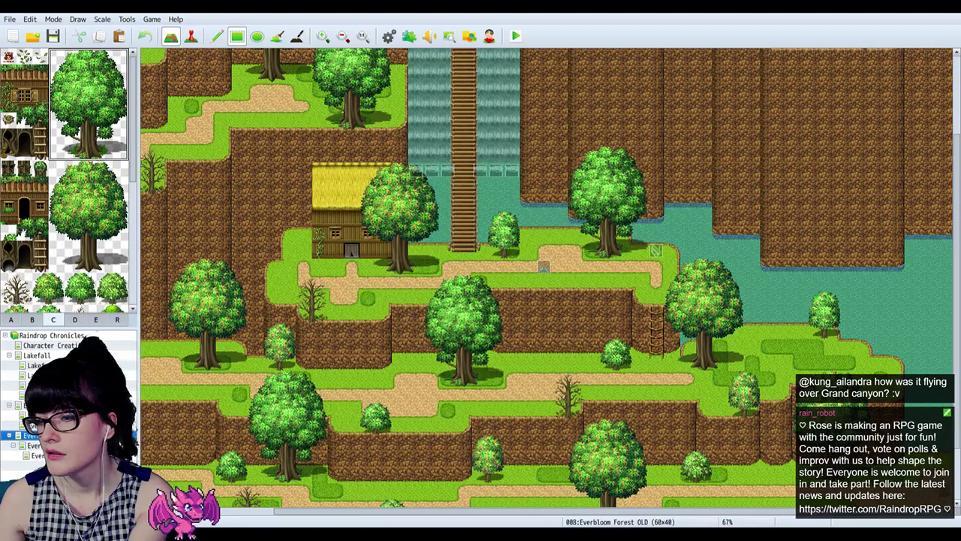
{"action": "left_click", "coordinate": [45, 455]}
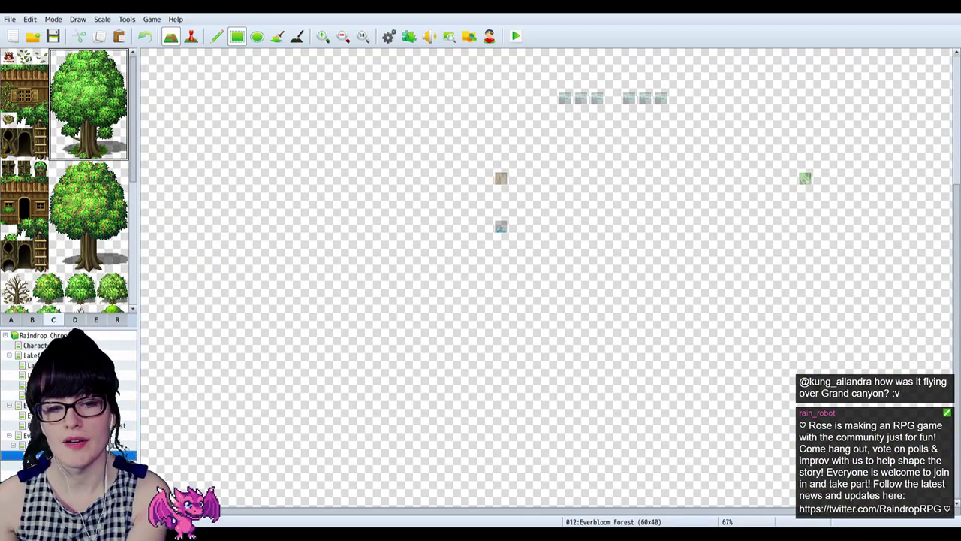
{"action": "left_click", "coordinate": [27, 435]}
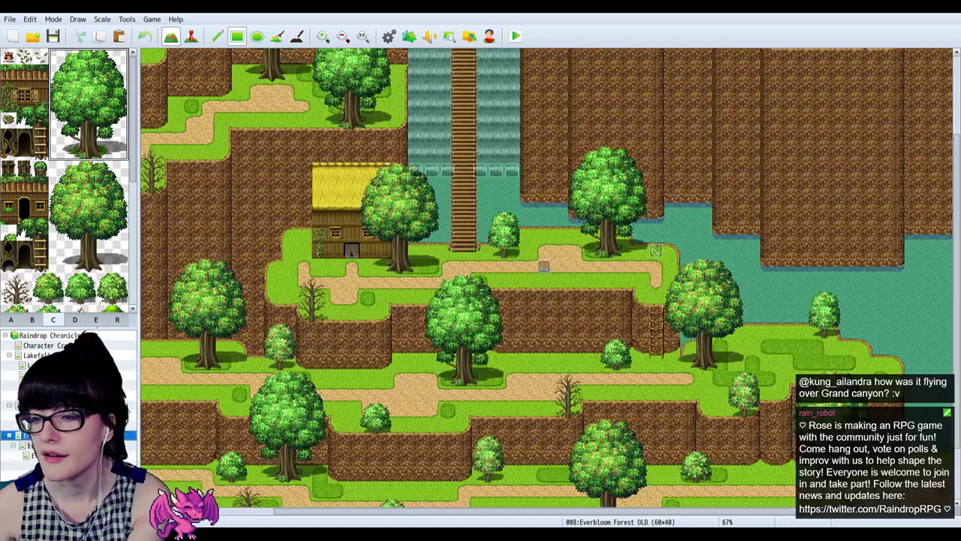
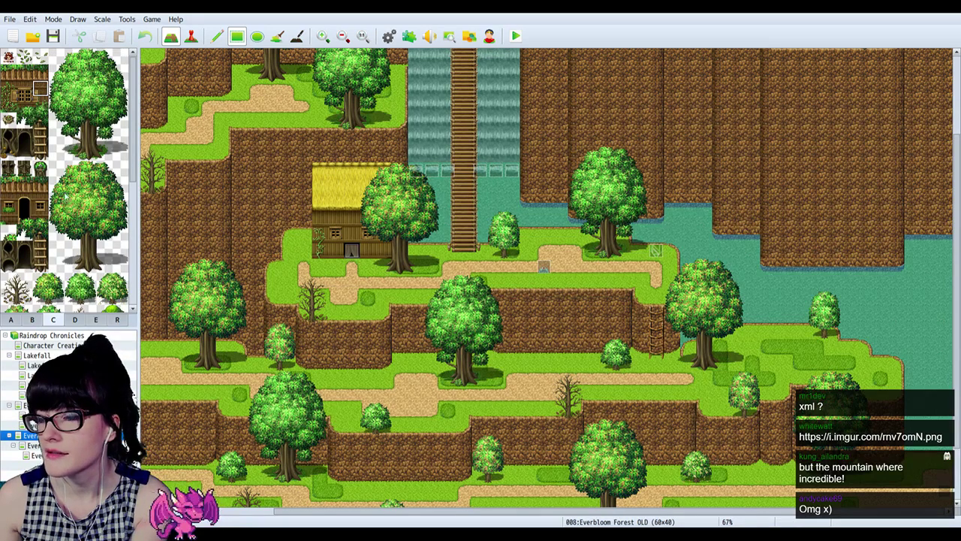
Step: Try painting the empty tile from tileset C on the cliff beside the yellow-roofed house in the Everbloom Forest OLD map
{"action": "scroll", "coordinate": [69, 180], "scroll_direction": "down", "scroll_amount": 3}
{"action": "scroll", "coordinate": [9, 180], "scroll_direction": "down", "scroll_amount": 2}
{"action": "left_click", "coordinate": [8, 171]}
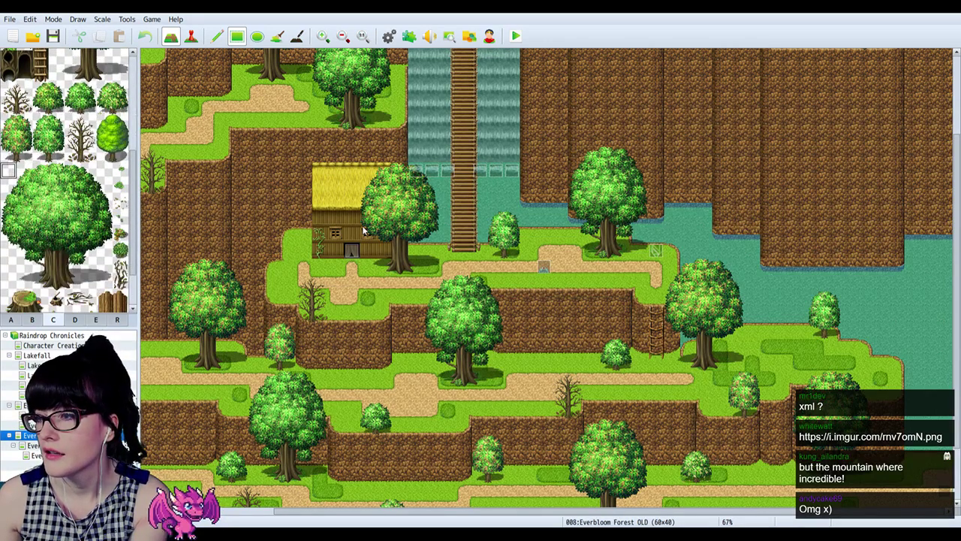
{"action": "left_click", "coordinate": [301, 194]}
{"action": "key", "text": "ctrl+z"}
Step: Check the map properties of Everbloom Forest OLD, leaving them as they are
{"action": "left_click", "coordinate": [35, 445]}
{"action": "left_click", "coordinate": [32, 435]}
{"action": "key", "text": "space"}
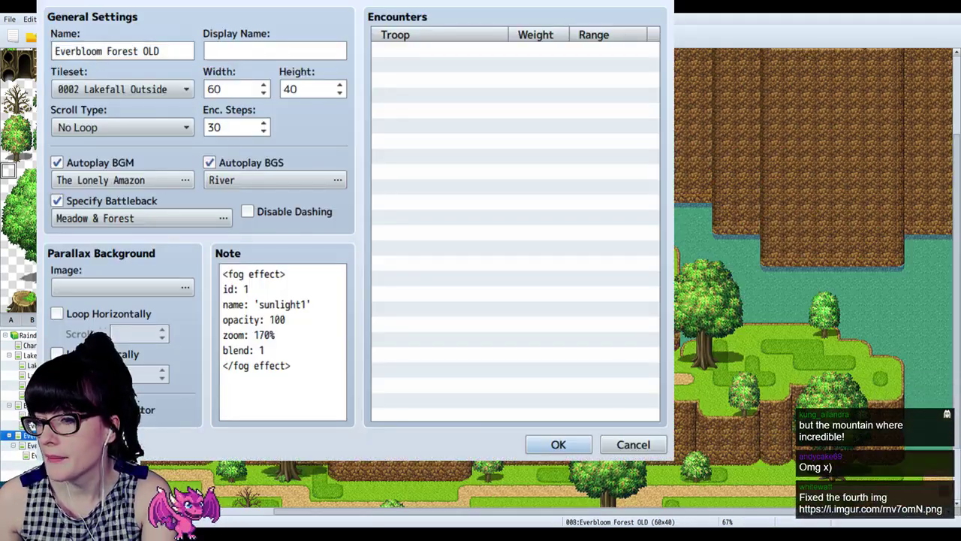
{"action": "left_click", "coordinate": [633, 444]}
Step: View the Lakefall - Inn, Everbloom Forest - East and Everbloom Forest - South East maps from the map tree
{"action": "left_click_drag", "start_coordinate": [53, 396], "coordinate": [53, 406]}
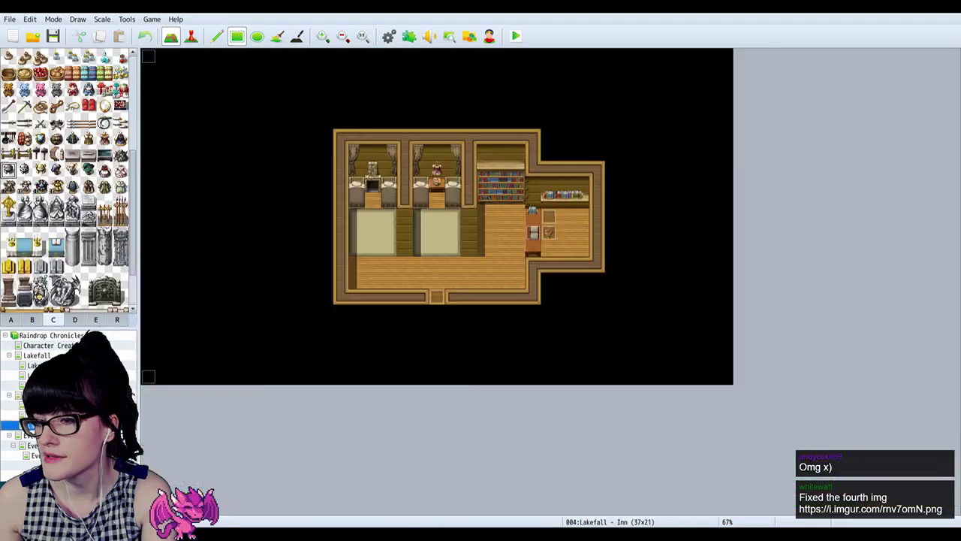
{"action": "left_click", "coordinate": [52, 405]}
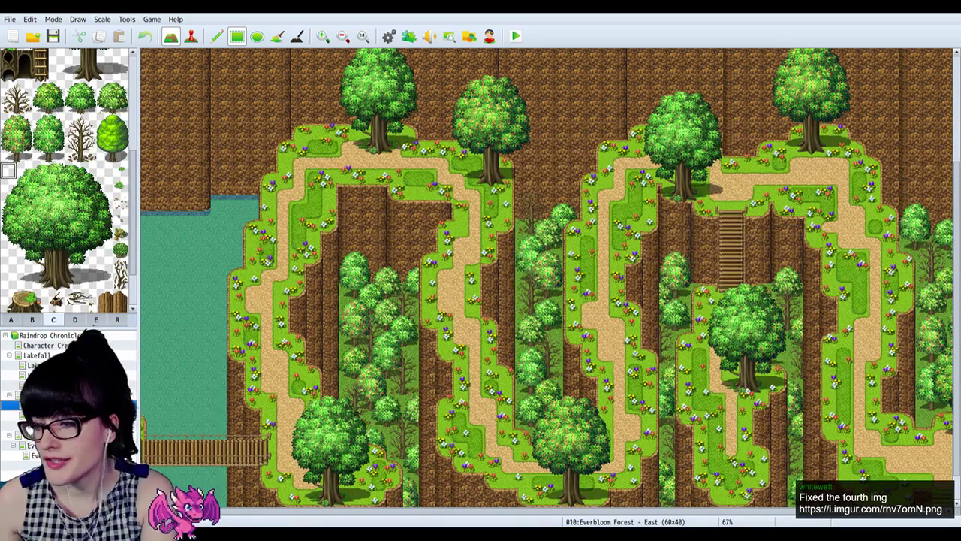
{"action": "left_click", "coordinate": [52, 395]}
{"action": "left_click", "coordinate": [53, 405]}
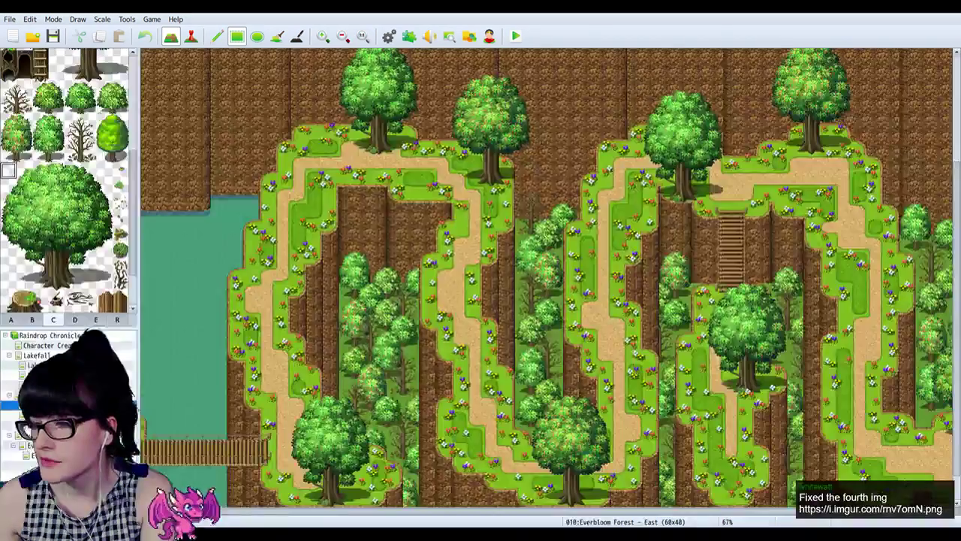
{"action": "left_click", "coordinate": [52, 395]}
{"action": "left_click", "coordinate": [52, 415]}
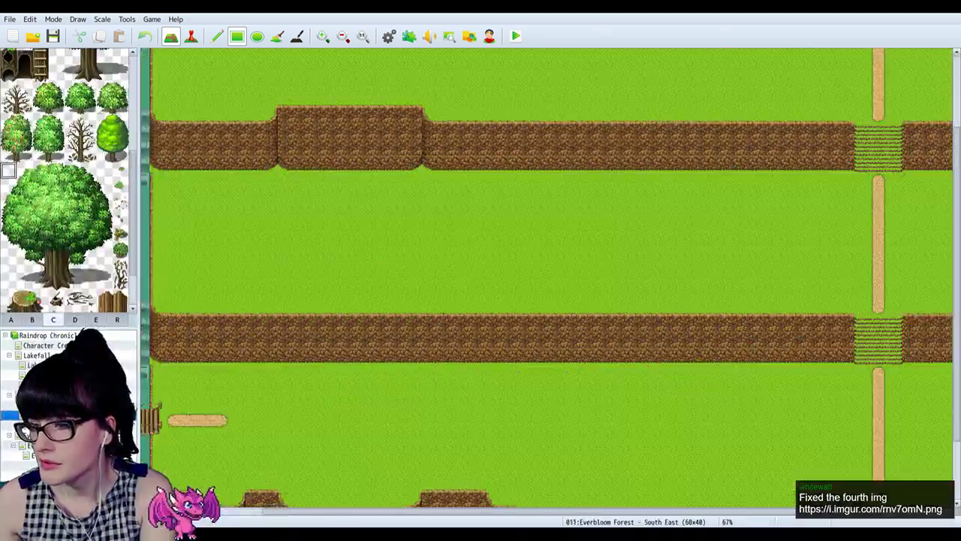
Step: Move the Lakefall - Inn map back among the Lakefall maps in the map tree and reopen Everbloom Forest OLD
{"action": "left_click", "coordinate": [53, 425]}
{"action": "left_click", "coordinate": [52, 436]}
{"action": "left_click", "coordinate": [52, 425]}
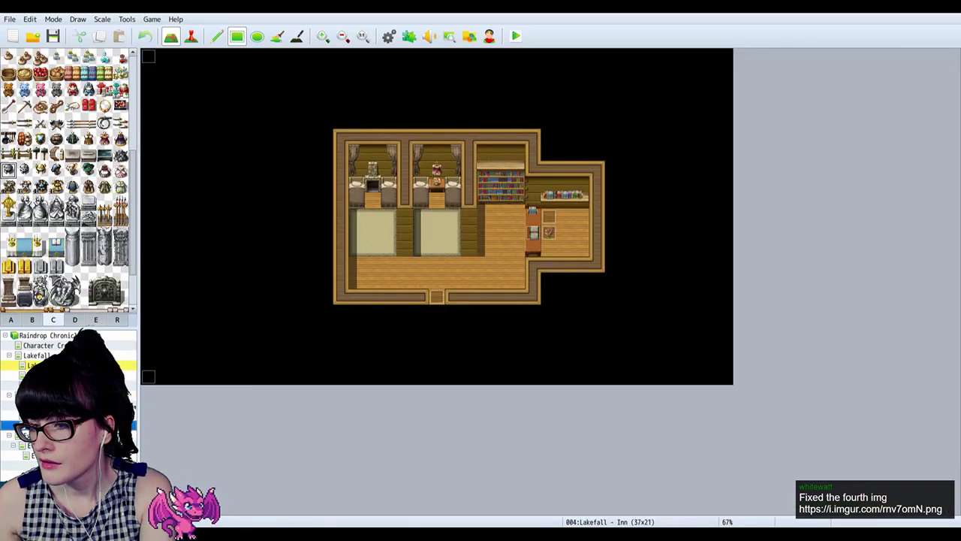
{"action": "left_click", "coordinate": [53, 415]}
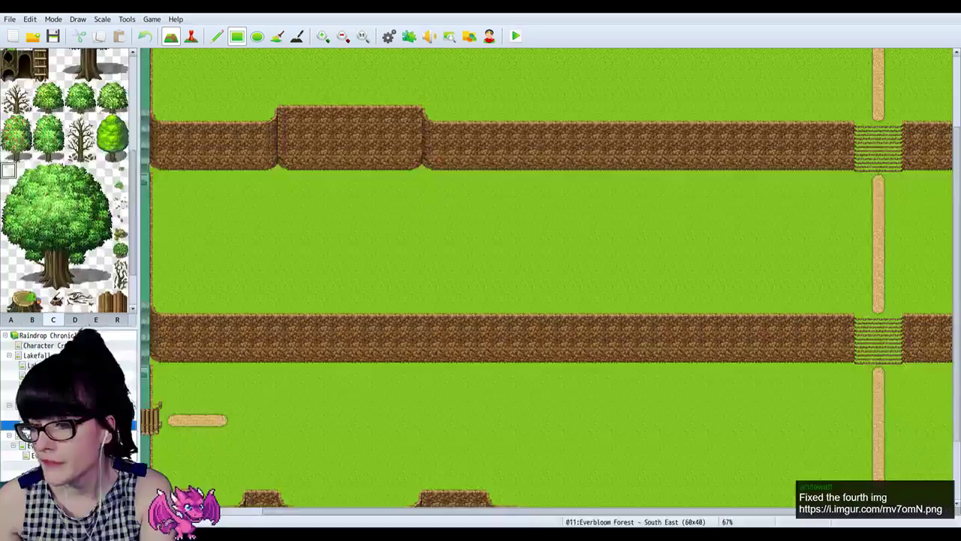
{"action": "left_click", "coordinate": [53, 436]}
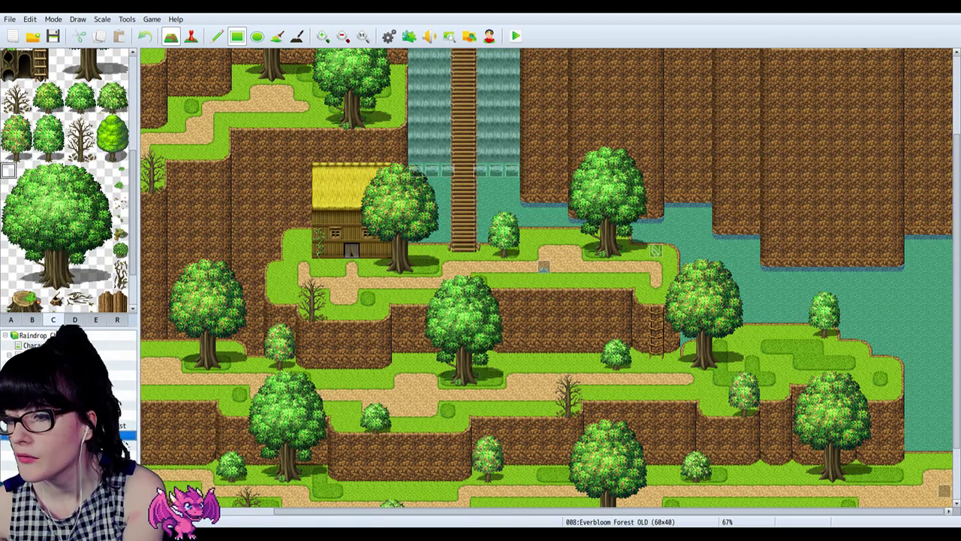
Step: Compare the Everbloom Forest - East OLD map with Everbloom Forest OLD, and inspect the latter's map properties
{"action": "left_click", "coordinate": [90, 404]}
{"action": "left_click", "coordinate": [90, 436]}
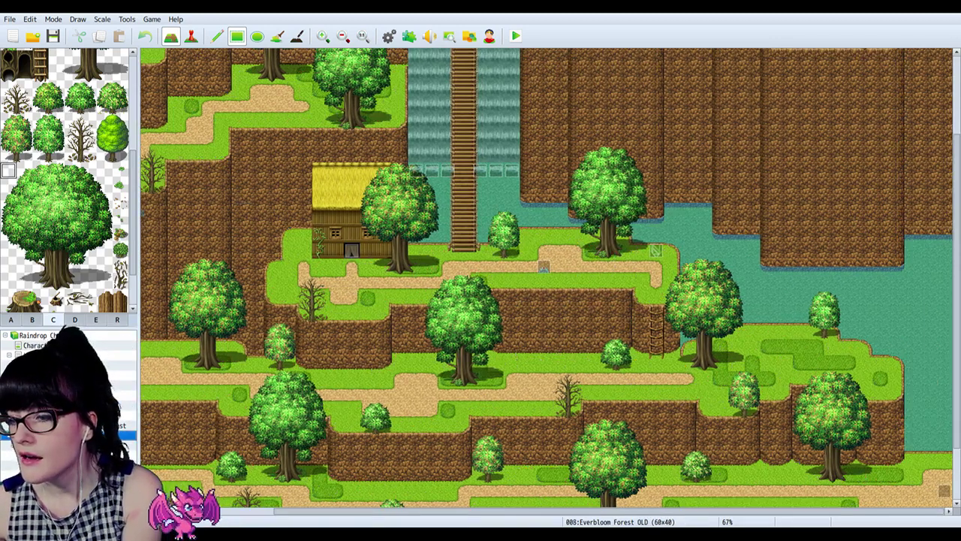
{"action": "left_click", "coordinate": [90, 445]}
{"action": "left_click", "coordinate": [90, 405]}
{"action": "left_click", "coordinate": [91, 445]}
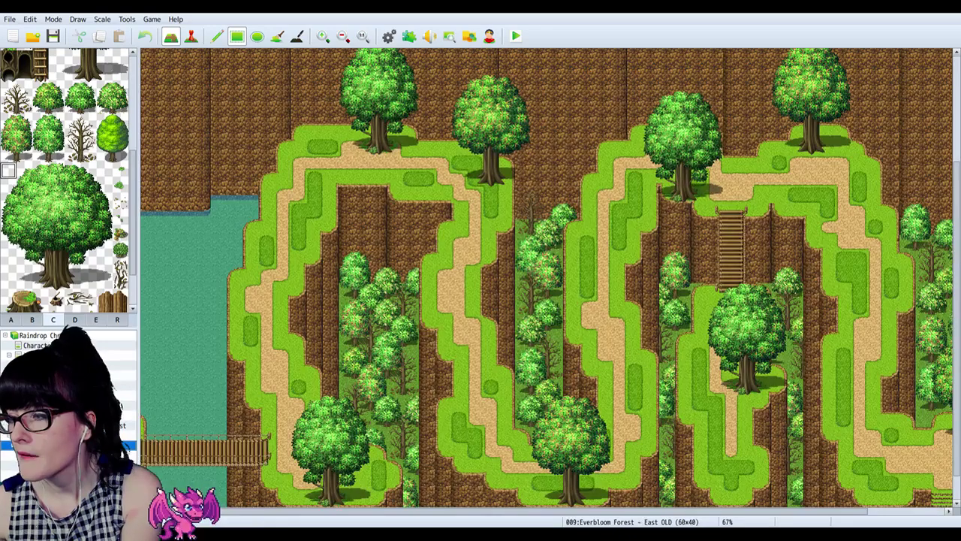
{"action": "left_click", "coordinate": [91, 436]}
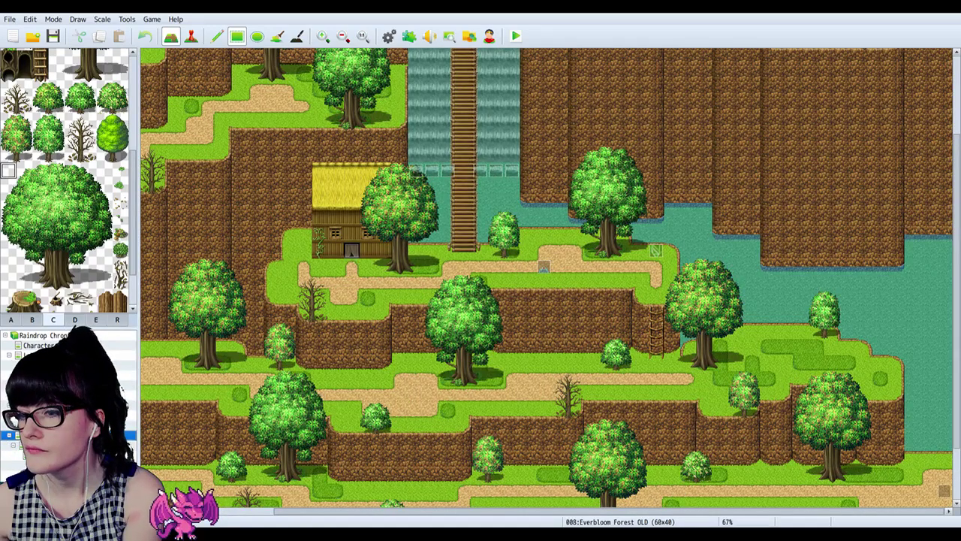
{"action": "double_click", "coordinate": [90, 435]}
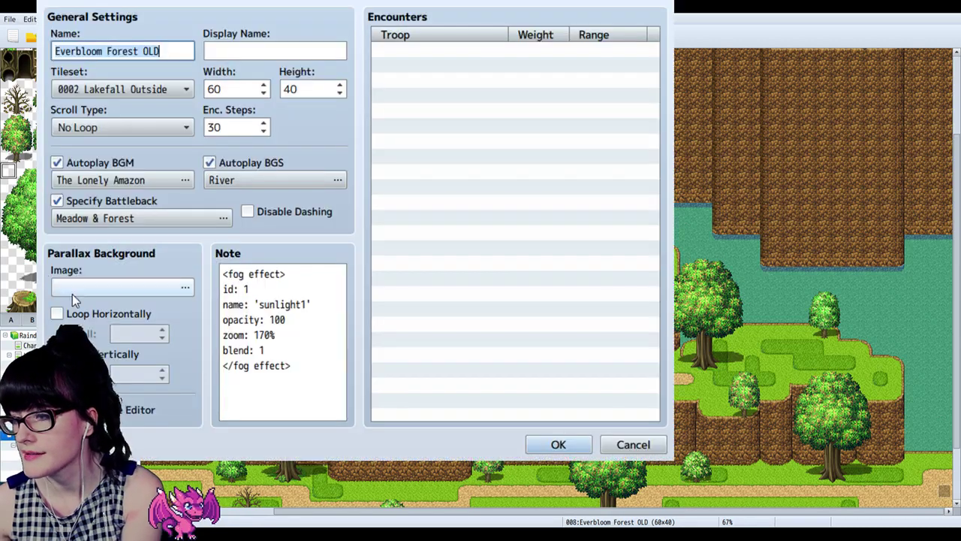
{"action": "key", "text": "Escape"}
{"action": "left_click", "coordinate": [559, 444]}
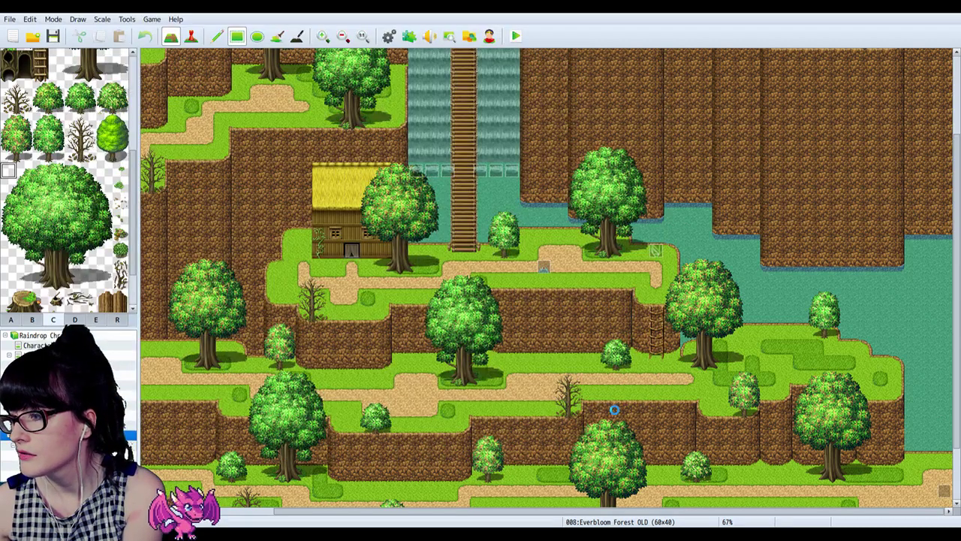
Step: Try erasing the small bush near the upper-left corner of the duplicated Everbloom Forest OLD map with tileset C's empty tile
{"action": "left_click_drag", "start_coordinate": [489, 512], "coordinate": [359, 513]}
{"action": "scroll", "coordinate": [269, 242], "scroll_direction": "up", "scroll_amount": 1}
{"action": "scroll", "coordinate": [269, 242], "scroll_direction": "up", "scroll_amount": 3}
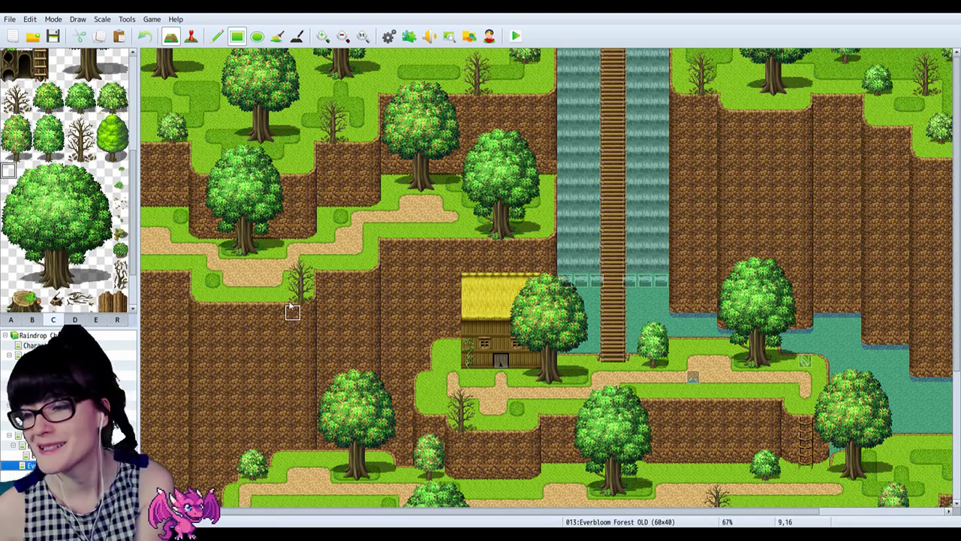
{"action": "scroll", "coordinate": [12, 71], "scroll_direction": "up", "scroll_amount": 5}
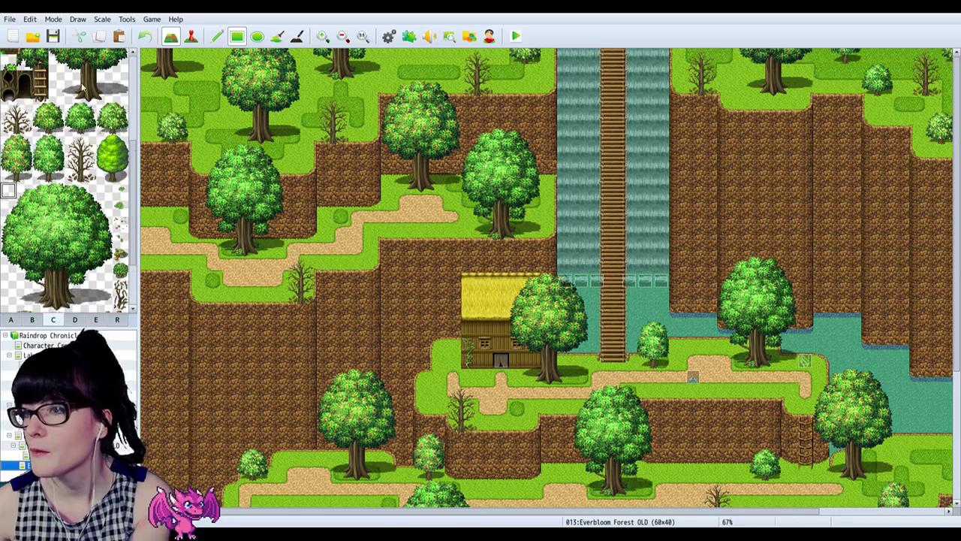
{"action": "scroll", "coordinate": [15, 286], "scroll_direction": "down", "scroll_amount": 3}
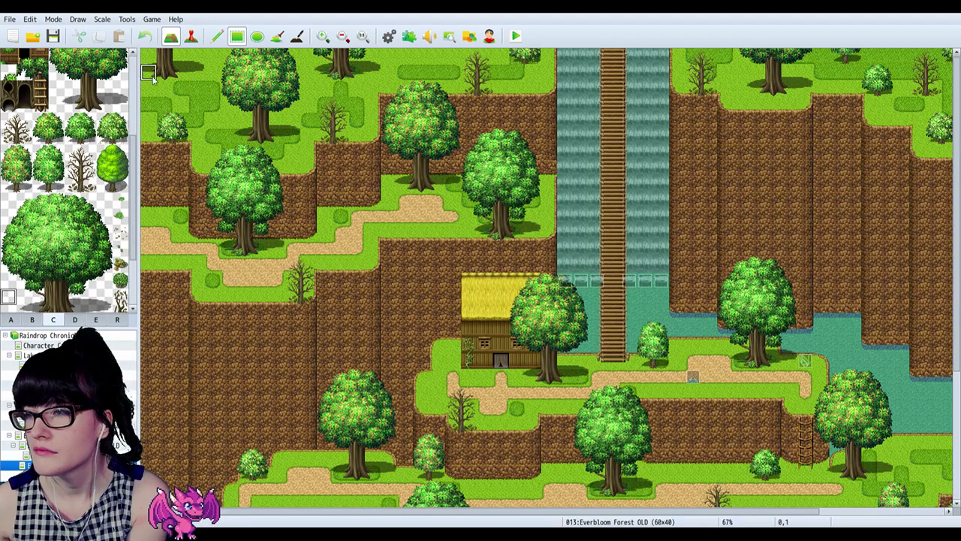
{"action": "left_click", "coordinate": [180, 120]}
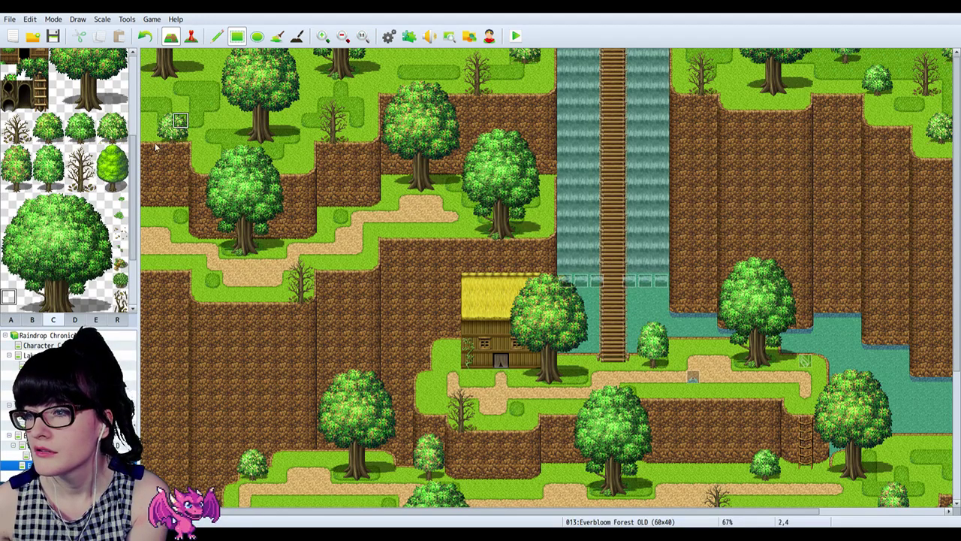
Step: Try erasing the tree trunk at the duplicated map's upper-left corner with the empty tile from tileset E
{"action": "left_click", "coordinate": [75, 319]}
{"action": "scroll", "coordinate": [68, 188], "scroll_direction": "up", "scroll_amount": 1}
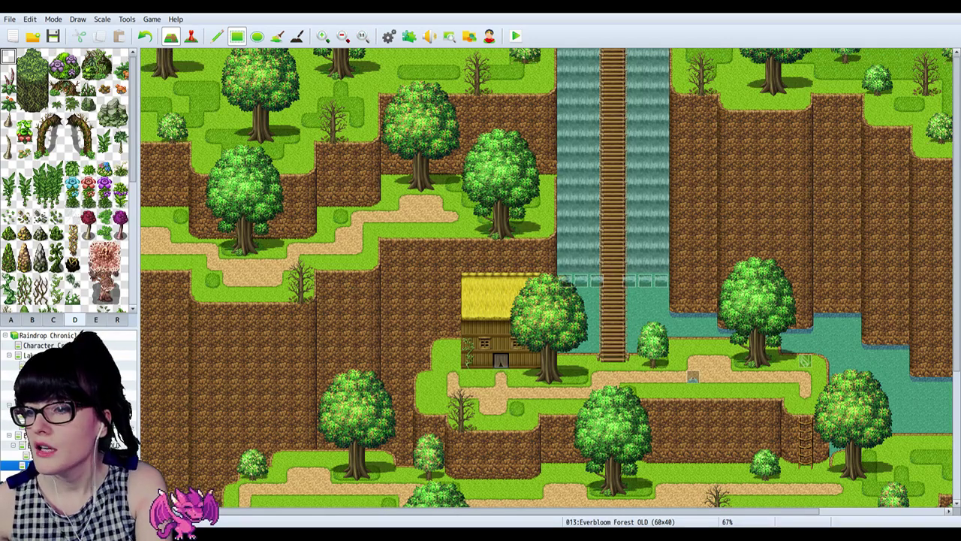
{"action": "left_click", "coordinate": [100, 321]}
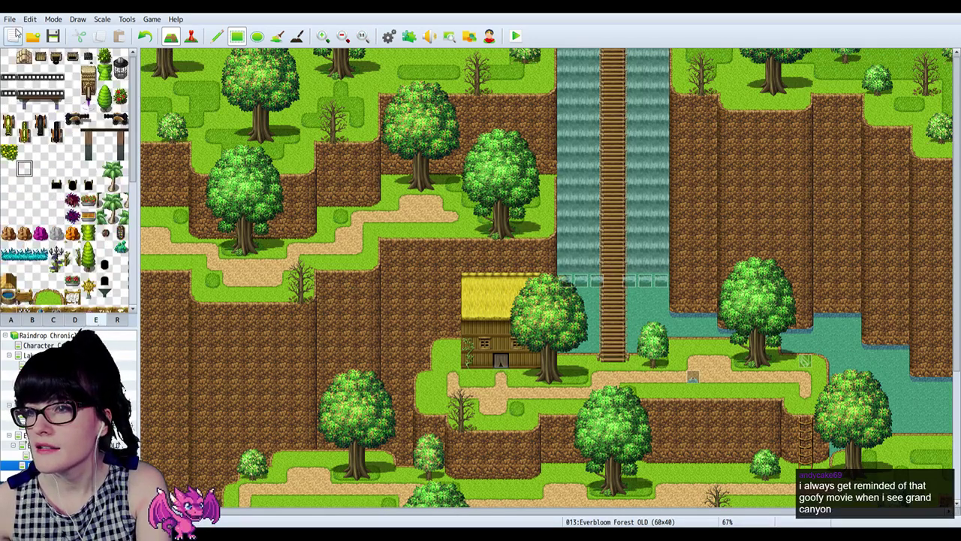
{"action": "left_click", "coordinate": [9, 57]}
{"action": "left_click", "coordinate": [166, 58]}
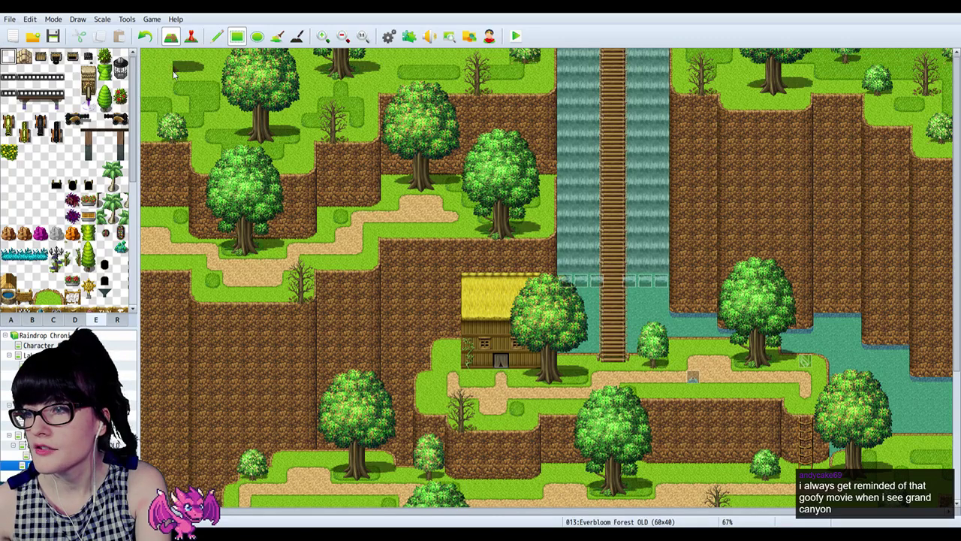
{"action": "key", "text": "ctrl+z"}
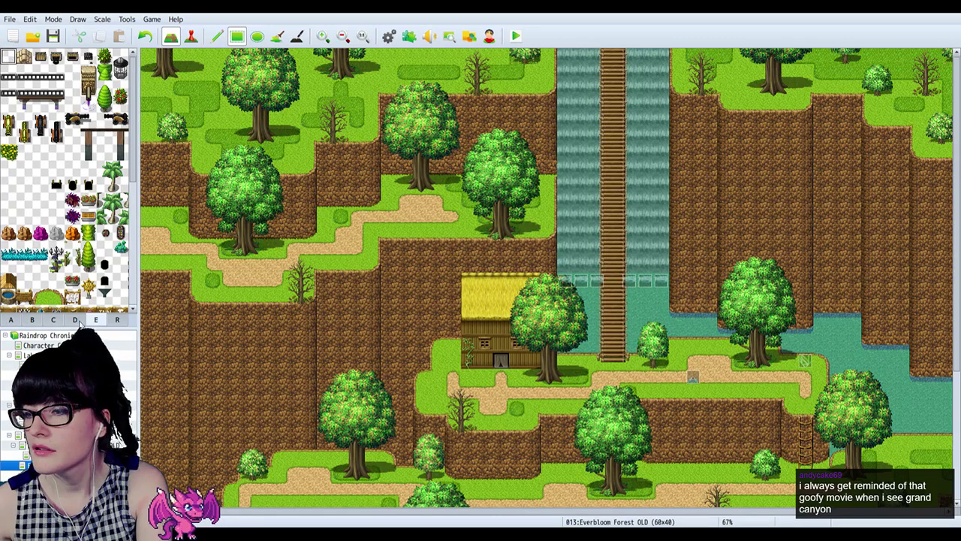
Step: Try clearing a large rectangle in the map's upper-left area with the transparent tile from tileset A
{"action": "left_click", "coordinate": [11, 320]}
{"action": "left_click", "coordinate": [23, 72]}
{"action": "left_click_drag", "start_coordinate": [144, 55], "coordinate": [405, 215]}
{"action": "right_click", "coordinate": [404, 216]}
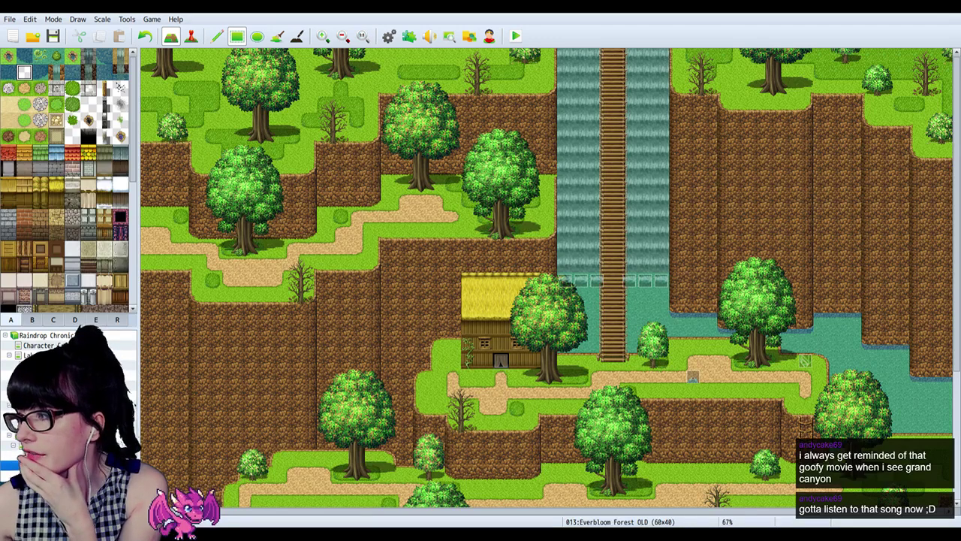
Step: Try stripping the trees and bushes from large rectangles of the duplicated map with the blank overlay tile from tileset A
{"action": "scroll", "coordinate": [233, 298], "scroll_direction": "down", "scroll_amount": 1}
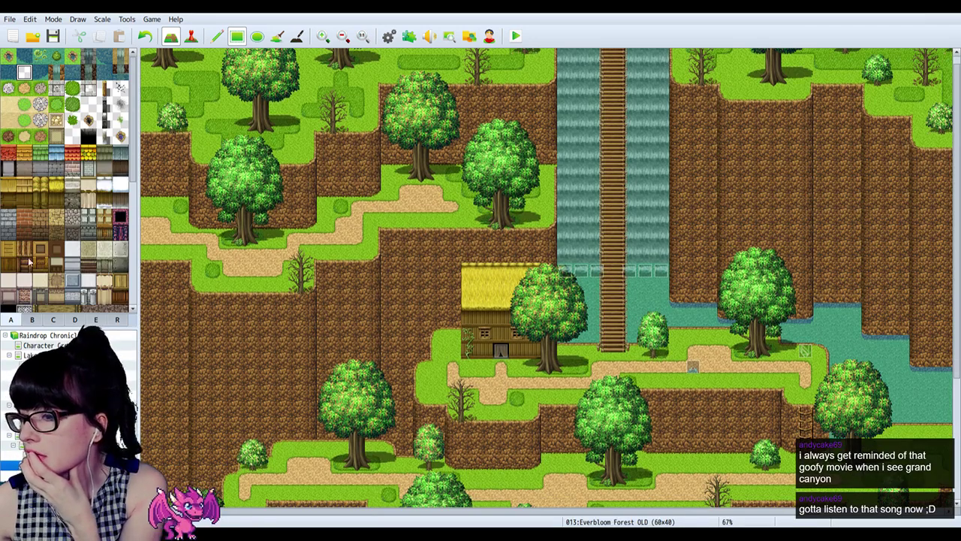
{"action": "left_click", "coordinate": [88, 105]}
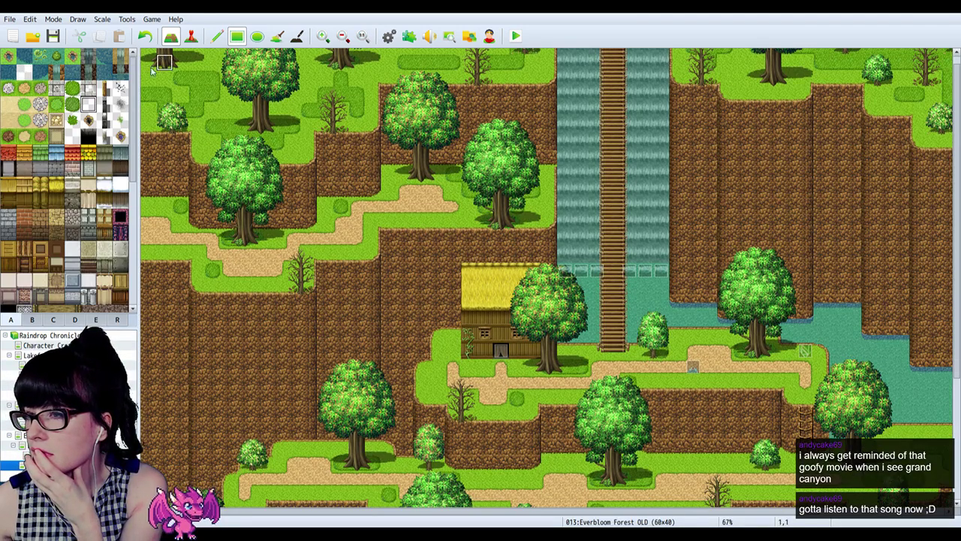
{"action": "left_click_drag", "start_coordinate": [189, 57], "coordinate": [283, 248]}
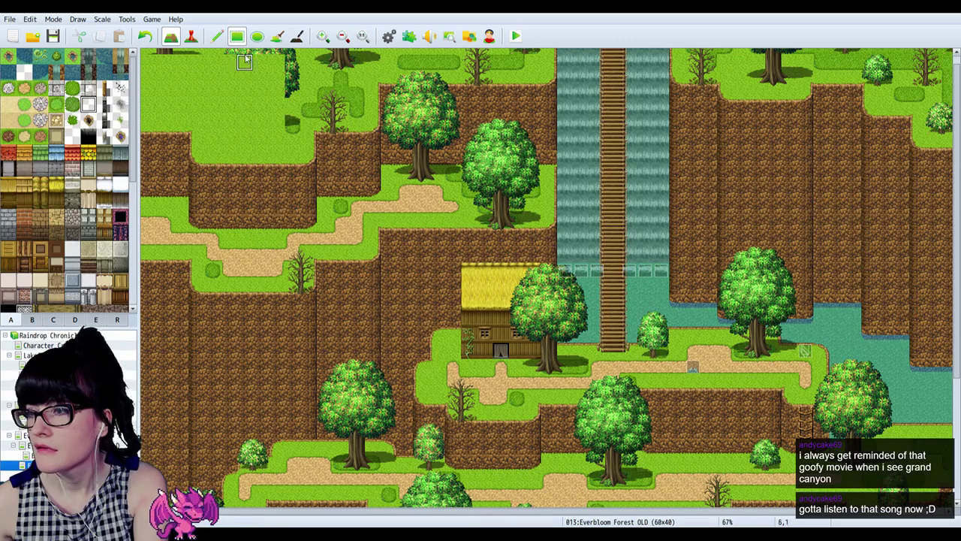
{"action": "key", "text": "ctrl+z"}
{"action": "mouse_move", "coordinate": [145, 52]}
{"action": "left_mouse_down"}
{"action": "mouse_move", "coordinate": [567, 336]}
{"action": "mouse_move", "coordinate": [875, 488]}
{"action": "left_mouse_up"}
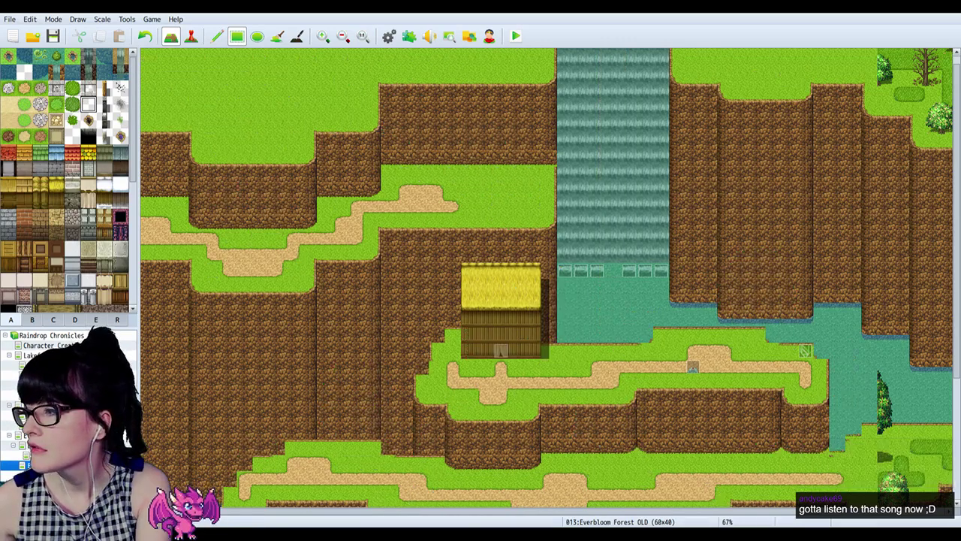
{"action": "key", "text": "ctrl+z"}
{"action": "left_click_drag", "start_coordinate": [145, 52], "coordinate": [793, 447]}
{"action": "key", "text": "ctrl+z"}
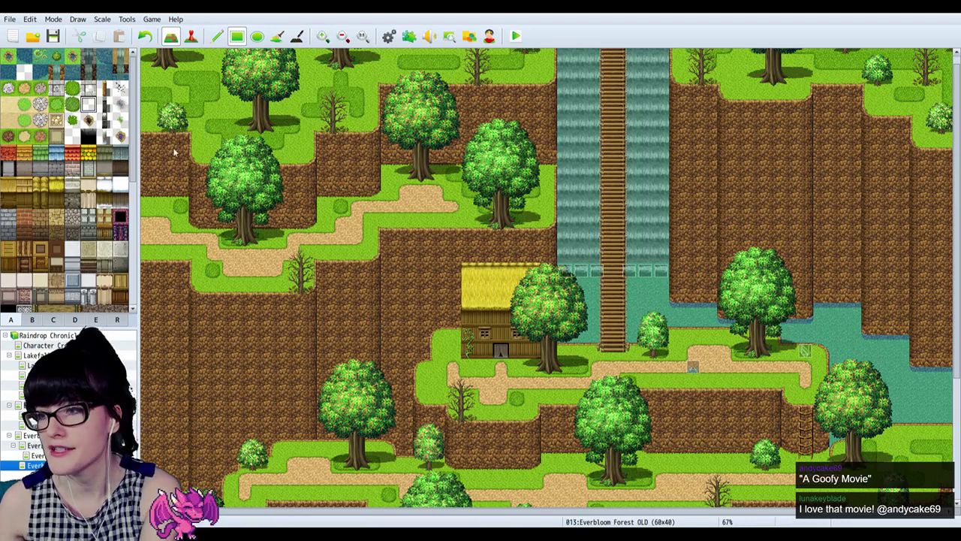
Step: Erase the ground and cliff around the small upper-left bush and beside the corner tree with tileset A's transparent tile
{"action": "left_click", "coordinate": [24, 72]}
{"action": "mouse_move", "coordinate": [181, 143]}
{"action": "left_mouse_down"}
{"action": "mouse_move", "coordinate": [154, 180]}
{"action": "mouse_move", "coordinate": [179, 191]}
{"action": "left_mouse_up"}
{"action": "mouse_move", "coordinate": [151, 132]}
{"action": "left_mouse_down"}
{"action": "mouse_move", "coordinate": [150, 75]}
{"action": "mouse_move", "coordinate": [201, 98]}
{"action": "mouse_move", "coordinate": [196, 129]}
{"action": "mouse_move", "coordinate": [212, 78]}
{"action": "left_mouse_up"}
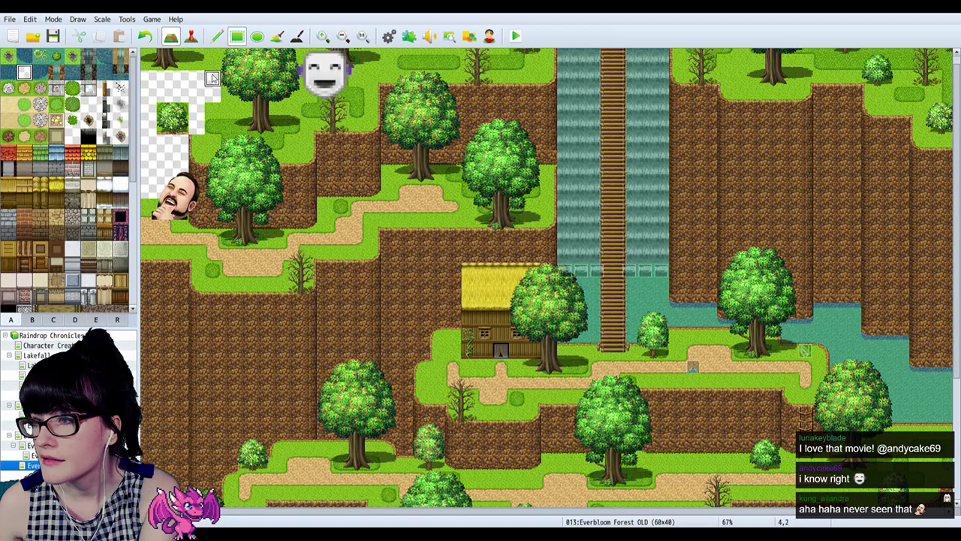
{"action": "scroll", "coordinate": [213, 62], "scroll_direction": "up", "scroll_amount": 1}
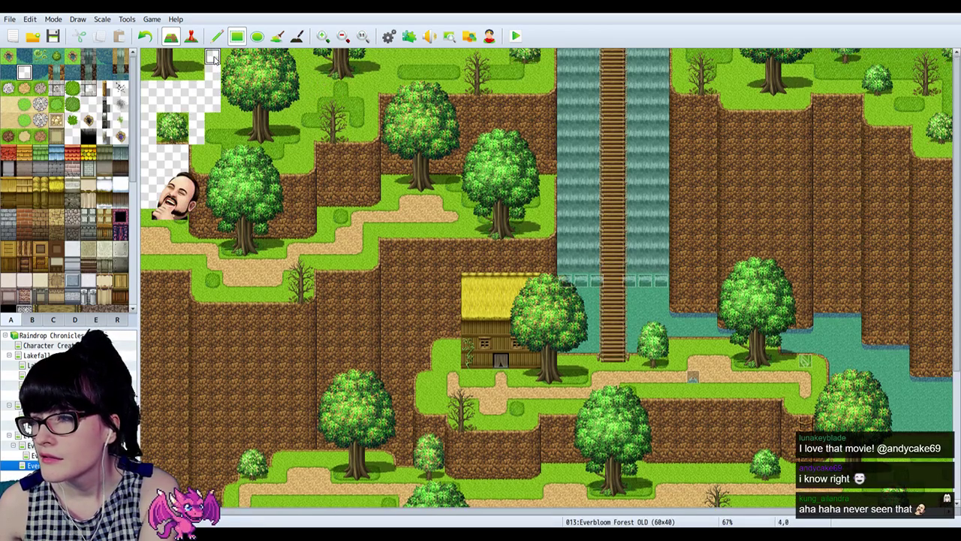
{"action": "left_click_drag", "start_coordinate": [212, 59], "coordinate": [213, 122]}
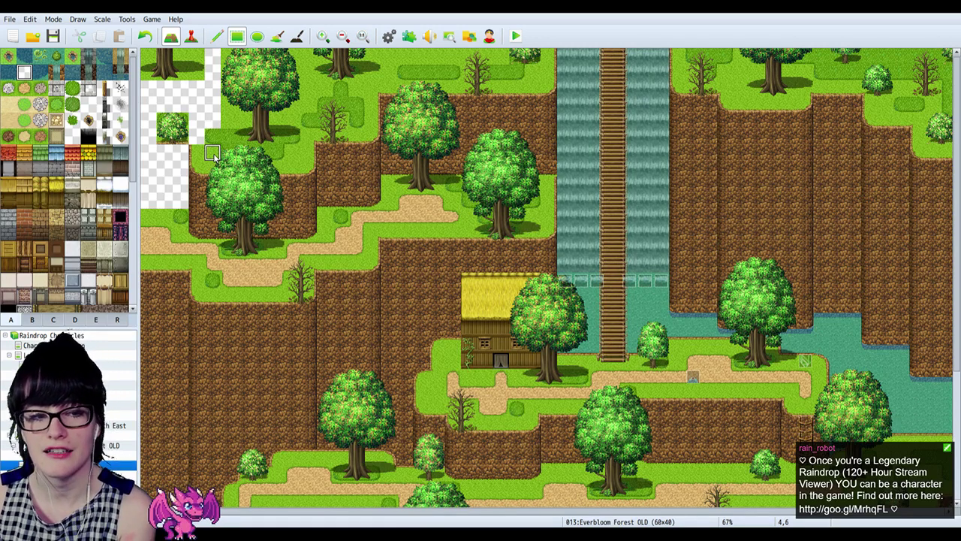
{"action": "scroll", "coordinate": [454, 308], "scroll_direction": "down", "scroll_amount": 5}
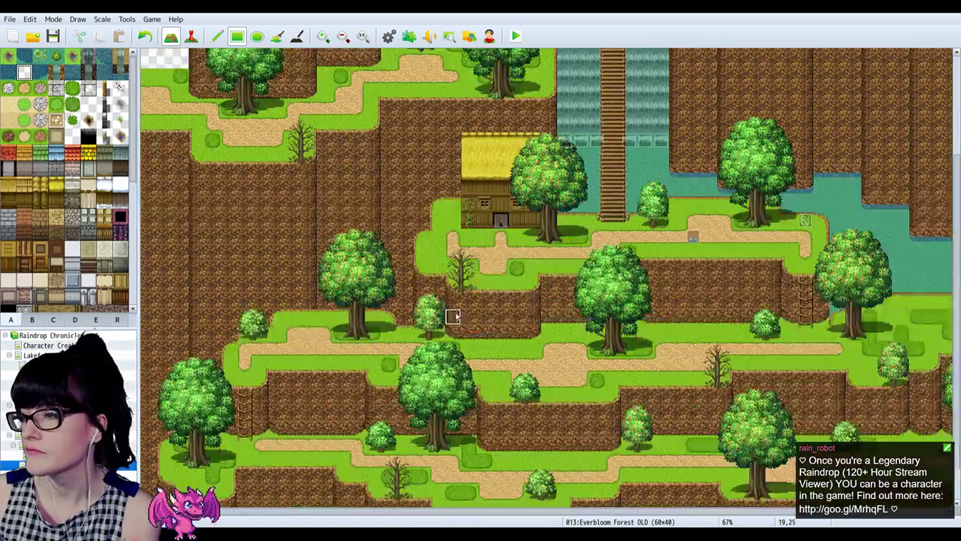
{"action": "scroll", "coordinate": [454, 304], "scroll_direction": "up", "scroll_amount": 5}
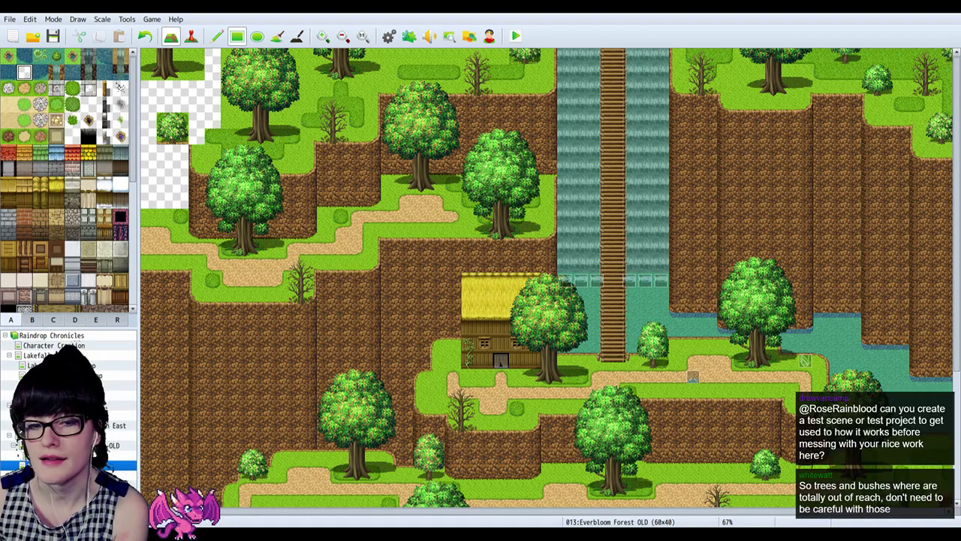
Step: Switch to Photoshop and remove the flowers from the Everbloom Forest.psd image
{"action": "key", "text": "alt+Tab"}
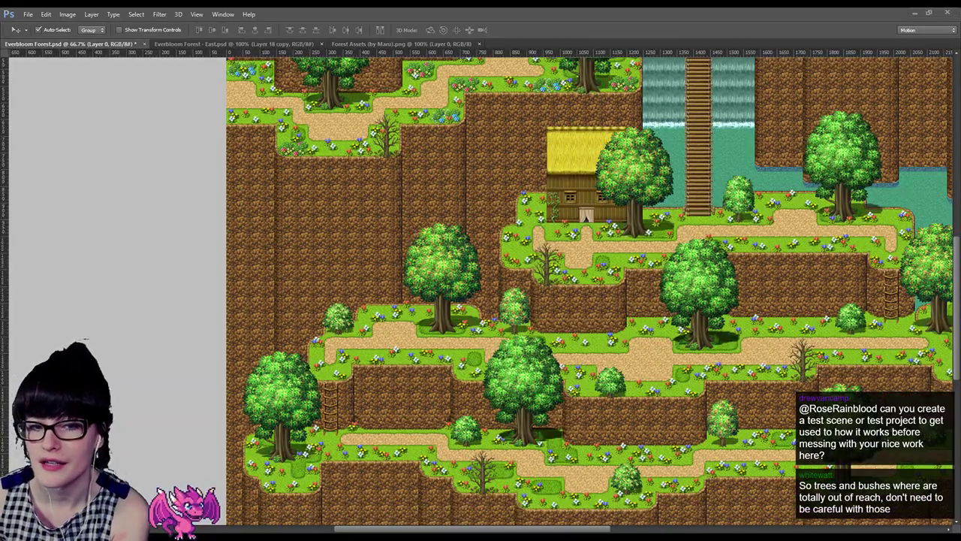
{"action": "left_click", "coordinate": [831, 330]}
{"action": "key", "text": "Delete"}
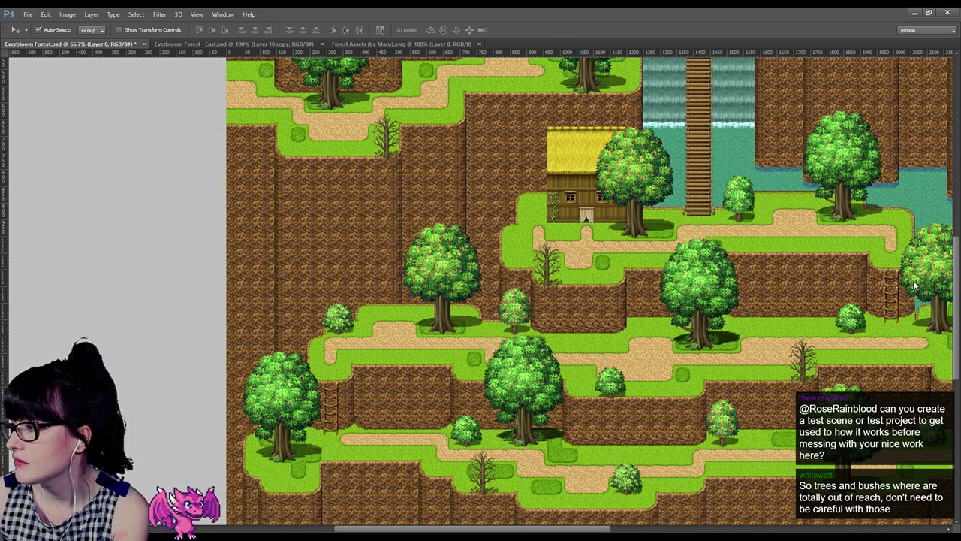
Step: Fade the map layer to 50% opacity and adjust the lower full-colour tree copy over its original
{"action": "key", "text": "5"}
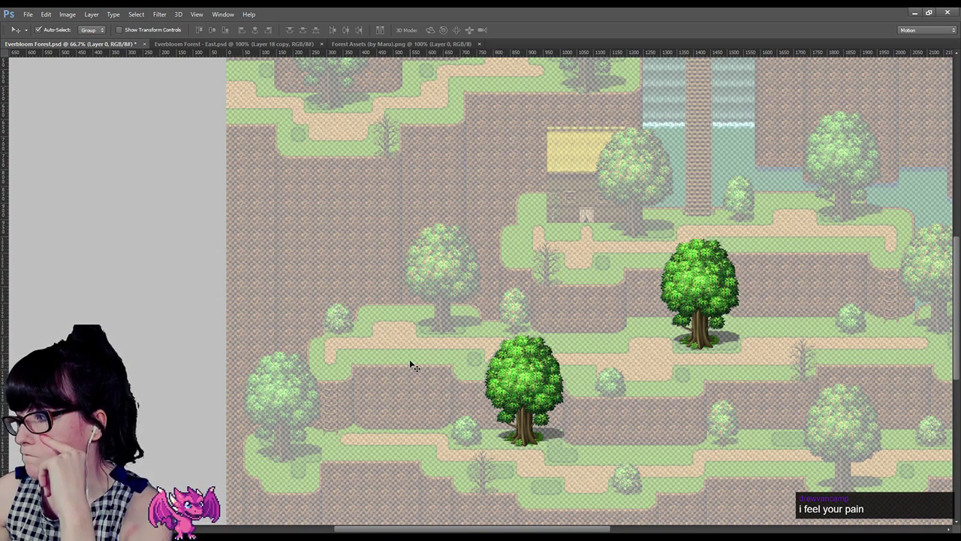
{"action": "left_click", "coordinate": [523, 386]}
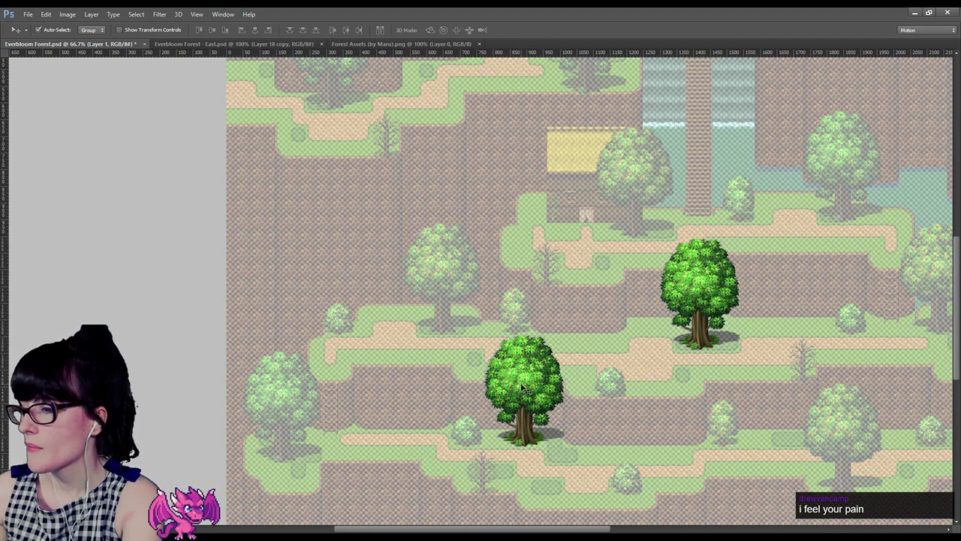
{"action": "scroll", "coordinate": [729, 215], "scroll_direction": "up", "scroll_amount": 3}
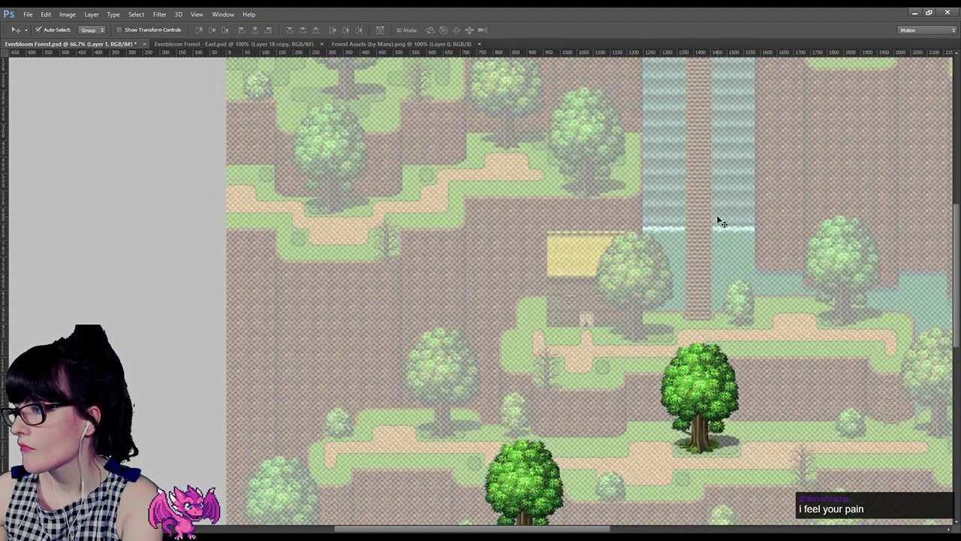
{"action": "scroll", "coordinate": [720, 226], "scroll_direction": "up", "scroll_amount": 2}
{"action": "scroll", "coordinate": [720, 227], "scroll_direction": "down", "scroll_amount": 6}
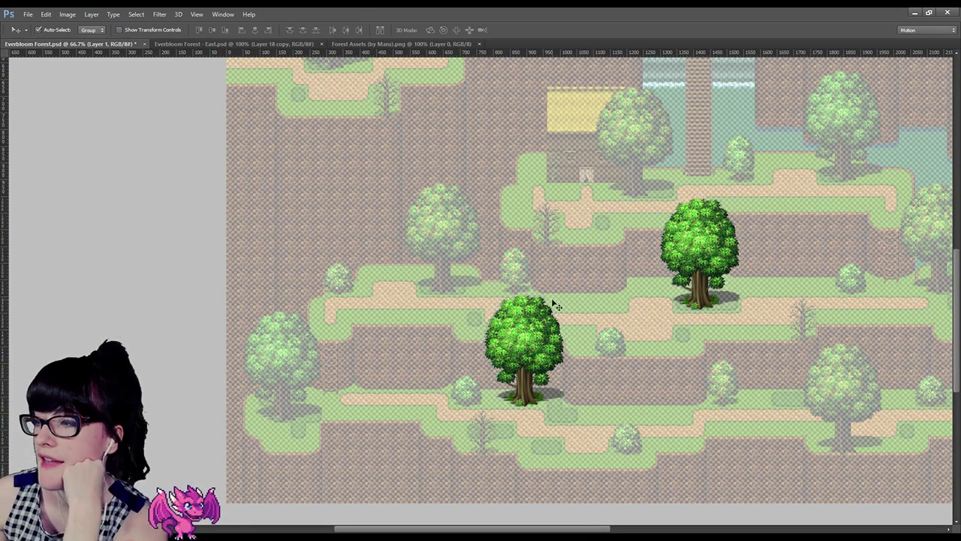
{"action": "mouse_move", "coordinate": [505, 353]}
{"action": "left_mouse_down"}
{"action": "mouse_move", "coordinate": [493, 358]}
{"action": "mouse_move", "coordinate": [507, 350]}
{"action": "left_mouse_up"}
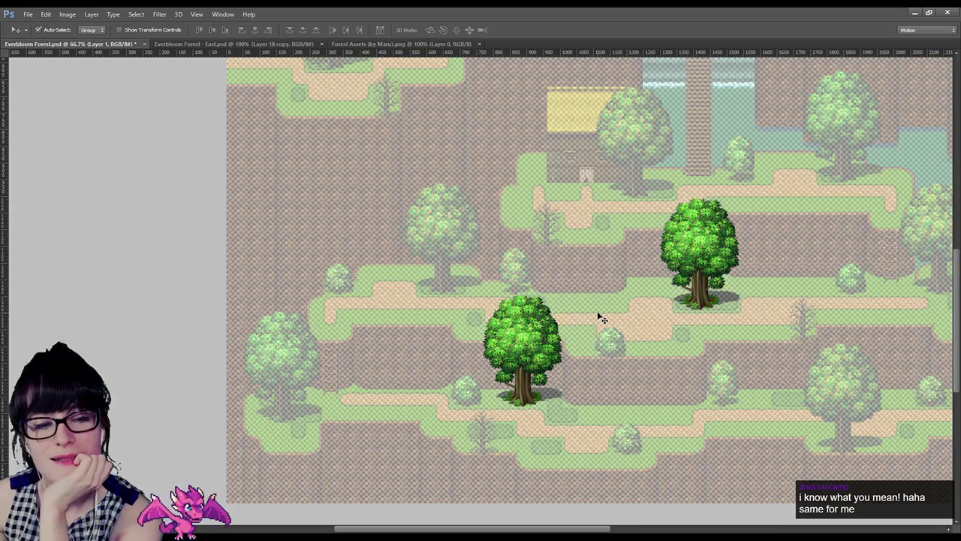
{"action": "scroll", "coordinate": [599, 317], "scroll_direction": "up", "scroll_amount": 2}
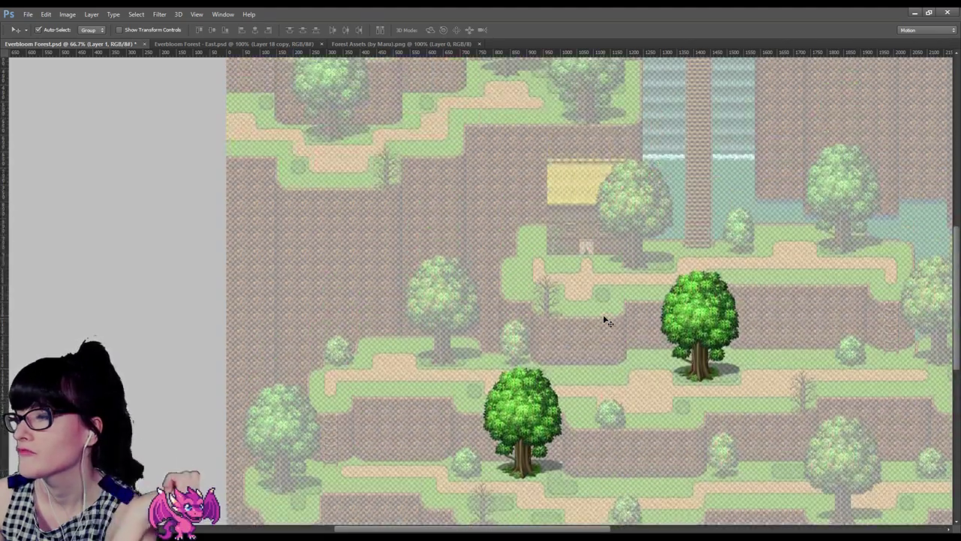
{"action": "scroll", "coordinate": [600, 322], "scroll_direction": "down", "scroll_amount": 1}
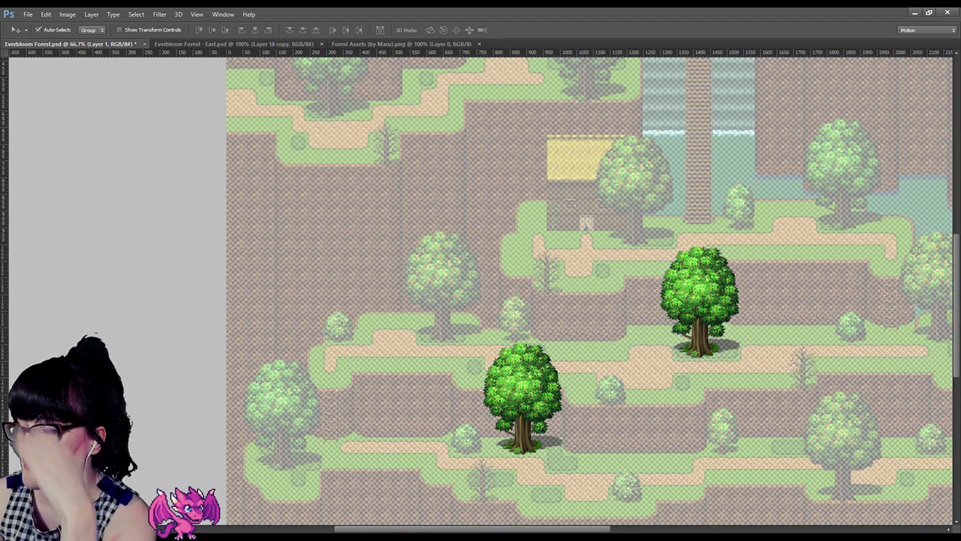
{"action": "left_click", "coordinate": [520, 390]}
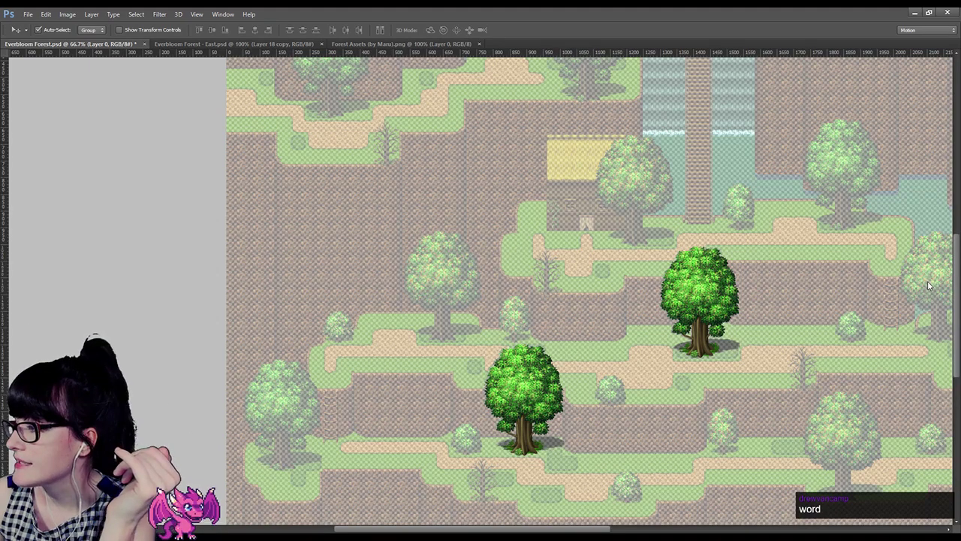
Step: Set the map layer's opacity to 70% and nudge the lower full-colour tree into line with the faded tree beneath
{"action": "key", "text": "7"}
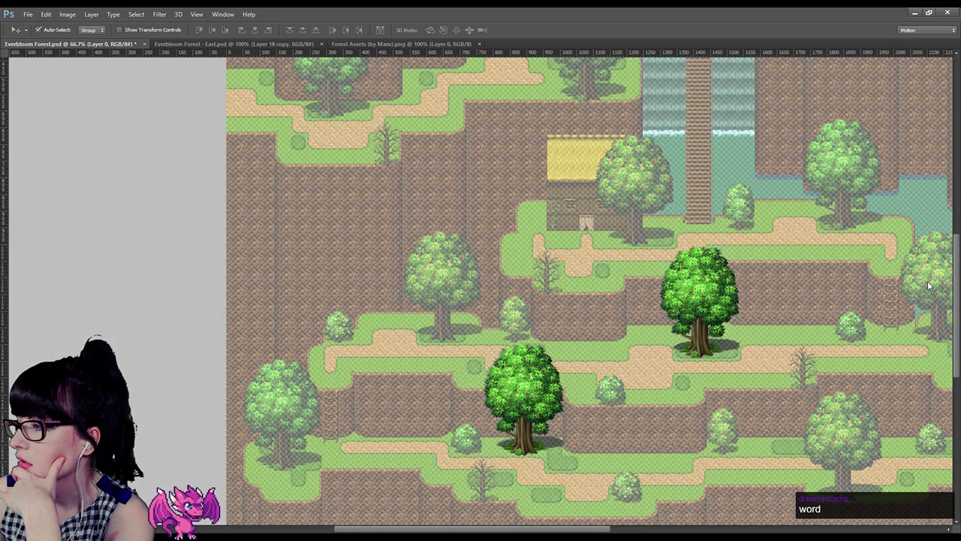
{"action": "left_click_drag", "start_coordinate": [505, 390], "coordinate": [504, 391]}
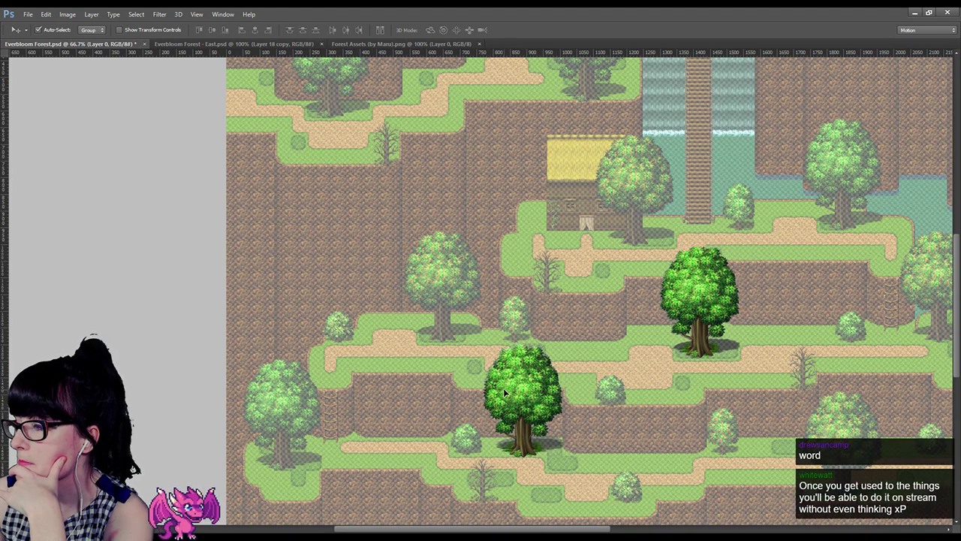
{"action": "left_click", "coordinate": [505, 392]}
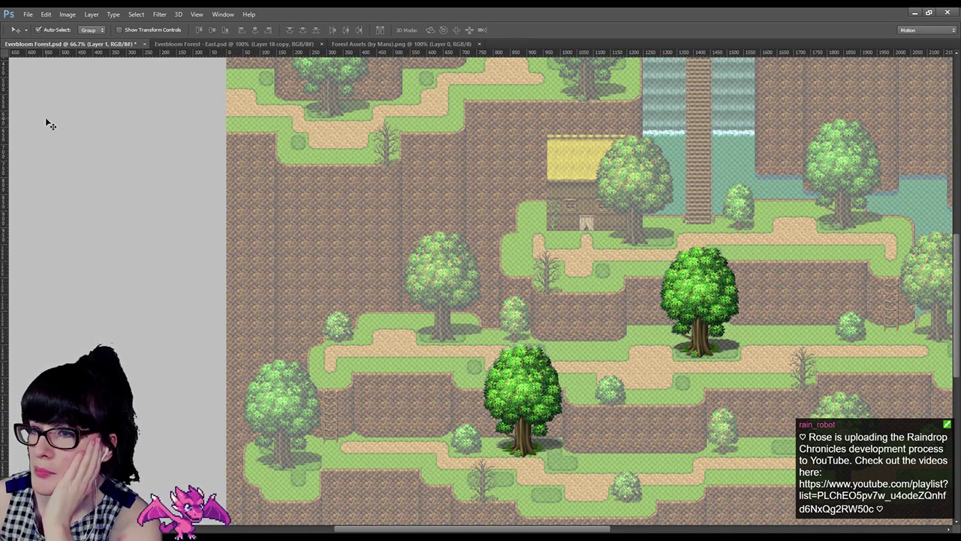
{"action": "left_click_drag", "start_coordinate": [508, 410], "coordinate": [507, 408]}
{"action": "mouse_move", "coordinate": [511, 373]}
{"action": "left_mouse_down"}
{"action": "mouse_move", "coordinate": [573, 409]}
{"action": "mouse_move", "coordinate": [549, 359]}
{"action": "mouse_move", "coordinate": [515, 375]}
{"action": "left_mouse_up"}
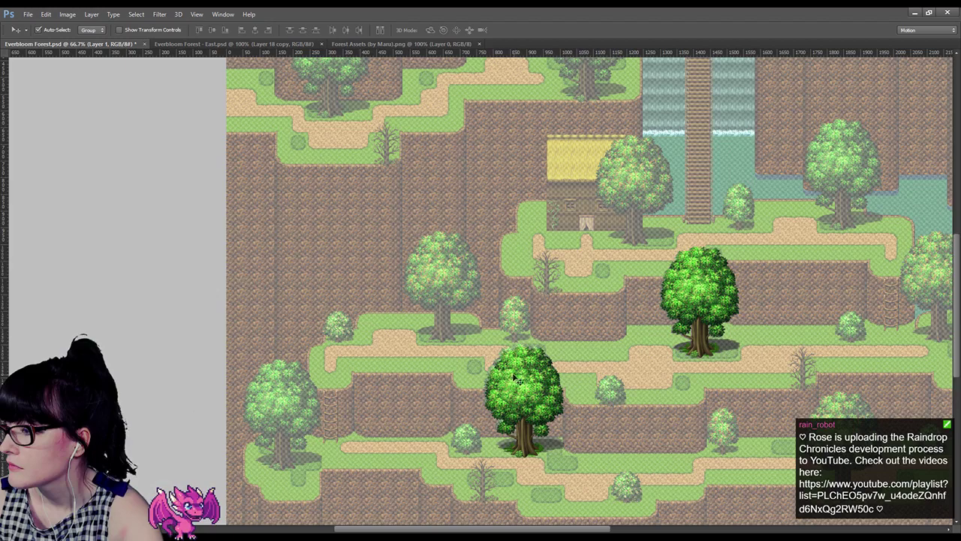
Step: Fine-tune both full-colour trees' positions over their faded originals at 100% zoom
{"action": "key", "text": "z"}
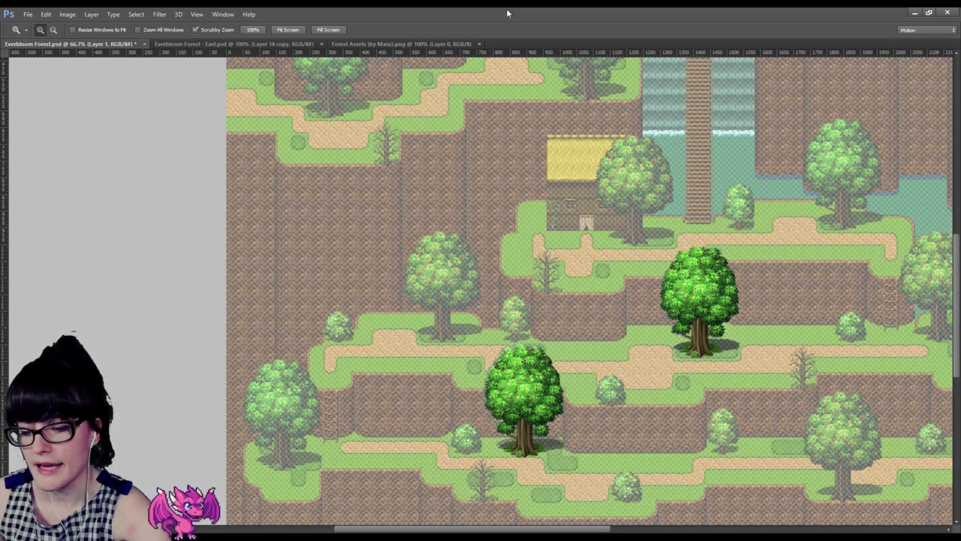
{"action": "left_click", "coordinate": [550, 391]}
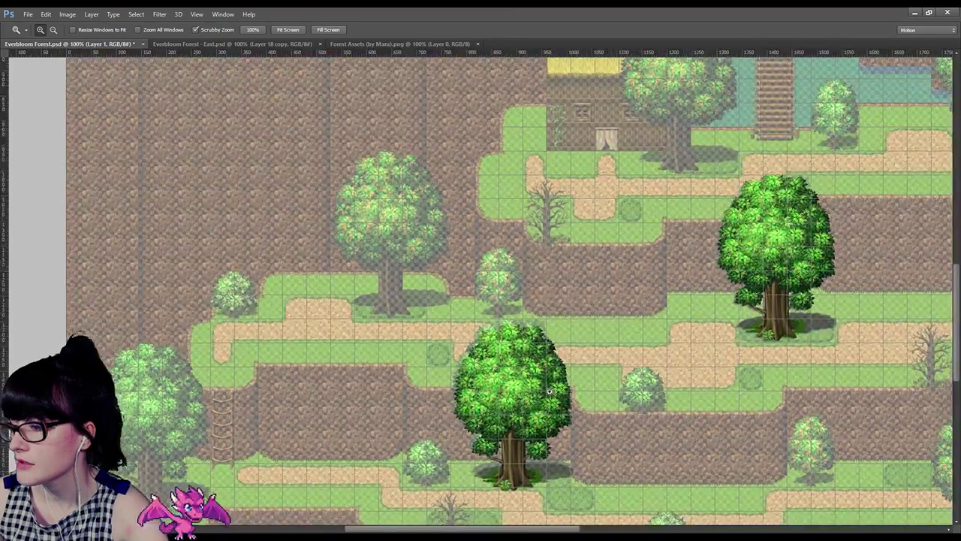
{"action": "key", "text": "v"}
{"action": "mouse_move", "coordinate": [496, 415]}
{"action": "left_mouse_down"}
{"action": "mouse_move", "coordinate": [520, 423]}
{"action": "mouse_move", "coordinate": [502, 423]}
{"action": "left_mouse_up"}
{"action": "mouse_move", "coordinate": [778, 263]}
{"action": "left_mouse_down"}
{"action": "mouse_move", "coordinate": [786, 254]}
{"action": "mouse_move", "coordinate": [778, 254]}
{"action": "left_mouse_up"}
{"action": "scroll", "coordinate": [800, 329], "scroll_direction": "down", "scroll_amount": 2}
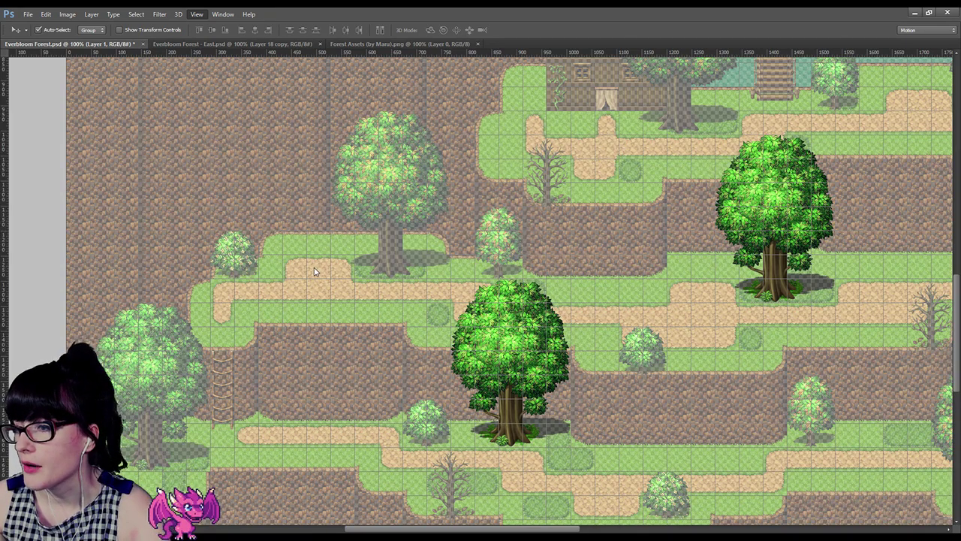
Step: Duplicate the lower full-colour tree onto the faded tree beside the ladder in the map's lower-left corner
{"action": "mouse_move", "coordinate": [26, 15]}
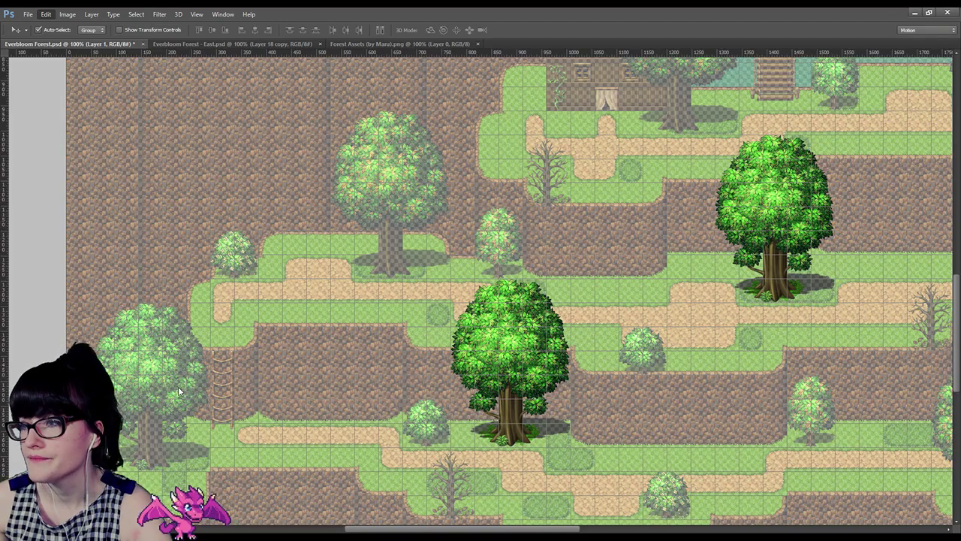
{"action": "key", "text": "i"}
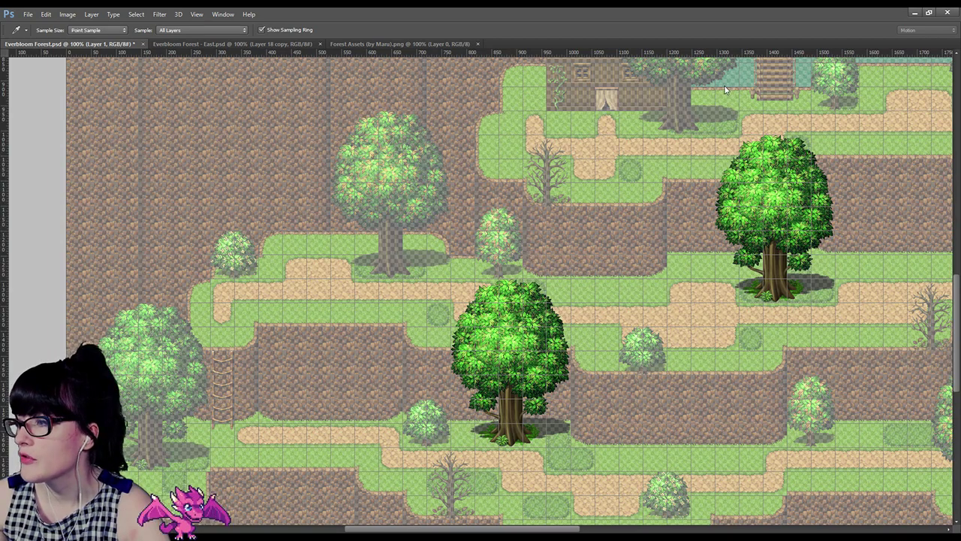
{"action": "key", "text": "v"}
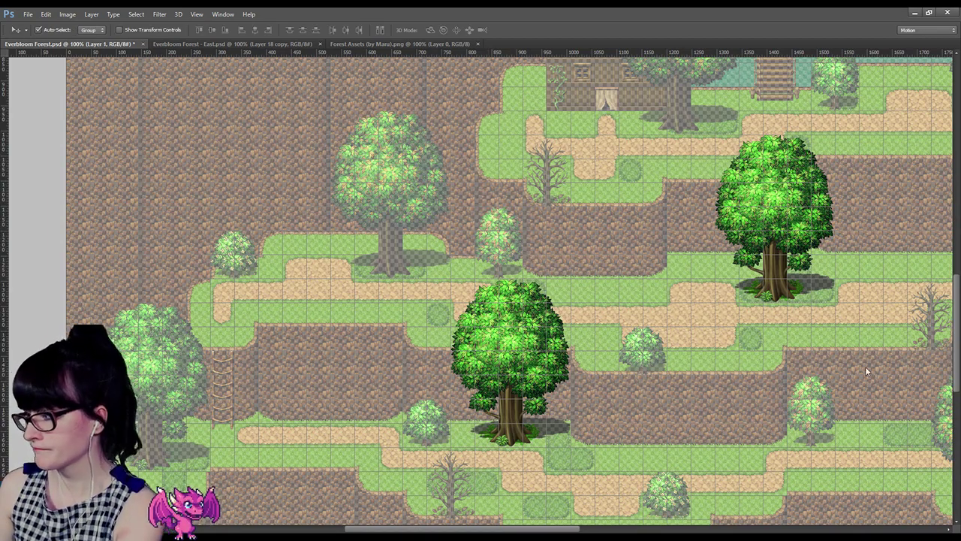
{"action": "left_click", "coordinate": [571, 386]}
{"action": "left_click_drag", "start_coordinate": [571, 386], "coordinate": [145, 378]}
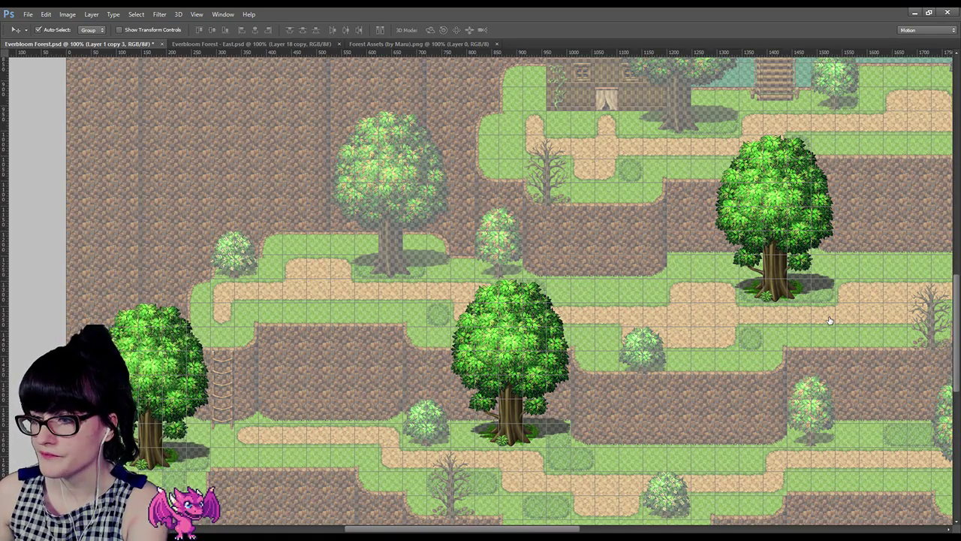
Step: Compare the lower-left tree copy with the faded original by hiding and showing it, and look over the map's remaining trees
{"action": "key", "text": "5"}
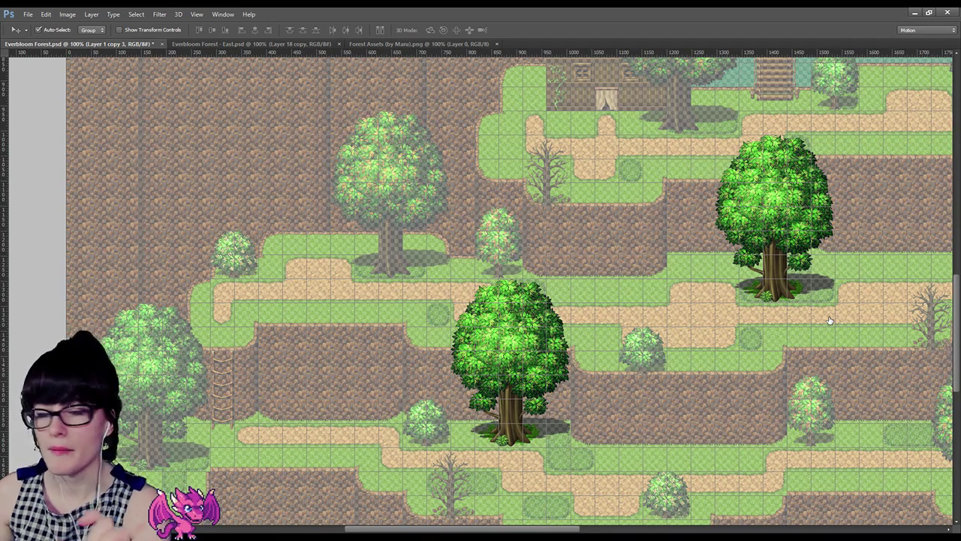
{"action": "key", "text": "0"}
{"action": "left_click", "coordinate": [830, 320]}
{"action": "left_click", "coordinate": [830, 320]}
{"action": "scroll", "coordinate": [667, 334], "scroll_direction": "up", "scroll_amount": 2}
{"action": "scroll", "coordinate": [599, 343], "scroll_direction": "down", "scroll_amount": 2}
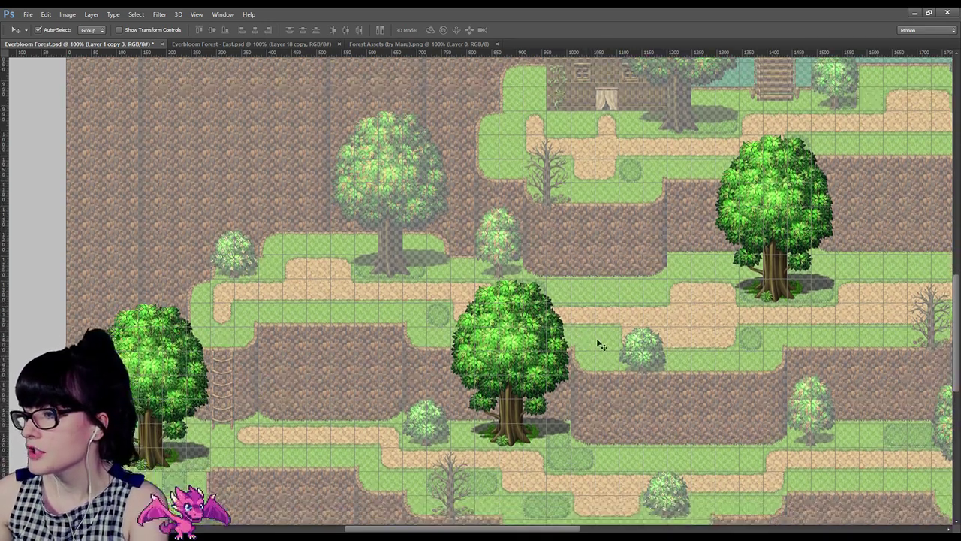
{"action": "scroll", "coordinate": [491, 453], "scroll_direction": "right", "scroll_amount": 10}
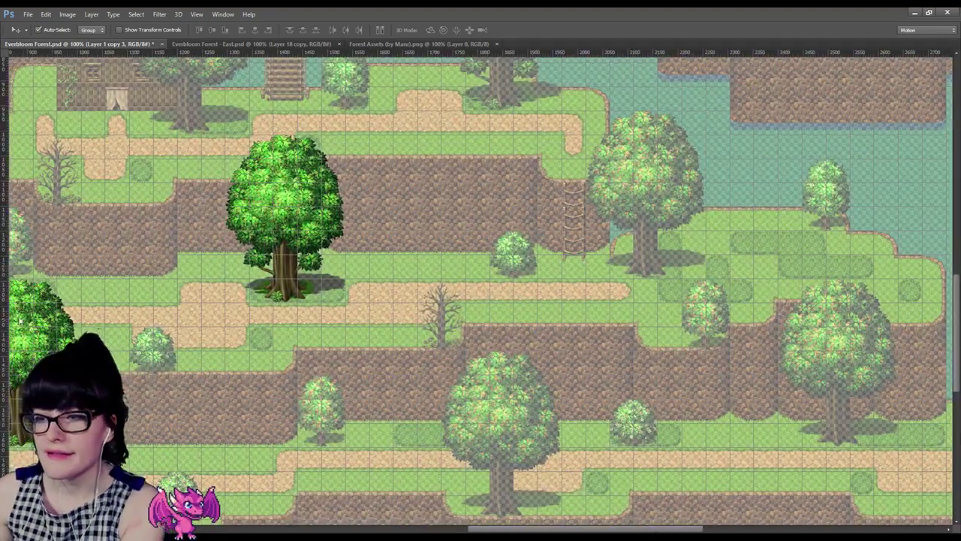
{"action": "key", "text": "z"}
{"action": "left_click", "coordinate": [268, 317], "text": "alt"}
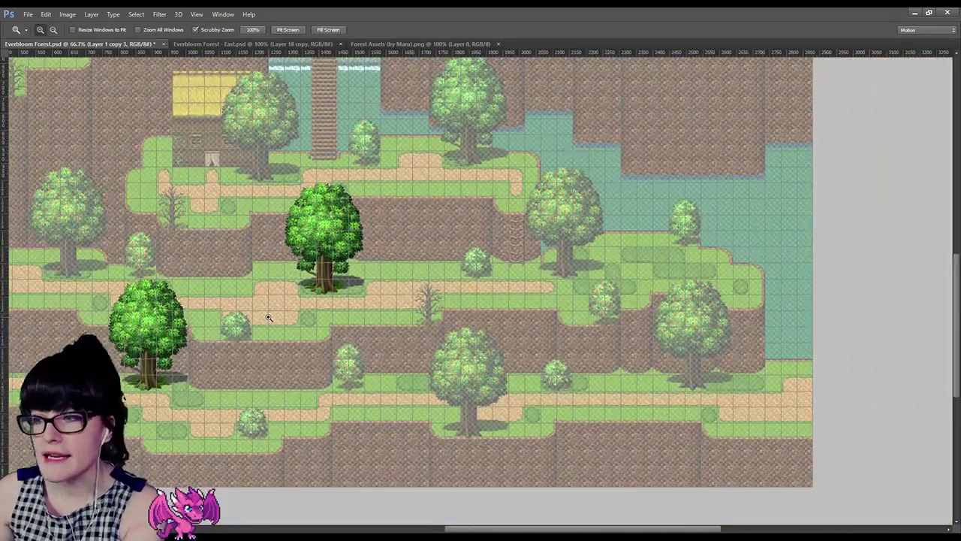
{"action": "left_click", "coordinate": [269, 318]}
{"action": "left_click", "coordinate": [395, 293], "text": "alt"}
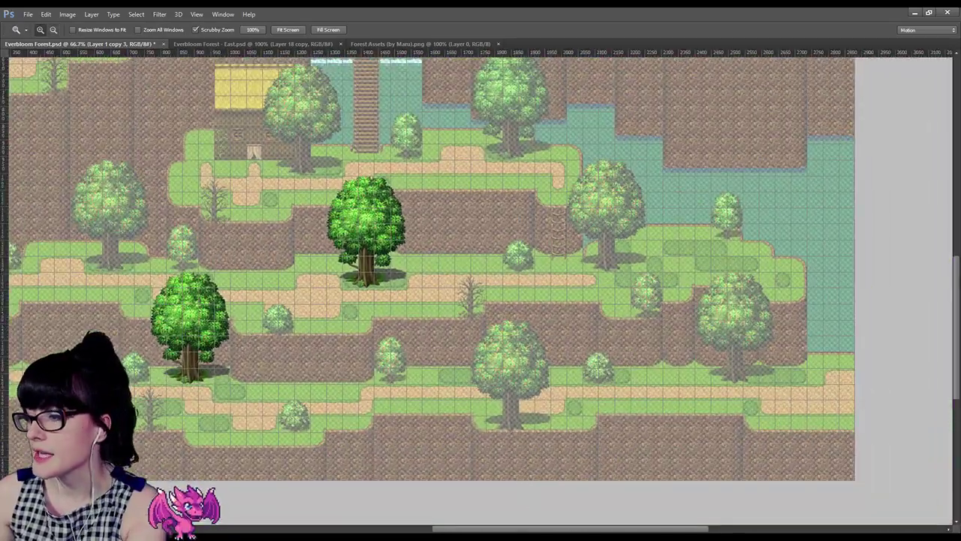
{"action": "scroll", "coordinate": [716, 398], "scroll_direction": "left", "scroll_amount": 3}
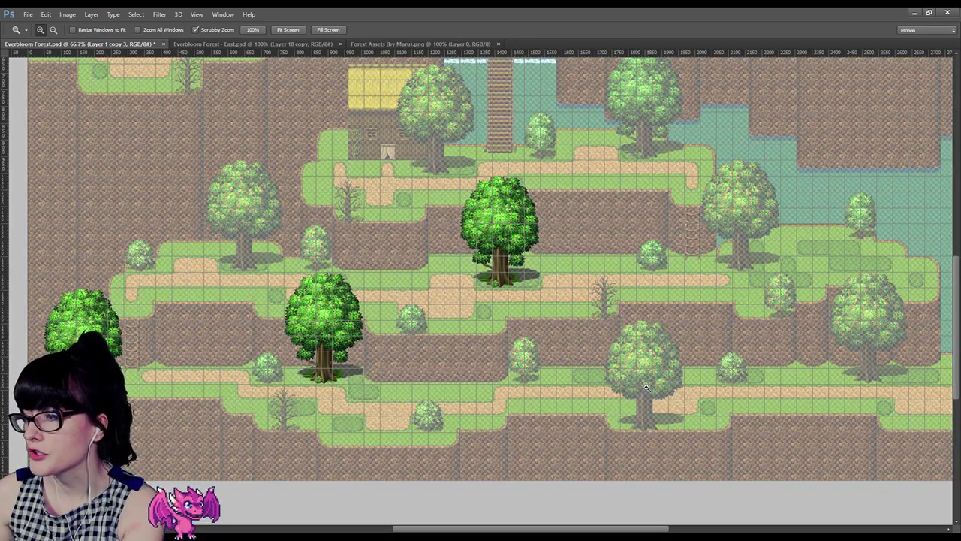
{"action": "scroll", "coordinate": [236, 388], "scroll_direction": "up", "scroll_amount": 2}
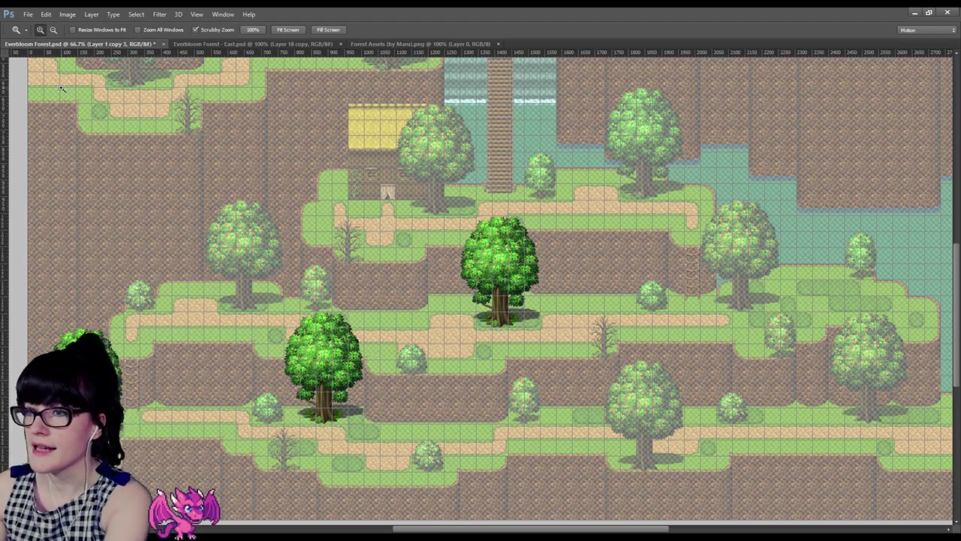
Step: Try deleting the trunk and lower crown of the lower full-colour tree with a rectangular selection
{"action": "key", "text": "m"}
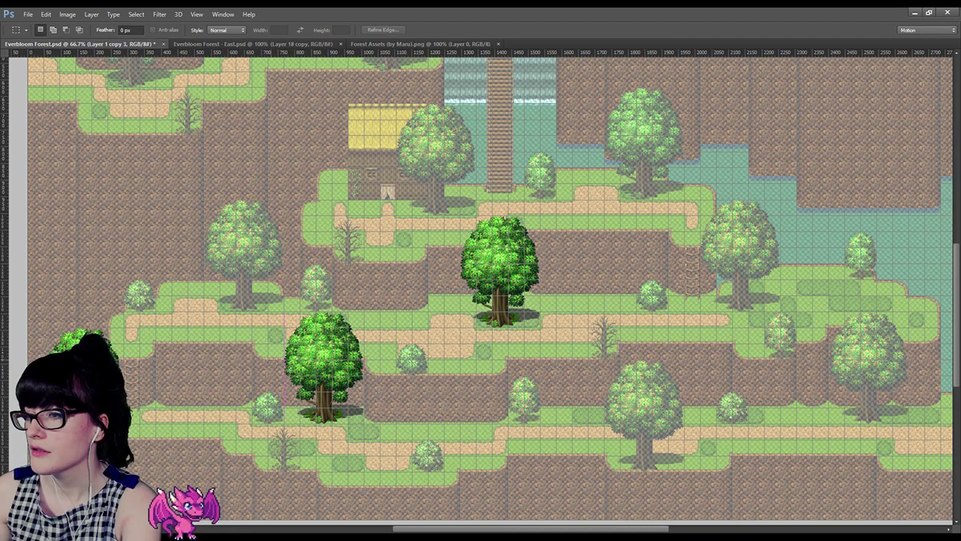
{"action": "left_click_drag", "start_coordinate": [368, 419], "coordinate": [380, 428]}
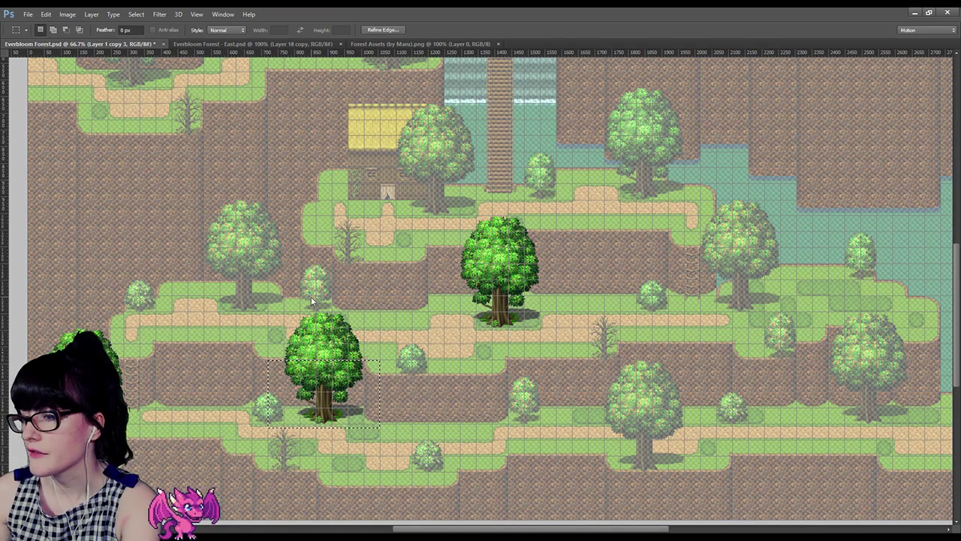
{"action": "left_click", "coordinate": [881, 330]}
{"action": "key", "text": "Delete"}
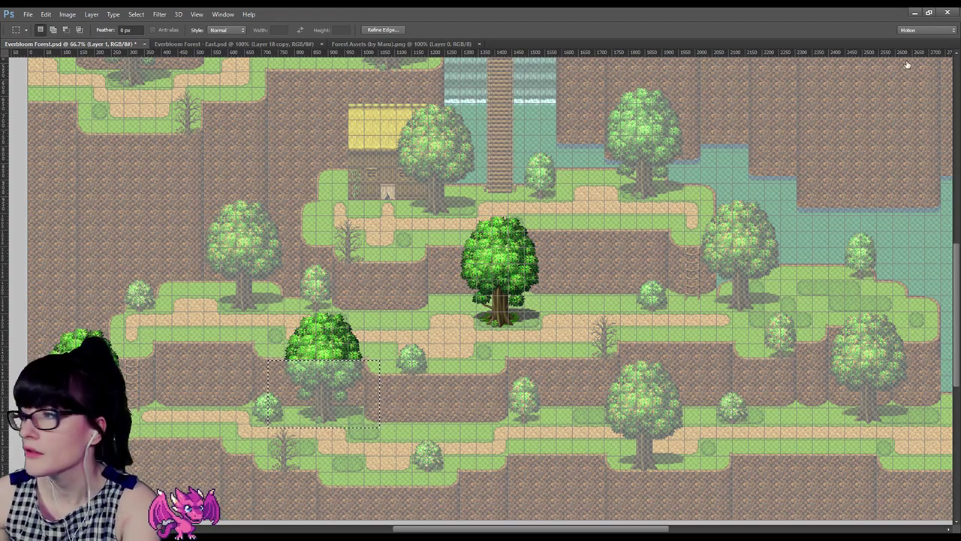
{"action": "key", "text": "ctrl+z"}
{"action": "key", "text": "ctrl+d"}
{"action": "scroll", "coordinate": [348, 297], "scroll_direction": "down", "scroll_amount": 1}
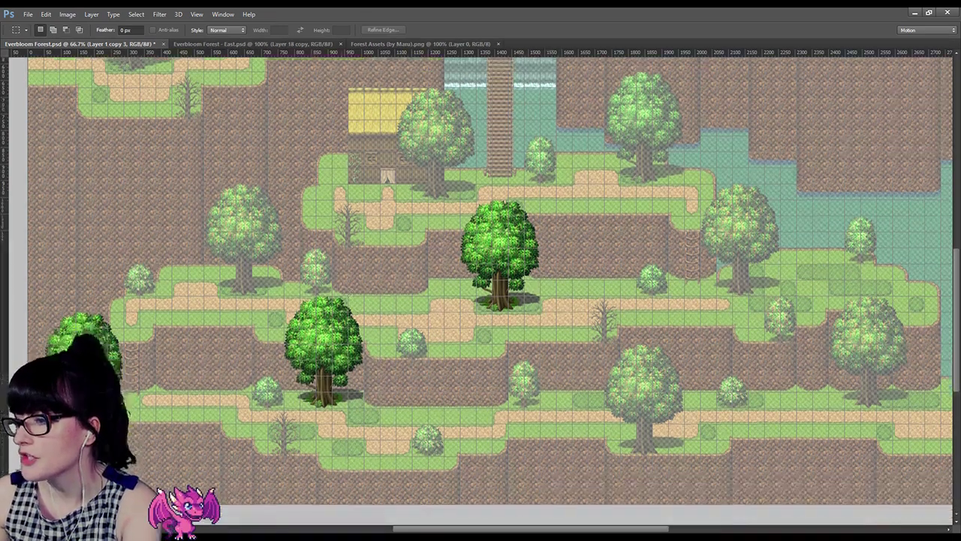
Step: Duplicate the lower full-colour tree onto the faded tree on the ledge beside the water, right of the waterfall stairs
{"action": "scroll", "coordinate": [480, 293], "scroll_direction": "up", "scroll_amount": 10}
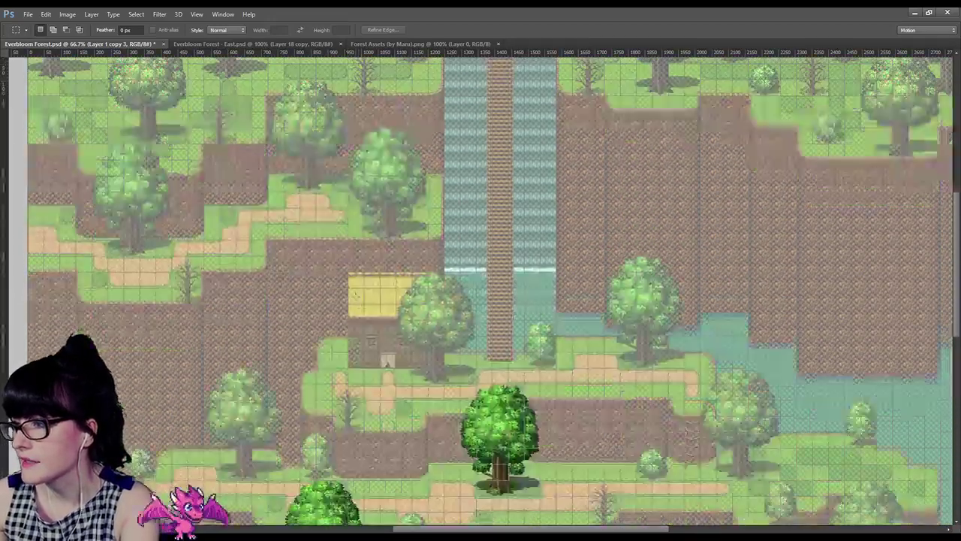
{"action": "scroll", "coordinate": [481, 293], "scroll_direction": "down", "scroll_amount": 10}
{"action": "key", "text": "v"}
{"action": "left_click", "coordinate": [313, 349]}
{"action": "scroll", "coordinate": [653, 131], "scroll_direction": "up", "scroll_amount": 1}
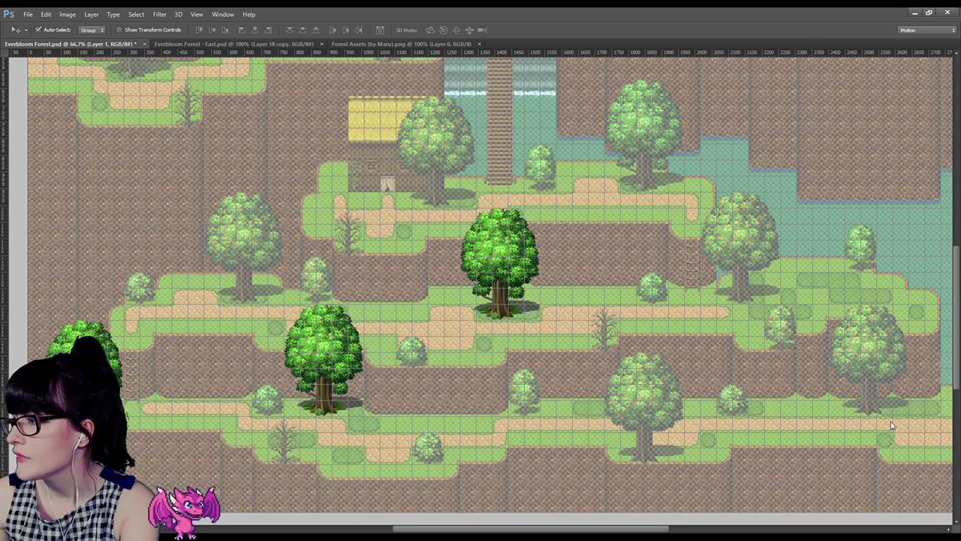
{"action": "left_click_drag", "start_coordinate": [315, 353], "coordinate": [637, 132], "text": "alt"}
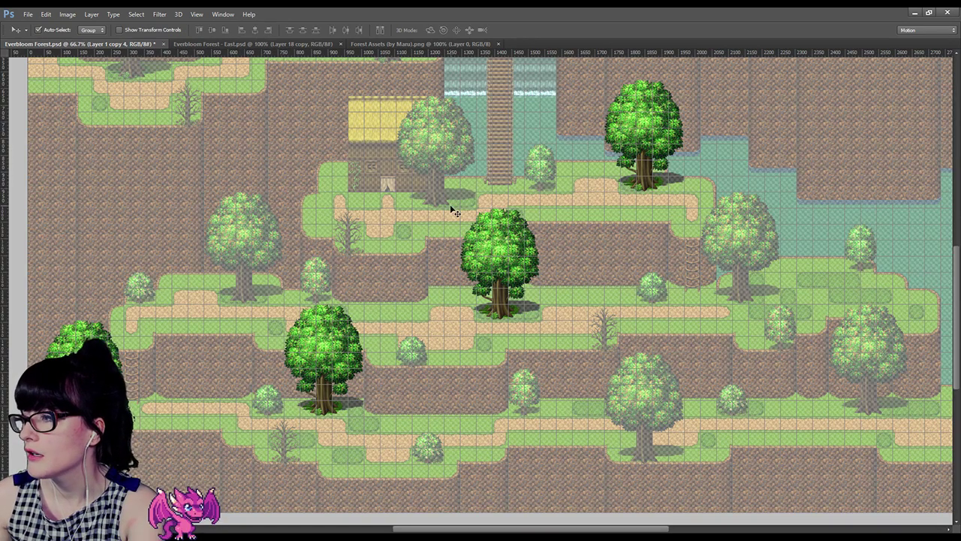
{"action": "scroll", "coordinate": [455, 218], "scroll_direction": "up", "scroll_amount": 3}
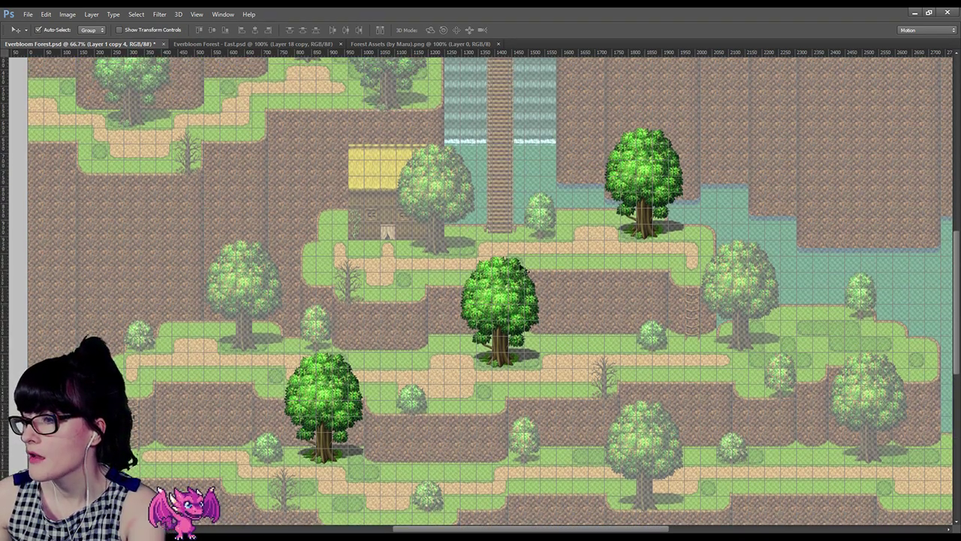
{"action": "scroll", "coordinate": [411, 275], "scroll_direction": "up", "scroll_amount": 3}
{"action": "scroll", "coordinate": [412, 275], "scroll_direction": "up", "scroll_amount": 5}
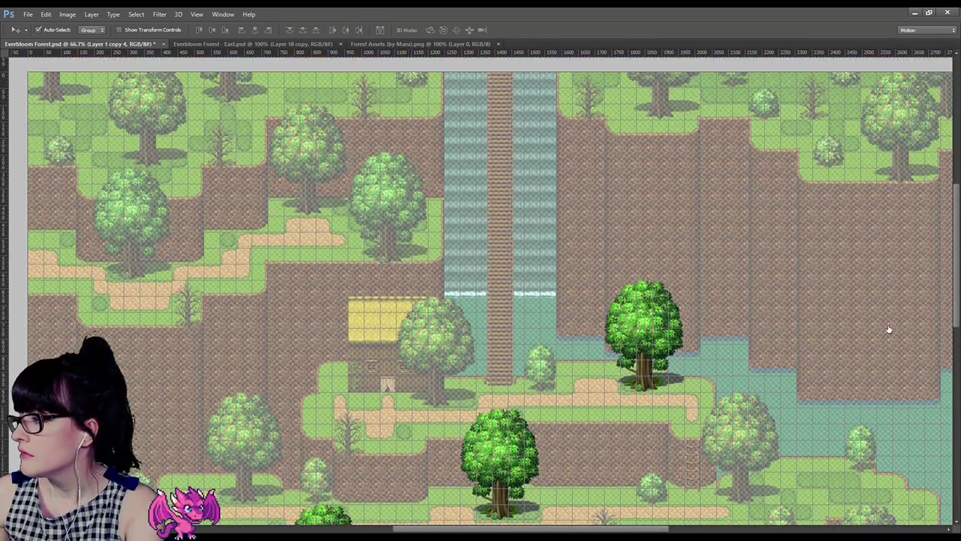
Step: Duplicate the full-colour green tree onto the two faded trees on the grassy ledges left of the waterfall
{"action": "left_click_drag", "start_coordinate": [624, 317], "coordinate": [387, 219], "text": "alt"}
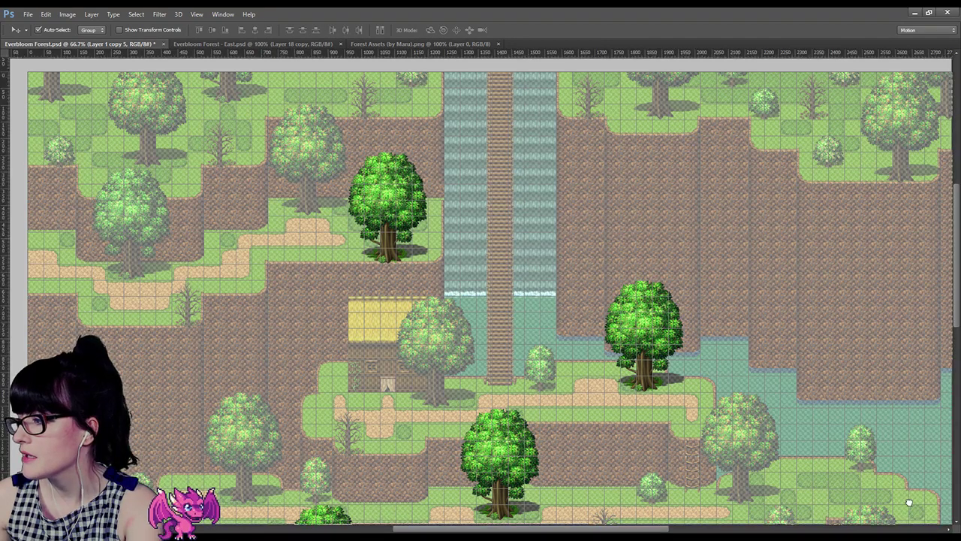
{"action": "key", "text": "ctrl+j"}
{"action": "left_click_drag", "start_coordinate": [380, 214], "coordinate": [127, 229]}
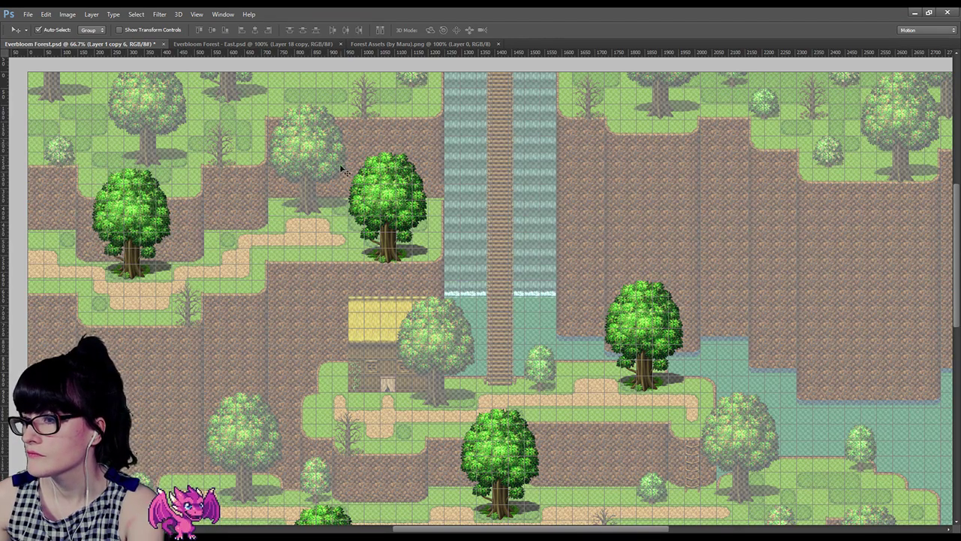
Step: Try covering the faded tree on the upper ledge, between the two new copies, with another copy of the plain green tree
{"action": "scroll", "coordinate": [303, 199], "scroll_direction": "up", "scroll_amount": 5}
{"action": "scroll", "coordinate": [543, 253], "scroll_direction": "down", "scroll_amount": 4}
{"action": "left_click_drag", "start_coordinate": [510, 529], "coordinate": [464, 532]}
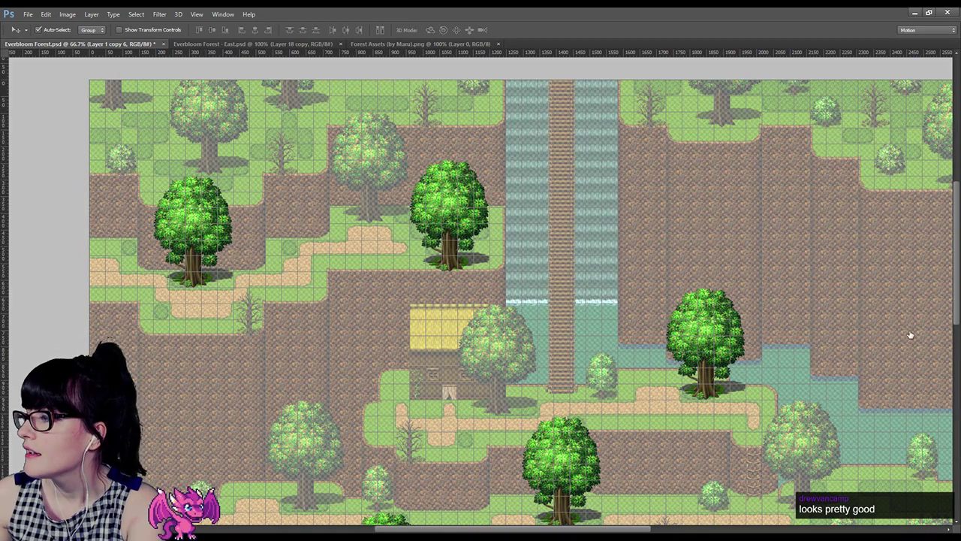
{"action": "left_click_drag", "start_coordinate": [428, 210], "coordinate": [347, 159], "text": "alt"}
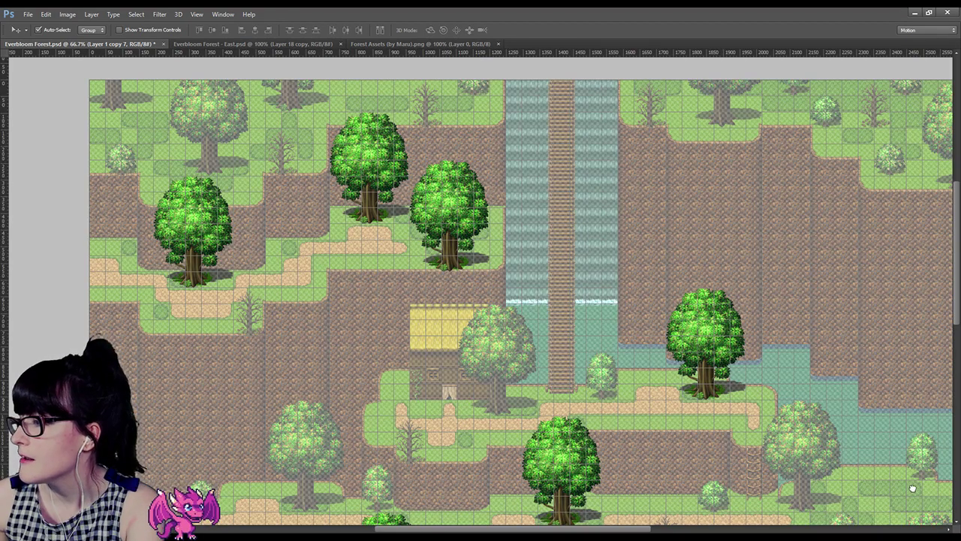
{"action": "left_click_drag", "start_coordinate": [383, 191], "coordinate": [332, 196], "text": "alt"}
{"action": "key", "text": "Delete"}
{"action": "left_click_drag", "start_coordinate": [371, 173], "coordinate": [326, 335]}
{"action": "key", "text": "Delete"}
Step: Look over the remaining faded trees in the upper right and lower parts of the map
{"action": "scroll", "coordinate": [240, 91], "scroll_direction": "down", "scroll_amount": 1}
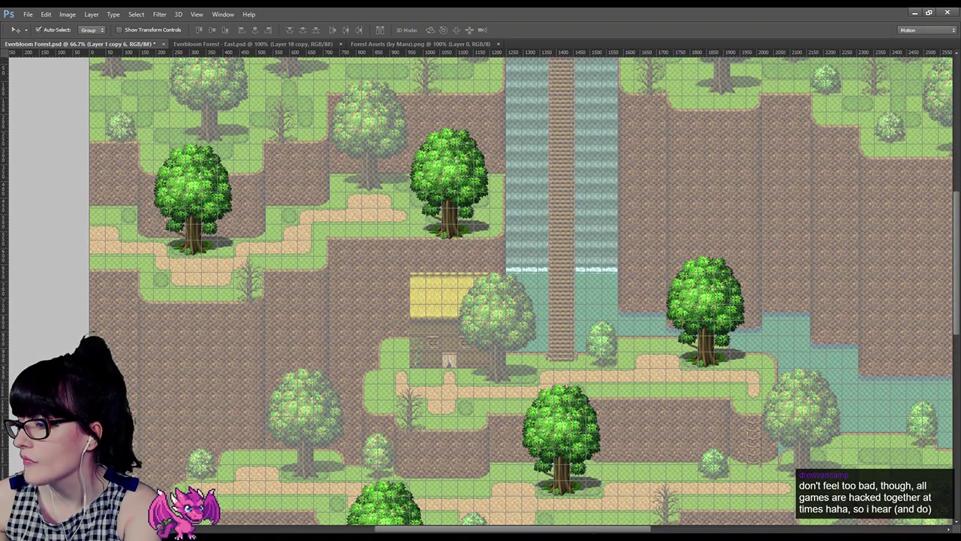
{"action": "scroll", "coordinate": [669, 338], "scroll_direction": "right", "scroll_amount": 8}
{"action": "scroll", "coordinate": [668, 338], "scroll_direction": "up", "scroll_amount": 2}
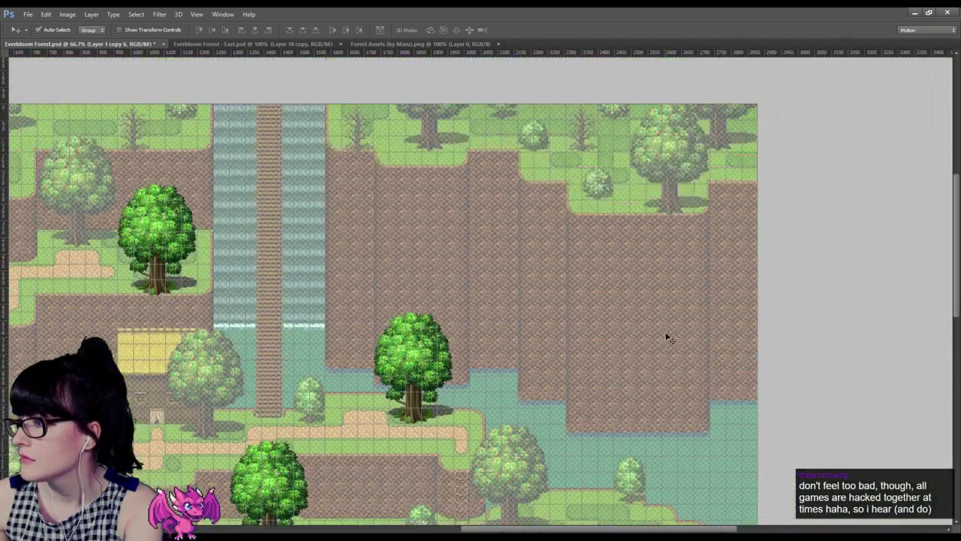
{"action": "scroll", "coordinate": [667, 338], "scroll_direction": "up", "scroll_amount": 1}
{"action": "scroll", "coordinate": [667, 338], "scroll_direction": "down", "scroll_amount": 8}
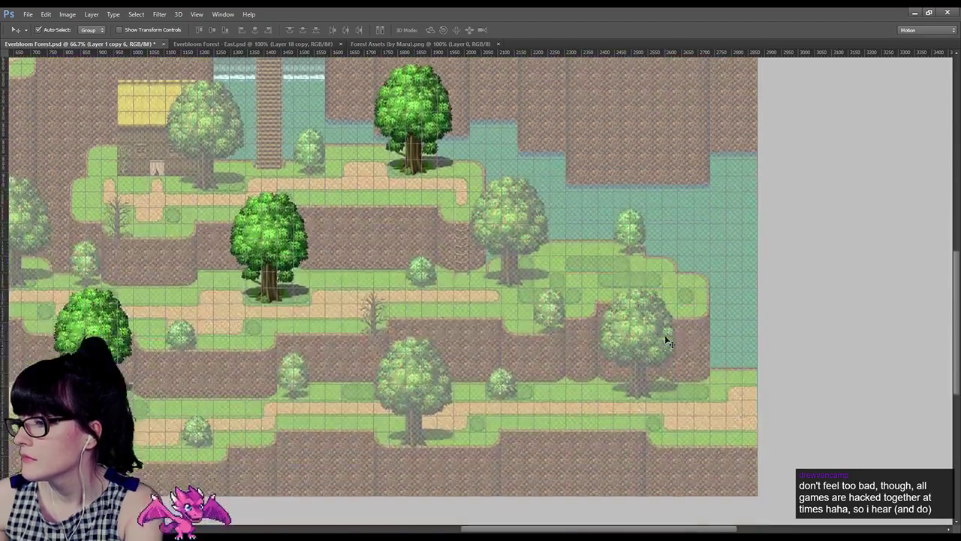
{"action": "left_click_drag", "start_coordinate": [695, 528], "coordinate": [624, 528]}
{"action": "scroll", "coordinate": [507, 323], "scroll_direction": "up", "scroll_amount": 2}
{"action": "scroll", "coordinate": [508, 324], "scroll_direction": "down", "scroll_amount": 2}
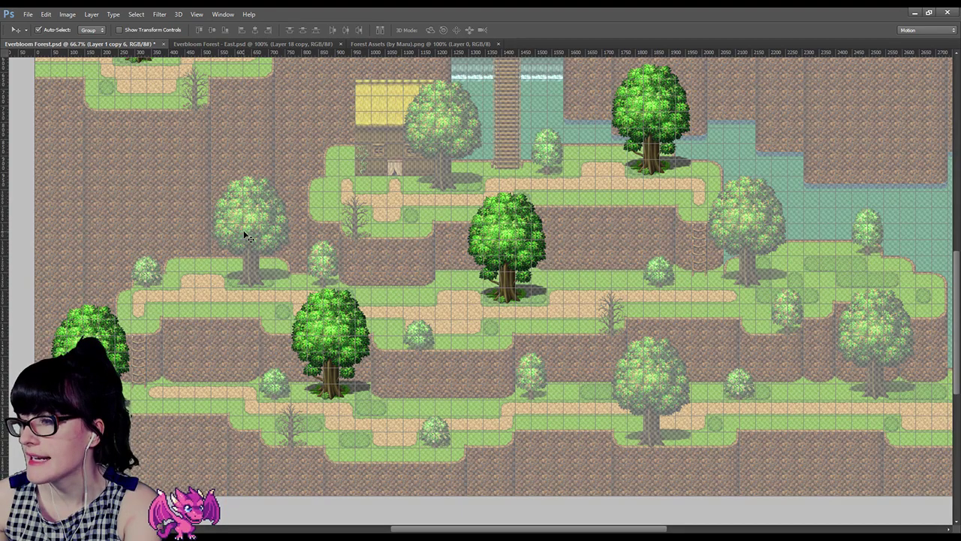
Step: Outline the large orange-tipped tree in Forest Assets (by Maru).png with the Polygonal Lasso, including its trunk and shadow
{"action": "left_click", "coordinate": [392, 44]}
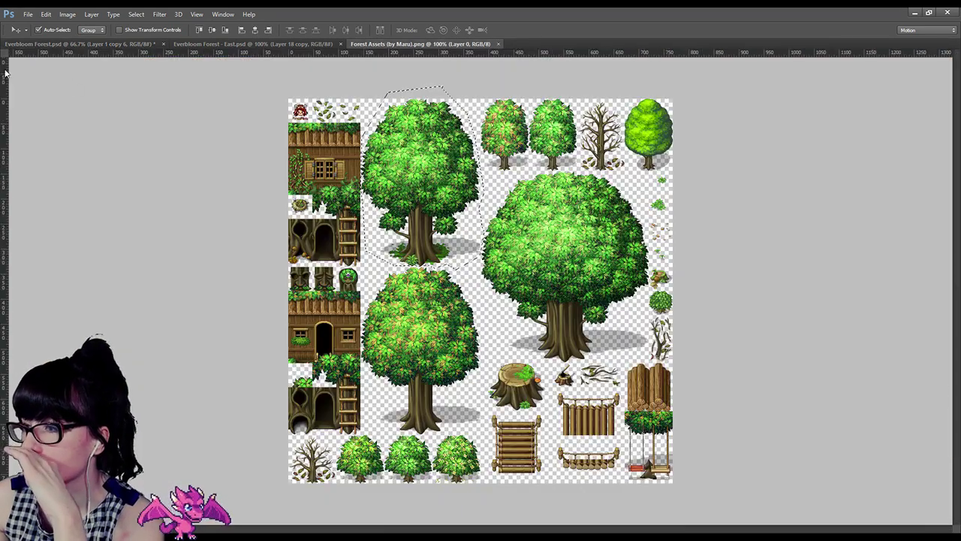
{"action": "key", "text": "l"}
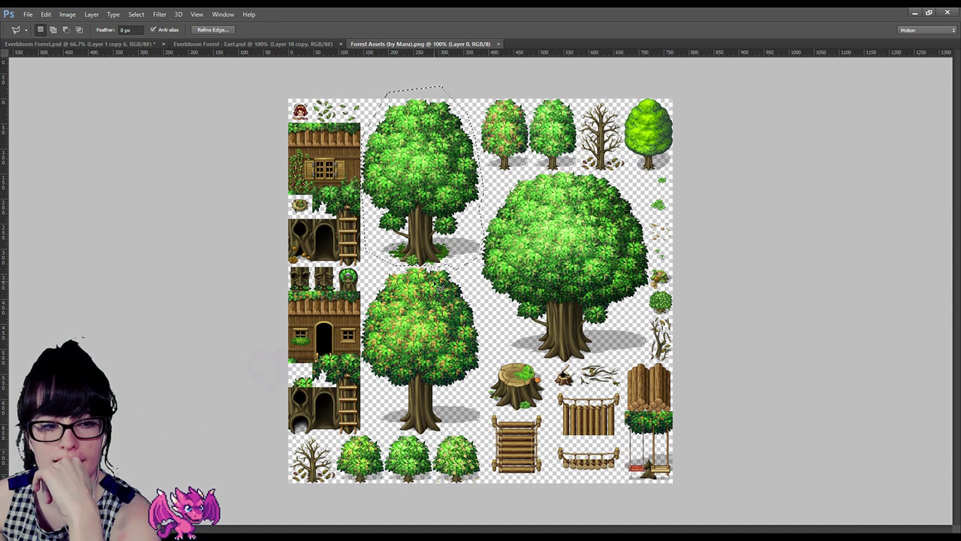
{"action": "left_click", "coordinate": [468, 279]}
{"action": "left_click", "coordinate": [459, 268]}
{"action": "left_click", "coordinate": [485, 323]}
{"action": "left_click", "coordinate": [485, 375]}
{"action": "left_click", "coordinate": [471, 391]}
{"action": "left_click", "coordinate": [487, 409]}
{"action": "left_click", "coordinate": [490, 427]}
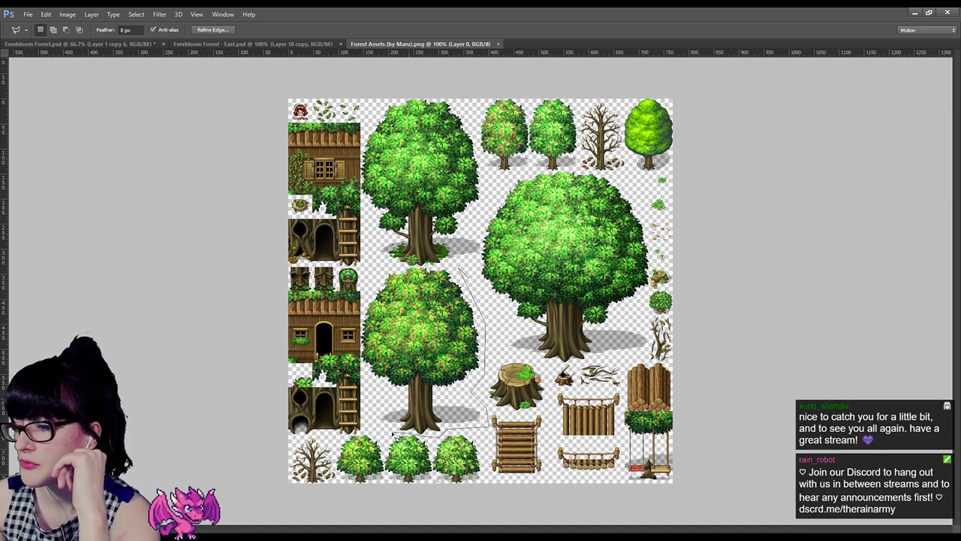
{"action": "left_click", "coordinate": [388, 432]}
{"action": "left_click", "coordinate": [365, 407]}
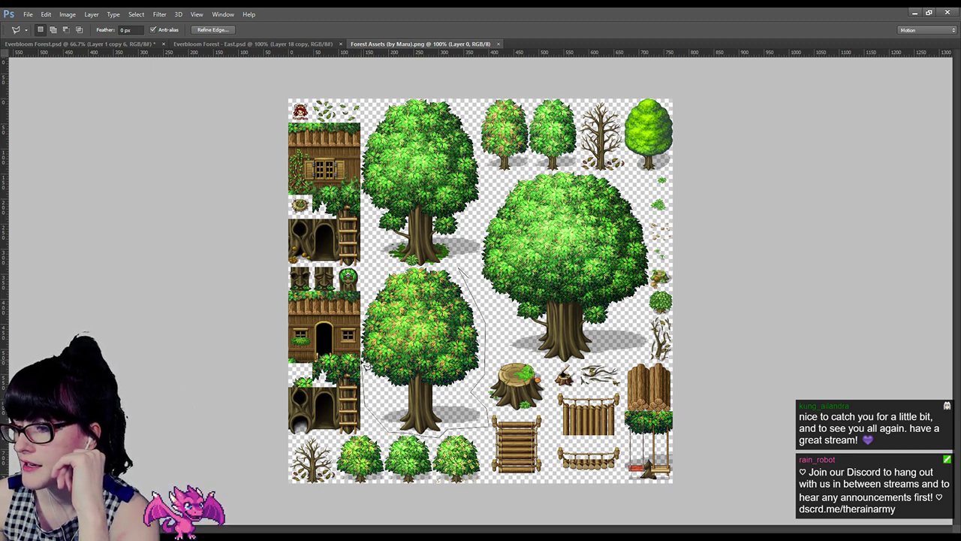
{"action": "left_click", "coordinate": [363, 357]}
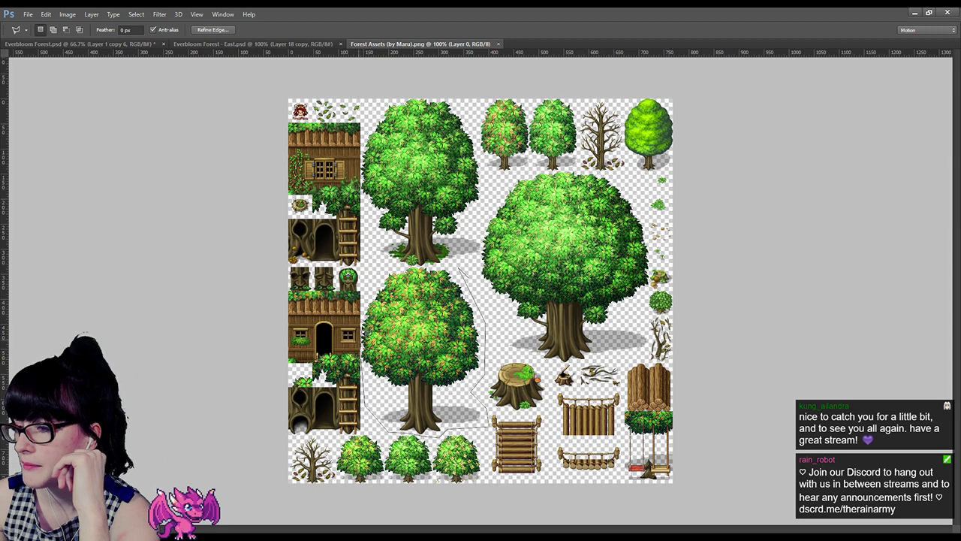
{"action": "left_click", "coordinate": [370, 272]}
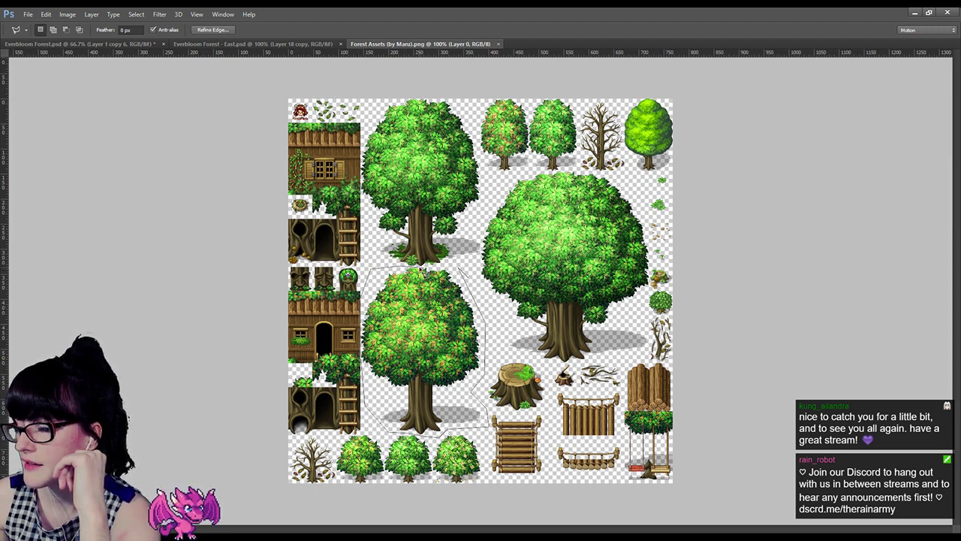
{"action": "left_click", "coordinate": [465, 275]}
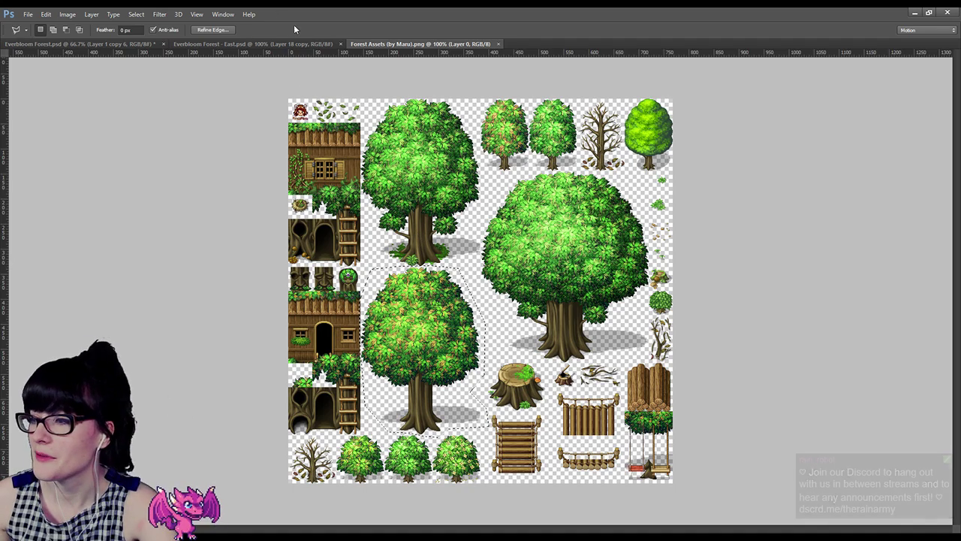
Step: Paste the orange-tipped tree into Everbloom Forest.psd and place it just left of the central full-colour tree
{"action": "left_click", "coordinate": [236, 44]}
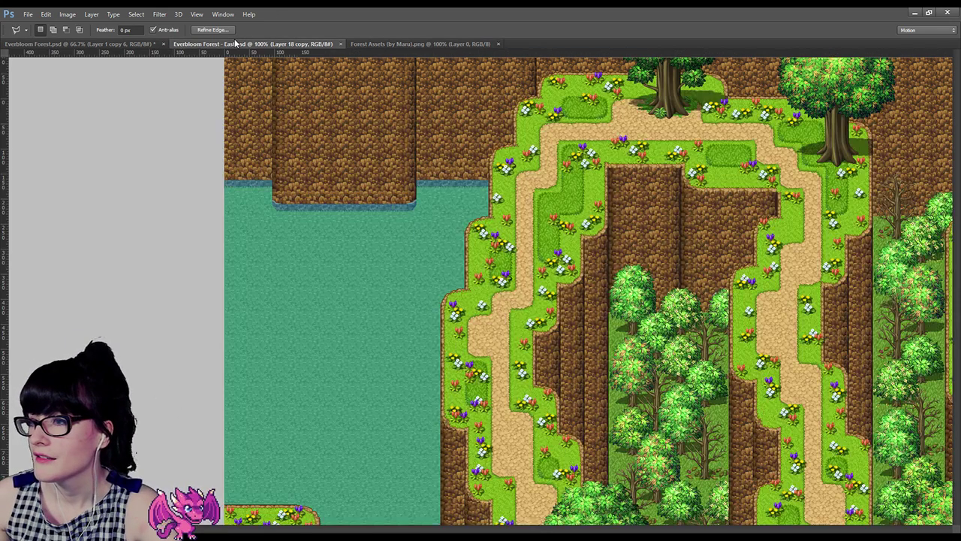
{"action": "left_click", "coordinate": [83, 43]}
{"action": "key", "text": "ctrl+v"}
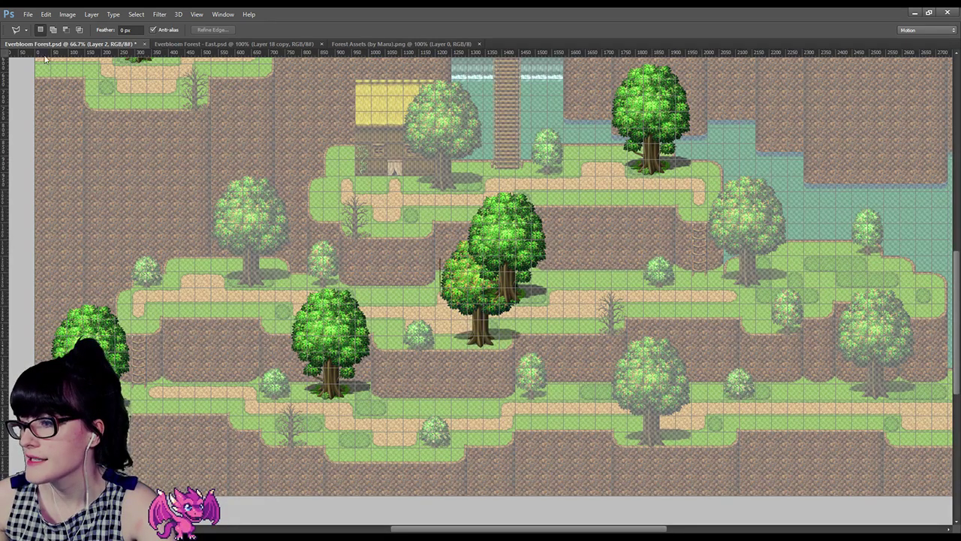
{"action": "key", "text": "v"}
{"action": "left_click_drag", "start_coordinate": [466, 278], "coordinate": [405, 240]}
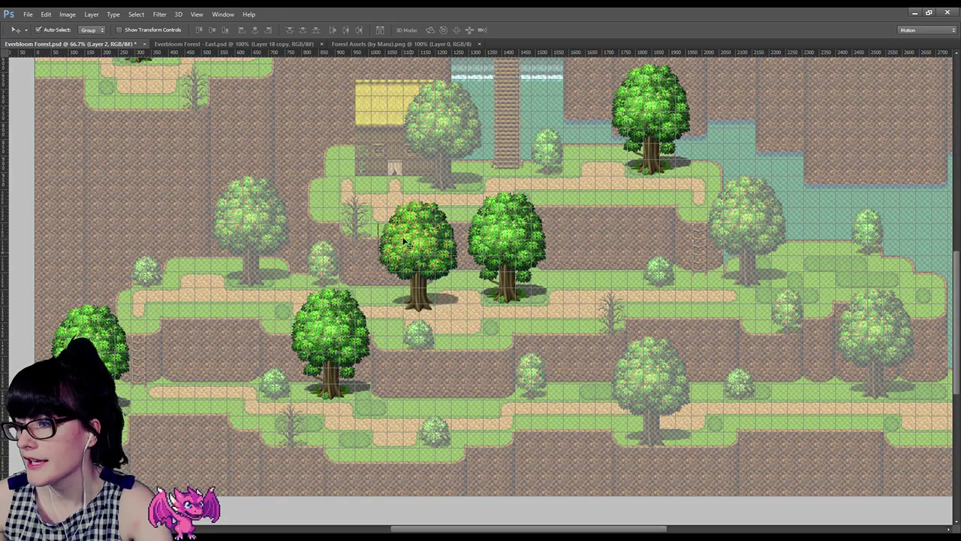
Step: Erase the stray brown vertical line beside the pasted tree's crown and inspect the rest of its outline
{"action": "key", "text": "z"}
{"action": "left_click", "coordinate": [289, 255], "text": "alt"}
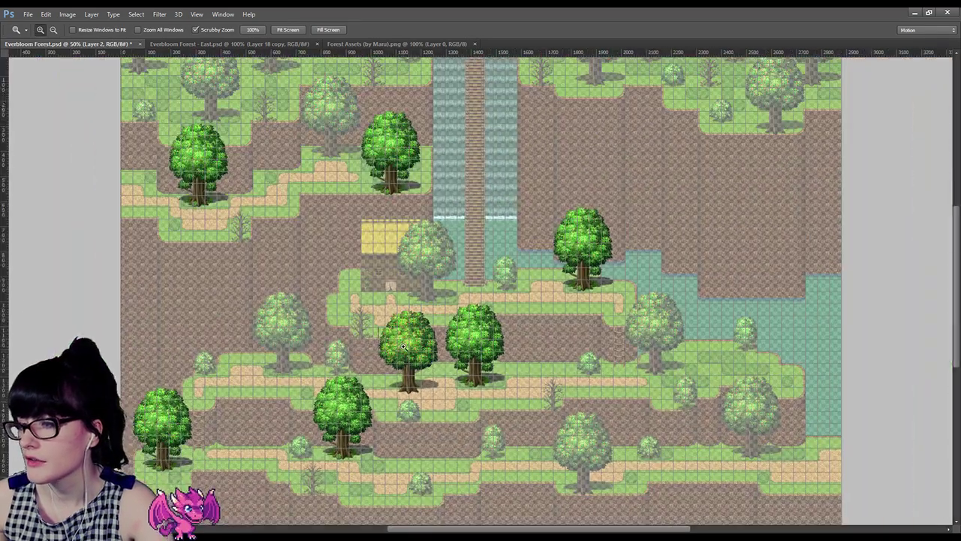
{"action": "left_click", "coordinate": [403, 347]}
{"action": "left_click", "coordinate": [403, 346]}
{"action": "left_click", "coordinate": [404, 346]}
{"action": "left_click", "coordinate": [404, 346]}
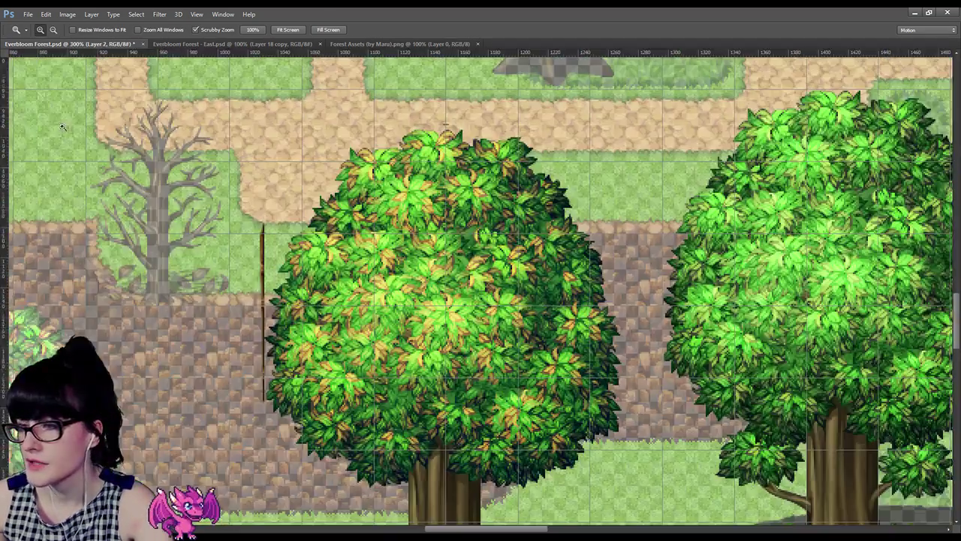
{"action": "key", "text": "e"}
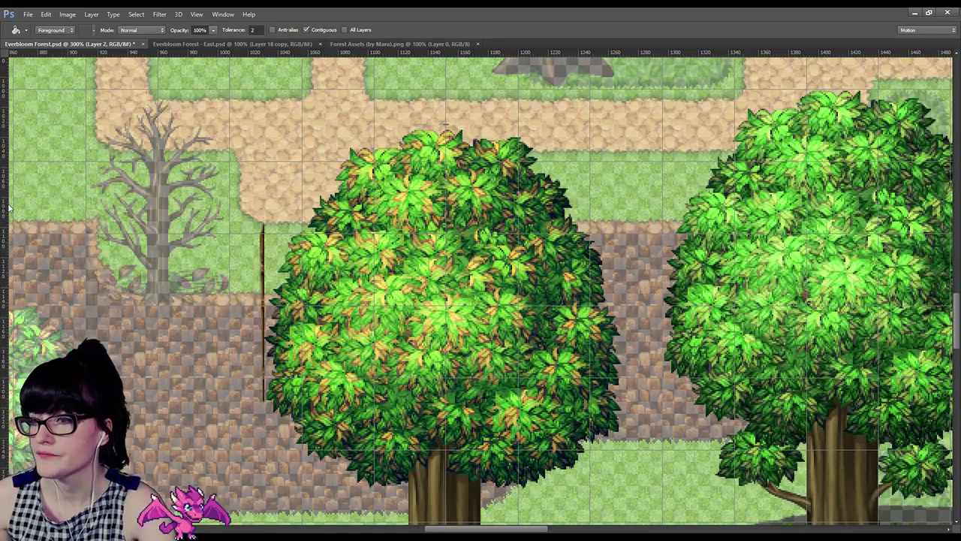
{"action": "left_click_drag", "start_coordinate": [261, 224], "coordinate": [249, 398]}
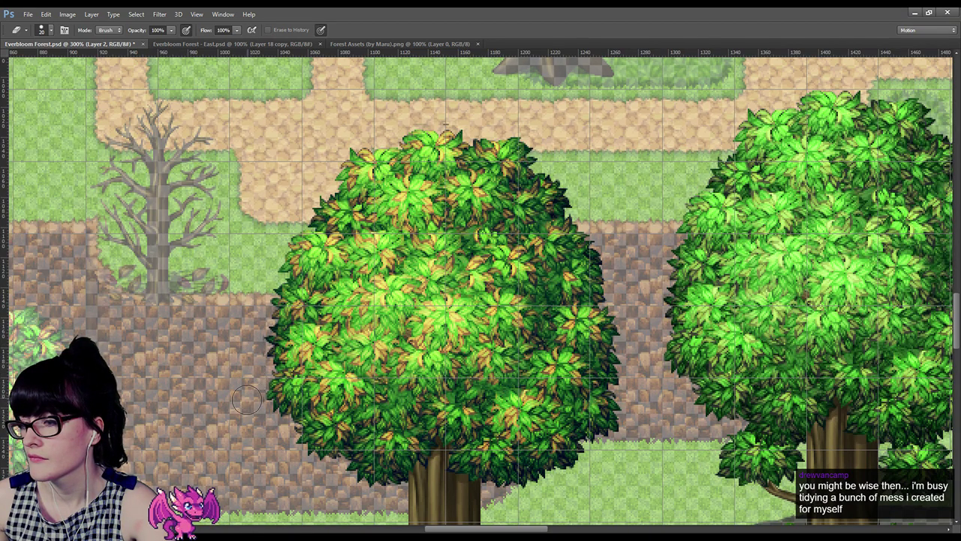
{"action": "scroll", "coordinate": [237, 335], "scroll_direction": "down", "scroll_amount": 5}
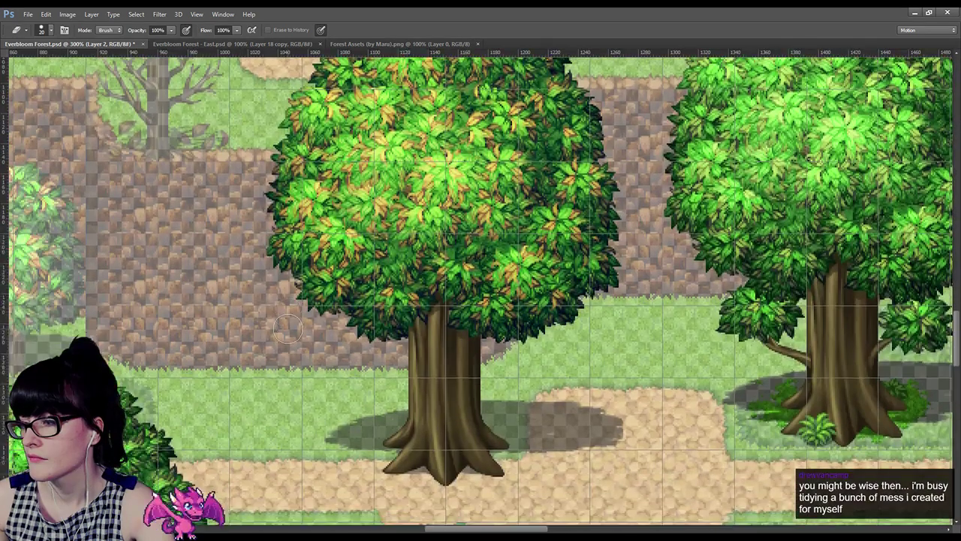
{"action": "scroll", "coordinate": [287, 329], "scroll_direction": "up", "scroll_amount": 3}
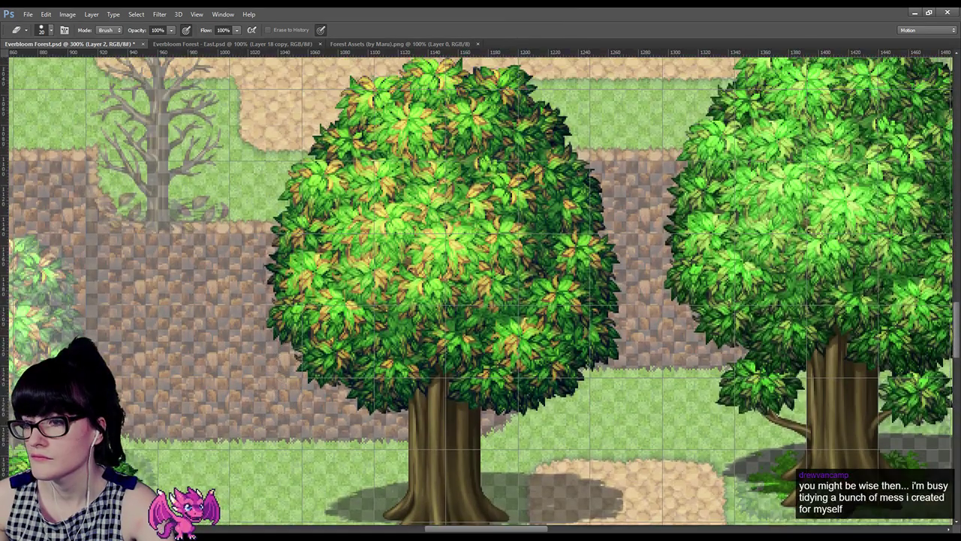
Step: Move the pasted tree onto the faded tree on the ledge below and left of the hut, nudging it into exact alignment
{"action": "key", "text": "z"}
{"action": "left_click", "coordinate": [439, 292]}
{"action": "left_click", "coordinate": [526, 268], "text": "alt"}
{"action": "left_click", "coordinate": [537, 272], "text": "alt"}
{"action": "left_click", "coordinate": [569, 289], "text": "alt"}
{"action": "left_click", "coordinate": [635, 308], "text": "alt"}
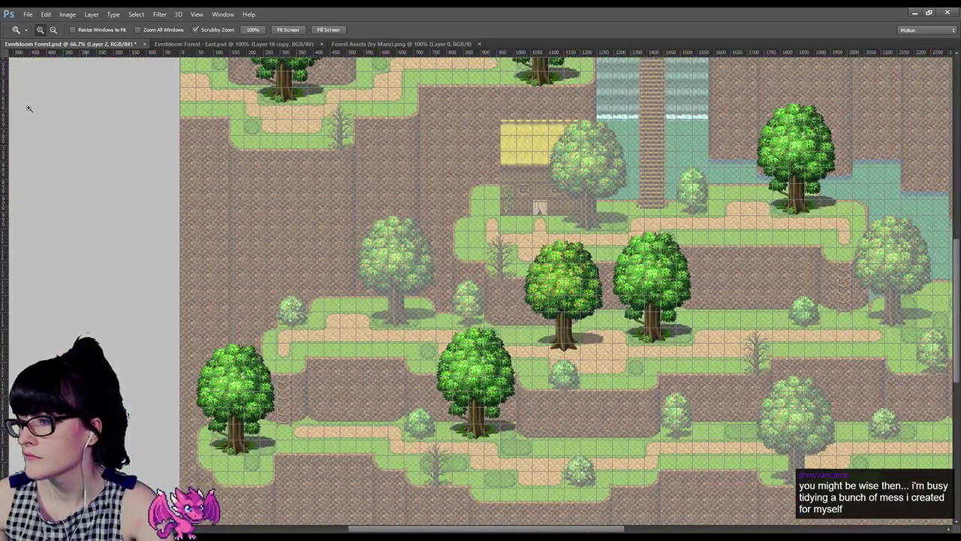
{"action": "key", "text": "v"}
{"action": "left_click_drag", "start_coordinate": [559, 287], "coordinate": [390, 258]}
{"action": "left_click", "coordinate": [828, 335]}
{"action": "left_click", "coordinate": [829, 335]}
{"action": "left_click", "coordinate": [829, 335]}
{"action": "left_click", "coordinate": [828, 335]}
{"action": "key", "text": "Up"}
{"action": "key", "text": "Up"}
{"action": "left_click", "coordinate": [828, 335]}
{"action": "left_click", "coordinate": [829, 335]}
{"action": "key", "text": "Down"}
{"action": "left_click", "coordinate": [829, 335]}
{"action": "left_click", "coordinate": [828, 335]}
{"action": "key", "text": "Up"}
{"action": "left_click", "coordinate": [828, 335]}
{"action": "left_click", "coordinate": [828, 335]}
{"action": "left_click", "coordinate": [828, 335]}
{"action": "left_click", "coordinate": [829, 335]}
{"action": "key", "text": "Up"}
{"action": "left_click", "coordinate": [829, 335]}
{"action": "left_click", "coordinate": [829, 335]}
{"action": "left_click", "coordinate": [829, 335]}
{"action": "left_click", "coordinate": [828, 335]}
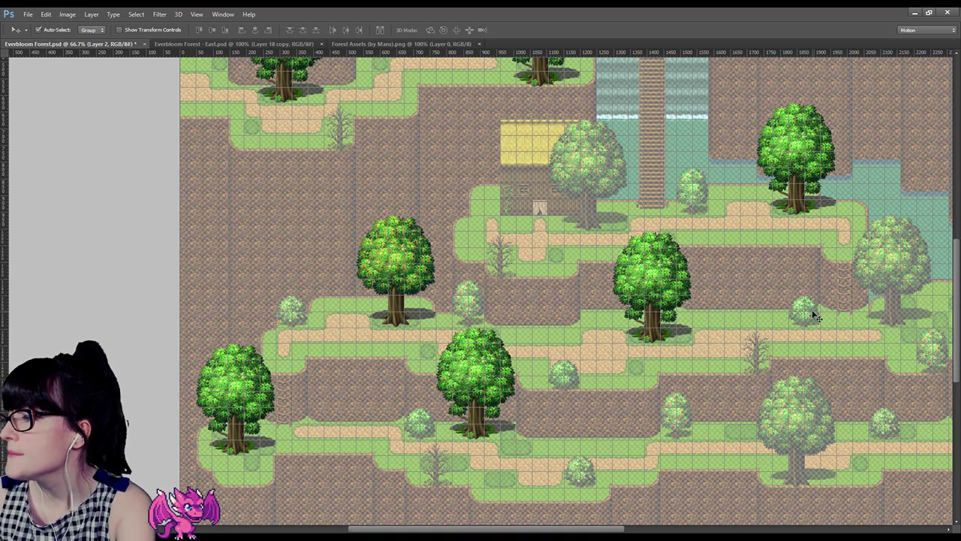
Step: Duplicate the orange-tipped tree onto the faded tree beside the yellow-roofed hut
{"action": "scroll", "coordinate": [498, 393], "scroll_direction": "up", "scroll_amount": 3}
{"action": "scroll", "coordinate": [496, 389], "scroll_direction": "up", "scroll_amount": 3}
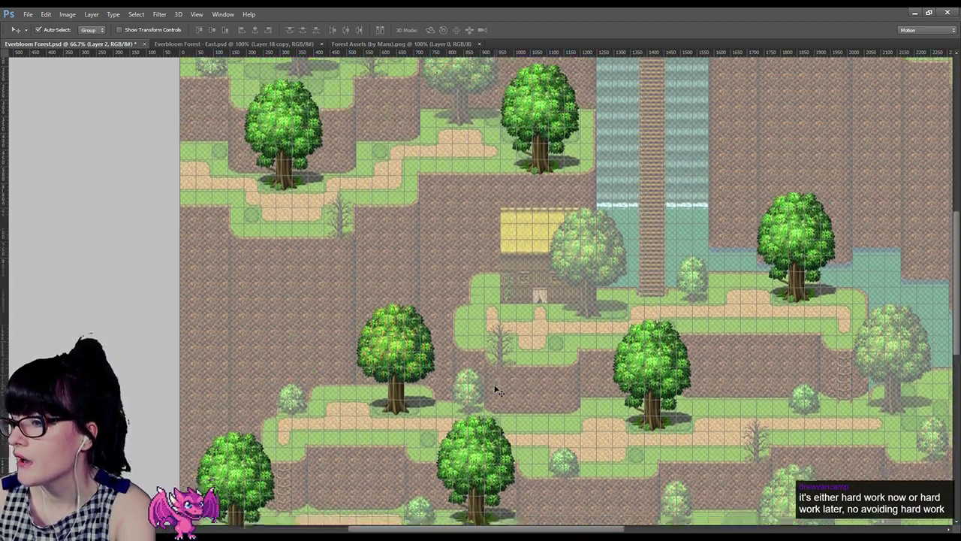
{"action": "scroll", "coordinate": [495, 389], "scroll_direction": "down", "scroll_amount": 4}
{"action": "left_click_drag", "start_coordinate": [557, 528], "coordinate": [583, 528]}
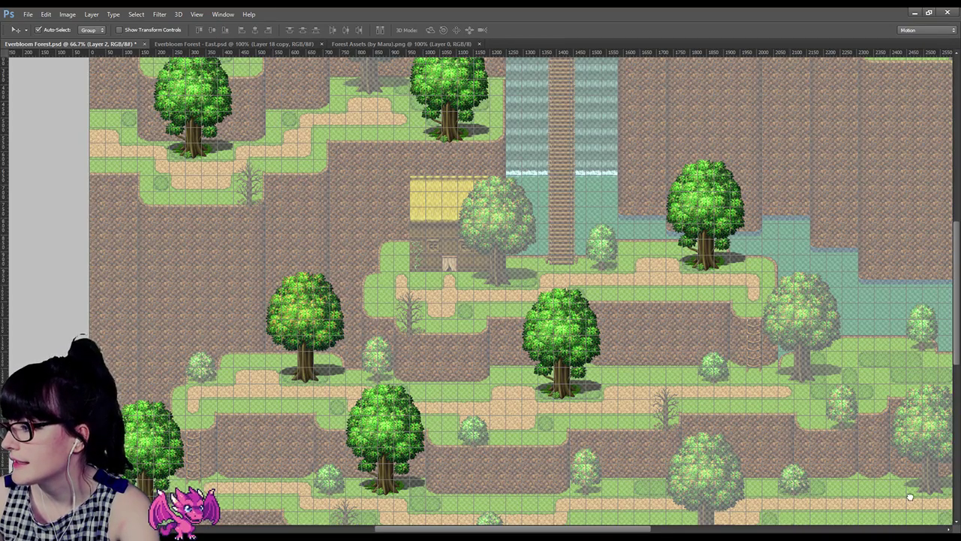
{"action": "key", "text": "ctrl+j"}
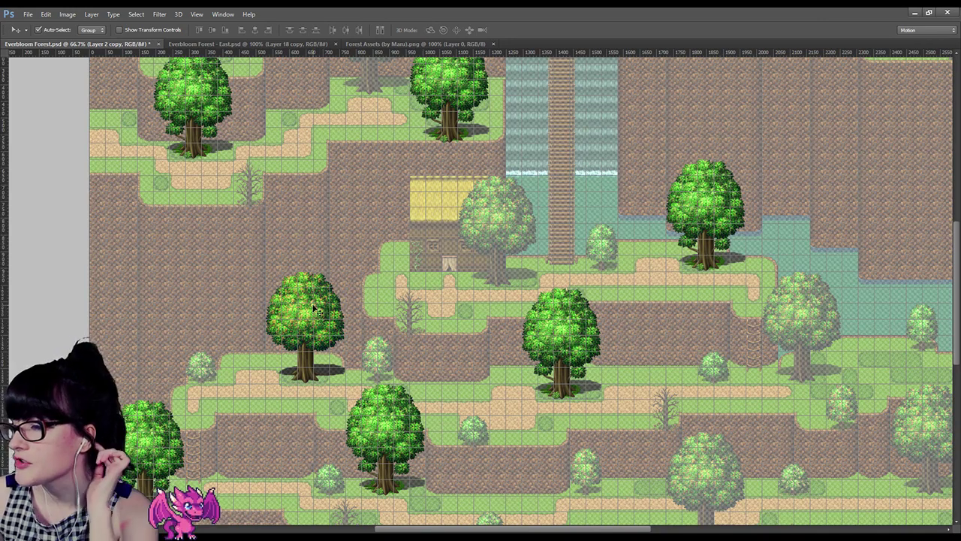
{"action": "left_click_drag", "start_coordinate": [315, 308], "coordinate": [507, 212]}
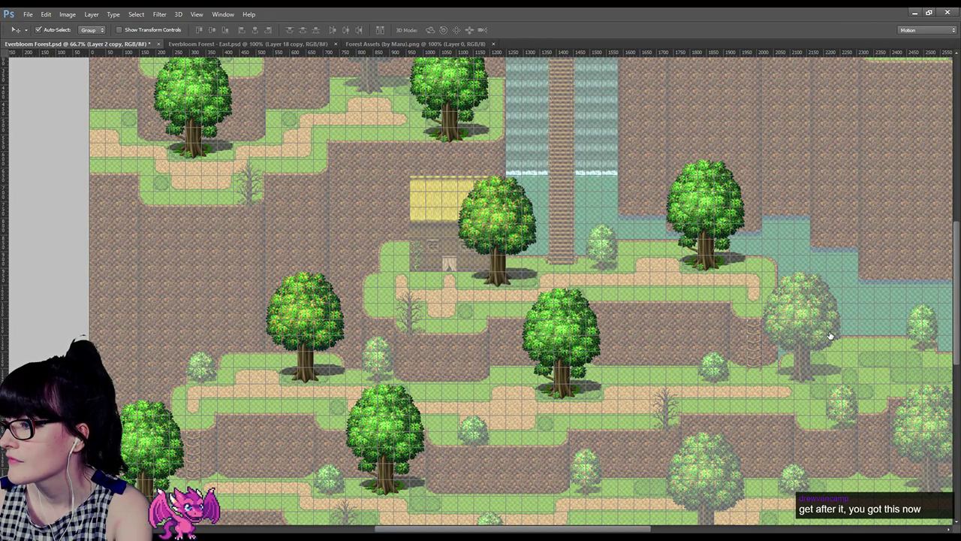
Step: Duplicate the orange-tipped tree beside the hut onto the faded tree along the map's lowest path
{"action": "scroll", "coordinate": [520, 353], "scroll_direction": "down", "scroll_amount": 1}
{"action": "scroll", "coordinate": [521, 363], "scroll_direction": "down", "scroll_amount": 1}
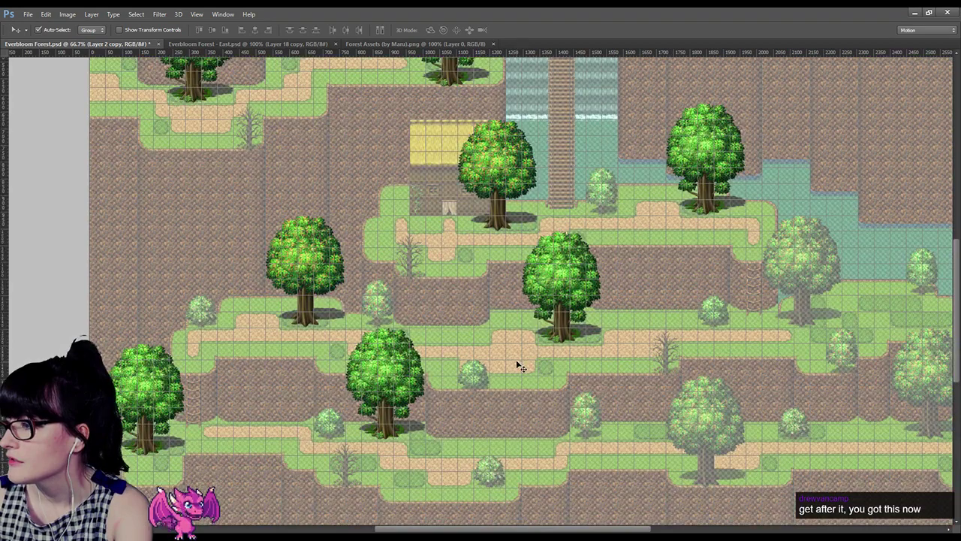
{"action": "key", "text": "ctrl+j"}
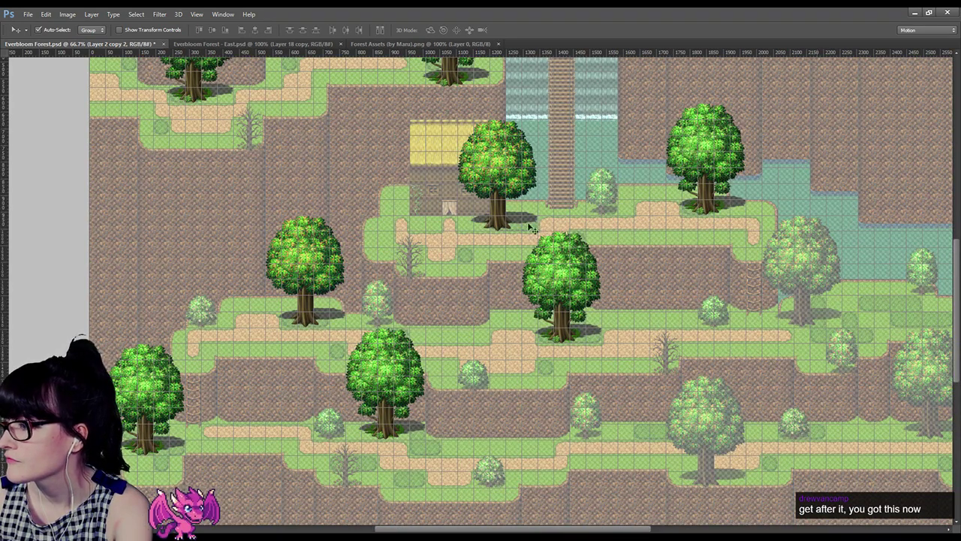
{"action": "left_click_drag", "start_coordinate": [503, 158], "coordinate": [712, 418]}
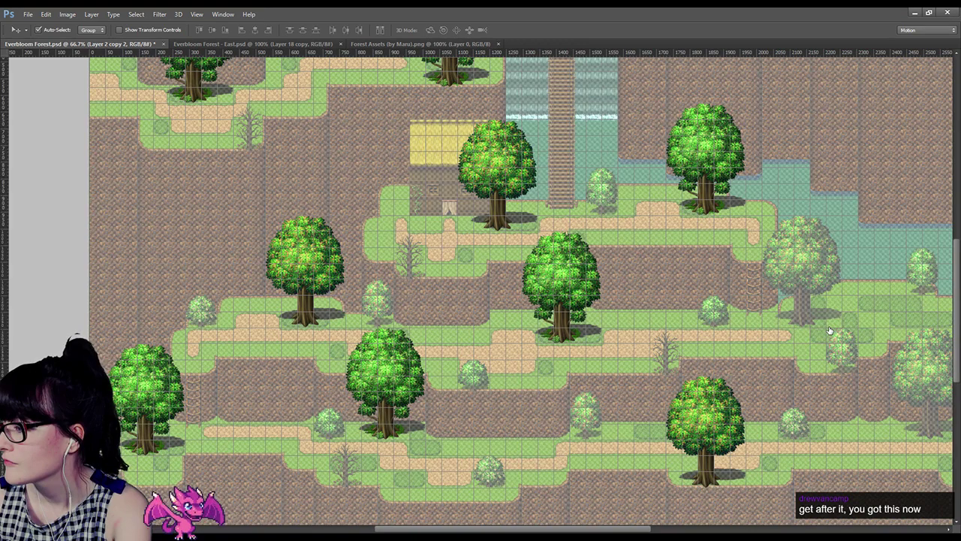
{"action": "scroll", "coordinate": [269, 240], "scroll_direction": "up", "scroll_amount": 8}
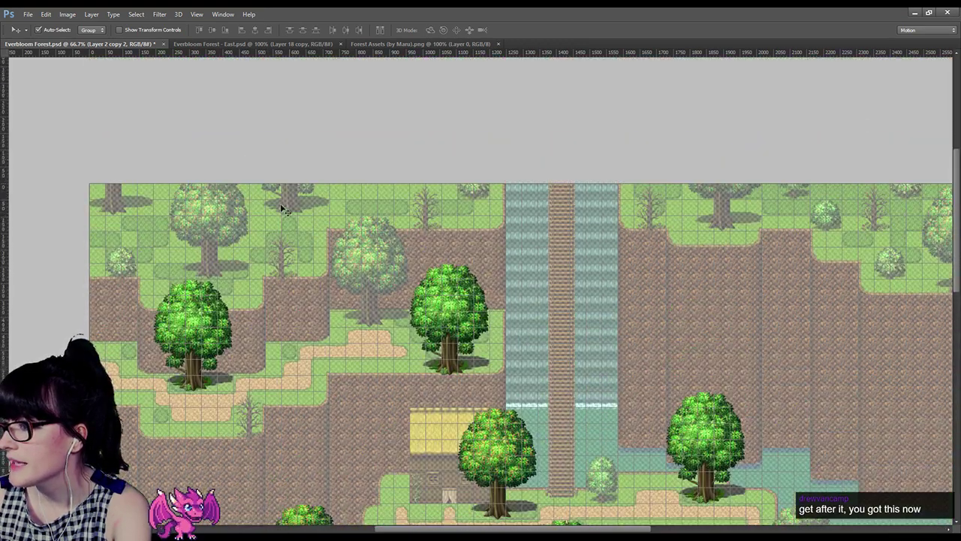
{"action": "scroll", "coordinate": [270, 243], "scroll_direction": "down", "scroll_amount": 4}
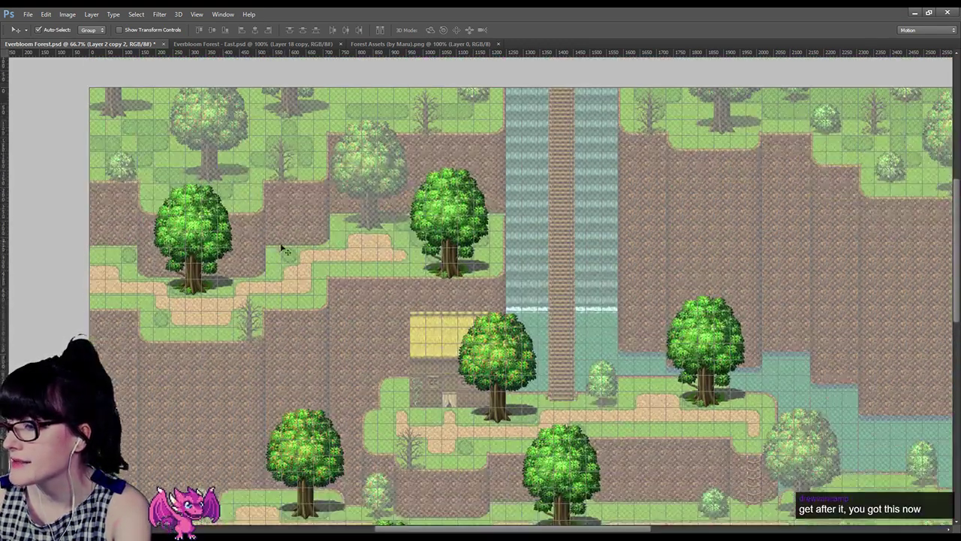
Step: Inspect the orange-tipped tree copy on the lowest path, comparing it with the faded tree underneath by toggling its visibility
{"action": "scroll", "coordinate": [228, 250], "scroll_direction": "down", "scroll_amount": 5}
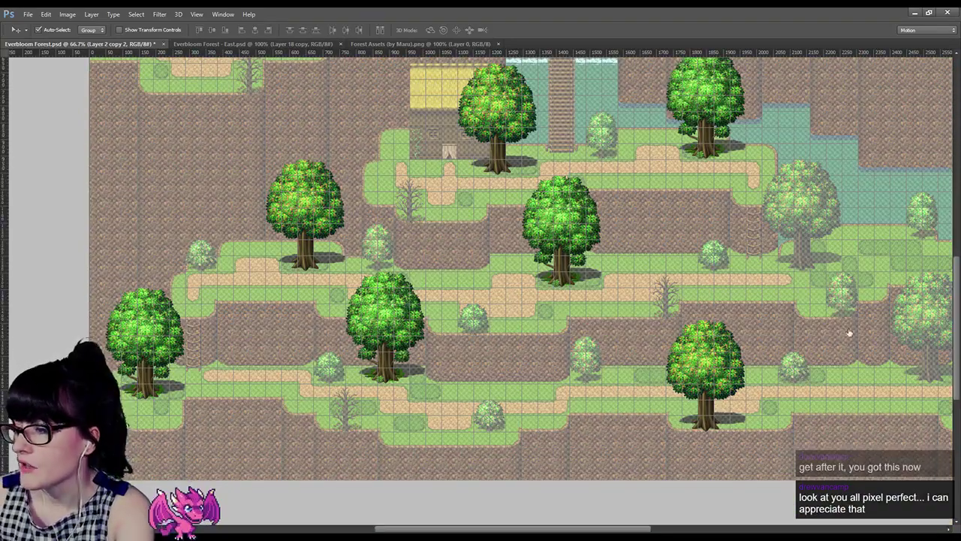
{"action": "scroll", "coordinate": [657, 376], "scroll_direction": "up", "scroll_amount": 5}
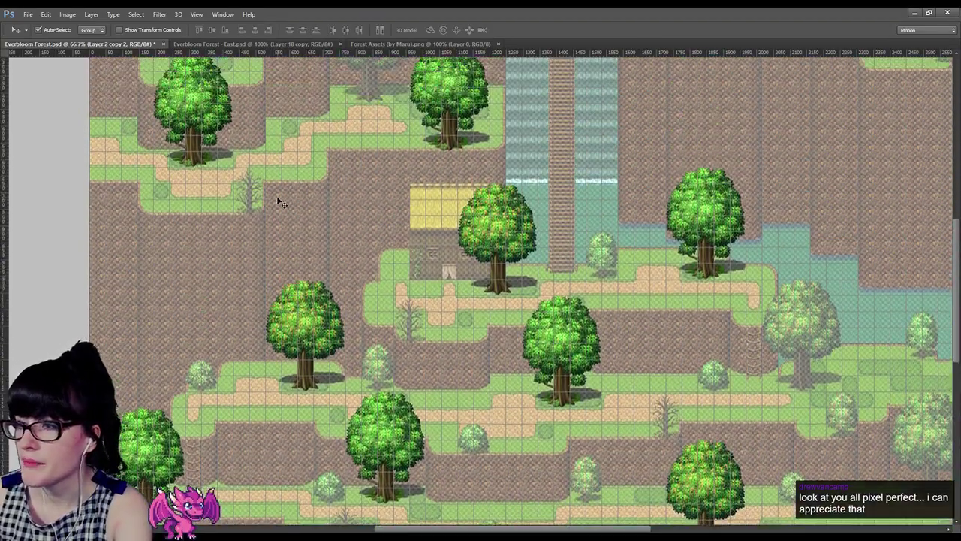
{"action": "scroll", "coordinate": [289, 188], "scroll_direction": "up", "scroll_amount": 1}
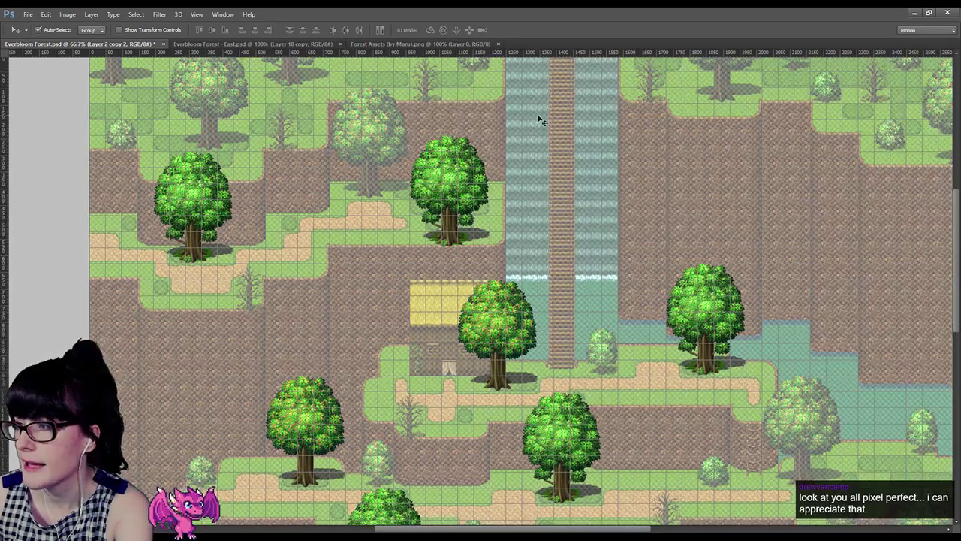
{"action": "scroll", "coordinate": [538, 120], "scroll_direction": "down", "scroll_amount": 3}
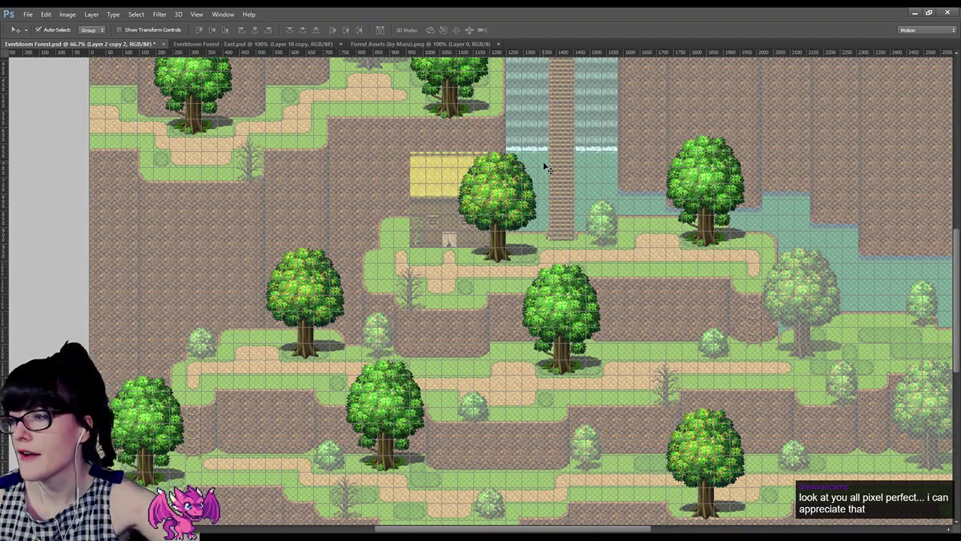
{"action": "scroll", "coordinate": [599, 213], "scroll_direction": "down", "scroll_amount": 3}
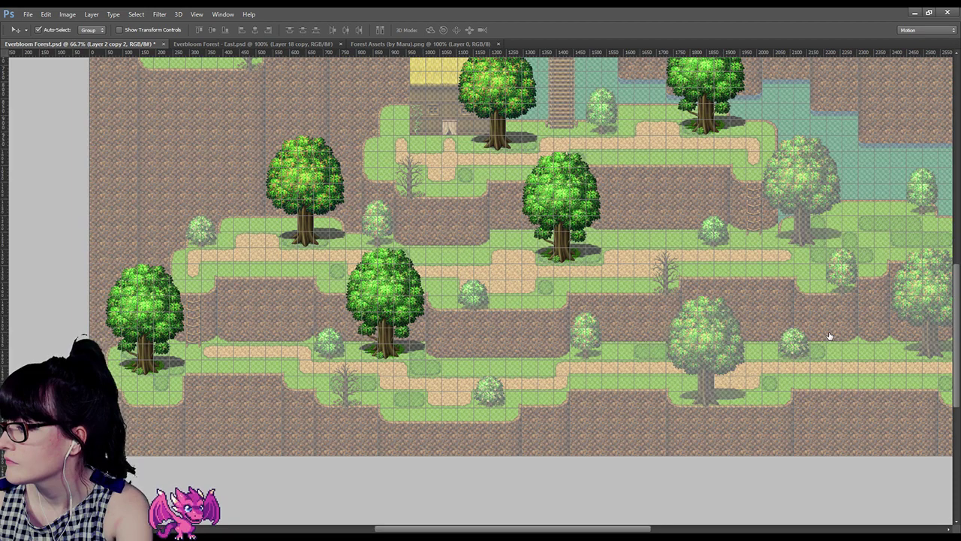
{"action": "left_click", "coordinate": [830, 336]}
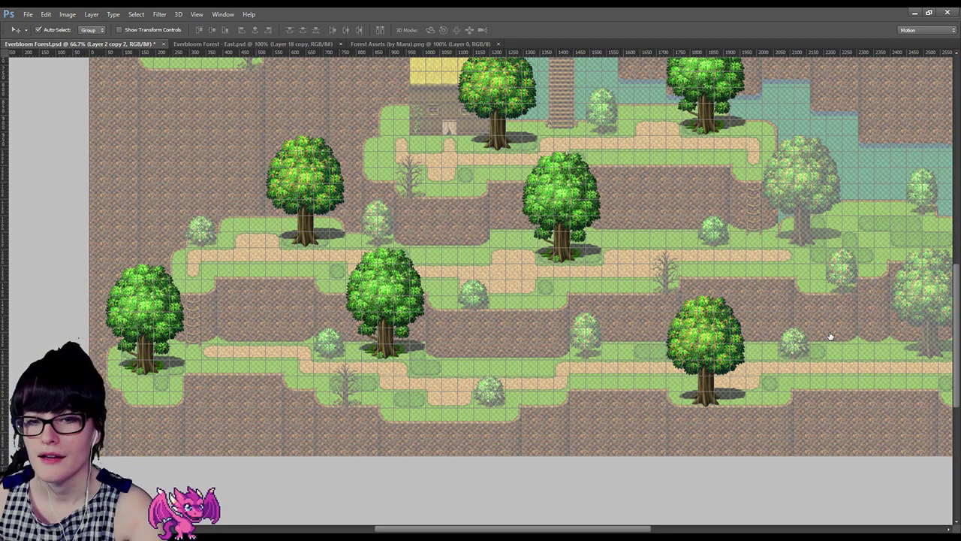
{"action": "left_click_drag", "start_coordinate": [605, 528], "coordinate": [628, 528]}
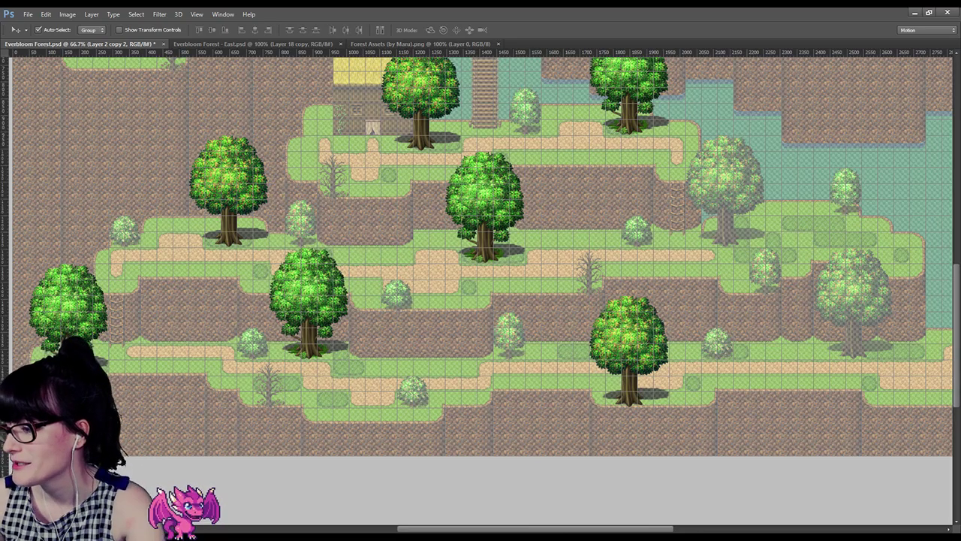
{"action": "left_click_drag", "start_coordinate": [643, 530], "coordinate": [672, 531]}
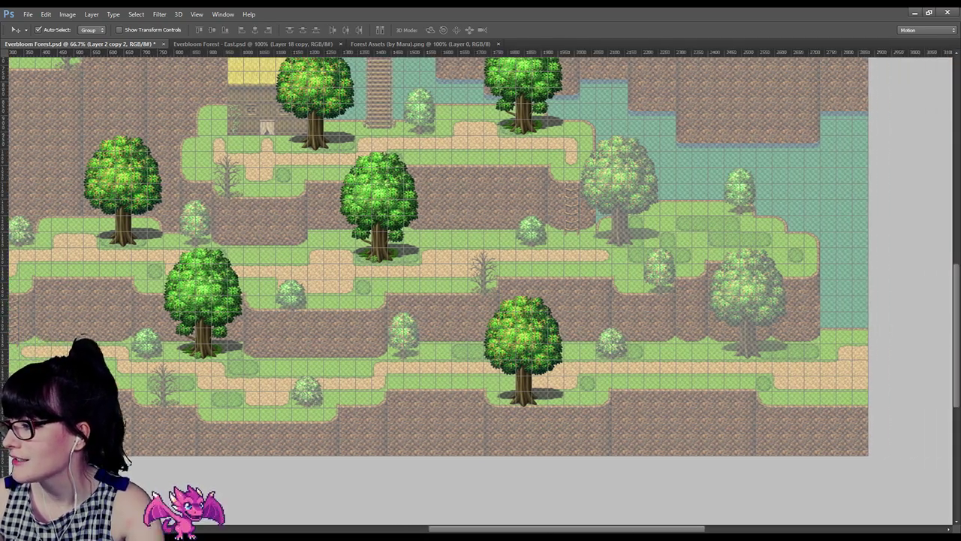
{"action": "left_click", "coordinate": [832, 437]}
{"action": "left_click", "coordinate": [833, 437]}
{"action": "left_click", "coordinate": [832, 437]}
{"action": "left_click", "coordinate": [833, 437]}
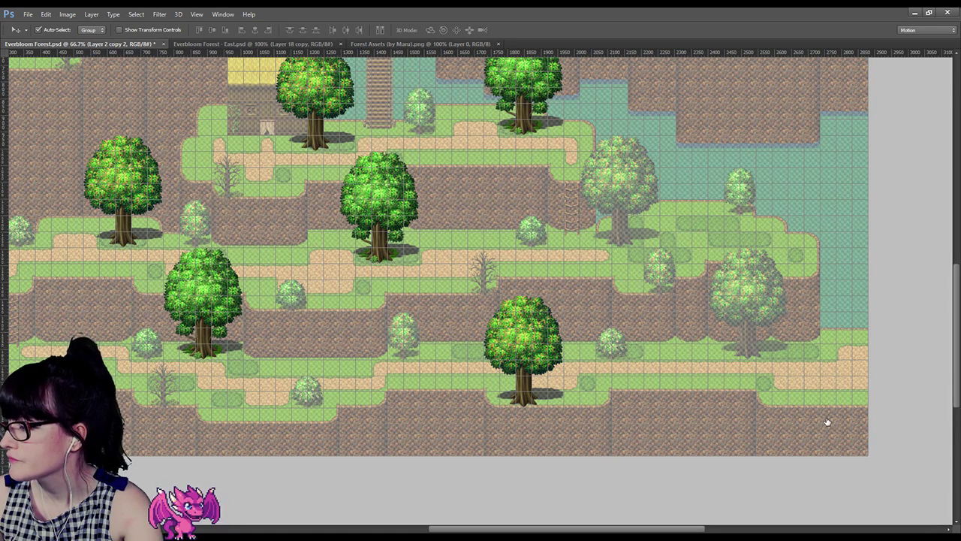
{"action": "left_click", "coordinate": [829, 335]}
{"action": "left_click", "coordinate": [829, 336]}
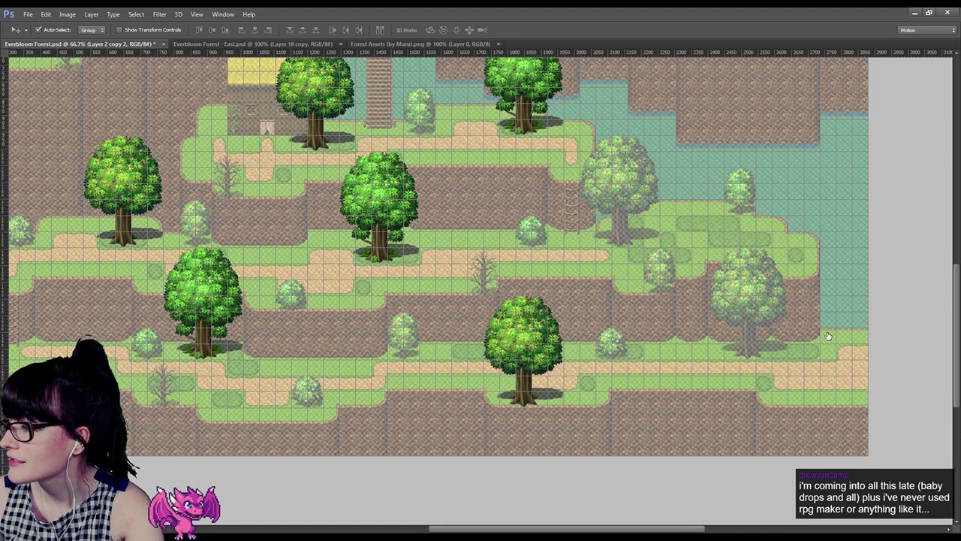
{"action": "left_click", "coordinate": [829, 335]}
{"action": "left_click", "coordinate": [828, 336]}
{"action": "left_click", "coordinate": [828, 335]}
{"action": "left_click", "coordinate": [828, 336]}
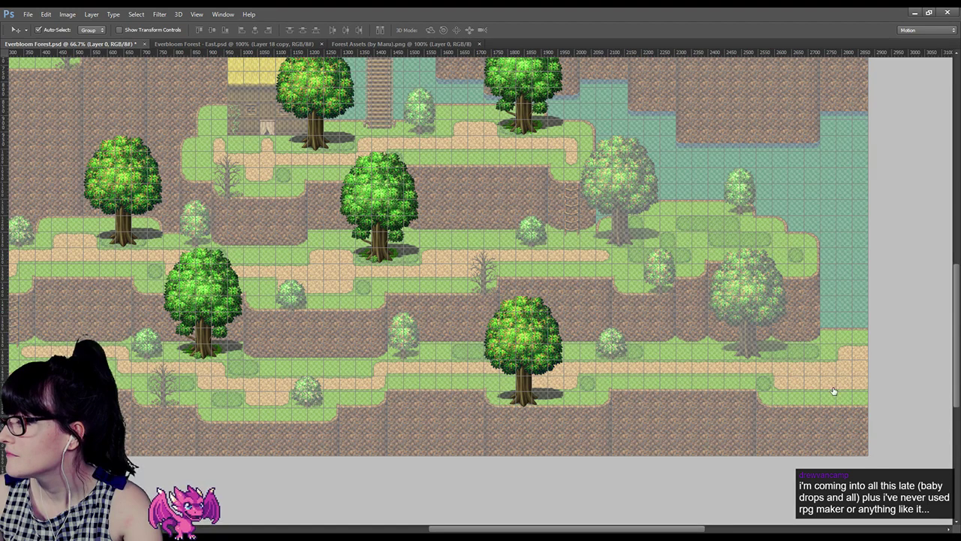
{"action": "left_click", "coordinate": [830, 336]}
{"action": "left_click", "coordinate": [829, 337]}
Step: Duplicate the lowest path's orange-tipped tree onto the faded tree on the lower-right ledge beside the water, nudging it into alignment
{"action": "left_click_drag", "start_coordinate": [522, 344], "coordinate": [746, 295]}
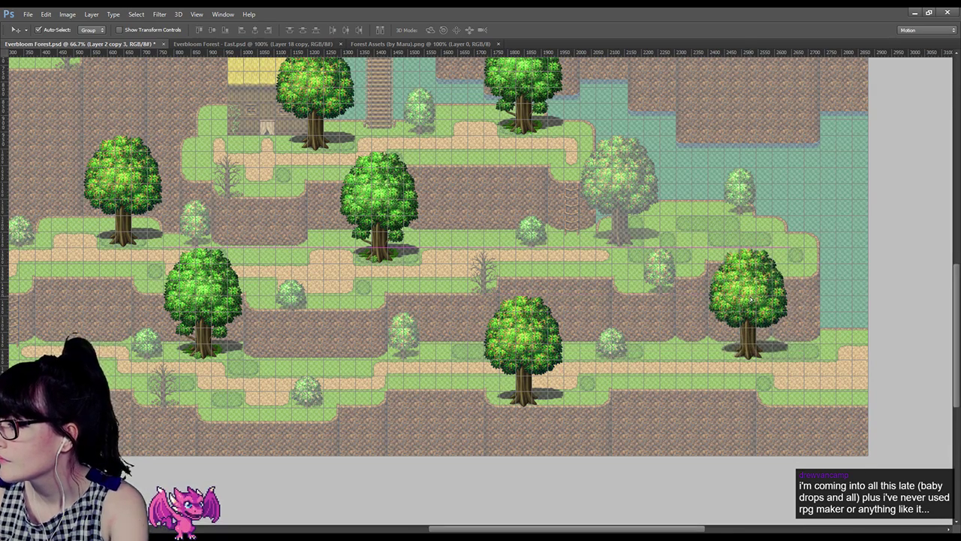
{"action": "left_click", "coordinate": [832, 329]}
{"action": "left_click", "coordinate": [832, 329]}
{"action": "left_click", "coordinate": [832, 329]}
{"action": "left_click", "coordinate": [832, 329]}
{"action": "left_click", "coordinate": [832, 329]}
{"action": "left_click", "coordinate": [832, 329]}
{"action": "key", "text": "Left"}
{"action": "key", "text": "Left"}
{"action": "left_click", "coordinate": [832, 329]}
{"action": "left_click", "coordinate": [832, 329]}
{"action": "left_click", "coordinate": [832, 329]}
{"action": "left_click", "coordinate": [832, 329]}
{"action": "left_click", "coordinate": [832, 329]}
{"action": "left_click", "coordinate": [832, 329]}
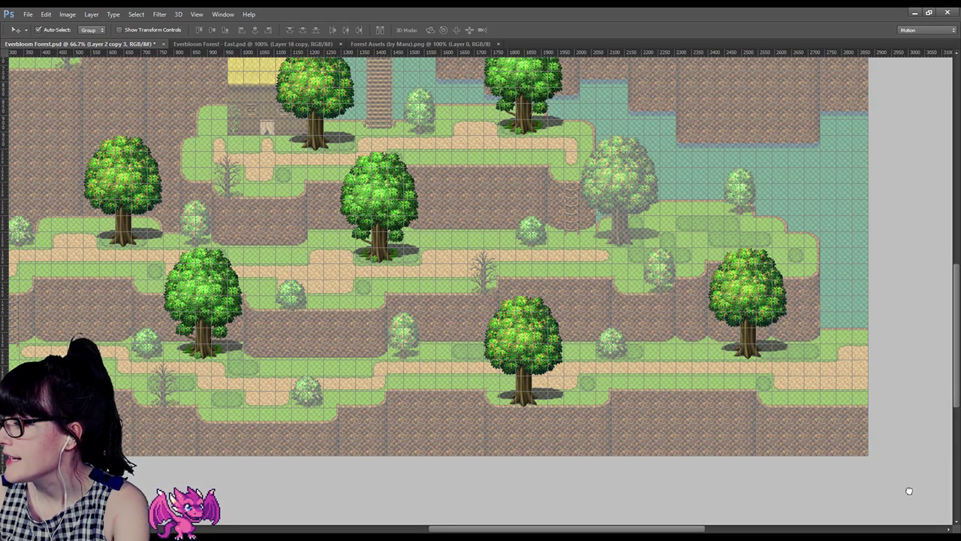
Step: Duplicate the orange-tipped tree onto the faded tree just right of the ladder and nudge it into exact alignment
{"action": "left_click_drag", "start_coordinate": [744, 291], "coordinate": [617, 181], "text": "alt"}
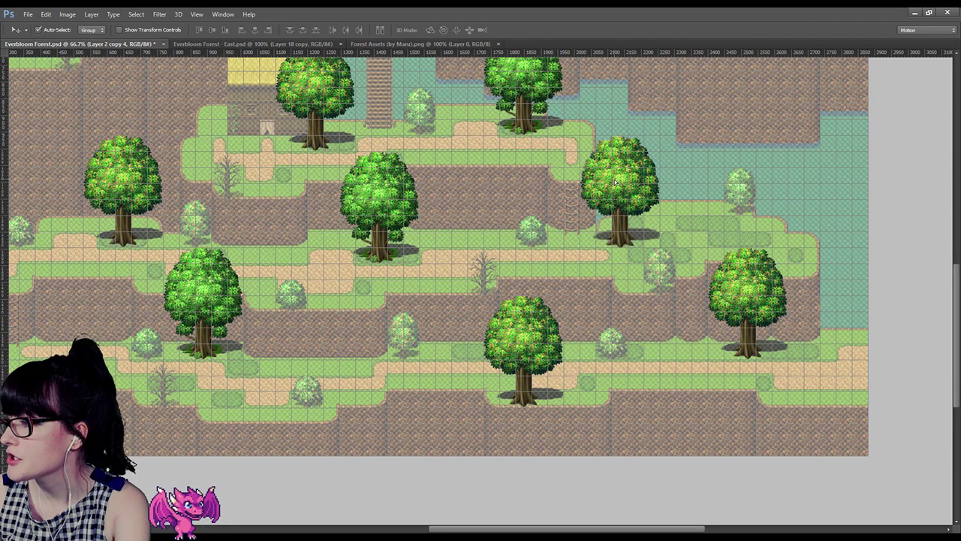
{"action": "key", "text": "Left"}
{"action": "key", "text": "Up"}
{"action": "key", "text": "Left"}
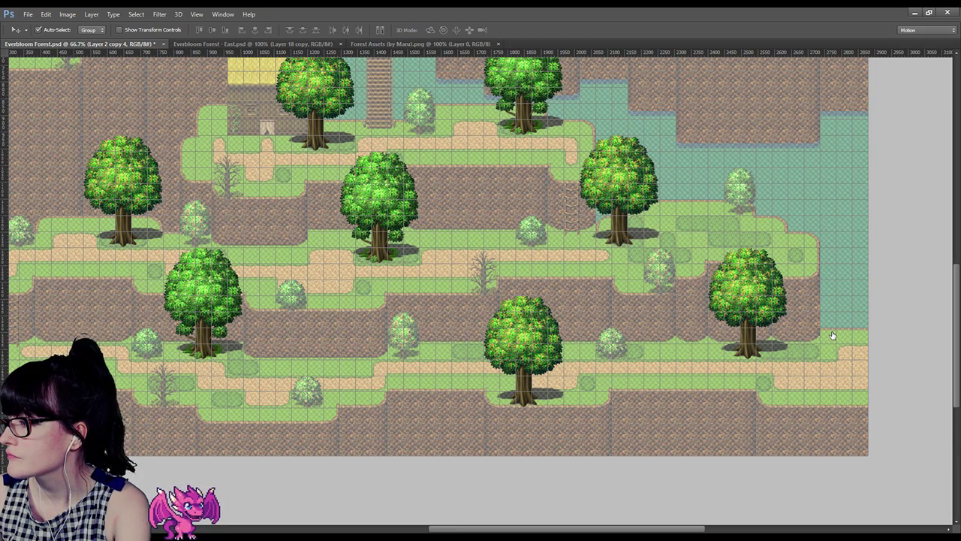
{"action": "key", "text": "Left"}
{"action": "key", "text": "Left"}
{"action": "key", "text": "Left"}
{"action": "key", "text": "Left"}
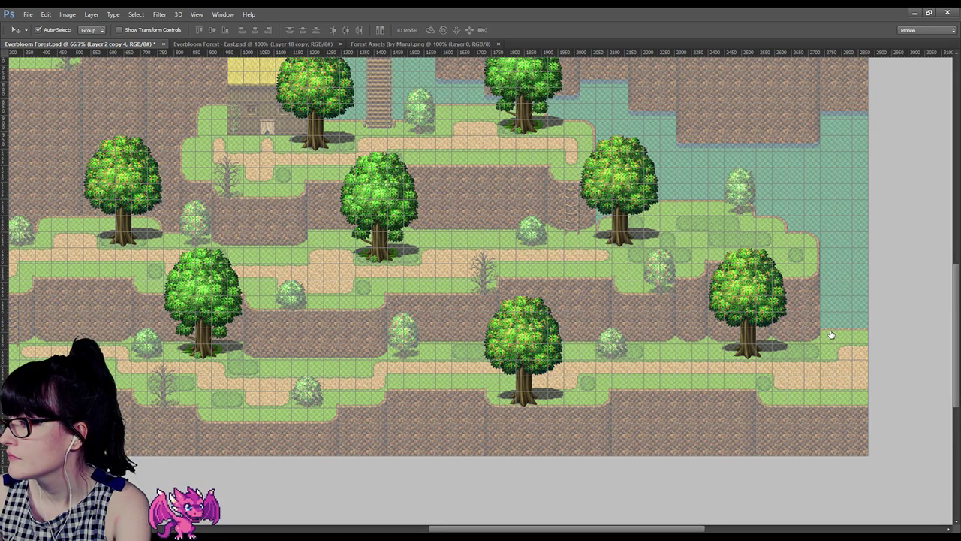
{"action": "key", "text": "Left"}
{"action": "key", "text": "Left"}
Step: Look over the middle and lower parts of the map for faded trees that are still uncovered
{"action": "scroll", "coordinate": [505, 259], "scroll_direction": "up", "scroll_amount": 2}
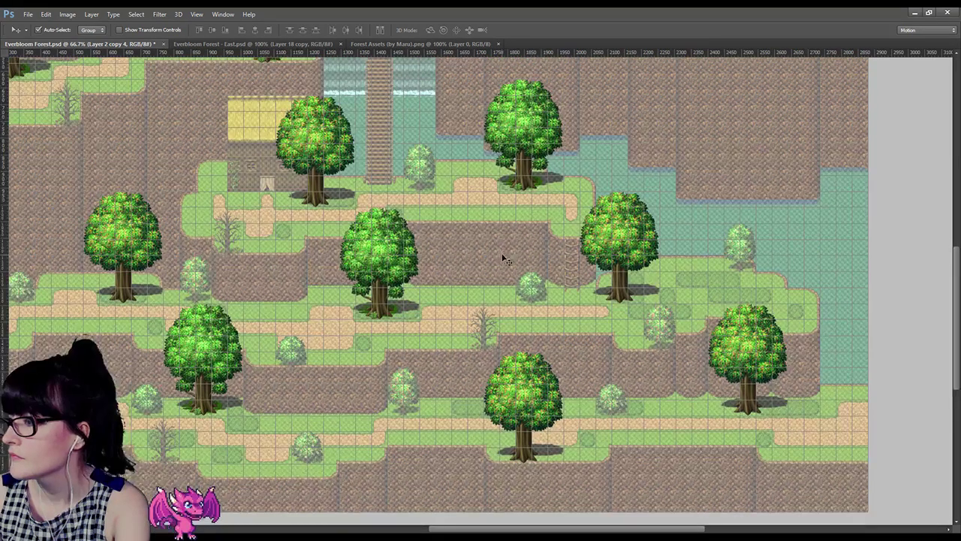
{"action": "scroll", "coordinate": [504, 260], "scroll_direction": "up", "scroll_amount": 7}
{"action": "scroll", "coordinate": [509, 263], "scroll_direction": "down", "scroll_amount": 6}
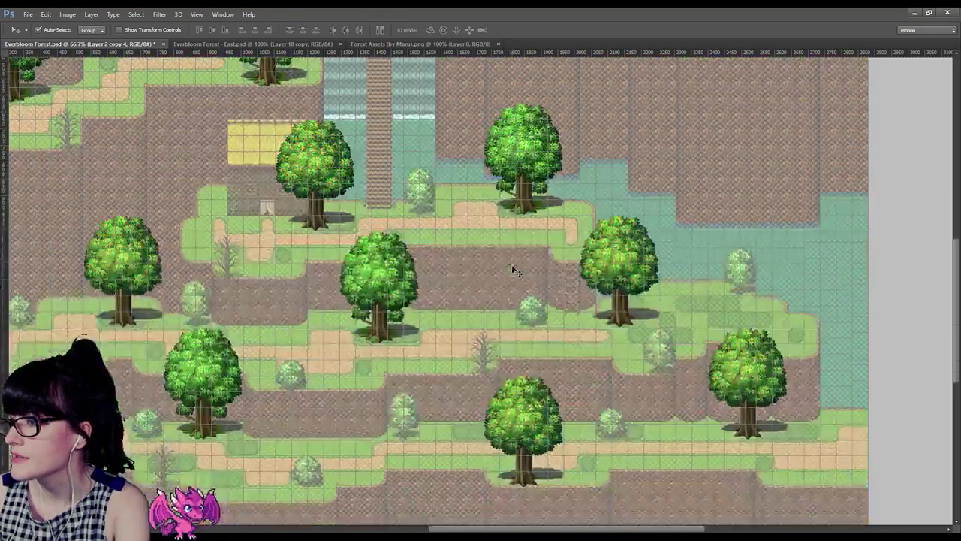
{"action": "scroll", "coordinate": [511, 271], "scroll_direction": "up", "scroll_amount": 3}
{"action": "scroll", "coordinate": [510, 272], "scroll_direction": "down", "scroll_amount": 4}
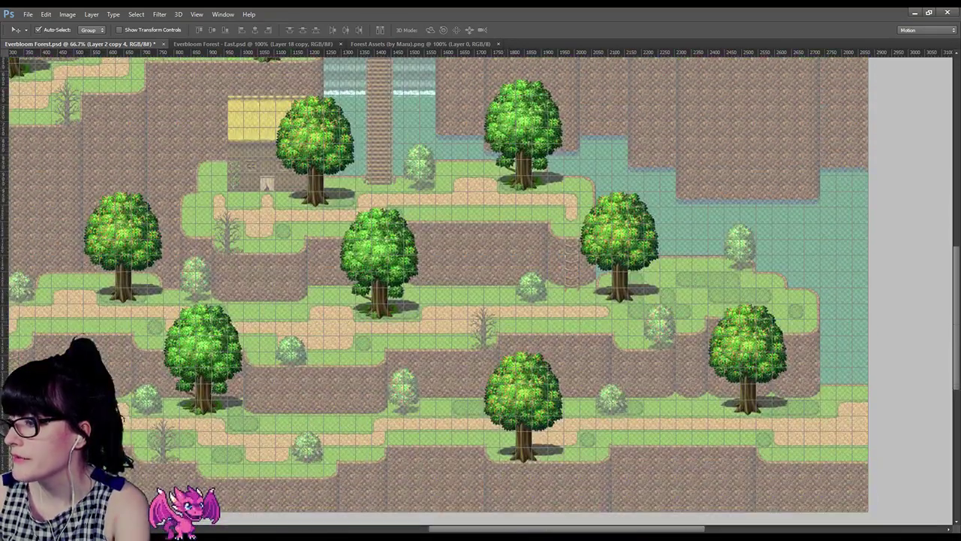
{"action": "left_click_drag", "start_coordinate": [659, 529], "coordinate": [622, 523]}
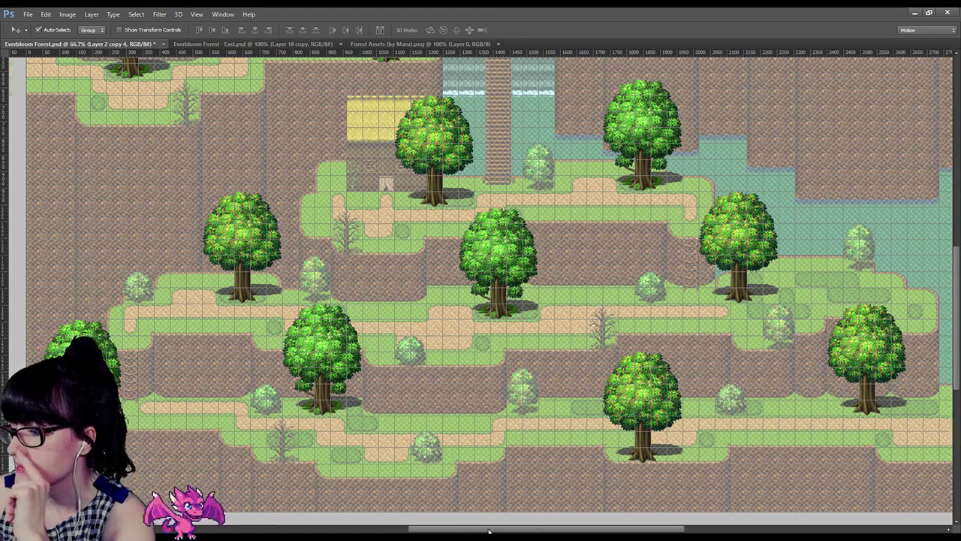
{"action": "left_click_drag", "start_coordinate": [476, 529], "coordinate": [523, 529]}
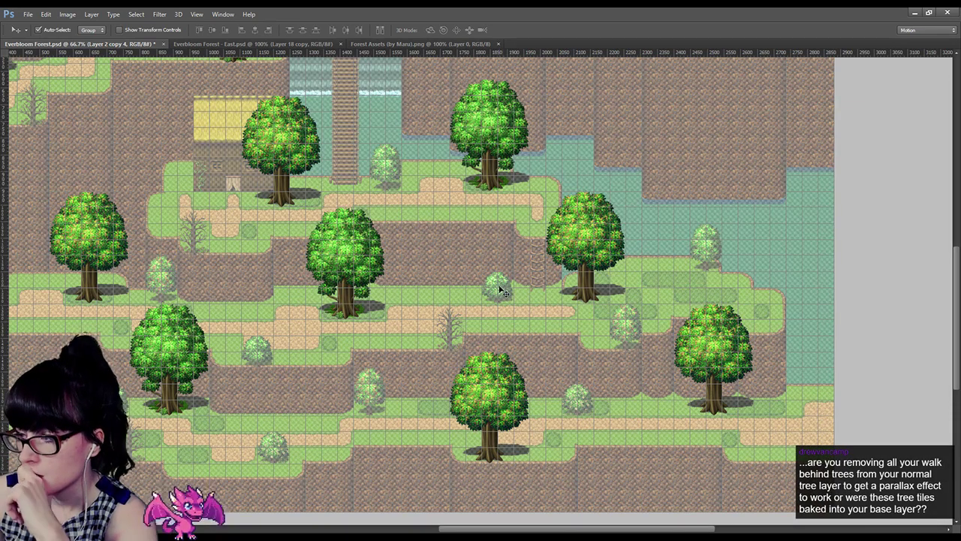
{"action": "scroll", "coordinate": [556, 329], "scroll_direction": "up", "scroll_amount": 1}
{"action": "scroll", "coordinate": [556, 329], "scroll_direction": "up", "scroll_amount": 6}
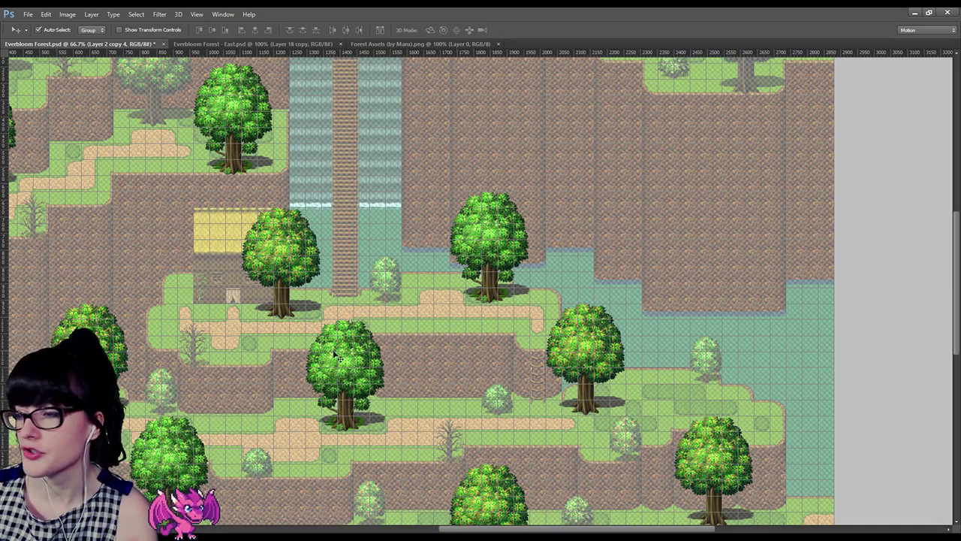
{"action": "key", "text": "m"}
{"action": "left_click_drag", "start_coordinate": [306, 351], "coordinate": [397, 441]}
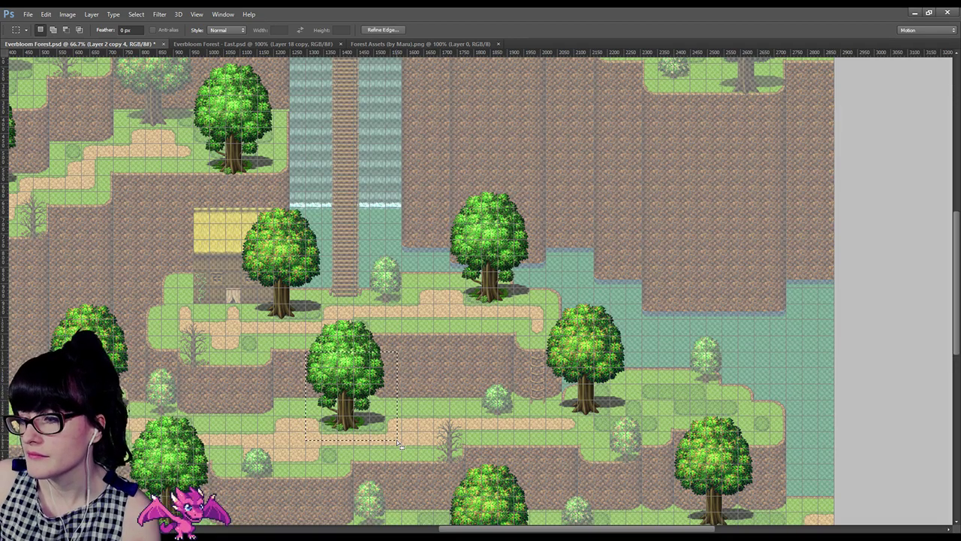
{"action": "key", "text": "ctrl+d"}
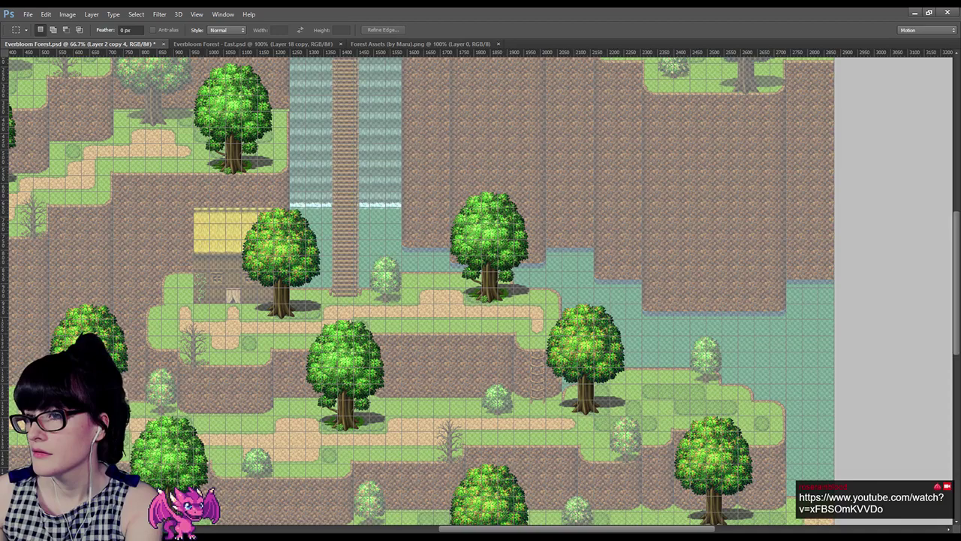
{"action": "key", "text": "v"}
Step: Duplicate the orange-tipped tree beside the ladder onto the faded tree above the upper-left path, aligning it by toggling its visibility
{"action": "scroll", "coordinate": [564, 258], "scroll_direction": "down", "scroll_amount": 3}
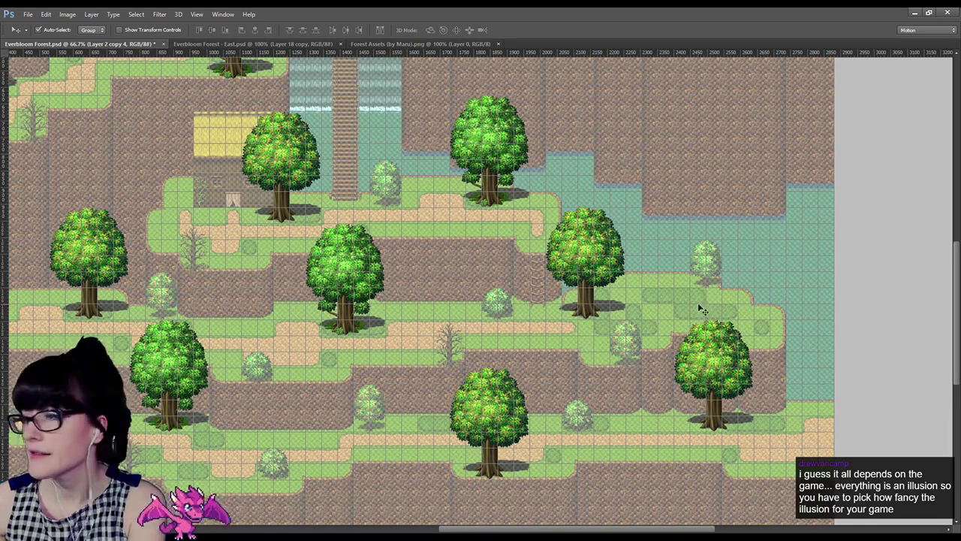
{"action": "scroll", "coordinate": [699, 308], "scroll_direction": "up", "scroll_amount": 5}
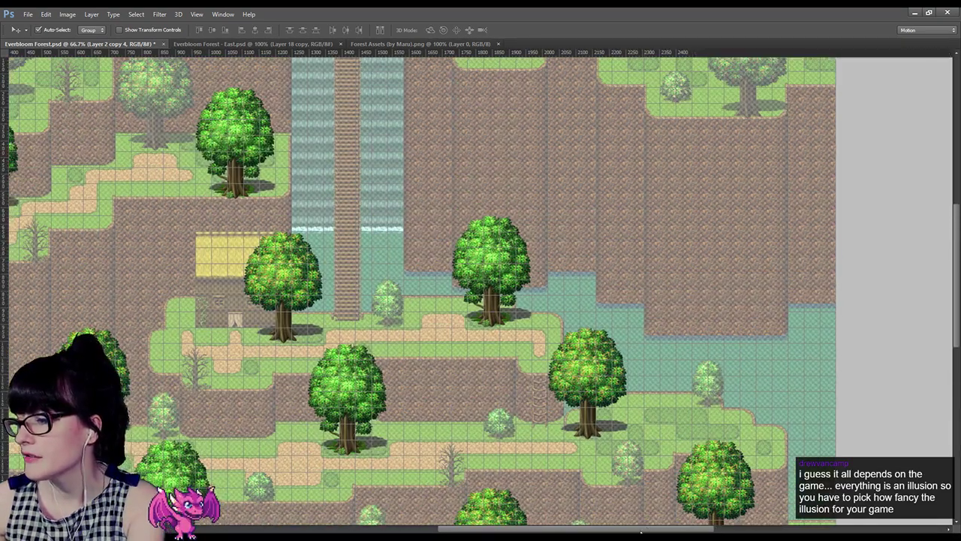
{"action": "left_click_drag", "start_coordinate": [641, 531], "coordinate": [577, 508]}
{"action": "scroll", "coordinate": [592, 443], "scroll_direction": "up", "scroll_amount": 5}
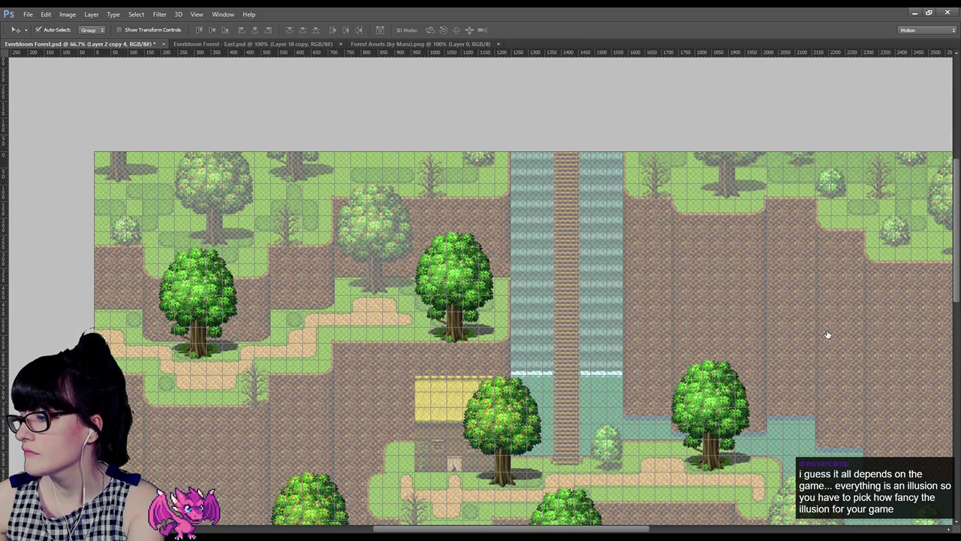
{"action": "scroll", "coordinate": [827, 334], "scroll_direction": "down", "scroll_amount": 2}
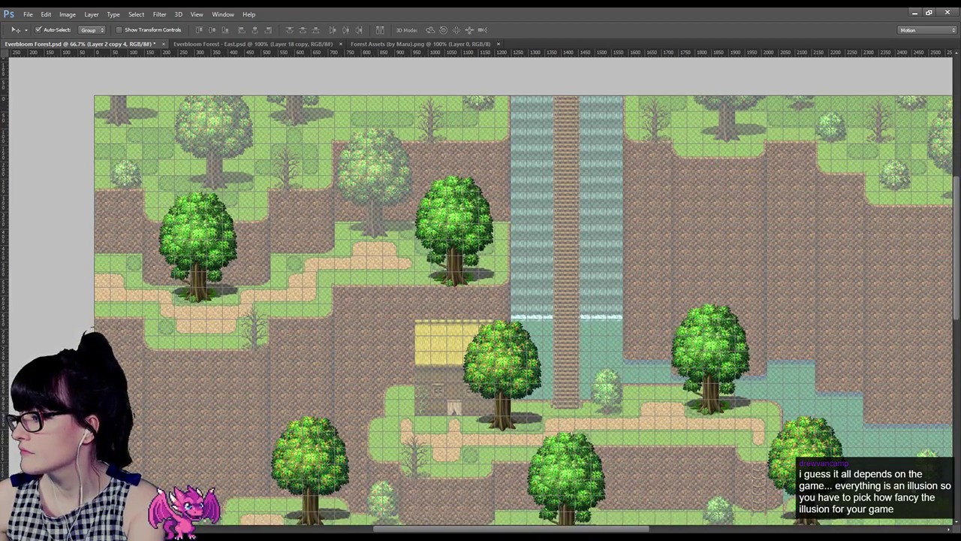
{"action": "left_click_drag", "start_coordinate": [801, 455], "coordinate": [769, 425]}
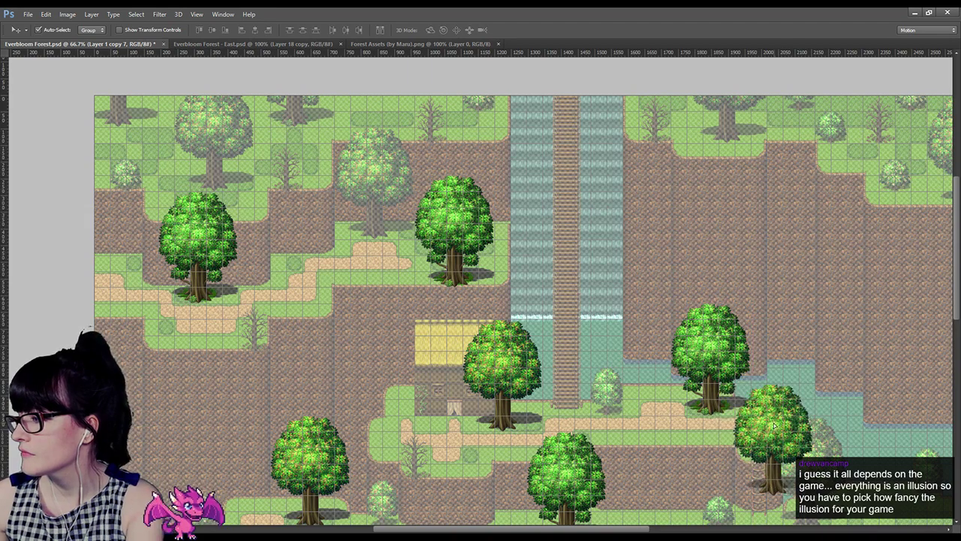
{"action": "key", "text": "ctrl+z"}
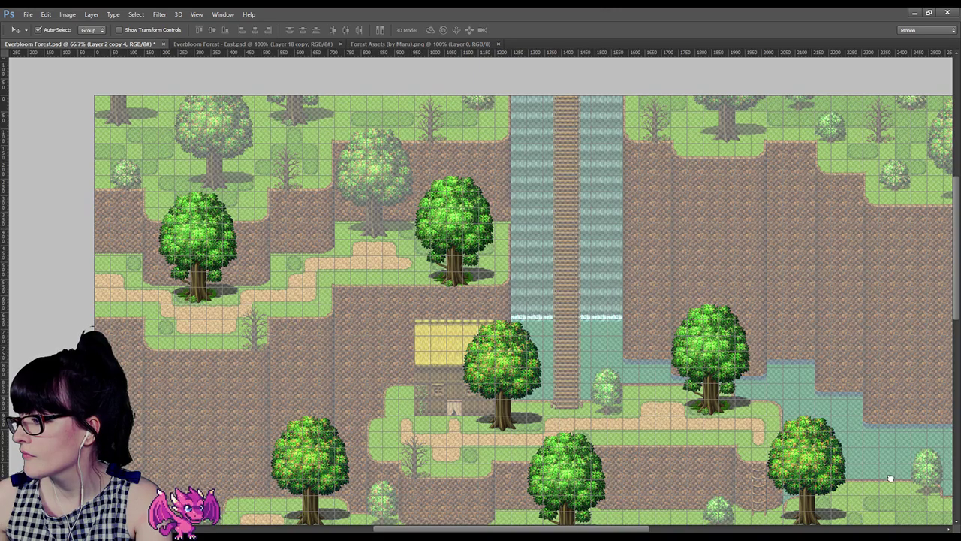
{"action": "left_click_drag", "start_coordinate": [809, 444], "coordinate": [373, 156], "text": "alt"}
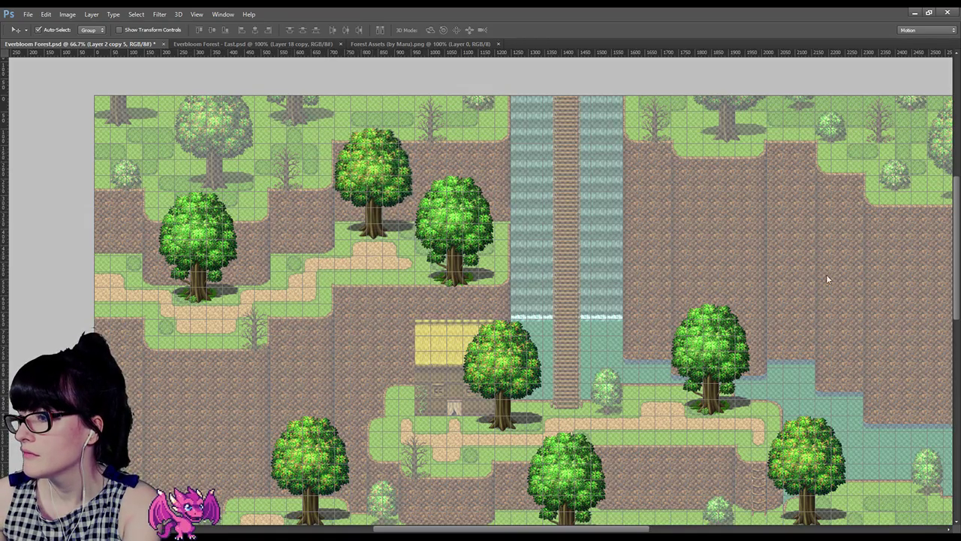
{"action": "left_click", "coordinate": [832, 336]}
{"action": "left_click", "coordinate": [832, 336]}
{"action": "left_click", "coordinate": [832, 335]}
{"action": "left_click", "coordinate": [832, 335]}
{"action": "left_click", "coordinate": [832, 335]}
{"action": "left_click", "coordinate": [832, 336]}
{"action": "left_click", "coordinate": [832, 335]}
{"action": "left_click", "coordinate": [832, 336]}
{"action": "left_click", "coordinate": [832, 336]}
{"action": "left_click", "coordinate": [832, 336]}
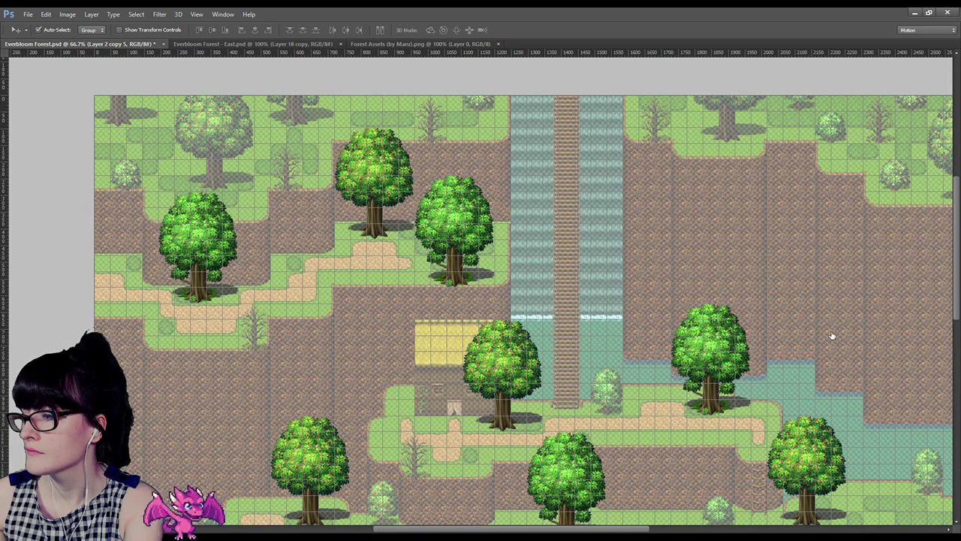
Step: Duplicate that orange-tipped tree onto the faded tree in the map's top-left grass area, checking and nudging its alignment
{"action": "scroll", "coordinate": [614, 322], "scroll_direction": "down", "scroll_amount": 6}
{"action": "scroll", "coordinate": [614, 322], "scroll_direction": "up", "scroll_amount": 10}
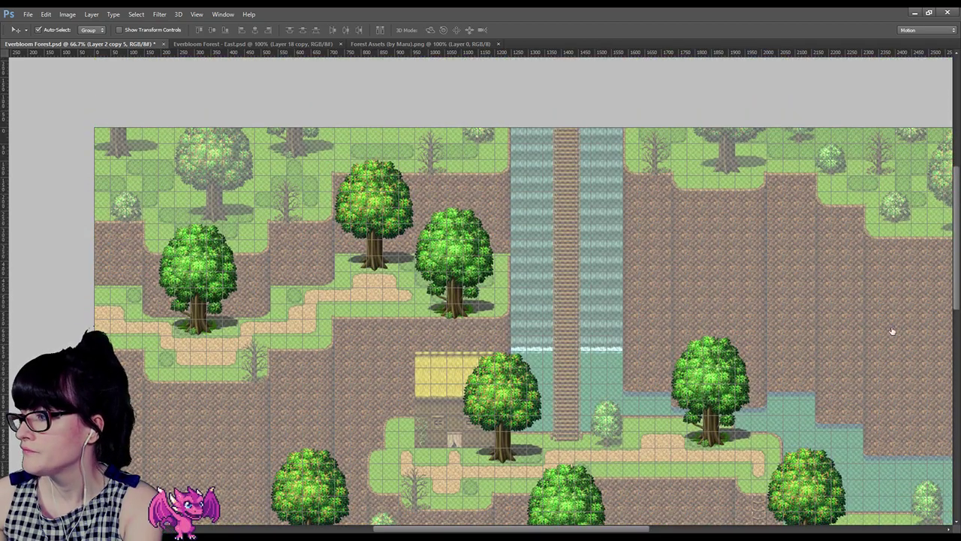
{"action": "left_click_drag", "start_coordinate": [381, 214], "coordinate": [225, 162], "text": "alt"}
{"action": "left_click_drag", "start_coordinate": [827, 305], "coordinate": [831, 324]}
{"action": "left_click", "coordinate": [831, 325]}
{"action": "key", "text": "Left"}
{"action": "left_click", "coordinate": [832, 324]}
{"action": "left_click", "coordinate": [832, 325]}
{"action": "left_click", "coordinate": [831, 325]}
{"action": "left_click", "coordinate": [831, 325]}
{"action": "left_click", "coordinate": [832, 325]}
{"action": "left_click", "coordinate": [831, 325]}
{"action": "left_click", "coordinate": [831, 325]}
{"action": "left_click", "coordinate": [831, 325]}
{"action": "left_click", "coordinate": [831, 324]}
{"action": "left_click", "coordinate": [831, 325]}
{"action": "left_click", "coordinate": [832, 324]}
{"action": "left_click", "coordinate": [832, 324]}
{"action": "left_click", "coordinate": [831, 325]}
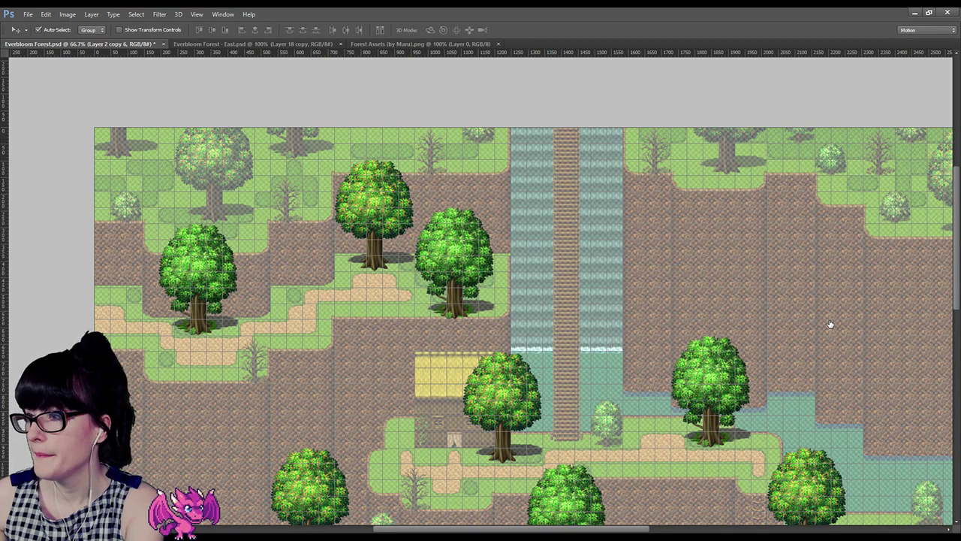
{"action": "left_click", "coordinate": [830, 324]}
{"action": "mouse_move", "coordinate": [585, 529]}
{"action": "left_mouse_down"}
{"action": "mouse_move", "coordinate": [673, 529]}
{"action": "mouse_move", "coordinate": [587, 529]}
{"action": "mouse_move", "coordinate": [603, 528]}
{"action": "left_mouse_up"}
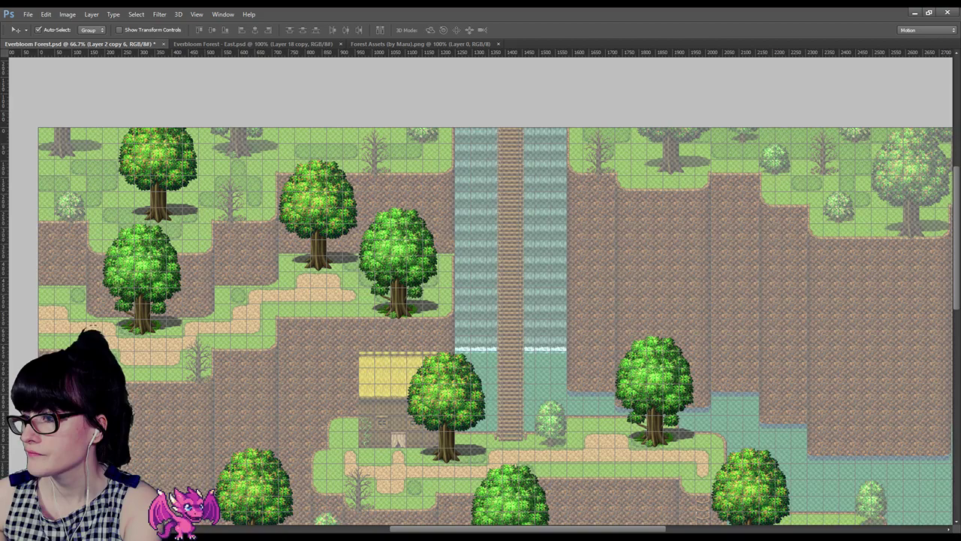
Step: Duplicate the orange-tipped tree onto the faded tree at the map's top edge, right of the waterfall, and check its alignment
{"action": "scroll", "coordinate": [390, 278], "scroll_direction": "down", "scroll_amount": 2}
{"action": "scroll", "coordinate": [364, 154], "scroll_direction": "up", "scroll_amount": 1}
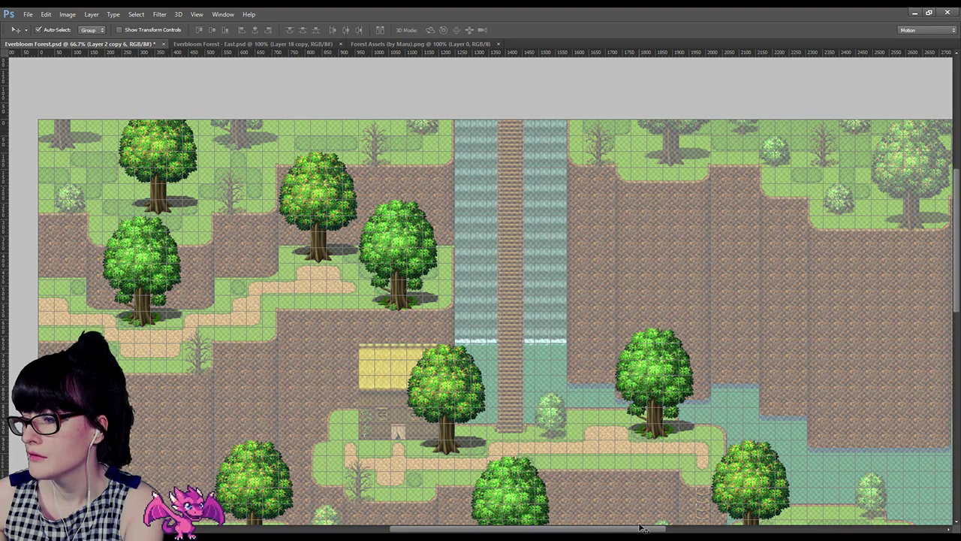
{"action": "left_click_drag", "start_coordinate": [639, 530], "coordinate": [705, 530]}
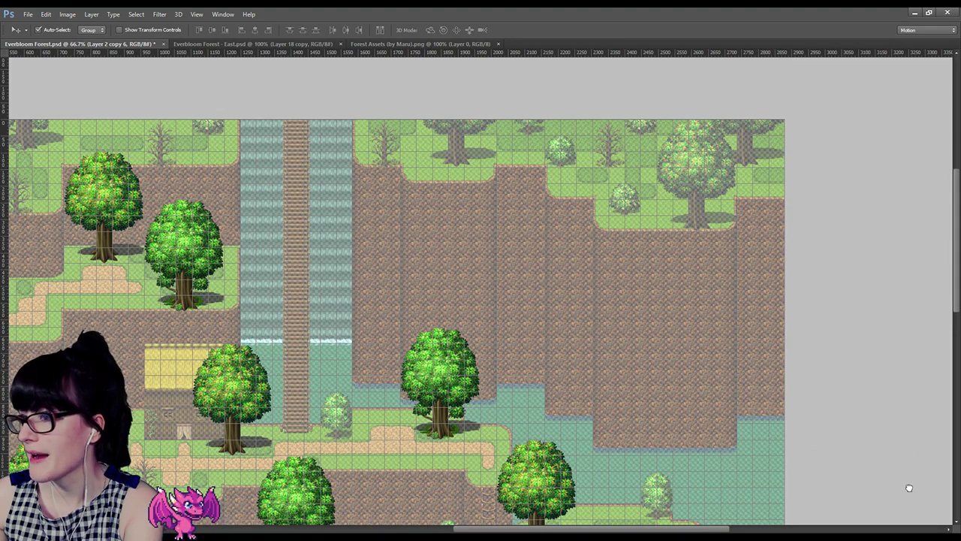
{"action": "left_click", "coordinate": [194, 226]}
{"action": "left_click", "coordinate": [441, 418]}
{"action": "left_click_drag", "start_coordinate": [485, 530], "coordinate": [393, 530]}
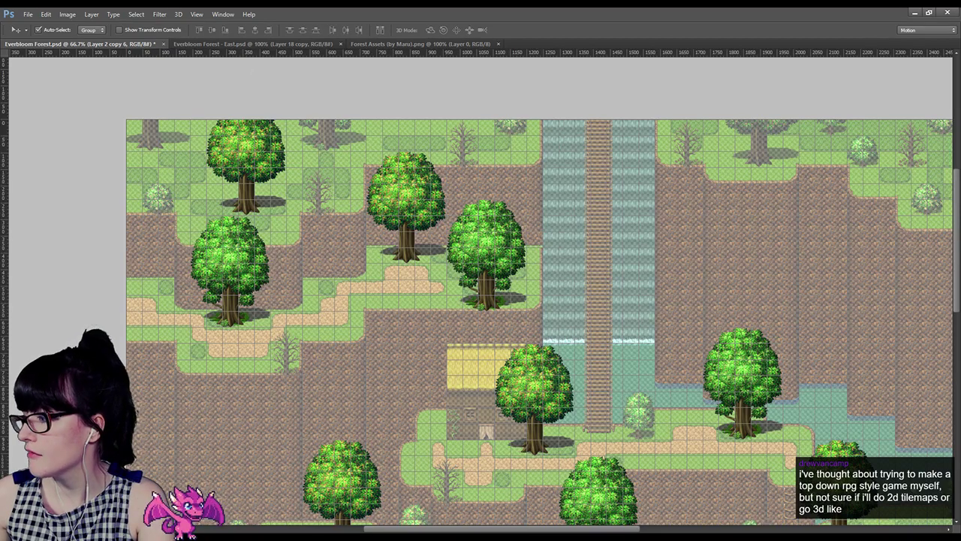
{"action": "left_click", "coordinate": [732, 339]}
{"action": "mouse_move", "coordinate": [766, 123]}
{"action": "left_mouse_down"}
{"action": "mouse_move", "coordinate": [803, 118]}
{"action": "mouse_move", "coordinate": [779, 112]}
{"action": "mouse_move", "coordinate": [766, 122]}
{"action": "left_mouse_up"}
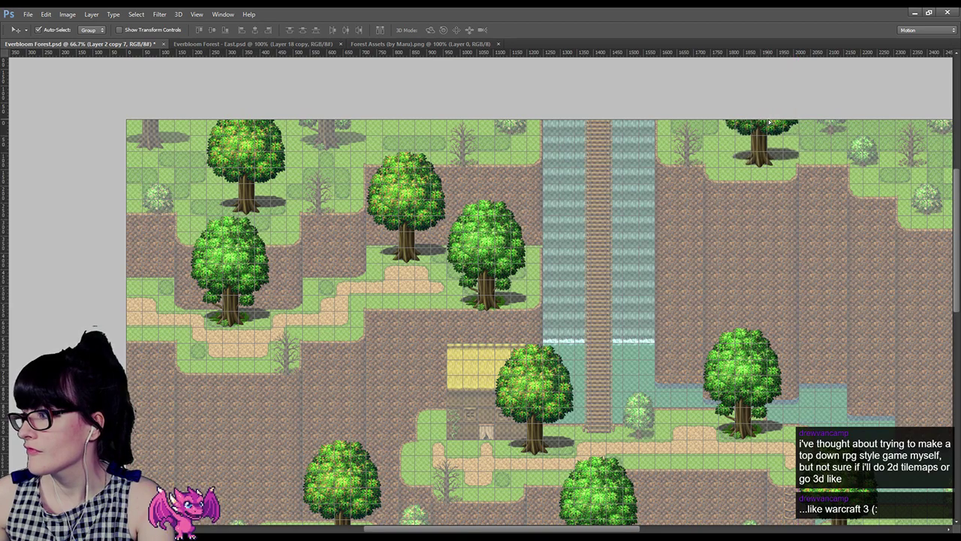
{"action": "left_click", "coordinate": [831, 311]}
{"action": "left_click", "coordinate": [831, 311]}
{"action": "left_click", "coordinate": [832, 311]}
{"action": "left_click", "coordinate": [832, 311]}
{"action": "left_click", "coordinate": [832, 311]}
{"action": "left_click", "coordinate": [831, 311]}
{"action": "left_click", "coordinate": [831, 311]}
{"action": "left_click", "coordinate": [831, 311]}
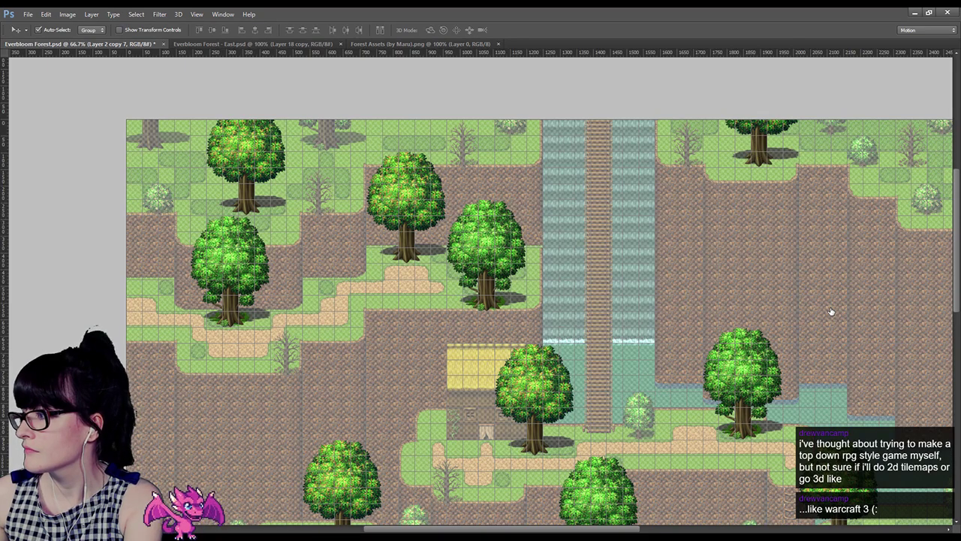
{"action": "left_click", "coordinate": [831, 311]}
{"action": "left_click", "coordinate": [831, 311]}
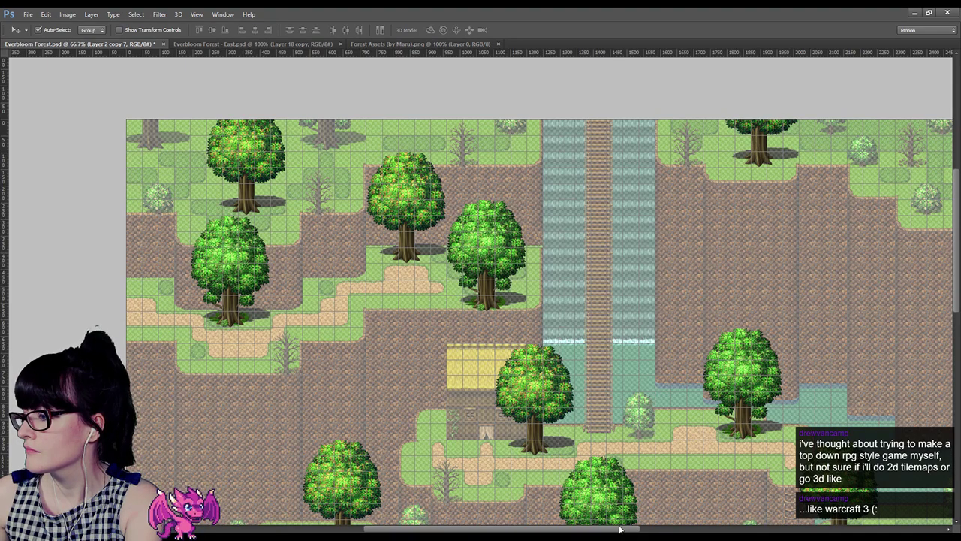
Step: Duplicate the top-edge orange-tipped tree onto the large faded tree in the map's top-right grass area
{"action": "left_click_drag", "start_coordinate": [621, 530], "coordinate": [723, 530]}
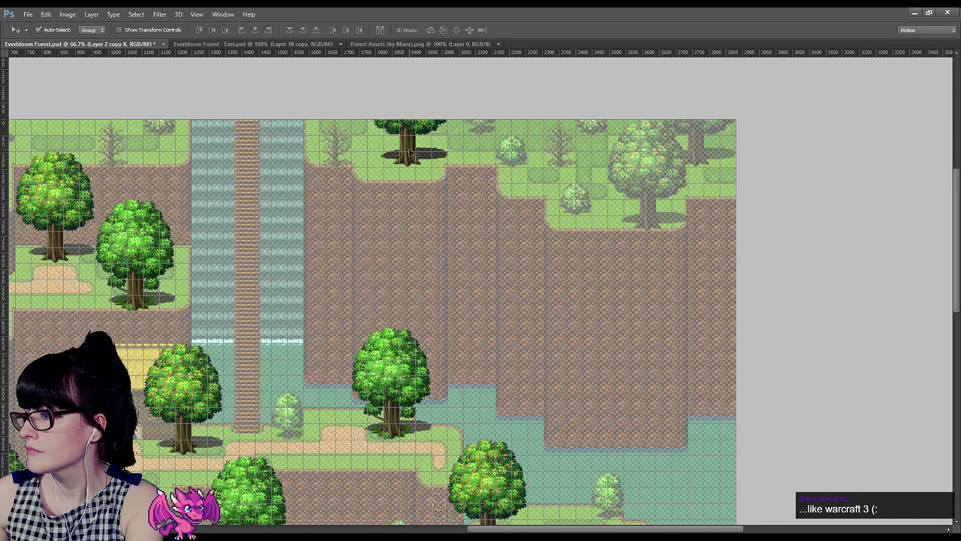
{"action": "left_click_drag", "start_coordinate": [419, 157], "coordinate": [657, 220], "text": "alt"}
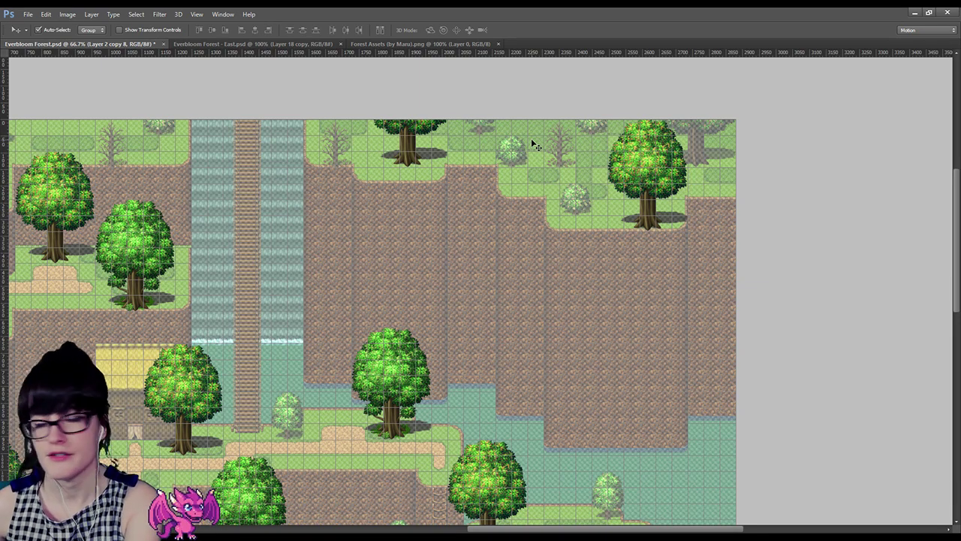
{"action": "left_click_drag", "start_coordinate": [594, 530], "coordinate": [504, 530]}
{"action": "key", "text": "z"}
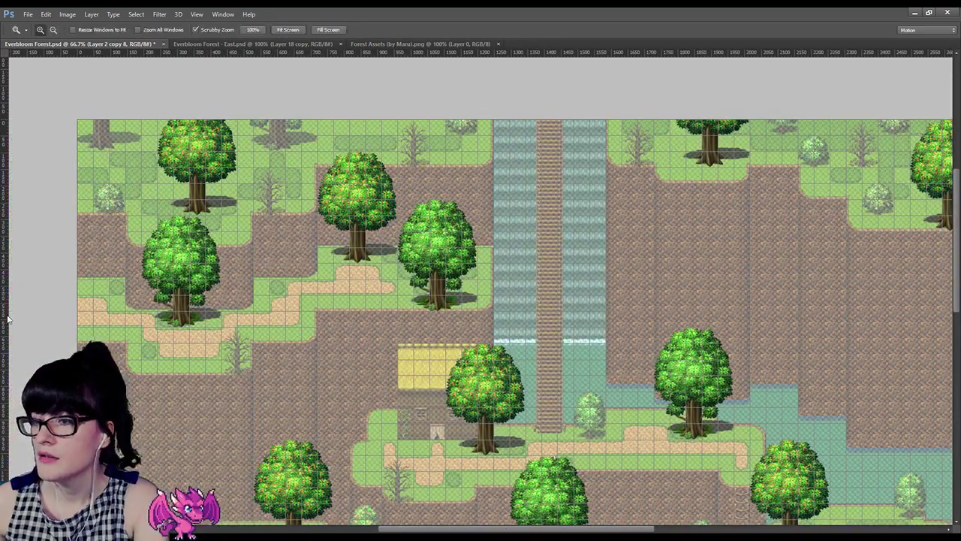
{"action": "left_click", "coordinate": [467, 293]}
{"action": "left_click", "coordinate": [661, 270], "text": "alt"}
{"action": "left_click", "coordinate": [662, 270], "text": "alt"}
{"action": "scroll", "coordinate": [658, 277], "scroll_direction": "up", "scroll_amount": 3}
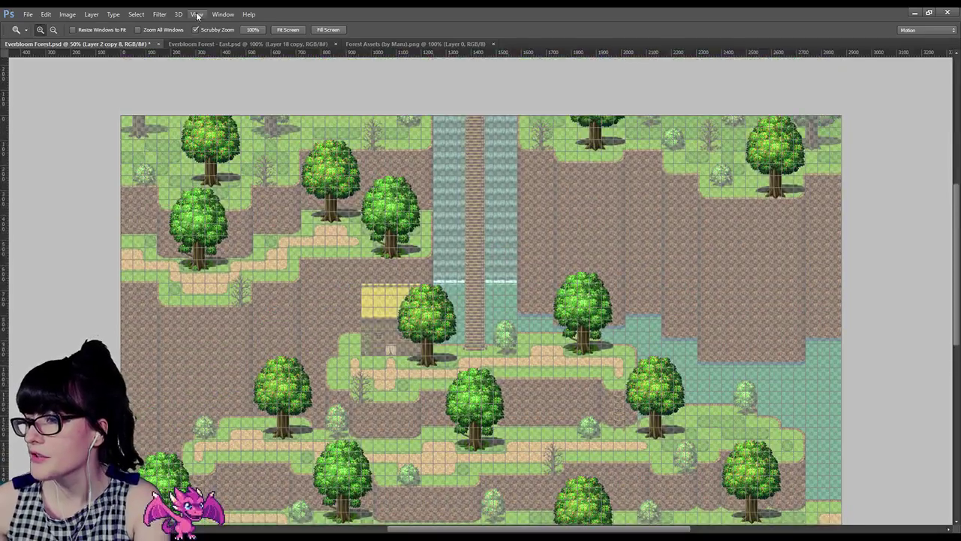
Step: Examine the trees along the paths in the Everbloom Forest - East document, then return to the Everbloom Forest document
{"action": "left_click", "coordinate": [384, 42]}
{"action": "left_click", "coordinate": [308, 45]}
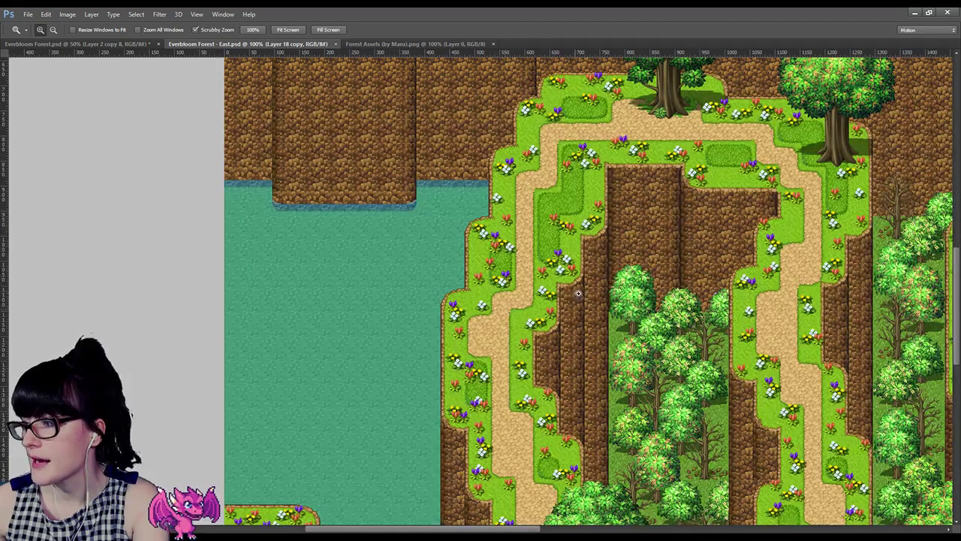
{"action": "left_click", "coordinate": [578, 294]}
{"action": "left_click", "coordinate": [652, 233], "text": "alt"}
{"action": "left_click", "coordinate": [692, 233], "text": "alt"}
{"action": "left_click", "coordinate": [704, 344], "text": "alt"}
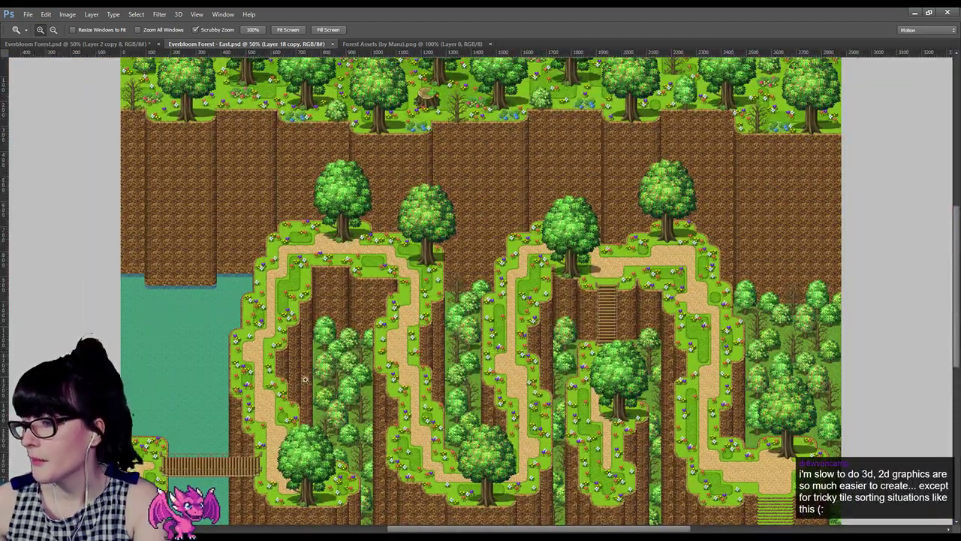
{"action": "left_click", "coordinate": [321, 216], "text": "alt"}
{"action": "left_click", "coordinate": [322, 216]}
{"action": "left_click", "coordinate": [335, 233]}
{"action": "left_click", "coordinate": [348, 250]}
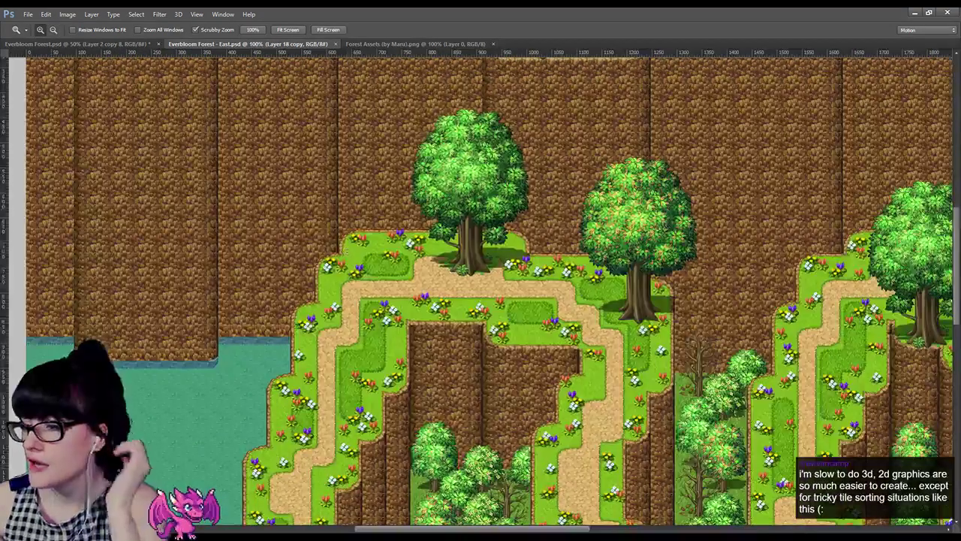
{"action": "left_click", "coordinate": [142, 42]}
{"action": "scroll", "coordinate": [391, 280], "scroll_direction": "down", "scroll_amount": 3}
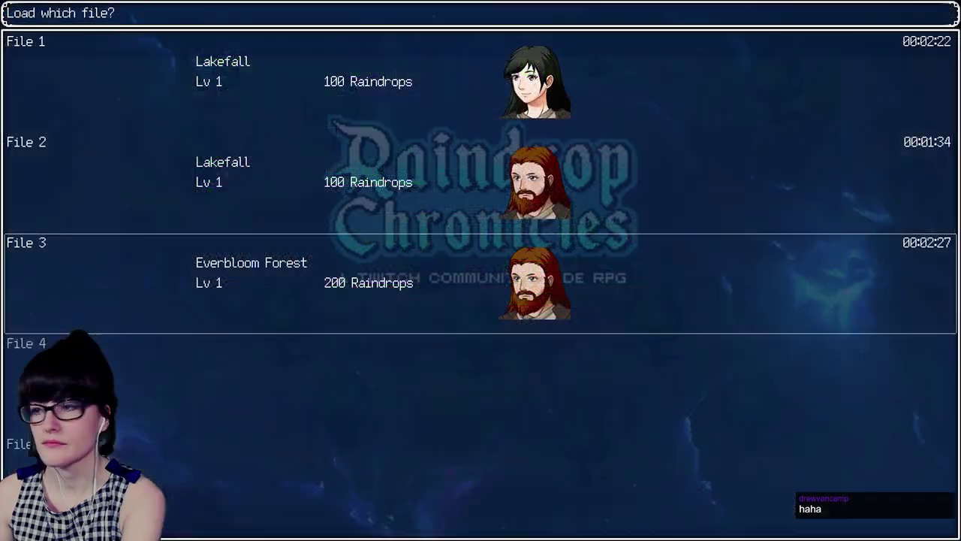
Step: In the Raindrop Chronicles playtest, load the File 3 save and walk the character west to the tree beside the house
{"action": "key", "text": "Return"}
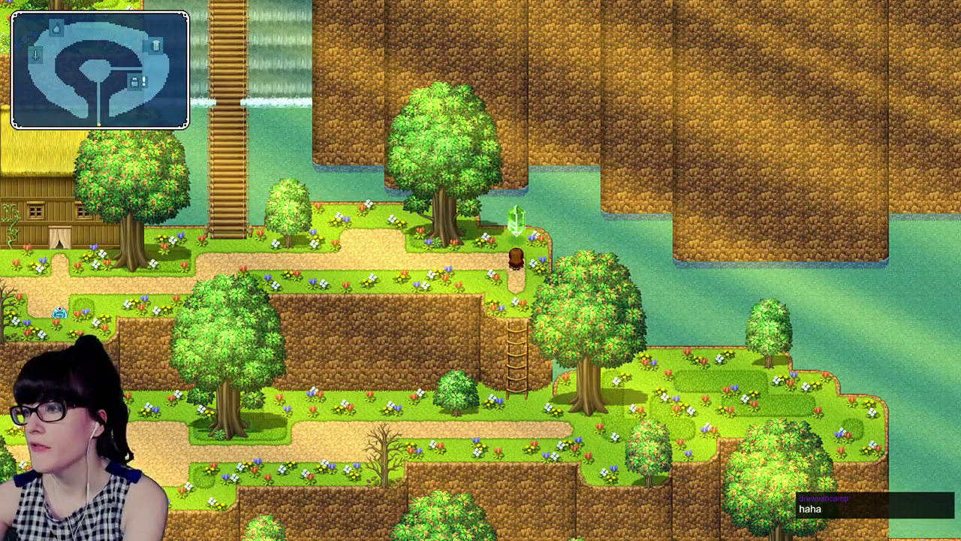
{"action": "key", "text": "Left"}
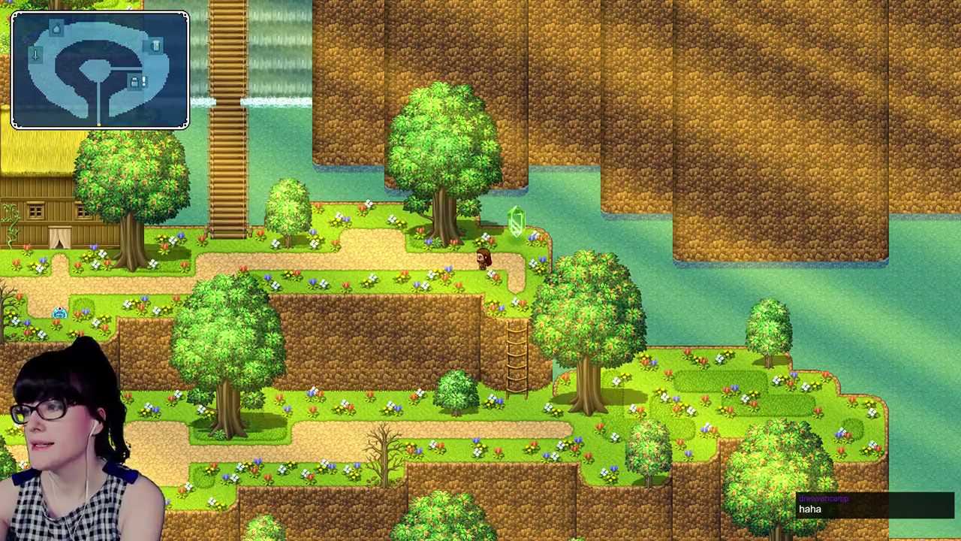
{"action": "key", "text": "Left"}
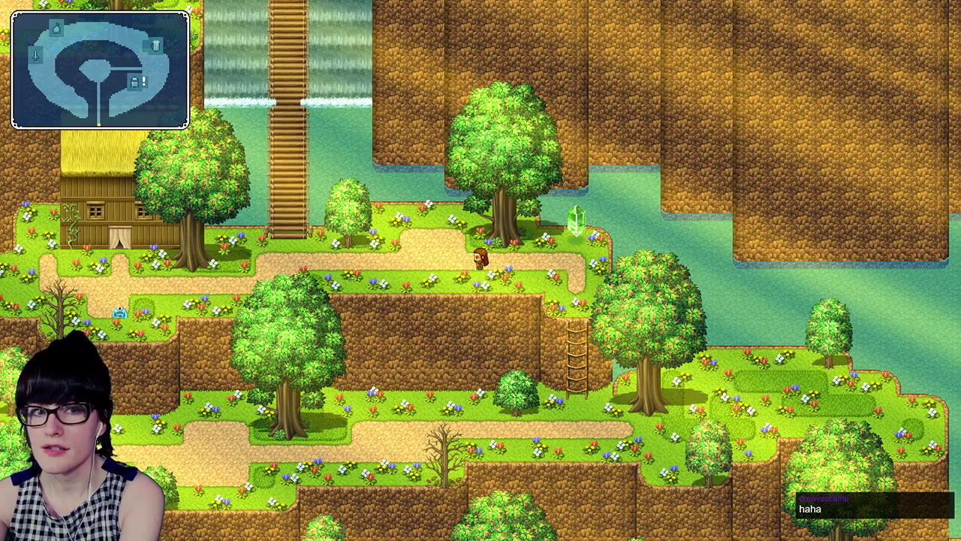
{"action": "key", "text": "Left"}
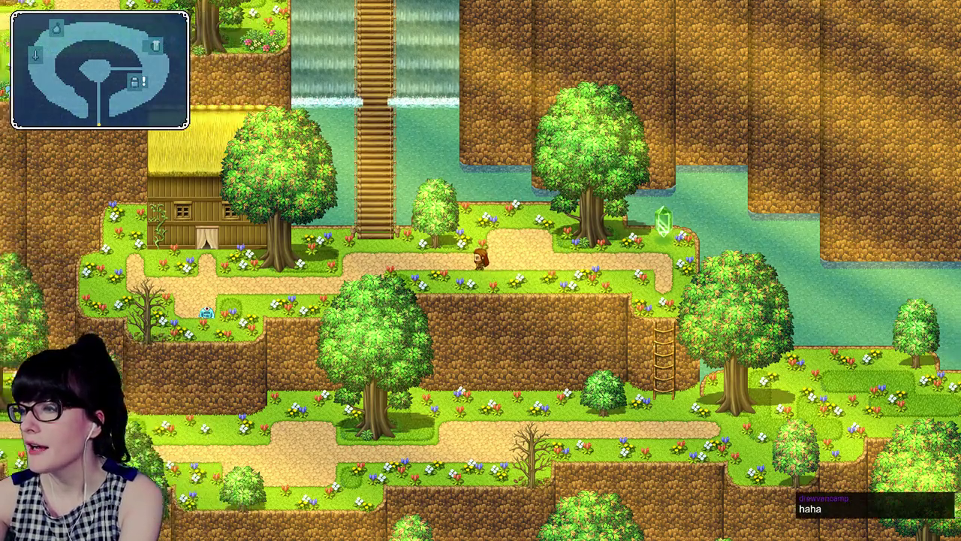
{"action": "key", "text": "Left"}
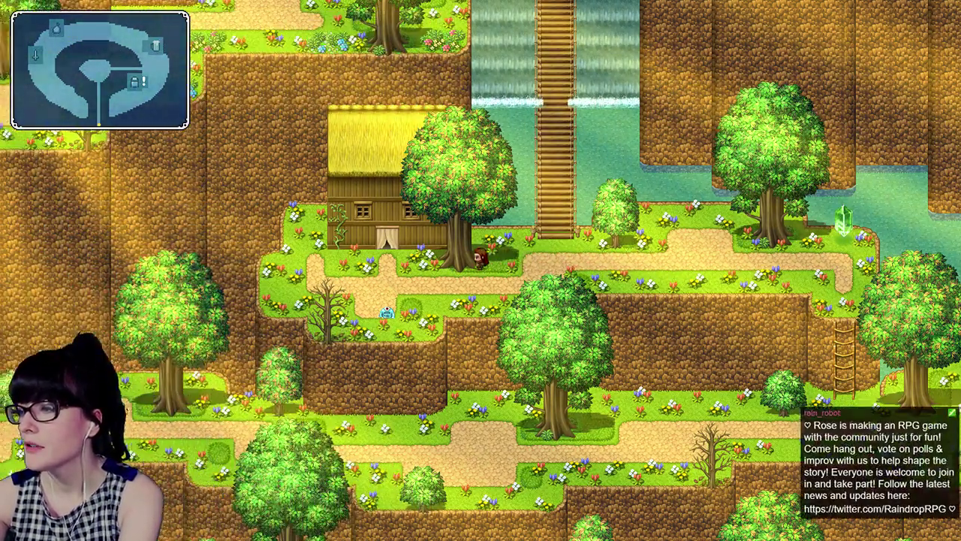
Step: Walk the character around the trunk of the tree beside the house and on to the house door to test overlap
{"action": "key", "text": "Right"}
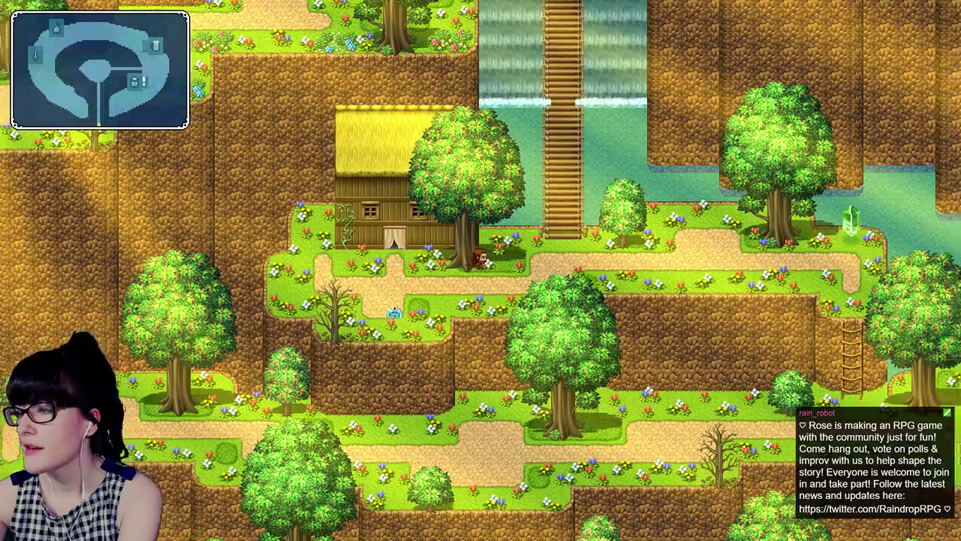
{"action": "key", "text": "Up"}
{"action": "key", "text": "Left"}
{"action": "key", "text": "Down"}
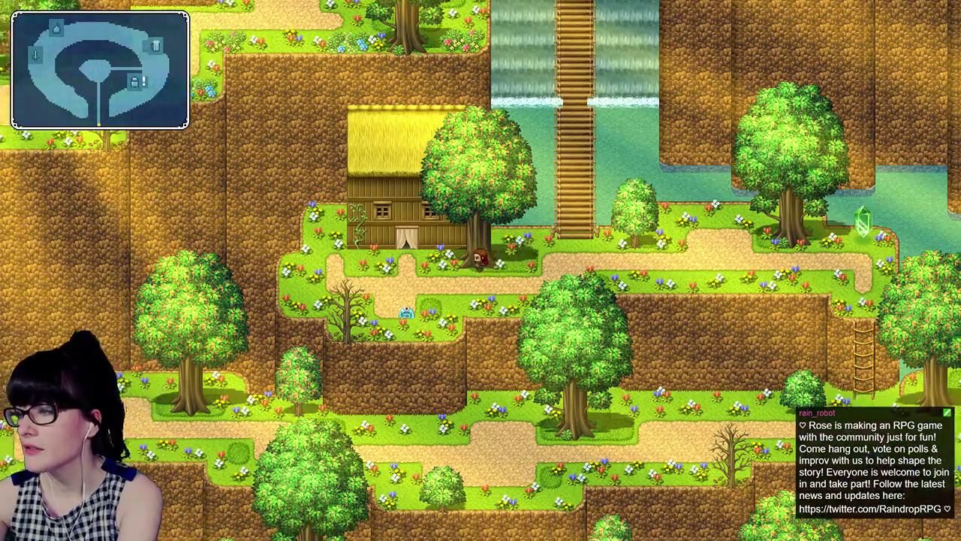
{"action": "key", "text": "Left"}
{"action": "key", "text": "Right"}
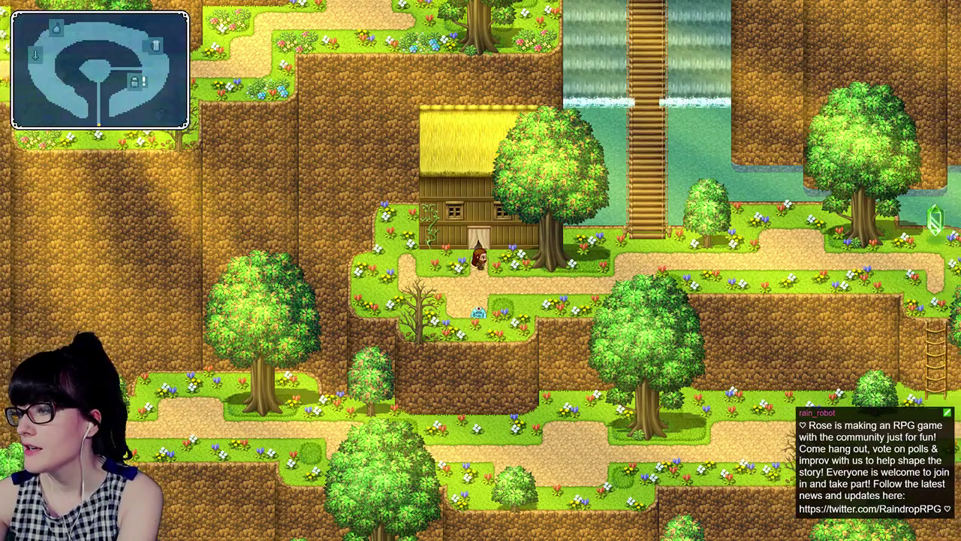
Step: Walk the character to the foot of the waterfall ladder and east to the small and tall trees to test their surroundings
{"action": "key", "text": "Right"}
{"action": "key", "text": "Up"}
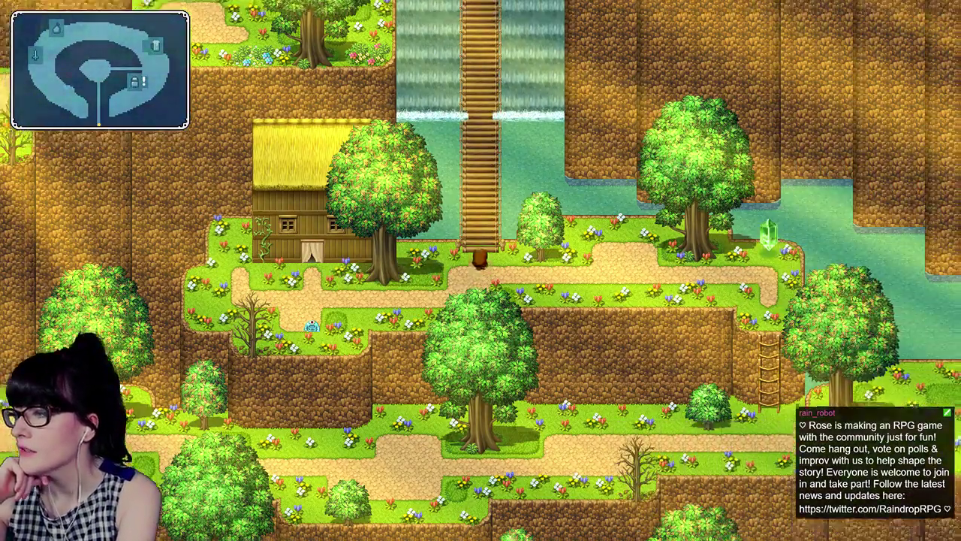
{"action": "key", "text": "Down"}
{"action": "key", "text": "Right"}
{"action": "key", "text": "Right"}
{"action": "key", "text": "Up"}
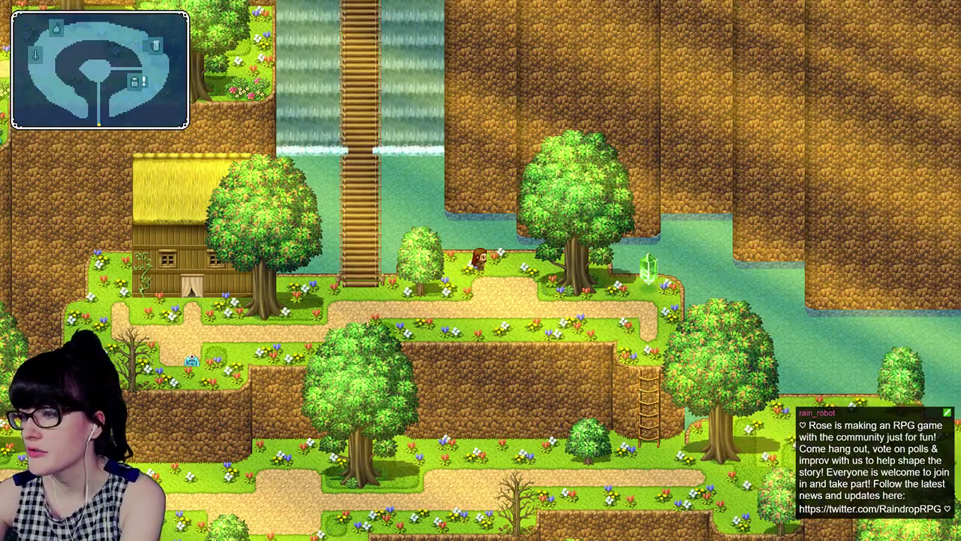
{"action": "key", "text": "Right"}
{"action": "key", "text": "Down"}
{"action": "key", "text": "Up"}
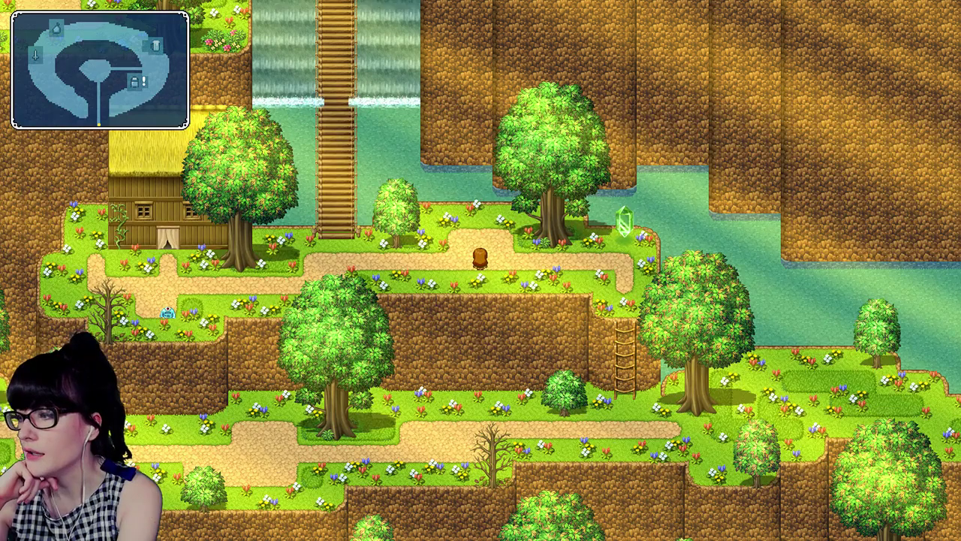
Step: Walk the character back past the house tree and down to the small blue creature, and start the encounter
{"action": "key", "text": "Down"}
{"action": "key", "text": "Left"}
{"action": "key", "text": "Left"}
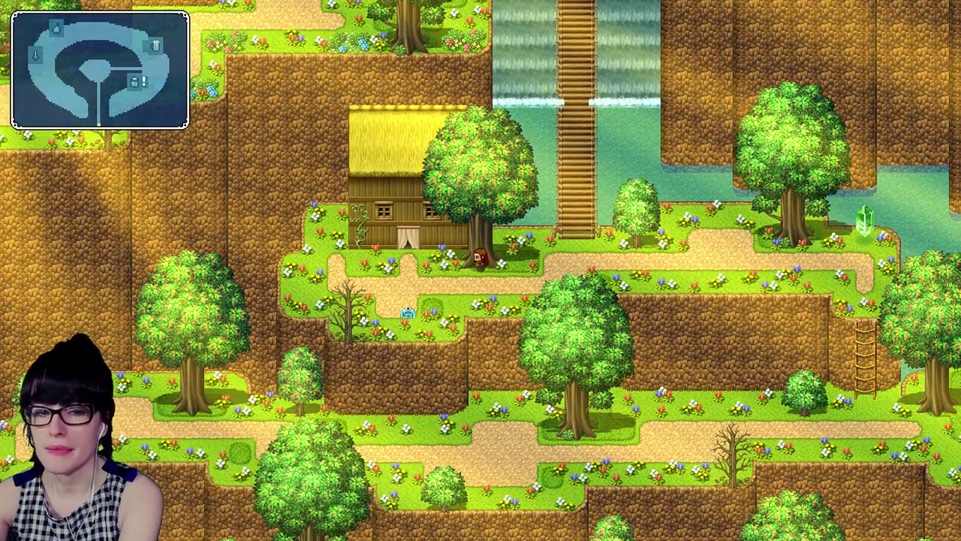
{"action": "key", "text": "Down"}
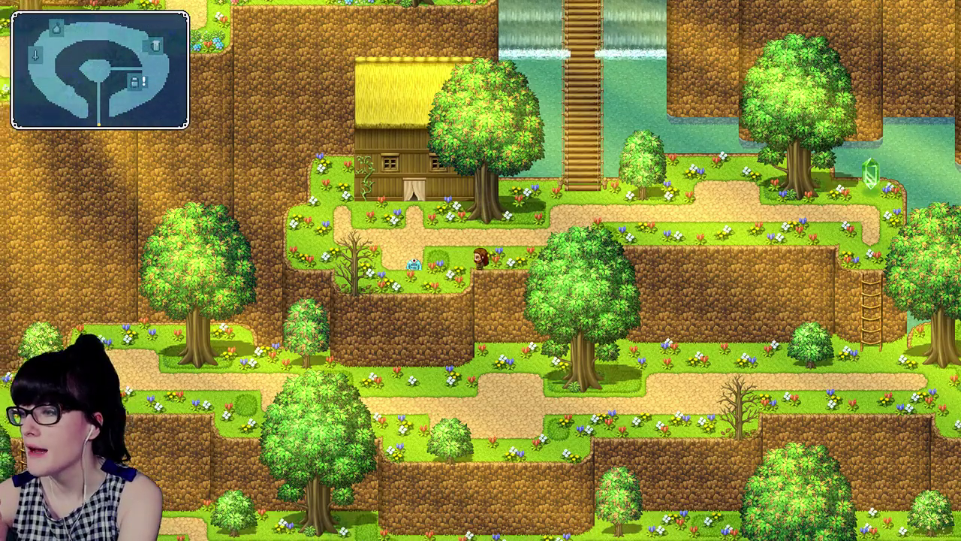
{"action": "key", "text": "Left"}
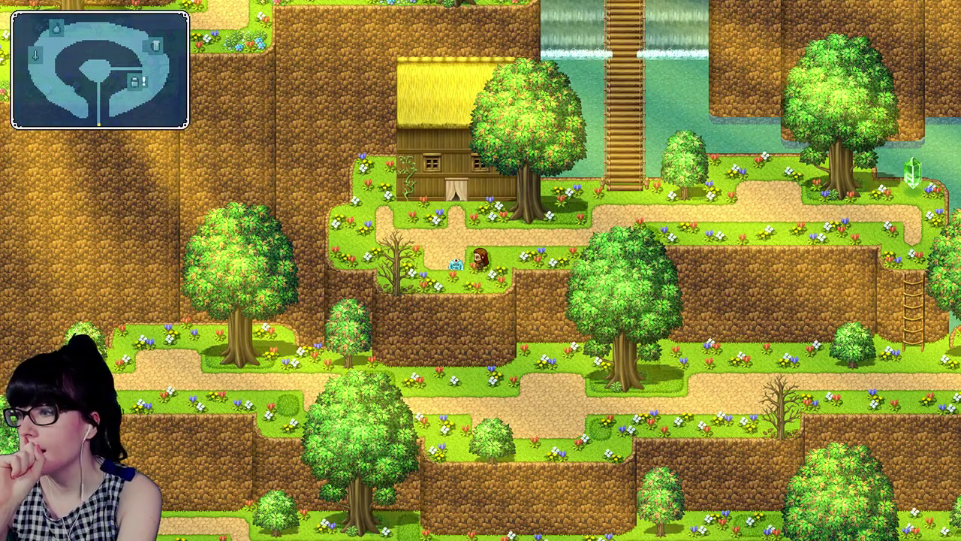
{"action": "key", "text": "Return"}
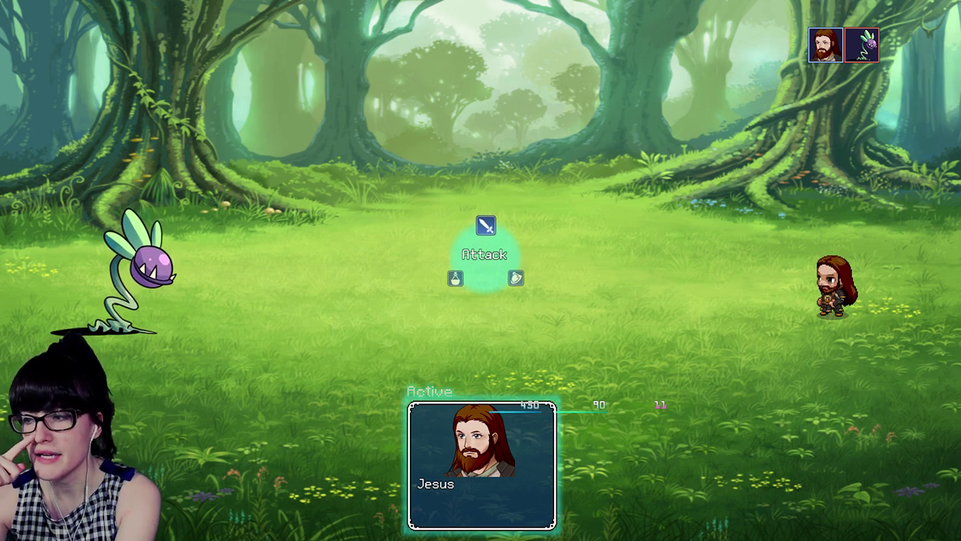
Step: Leave full-screen mode and close the Raindrop Chronicles playtest window
{"action": "key", "text": "F4"}
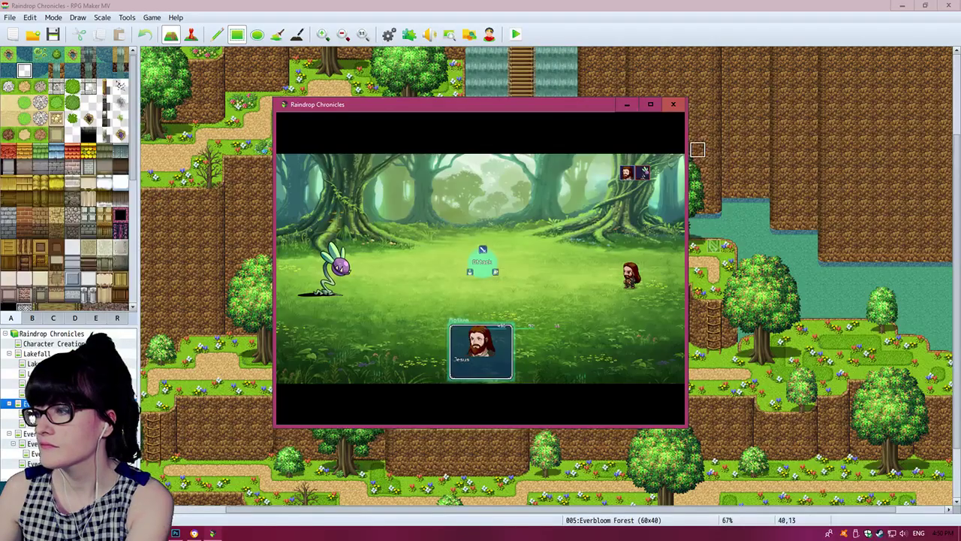
{"action": "left_click", "coordinate": [674, 103]}
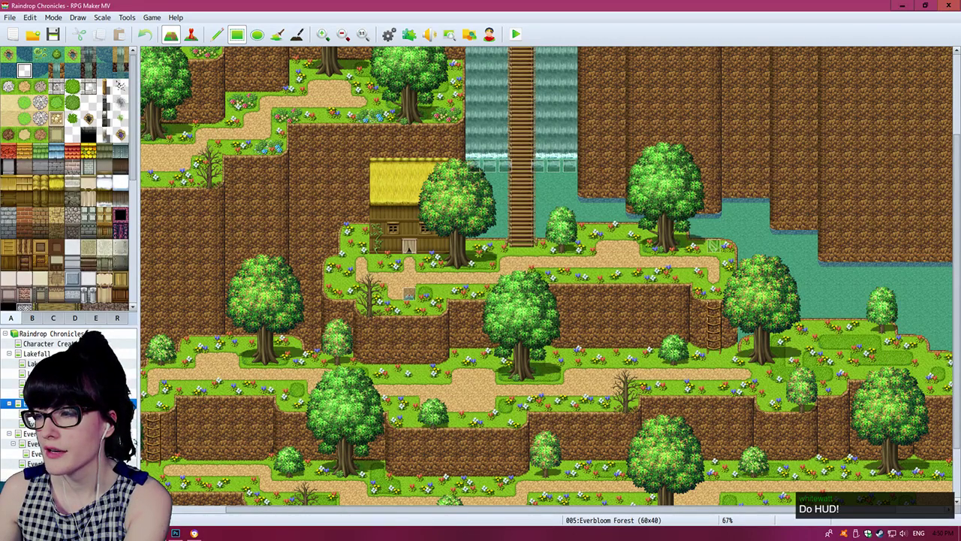
{"action": "left_click", "coordinate": [75, 414]}
{"action": "right_click", "coordinate": [75, 403]}
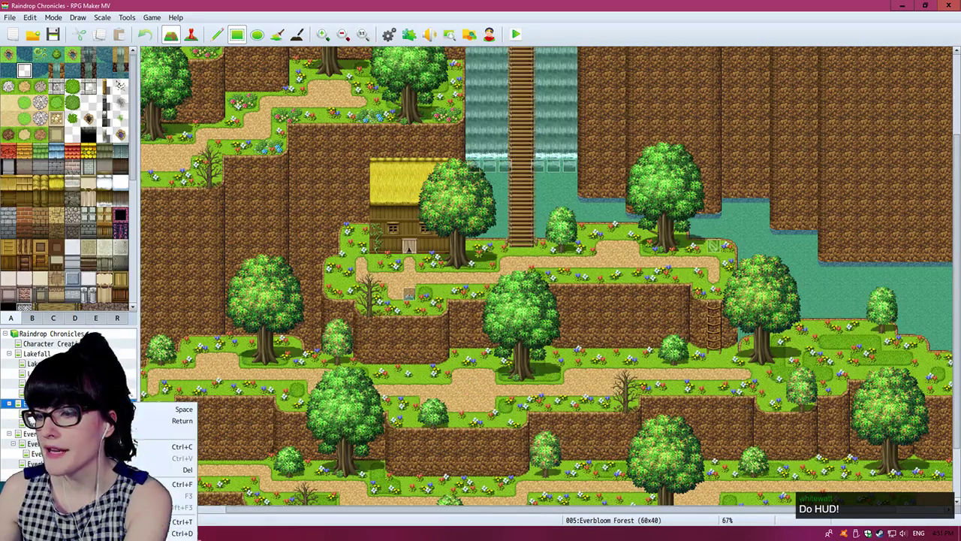
{"action": "key", "text": "Escape"}
Step: Switch to the browser to consult the KRStPvC.png tree-copy reference image, then return to the Everbloom Forest map in Photoshop
{"action": "key", "text": "alt+Tab"}
{"action": "key", "text": "alt+Tab"}
{"action": "key", "text": "alt+Tab"}
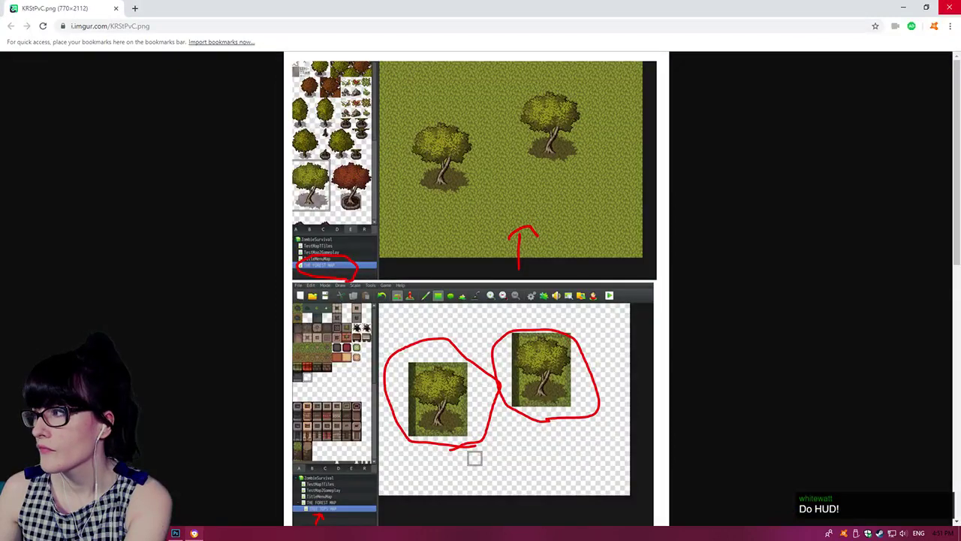
{"action": "key", "text": "alt+Tab"}
{"action": "key", "text": "alt+Tab"}
{"action": "key", "text": "alt+Tab"}
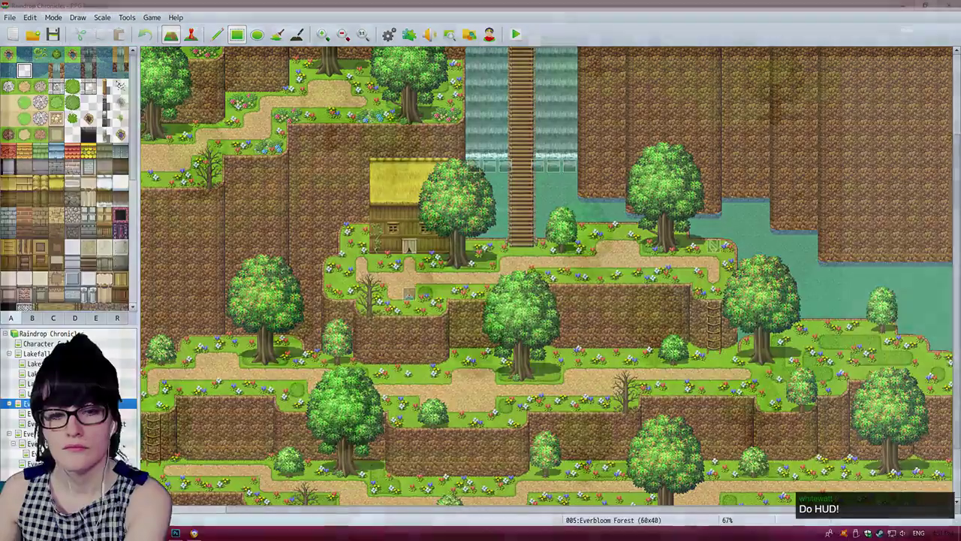
{"action": "key", "text": "alt+Tab"}
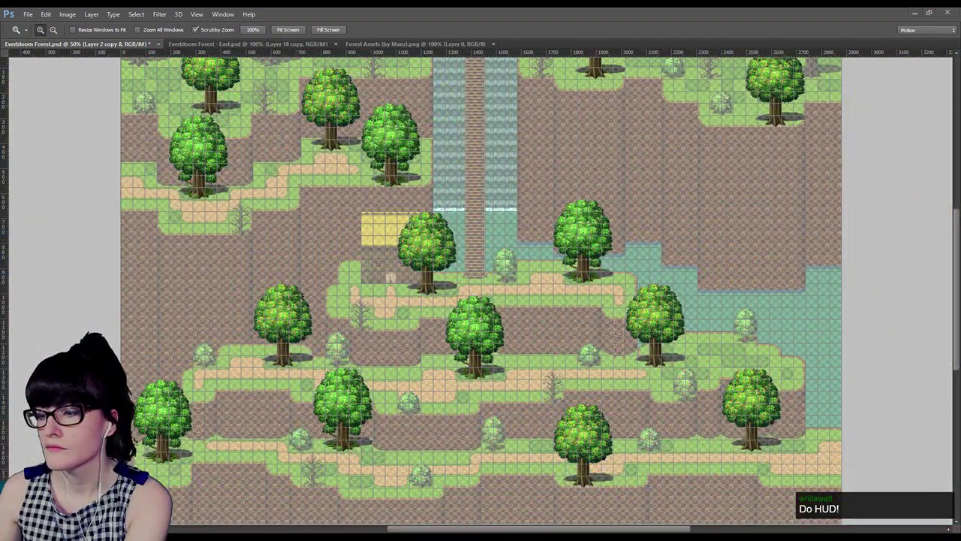
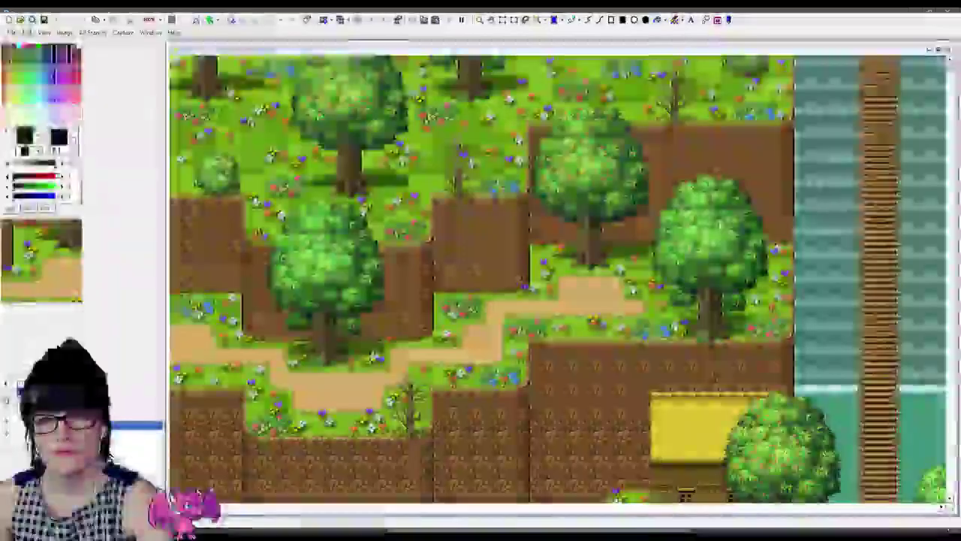
Step: Overlay a tile grid on the full Everbloom Forest.png map image
{"action": "scroll", "coordinate": [563, 222], "scroll_direction": "up", "scroll_amount": 6}
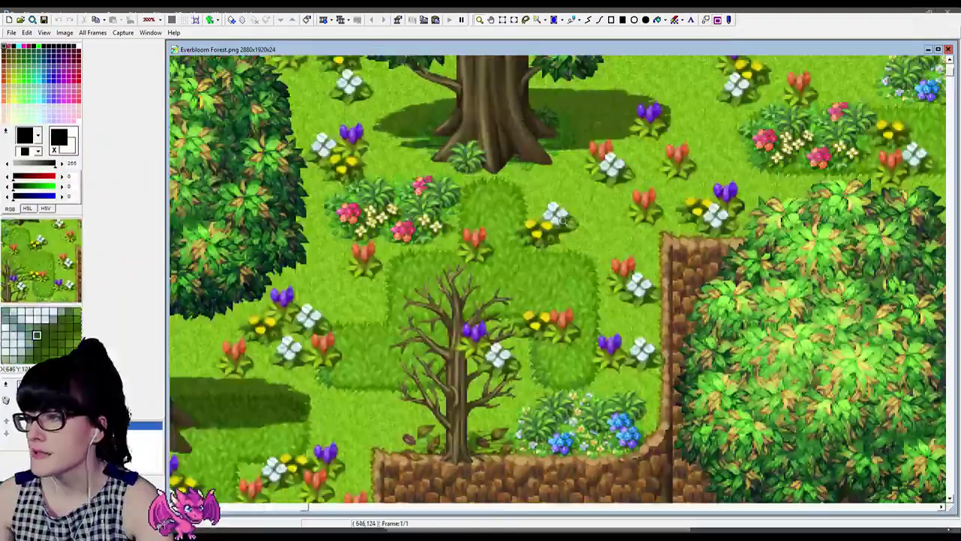
{"action": "scroll", "coordinate": [563, 221], "scroll_direction": "down", "scroll_amount": 8}
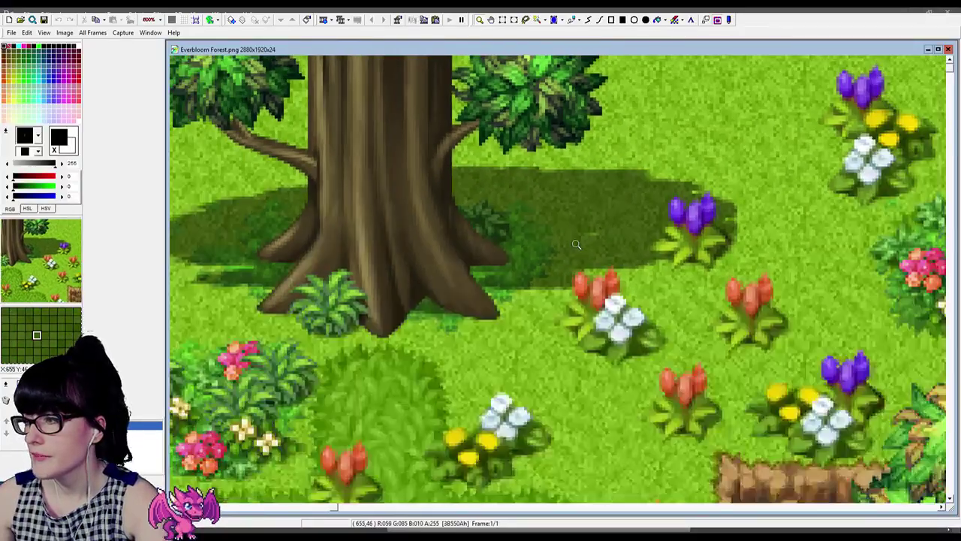
{"action": "scroll", "coordinate": [575, 246], "scroll_direction": "down", "scroll_amount": 1}
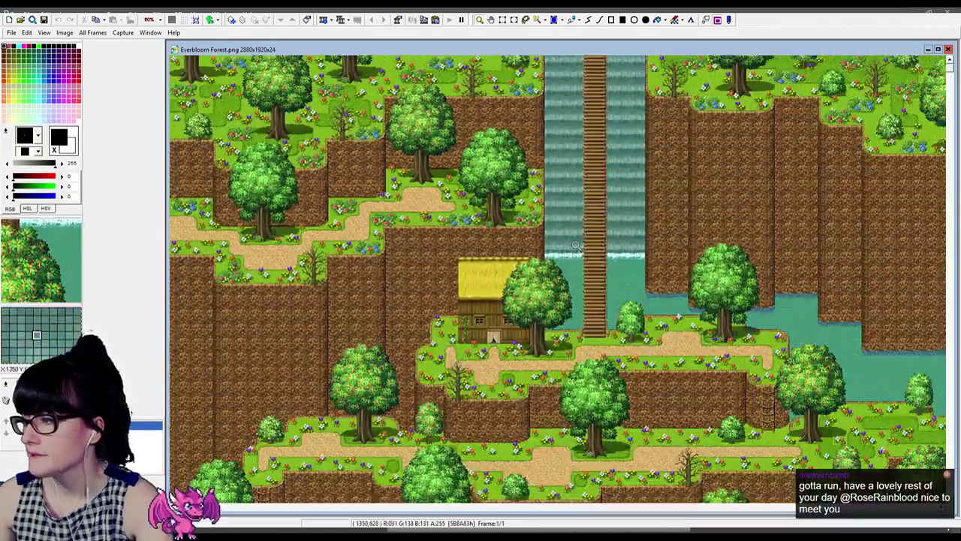
{"action": "scroll", "coordinate": [575, 246], "scroll_direction": "down", "scroll_amount": 1}
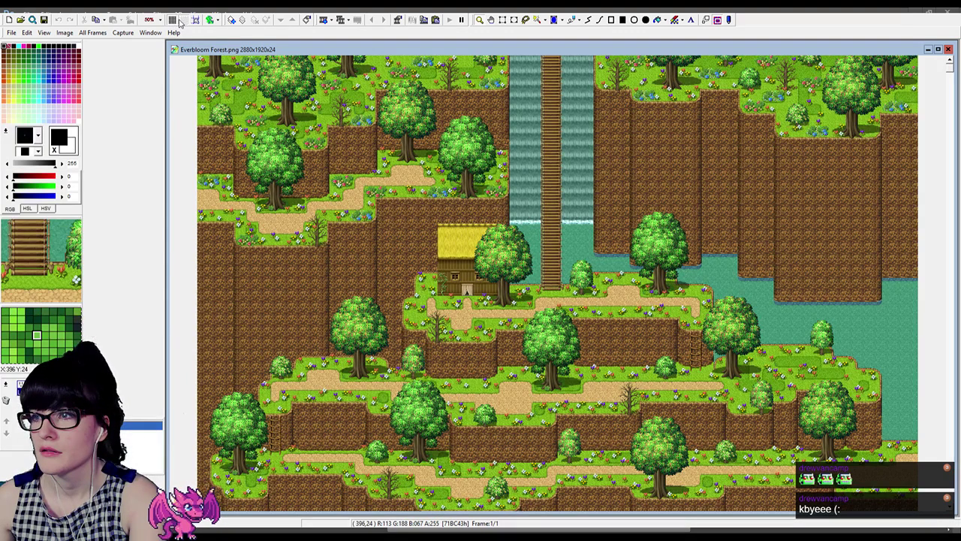
{"action": "left_click", "coordinate": [219, 145]}
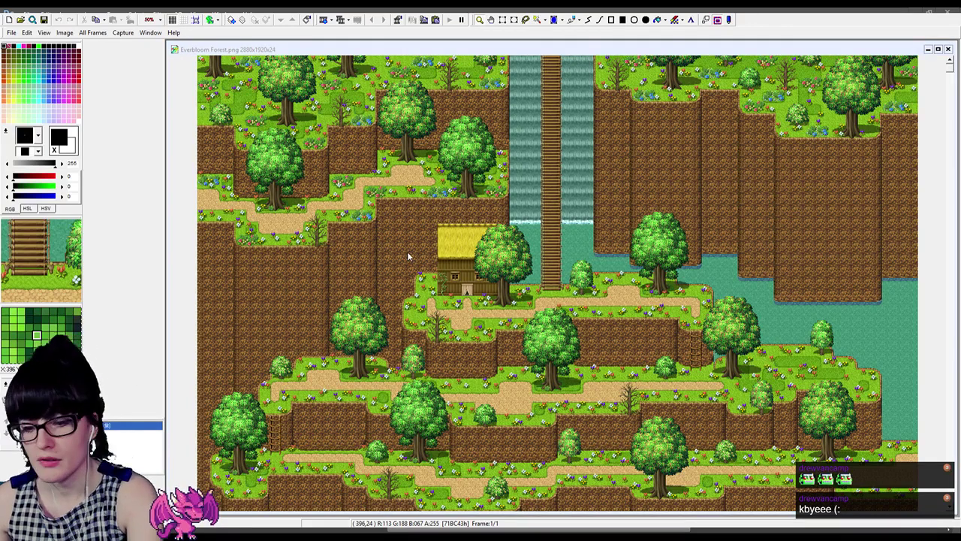
{"action": "left_click", "coordinate": [466, 287]}
Step: Examine how the gridded map's trees, house, waterfall ladder and lower paths line up with the tile grid
{"action": "scroll", "coordinate": [515, 299], "scroll_direction": "up", "scroll_amount": 1}
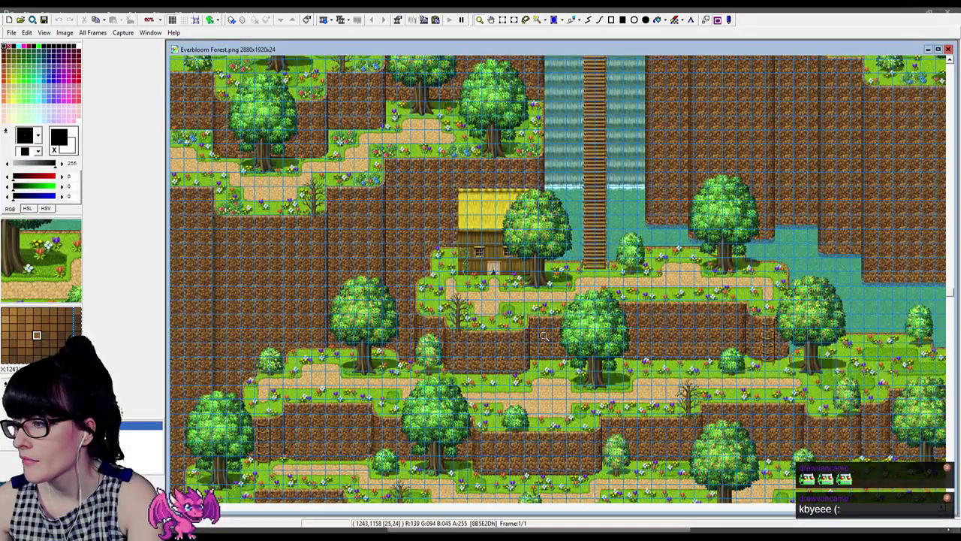
{"action": "scroll", "coordinate": [545, 336], "scroll_direction": "up", "scroll_amount": 2}
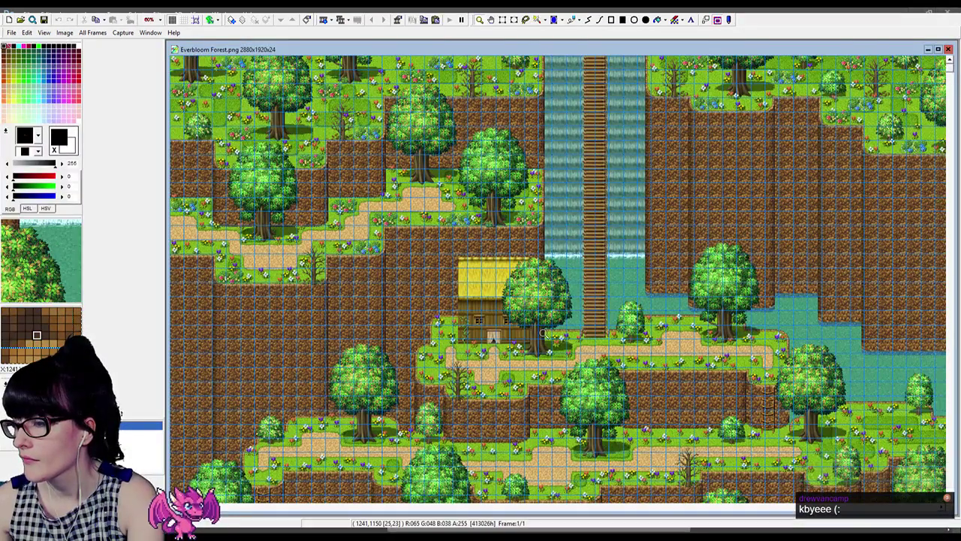
{"action": "scroll", "coordinate": [610, 323], "scroll_direction": "down", "scroll_amount": 4}
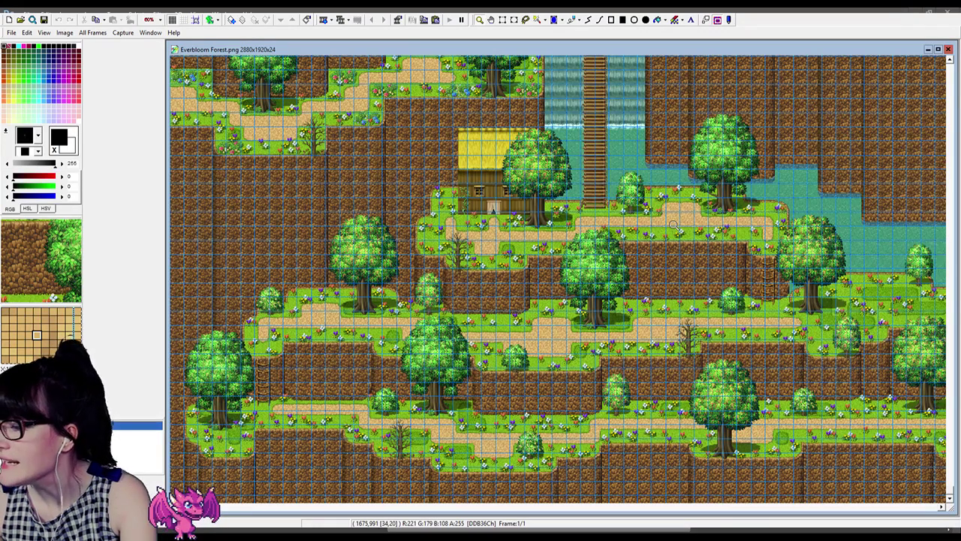
{"action": "scroll", "coordinate": [673, 223], "scroll_direction": "up", "scroll_amount": 4}
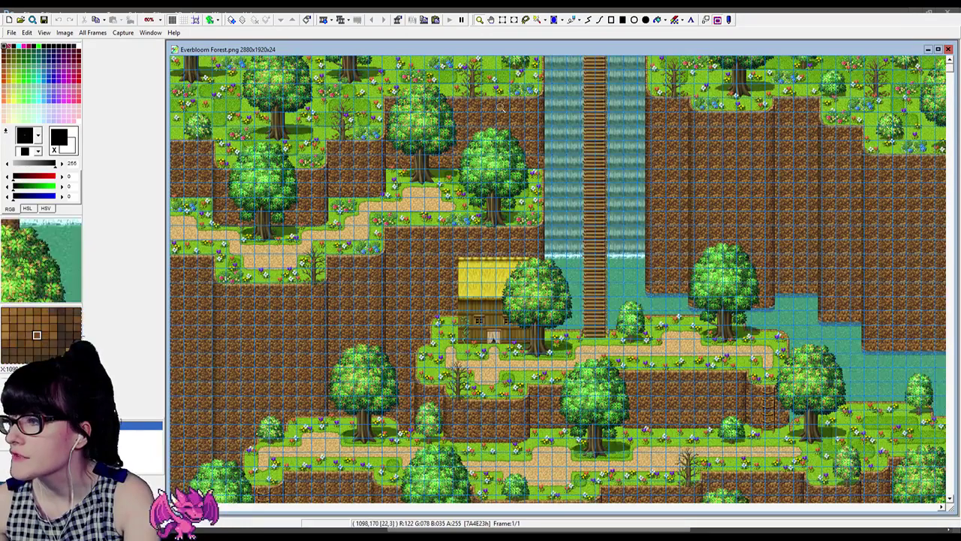
{"action": "scroll", "coordinate": [541, 190], "scroll_direction": "down", "scroll_amount": 4}
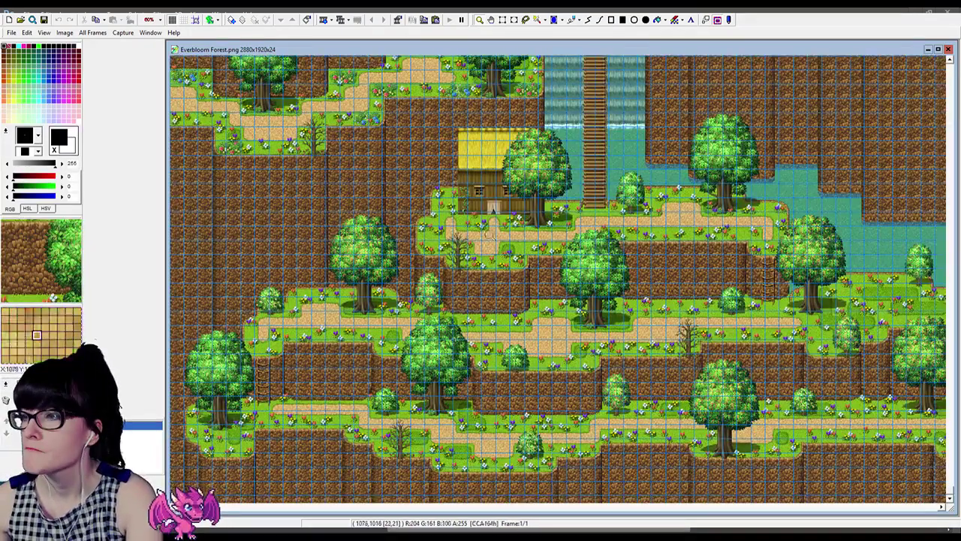
{"action": "scroll", "coordinate": [557, 279], "scroll_direction": "up", "scroll_amount": 4}
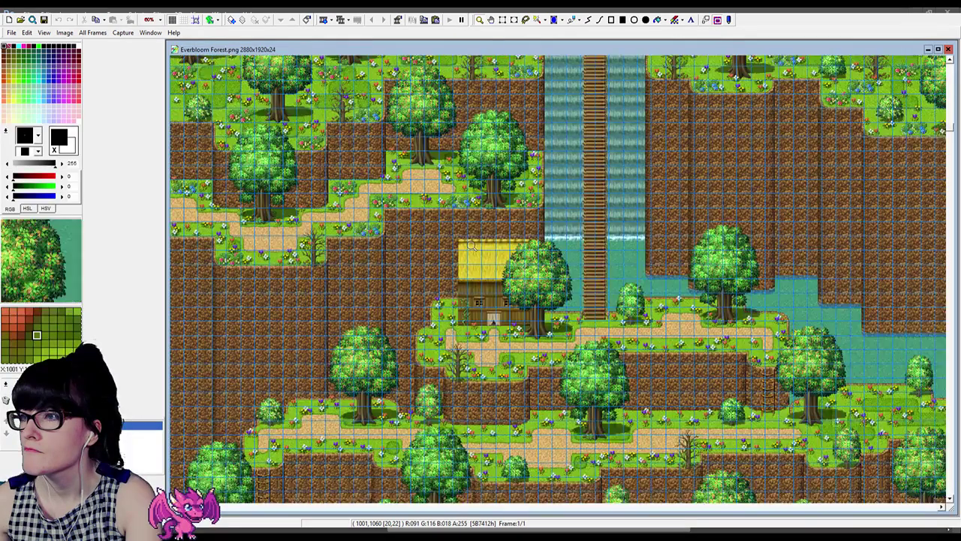
{"action": "scroll", "coordinate": [557, 279], "scroll_direction": "down", "scroll_amount": 4}
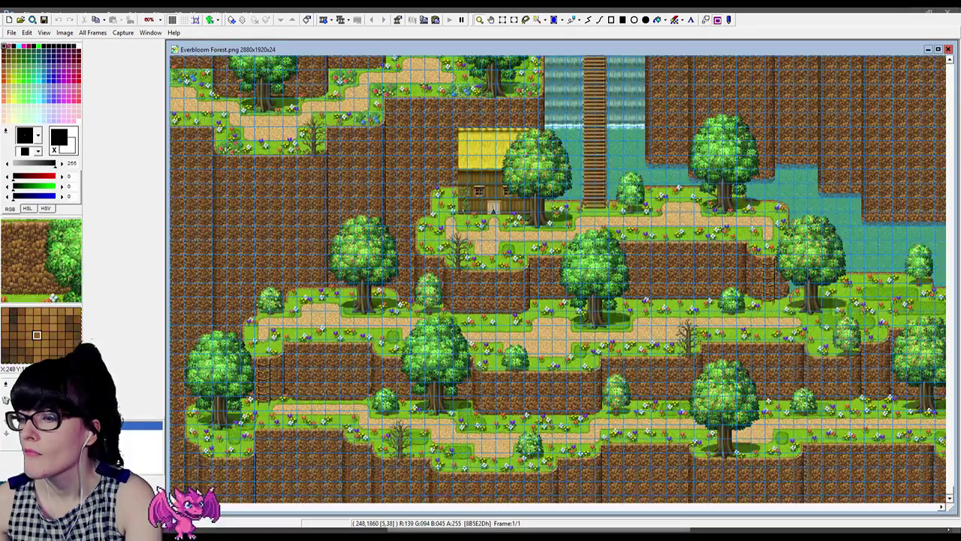
{"action": "key", "text": "alt+Tab"}
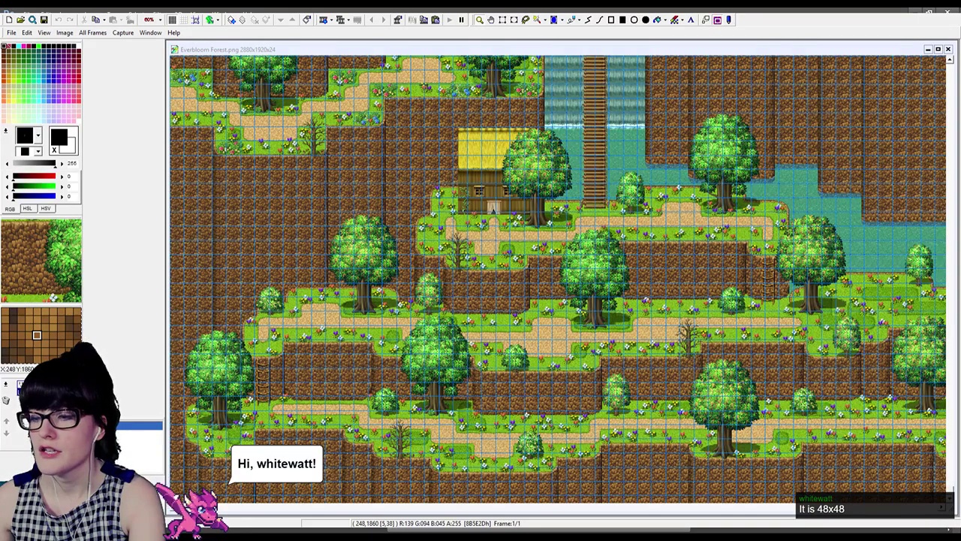
{"action": "left_click", "coordinate": [326, 49]}
{"action": "scroll", "coordinate": [430, 313], "scroll_direction": "up", "scroll_amount": 3}
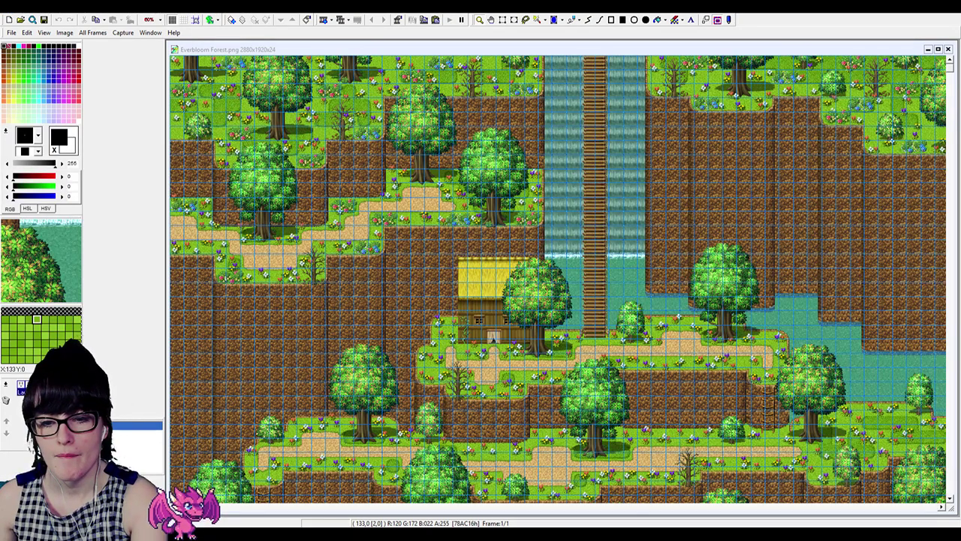
Step: Switch to RPG Maker and look through the Everbloom Forest OLD and Everbloom Forest - East OLD maps
{"action": "key", "text": "alt+Tab"}
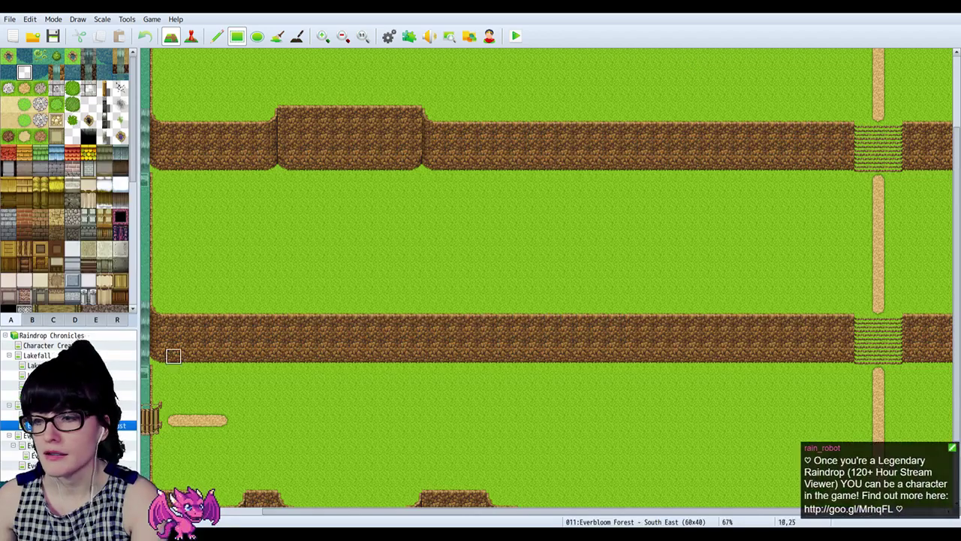
{"action": "left_click", "coordinate": [98, 446]}
{"action": "left_click", "coordinate": [98, 436]}
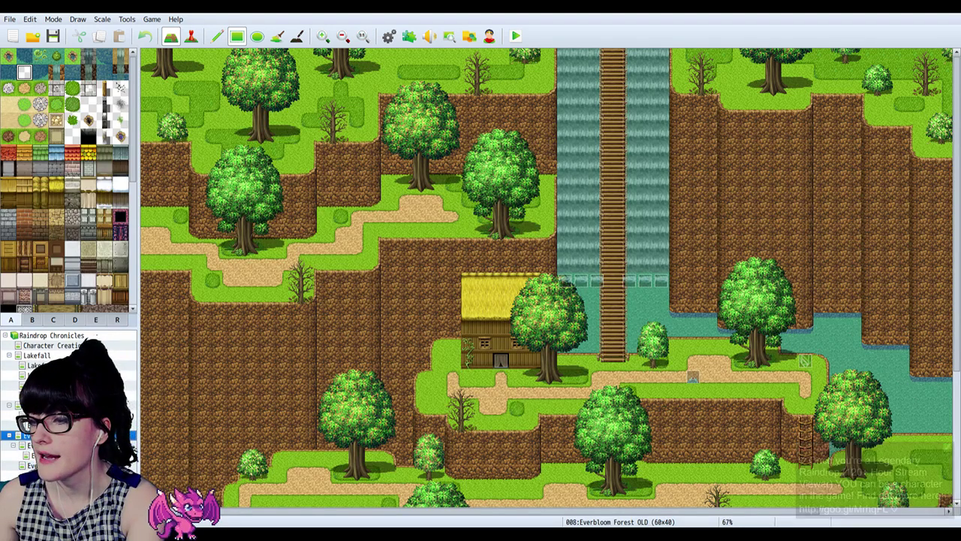
{"action": "left_click", "coordinate": [60, 446]}
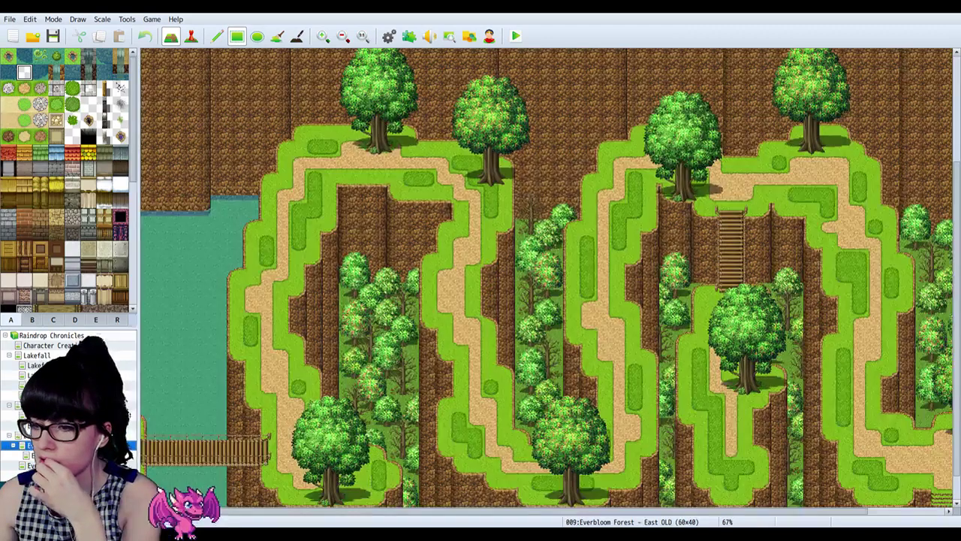
{"action": "left_click", "coordinate": [60, 435]}
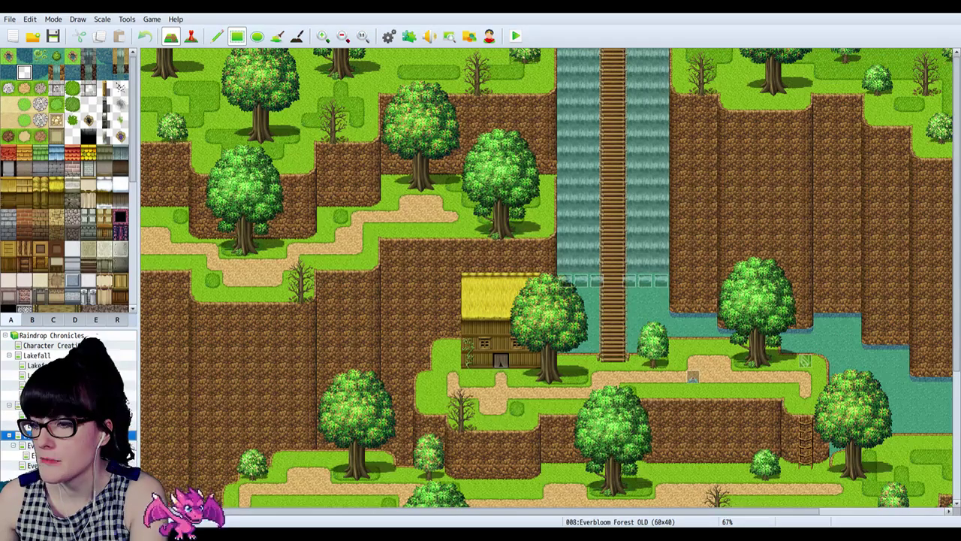
{"action": "left_click", "coordinate": [45, 405]}
{"action": "key", "text": "Down"}
{"action": "key", "text": "Down"}
{"action": "key", "text": "Down"}
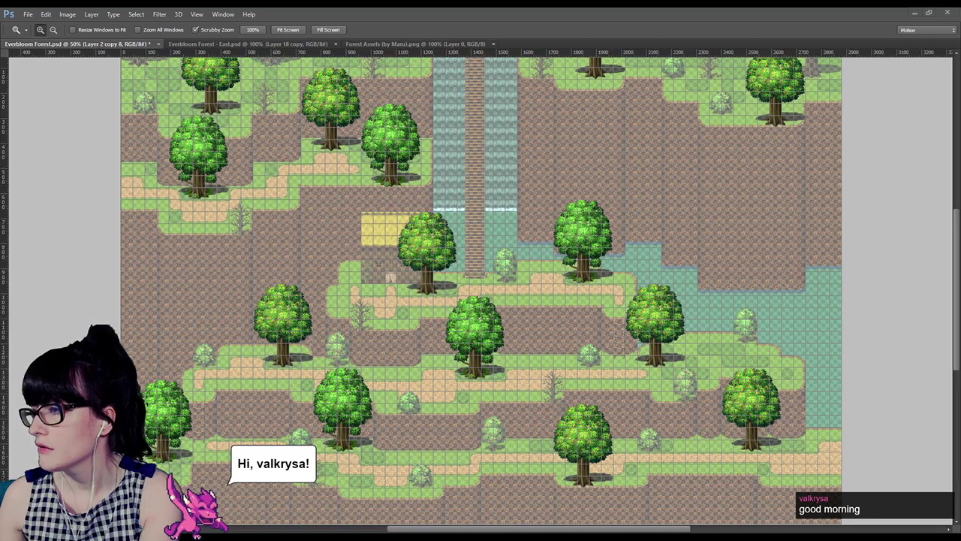
Step: Open Layout.png in Photoshop and inspect its ornate window frame, ending at 200% magnification
{"action": "double_click", "coordinate": [620, 386]}
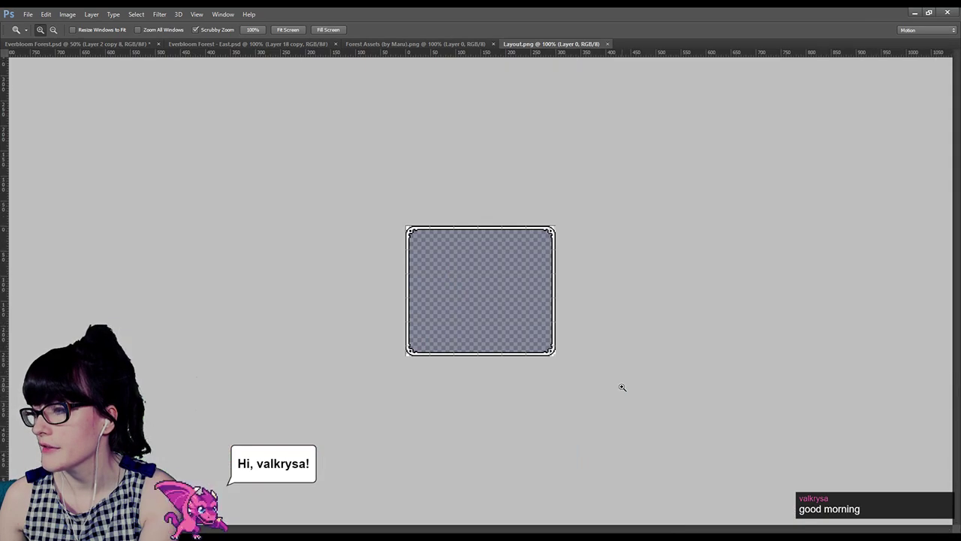
{"action": "left_click", "coordinate": [468, 247], "text": "alt"}
{"action": "left_click", "coordinate": [469, 247]}
{"action": "left_click", "coordinate": [469, 247]}
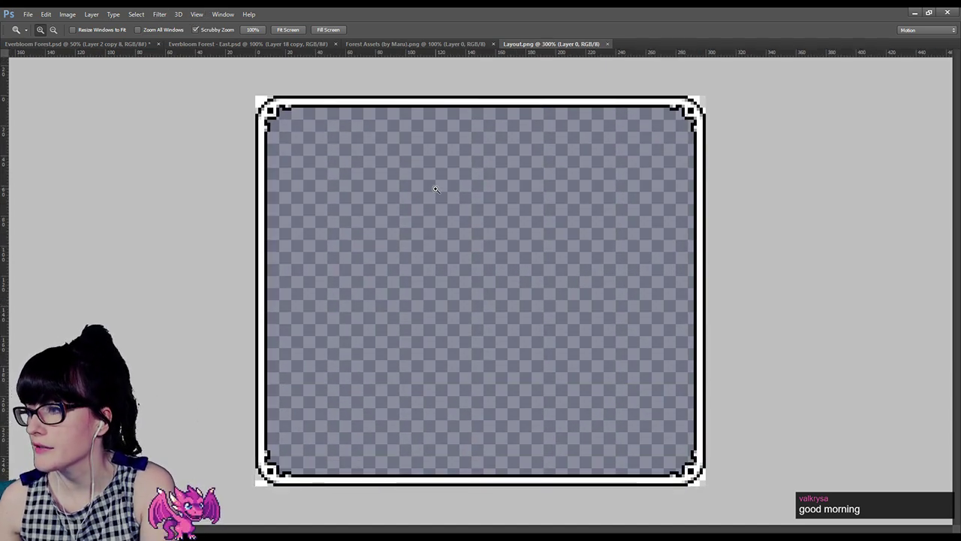
{"action": "left_click", "coordinate": [547, 239]}
{"action": "left_click", "coordinate": [546, 239], "text": "alt"}
{"action": "left_click", "coordinate": [547, 239], "text": "alt"}
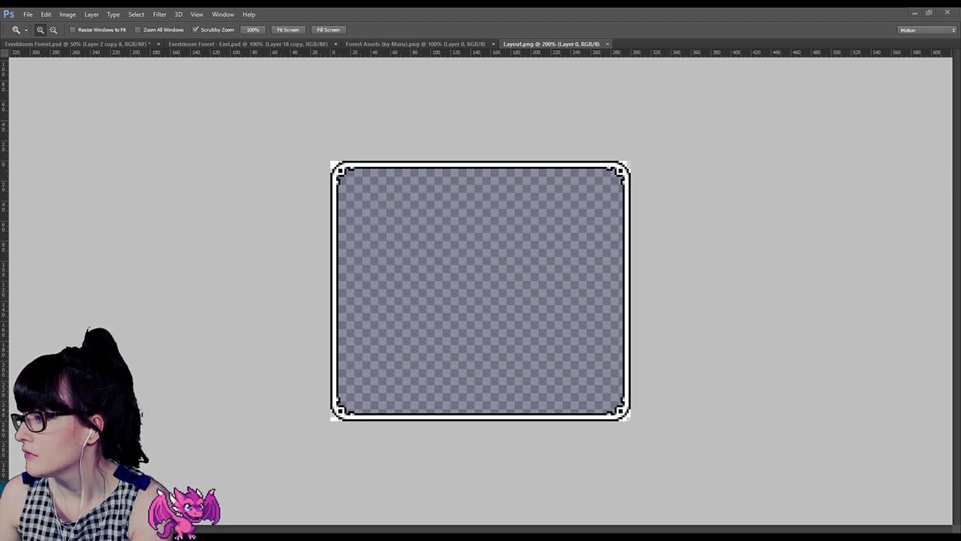
Step: Open Turn.png in Photoshop and enlarge its glowing cyan Active frame to 200%
{"action": "left_click", "coordinate": [662, 422]}
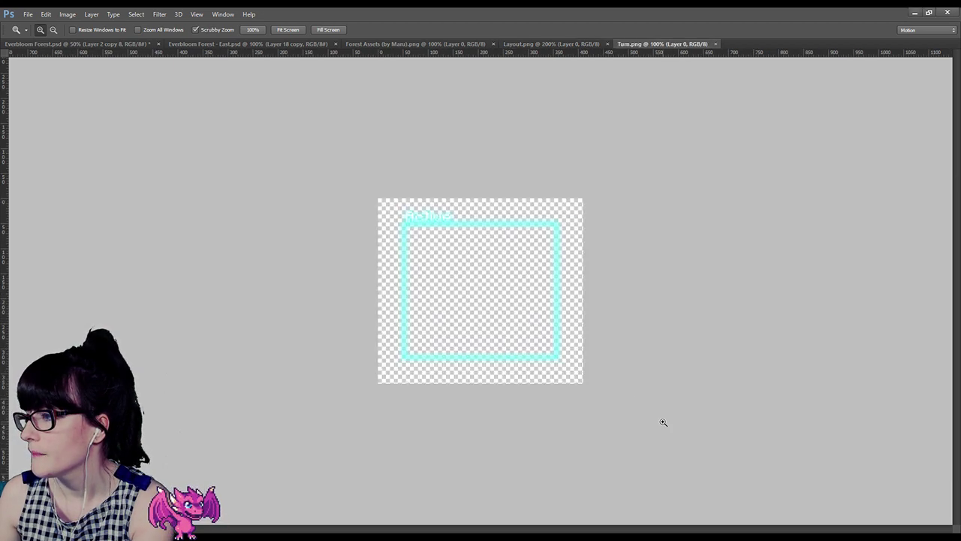
{"action": "left_click", "coordinate": [475, 292], "text": "alt"}
{"action": "left_click", "coordinate": [471, 276]}
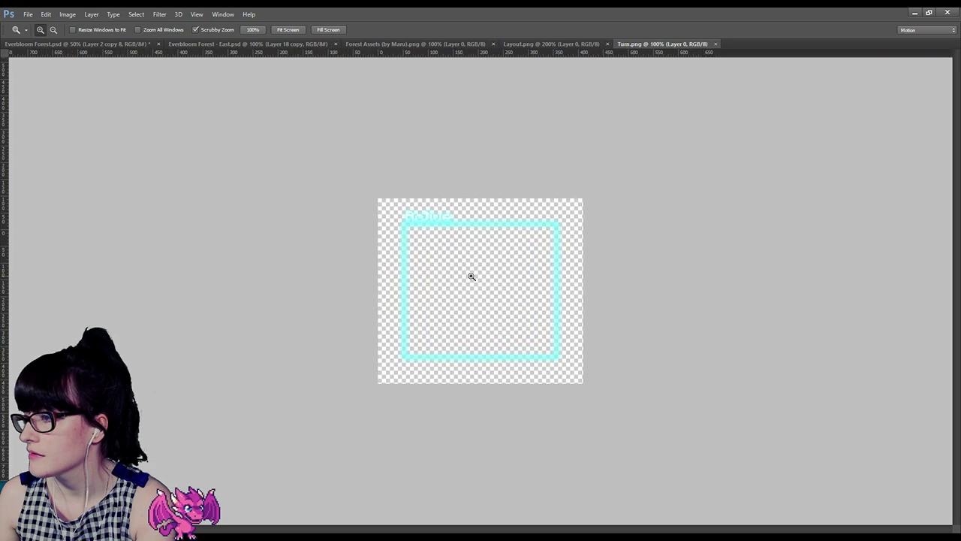
{"action": "left_click", "coordinate": [471, 276]}
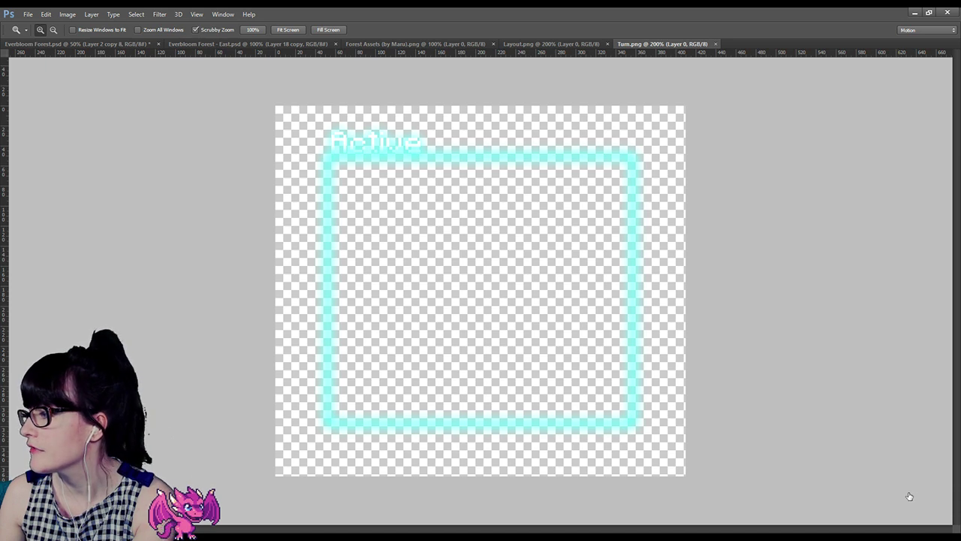
Step: Add a new layer to Turn.png, fill it with white and place it beneath the glowing Active frame
{"action": "key", "text": "ctrl+shift+alt+n"}
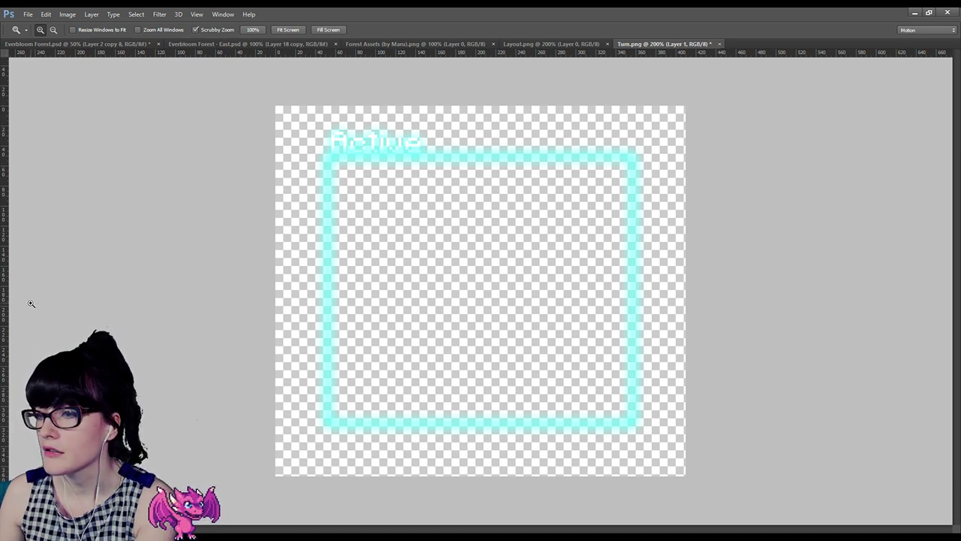
{"action": "key", "text": "i"}
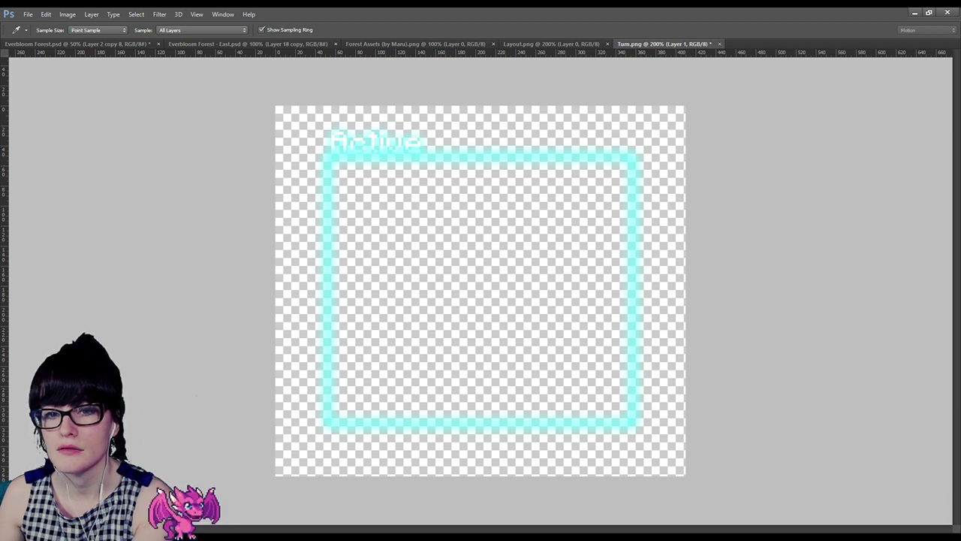
{"action": "key", "text": "Return"}
{"action": "key", "text": "g"}
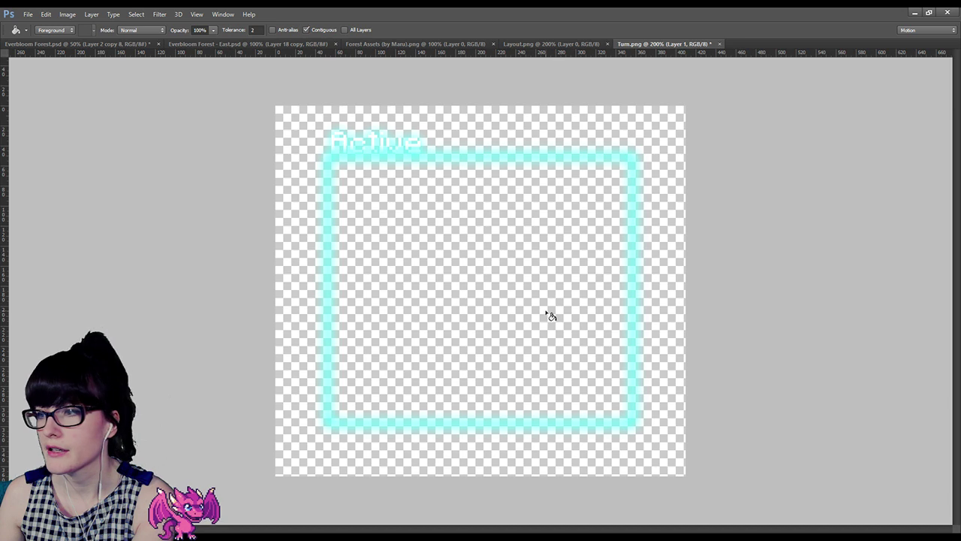
{"action": "left_click", "coordinate": [511, 305]}
{"action": "left_click_drag", "start_coordinate": [871, 309], "coordinate": [876, 332]}
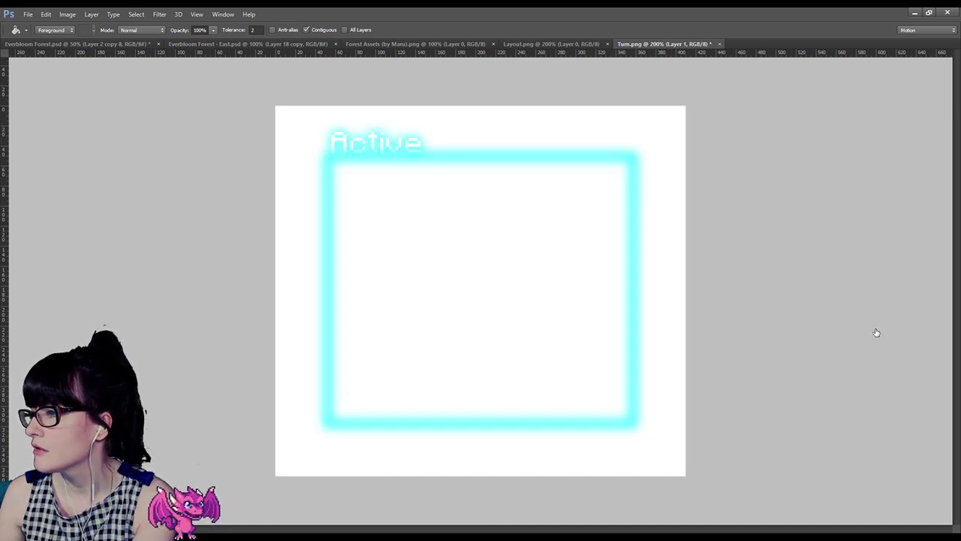
Step: Compare Turn.png with Layout.png, and add a new filled layer to Layout.png
{"action": "left_click", "coordinate": [571, 45]}
{"action": "left_click", "coordinate": [643, 43]}
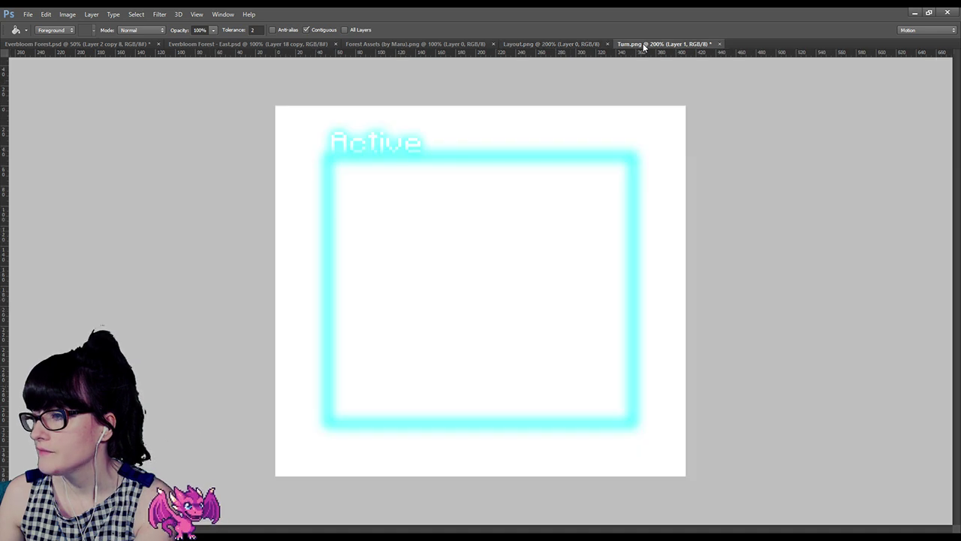
{"action": "left_click", "coordinate": [575, 43]}
{"action": "key", "text": "ctrl+shift+alt+n"}
{"action": "left_click", "coordinate": [467, 333]}
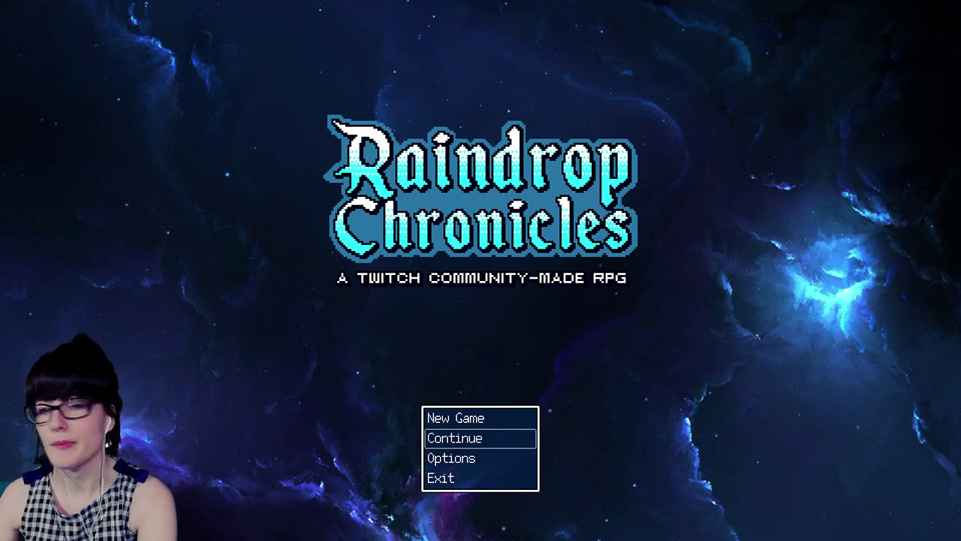
Step: Continue the saved playtest game and walk the character west along the path to the thatched house
{"action": "key", "text": "Return"}
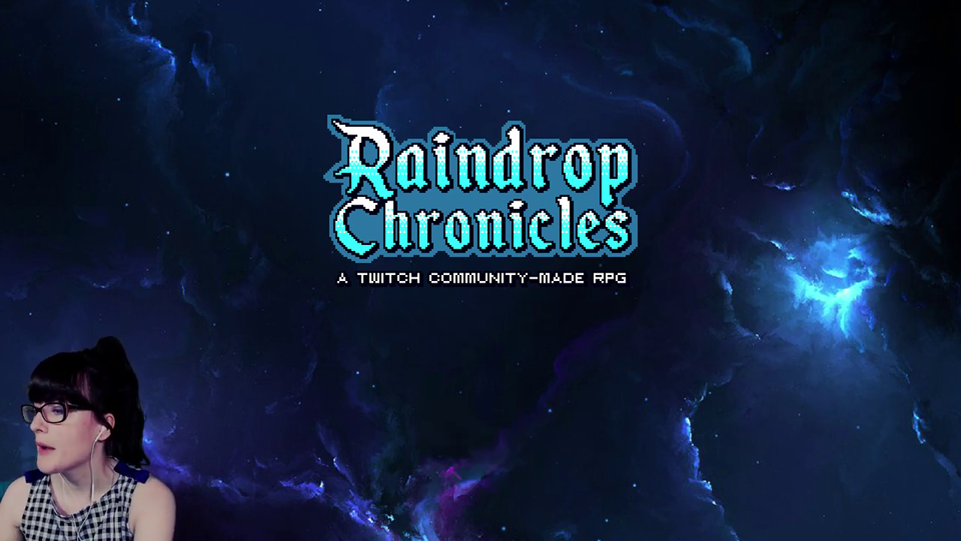
{"action": "key", "text": "Return"}
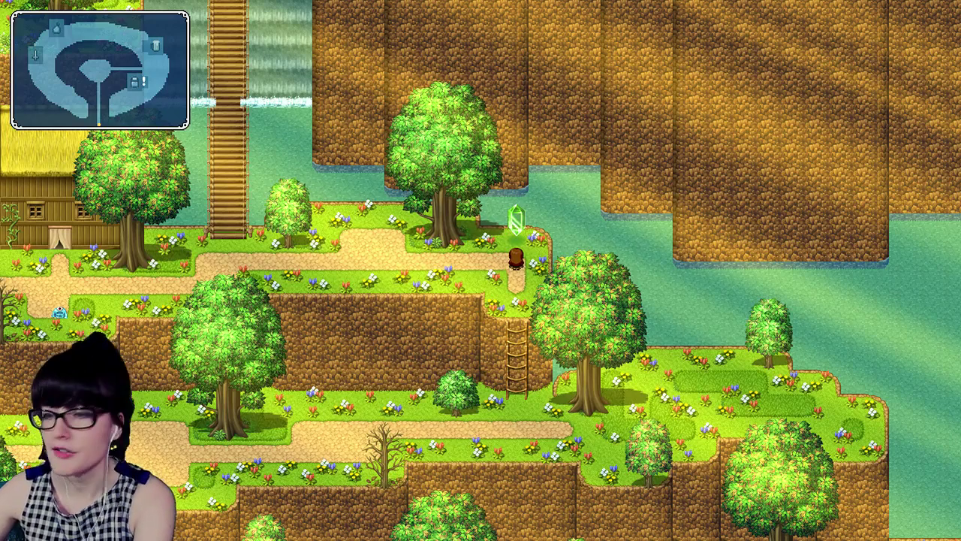
{"action": "key", "text": "Left"}
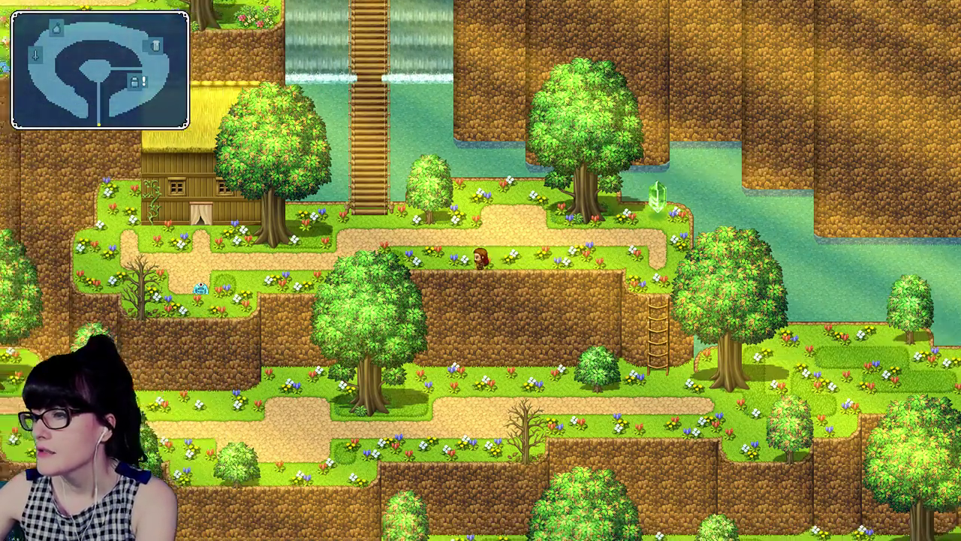
{"action": "key", "text": "Left"}
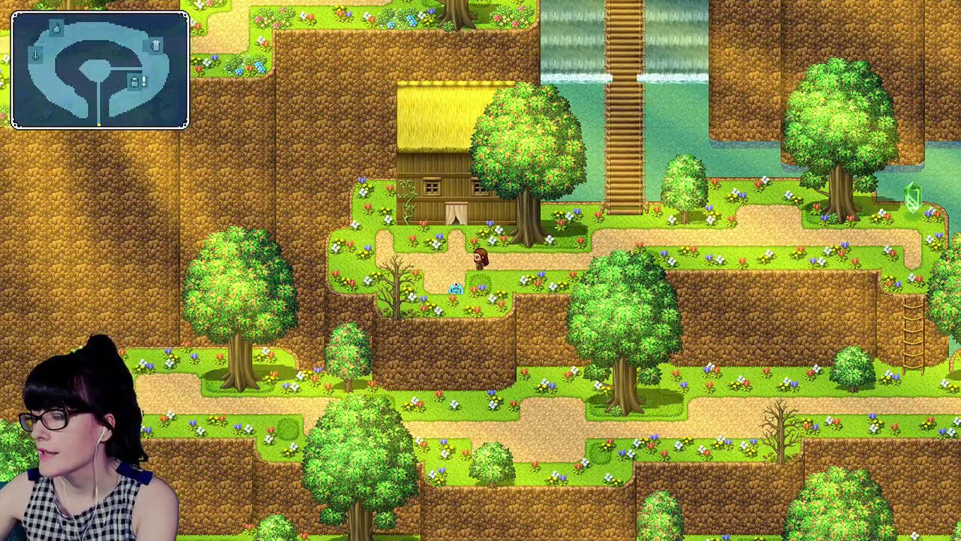
Step: Walk the character back east along the upper path towards the green crystal
{"action": "key", "text": "Right"}
{"action": "key", "text": "Right"}
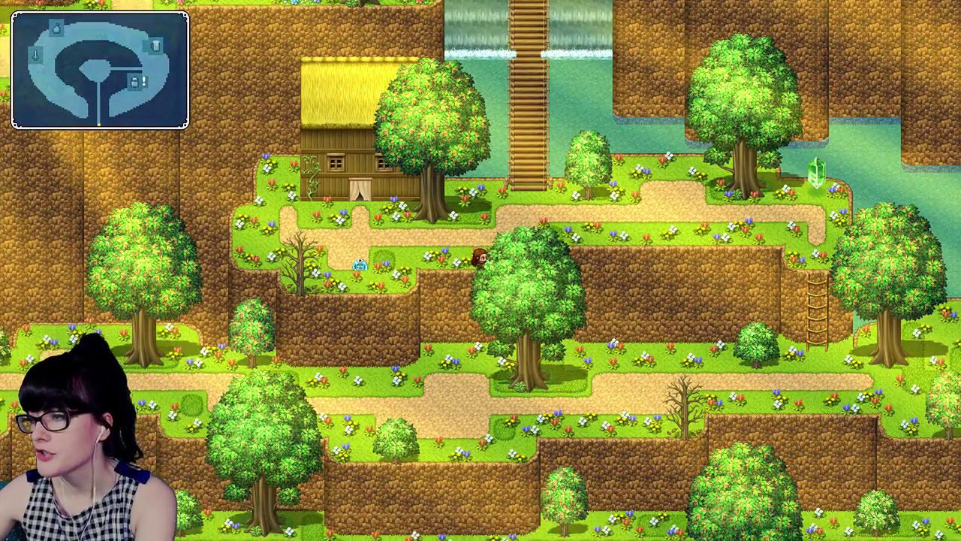
{"action": "key", "text": "Right"}
{"action": "key", "text": "Up"}
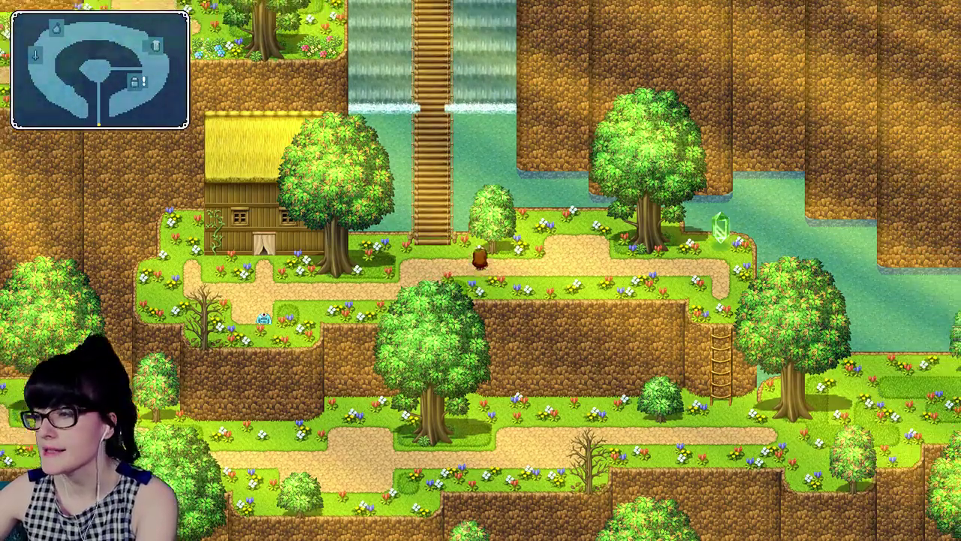
{"action": "key", "text": "Down"}
{"action": "key", "text": "Right"}
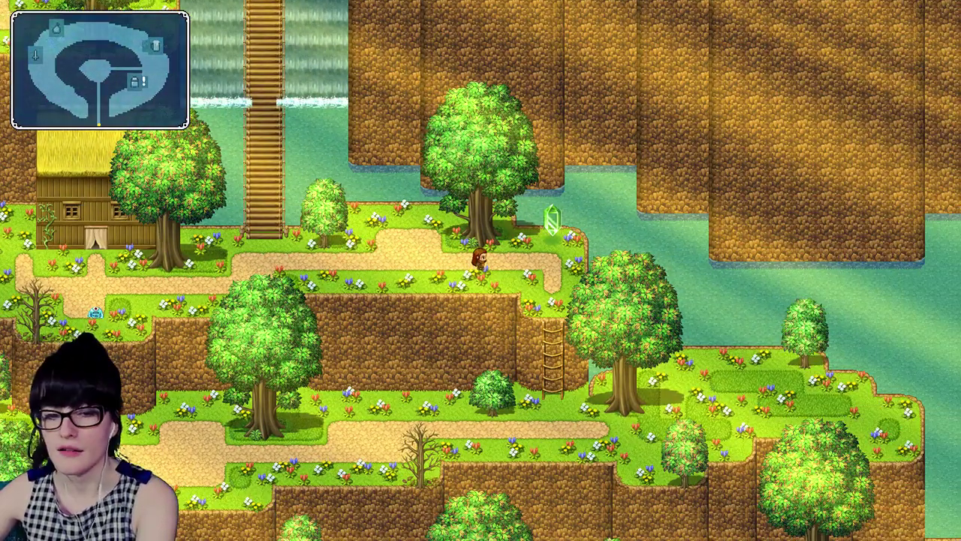
Step: Walk the character west to the wooden bridge and climb it over the waterfall
{"action": "key", "text": "Left"}
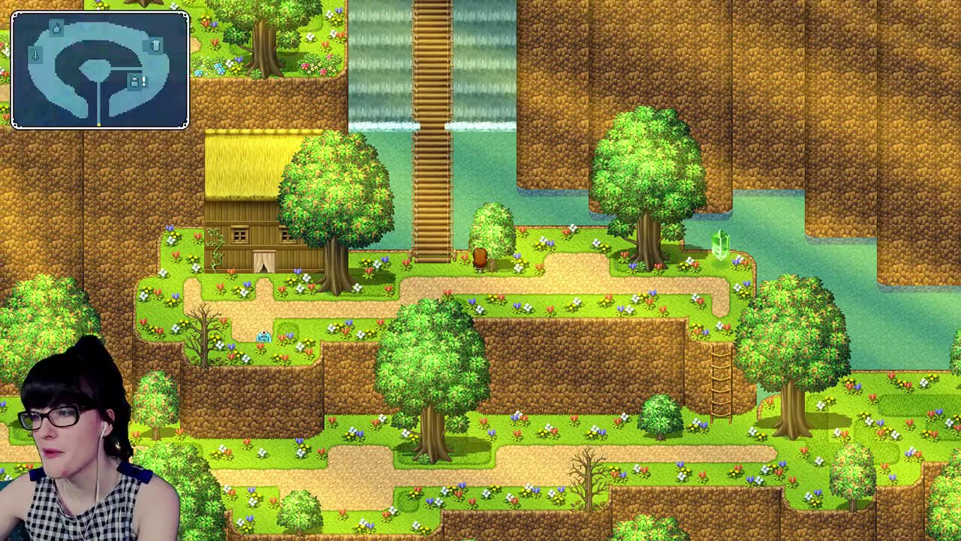
{"action": "key", "text": "Up"}
{"action": "key", "text": "Up"}
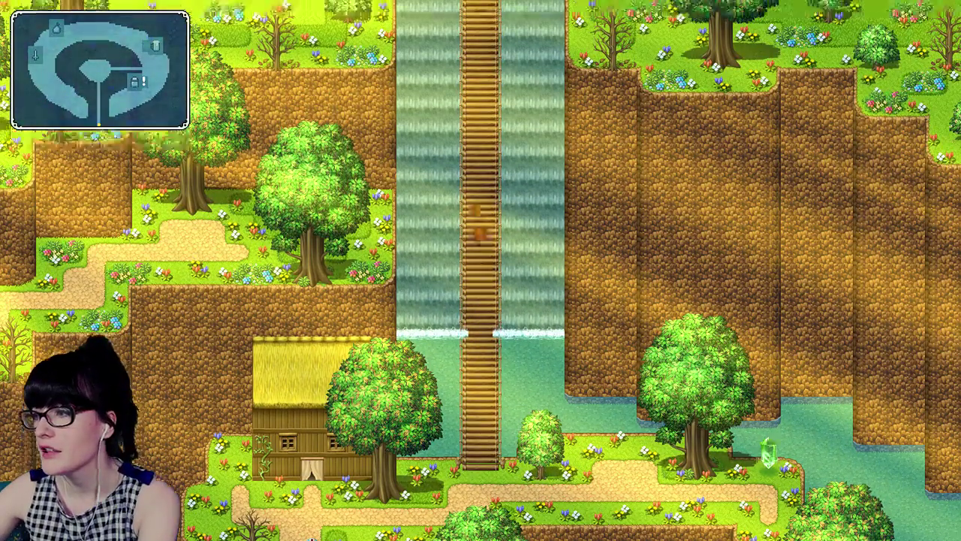
Step: Bring the character down off the bridge and roam around the thatched house until a battle encounter starts
{"action": "key", "text": "Down"}
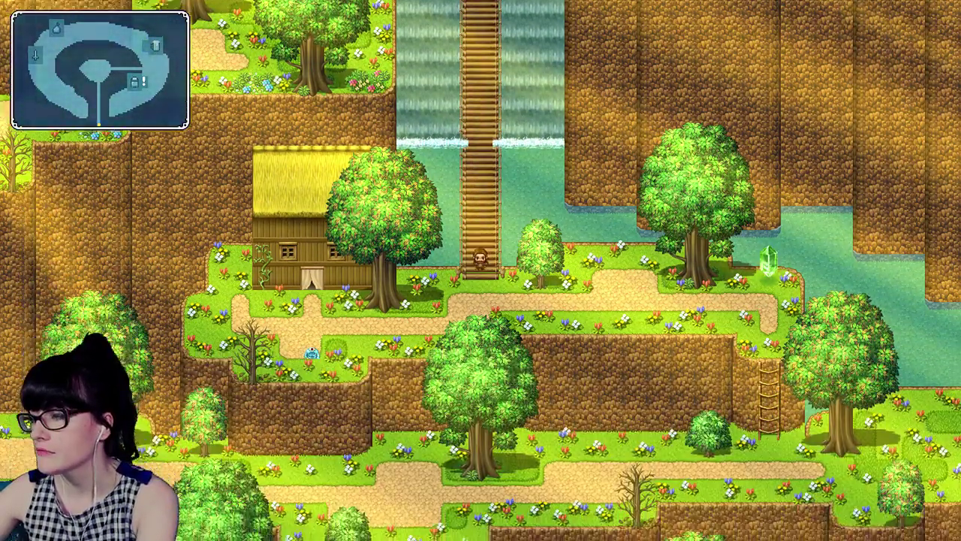
{"action": "key", "text": "Down"}
{"action": "key", "text": "Left"}
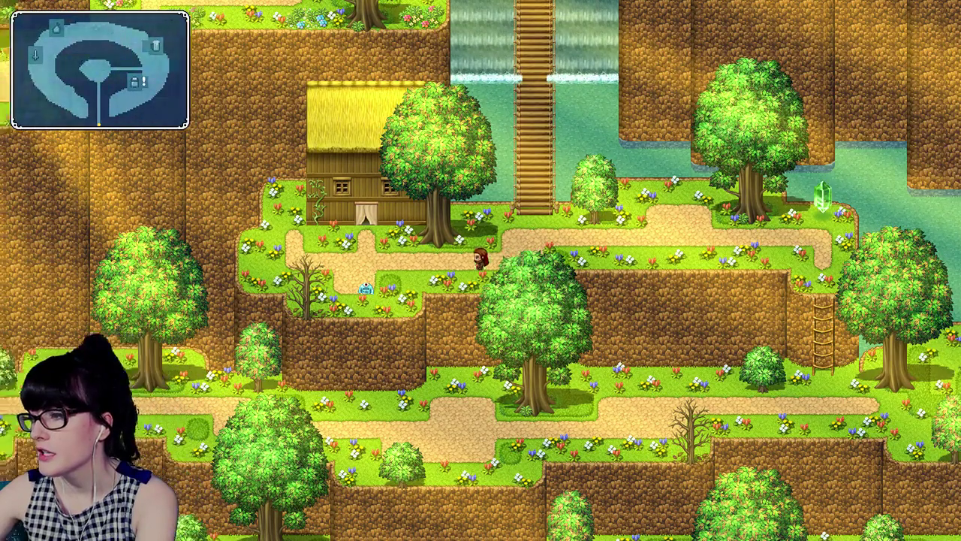
{"action": "key", "text": "Down"}
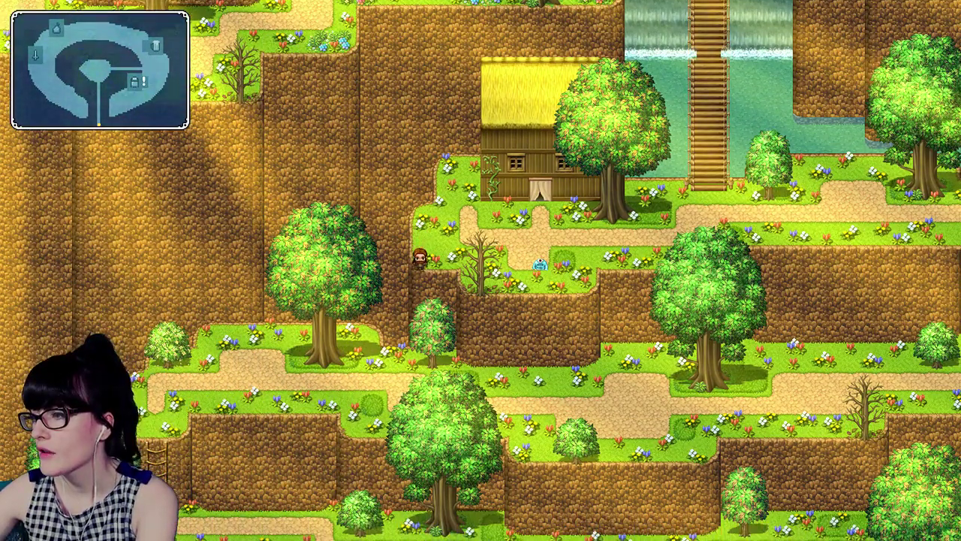
{"action": "key", "text": "Up"}
{"action": "key", "text": "Right"}
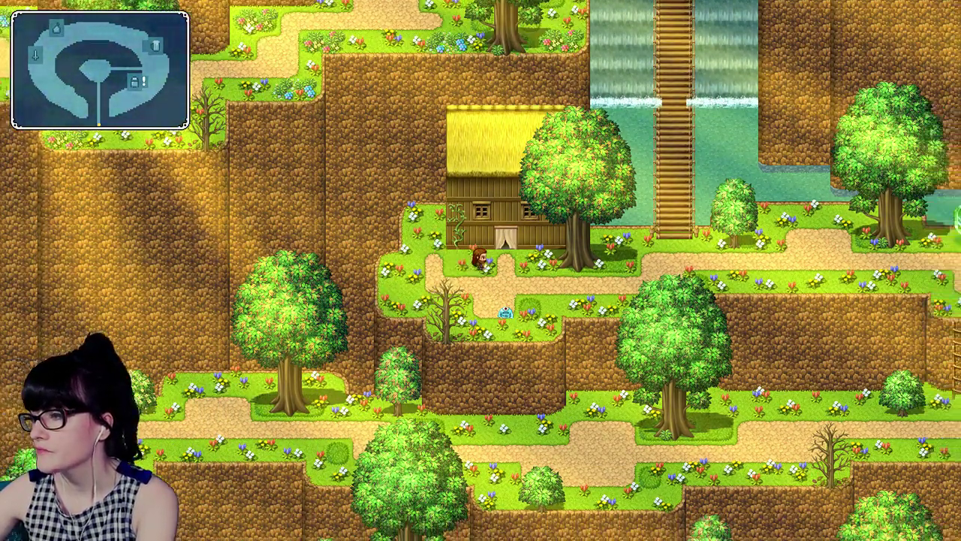
{"action": "key", "text": "Down"}
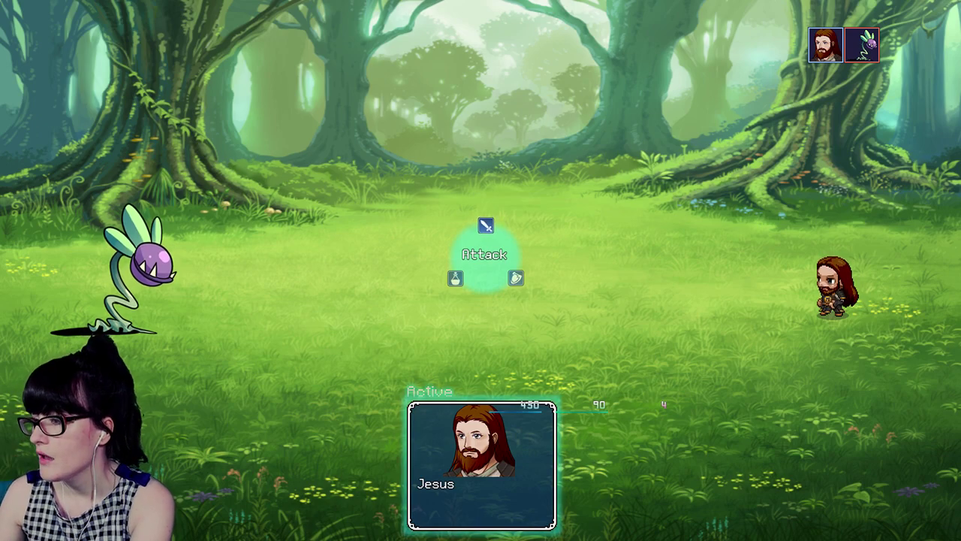
Step: Close the running Raindrop Chronicles playtest and open Paint
{"action": "key", "text": "F4"}
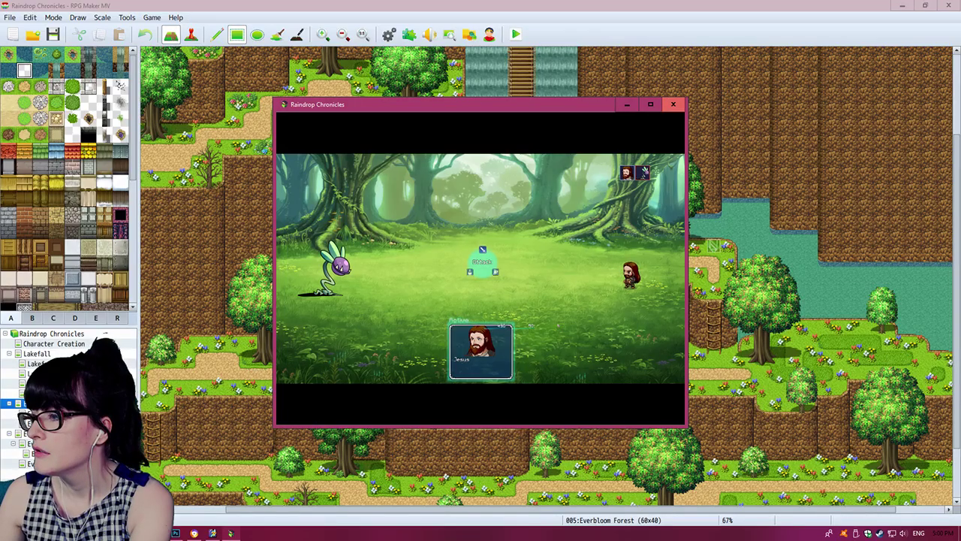
{"action": "key", "text": "alt+F4"}
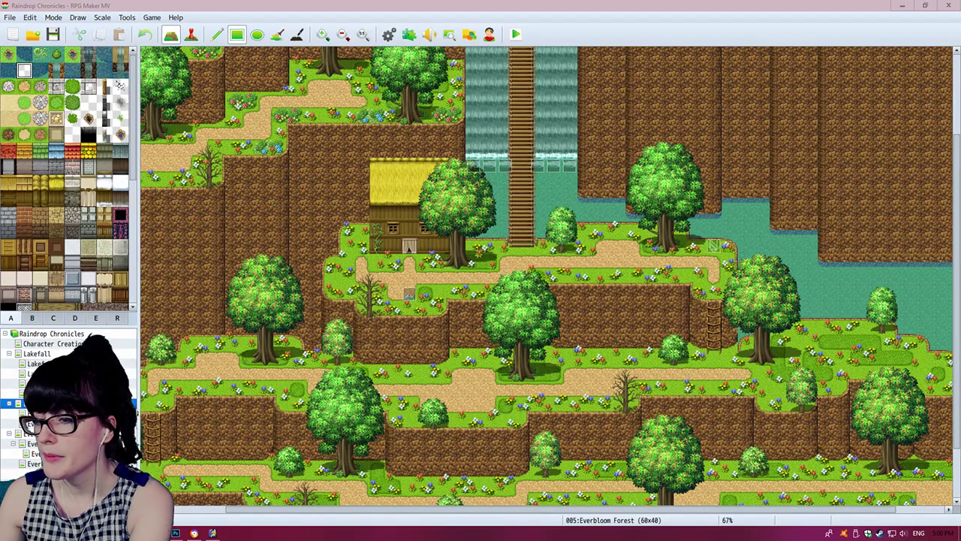
{"action": "key", "text": "super+s"}
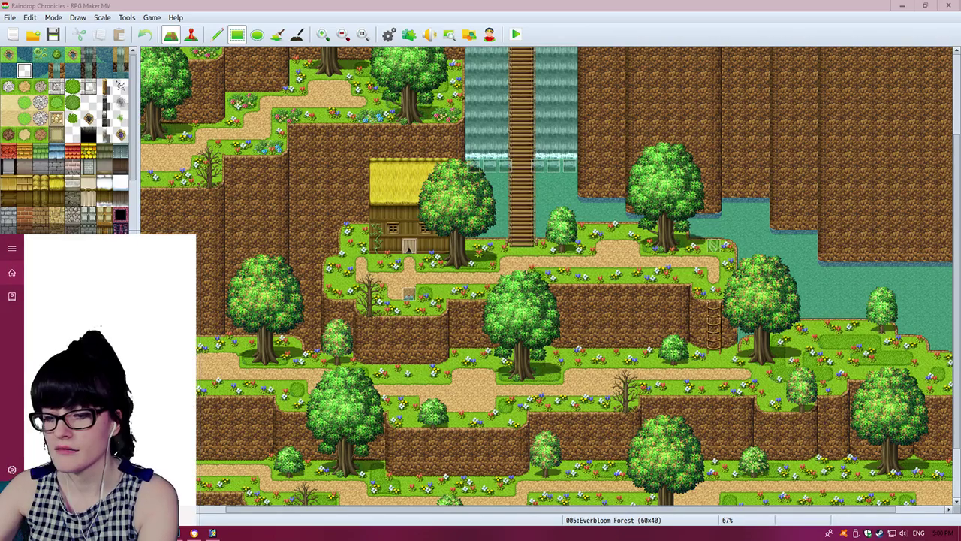
{"action": "type", "text": "paint"}
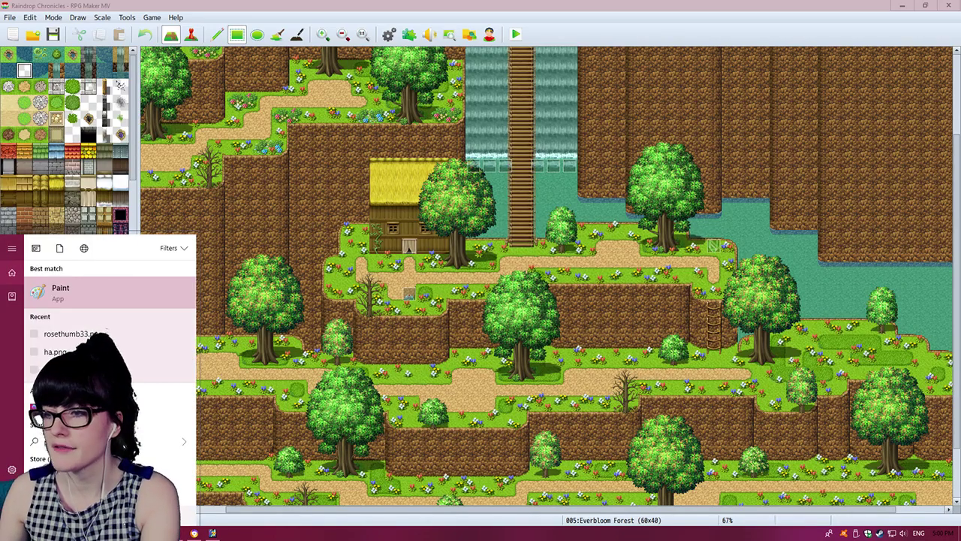
{"action": "key", "text": "Return"}
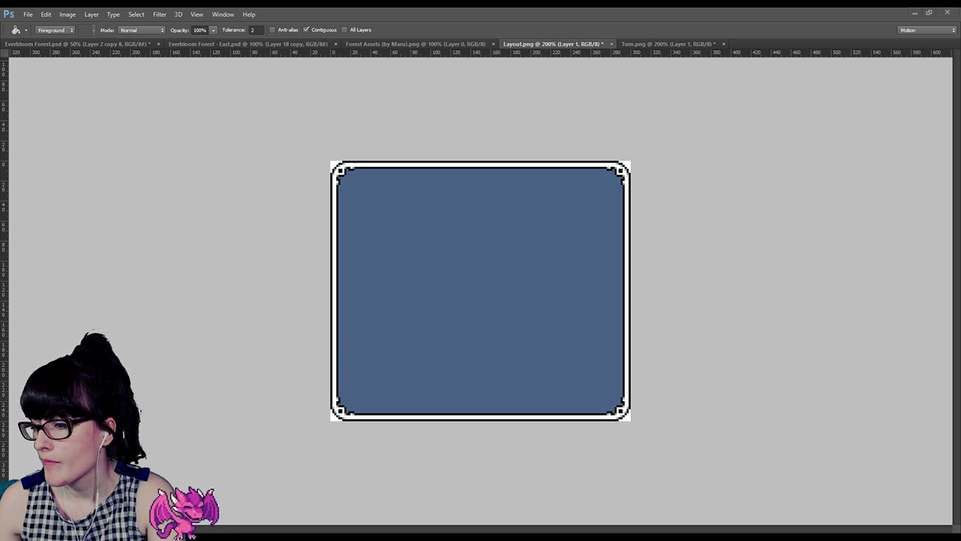
Step: In Layout.png in Photoshop, fill a full-width horizontal band about 36 px high across the panel's middle with black on a new layer
{"action": "left_click", "coordinate": [11, 87]}
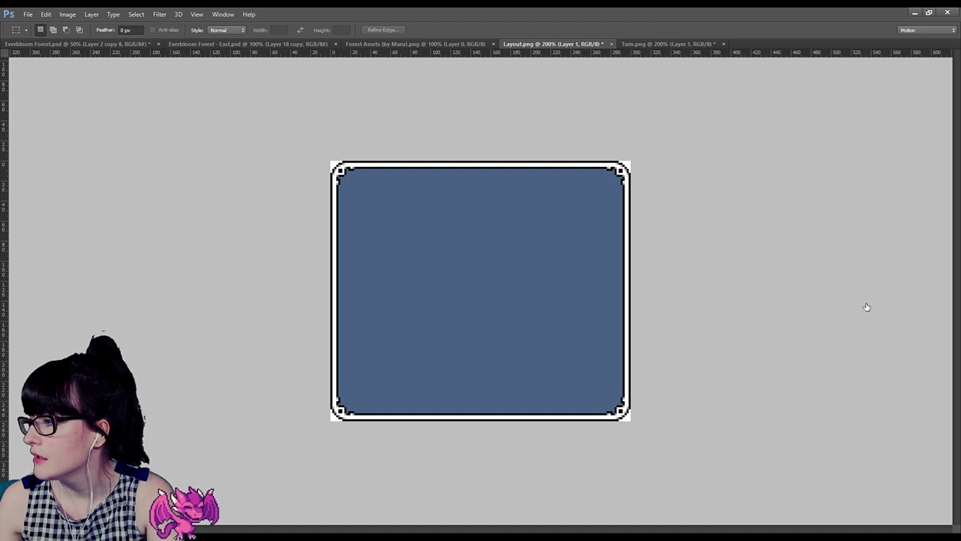
{"action": "left_click", "coordinate": [910, 499]}
{"action": "left_click", "coordinate": [910, 498]}
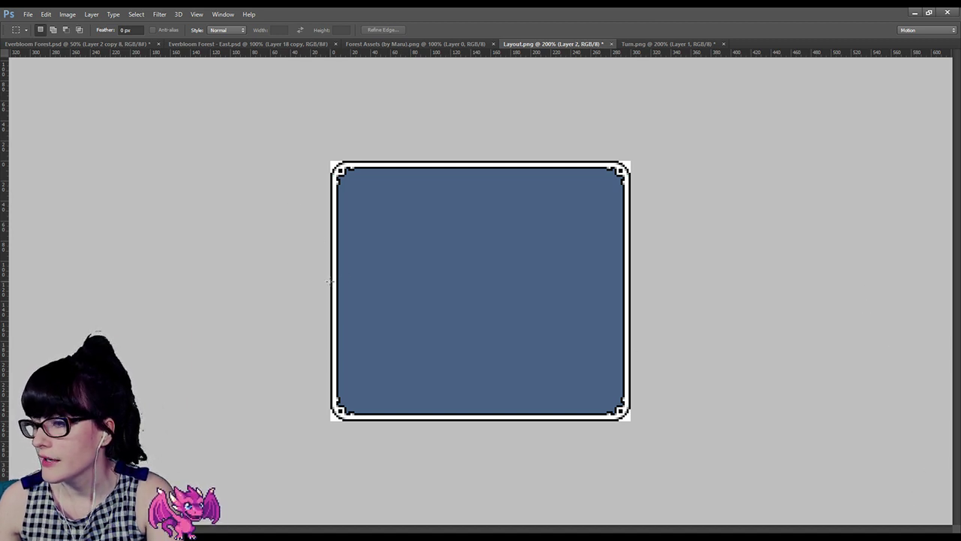
{"action": "left_click_drag", "start_coordinate": [324, 287], "coordinate": [655, 321]}
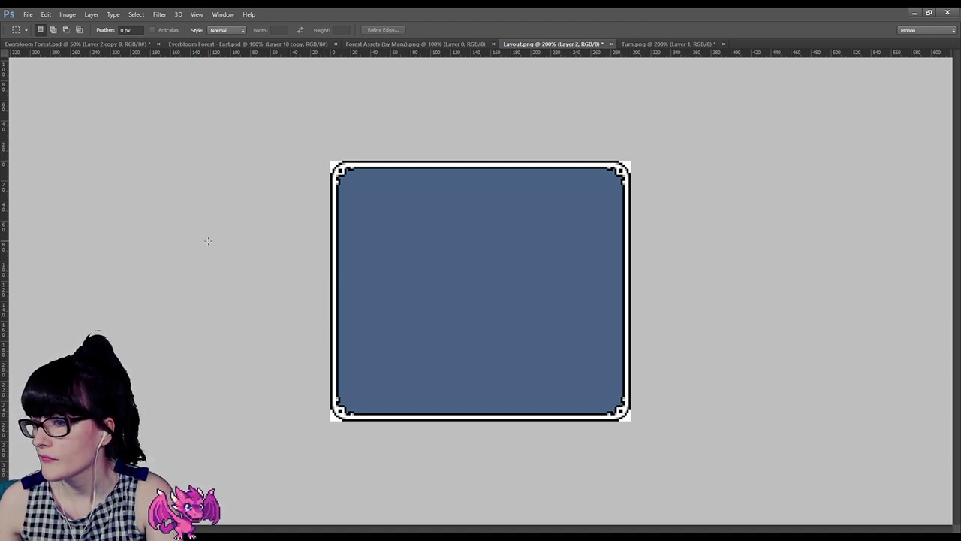
{"action": "key", "text": "i"}
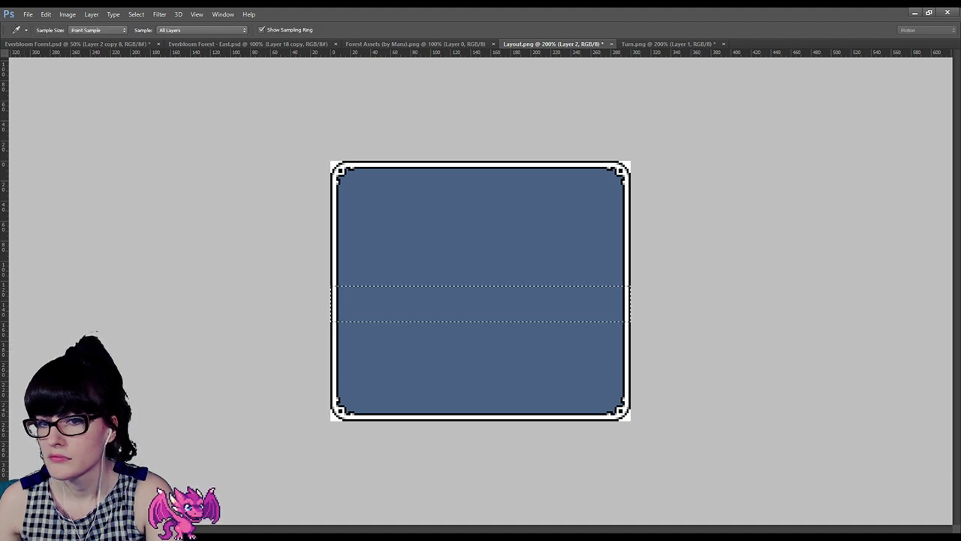
{"action": "key", "text": "m"}
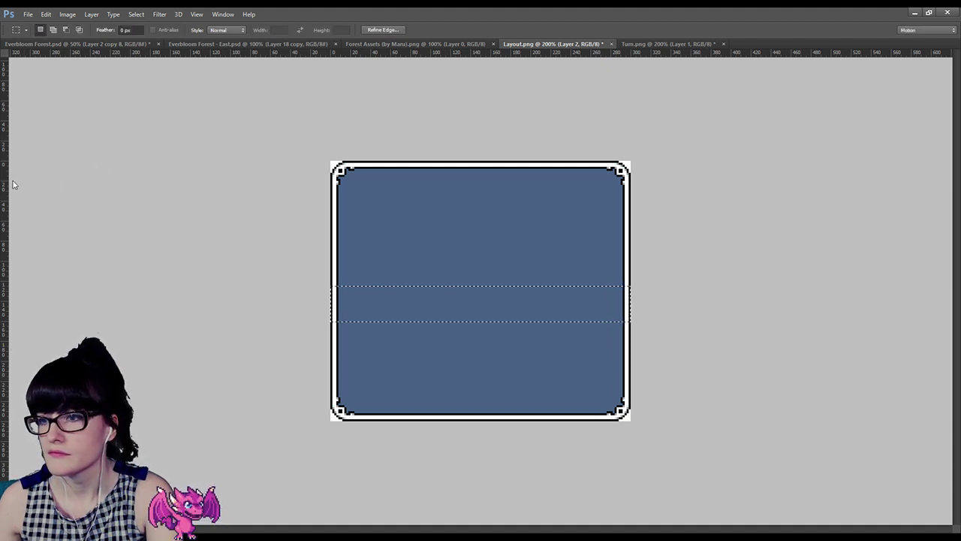
{"action": "key", "text": "g"}
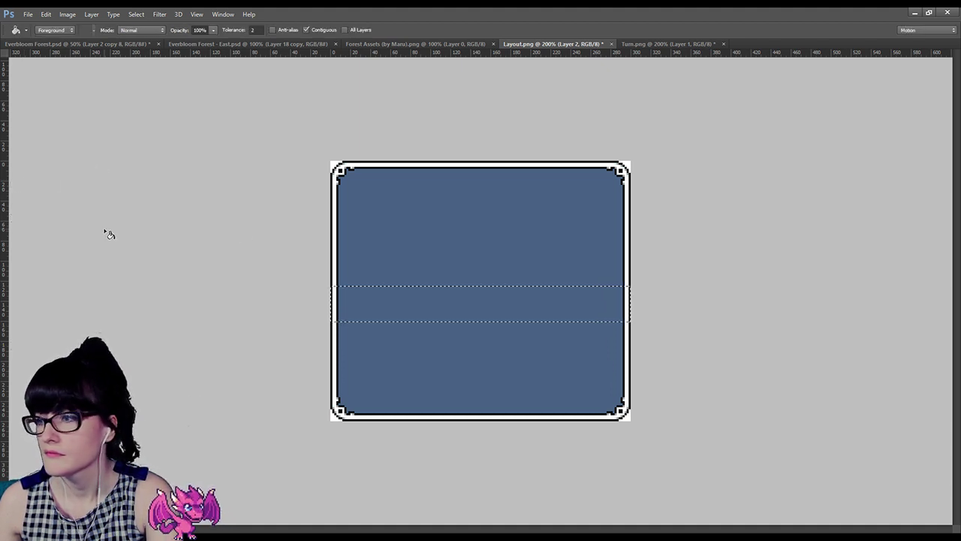
{"action": "left_click", "coordinate": [363, 302]}
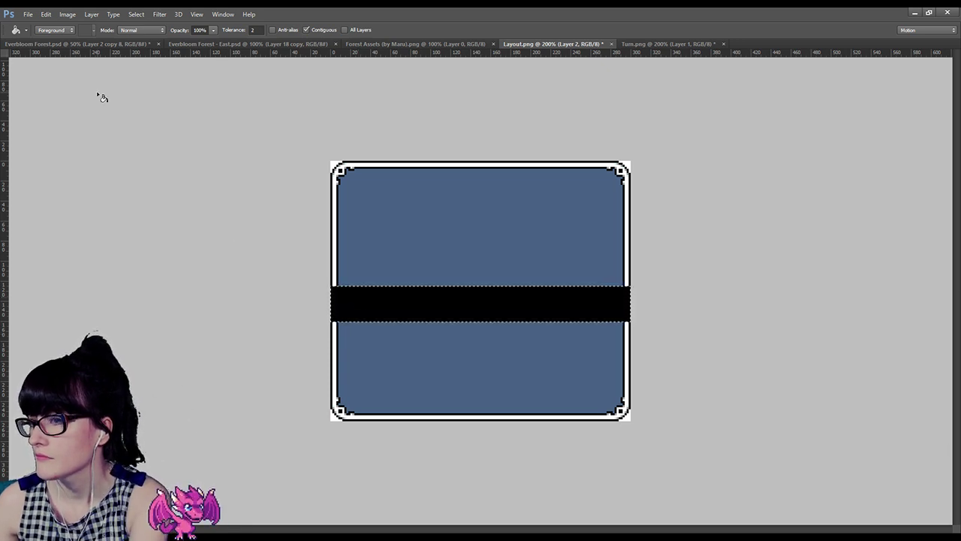
{"action": "key", "text": "m"}
{"action": "key", "text": "ctrl+d"}
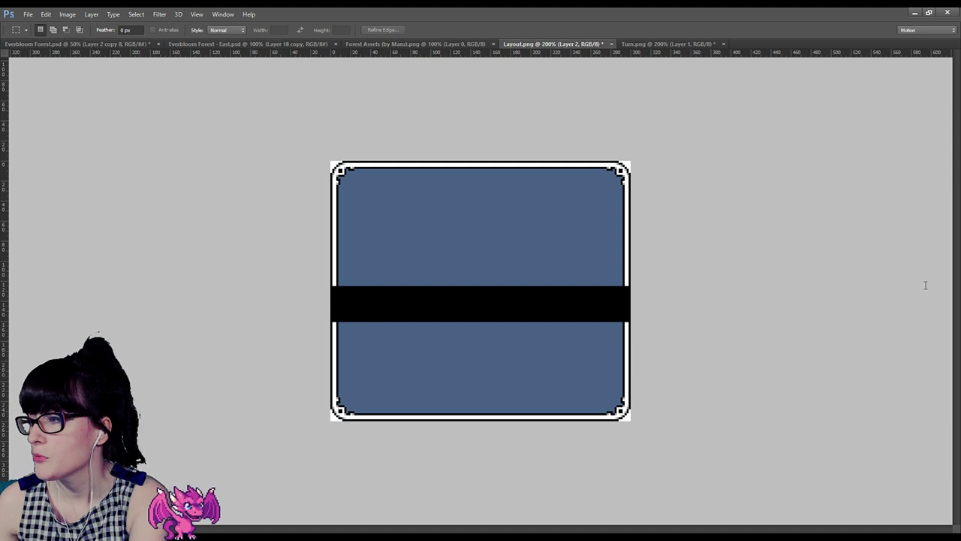
Step: Lower the black band layer's opacity and extend its shading down to the panel's lower edge
{"action": "left_click", "coordinate": [897, 285]}
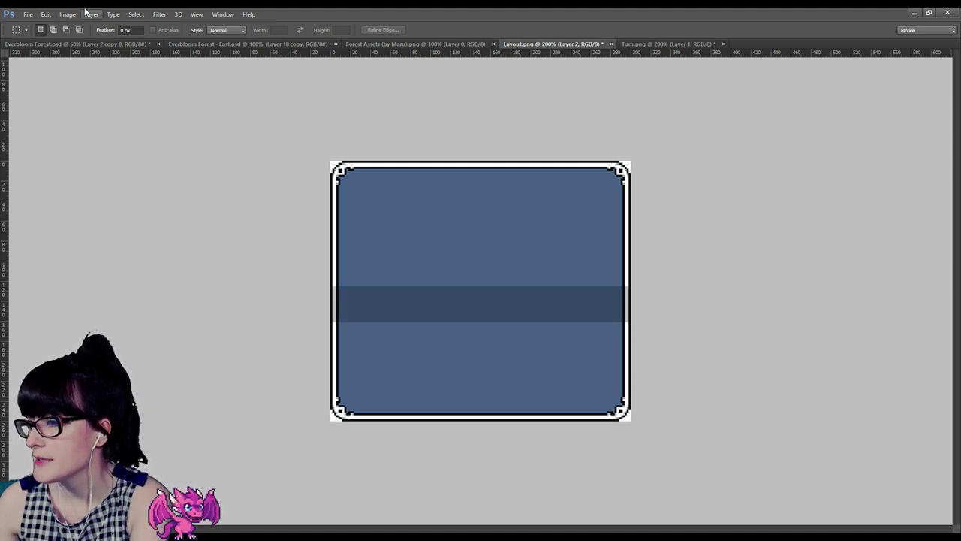
{"action": "left_click_drag", "start_coordinate": [332, 303], "coordinate": [472, 382]}
{"action": "key", "text": "ctrl+d"}
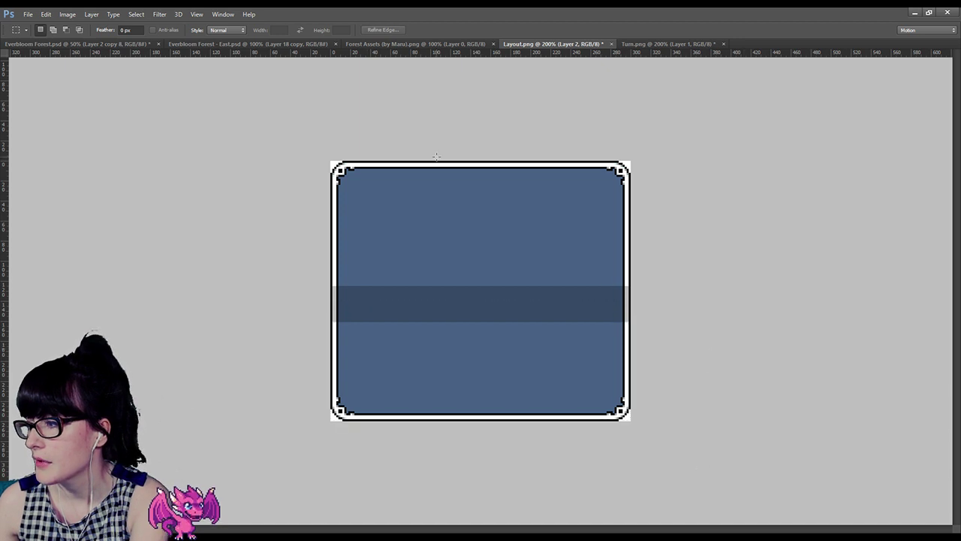
{"action": "key", "text": "g"}
{"action": "left_click", "coordinate": [447, 351]}
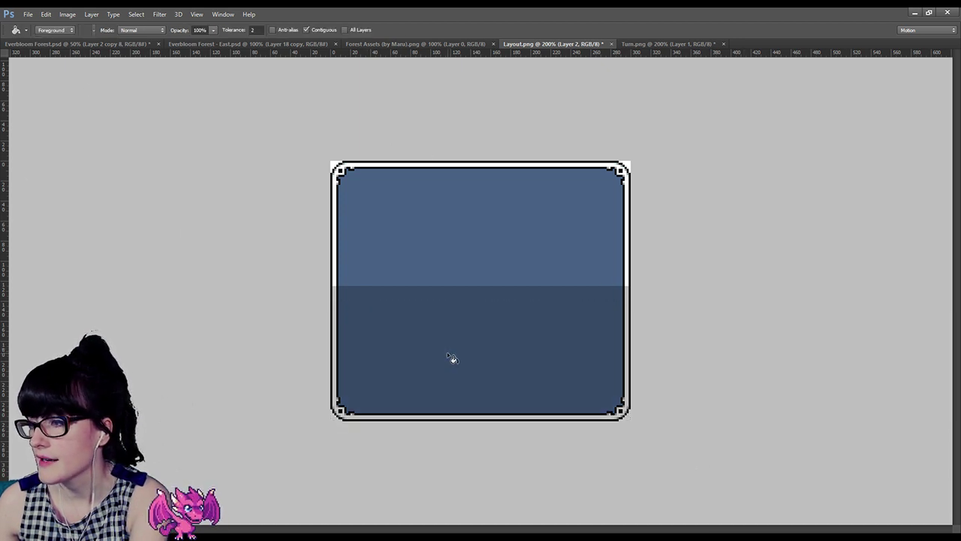
Step: Select the panel's decorative frame with the Magic Wand and remove the shading that covers it
{"action": "left_click", "coordinate": [827, 327]}
{"action": "key", "text": "w"}
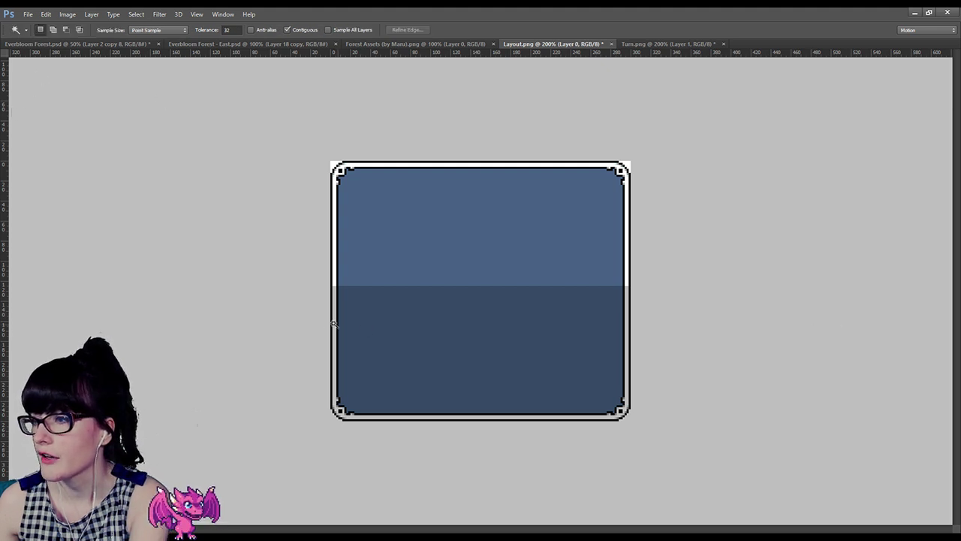
{"action": "left_click", "coordinate": [628, 338], "text": "shift"}
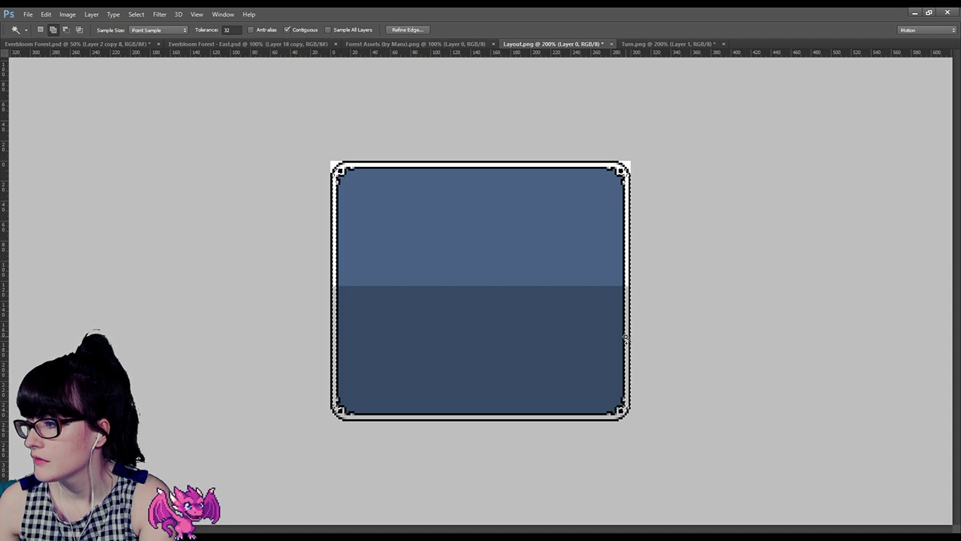
{"action": "left_click", "coordinate": [335, 327], "text": "shift"}
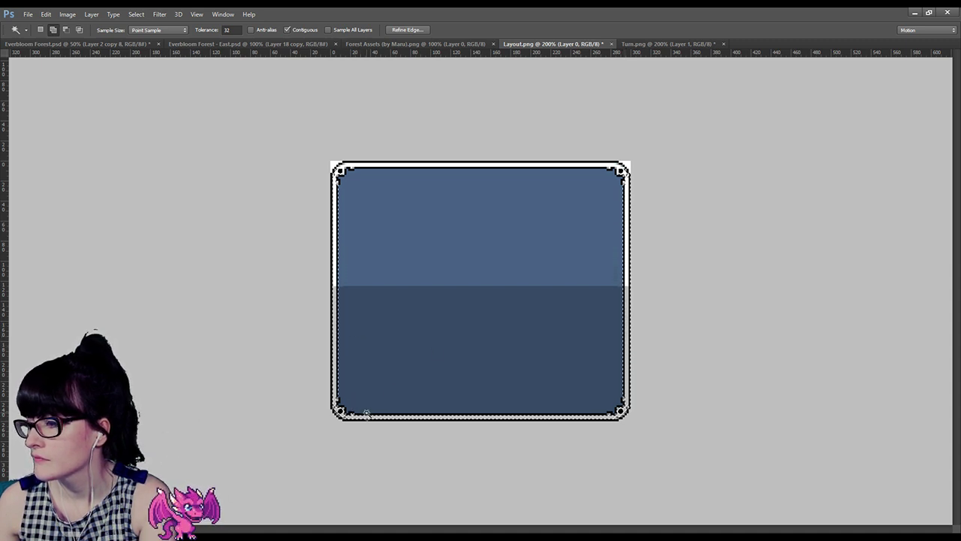
{"action": "left_click", "coordinate": [359, 416], "text": "shift"}
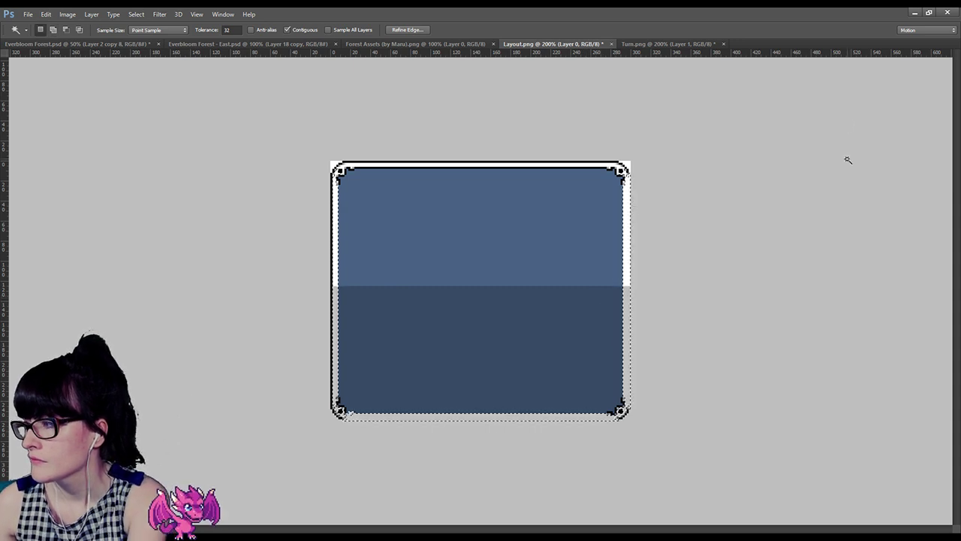
{"action": "key", "text": "ctrl+j"}
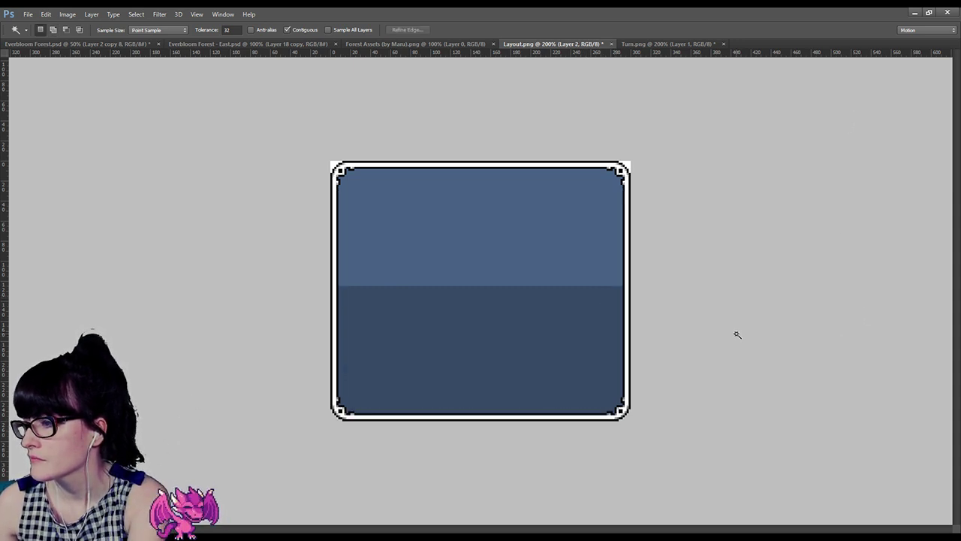
Step: Toggle layer visibility to examine the shading layer with and without the panel artwork
{"action": "left_click", "coordinate": [835, 322]}
{"action": "left_click", "coordinate": [835, 323]}
{"action": "left_click", "coordinate": [835, 323]}
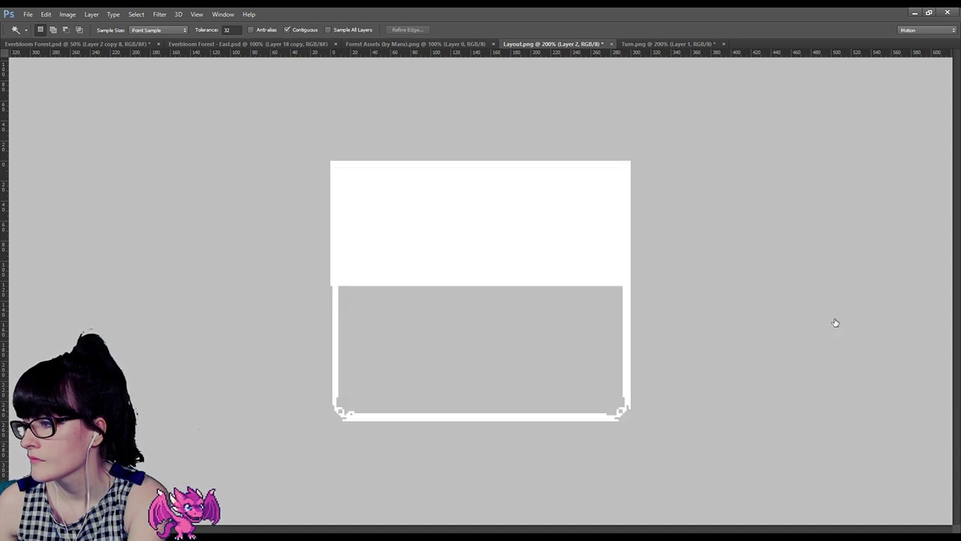
{"action": "left_click", "coordinate": [835, 322]}
{"action": "left_click", "coordinate": [835, 322]}
{"action": "left_click", "coordinate": [836, 323]}
{"action": "left_click", "coordinate": [835, 322]}
{"action": "left_click", "coordinate": [835, 322]}
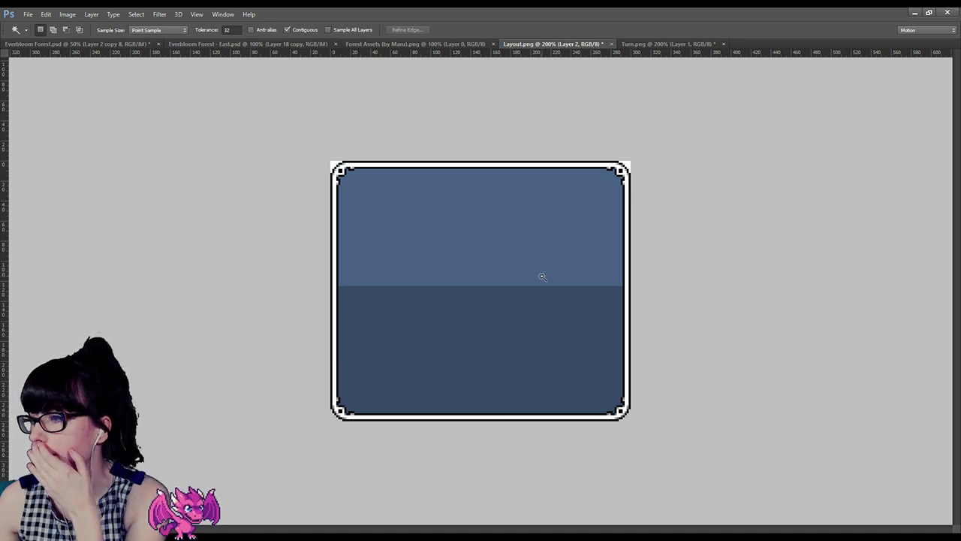
Step: Clear the upper strip of the shading so it starts about 140 px below the panel's upper edge
{"action": "key", "text": "m"}
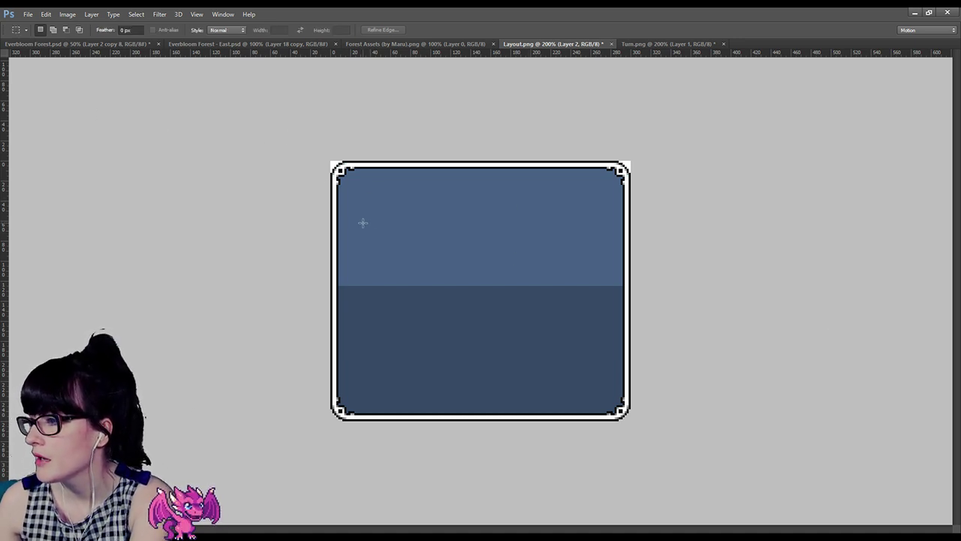
{"action": "left_click_drag", "start_coordinate": [325, 155], "coordinate": [745, 290]}
{"action": "left_click", "coordinate": [751, 299]}
{"action": "key", "text": "Delete"}
{"action": "key", "text": "ctrl+d"}
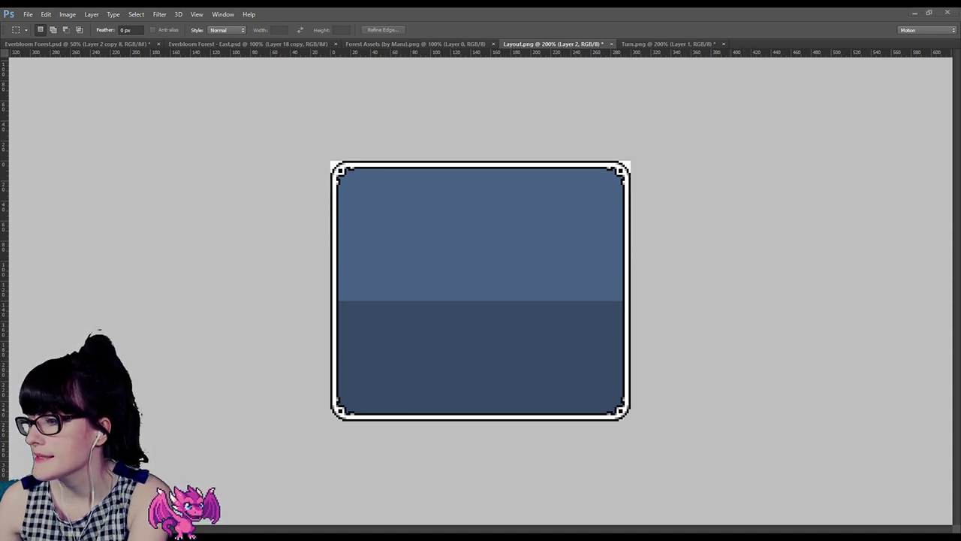
Step: Select the upper part of the panel across its full width, nudge the selection down and clear the shading inside it
{"action": "left_click_drag", "start_coordinate": [328, 159], "coordinate": [666, 304]}
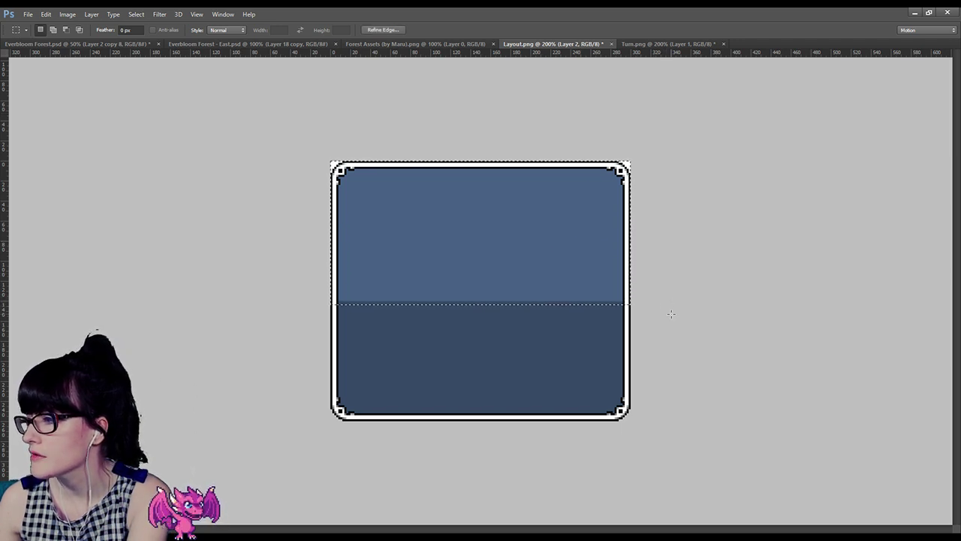
{"action": "key", "text": "Down"}
{"action": "key", "text": "Down"}
{"action": "key", "text": "Down"}
{"action": "key", "text": "Down"}
{"action": "key", "text": "Down"}
{"action": "key", "text": "Down"}
{"action": "key", "text": "Down"}
{"action": "key", "text": "Down"}
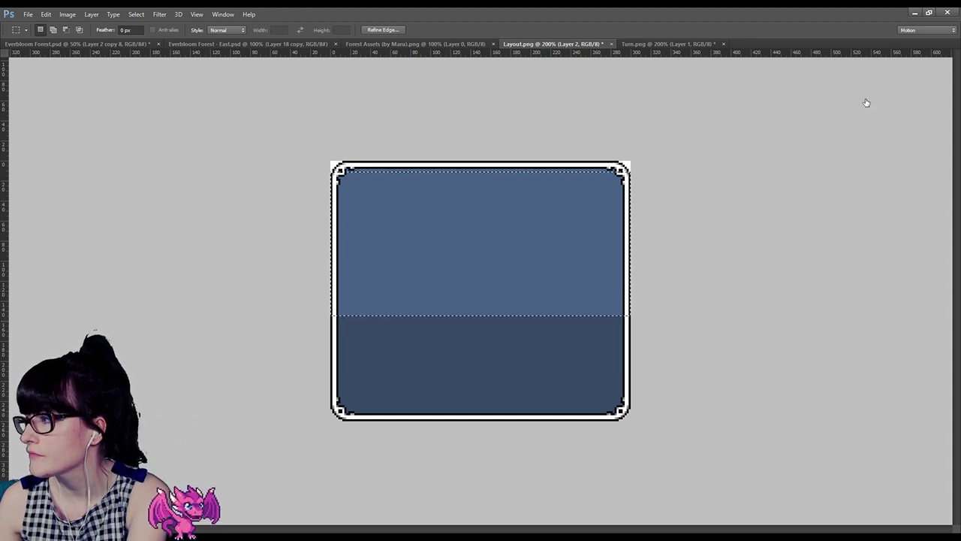
Step: Undo the last trim and nudges, and clear the shading above a slightly higher line about 151 px below the panel's upper edge
{"action": "key", "text": "ctrl+alt+z"}
{"action": "key", "text": "ctrl+alt+z"}
{"action": "key", "text": "ctrl+alt+z"}
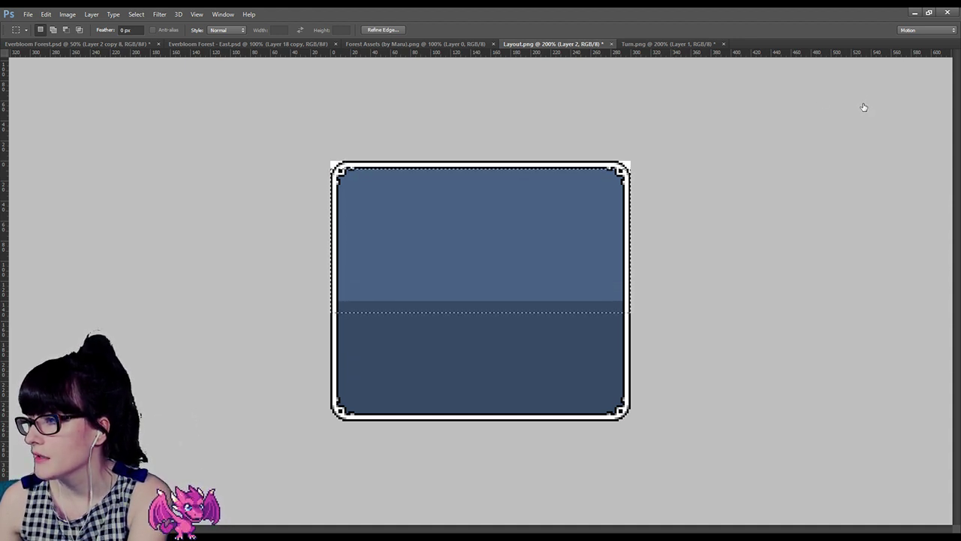
{"action": "key", "text": "alt+BackSpace"}
{"action": "key", "text": "ctrl+d"}
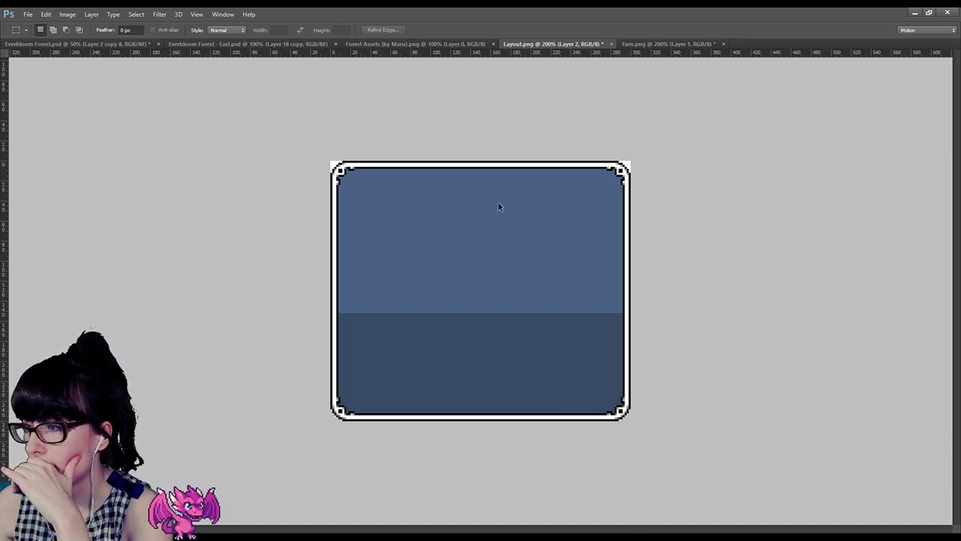
{"action": "left_click", "coordinate": [209, 537]}
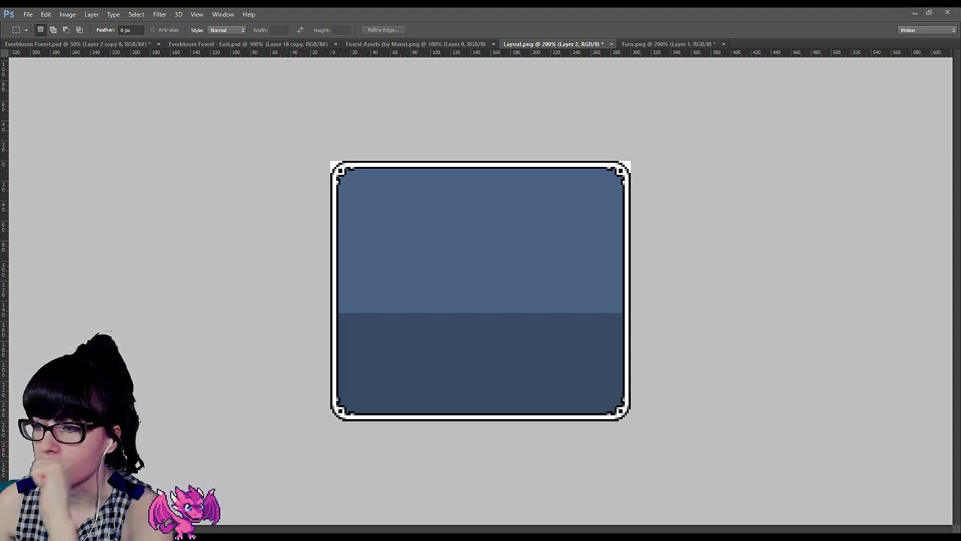
{"action": "left_click", "coordinate": [342, 280]}
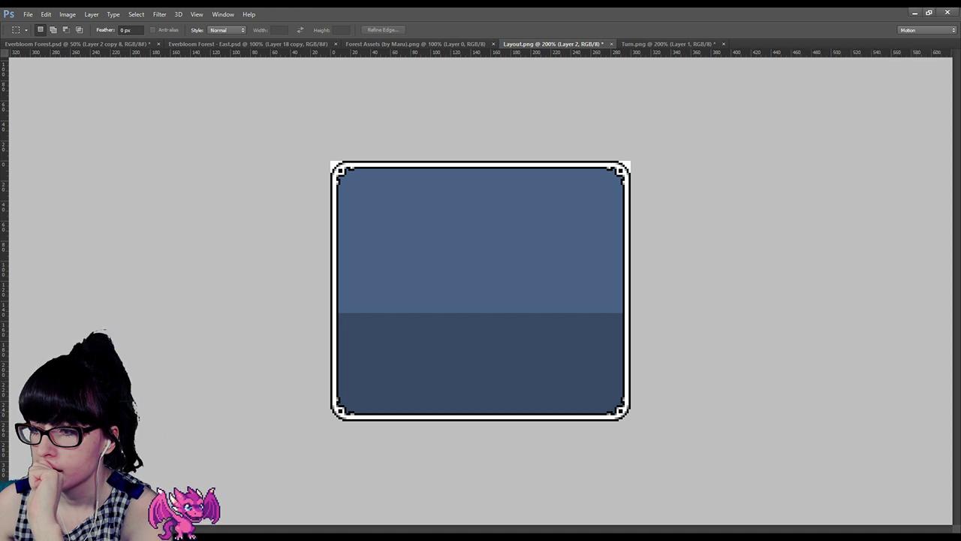
{"action": "left_click_drag", "start_coordinate": [333, 342], "coordinate": [675, 346]}
{"action": "key", "text": "ctrl+d"}
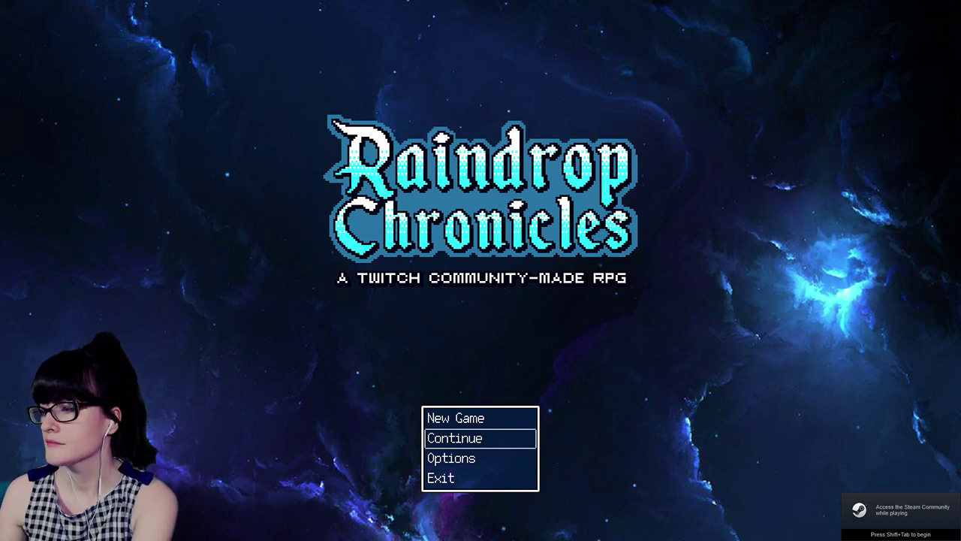
Step: Load saved game File 3 and walk west through Everbloom Forest into a battle to examine the status panel
{"action": "key", "text": "Return"}
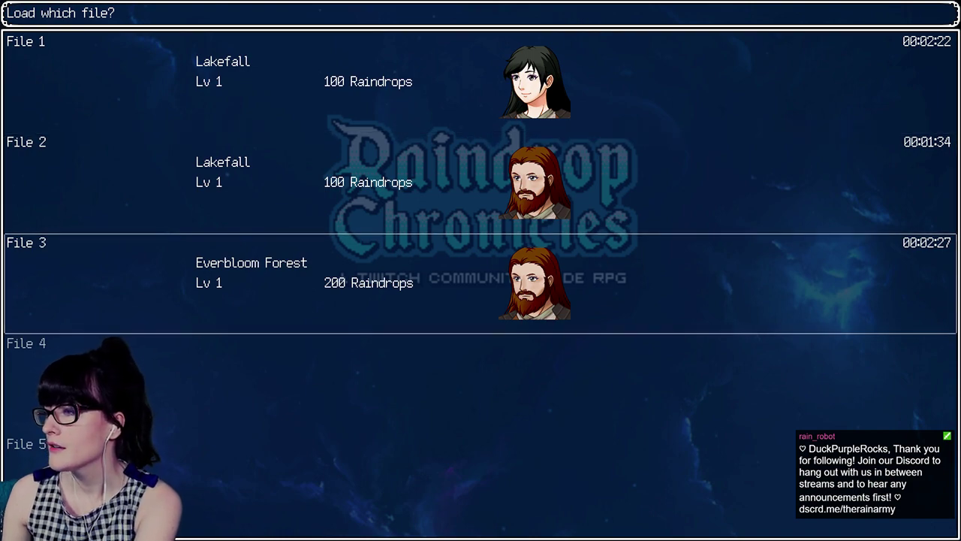
{"action": "key", "text": "Return"}
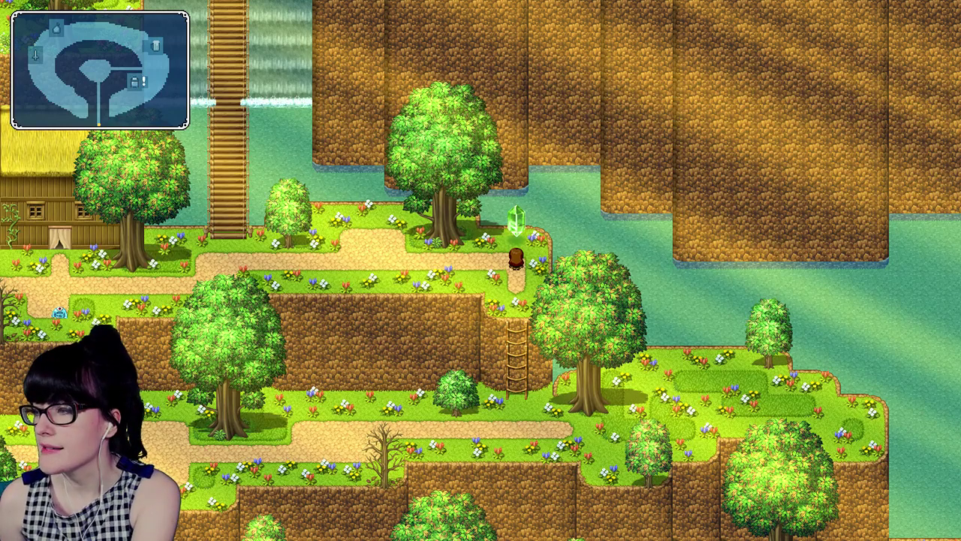
{"action": "key", "text": "Left"}
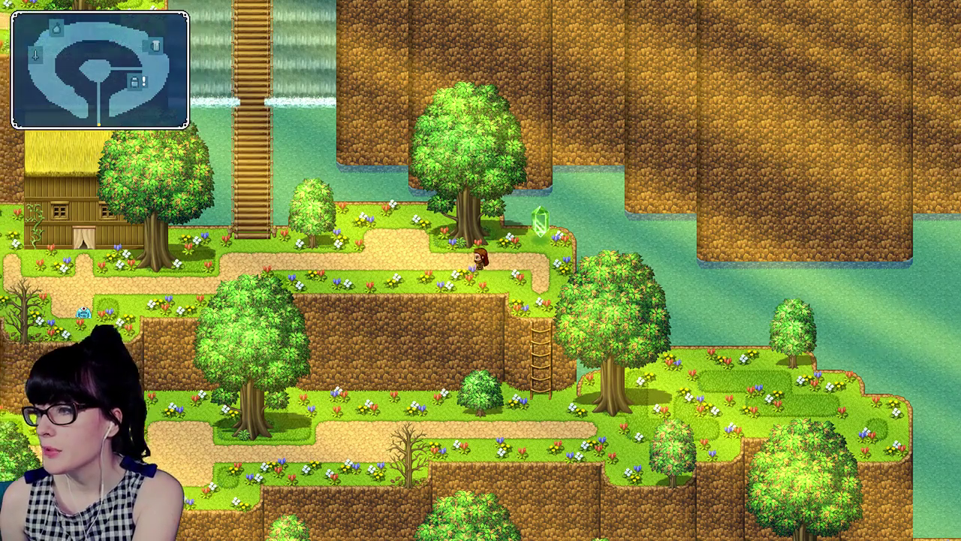
{"action": "key", "text": "Right"}
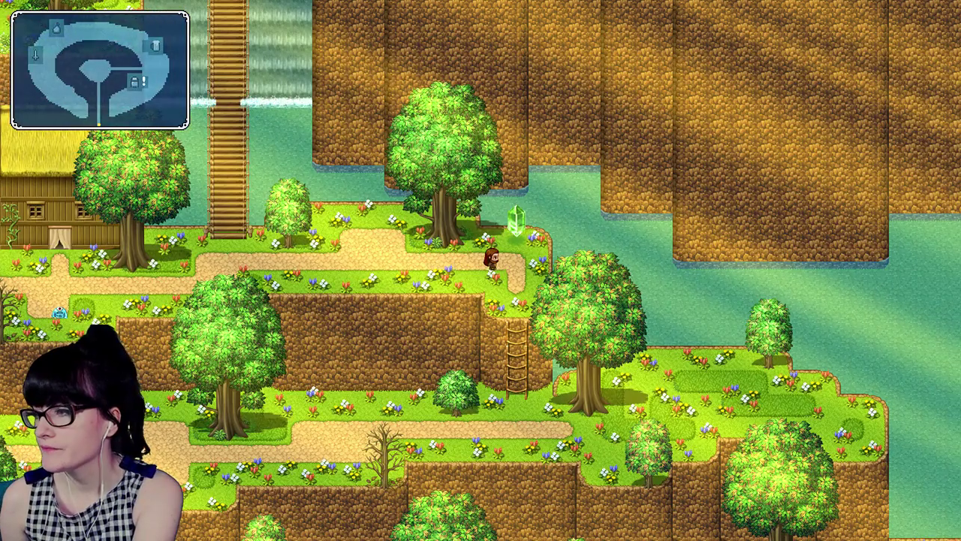
{"action": "key", "text": "Left"}
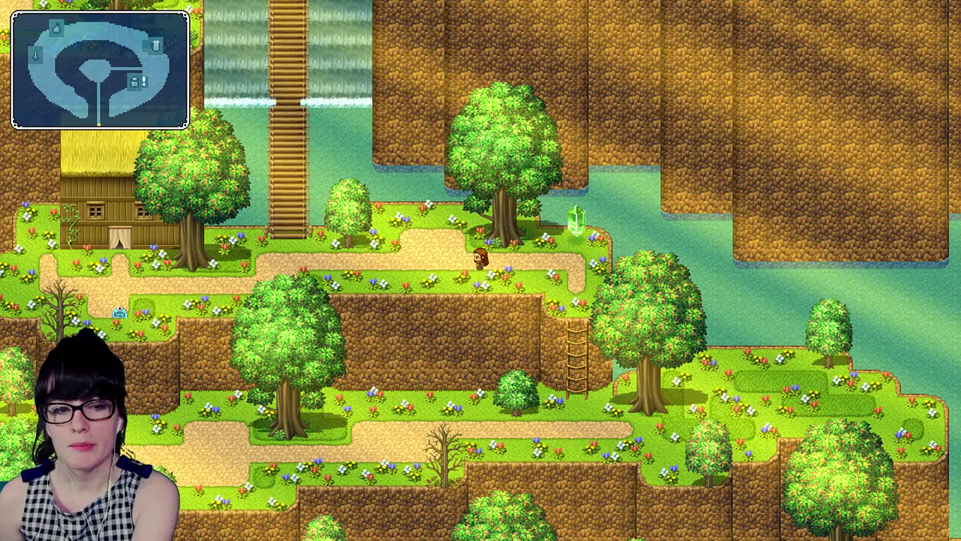
{"action": "key", "text": "Left"}
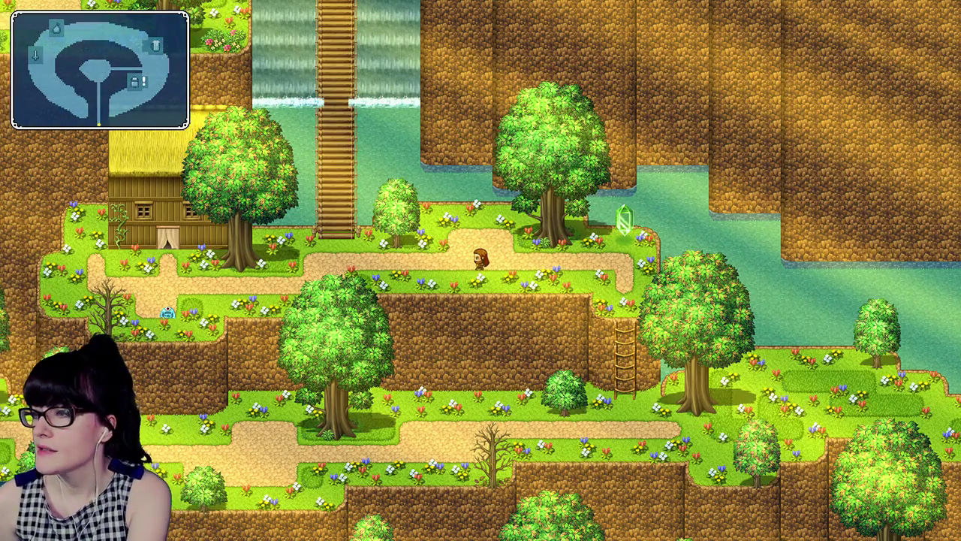
{"action": "key", "text": "Left"}
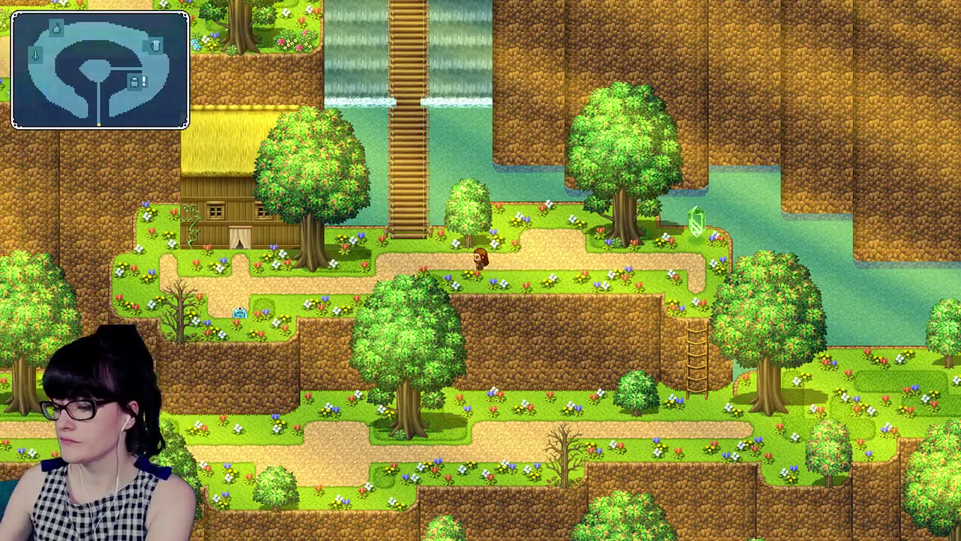
{"action": "key", "text": "Left"}
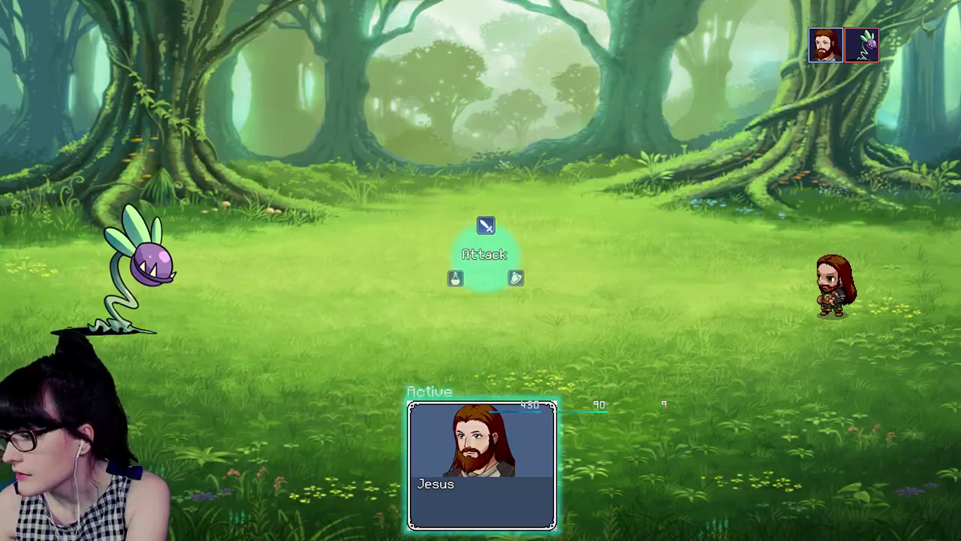
Step: Close the test game and, in Photoshop, lower the opacity of the status panel artwork in Layout.png
{"action": "key", "text": "F4"}
{"action": "left_click", "coordinate": [674, 105]}
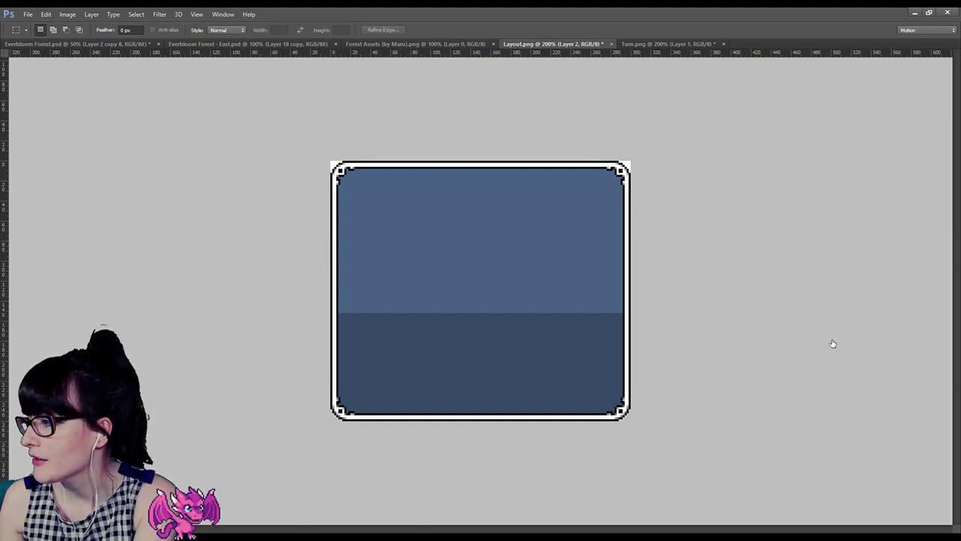
{"action": "key", "text": "5"}
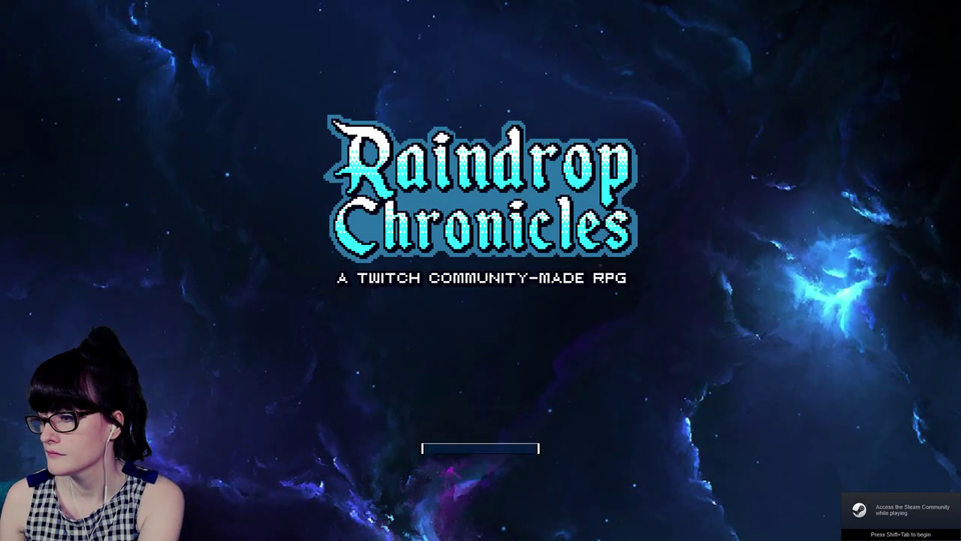
Step: Continue the saved game, walk into another battle to examine the translucent panel, and close the test game
{"action": "key", "text": "Return"}
{"action": "key", "text": "Return"}
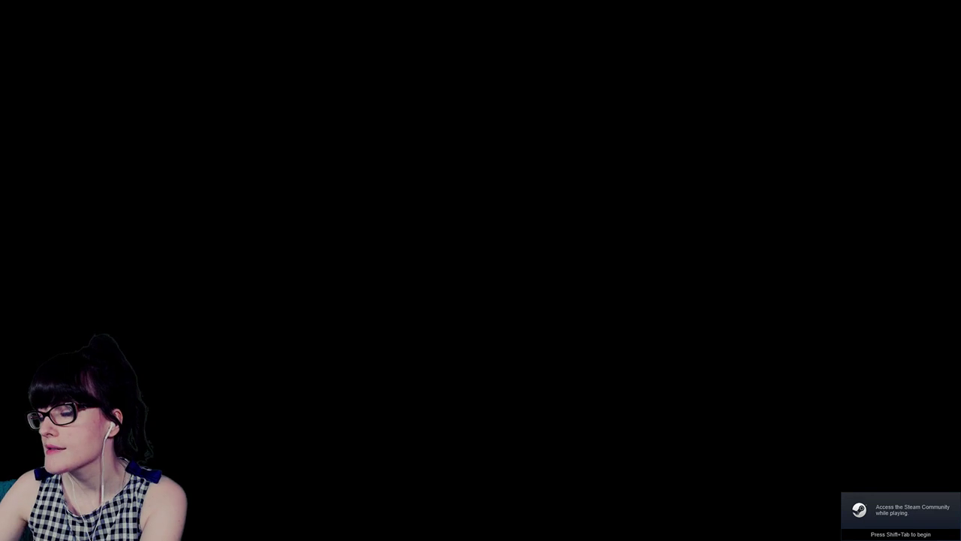
{"action": "key", "text": "Left"}
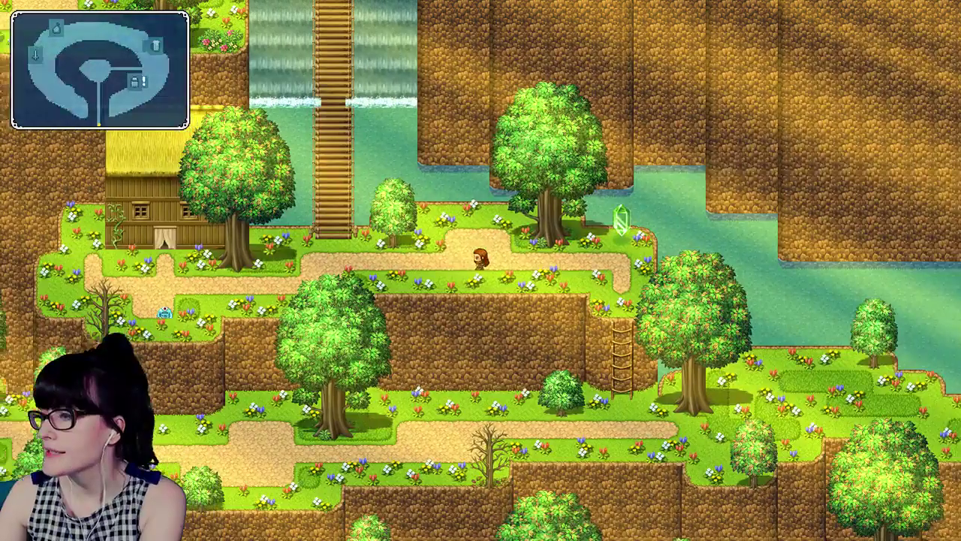
{"action": "key", "text": "Down"}
{"action": "key", "text": "Left"}
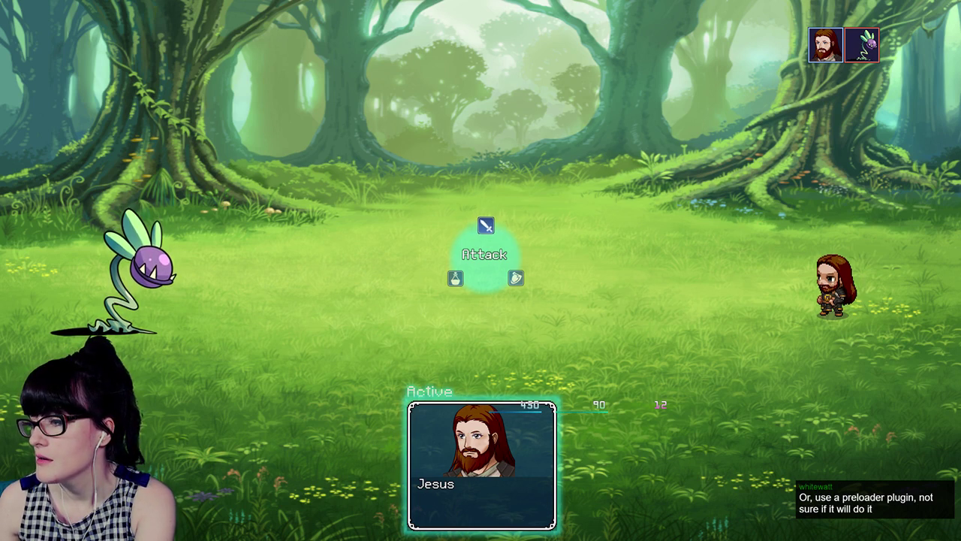
{"action": "key", "text": "F4"}
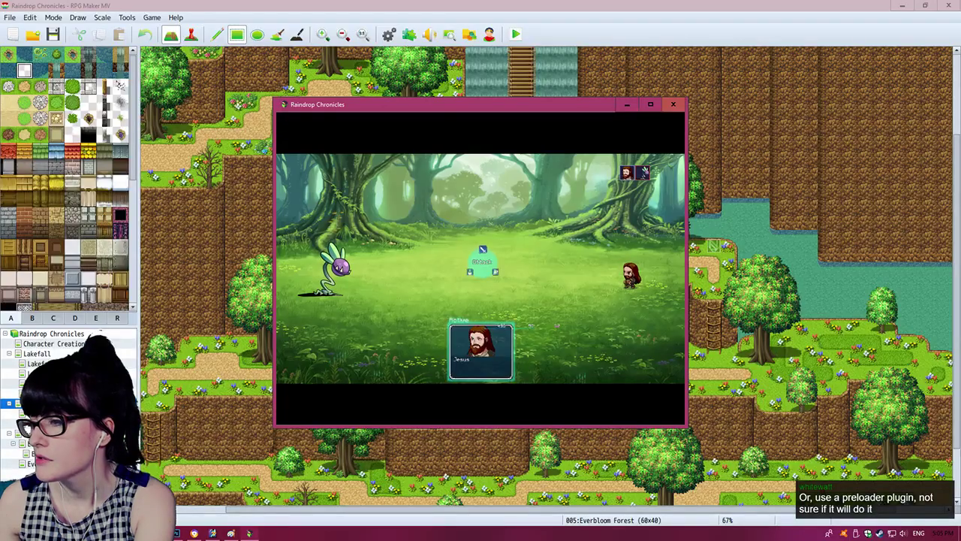
{"action": "left_click", "coordinate": [674, 104]}
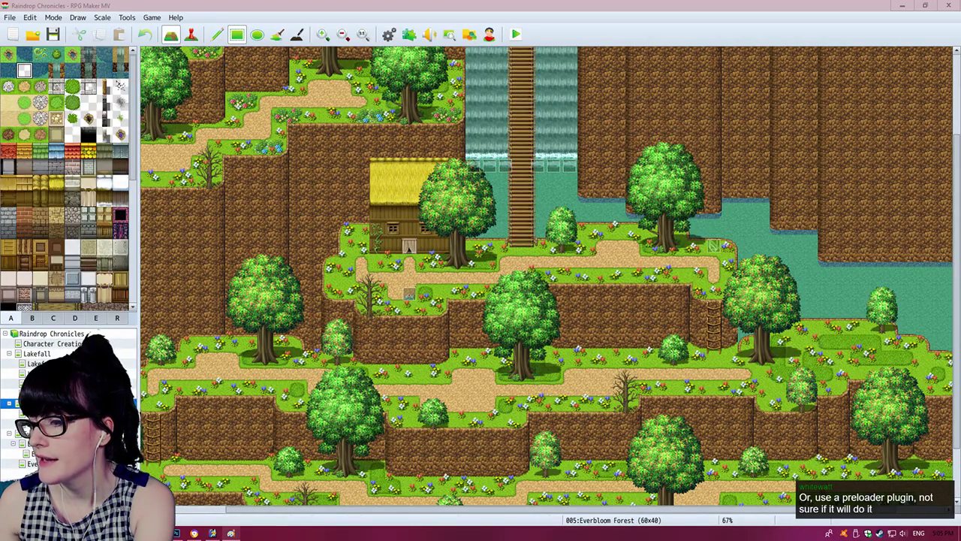
Step: Remove the Change Gold command from the green save crystal's event on the Everbloom Forest map
{"action": "left_click", "coordinate": [231, 533]}
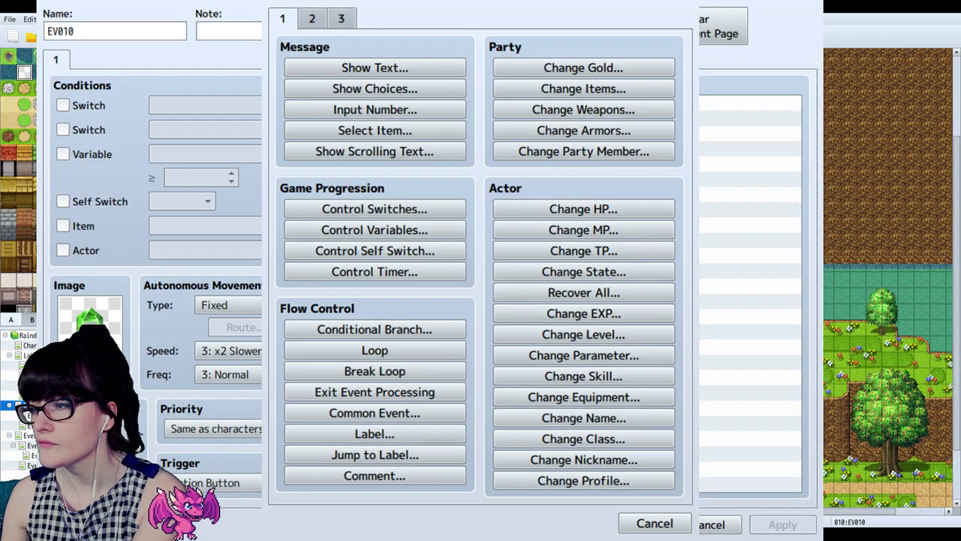
{"action": "key", "text": "Escape"}
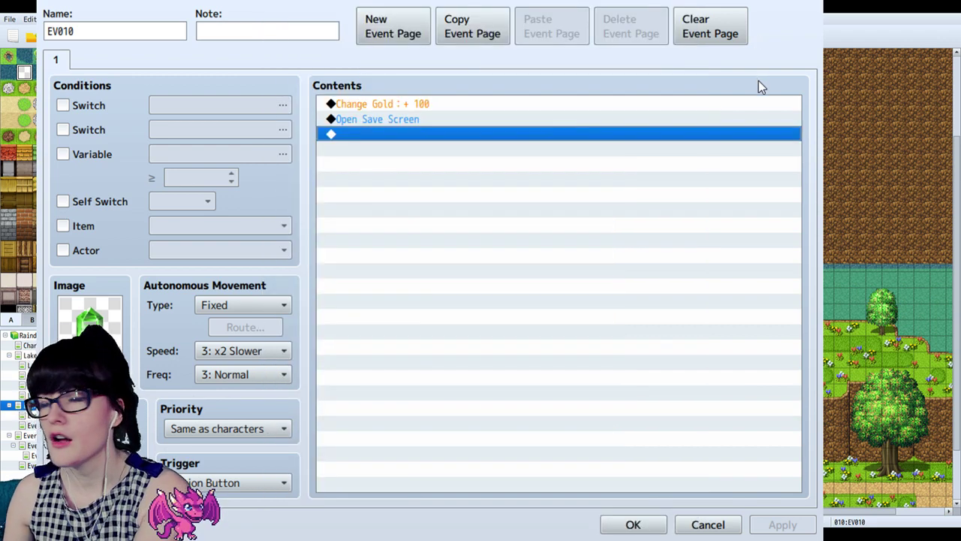
{"action": "key", "text": "Escape"}
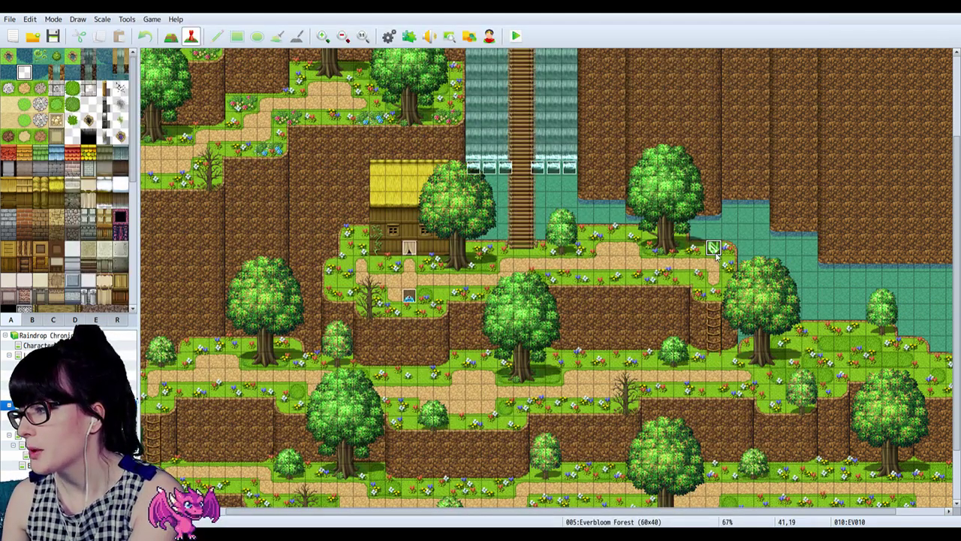
{"action": "key", "text": "Return"}
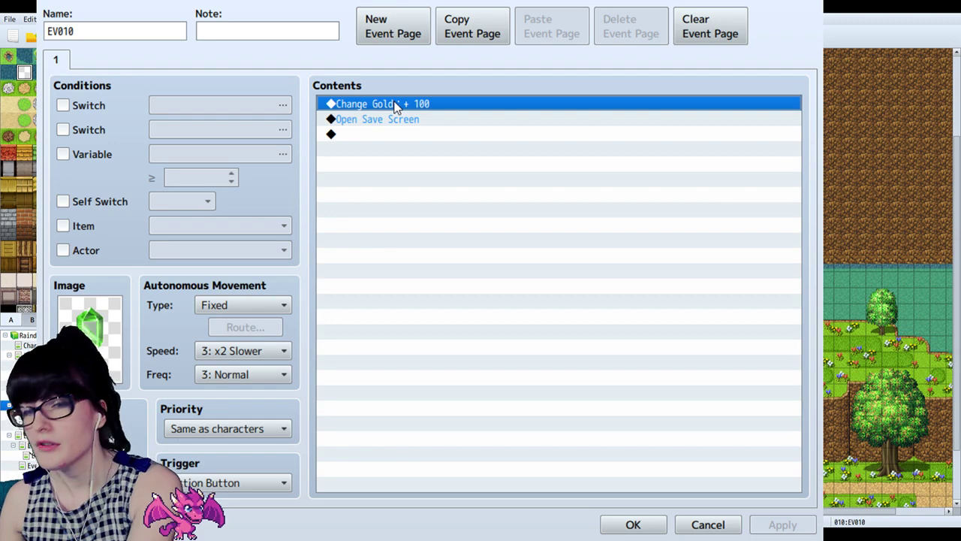
{"action": "key", "text": "Delete"}
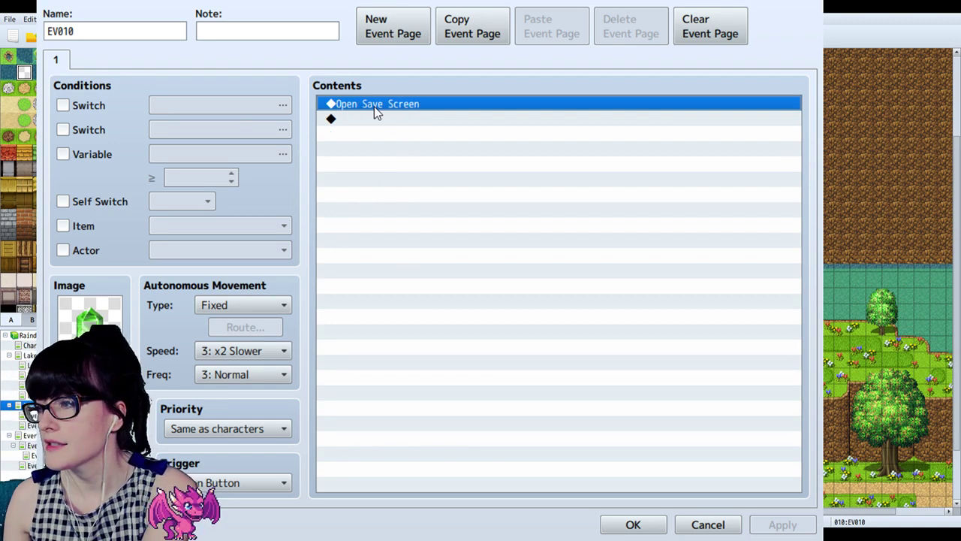
Step: Add Fadeout Screen before and Fadein Screen after Open Save Screen in the crystal's event, and accept the event
{"action": "double_click", "coordinate": [391, 120]}
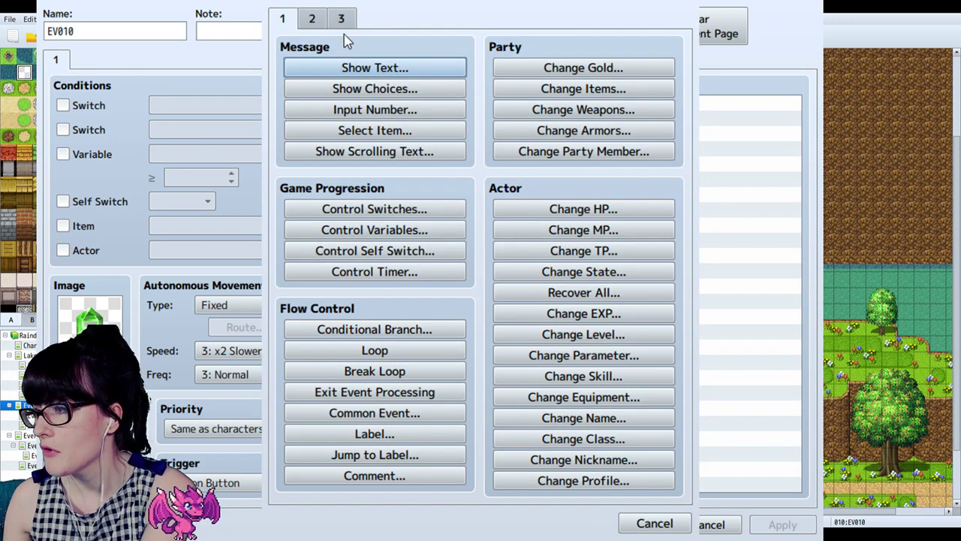
{"action": "left_click", "coordinate": [312, 22]}
{"action": "left_click", "coordinate": [502, 126]}
{"action": "double_click", "coordinate": [526, 139]}
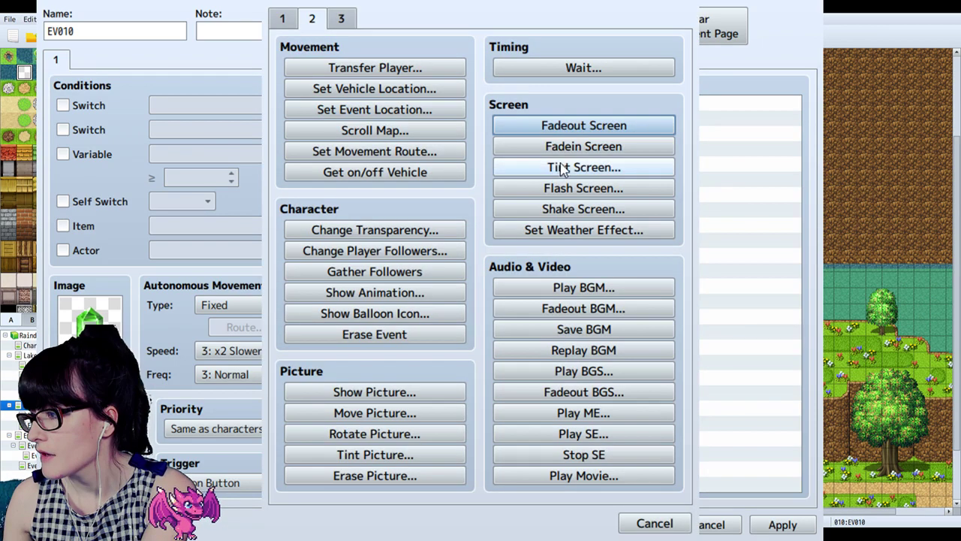
{"action": "left_click", "coordinate": [560, 150]}
{"action": "left_click", "coordinate": [408, 120]}
{"action": "left_click", "coordinate": [422, 133]}
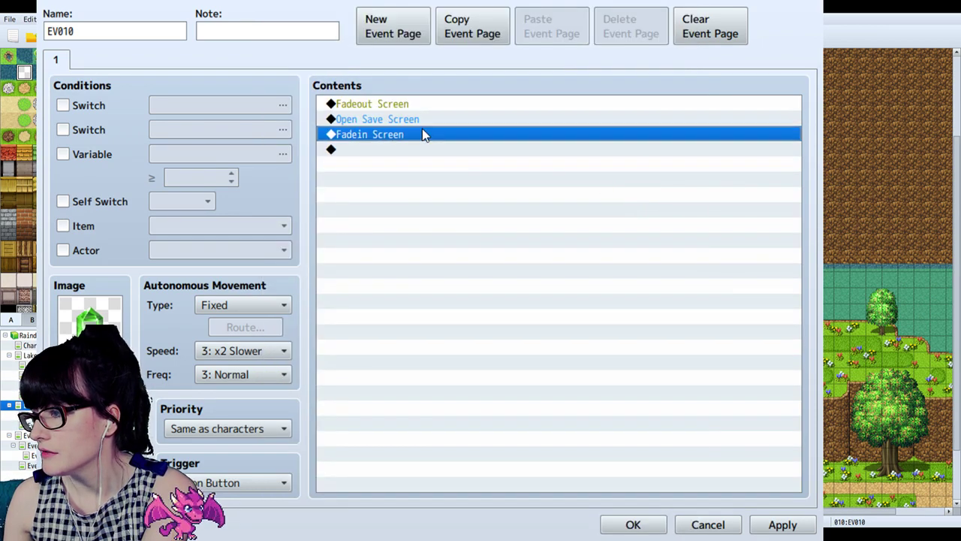
{"action": "left_click", "coordinate": [633, 525]}
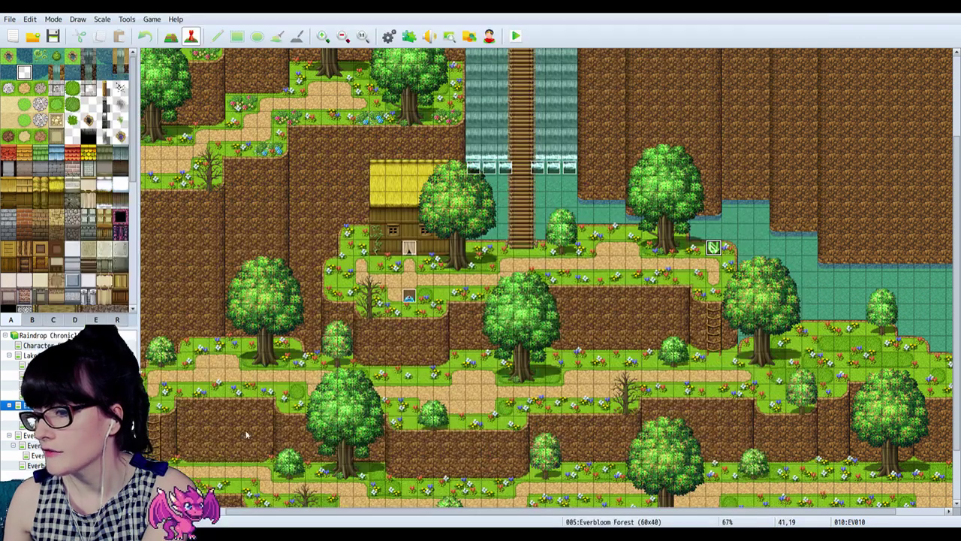
Step: Copy the 60-frame Wait command from the transfer event at the south end of Lakefall's long bridge
{"action": "left_click", "coordinate": [54, 365]}
{"action": "key", "text": "Up"}
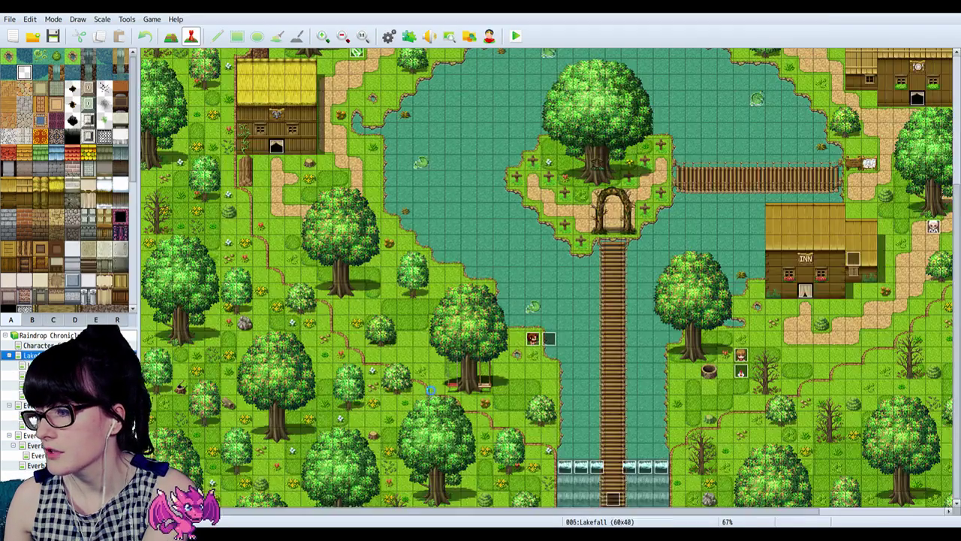
{"action": "double_click", "coordinate": [618, 496]}
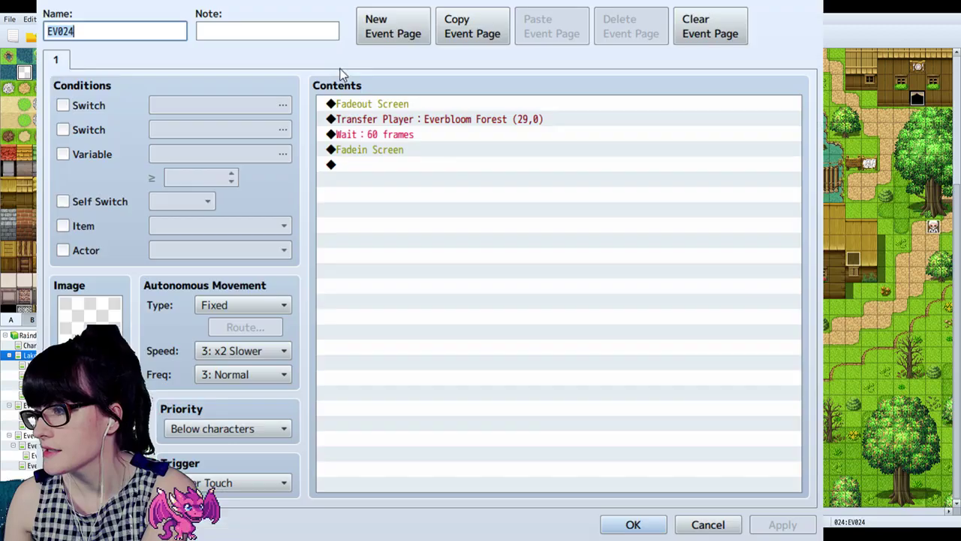
{"action": "left_click", "coordinate": [374, 134]}
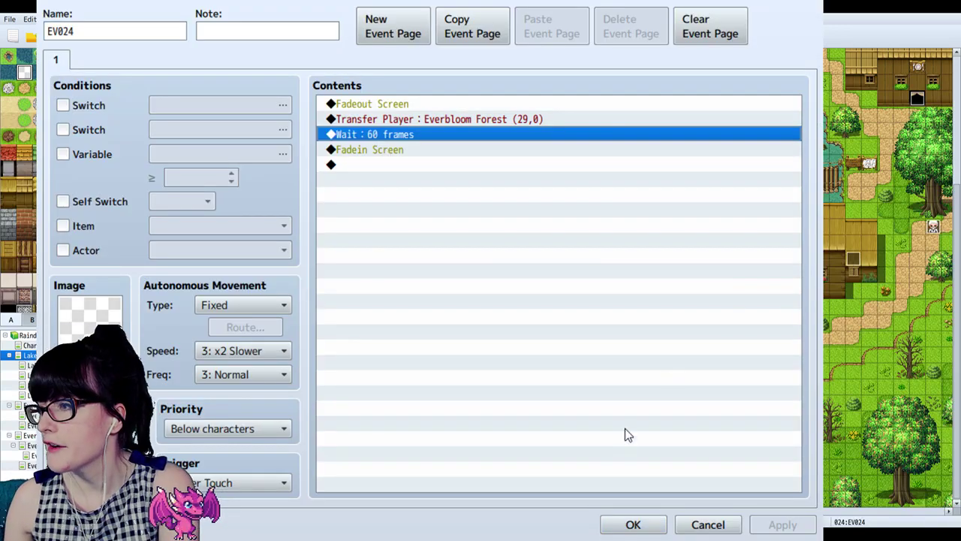
{"action": "left_click", "coordinate": [632, 525]}
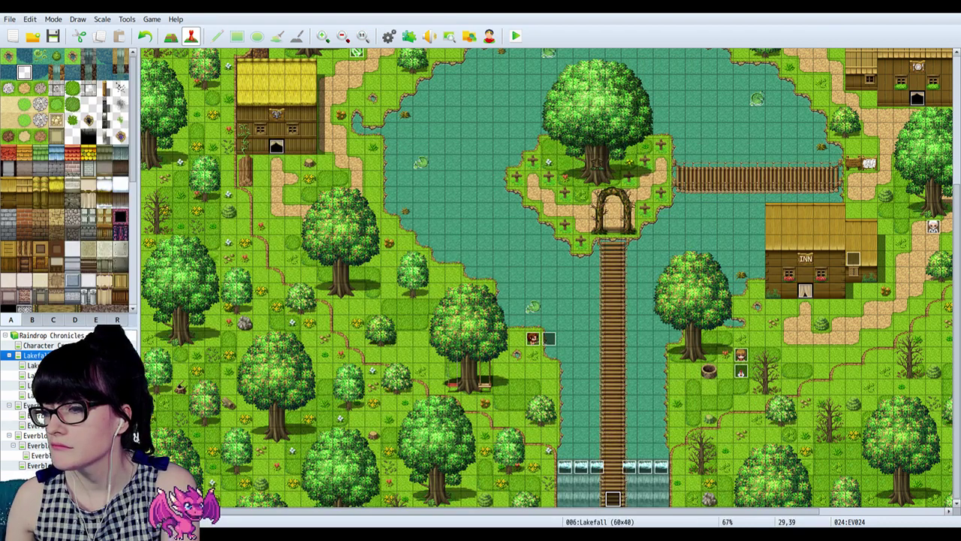
Step: Paste the 60-frame Wait before Fadein Screen in Everbloom Forest's save crystal event and accept the event
{"action": "left_click", "coordinate": [44, 406]}
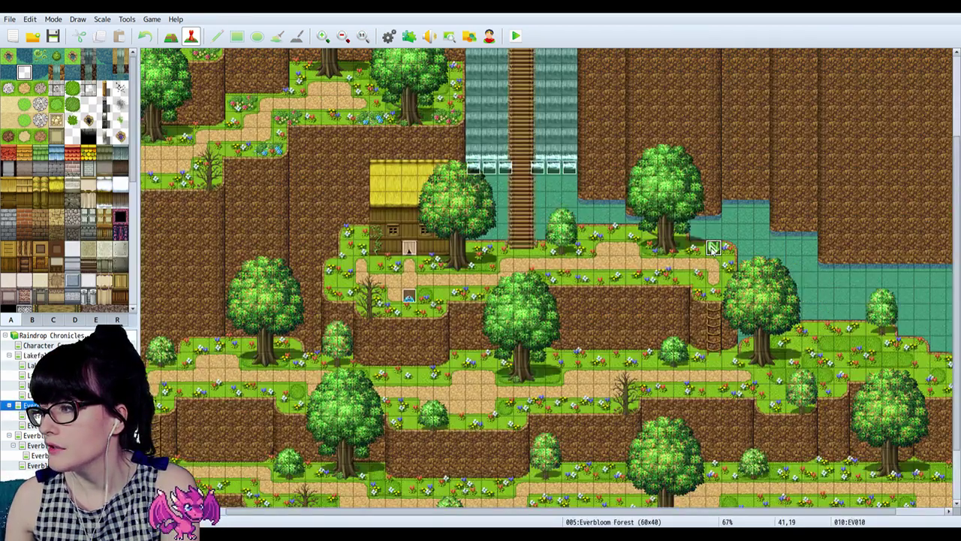
{"action": "double_click", "coordinate": [712, 250]}
{"action": "left_click", "coordinate": [428, 135]}
{"action": "key", "text": "ctrl+v"}
{"action": "left_click", "coordinate": [423, 117]}
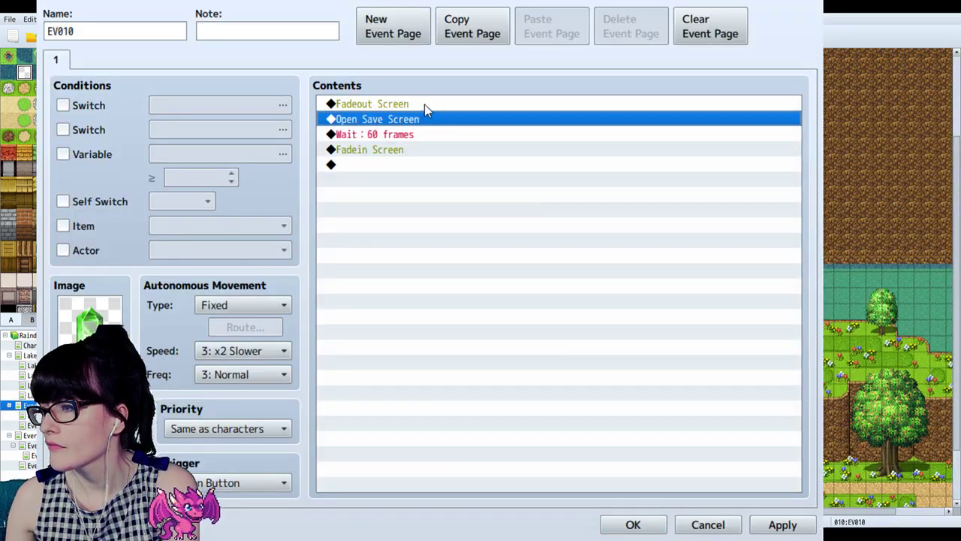
{"action": "left_click", "coordinate": [423, 106]}
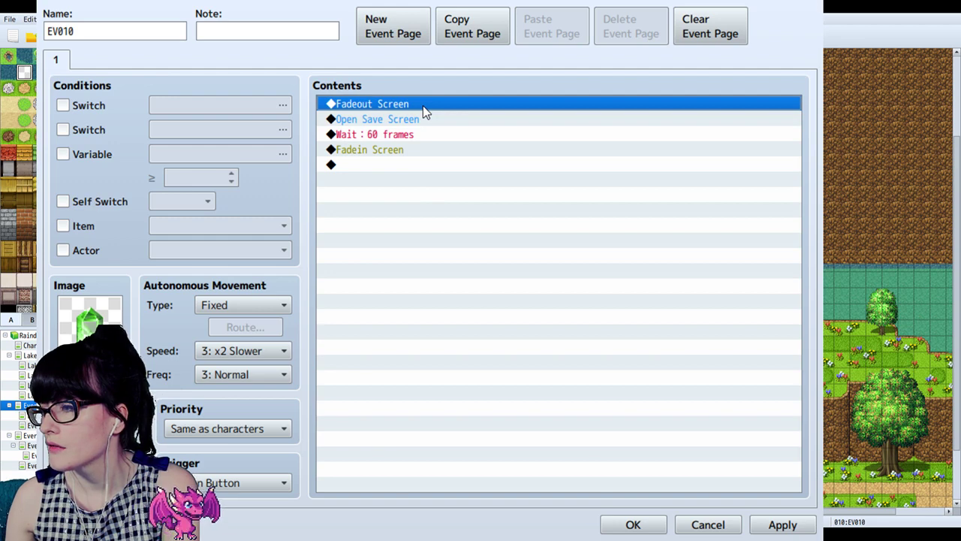
{"action": "left_click", "coordinate": [629, 525]}
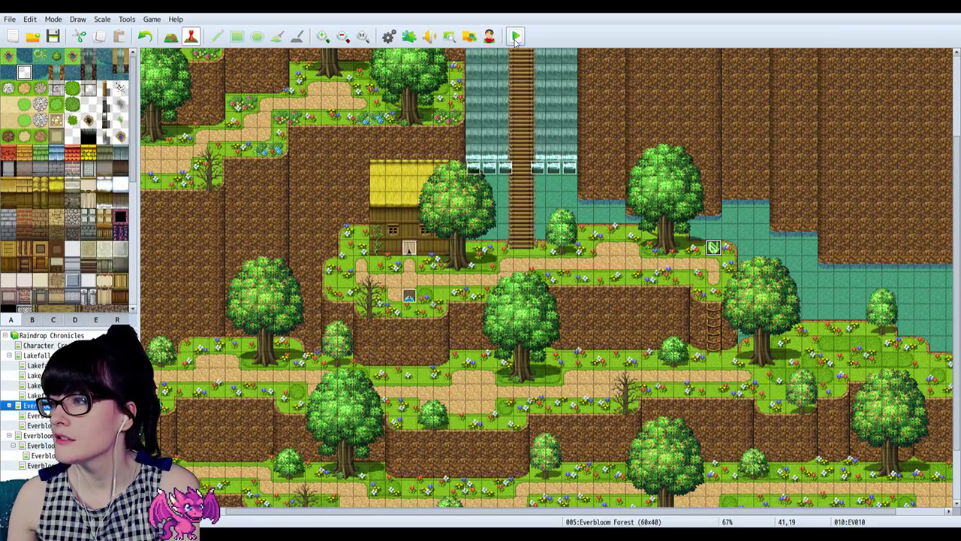
Step: Open the settings of the MOG_BattleHud plugin from the project's plugin list
{"action": "left_click", "coordinate": [515, 38]}
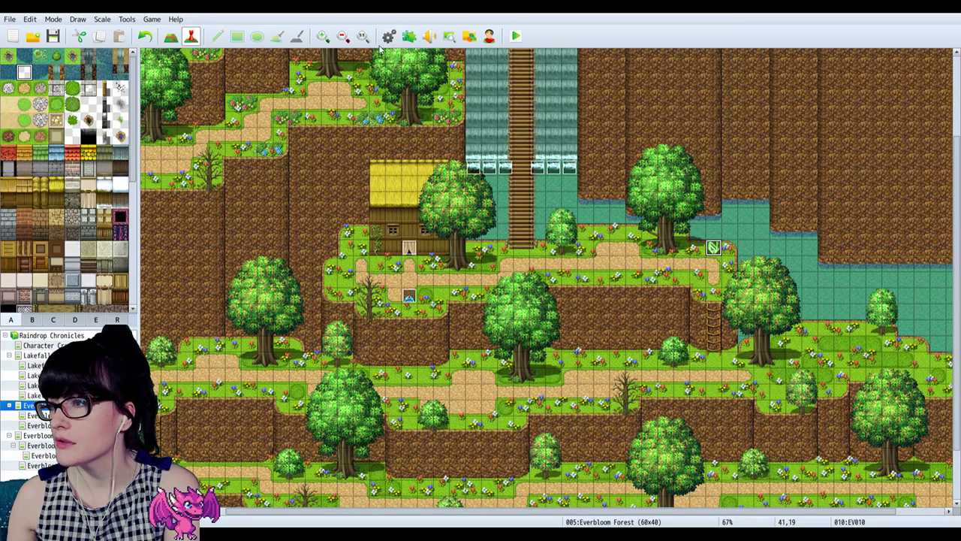
{"action": "left_click", "coordinate": [410, 37]}
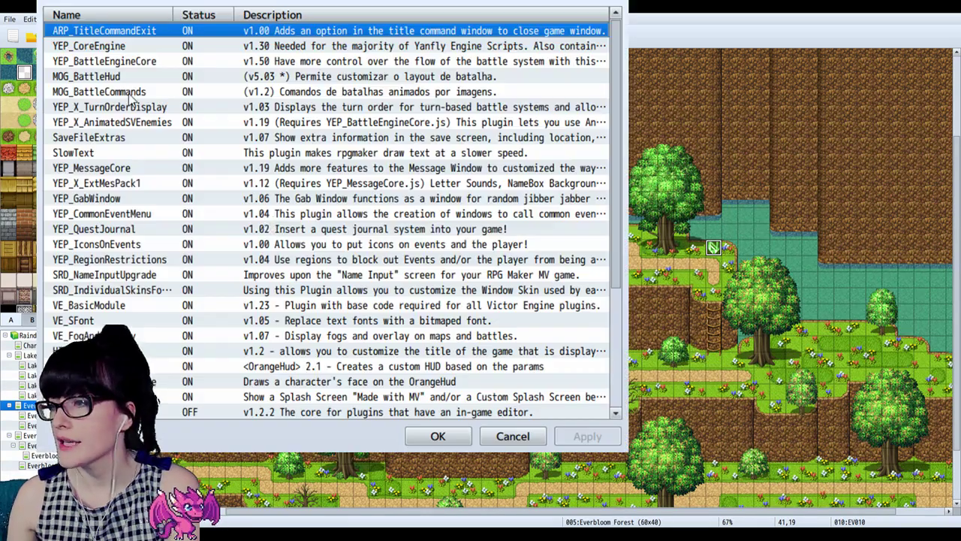
{"action": "left_click", "coordinate": [109, 91]}
{"action": "left_click", "coordinate": [113, 77]}
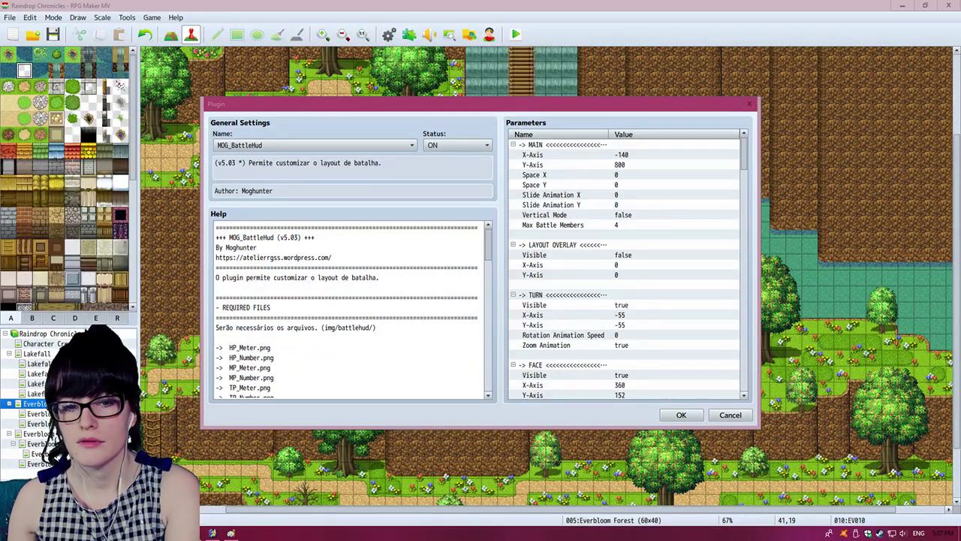
Step: Examine the Face, Name and HP position parameters of the MOG_BattleHud plugin
{"action": "scroll", "coordinate": [623, 267], "scroll_direction": "down", "scroll_amount": 1}
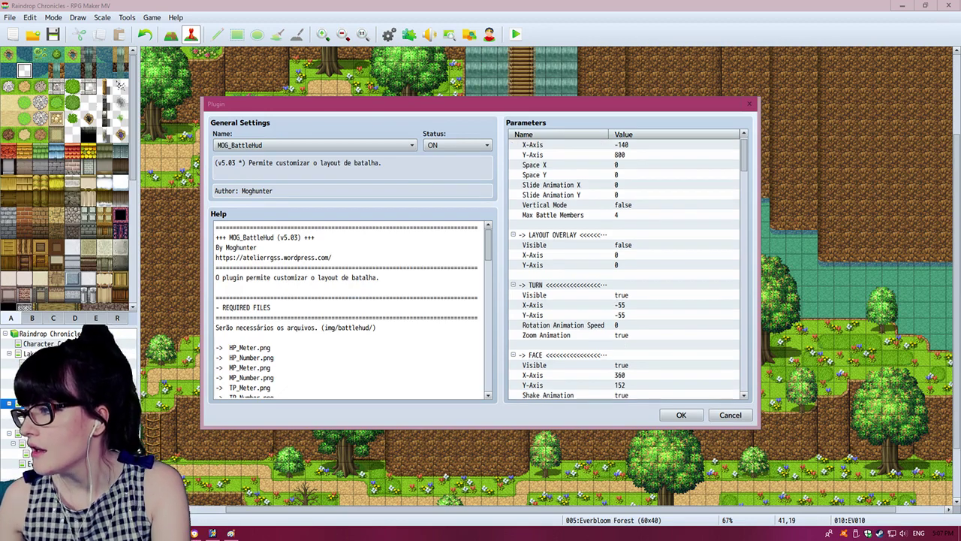
{"action": "scroll", "coordinate": [628, 268], "scroll_direction": "down", "scroll_amount": 5}
{"action": "scroll", "coordinate": [623, 267], "scroll_direction": "down", "scroll_amount": 2}
{"action": "left_click", "coordinate": [623, 265]}
{"action": "left_click", "coordinate": [624, 275]}
{"action": "left_click", "coordinate": [623, 265]}
{"action": "left_click", "coordinate": [623, 275]}
{"action": "left_click", "coordinate": [623, 265]}
{"action": "left_click", "coordinate": [623, 275]}
{"action": "scroll", "coordinate": [624, 275], "scroll_direction": "up", "scroll_amount": 3}
{"action": "scroll", "coordinate": [623, 274], "scroll_direction": "down", "scroll_amount": 10}
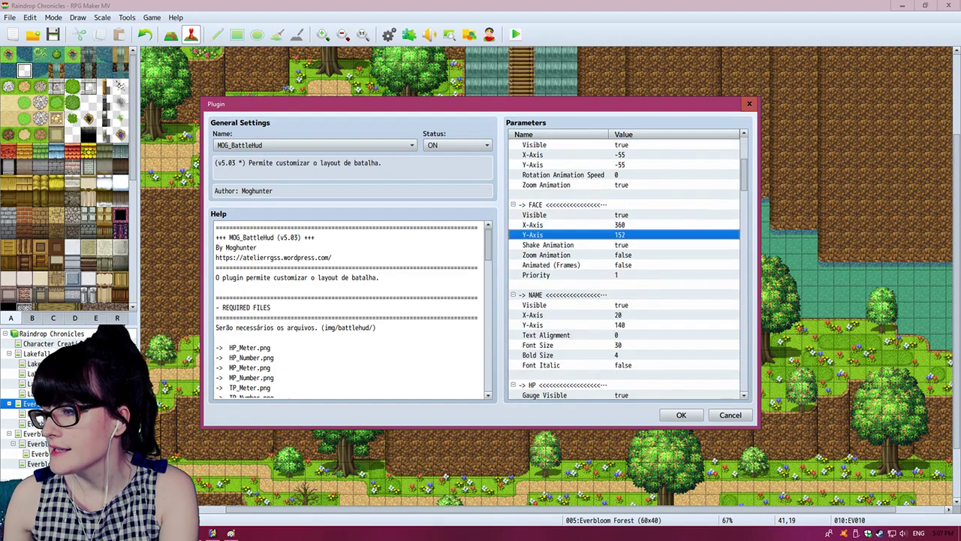
{"action": "scroll", "coordinate": [624, 275], "scroll_direction": "up", "scroll_amount": 2}
{"action": "scroll", "coordinate": [624, 275], "scroll_direction": "down", "scroll_amount": 1}
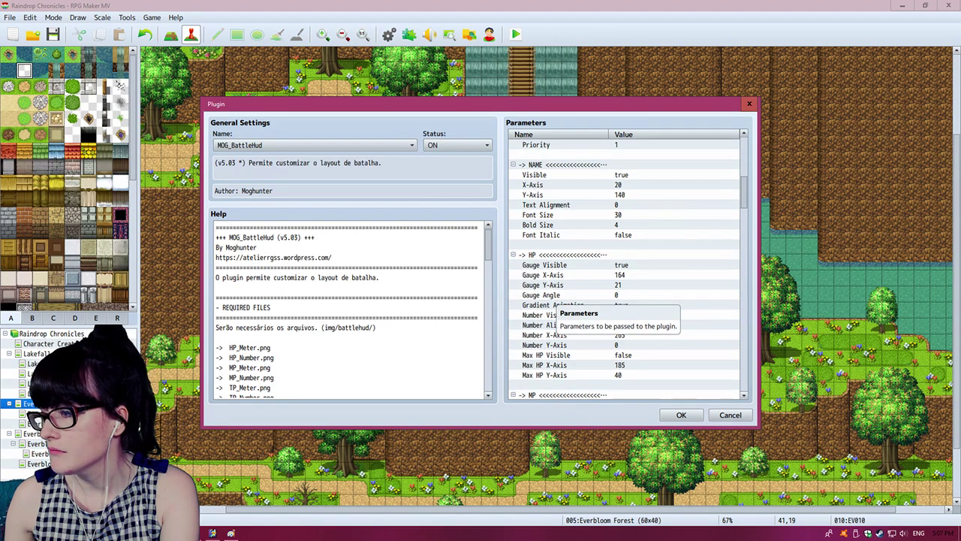
{"action": "left_click", "coordinate": [555, 294]}
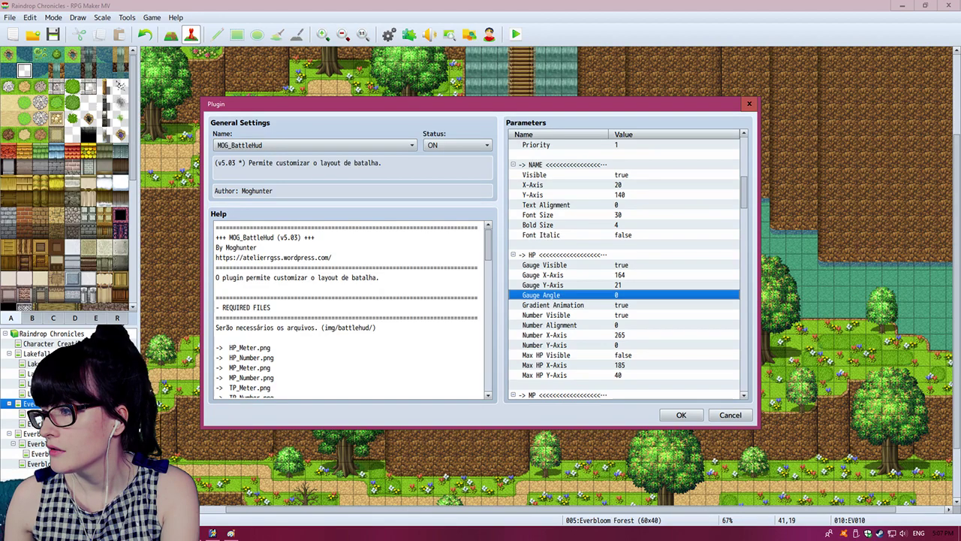
{"action": "left_click", "coordinate": [619, 185]}
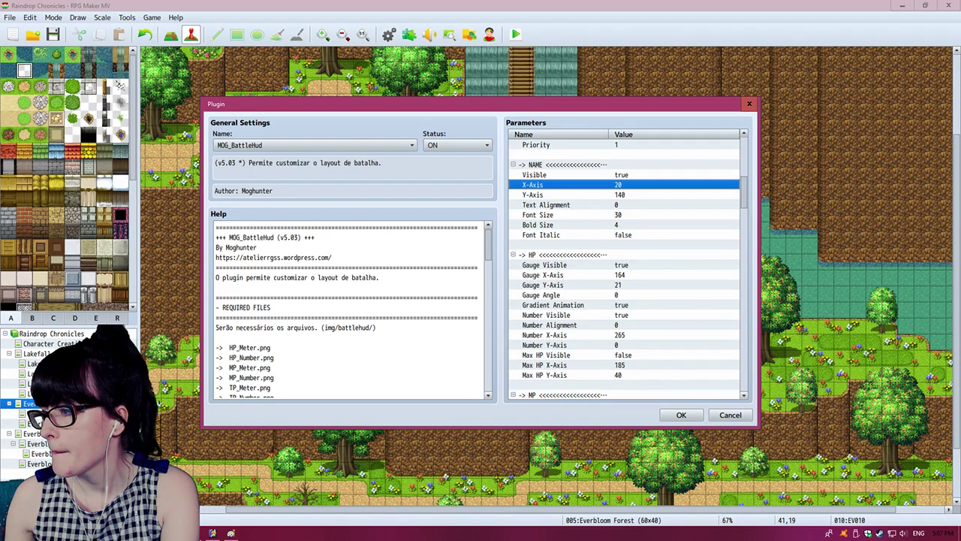
Step: Set the HP section's Gauge X-Axis to 20 and Gauge Y-Axis to 160, and accept the plugin settings
{"action": "double_click", "coordinate": [619, 275]}
{"action": "type", "text": "20"}
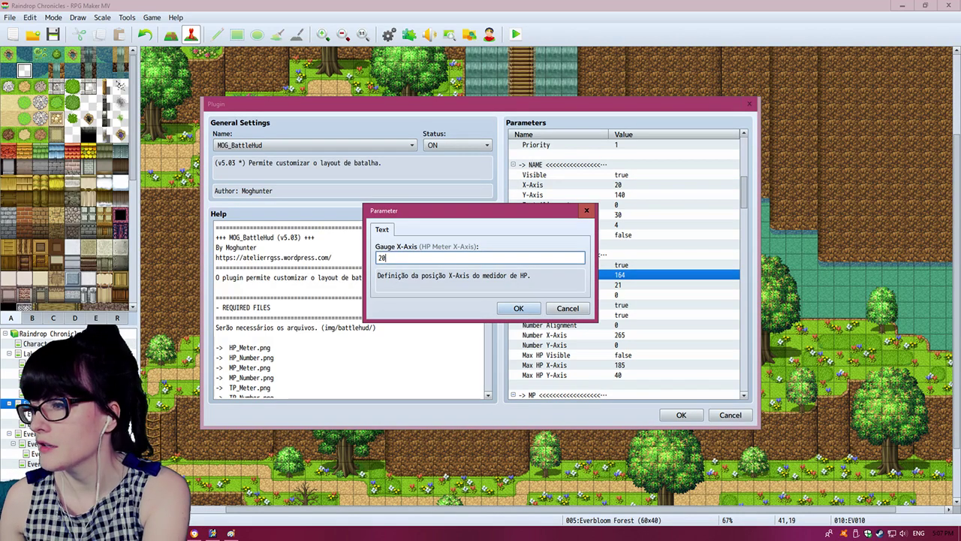
{"action": "key", "text": "Return"}
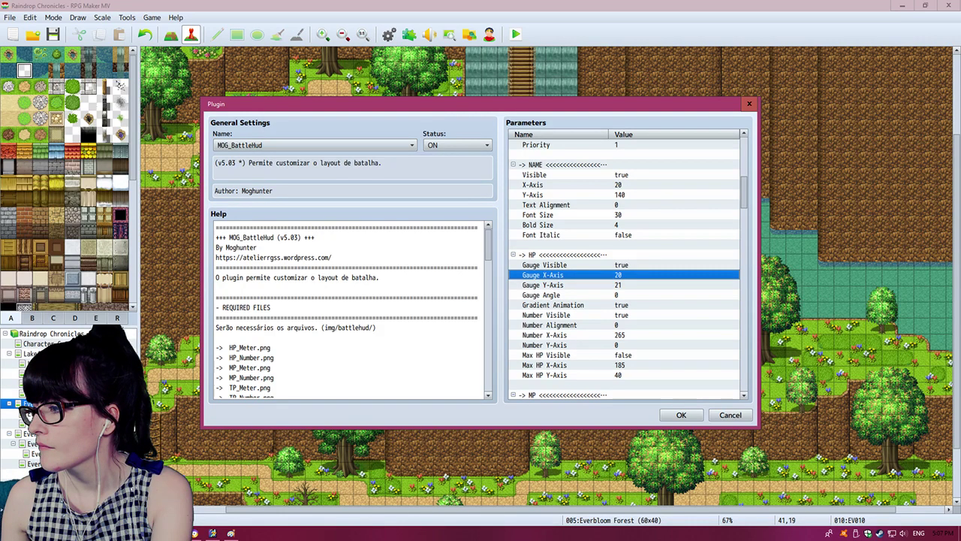
{"action": "key", "text": "Down"}
{"action": "key", "text": "Return"}
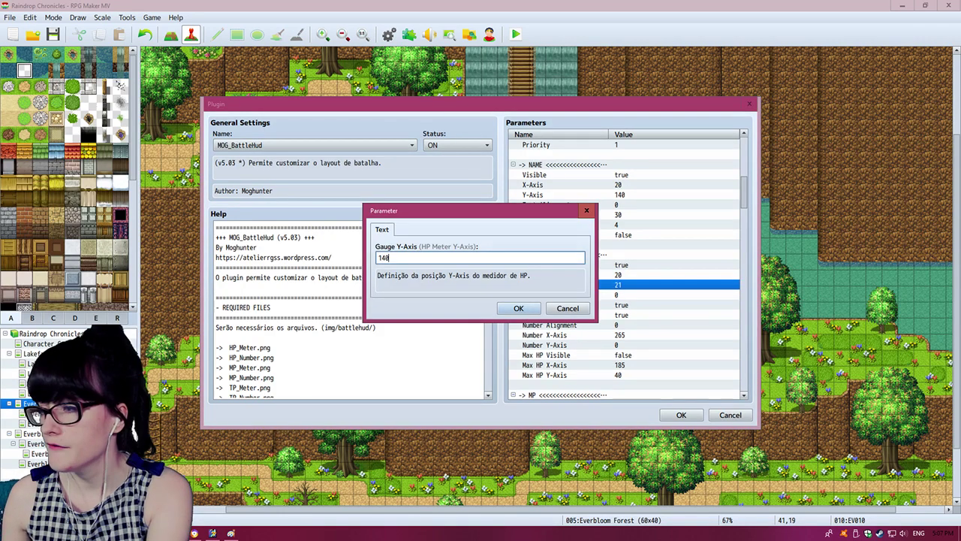
{"action": "key", "text": "Left"}
{"action": "key", "text": "Left"}
{"action": "key", "text": "Left"}
{"action": "key", "text": "Right"}
{"action": "key", "text": "Right"}
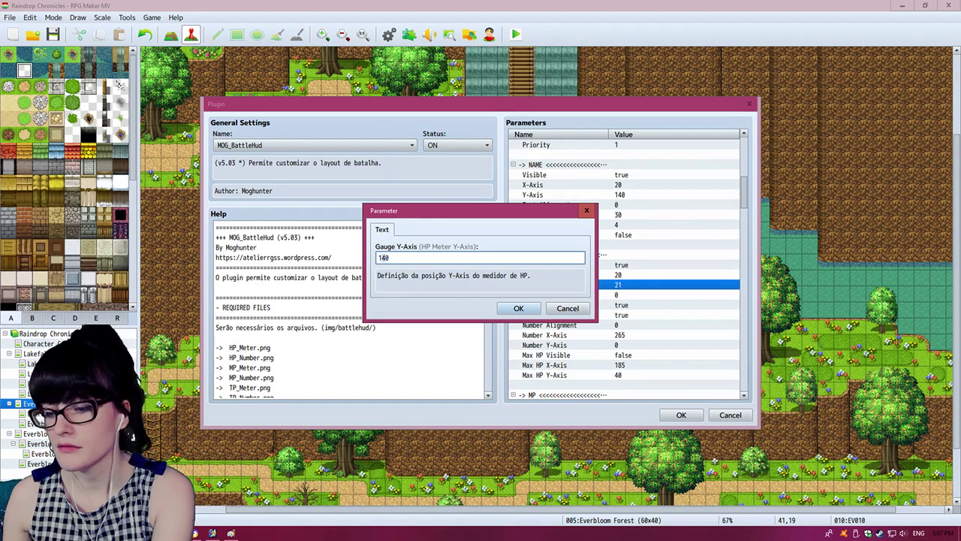
{"action": "key", "text": "Return"}
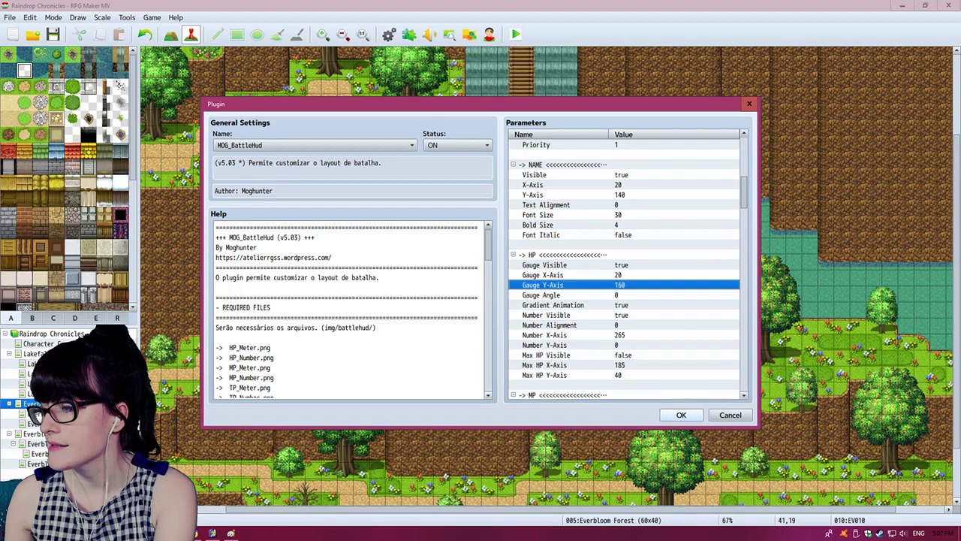
{"action": "left_click", "coordinate": [680, 415]}
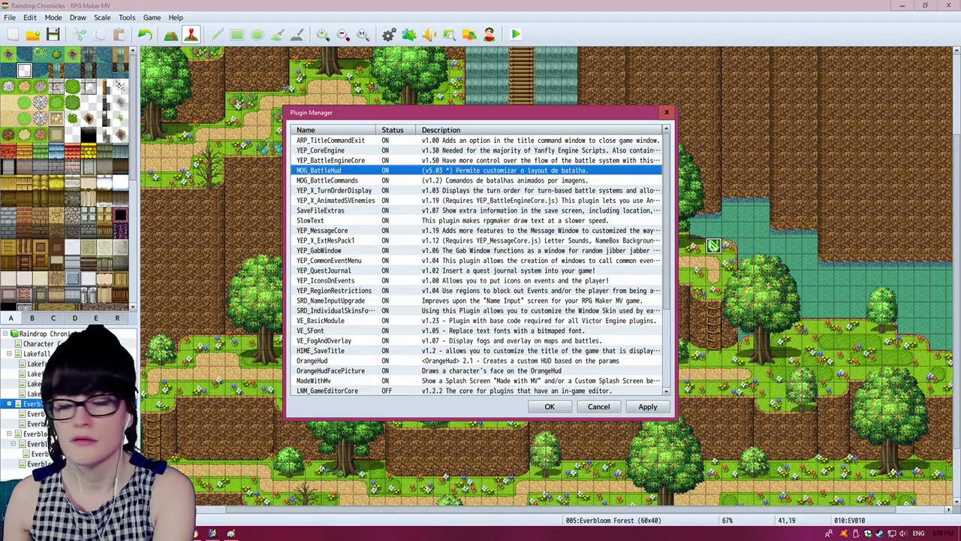
Step: Accept the plugin list and start a playtest with the game changes saved
{"action": "left_click", "coordinate": [550, 406]}
{"action": "left_click", "coordinate": [515, 34]}
{"action": "left_click", "coordinate": [439, 283]}
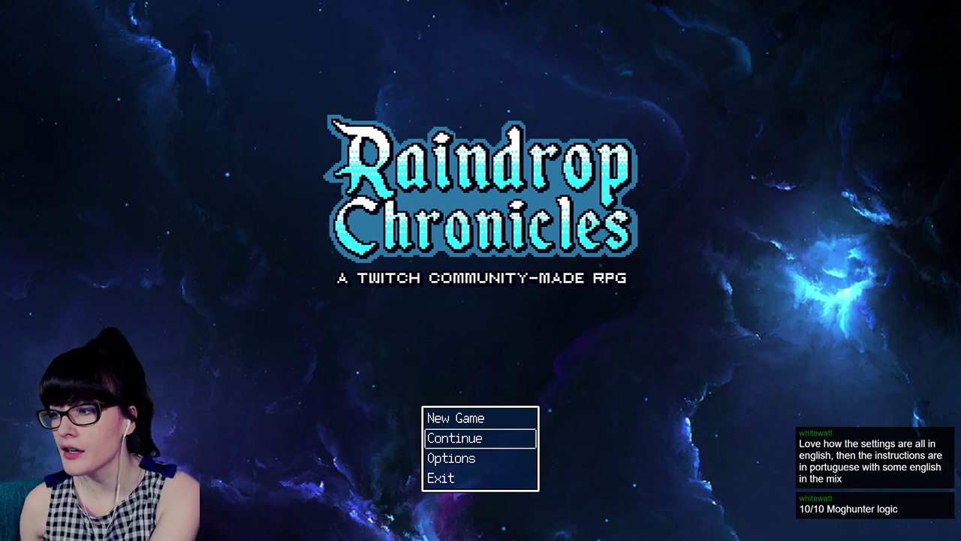
Step: Load the File 3 save in Everbloom Forest and test the save crystal's save screen
{"action": "key", "text": "Return"}
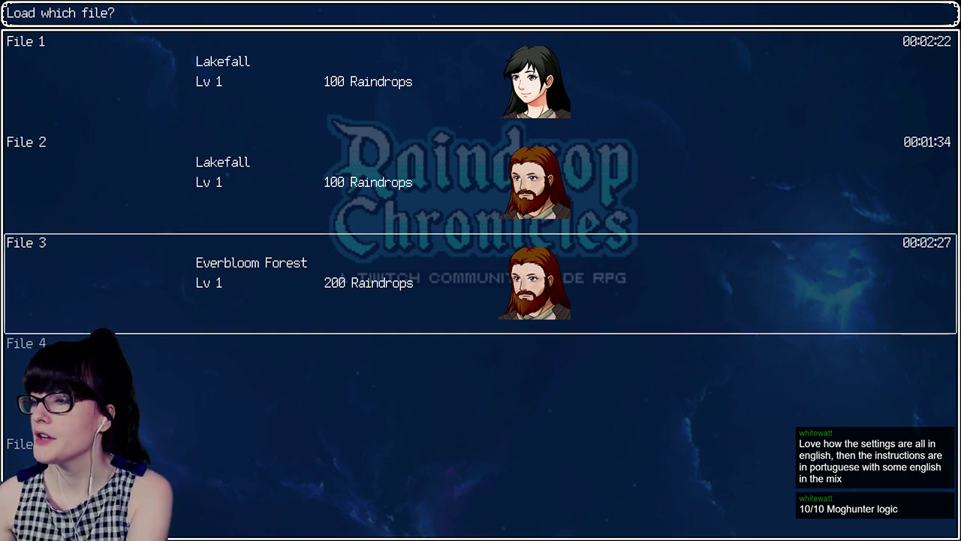
{"action": "key", "text": "Return"}
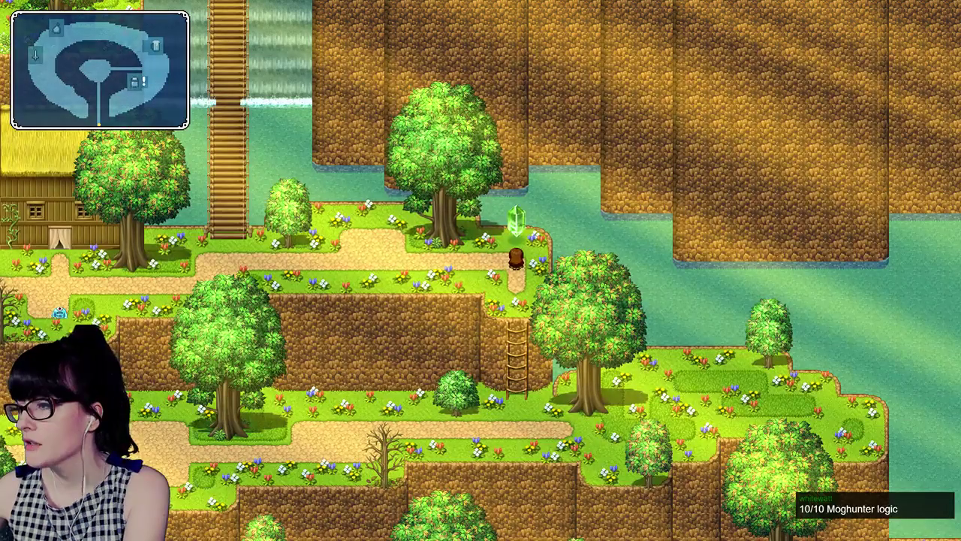
{"action": "key", "text": "Return"}
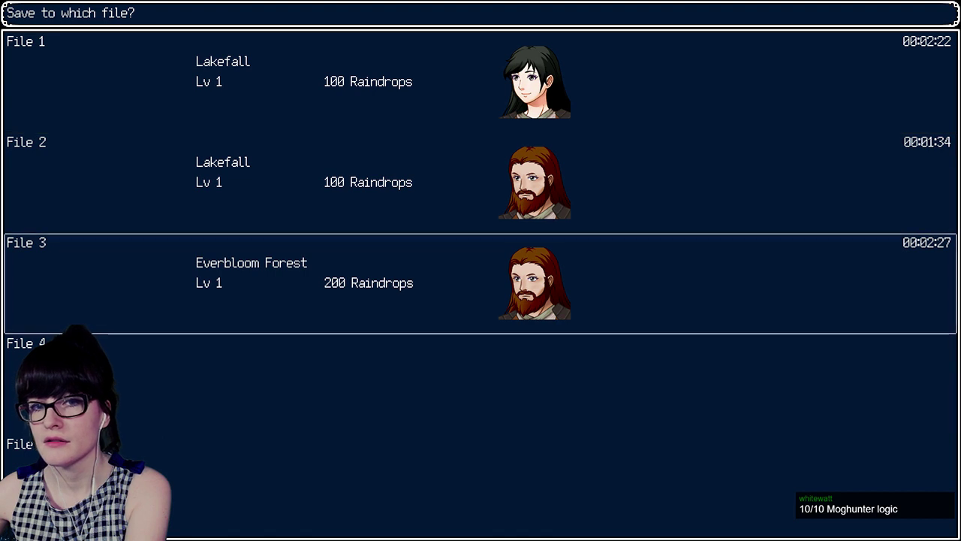
{"action": "key", "text": "Return"}
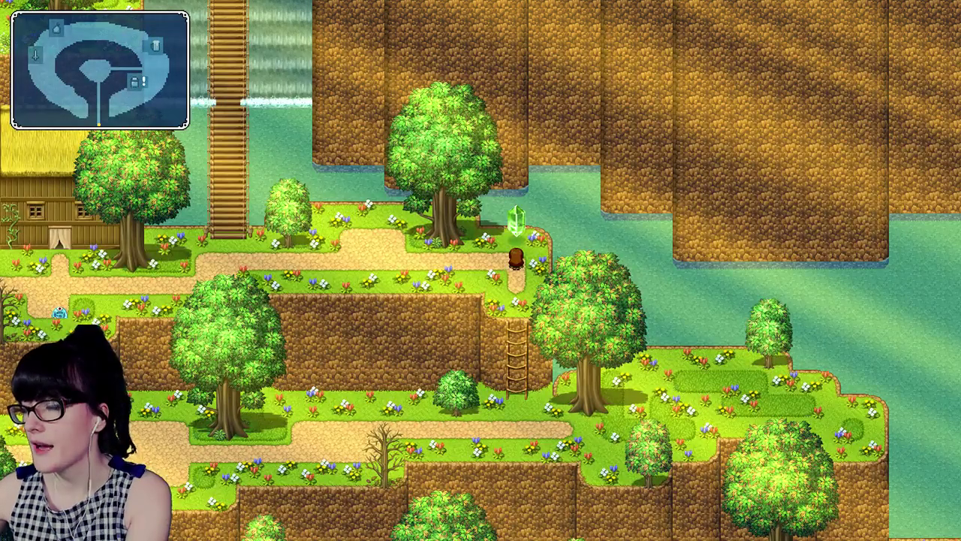
Step: Walk west to the creature below the hut to start a battle, check the HP gauge's placement, and end the playtest
{"action": "key", "text": "Left"}
{"action": "key", "text": "Left"}
{"action": "key", "text": "Left"}
{"action": "key", "text": "Left"}
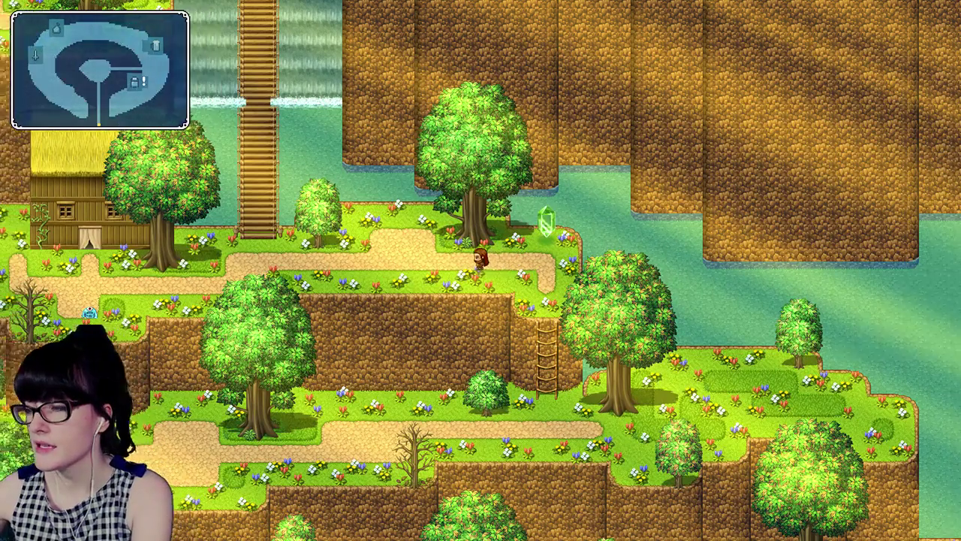
{"action": "key", "text": "Left"}
{"action": "key", "text": "Left"}
{"action": "key", "text": "Left"}
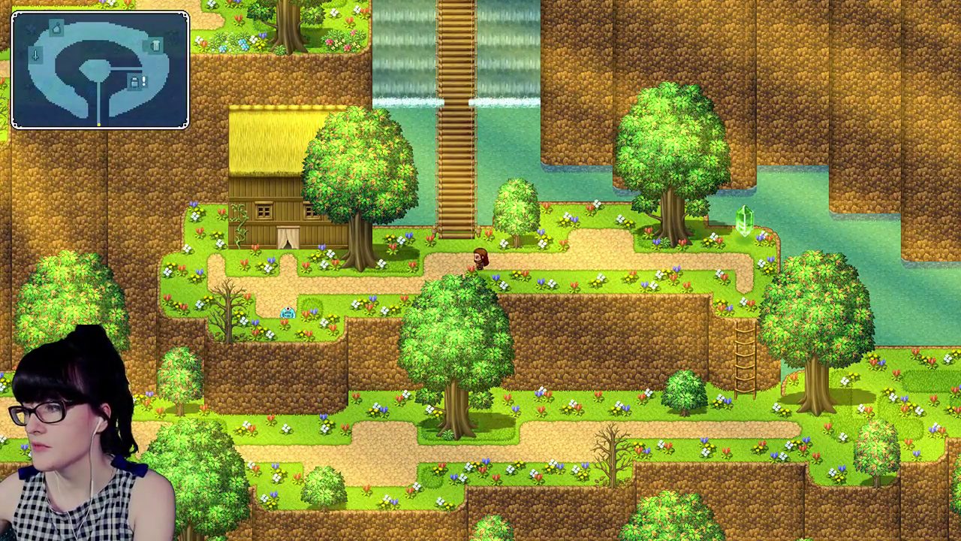
{"action": "key", "text": "Left"}
{"action": "key", "text": "Left"}
{"action": "key", "text": "Left"}
{"action": "key", "text": "Left"}
{"action": "key", "text": "Left"}
{"action": "key", "text": "Left"}
{"action": "key", "text": "Down"}
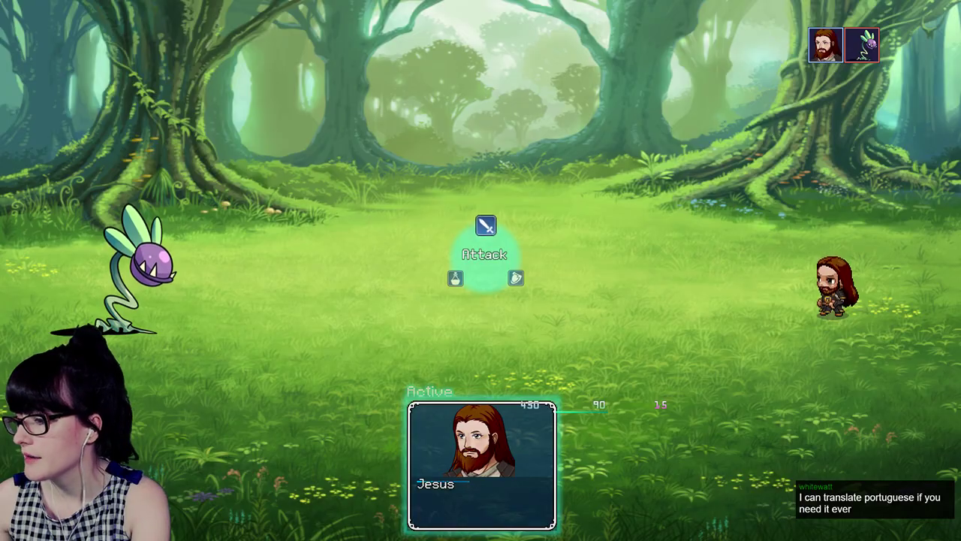
{"action": "key", "text": "F4"}
{"action": "left_click", "coordinate": [677, 104]}
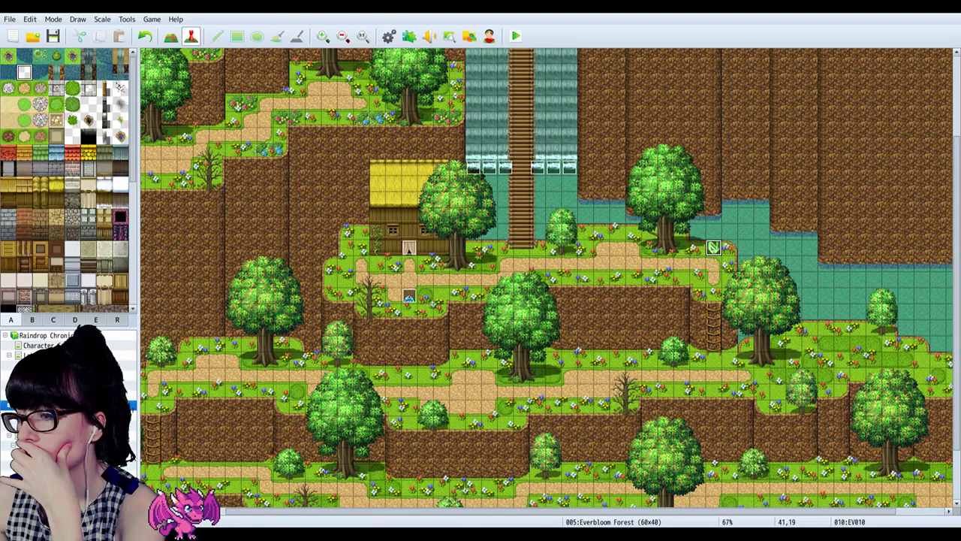
Step: Reopen the settings of the MOG_BattleHud plugin from the project's plugin list
{"action": "left_click", "coordinate": [410, 36]}
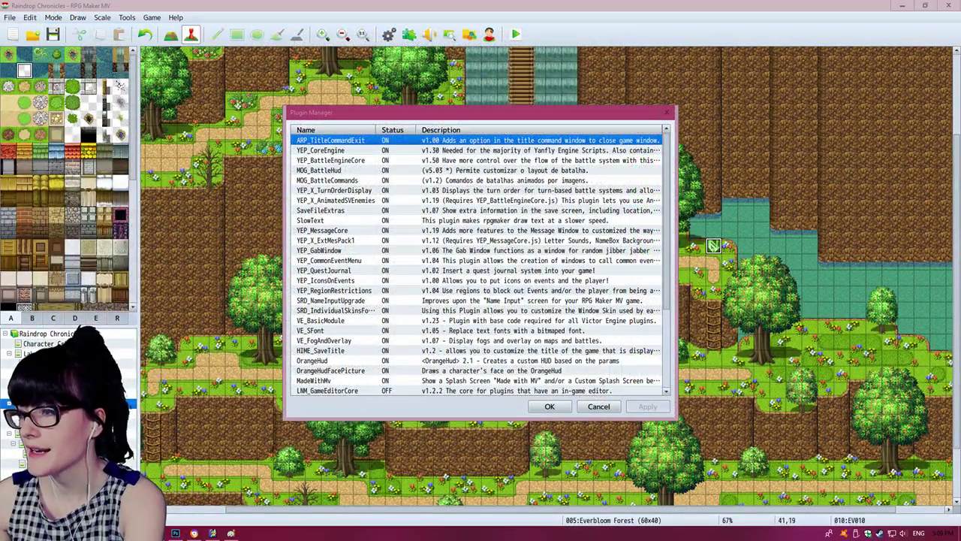
{"action": "left_click", "coordinate": [331, 161]}
{"action": "left_click", "coordinate": [327, 180]}
{"action": "double_click", "coordinate": [319, 171]}
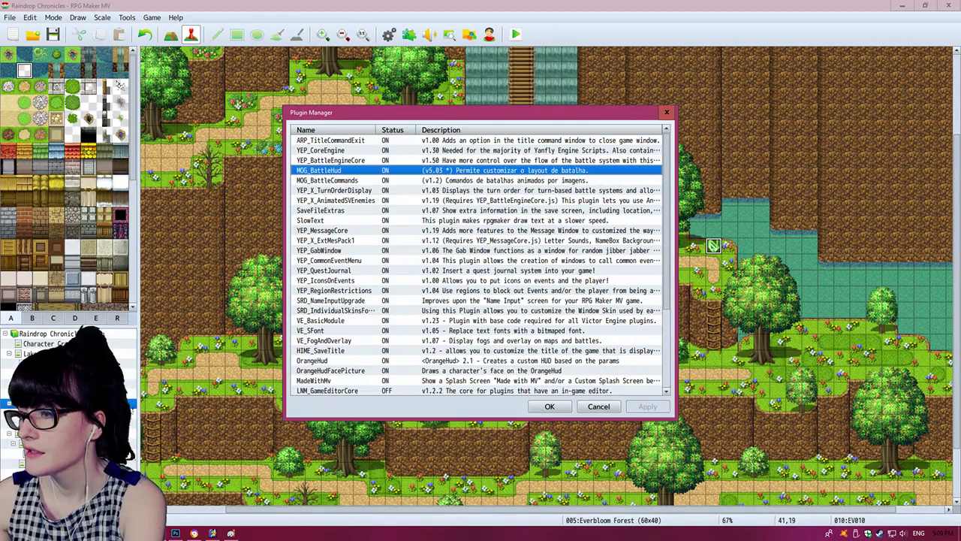
Step: Set the HP section's Gauge Y-Axis to 200
{"action": "scroll", "coordinate": [624, 265], "scroll_direction": "down", "scroll_amount": 2}
{"action": "scroll", "coordinate": [624, 265], "scroll_direction": "down", "scroll_amount": 3}
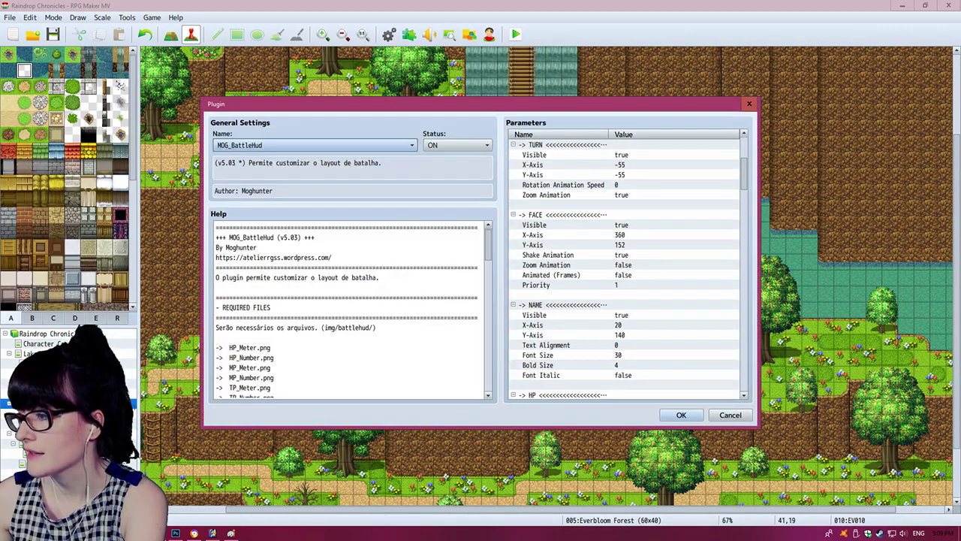
{"action": "left_click", "coordinate": [571, 234]}
{"action": "scroll", "coordinate": [624, 264], "scroll_direction": "down", "scroll_amount": 2}
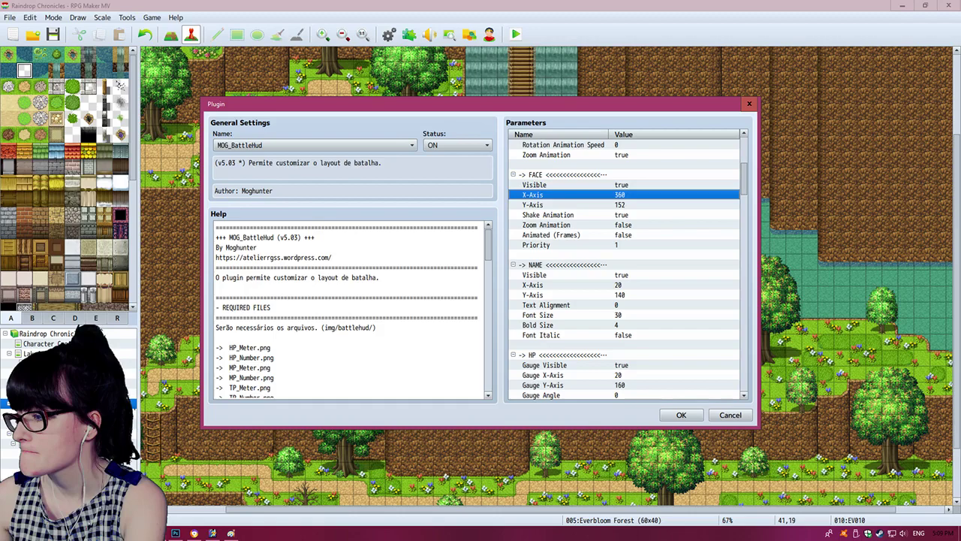
{"action": "left_click", "coordinate": [571, 295]}
{"action": "scroll", "coordinate": [624, 264], "scroll_direction": "down", "scroll_amount": 3}
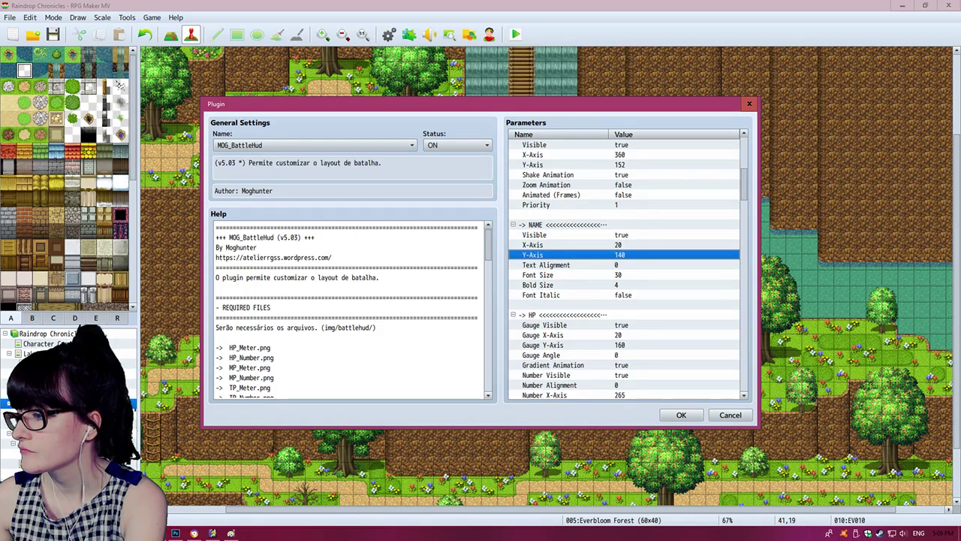
{"action": "scroll", "coordinate": [624, 264], "scroll_direction": "down", "scroll_amount": 1}
{"action": "double_click", "coordinate": [571, 294]}
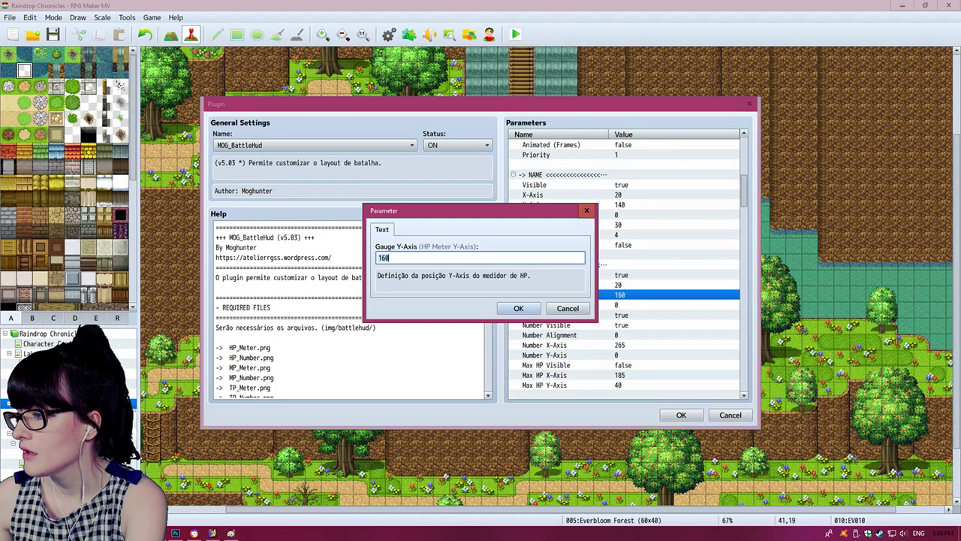
{"action": "type", "text": "200"}
{"action": "key", "text": "Return"}
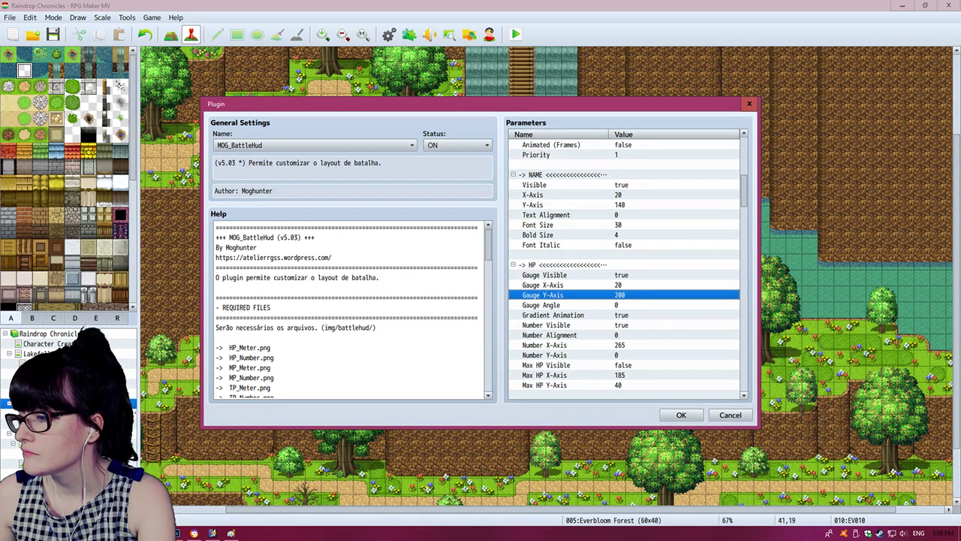
Step: Set the HP section's Number X-Axis to 80 and Number Y-Axis to 200
{"action": "scroll", "coordinate": [624, 266], "scroll_direction": "down", "scroll_amount": 2}
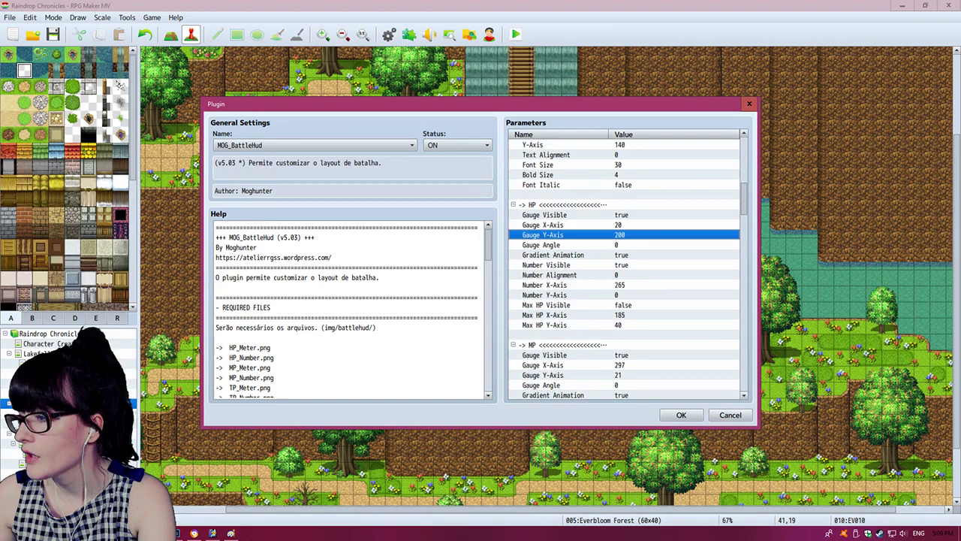
{"action": "double_click", "coordinate": [624, 285]}
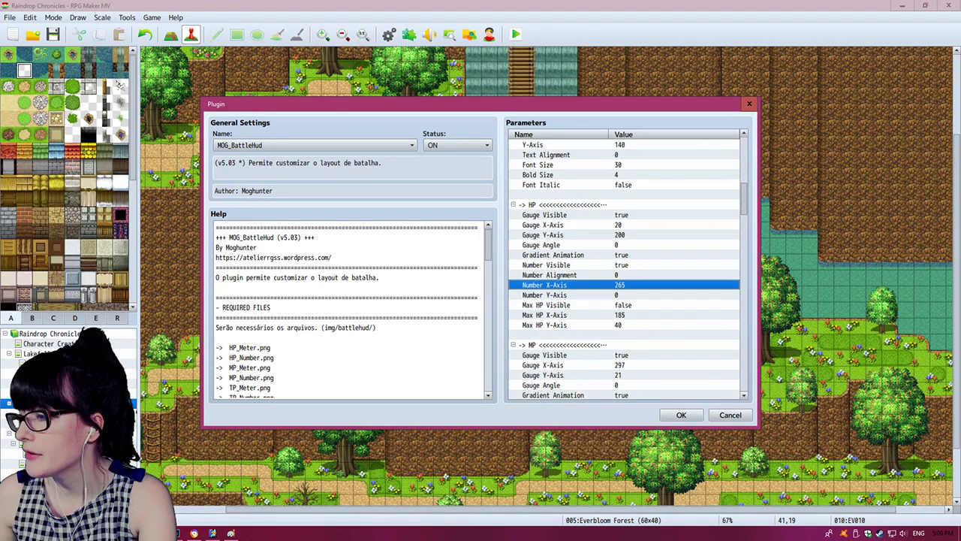
{"action": "type", "text": "20"}
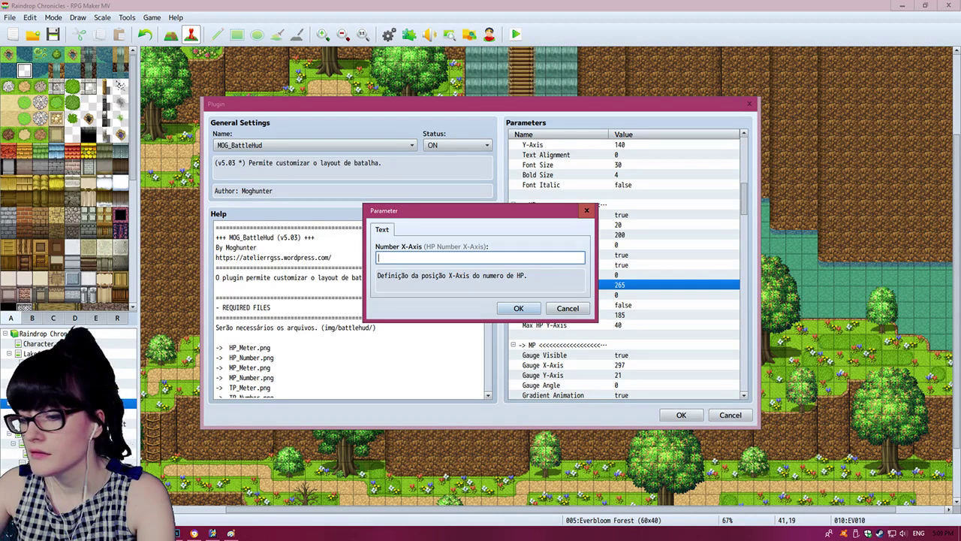
{"action": "key", "text": "Escape"}
{"action": "double_click", "coordinate": [586, 295]}
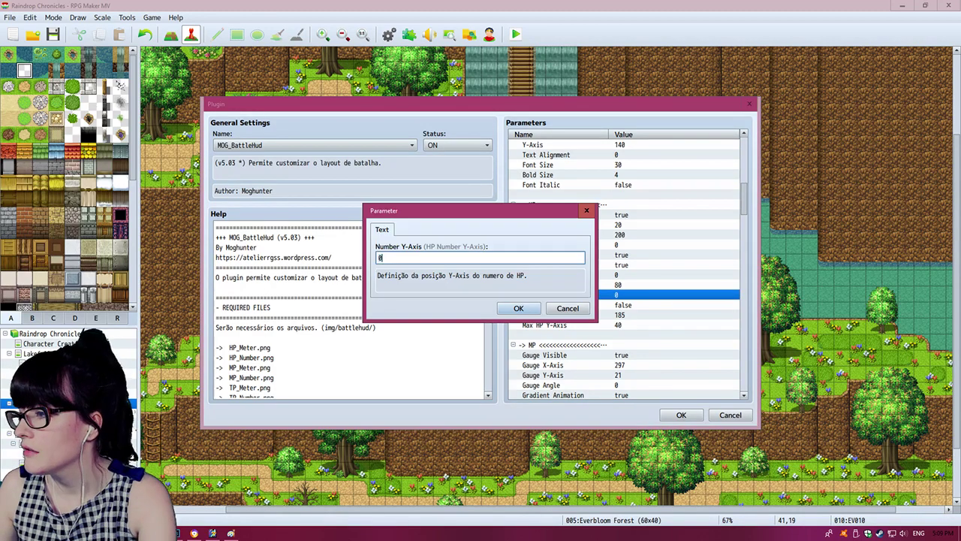
{"action": "type", "text": "200"}
{"action": "key", "text": "Return"}
{"action": "left_click", "coordinate": [585, 285]}
{"action": "left_click", "coordinate": [585, 295]}
{"action": "left_click", "coordinate": [586, 284]}
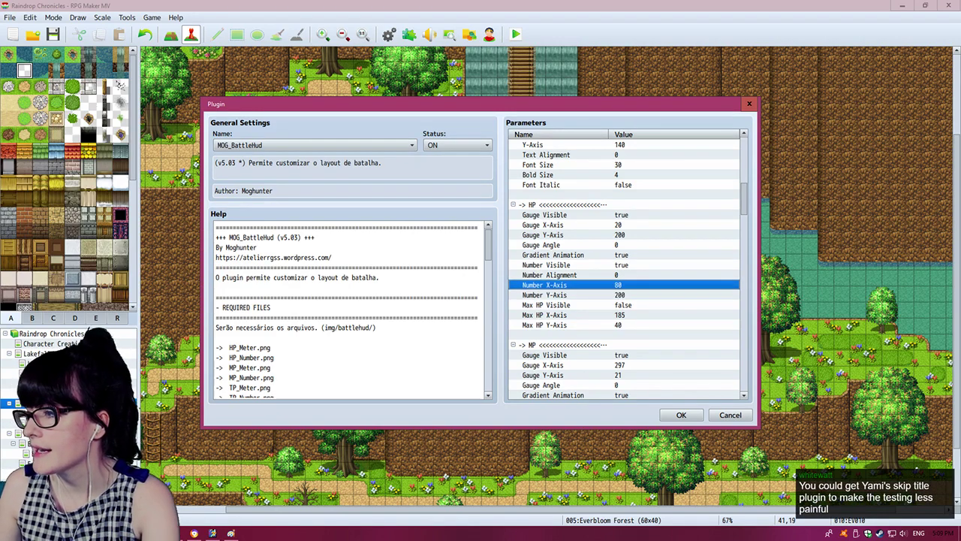
{"action": "left_click", "coordinate": [586, 295]}
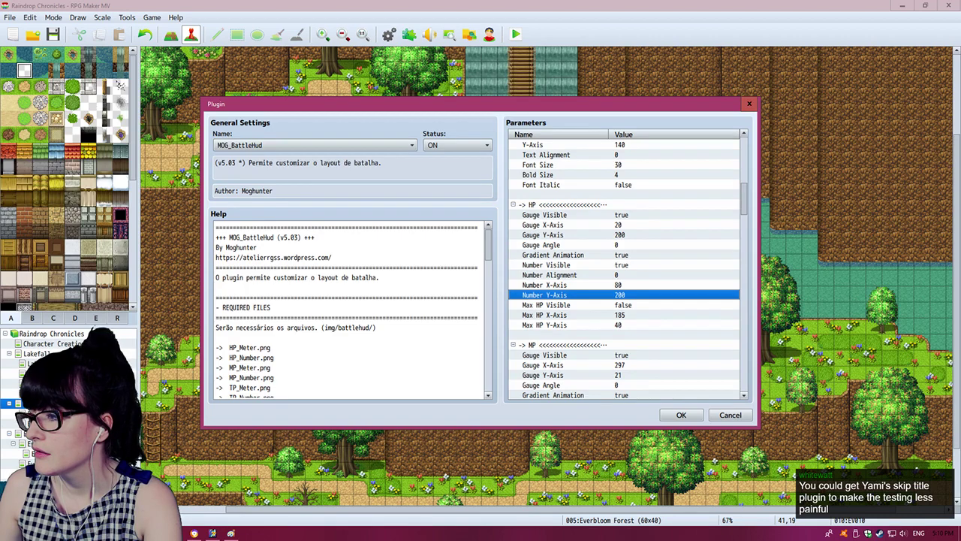
Step: Save the MOG_BattleHud changes with the game and continue the saved game in a playtest
{"action": "left_click", "coordinate": [681, 415]}
{"action": "left_click", "coordinate": [610, 345]}
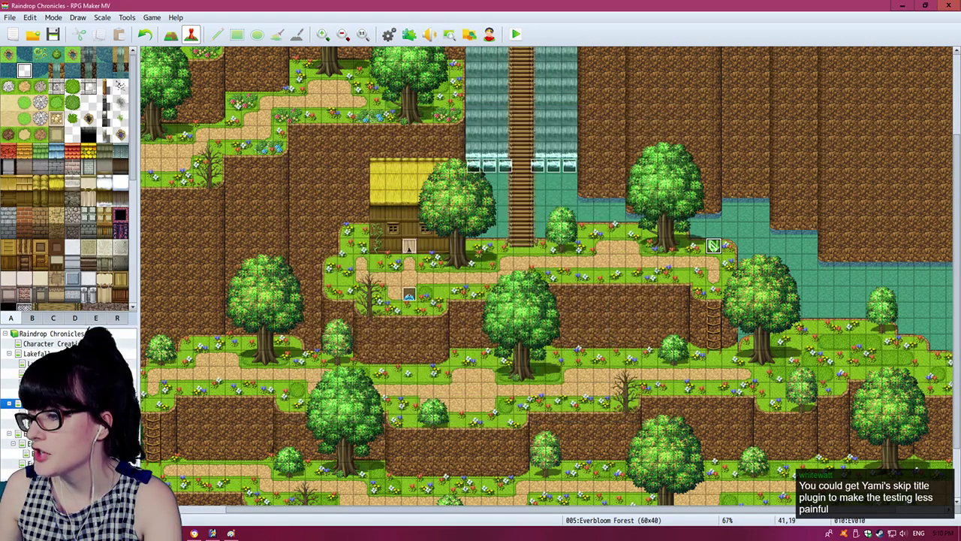
{"action": "left_click", "coordinate": [516, 35]}
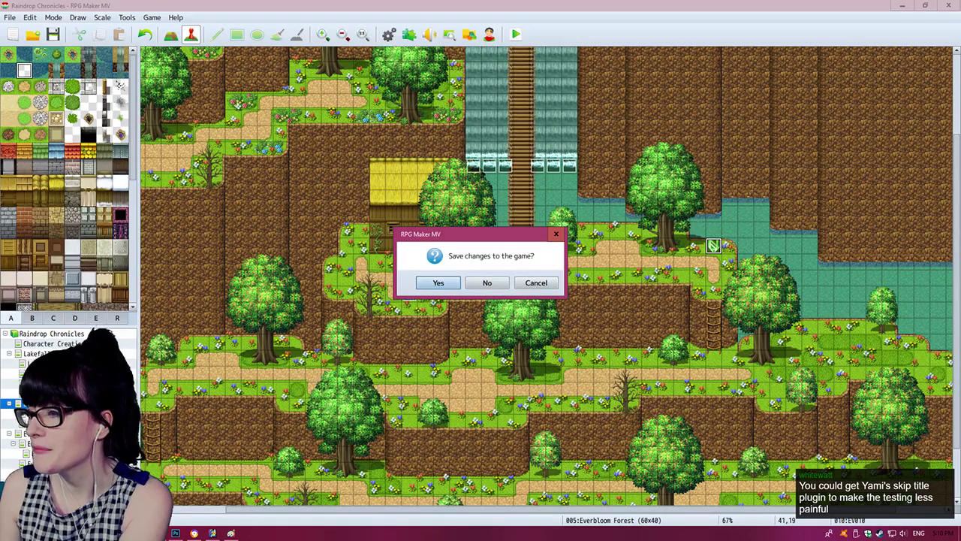
{"action": "left_click", "coordinate": [438, 282]}
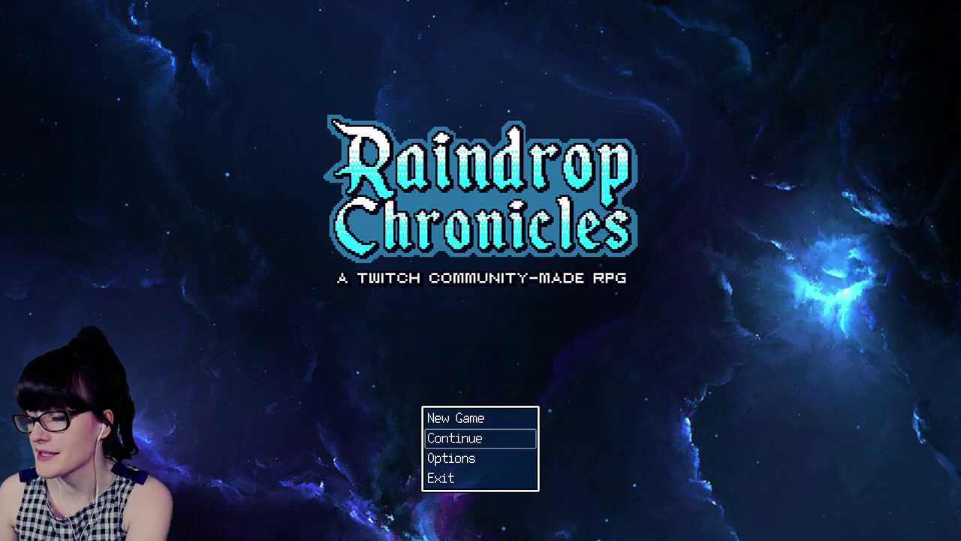
{"action": "key", "text": "Return"}
{"action": "key", "text": "Return"}
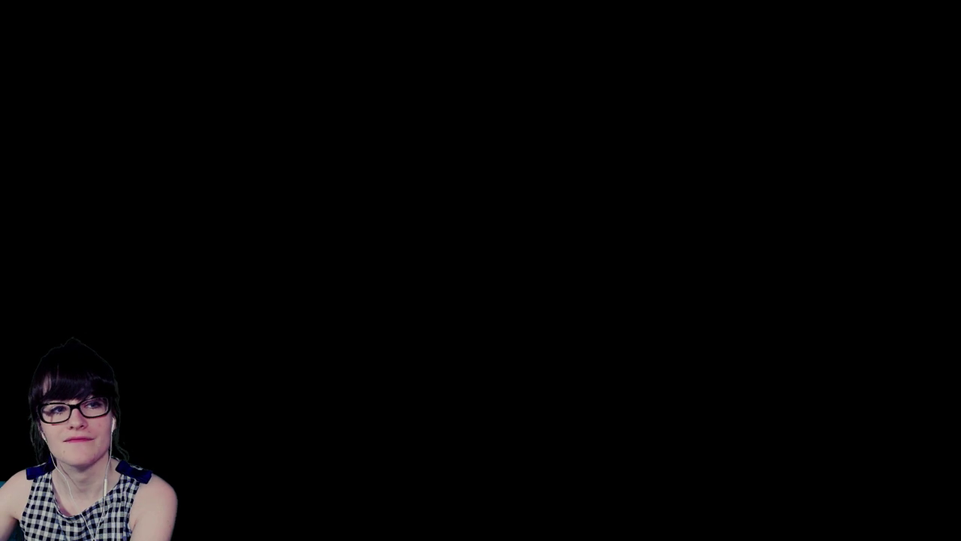
Step: Walk west to the creature below the hut, check the HP number's placement in battle, and end the playtest
{"action": "key", "text": "Left"}
{"action": "key", "text": "Left"}
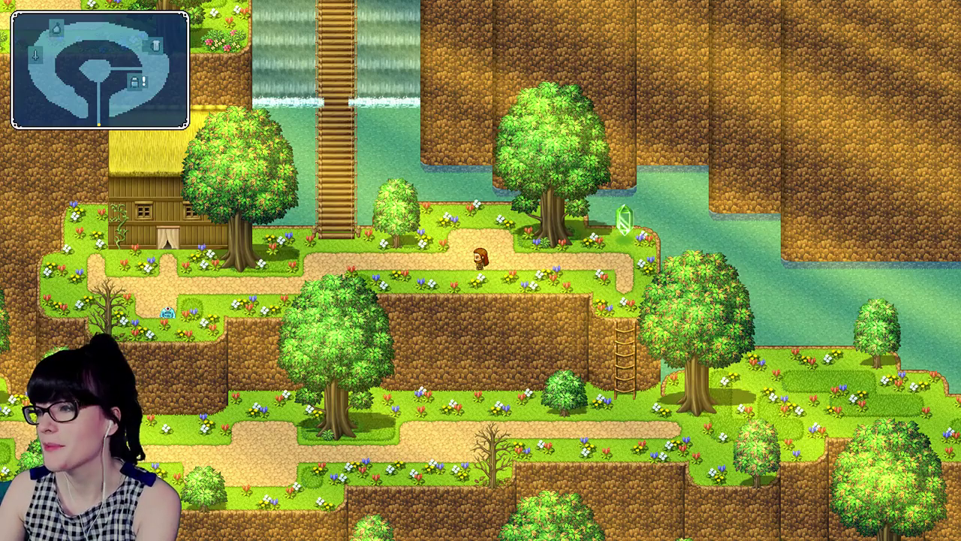
{"action": "key", "text": "Left"}
{"action": "key", "text": "Left"}
{"action": "key", "text": "Left"}
{"action": "key", "text": "Left"}
{"action": "key", "text": "Left"}
{"action": "key", "text": "Left"}
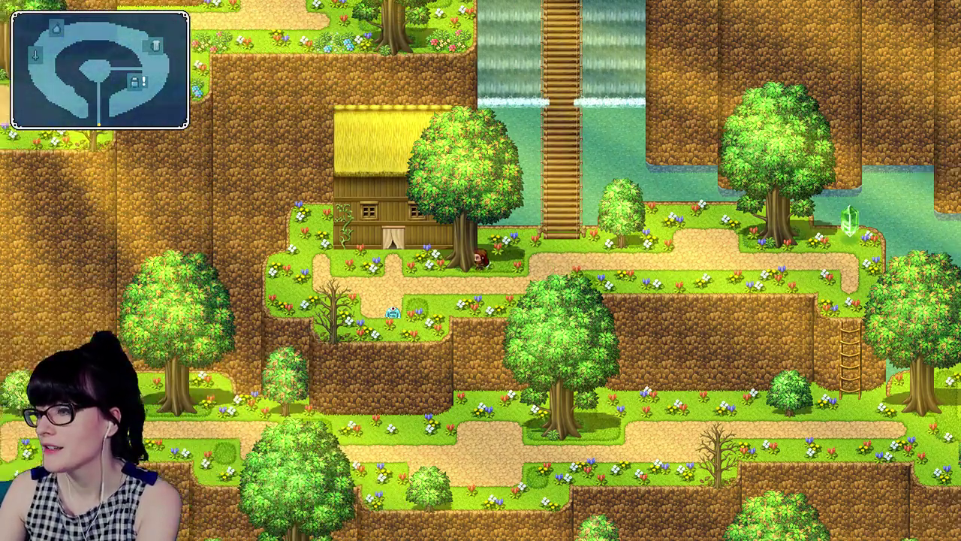
{"action": "key", "text": "Left"}
{"action": "key", "text": "Left"}
{"action": "key", "text": "Left"}
{"action": "key", "text": "Down"}
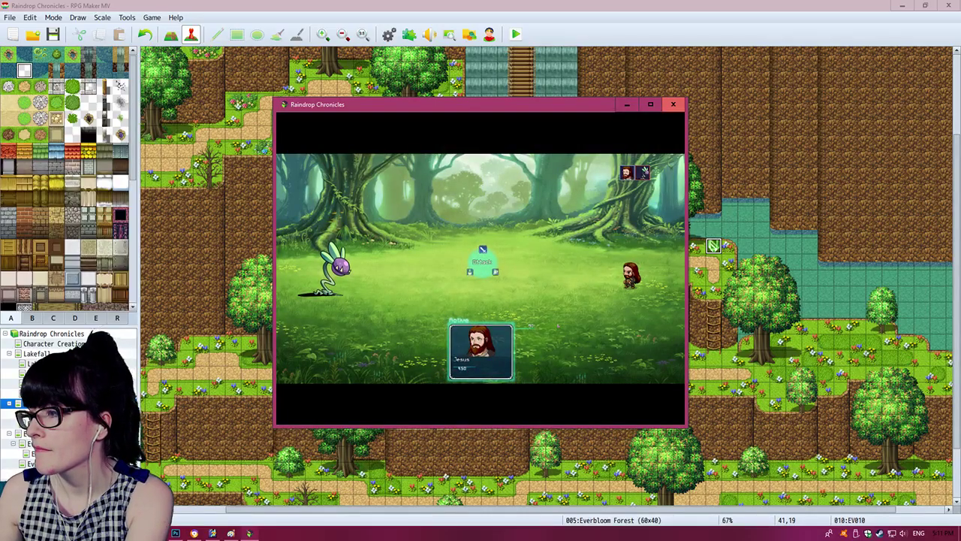
{"action": "left_click", "coordinate": [673, 105]}
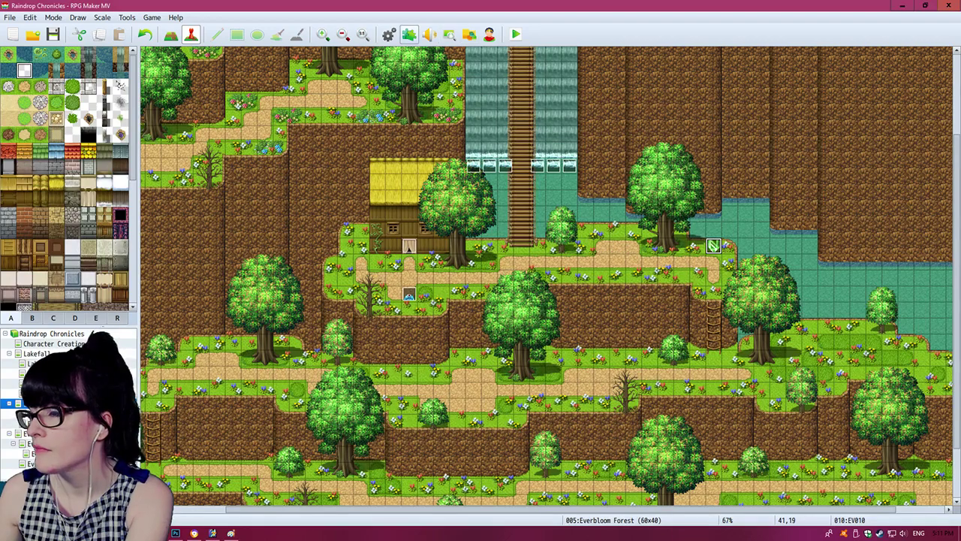
Step: Open the MOG_BattleHud plugin's settings again and find its NAME and HP position parameters
{"action": "left_click", "coordinate": [410, 34]}
{"action": "left_click", "coordinate": [353, 180]}
{"action": "double_click", "coordinate": [353, 171]}
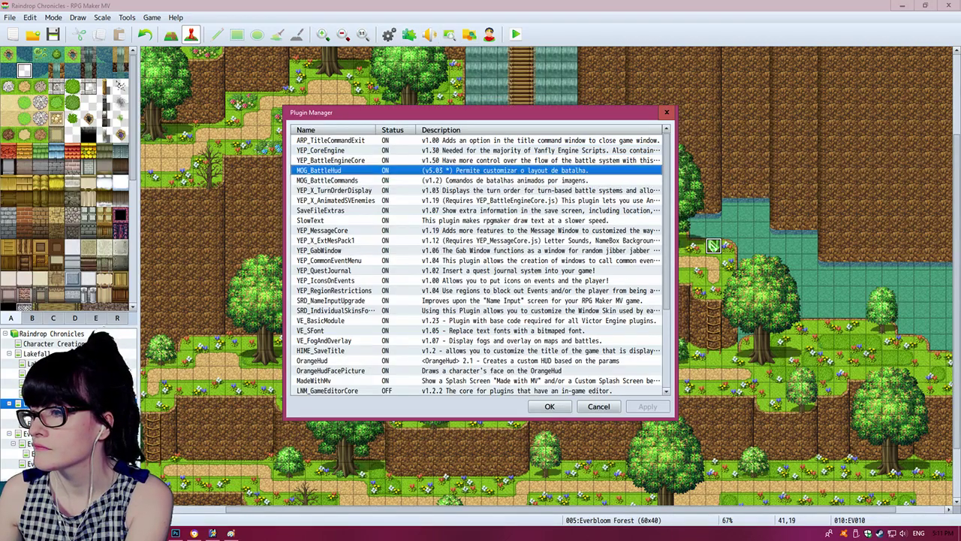
{"action": "scroll", "coordinate": [625, 265], "scroll_direction": "down", "scroll_amount": 6}
{"action": "scroll", "coordinate": [625, 265], "scroll_direction": "down", "scroll_amount": 1}
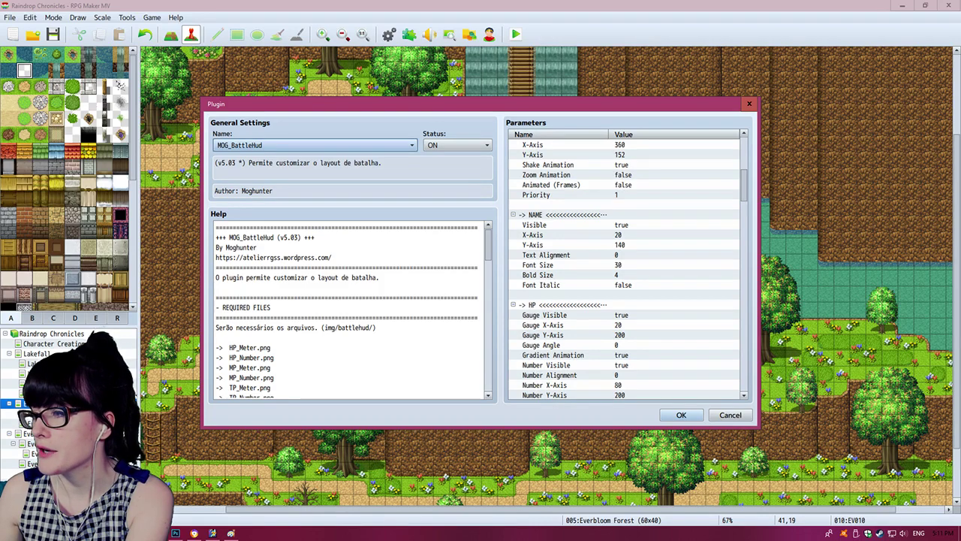
Step: Set the HP section's Number X-Axis to 200 and accept the plugin settings
{"action": "left_click", "coordinate": [623, 245]}
{"action": "left_click", "coordinate": [623, 224]}
{"action": "left_click", "coordinate": [623, 245]}
{"action": "left_click", "coordinate": [624, 235]}
{"action": "scroll", "coordinate": [624, 262], "scroll_direction": "down", "scroll_amount": 3}
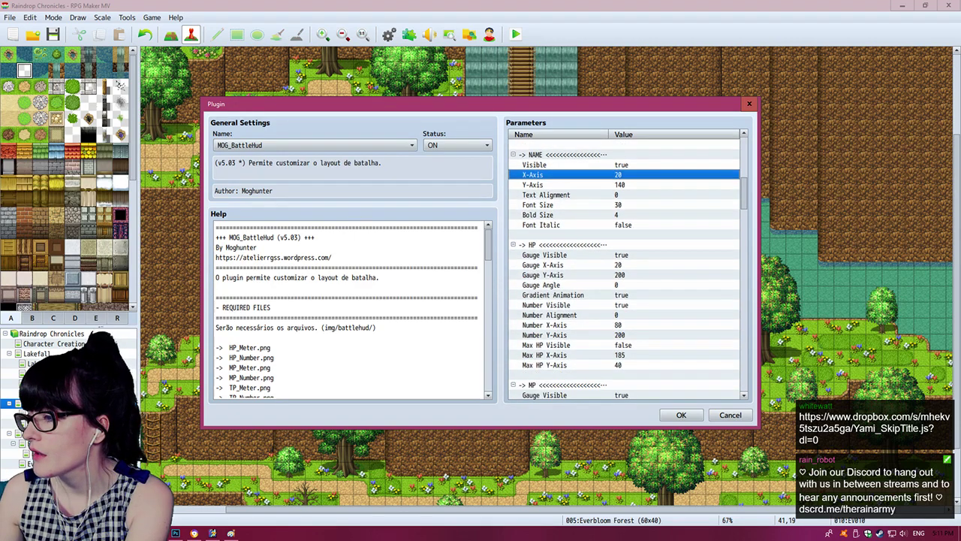
{"action": "left_click", "coordinate": [624, 325]}
{"action": "double_click", "coordinate": [623, 325]}
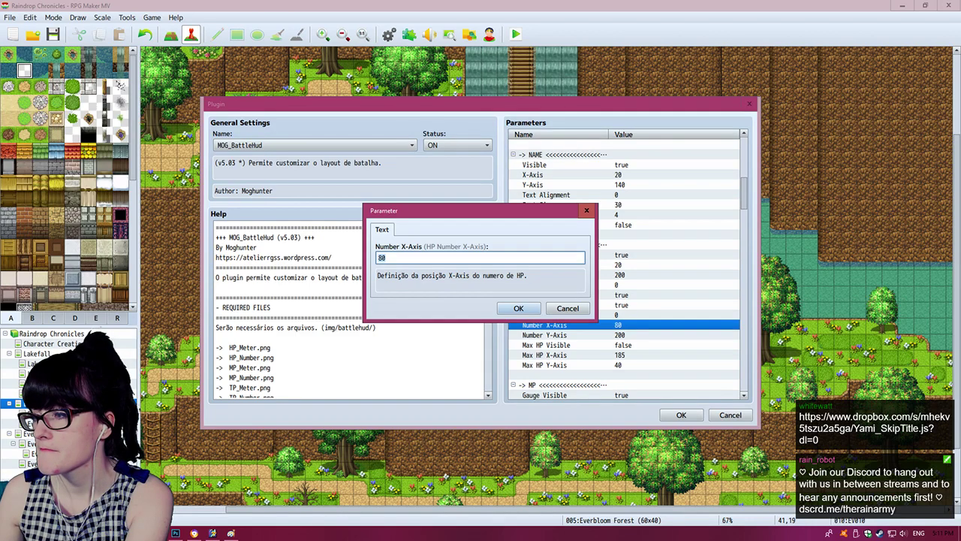
{"action": "key", "text": "BackSpace"}
{"action": "key", "text": "BackSpace"}
{"action": "type", "text": "200"}
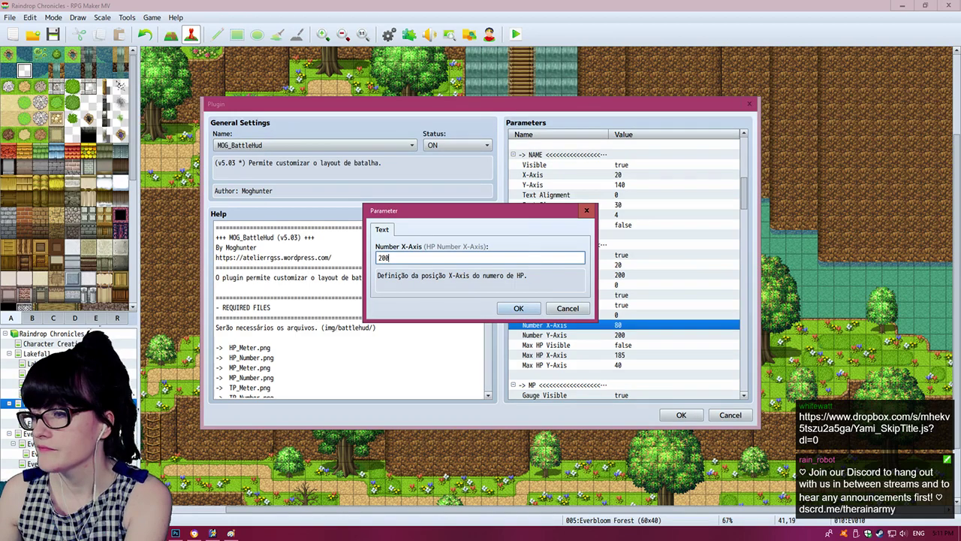
{"action": "key", "text": "Return"}
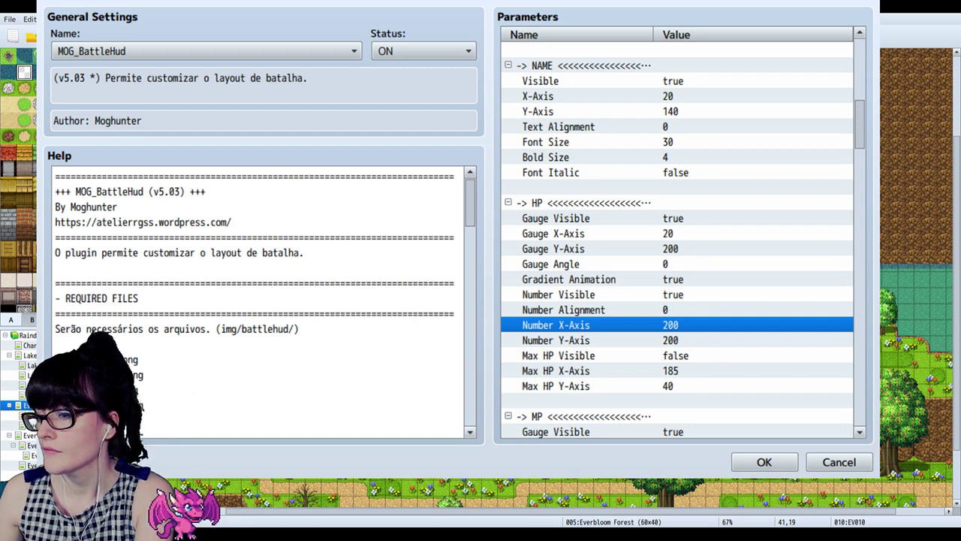
{"action": "left_click", "coordinate": [761, 462]}
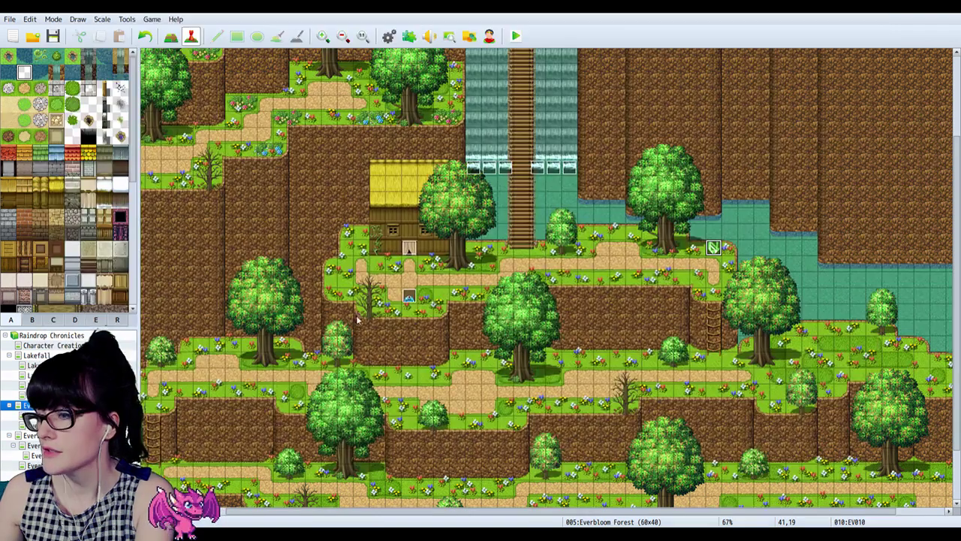
Step: Add the Yami_SkipTitle plugin, switched on, at the end of the plugin list and accept the list
{"action": "key", "text": "F10"}
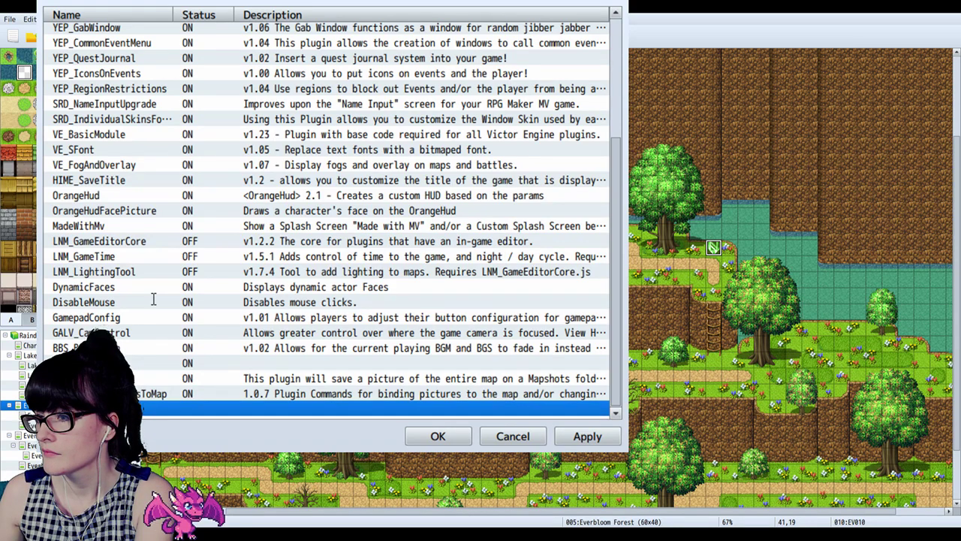
{"action": "left_click", "coordinate": [684, 422]}
{"action": "scroll", "coordinate": [229, 397], "scroll_direction": "down", "scroll_amount": 1}
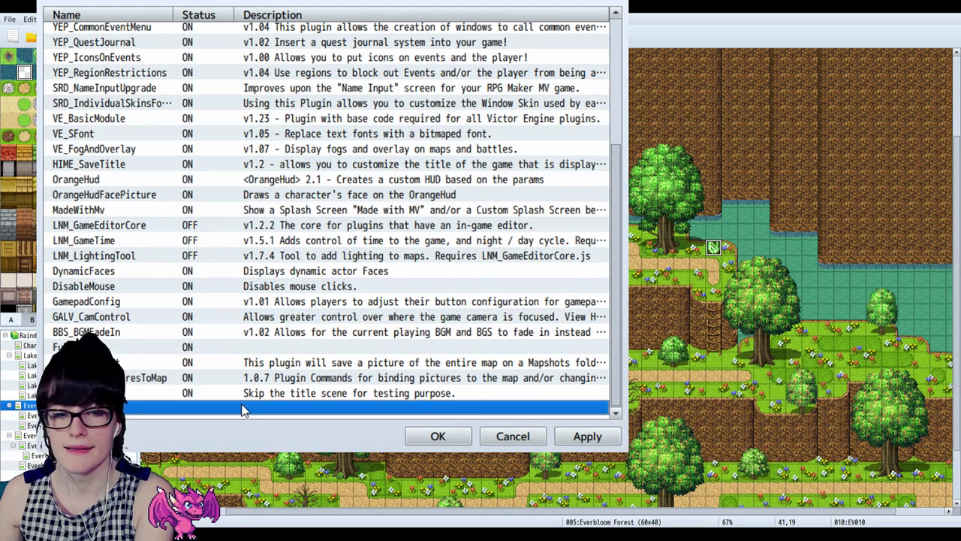
{"action": "left_click", "coordinate": [276, 395]}
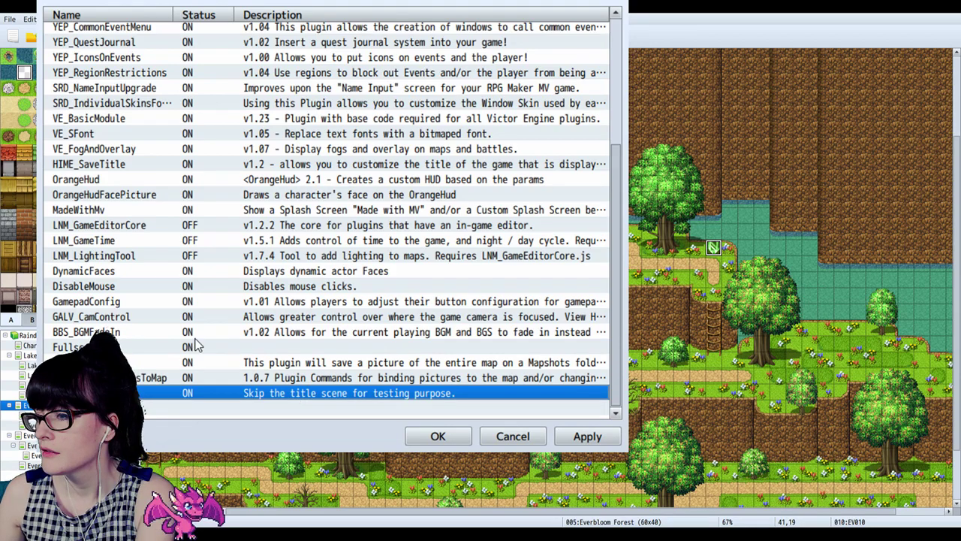
{"action": "scroll", "coordinate": [188, 353], "scroll_direction": "up", "scroll_amount": 4}
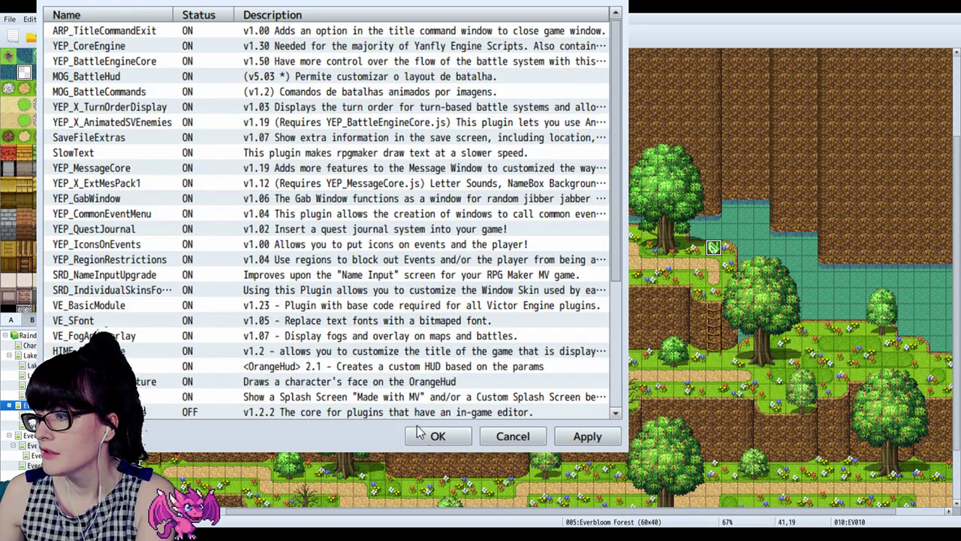
{"action": "left_click", "coordinate": [436, 436]}
Step: Playtest the game to check where it starts with the title scene skipped, and end the playtest
{"action": "left_click", "coordinate": [516, 41]}
{"action": "left_click", "coordinate": [97, 63]}
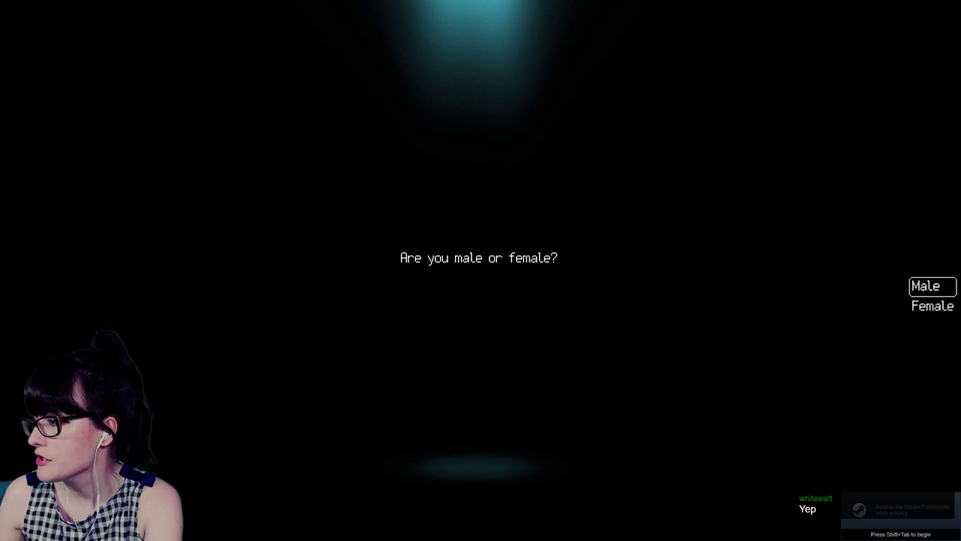
{"action": "key", "text": "F4"}
{"action": "left_click", "coordinate": [673, 104]}
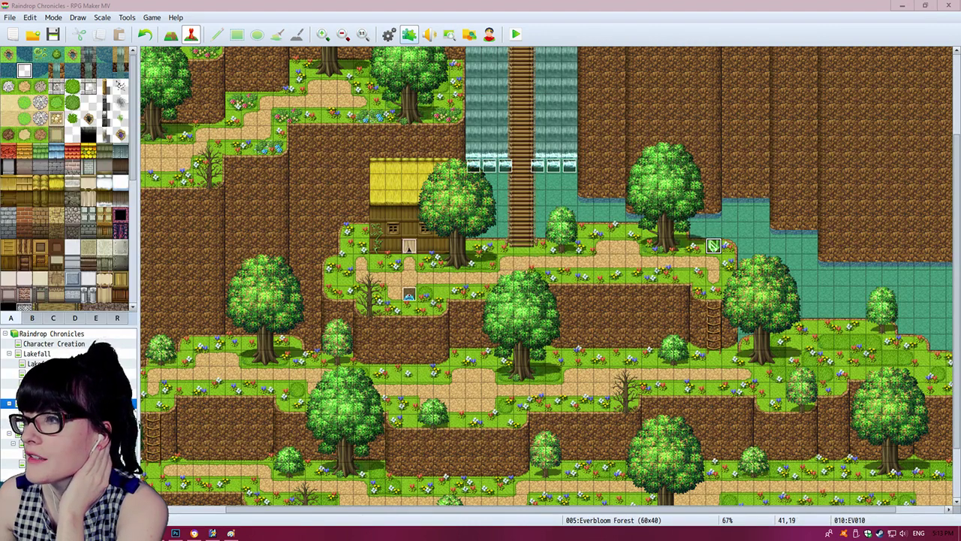
Step: Examine the Yami_SkipTitle plugin's parameters and the available plugin names, leaving everything as it is
{"action": "left_click", "coordinate": [409, 34]}
{"action": "scroll", "coordinate": [481, 263], "scroll_direction": "down", "scroll_amount": 4}
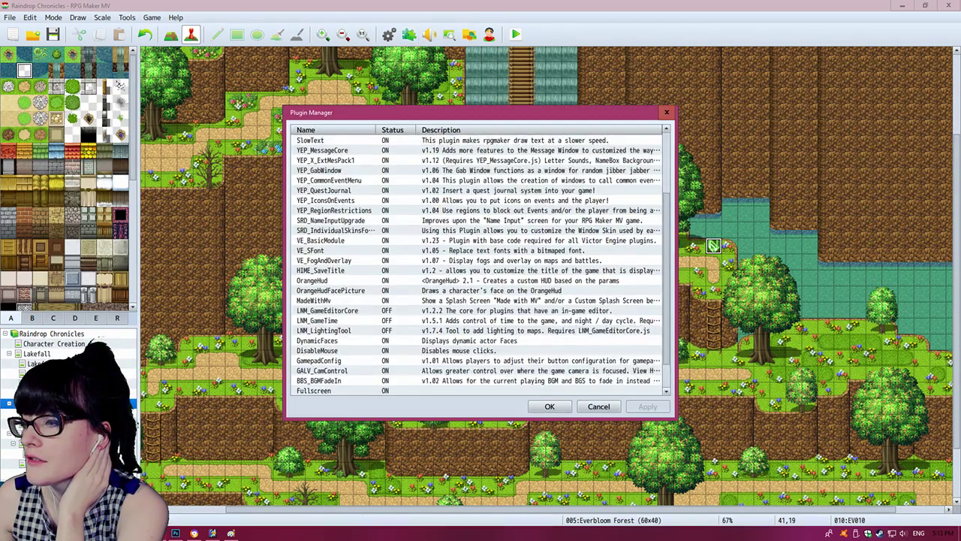
{"action": "double_click", "coordinate": [421, 378]}
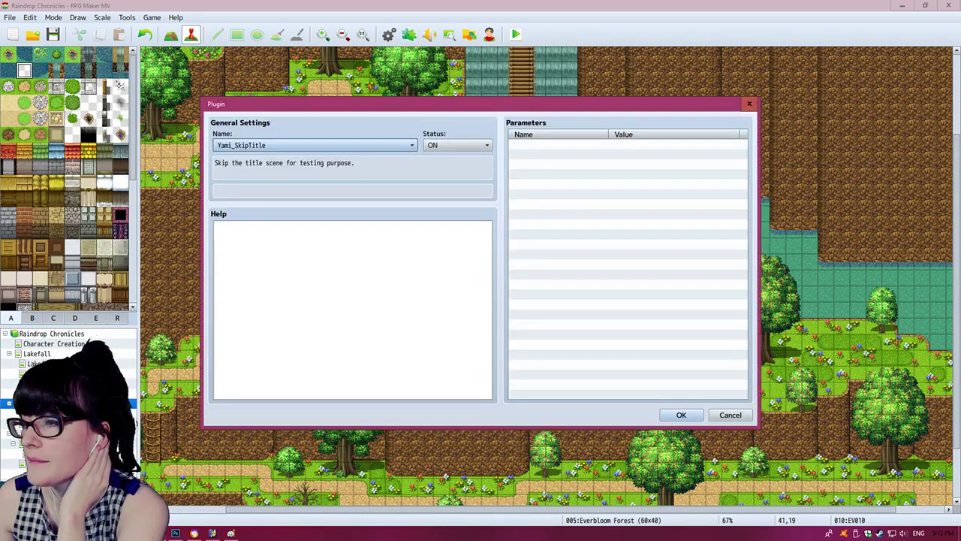
{"action": "left_click", "coordinate": [315, 145]}
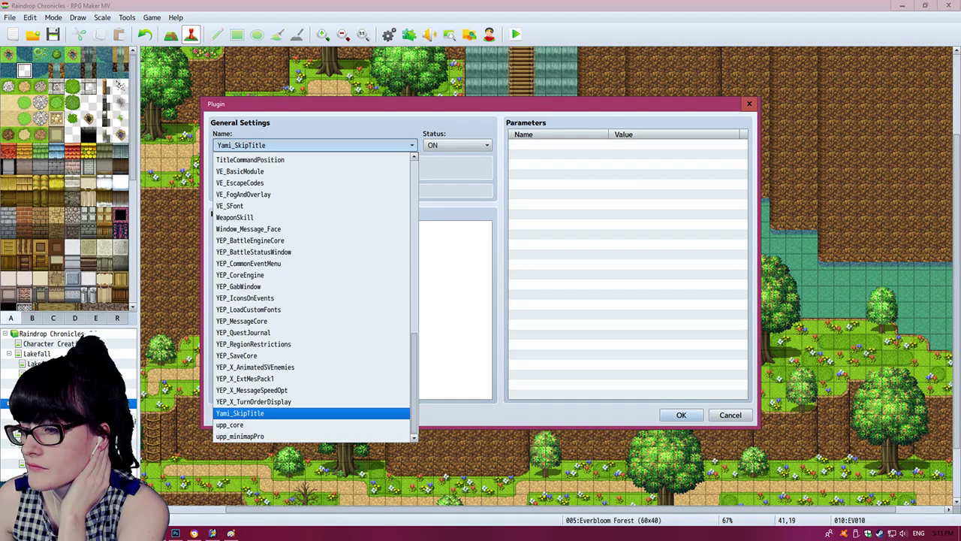
{"action": "left_click", "coordinate": [316, 145]}
{"action": "left_click", "coordinate": [731, 414]}
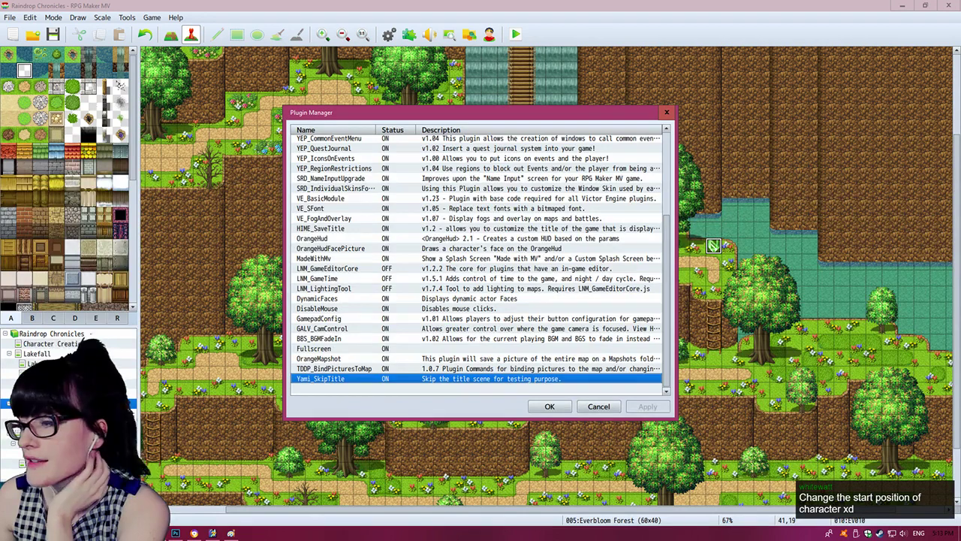
{"action": "left_click", "coordinate": [598, 406]}
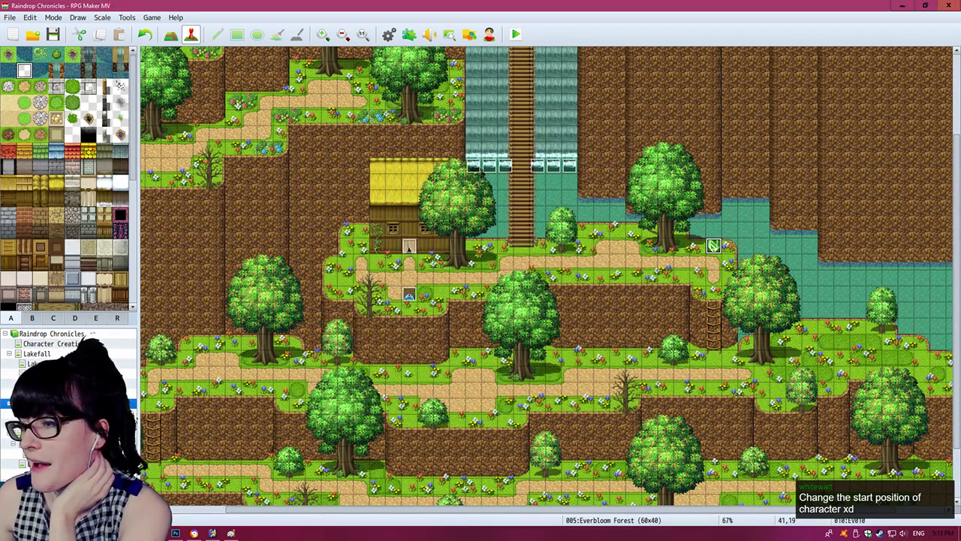
Step: Set the player's starting position to tile 22,21 in Everbloom Forest, directly above the creature below the hut
{"action": "right_click", "coordinate": [408, 277]}
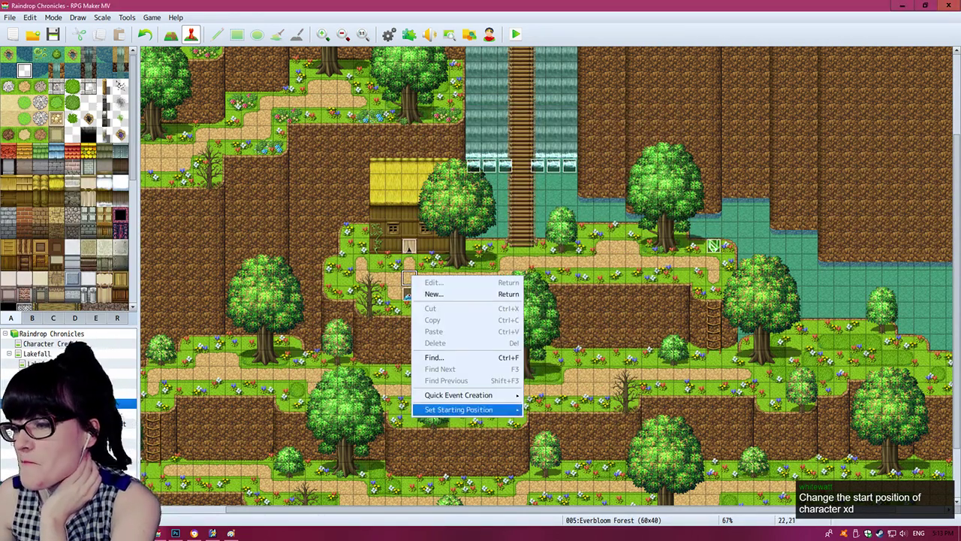
{"action": "mouse_move", "coordinate": [458, 409]}
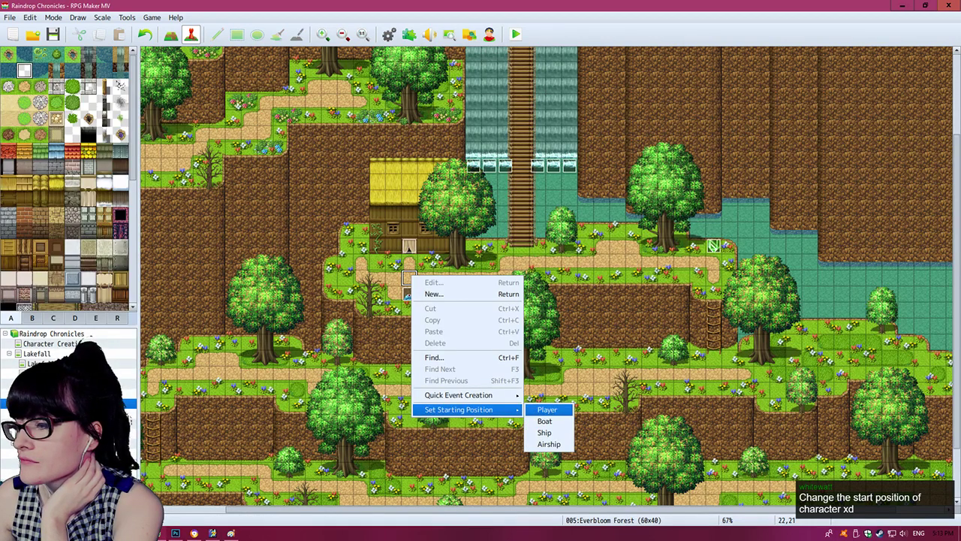
{"action": "left_click", "coordinate": [547, 410]}
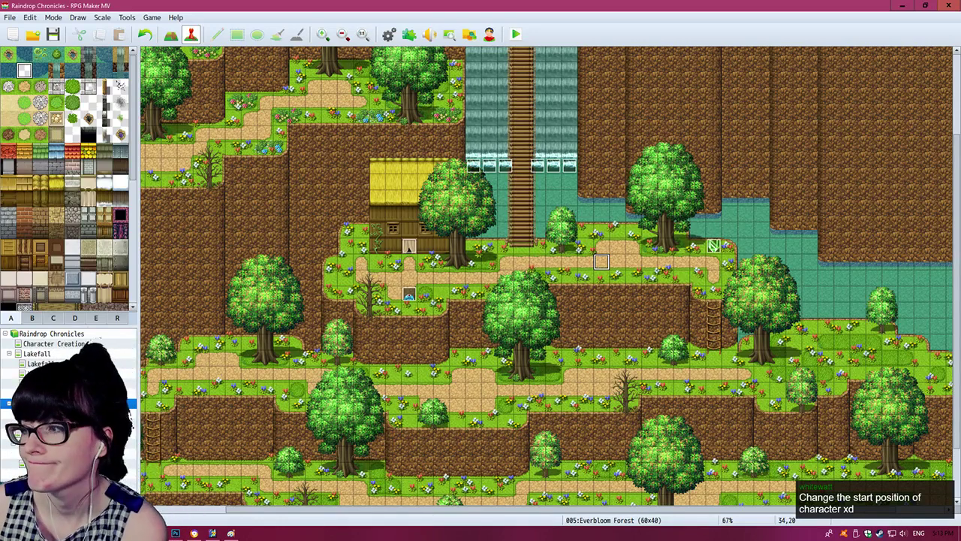
{"action": "right_click", "coordinate": [410, 275]}
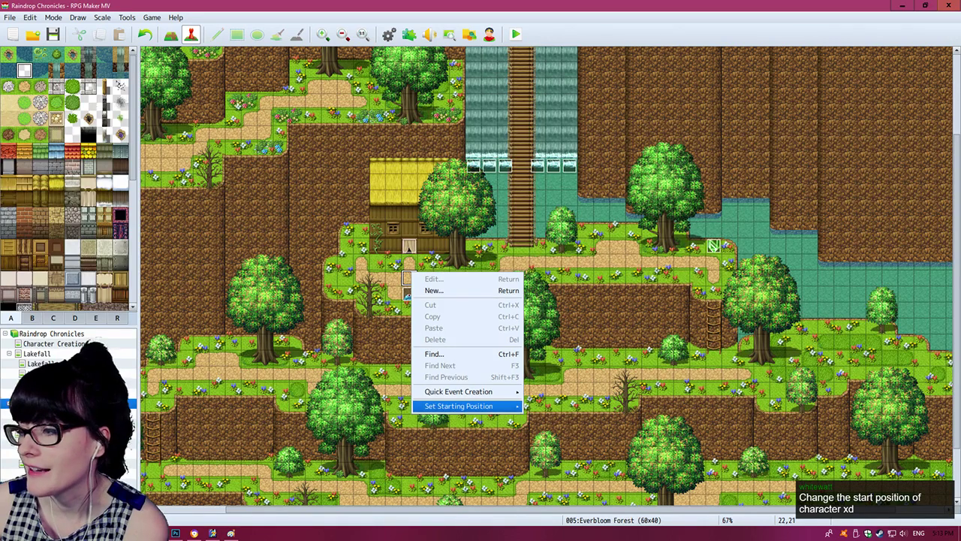
{"action": "mouse_move", "coordinate": [458, 406]}
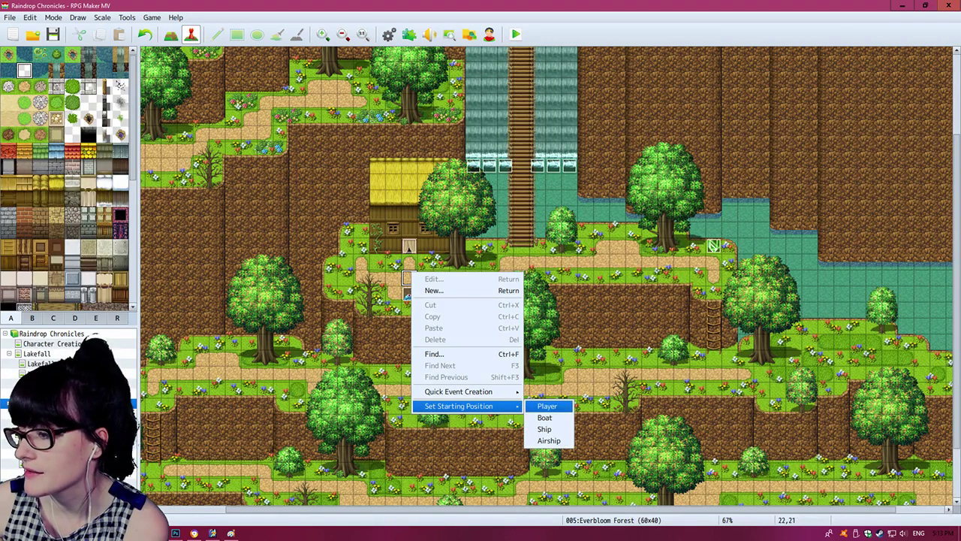
{"action": "left_click", "coordinate": [547, 405]}
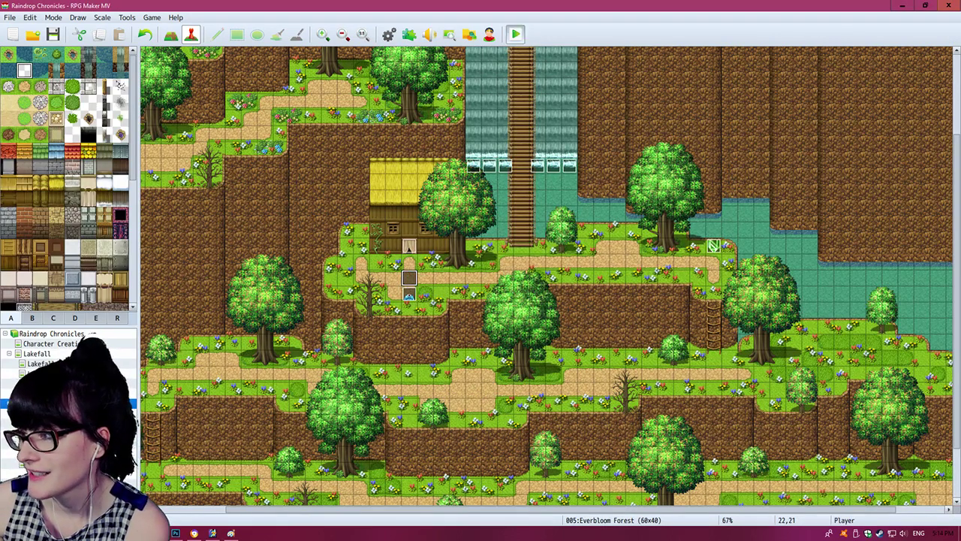
Step: Save and playtest from the new starting position, check the HP gauge and number in battle, and end the playtest
{"action": "left_click", "coordinate": [515, 34]}
{"action": "left_click", "coordinate": [438, 282]}
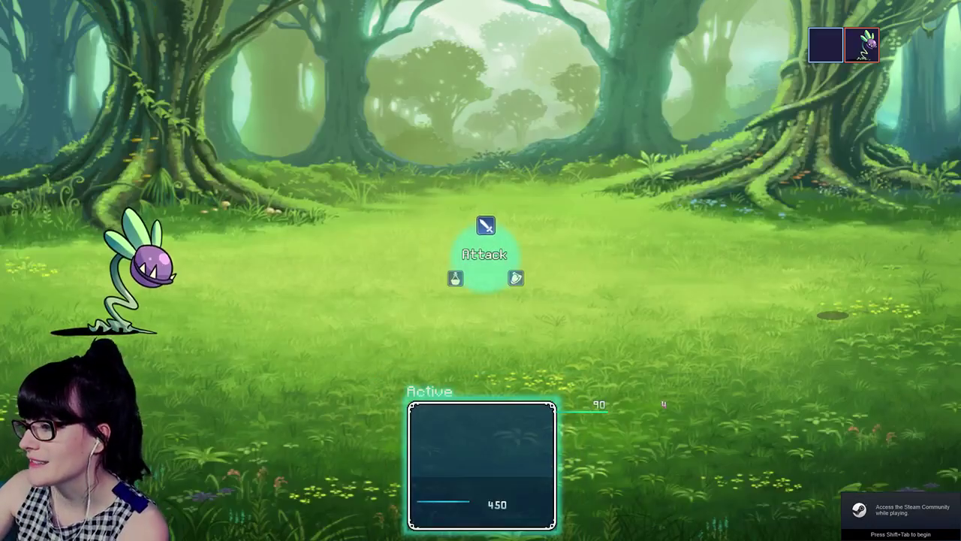
{"action": "key", "text": "Right"}
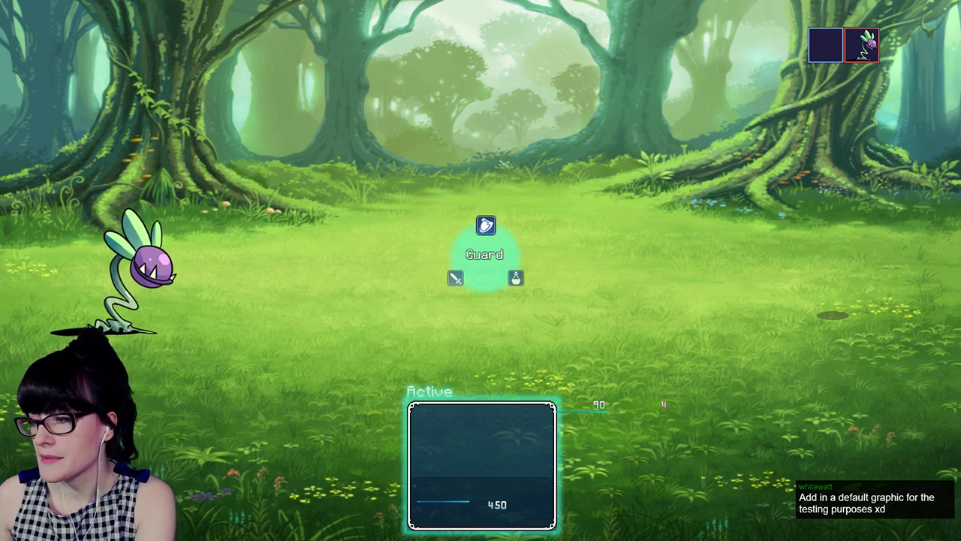
{"action": "key", "text": "F4"}
{"action": "left_click", "coordinate": [673, 104]}
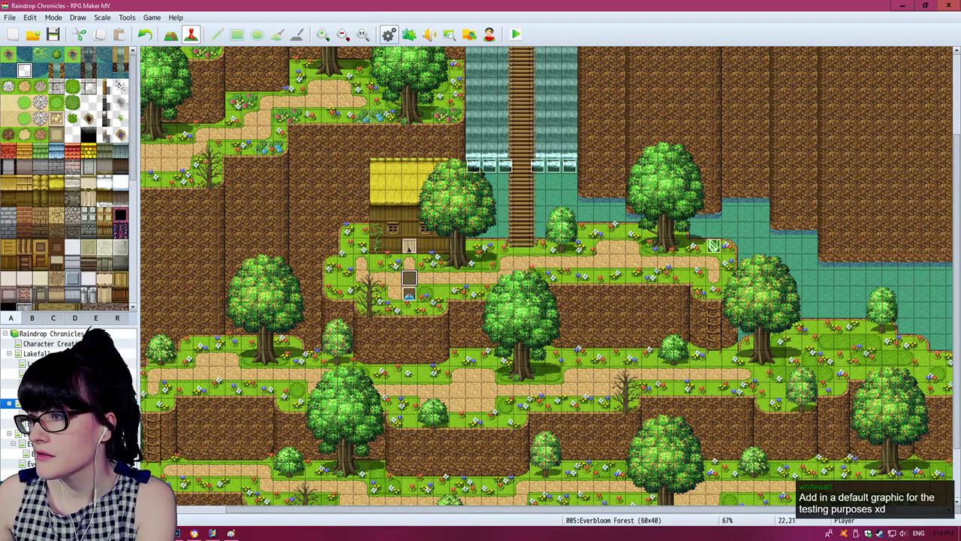
Step: Name actor 0001 in the database "Jesus"
{"action": "left_click", "coordinate": [388, 34]}
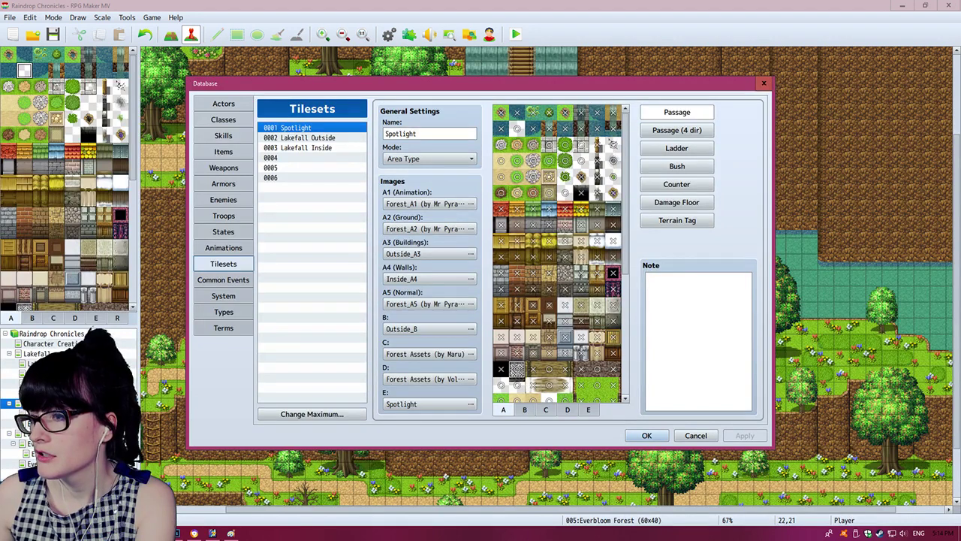
{"action": "left_click", "coordinate": [223, 119]}
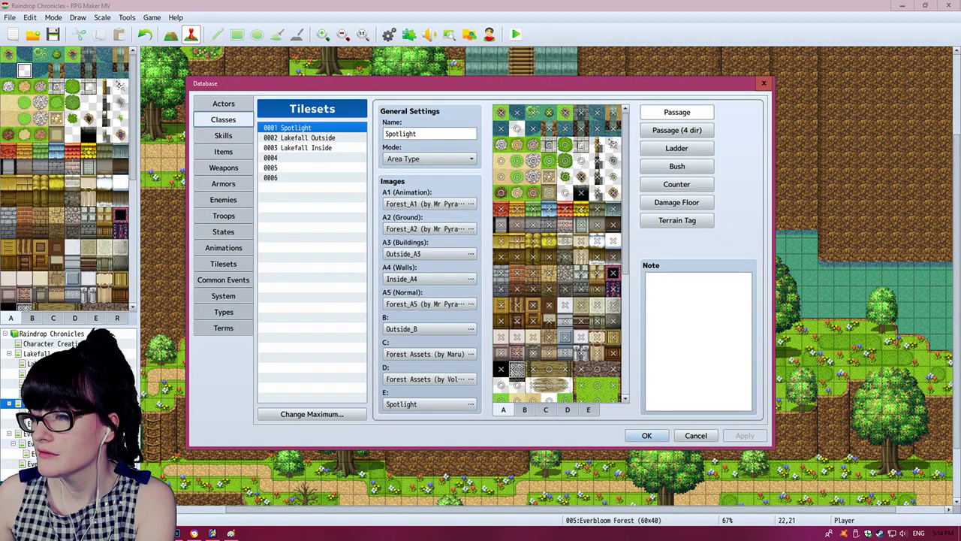
{"action": "left_click", "coordinate": [223, 104]}
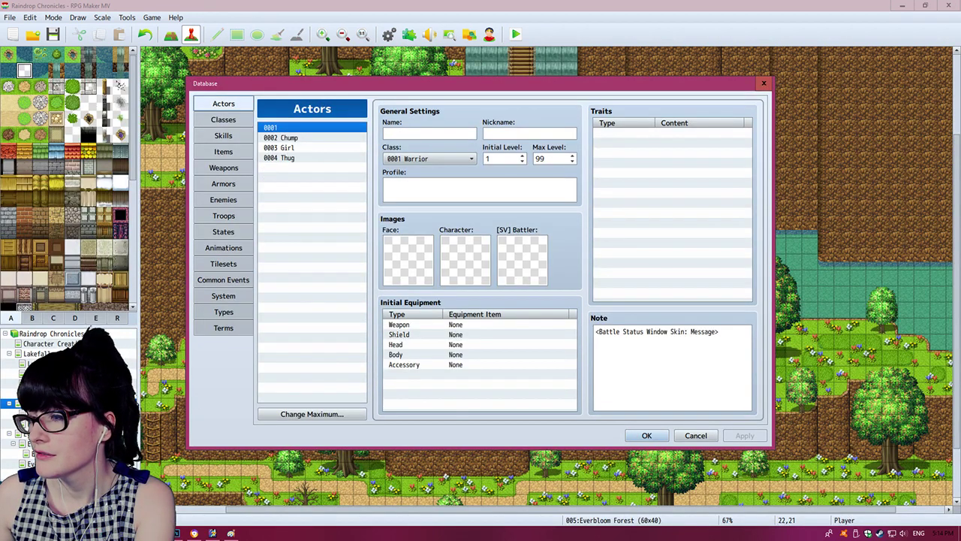
{"action": "left_click", "coordinate": [430, 133]}
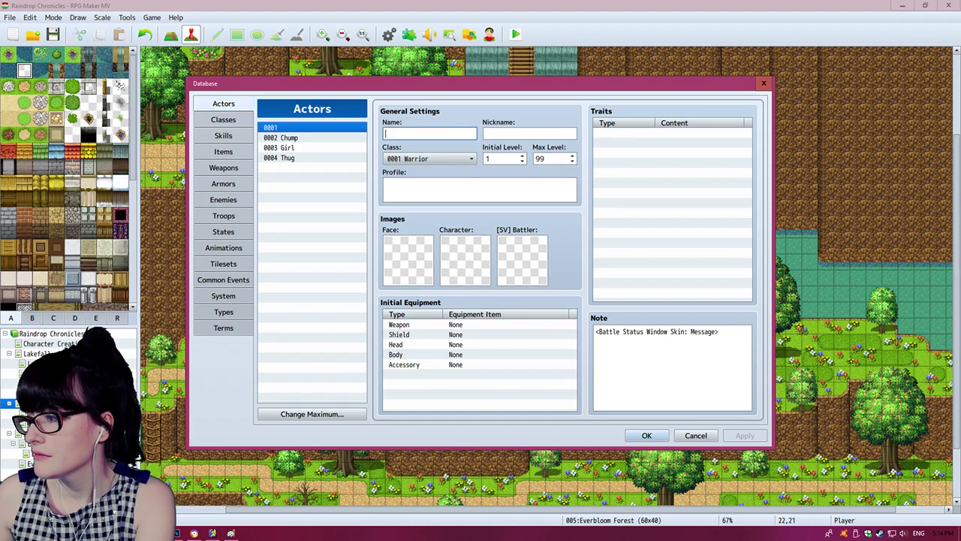
{"action": "type", "text": "Jesus"}
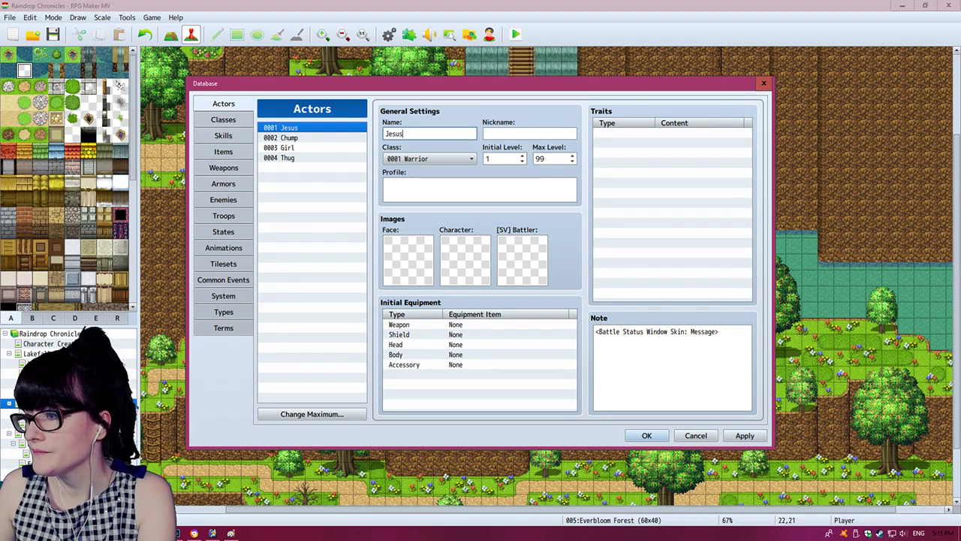
{"action": "left_click", "coordinate": [444, 189]}
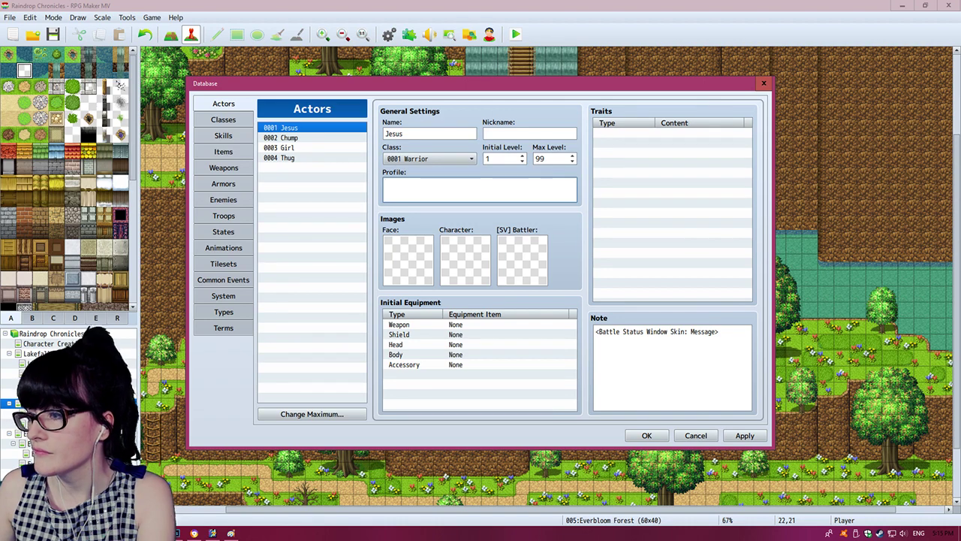
Step: Set actor 0001's face image to the CustomHero bearded hunter with long black hair
{"action": "double_click", "coordinate": [407, 260]}
{"action": "left_click", "coordinate": [321, 186]}
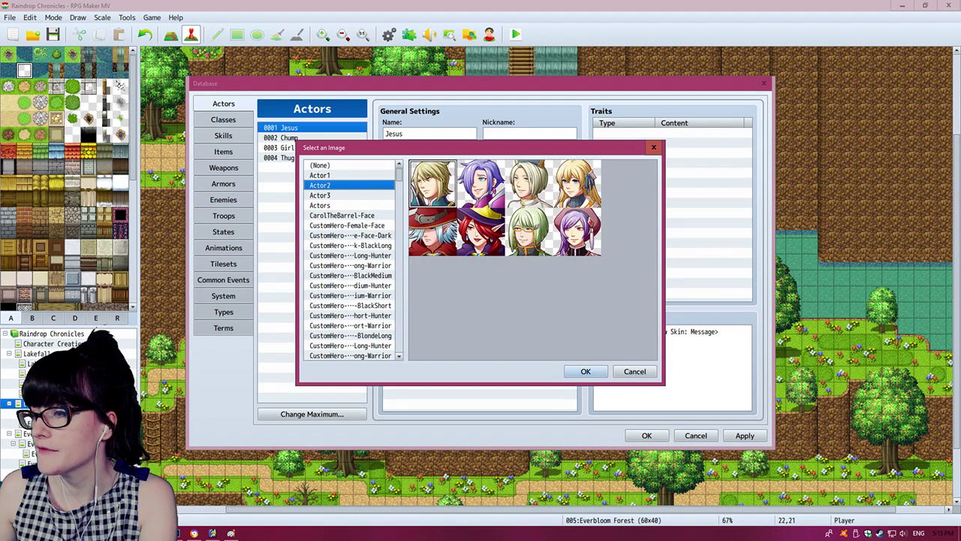
{"action": "left_click", "coordinate": [342, 215]}
{"action": "left_click", "coordinate": [347, 225]}
{"action": "left_click", "coordinate": [350, 236]}
{"action": "left_click", "coordinate": [350, 246]}
{"action": "left_click", "coordinate": [350, 266]}
{"action": "left_click", "coordinate": [350, 276]}
{"action": "left_click", "coordinate": [350, 295]}
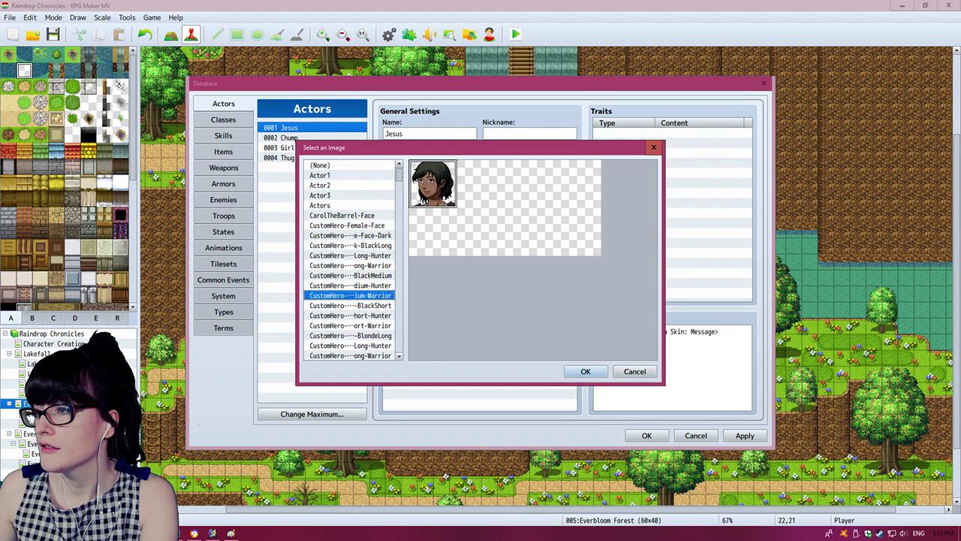
{"action": "left_click_drag", "start_coordinate": [400, 174], "coordinate": [400, 295]}
{"action": "left_click", "coordinate": [350, 276]}
{"action": "scroll", "coordinate": [350, 276], "scroll_direction": "down", "scroll_amount": 3}
{"action": "left_click", "coordinate": [350, 278]}
{"action": "scroll", "coordinate": [350, 279], "scroll_direction": "down", "scroll_amount": 5}
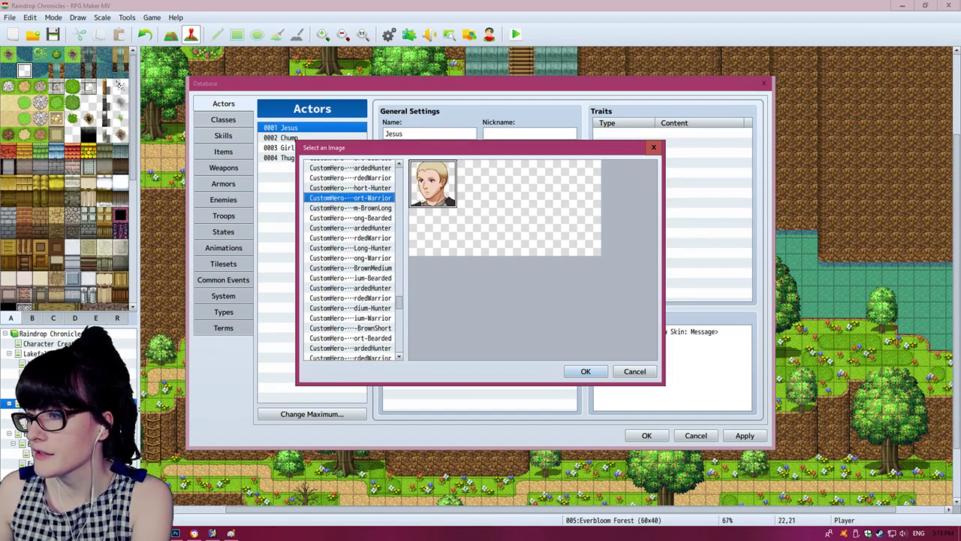
{"action": "left_click", "coordinate": [350, 287]}
{"action": "scroll", "coordinate": [350, 288], "scroll_direction": "down", "scroll_amount": 3}
{"action": "left_click", "coordinate": [350, 288]}
{"action": "scroll", "coordinate": [350, 288], "scroll_direction": "down", "scroll_amount": 3}
{"action": "left_click", "coordinate": [350, 288]}
{"action": "scroll", "coordinate": [350, 287], "scroll_direction": "down", "scroll_amount": 3}
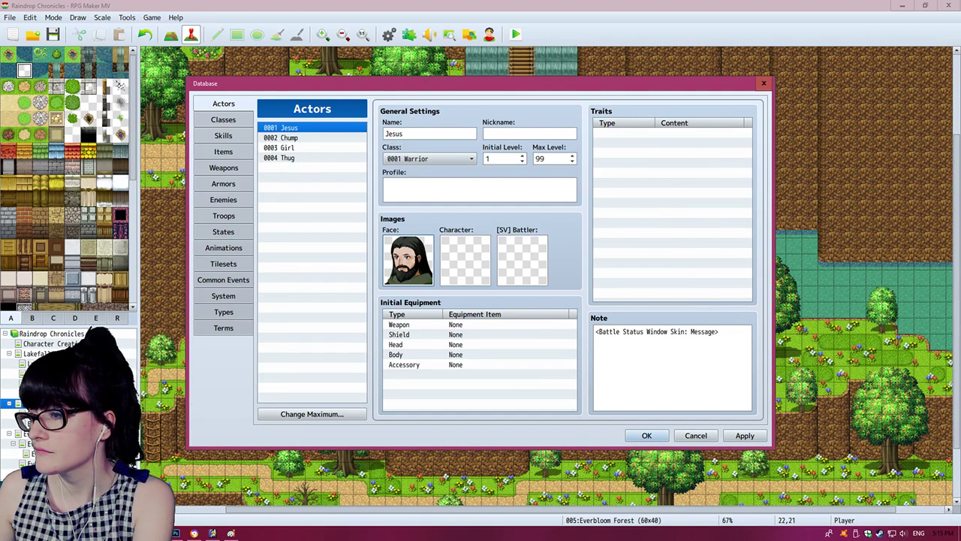
Step: Change actor 0001's face image to the CustomHero bearded warrior with long brown hair
{"action": "double_click", "coordinate": [408, 260]}
{"action": "left_click", "coordinate": [349, 271]}
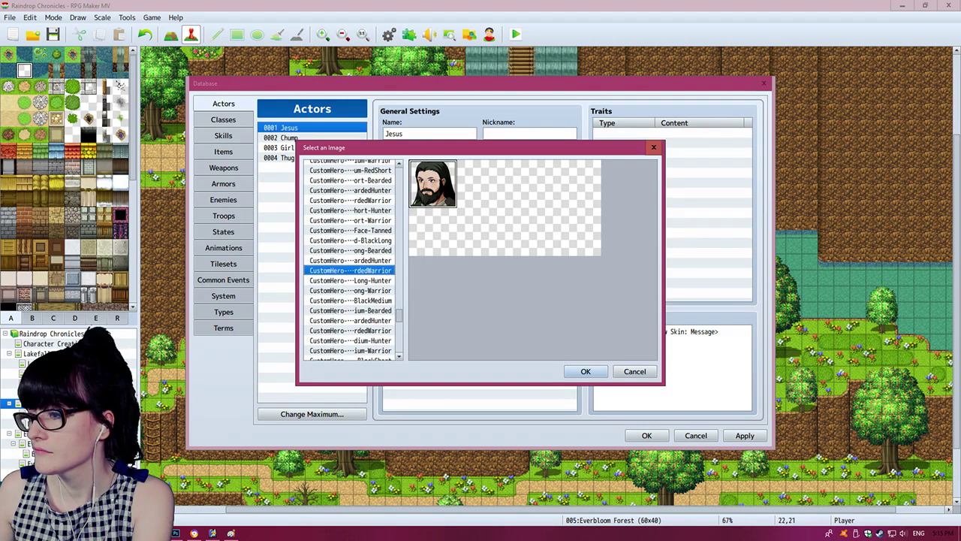
{"action": "left_click", "coordinate": [350, 290]}
{"action": "scroll", "coordinate": [350, 290], "scroll_direction": "down", "scroll_amount": 1}
{"action": "left_click", "coordinate": [350, 290]}
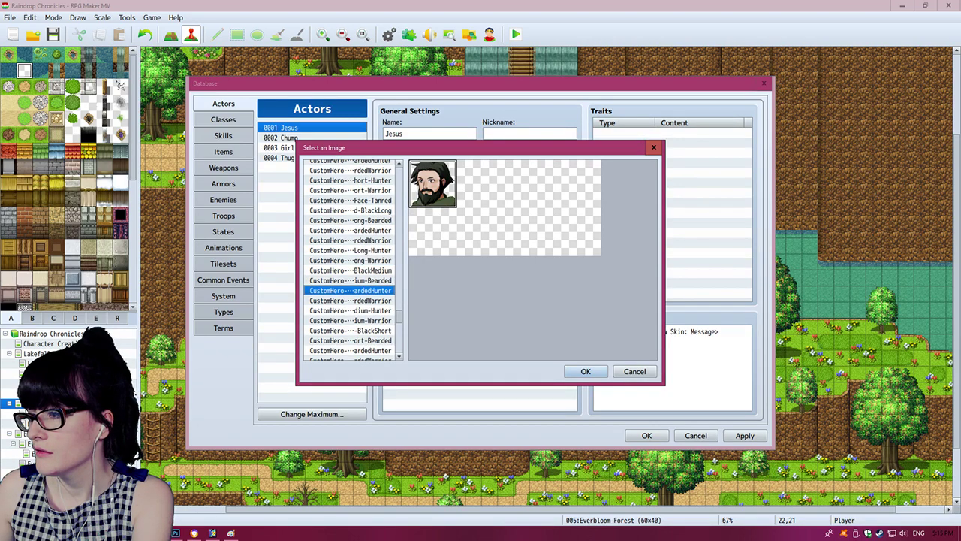
{"action": "key", "text": "Up"}
{"action": "key", "text": "Up"}
{"action": "key", "text": "Up"}
{"action": "key", "text": "Up"}
{"action": "key", "text": "Up"}
{"action": "key", "text": "Up"}
{"action": "key", "text": "Up"}
{"action": "key", "text": "Up"}
{"action": "key", "text": "Up"}
{"action": "key", "text": "Up"}
{"action": "key", "text": "Up"}
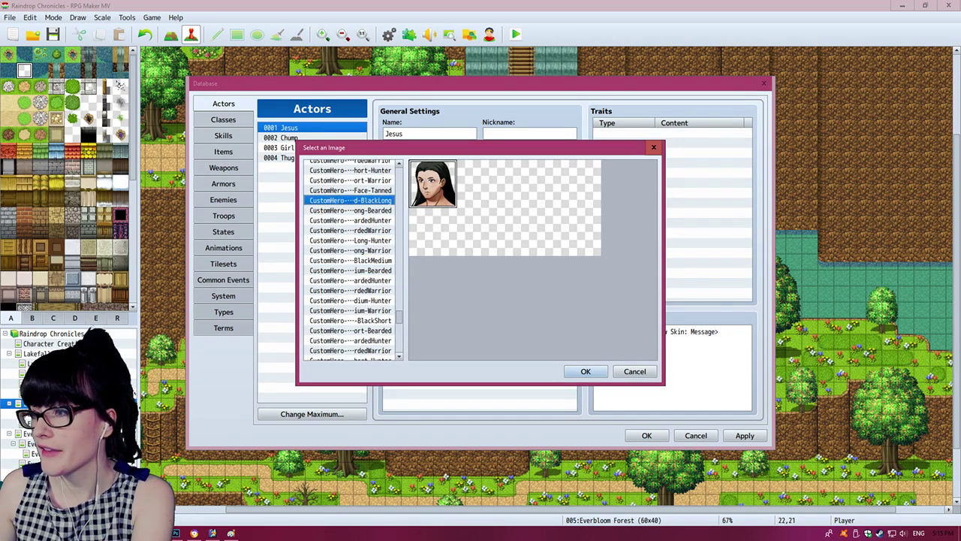
{"action": "key", "text": "Down"}
{"action": "key", "text": "Down"}
{"action": "key", "text": "Down"}
{"action": "key", "text": "Down"}
{"action": "key", "text": "Down"}
{"action": "key", "text": "Down"}
{"action": "key", "text": "Down"}
{"action": "key", "text": "Down"}
{"action": "key", "text": "Down"}
{"action": "key", "text": "Down"}
{"action": "key", "text": "Down"}
{"action": "key", "text": "Down"}
{"action": "key", "text": "Down"}
{"action": "key", "text": "Down"}
{"action": "key", "text": "Down"}
{"action": "key", "text": "Down"}
{"action": "key", "text": "Down"}
{"action": "key", "text": "Down"}
{"action": "key", "text": "Down"}
{"action": "key", "text": "Down"}
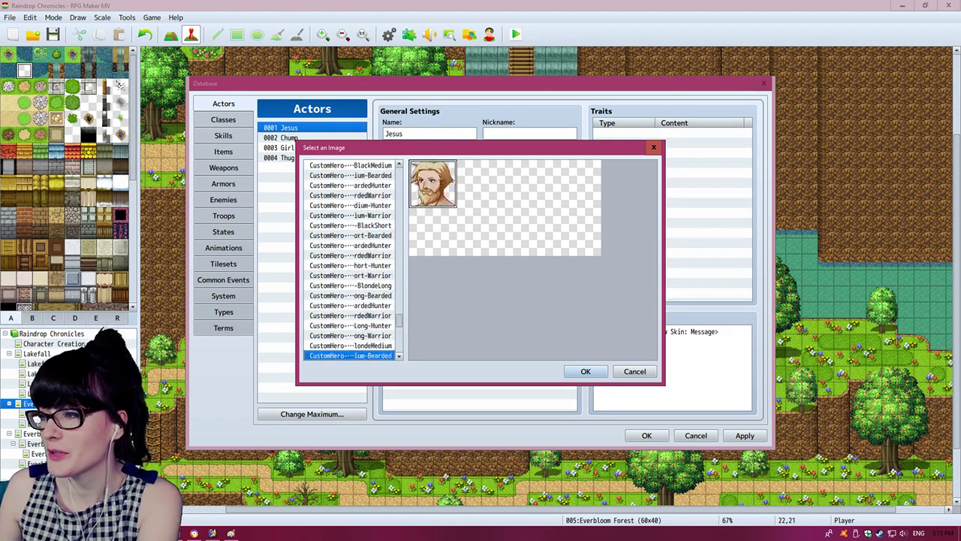
{"action": "key", "text": "Down"}
{"action": "key", "text": "Down"}
{"action": "key", "text": "Down"}
{"action": "key", "text": "Down"}
{"action": "key", "text": "Down"}
{"action": "key", "text": "Down"}
{"action": "key", "text": "Down"}
{"action": "key", "text": "Down"}
{"action": "key", "text": "Down"}
{"action": "key", "text": "Down"}
{"action": "key", "text": "Up"}
{"action": "key", "text": "Up"}
{"action": "key", "text": "Up"}
{"action": "key", "text": "Up"}
{"action": "key", "text": "Up"}
{"action": "key", "text": "Up"}
{"action": "key", "text": "Up"}
{"action": "key", "text": "Up"}
{"action": "key", "text": "Up"}
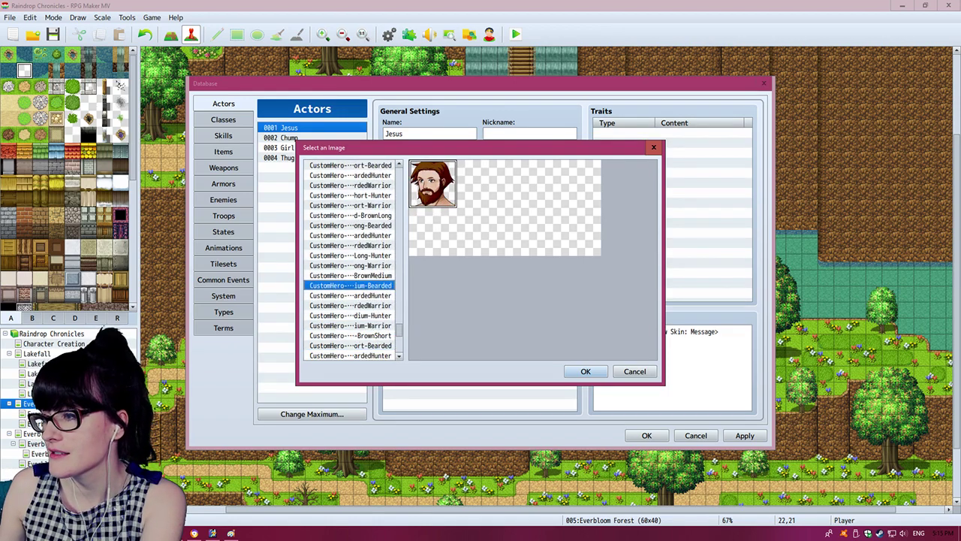
{"action": "key", "text": "Up"}
{"action": "key", "text": "Up"}
{"action": "key", "text": "Up"}
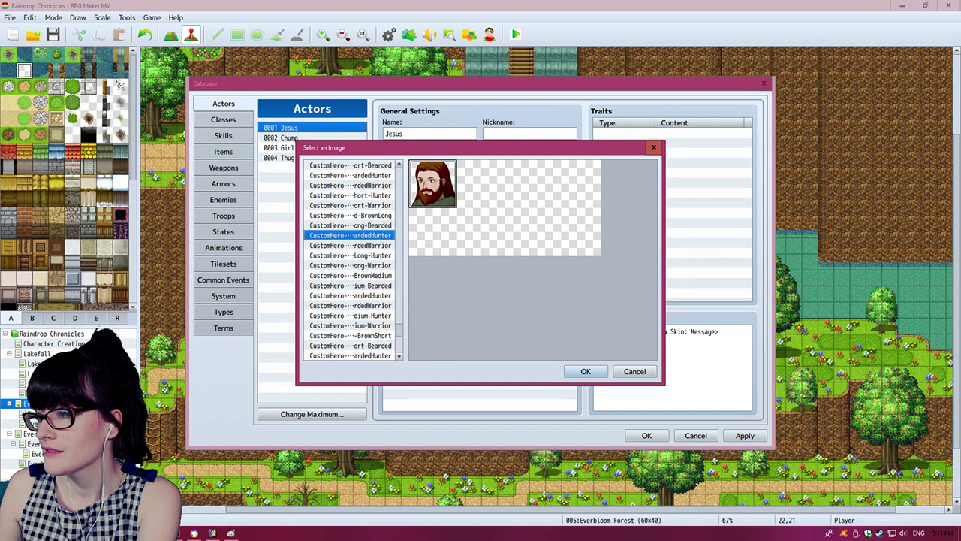
{"action": "key", "text": "Down"}
{"action": "left_click", "coordinate": [586, 372]}
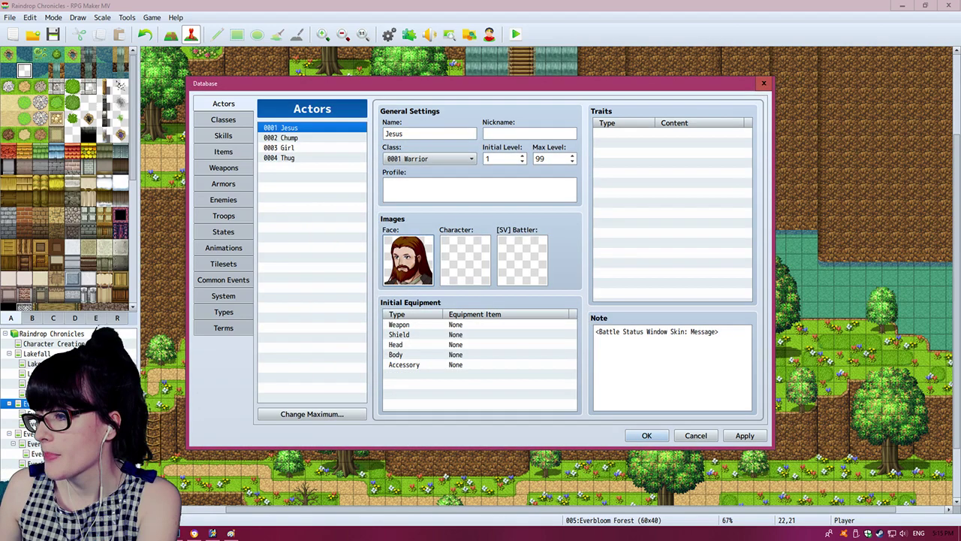
Step: Set actor 0001's character sprite to the CustomHero bearded man with long brown hair
{"action": "double_click", "coordinate": [465, 261]}
{"action": "left_click_drag", "start_coordinate": [399, 174], "coordinate": [399, 298]}
{"action": "left_click", "coordinate": [351, 277]}
{"action": "key", "text": "Up"}
{"action": "key", "text": "Down"}
{"action": "key", "text": "Down"}
{"action": "key", "text": "Down"}
{"action": "key", "text": "Down"}
{"action": "key", "text": "Down"}
{"action": "key", "text": "Down"}
{"action": "key", "text": "Down"}
{"action": "key", "text": "Down"}
{"action": "key", "text": "Down"}
{"action": "key", "text": "Down"}
{"action": "key", "text": "Down"}
{"action": "key", "text": "Down"}
{"action": "key", "text": "Down"}
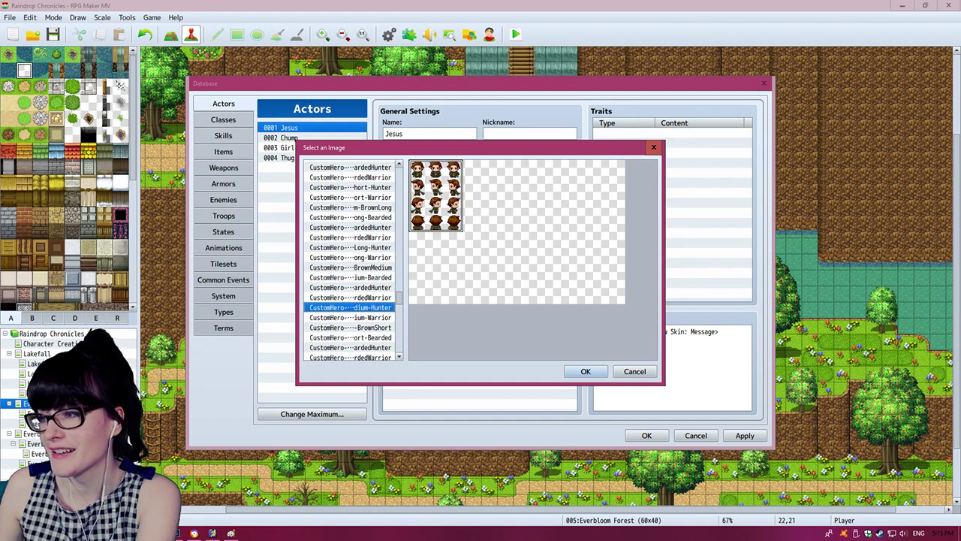
{"action": "key", "text": "Down"}
{"action": "key", "text": "Down"}
{"action": "key", "text": "Down"}
{"action": "key", "text": "Down"}
{"action": "key", "text": "Down"}
{"action": "key", "text": "Down"}
{"action": "key", "text": "Down"}
{"action": "key", "text": "Down"}
{"action": "key", "text": "Down"}
{"action": "key", "text": "Down"}
{"action": "key", "text": "Down"}
{"action": "key", "text": "Down"}
{"action": "key", "text": "Down"}
{"action": "key", "text": "Down"}
{"action": "key", "text": "Down"}
{"action": "key", "text": "Down"}
{"action": "key", "text": "Down"}
{"action": "key", "text": "Down"}
{"action": "key", "text": "Down"}
{"action": "key", "text": "Down"}
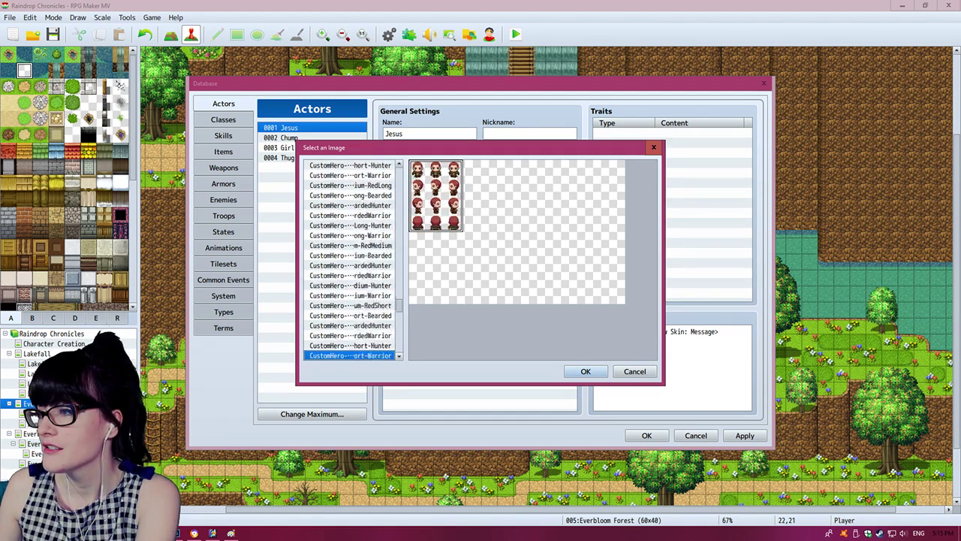
{"action": "key", "text": "Up"}
{"action": "key", "text": "Up"}
{"action": "key", "text": "Up"}
{"action": "key", "text": "Down"}
{"action": "key", "text": "Down"}
{"action": "key", "text": "Down"}
{"action": "key", "text": "Down"}
{"action": "key", "text": "Down"}
{"action": "key", "text": "Down"}
{"action": "key", "text": "Down"}
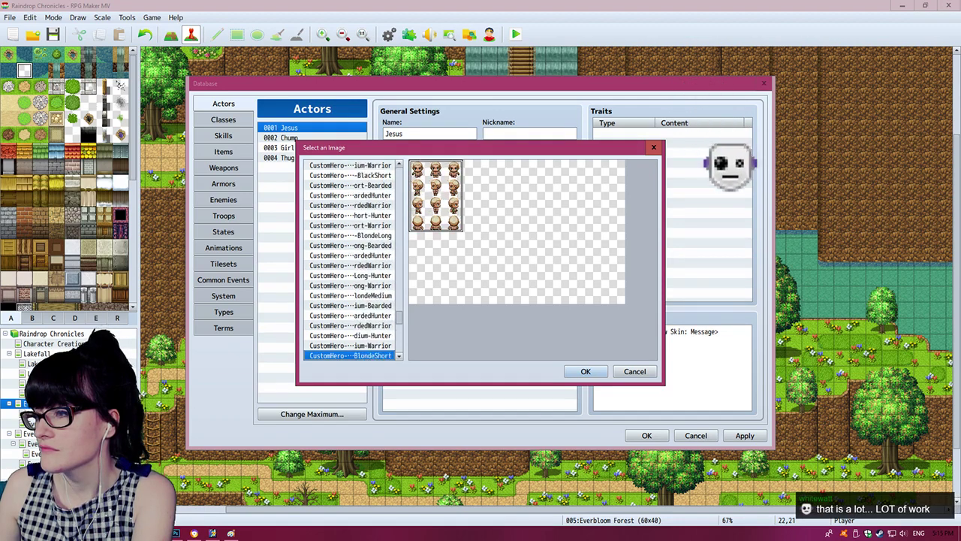
{"action": "key", "text": "Down"}
{"action": "key", "text": "Down"}
{"action": "key", "text": "Down"}
{"action": "key", "text": "Down"}
{"action": "key", "text": "Down"}
{"action": "key", "text": "Down"}
{"action": "key", "text": "Down"}
{"action": "key", "text": "Down"}
{"action": "key", "text": "Down"}
{"action": "key", "text": "Down"}
{"action": "key", "text": "Down"}
{"action": "key", "text": "Down"}
{"action": "key", "text": "Down"}
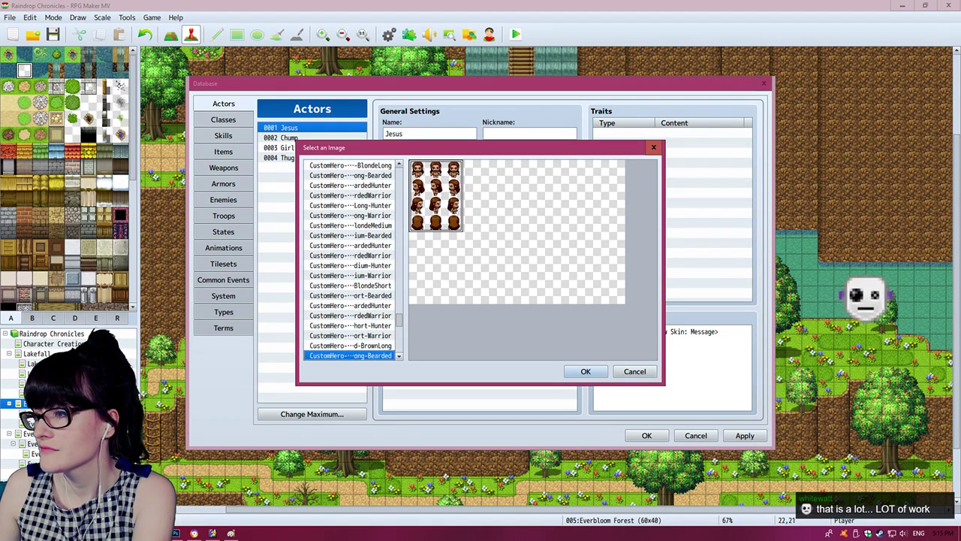
{"action": "key", "text": "Return"}
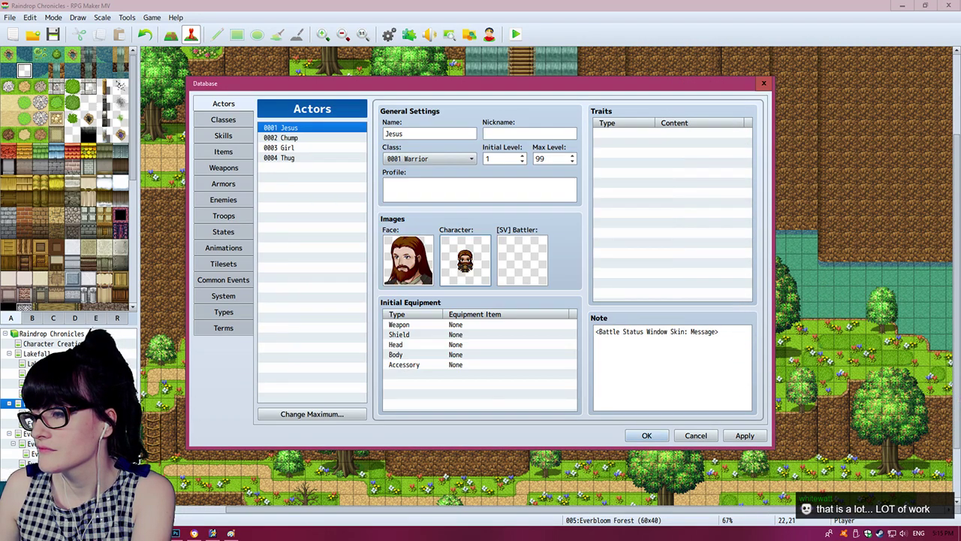
Step: Set actor 0001's side-view battler to the CustomHero bearded warrior with long red-brown hair and save the database changes
{"action": "double_click", "coordinate": [522, 261]}
{"action": "left_click", "coordinate": [340, 186]}
{"action": "scroll", "coordinate": [349, 225], "scroll_direction": "down", "scroll_amount": 16}
{"action": "scroll", "coordinate": [349, 191], "scroll_direction": "up", "scroll_amount": 1}
{"action": "left_click", "coordinate": [350, 191]}
{"action": "key", "text": "Up"}
{"action": "key", "text": "Down"}
{"action": "key", "text": "Down"}
{"action": "scroll", "coordinate": [353, 260], "scroll_direction": "down", "scroll_amount": 5}
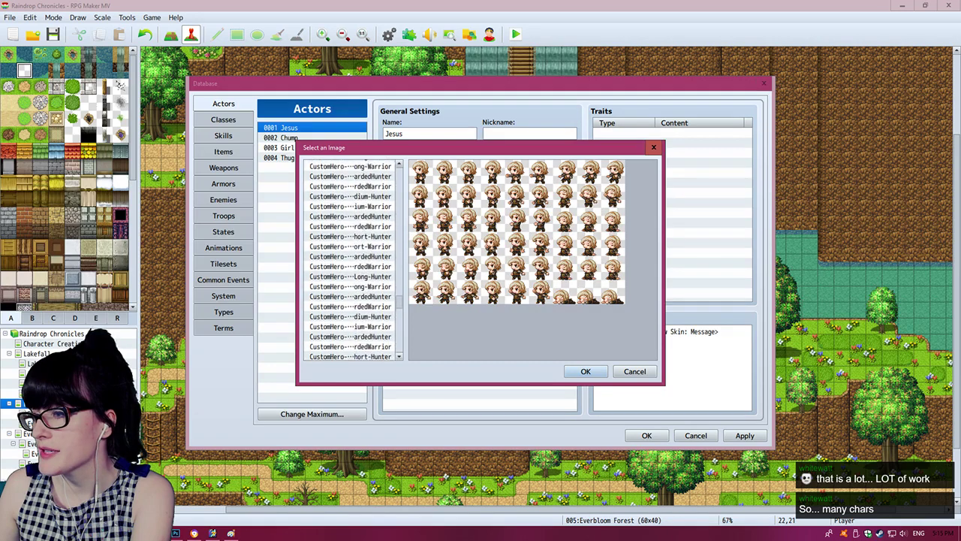
{"action": "left_click", "coordinate": [350, 310]}
{"action": "key", "text": "Down"}
{"action": "key", "text": "Down"}
{"action": "key", "text": "Down"}
{"action": "key", "text": "Down"}
{"action": "key", "text": "Down"}
{"action": "key", "text": "Down"}
{"action": "key", "text": "Down"}
{"action": "key", "text": "Down"}
{"action": "key", "text": "Down"}
{"action": "key", "text": "Down"}
{"action": "key", "text": "Down"}
{"action": "key", "text": "Down"}
{"action": "key", "text": "Down"}
{"action": "key", "text": "Down"}
{"action": "key", "text": "Down"}
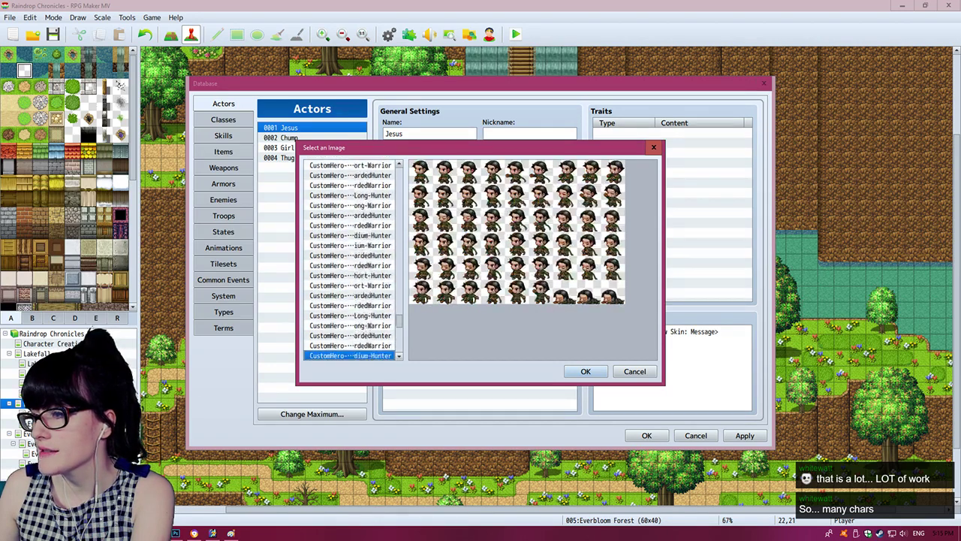
{"action": "key", "text": "Up"}
{"action": "key", "text": "Up"}
{"action": "key", "text": "Up"}
{"action": "key", "text": "Up"}
{"action": "key", "text": "Up"}
{"action": "key", "text": "Up"}
{"action": "key", "text": "Up"}
{"action": "key", "text": "Up"}
{"action": "key", "text": "Up"}
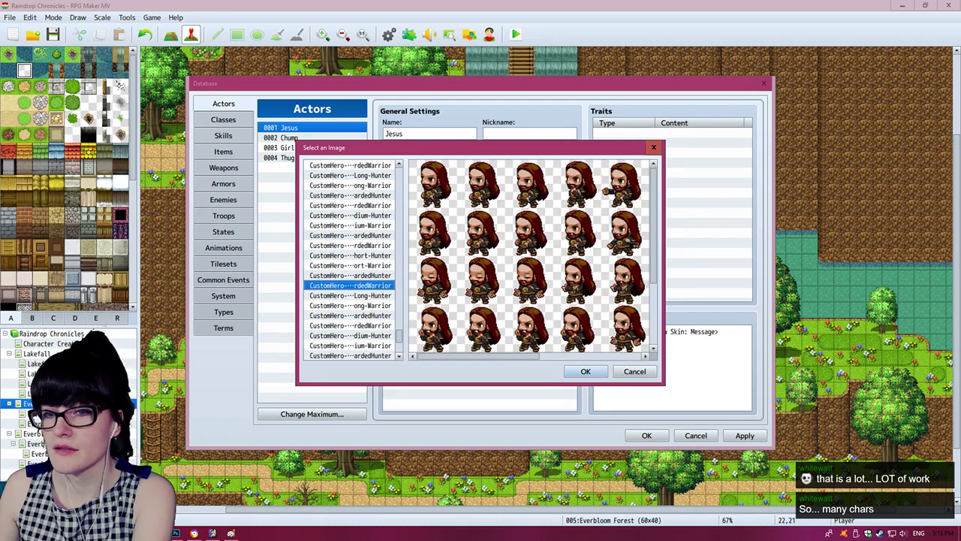
{"action": "key", "text": "Return"}
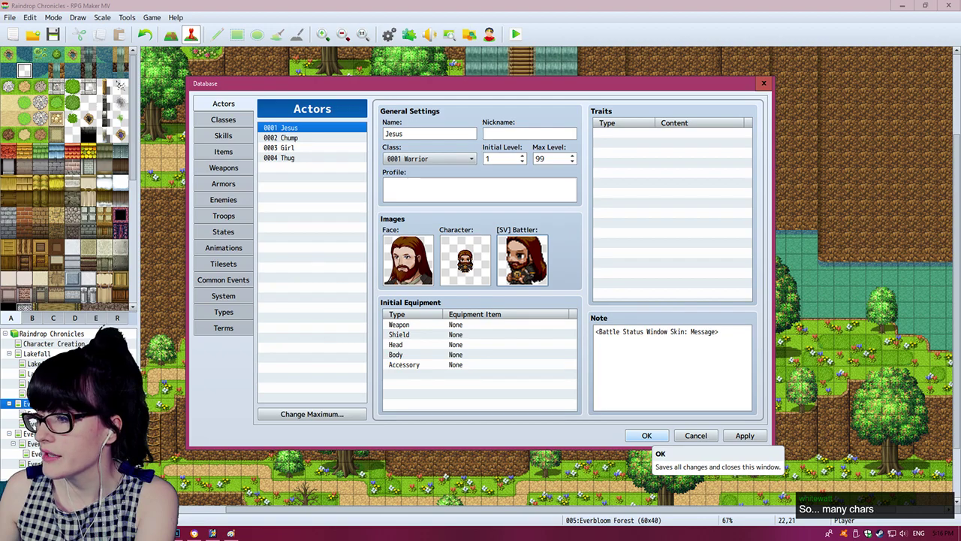
{"action": "left_click", "coordinate": [647, 436]}
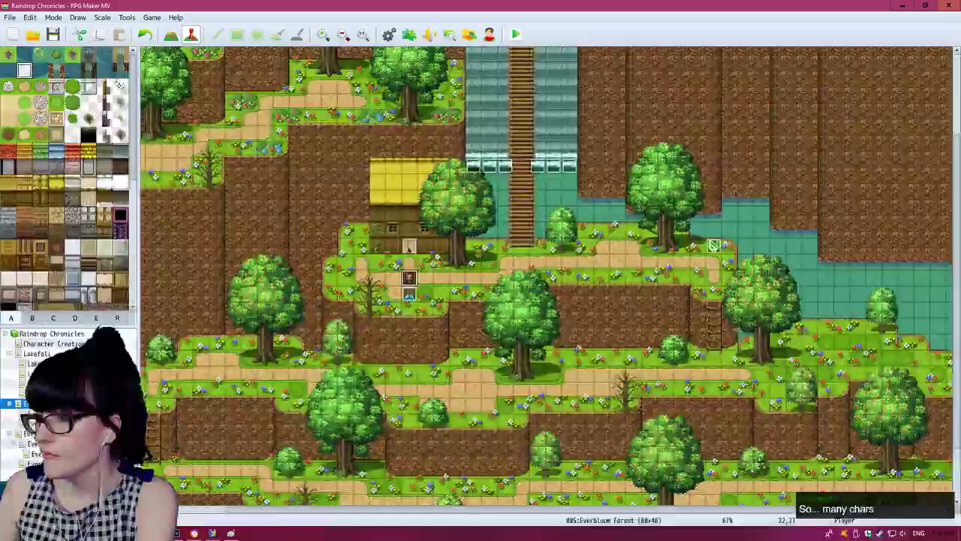
Step: Playtest the Everbloom Forest map, walk until a battle starts to check the status panel, and close the game
{"action": "left_click", "coordinate": [458, 262]}
{"action": "left_click", "coordinate": [516, 34]}
{"action": "left_click", "coordinate": [437, 283]}
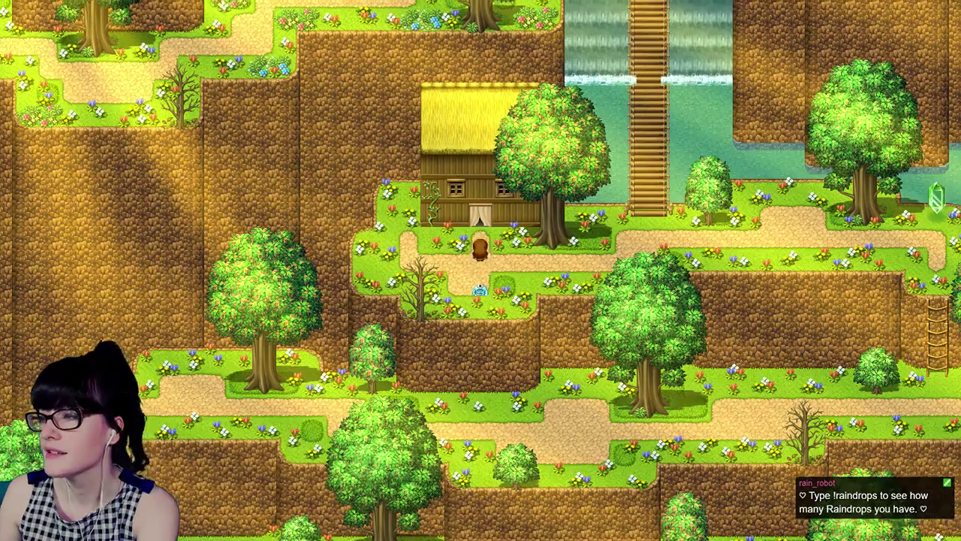
{"action": "key", "text": "Left"}
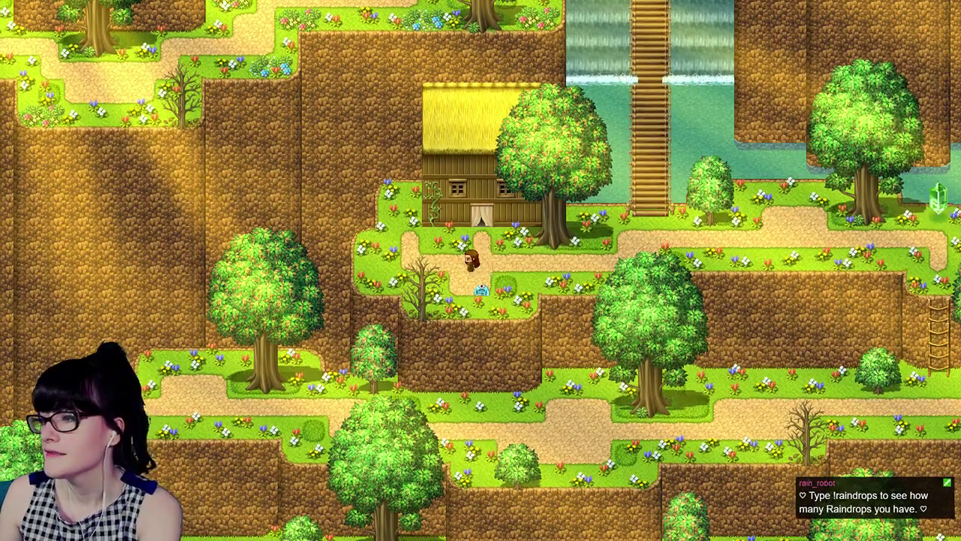
{"action": "key", "text": "Down"}
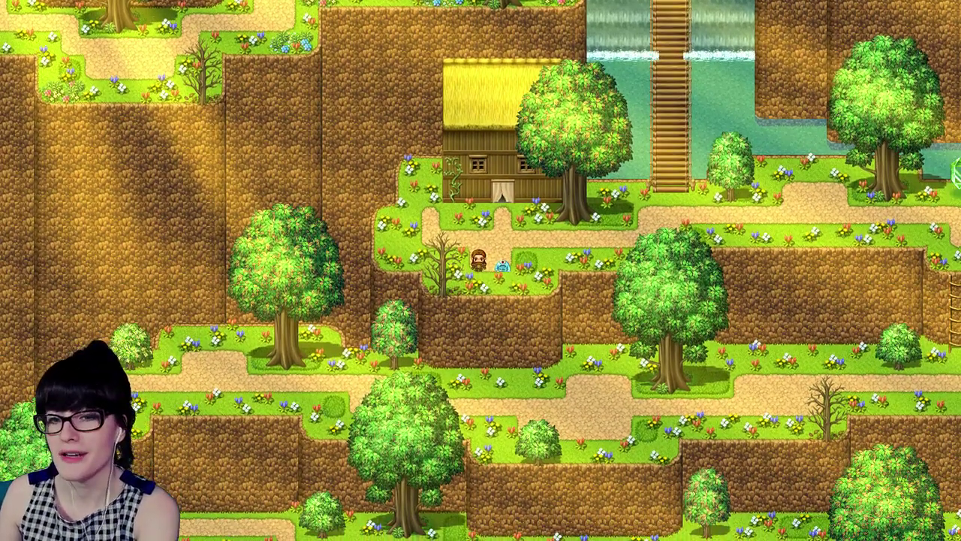
{"action": "key", "text": "Up"}
{"action": "key", "text": "Up"}
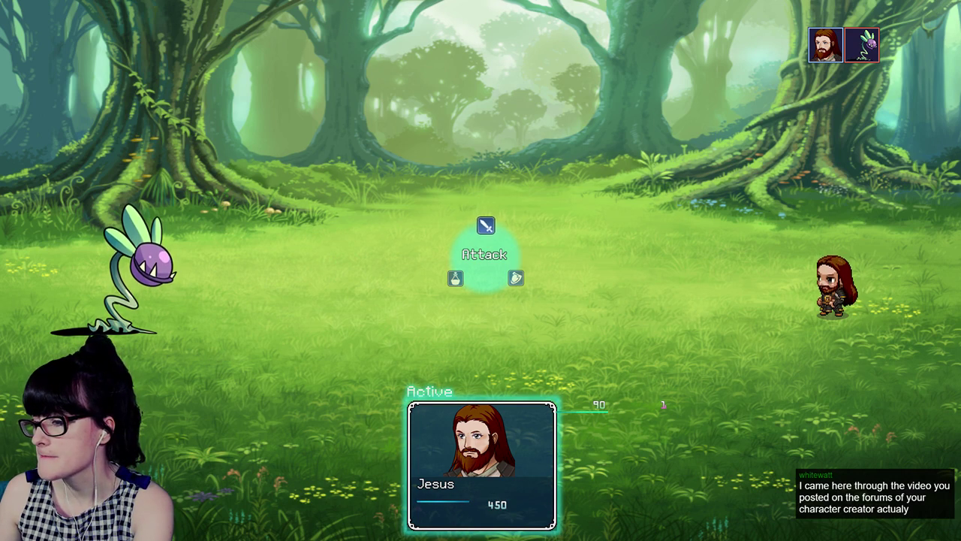
{"action": "key", "text": "F4"}
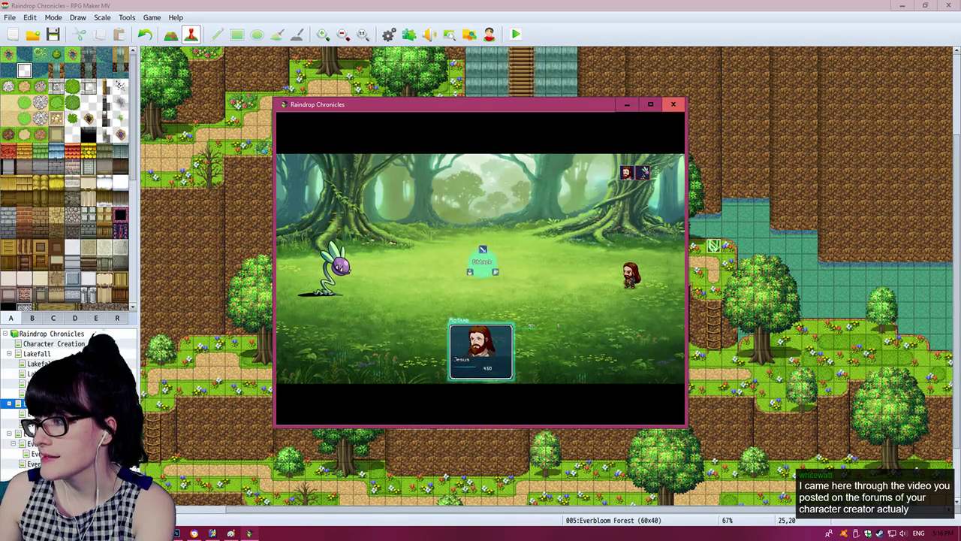
{"action": "left_click", "coordinate": [673, 104]}
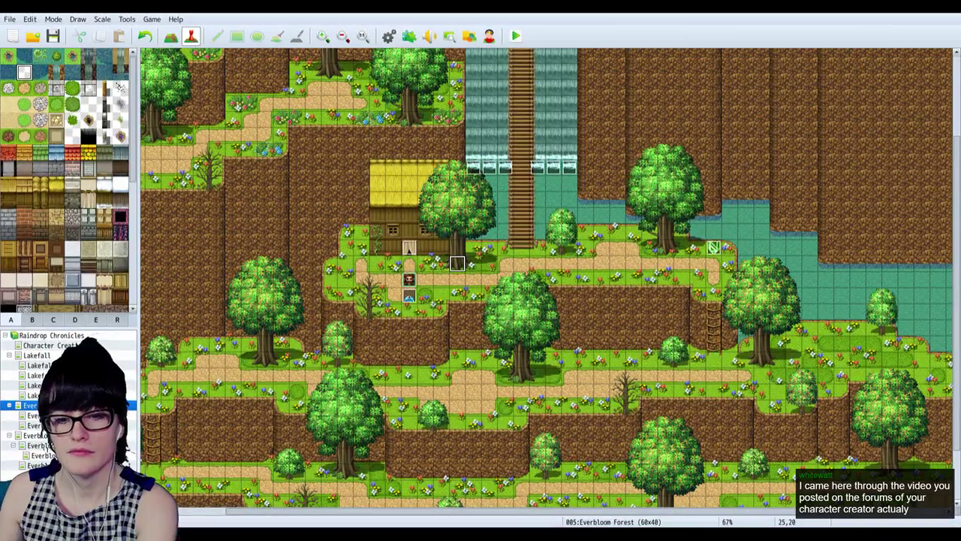
Step: Switch to Photoshop and convert the background of HP_Meter.png into an editable layer
{"action": "key", "text": "alt+Tab"}
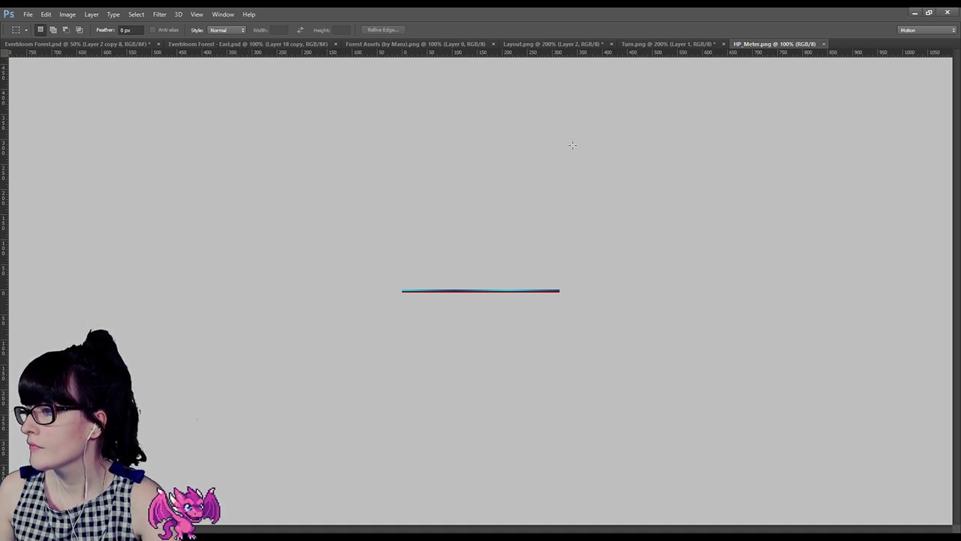
{"action": "left_click", "coordinate": [763, 44]}
{"action": "key", "text": "z"}
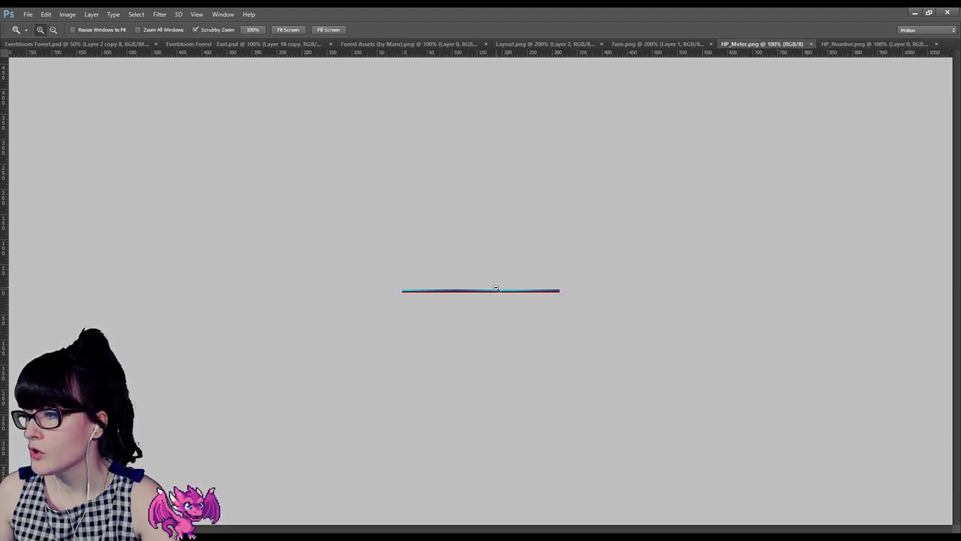
{"action": "left_click", "coordinate": [496, 288]}
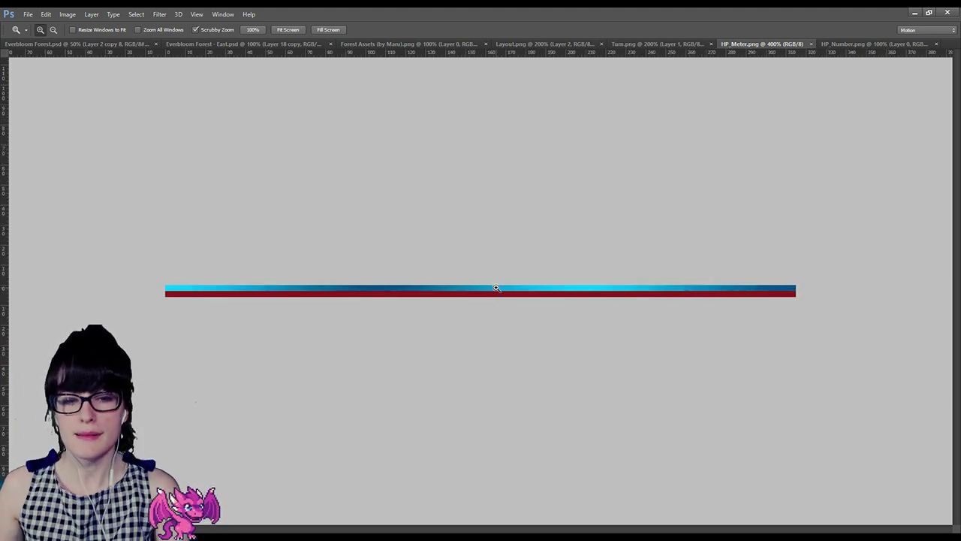
{"action": "left_click_drag", "start_coordinate": [879, 431], "coordinate": [927, 490]}
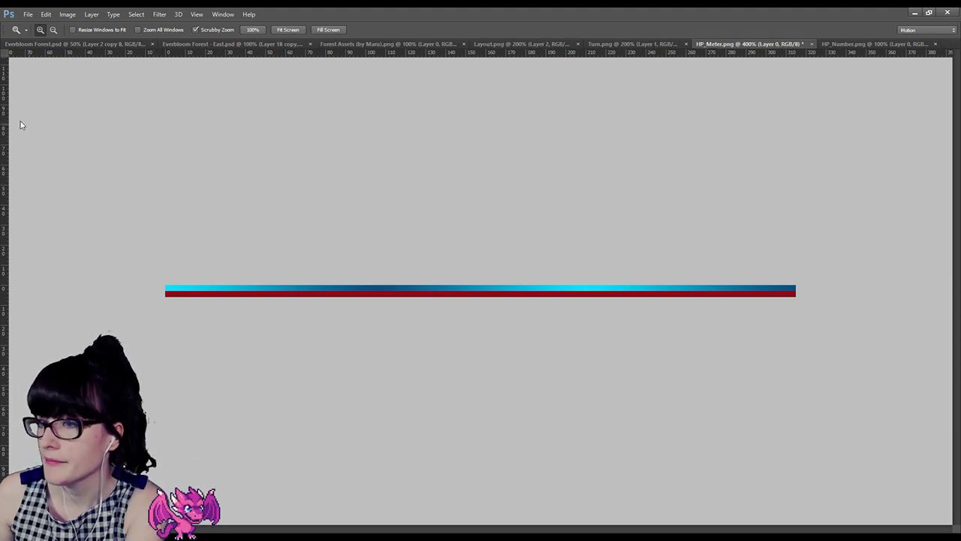
{"action": "key", "text": "m"}
{"action": "left_click_drag", "start_coordinate": [155, 291], "coordinate": [803, 347]}
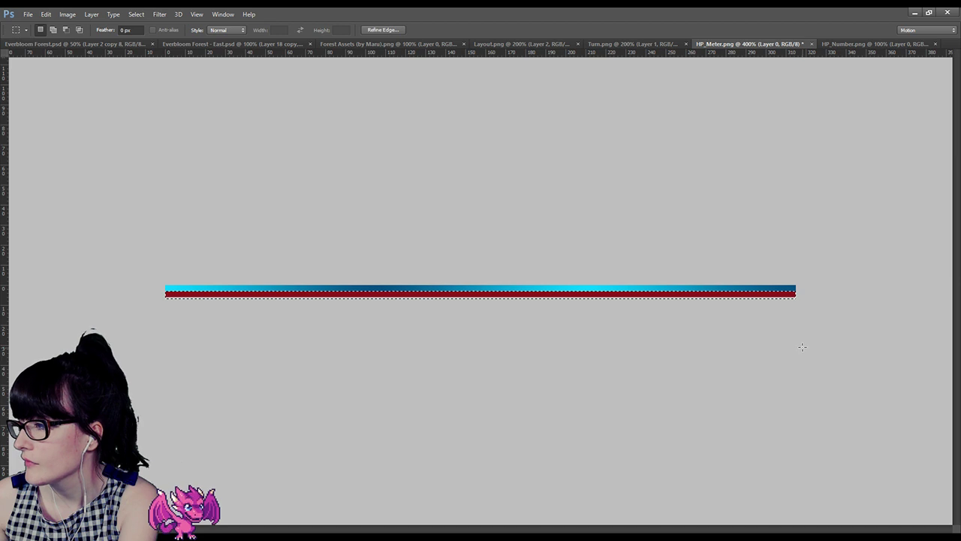
{"action": "key", "text": "ctrl+d"}
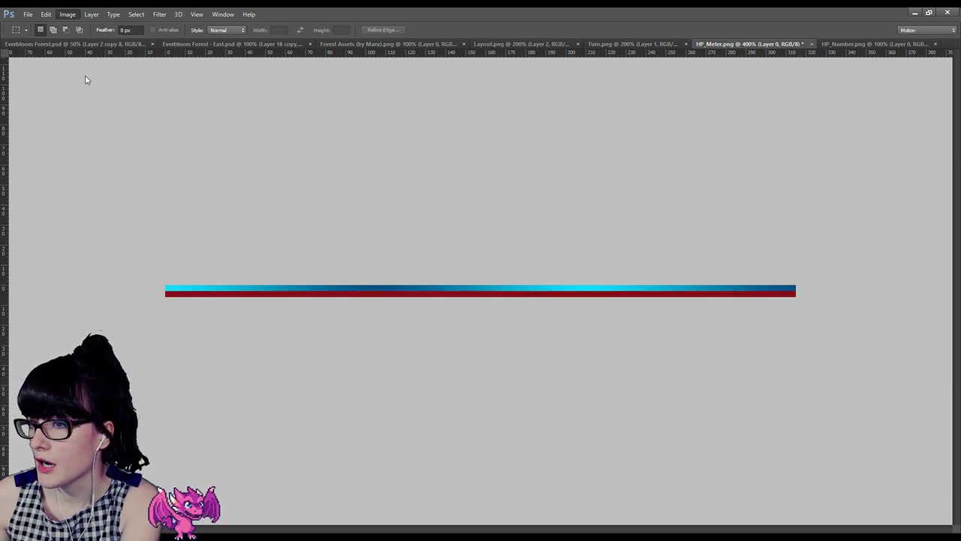
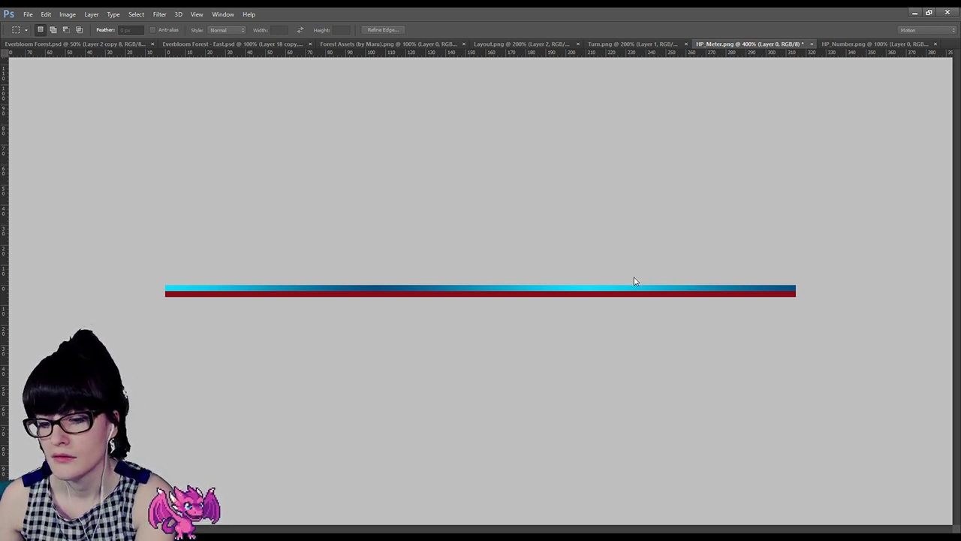
{"action": "key", "text": "Return"}
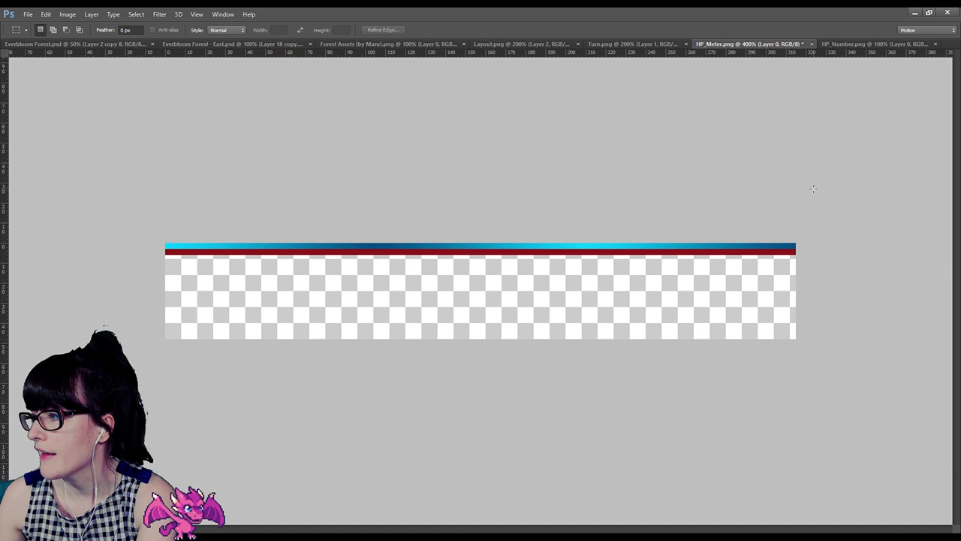
{"action": "key", "text": "ctrl+z"}
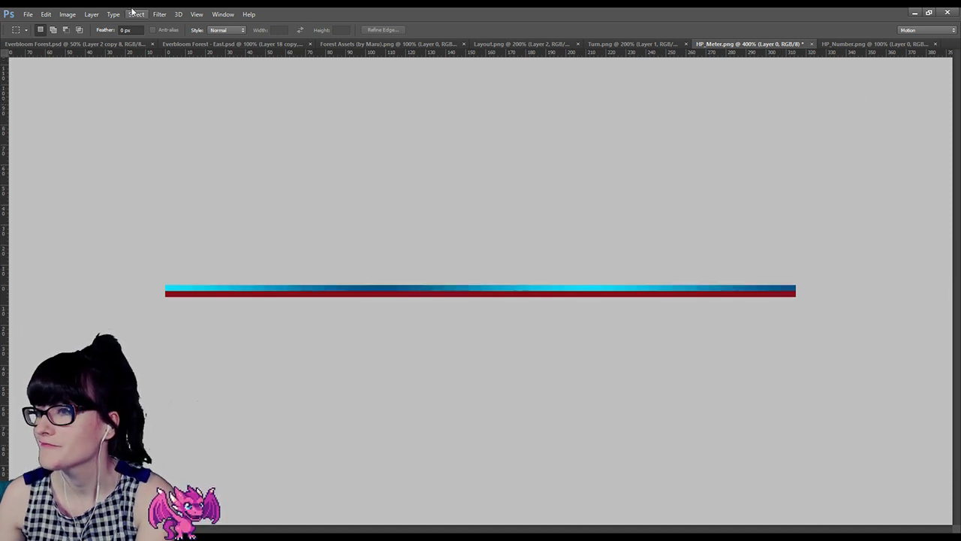
Step: Extend the meter's canvas downward to 24 px high and move the red bar down to start 12 px from the canvas top
{"action": "left_click", "coordinate": [113, 96]}
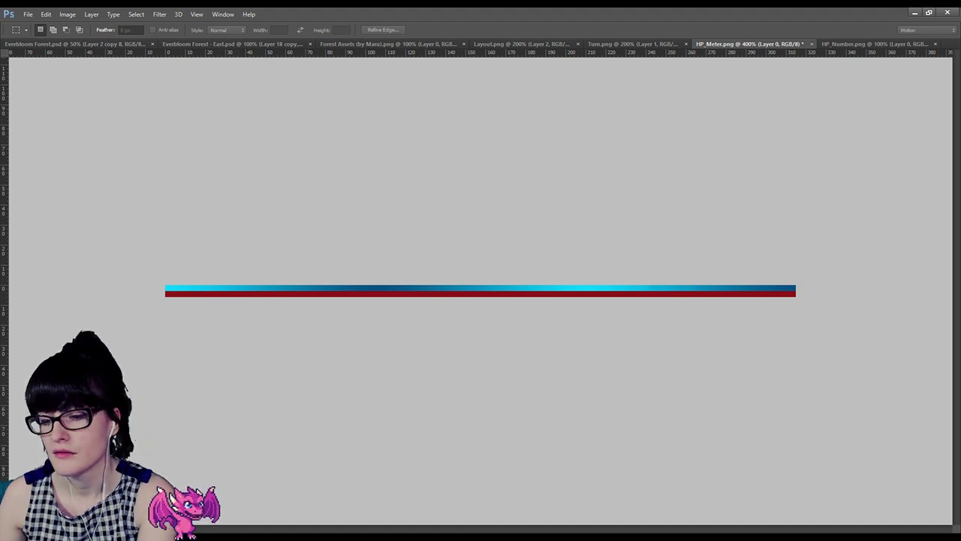
{"action": "left_click", "coordinate": [800, 225]}
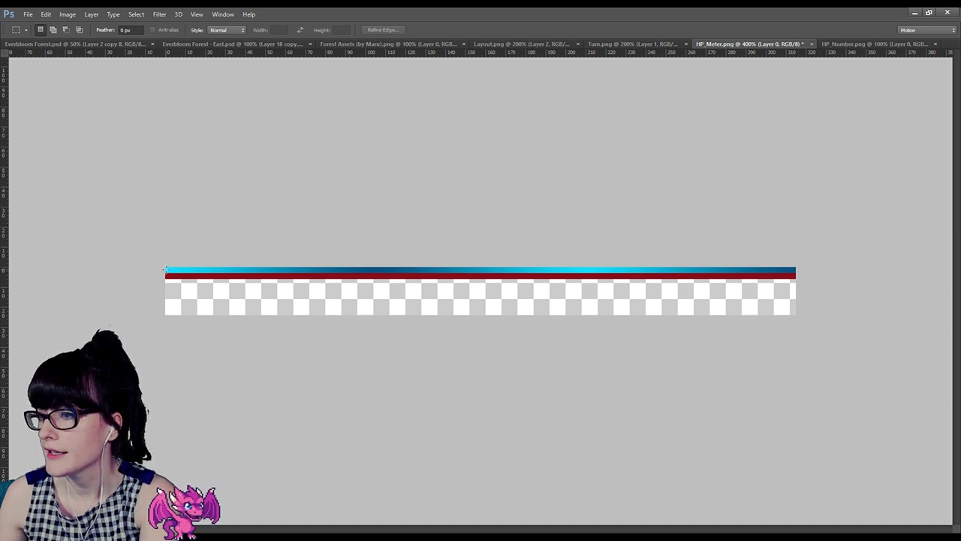
{"action": "left_click_drag", "start_coordinate": [161, 273], "coordinate": [218, 372]}
{"action": "left_click", "coordinate": [217, 373]}
{"action": "left_click_drag", "start_coordinate": [159, 273], "coordinate": [807, 330]}
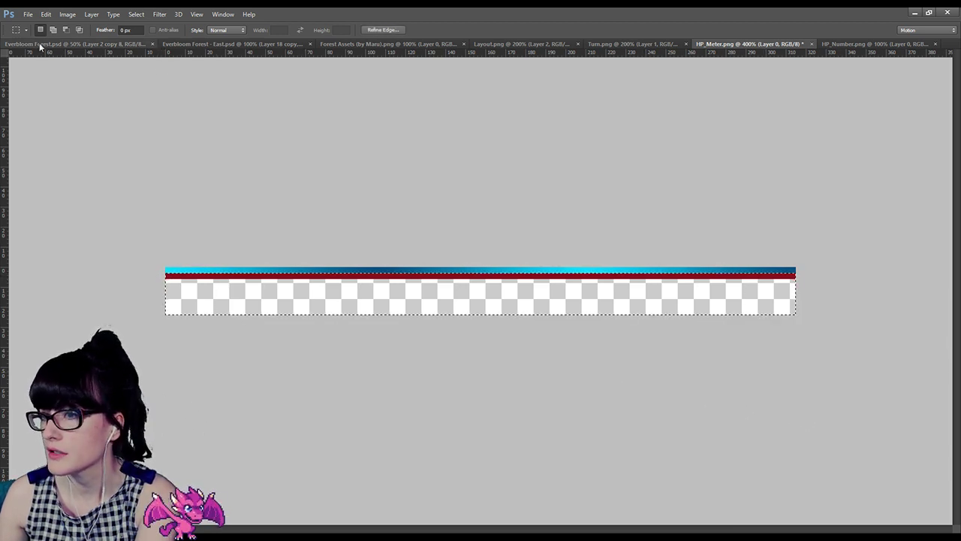
{"action": "key", "text": "ctrl+d"}
{"action": "key", "text": "v"}
{"action": "key", "text": "Down"}
{"action": "key", "text": "Down"}
{"action": "key", "text": "Down"}
{"action": "key", "text": "Down"}
{"action": "key", "text": "Down"}
{"action": "key", "text": "Down"}
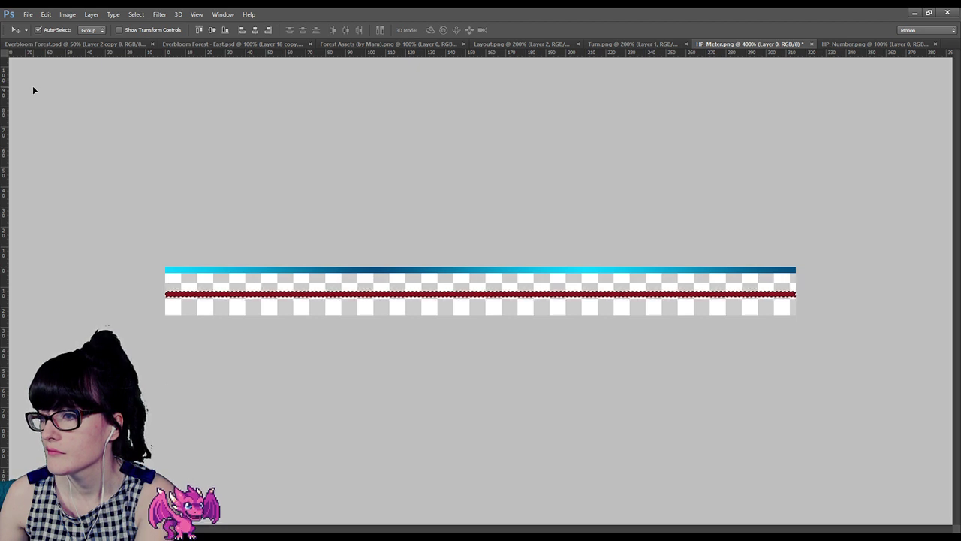
{"action": "key", "text": "m"}
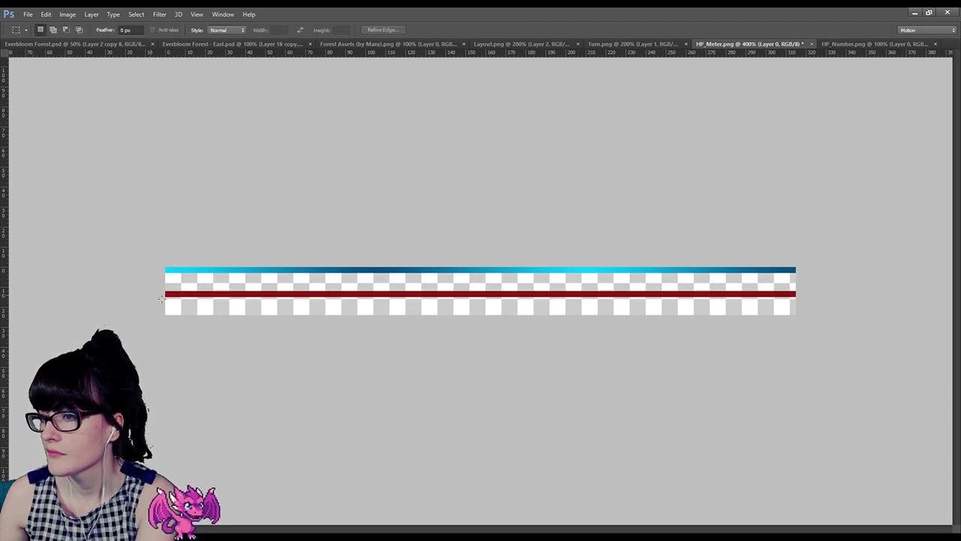
Step: Stretch the blue gradient bar to 400% height so it fills the upper half of the canvas
{"action": "left_click_drag", "start_coordinate": [205, 319], "coordinate": [189, 334]}
{"action": "left_click_drag", "start_coordinate": [189, 258], "coordinate": [227, 292]}
{"action": "left_click", "coordinate": [229, 295]}
{"action": "left_click_drag", "start_coordinate": [160, 263], "coordinate": [820, 272]}
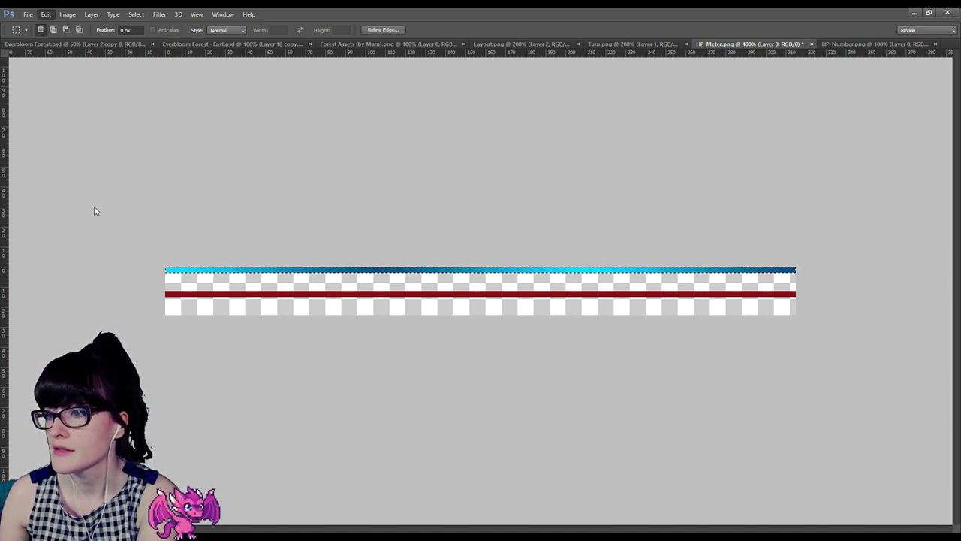
{"action": "key", "text": "ctrl+t"}
{"action": "left_click_drag", "start_coordinate": [480, 275], "coordinate": [485, 292]}
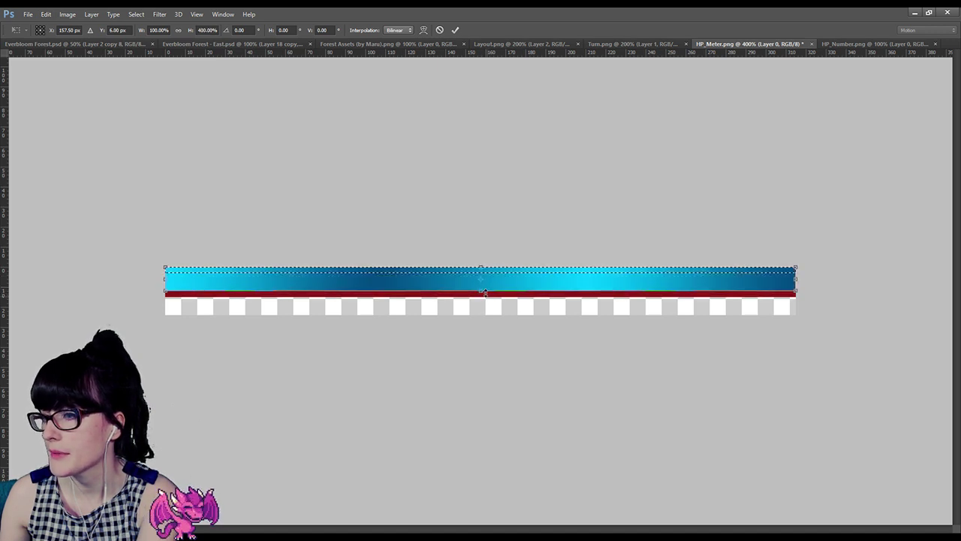
{"action": "key", "text": "Return"}
{"action": "key", "text": "ctrl+d"}
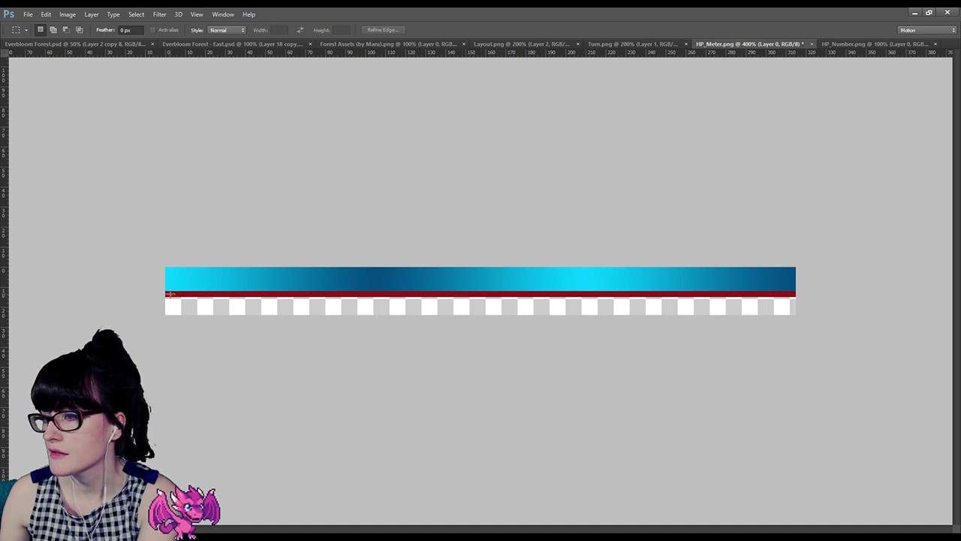
Step: Stretch the red bar to 400% height so it fills the lower half of the canvas, and save HP_Meter.png
{"action": "left_click_drag", "start_coordinate": [166, 291], "coordinate": [131, 295]}
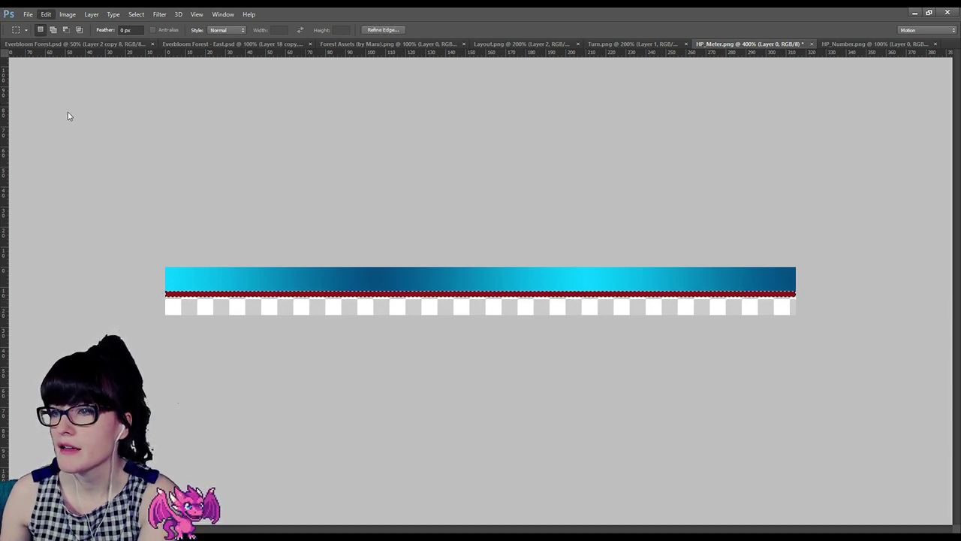
{"action": "key", "text": "ctrl+t"}
{"action": "left_click_drag", "start_coordinate": [480, 294], "coordinate": [480, 316]}
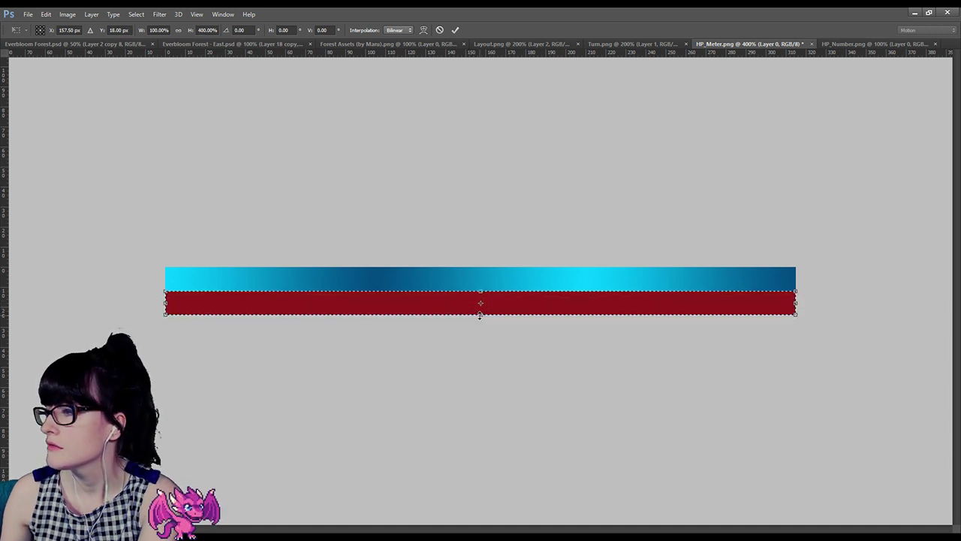
{"action": "key", "text": "Return"}
{"action": "key", "text": "ctrl+d"}
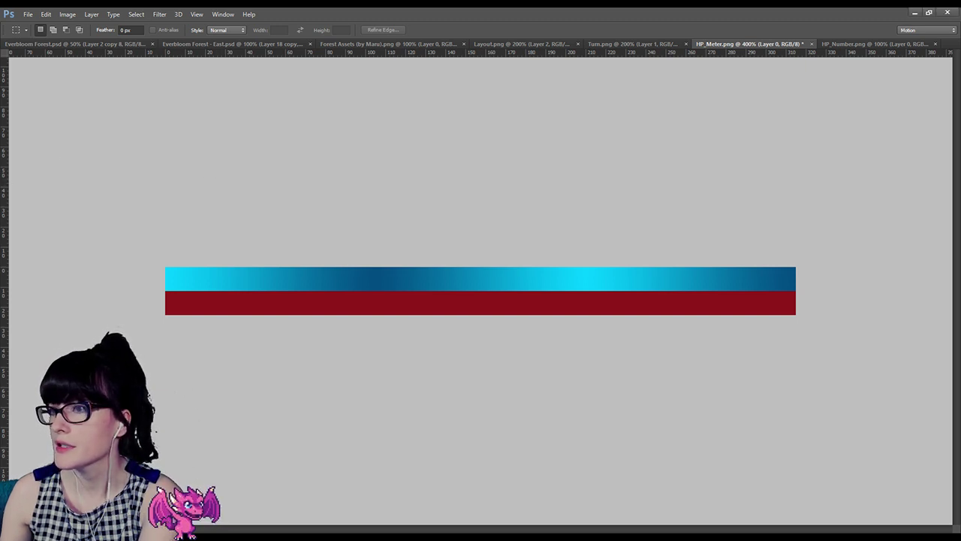
{"action": "key", "text": "ctrl+s"}
Step: Switch to the game playtest, check the thicker HP meter in a battle, and escape back to the map
{"action": "key", "text": "alt+Tab"}
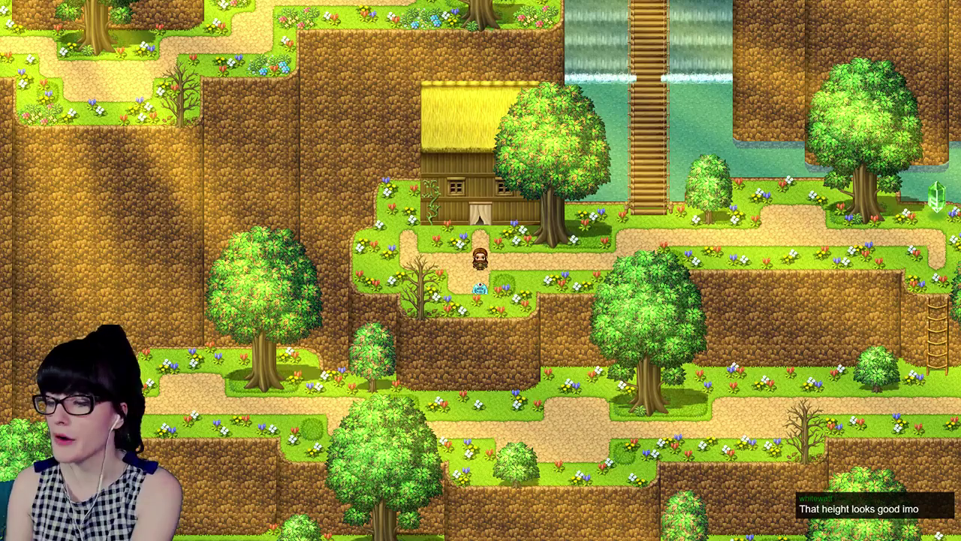
{"action": "key", "text": "Return"}
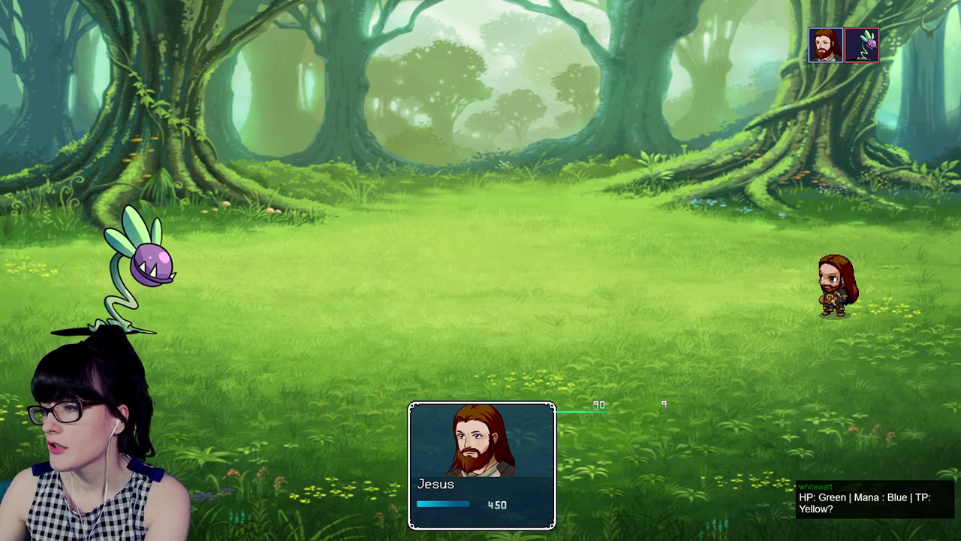
{"action": "key", "text": "Escape"}
{"action": "key", "text": "Down"}
{"action": "key", "text": "Return"}
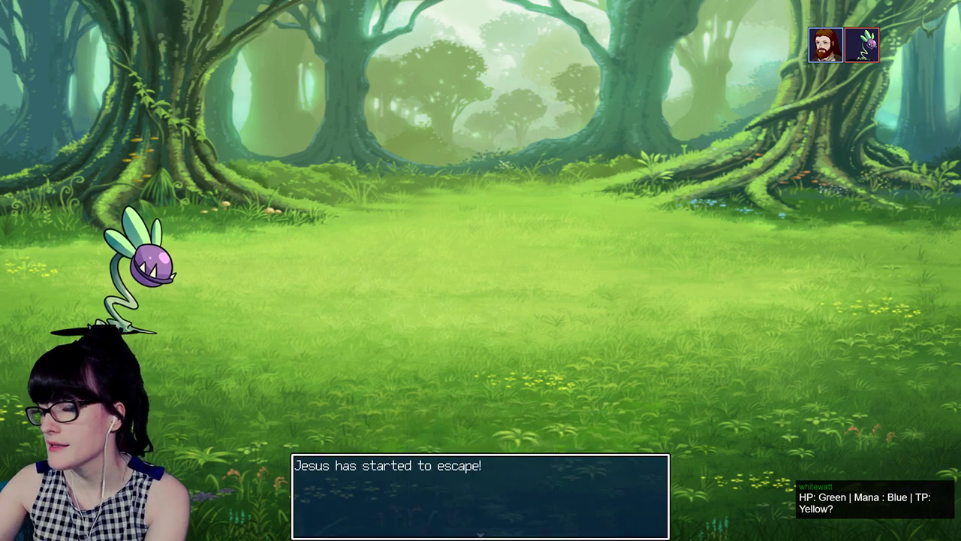
{"action": "key", "text": "Return"}
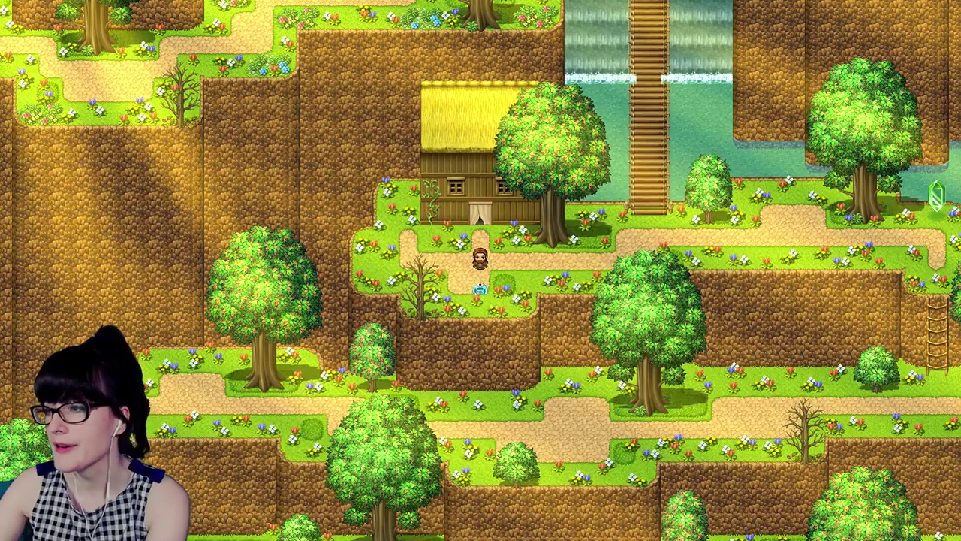
Step: Check how the HP and MP bars look in the playtest's main menu, and close the menu
{"action": "key", "text": "Escape"}
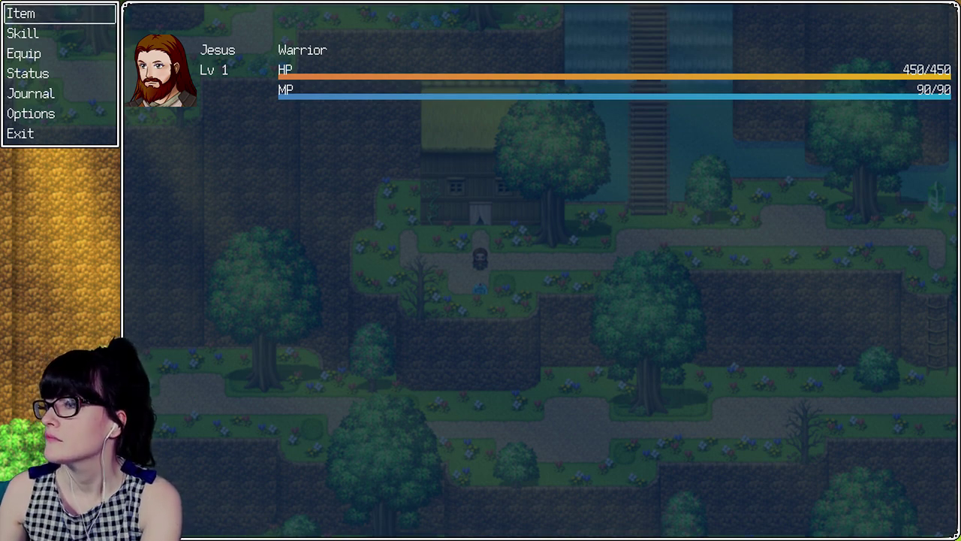
{"action": "key", "text": "Escape"}
{"action": "key", "text": "Escape"}
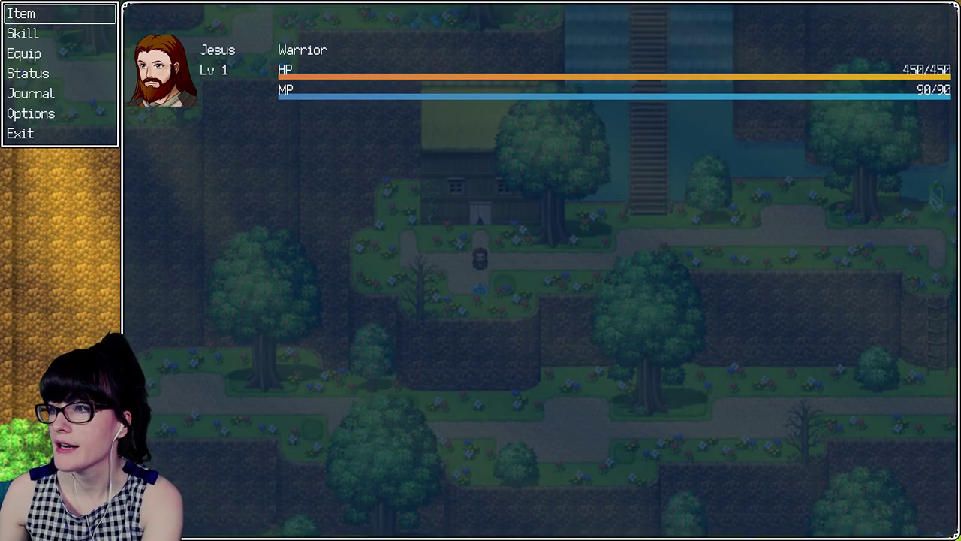
{"action": "key", "text": "Escape"}
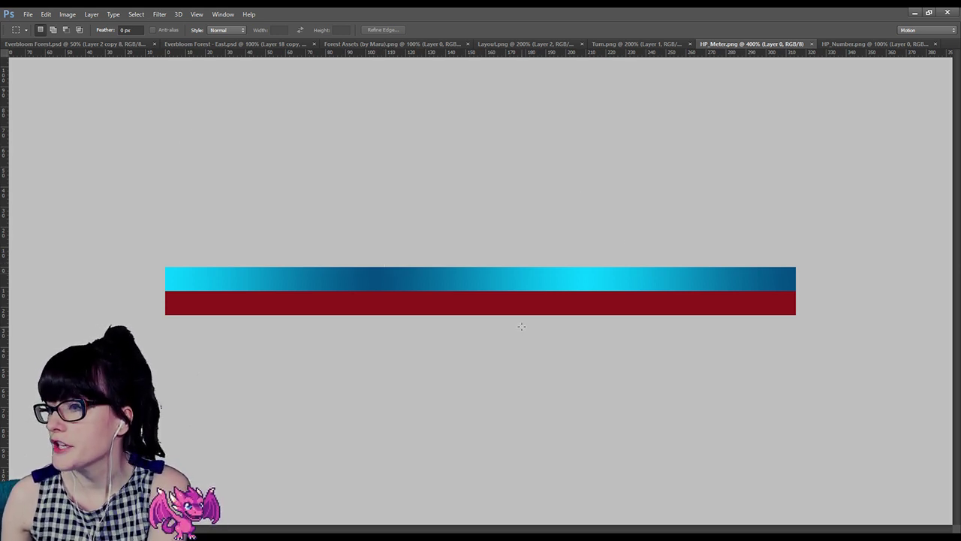
Step: Switch to Photoshop, recolour the meter's upper gradient bar from blue to bright green, and save HP_Meter.png
{"action": "left_click_drag", "start_coordinate": [806, 289], "coordinate": [806, 288]}
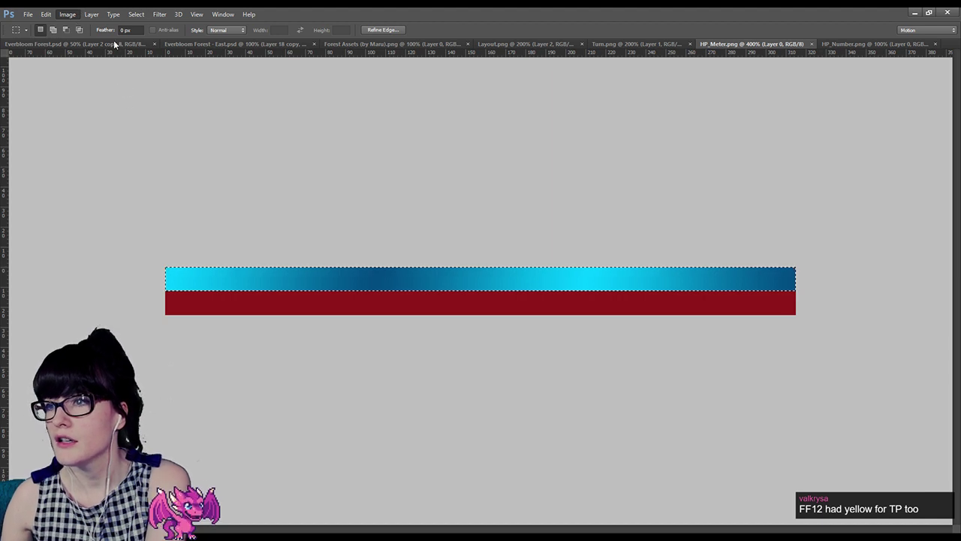
{"action": "key", "text": "i"}
{"action": "left_click_drag", "start_coordinate": [735, 316], "coordinate": [719, 320]}
{"action": "left_click_drag", "start_coordinate": [719, 316], "coordinate": [716, 316]}
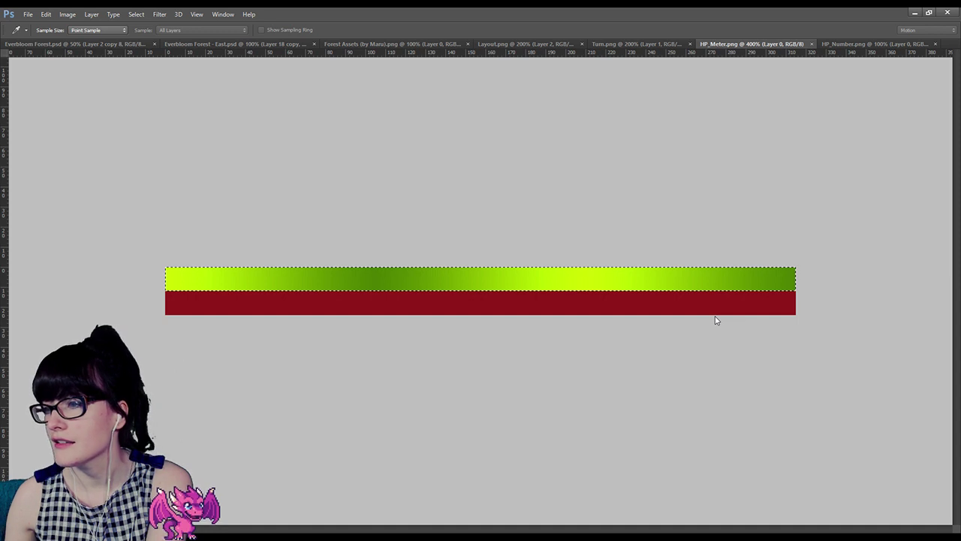
{"action": "left_click_drag", "start_coordinate": [716, 316], "coordinate": [721, 318]}
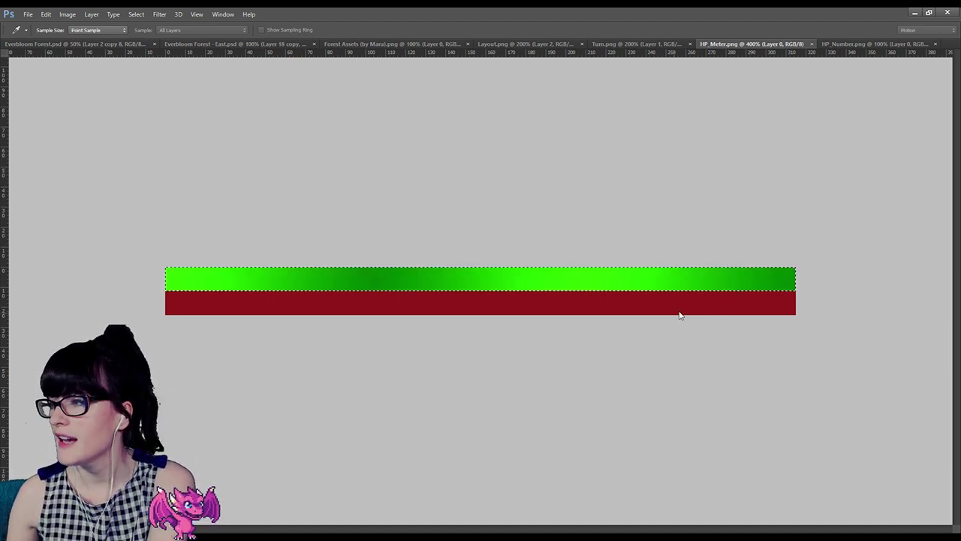
{"action": "key", "text": "m"}
{"action": "key", "text": "ctrl+d"}
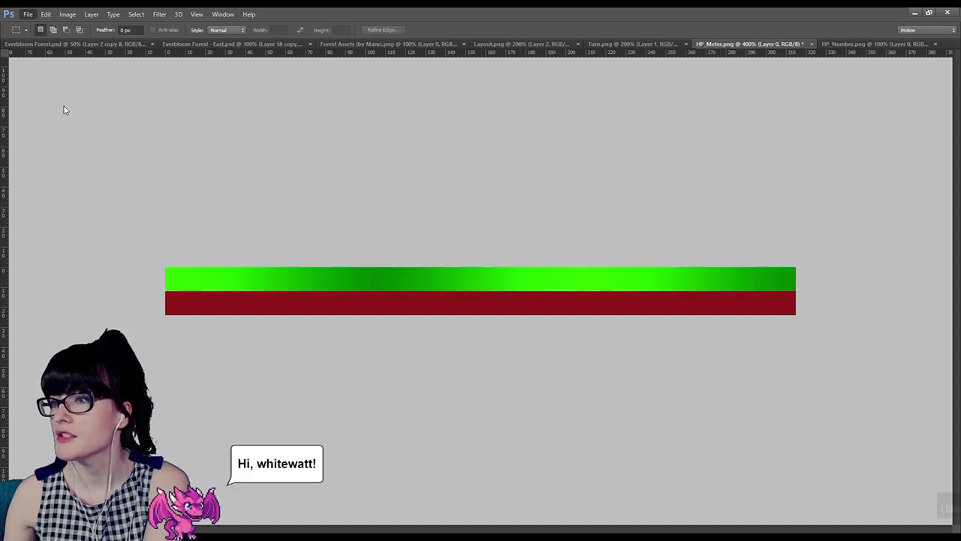
{"action": "key", "text": "ctrl+s"}
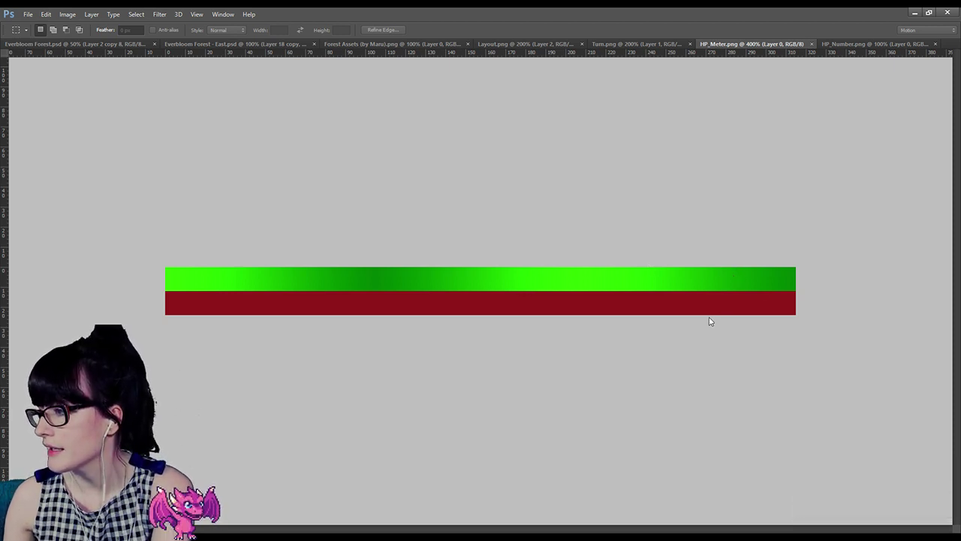
Step: Extend the HP meter's canvas leftward to about 600 px wide, keeping the bars at the right end
{"action": "key", "text": "ctrl+z"}
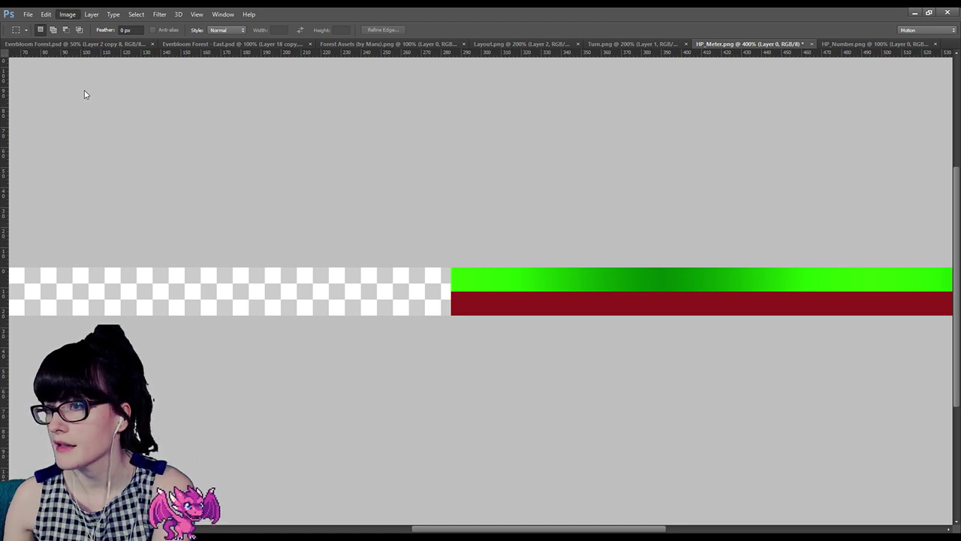
{"action": "key", "text": "h"}
{"action": "key", "text": "m"}
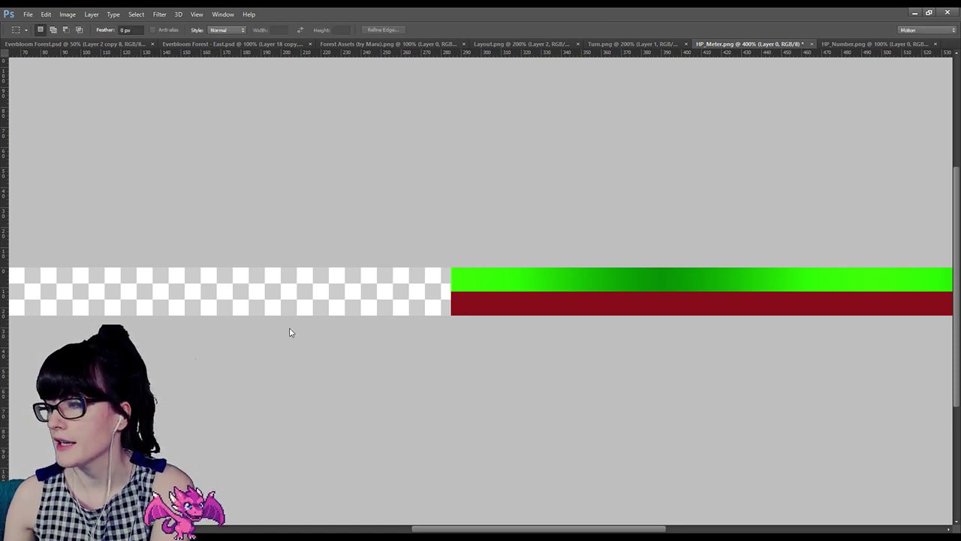
{"action": "key", "text": "z"}
{"action": "left_click", "coordinate": [316, 214]}
{"action": "left_click", "coordinate": [316, 215], "text": "alt"}
{"action": "left_click", "coordinate": [316, 214], "text": "alt"}
{"action": "left_click", "coordinate": [373, 233], "text": "alt"}
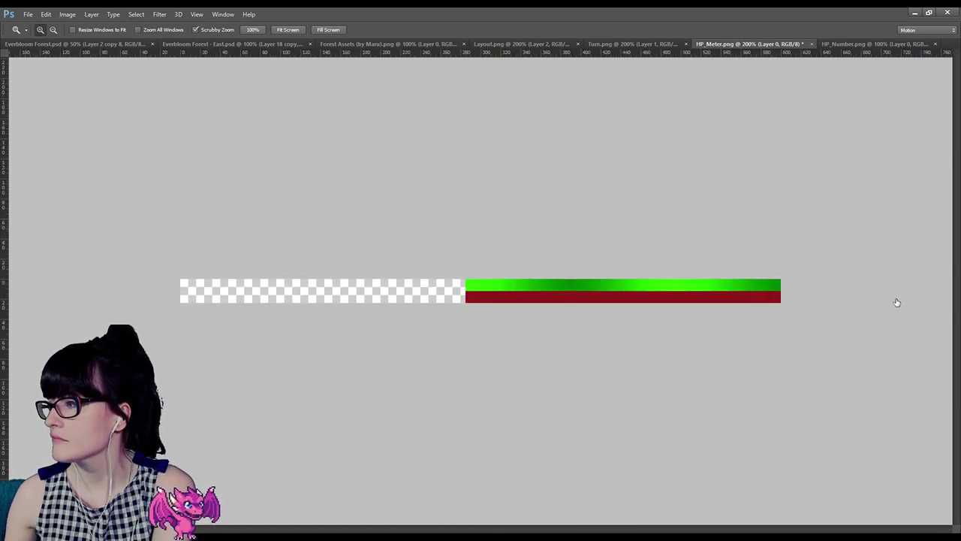
{"action": "key", "text": "ctrl+j"}
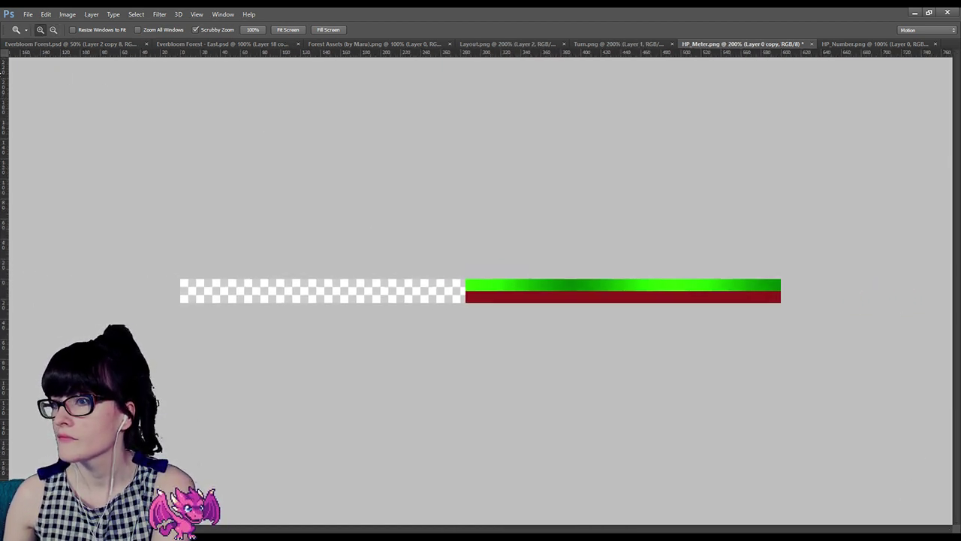
{"action": "key", "text": "v"}
{"action": "left_click_drag", "start_coordinate": [550, 279], "coordinate": [241, 282]}
{"action": "key", "text": "Delete"}
Step: Stretch the green and red bars leftward with Free Transform to fill the whole canvas width, and save HP_Meter.png
{"action": "left_click", "coordinate": [40, 15]}
{"action": "left_click", "coordinate": [45, 211]}
{"action": "left_click_drag", "start_coordinate": [459, 288], "coordinate": [177, 310]}
{"action": "key", "text": "Return"}
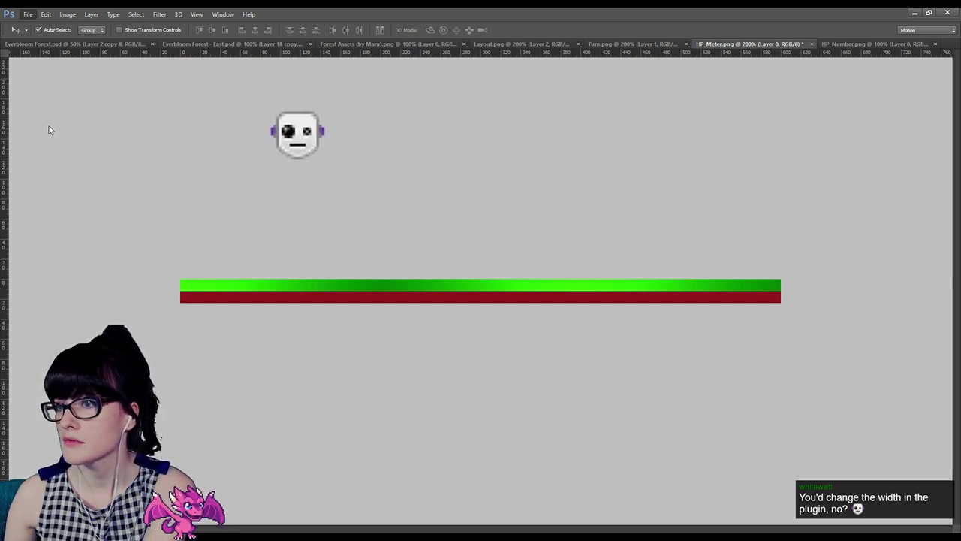
{"action": "key", "text": "ctrl+s"}
Step: Switch to the game playtest, check the green HP meter in a battle, and close the playtest
{"action": "key", "text": "alt+Tab"}
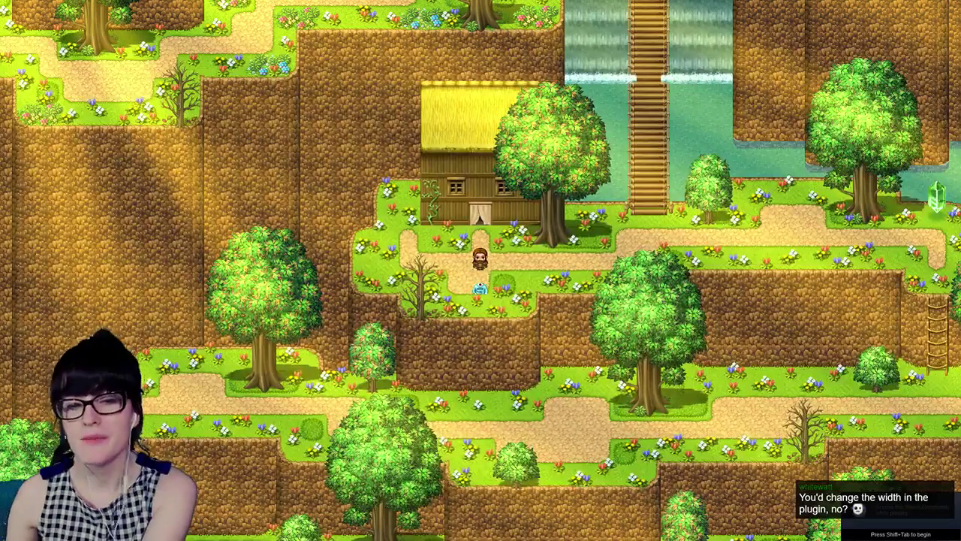
{"action": "key", "text": "Return"}
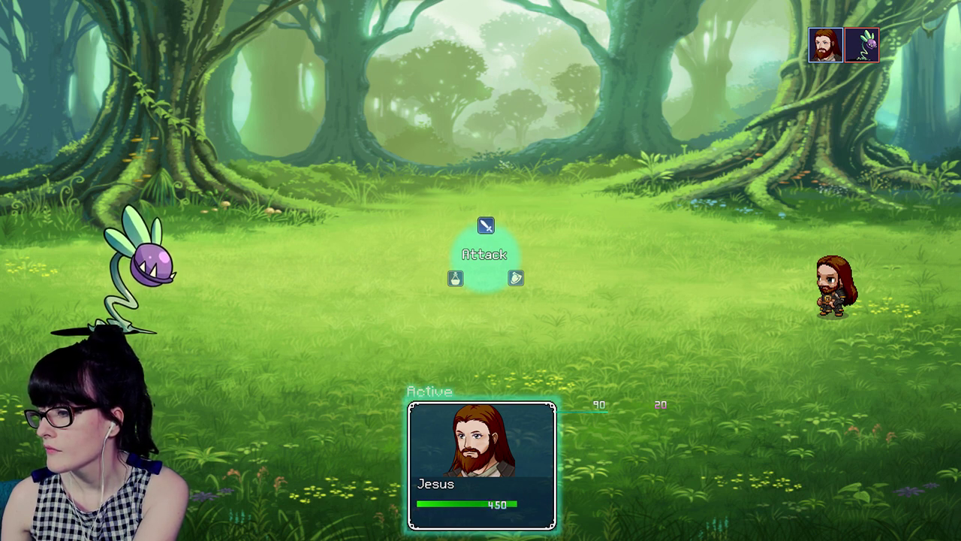
{"action": "key", "text": "Left"}
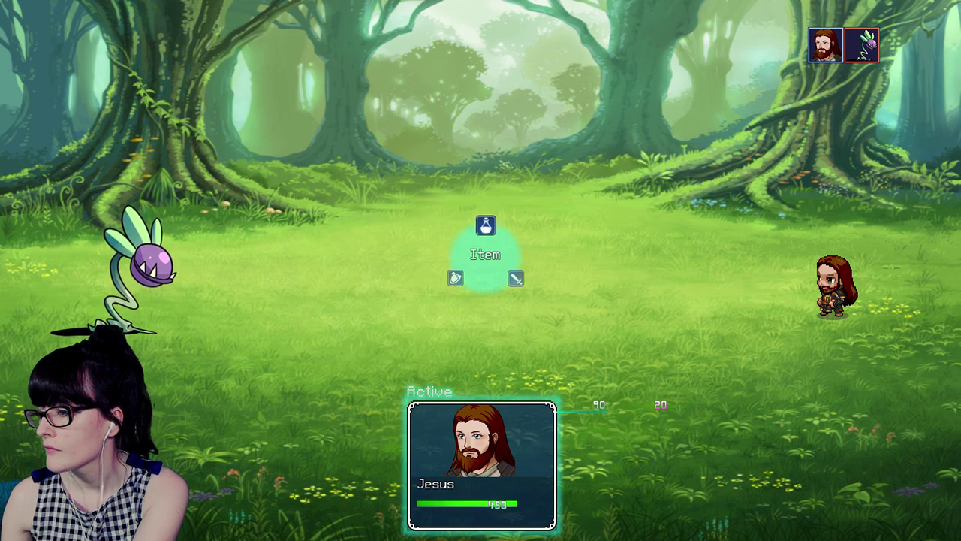
{"action": "key", "text": "Left"}
{"action": "key", "text": "Right"}
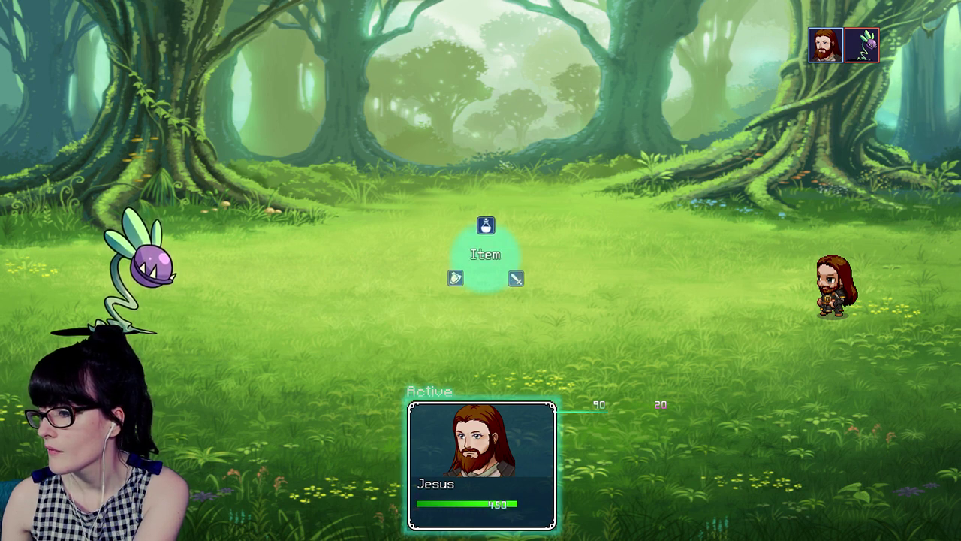
{"action": "key", "text": "F4"}
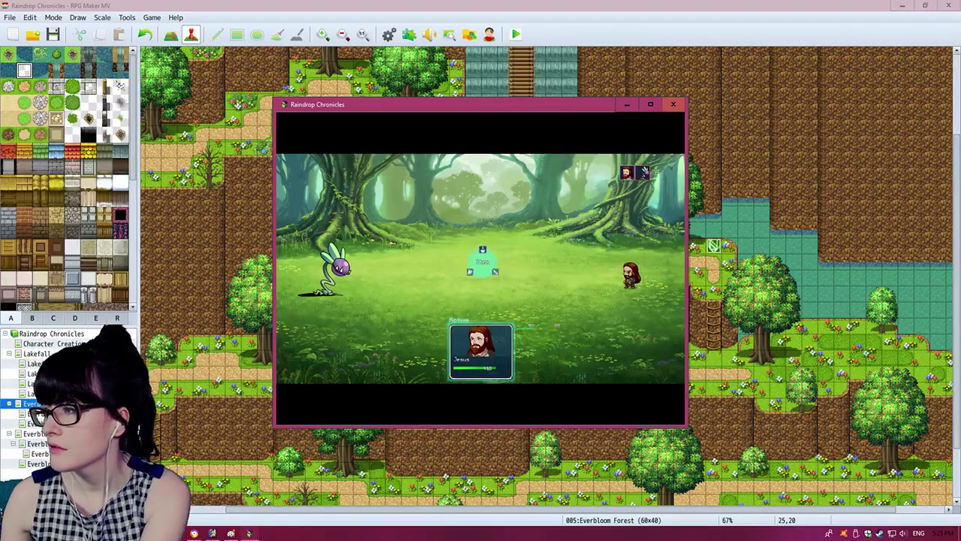
{"action": "left_click", "coordinate": [673, 105]}
Step: Examine the HP gauge parameters of the MOG_BattleHud plugin for a meter width setting, and close its settings without saving
{"action": "left_click", "coordinate": [409, 34]}
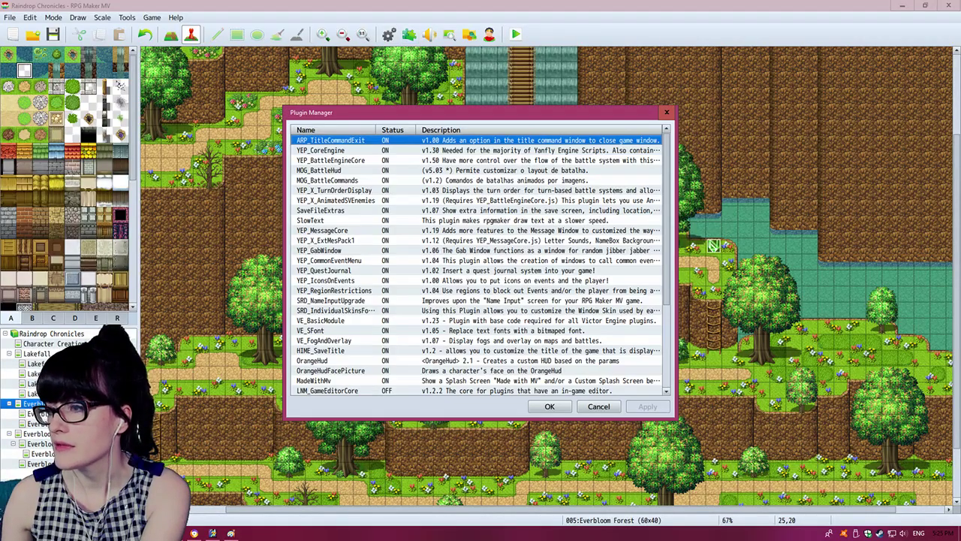
{"action": "double_click", "coordinate": [319, 170]}
{"action": "scroll", "coordinate": [624, 270], "scroll_direction": "down", "scroll_amount": 6}
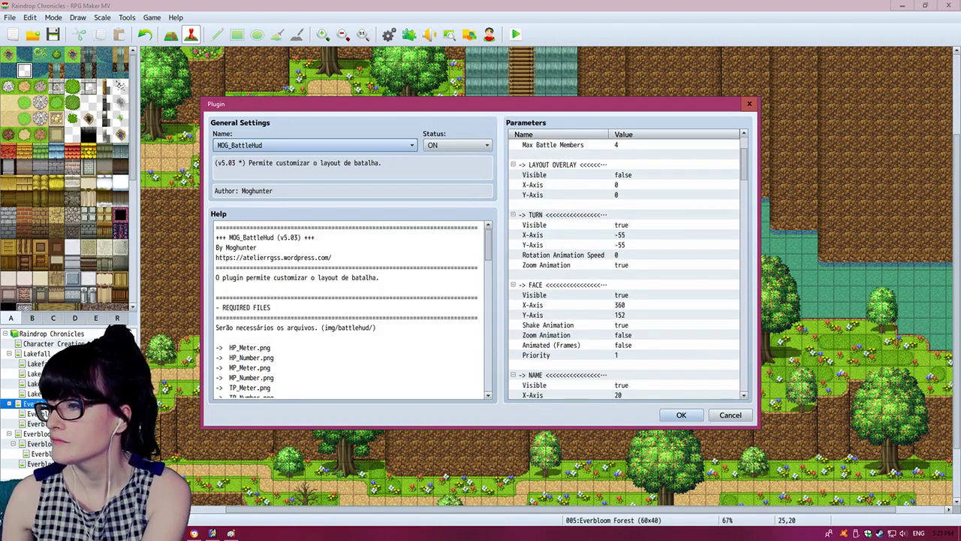
{"action": "scroll", "coordinate": [623, 270], "scroll_direction": "down", "scroll_amount": 7}
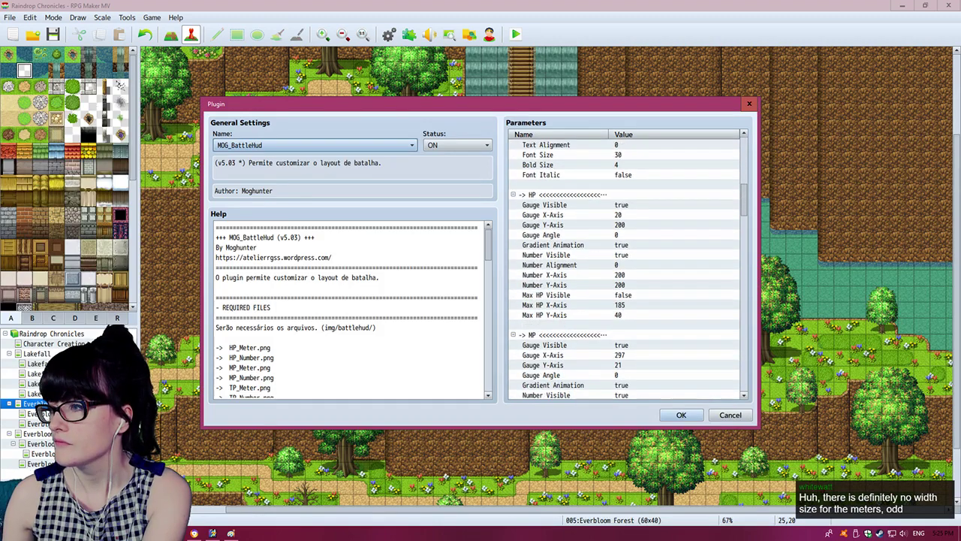
{"action": "left_click", "coordinate": [578, 205]}
{"action": "left_click", "coordinate": [579, 245]}
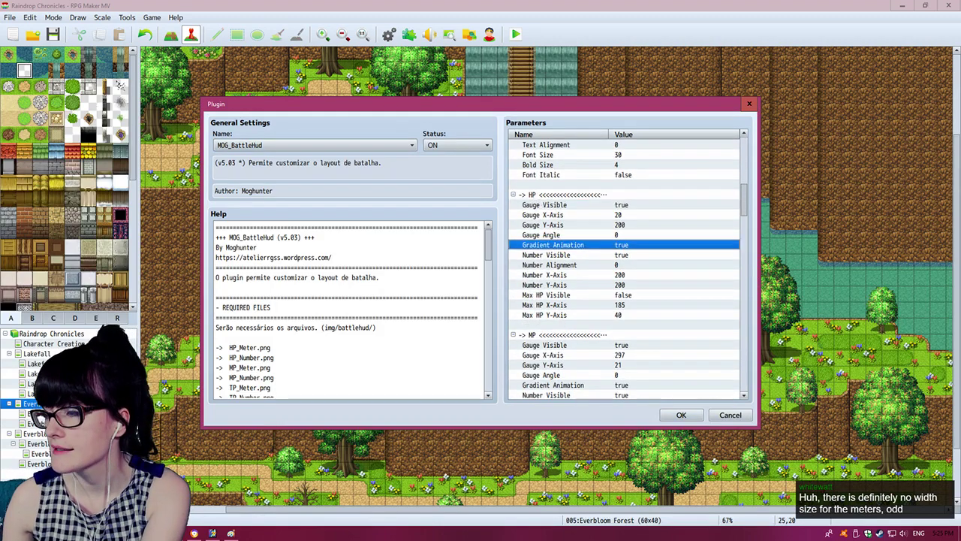
{"action": "left_click", "coordinate": [578, 256]}
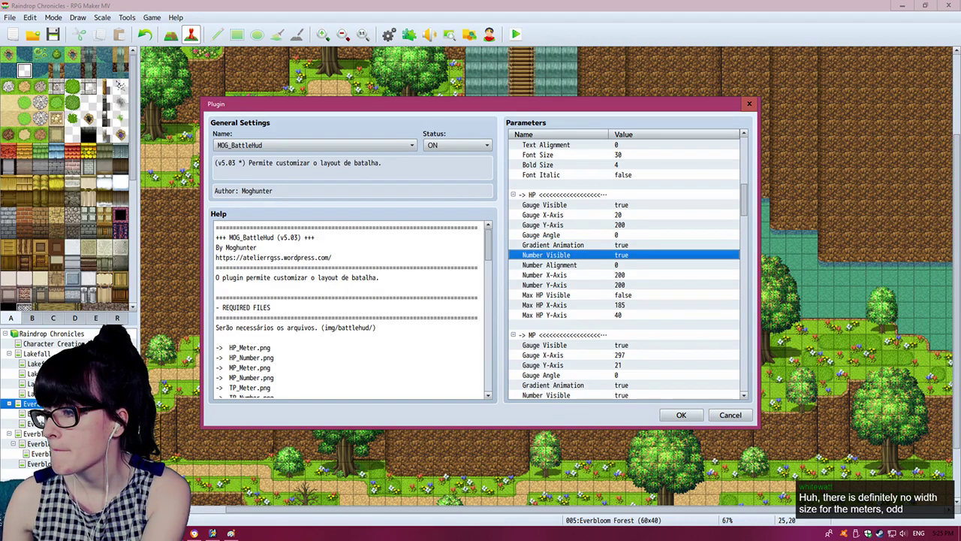
{"action": "left_click", "coordinate": [578, 275]}
{"action": "left_click", "coordinate": [578, 295]}
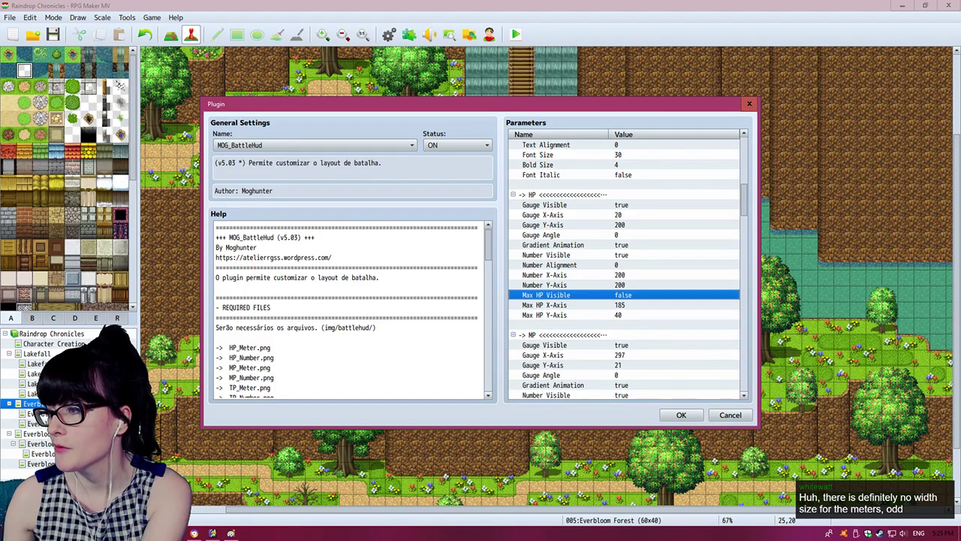
{"action": "left_click", "coordinate": [578, 235]}
{"action": "left_click", "coordinate": [579, 245]}
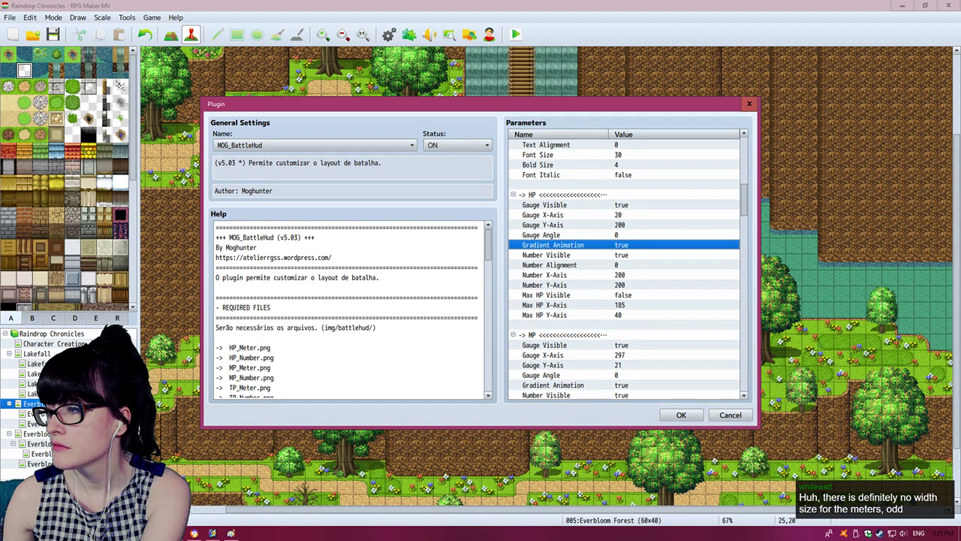
{"action": "left_click", "coordinate": [579, 255]}
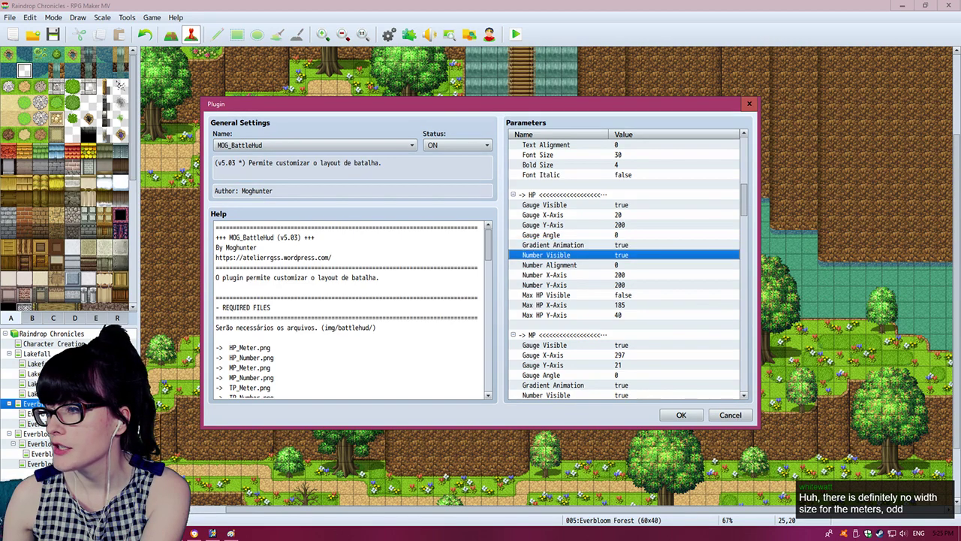
{"action": "scroll", "coordinate": [625, 260], "scroll_direction": "up", "scroll_amount": 1}
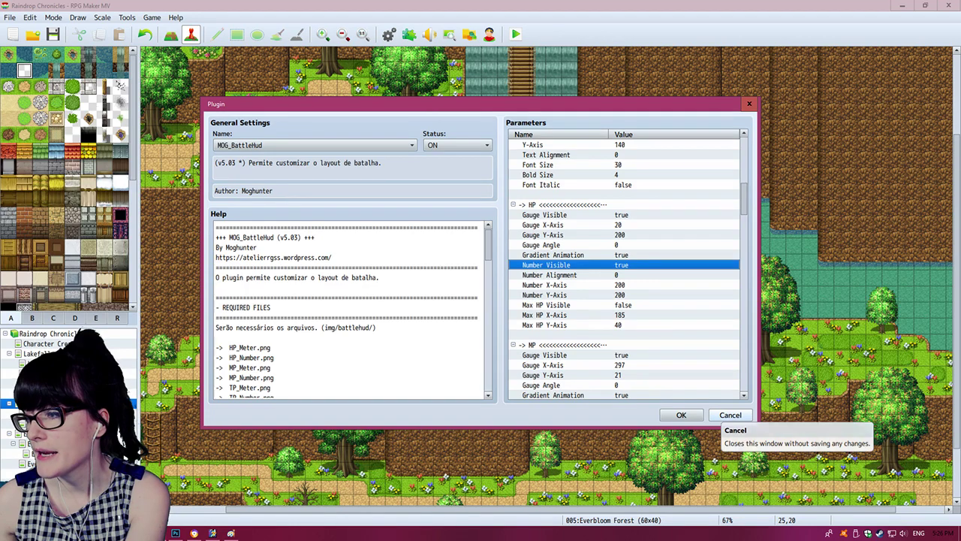
{"action": "left_click", "coordinate": [730, 415]}
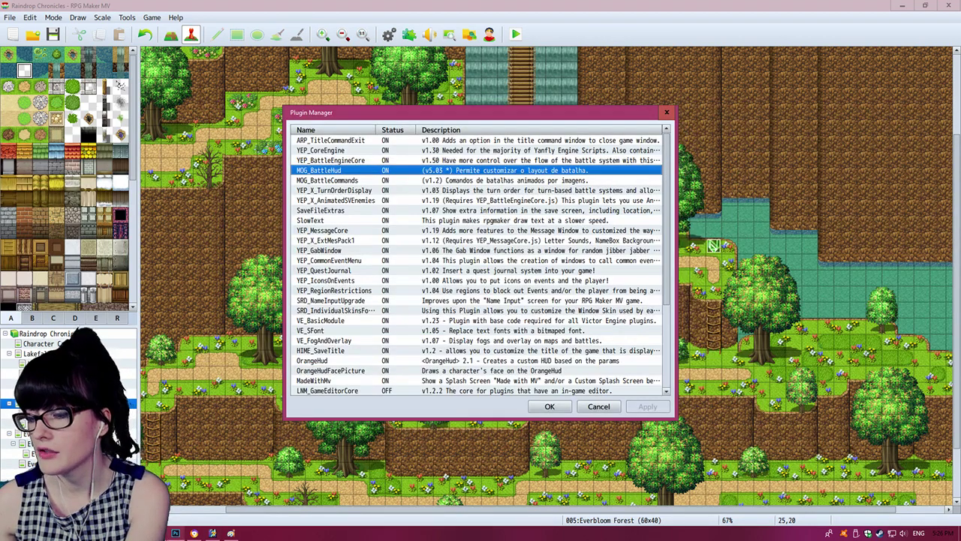
Step: Switch to Photoshop, open MP_Meter.png from the battlehud folder to view it, and close it again
{"action": "mouse_move", "coordinate": [175, 533]}
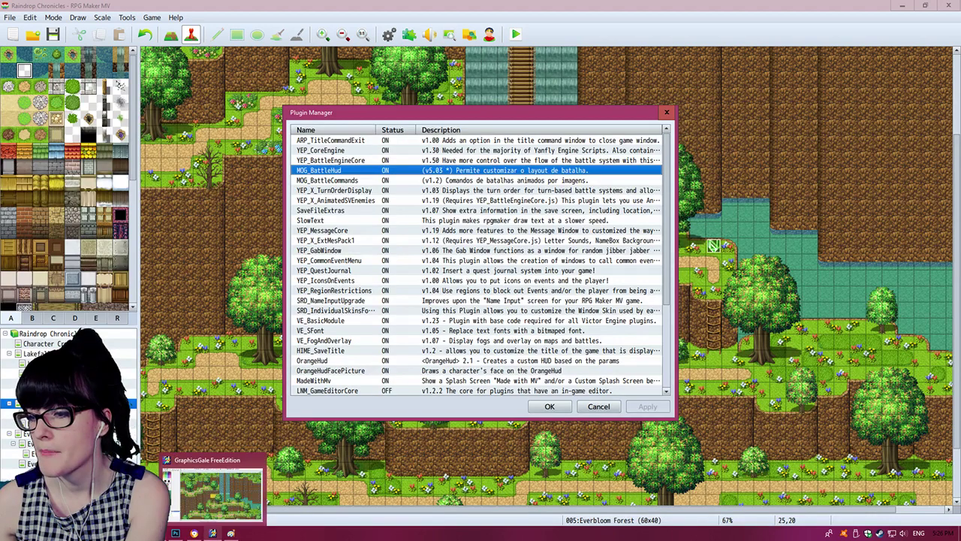
{"action": "left_click", "coordinate": [175, 533]}
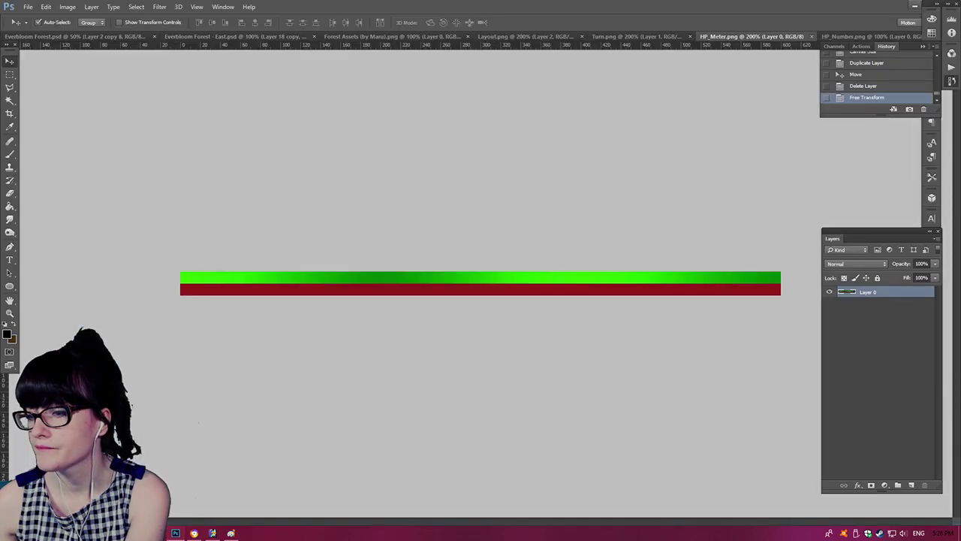
{"action": "left_click", "coordinate": [156, 533]}
{"action": "left_click", "coordinate": [477, 267]}
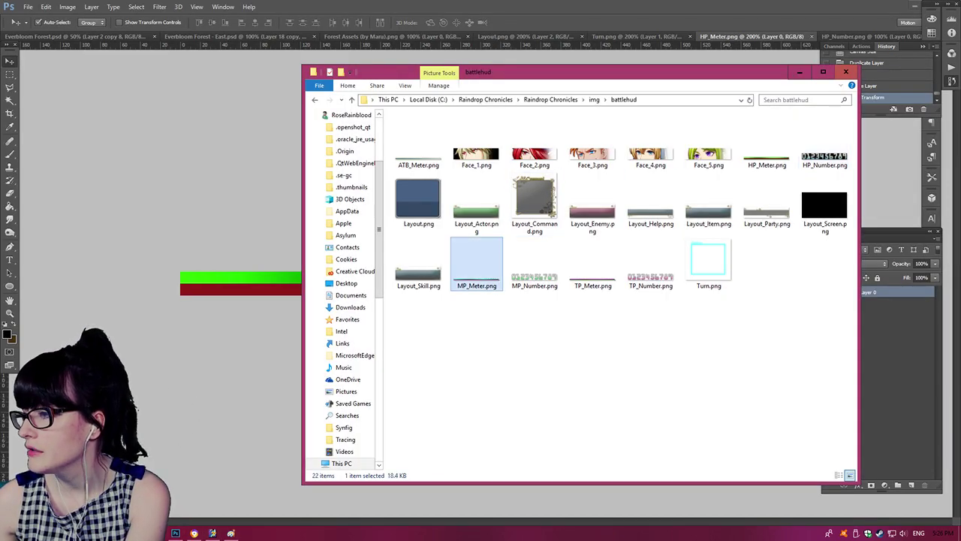
{"action": "right_click", "coordinate": [481, 270]}
{"action": "key", "text": "Escape"}
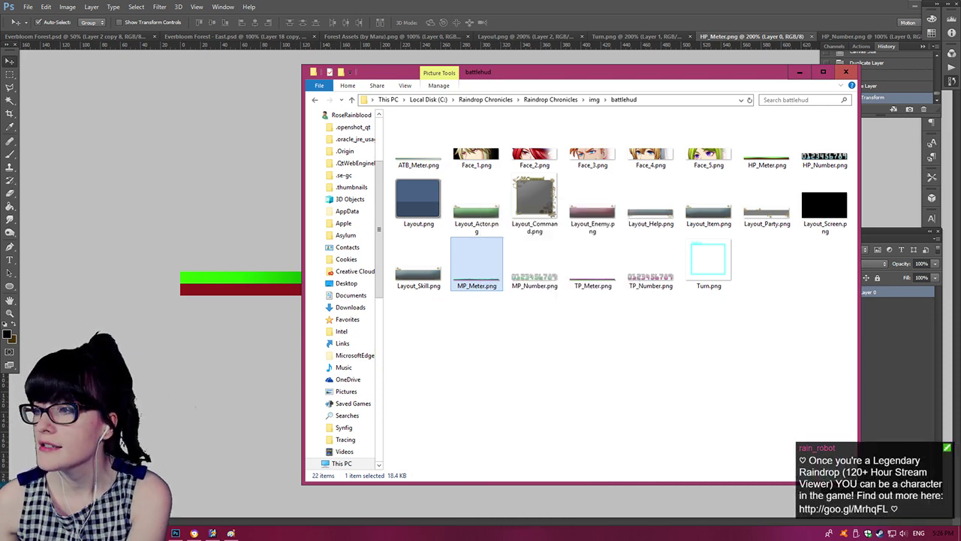
{"action": "right_click", "coordinate": [467, 267]}
{"action": "key", "text": "Escape"}
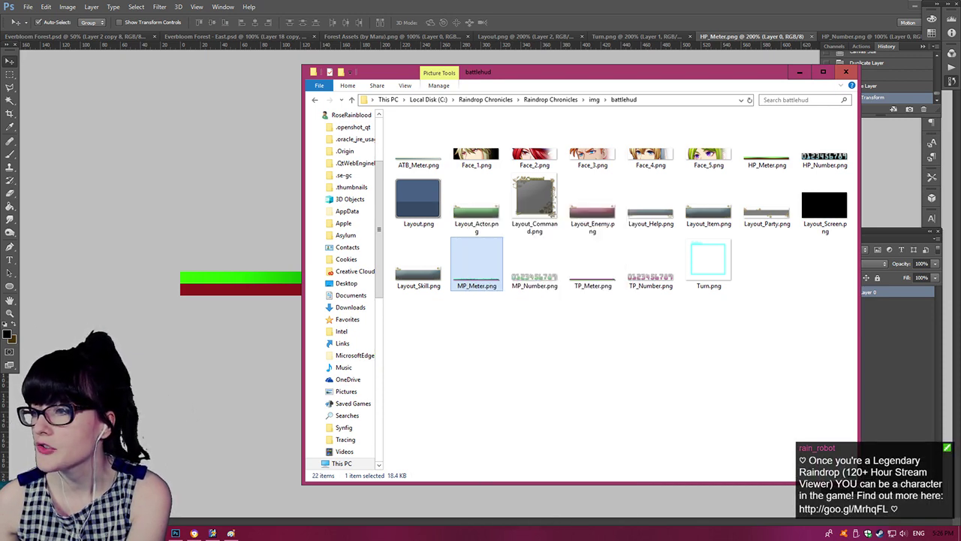
{"action": "right_click", "coordinate": [488, 266]}
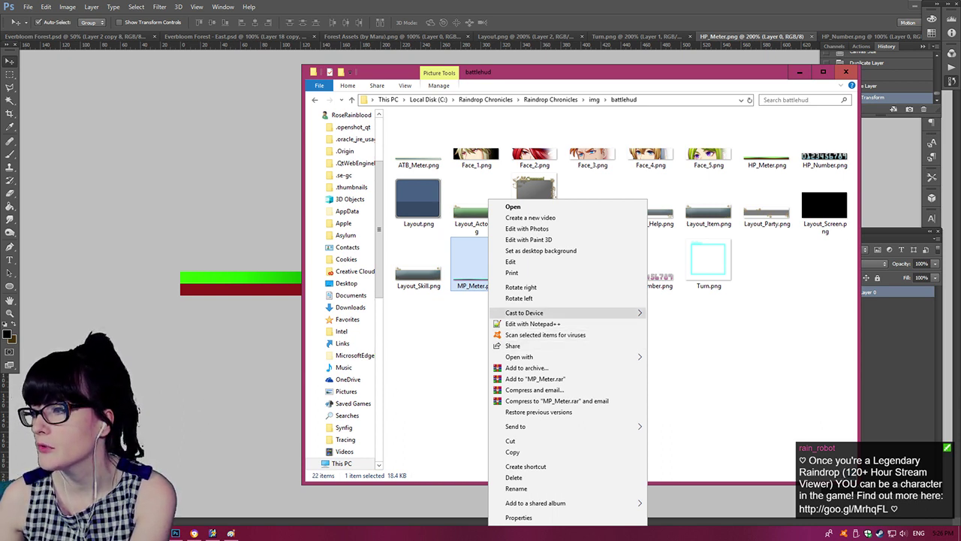
{"action": "mouse_move", "coordinate": [556, 357]}
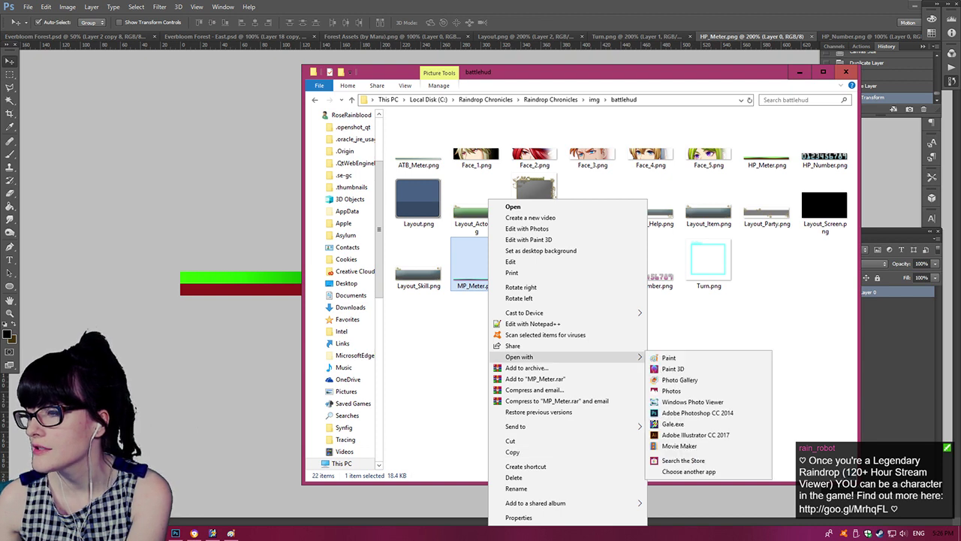
{"action": "left_click", "coordinate": [695, 414]}
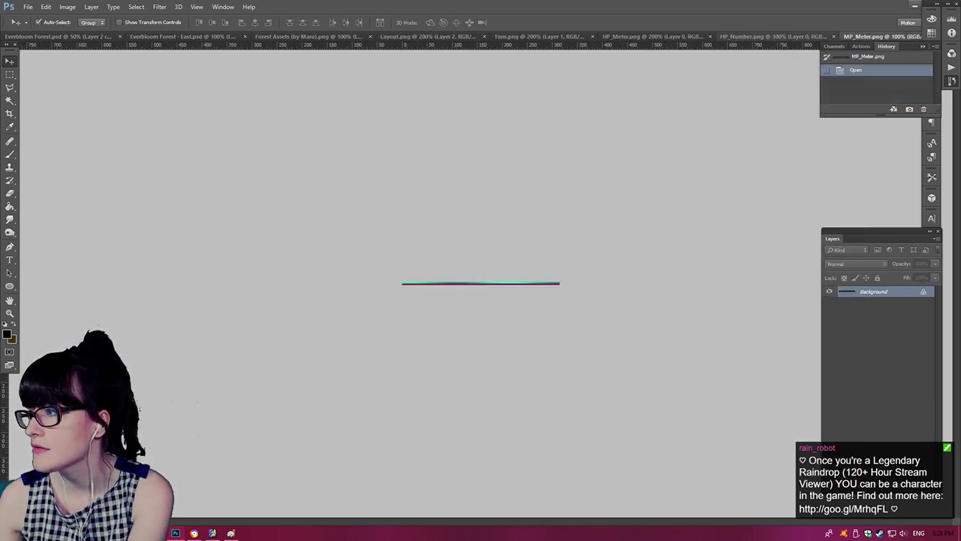
{"action": "right_click", "coordinate": [860, 36]}
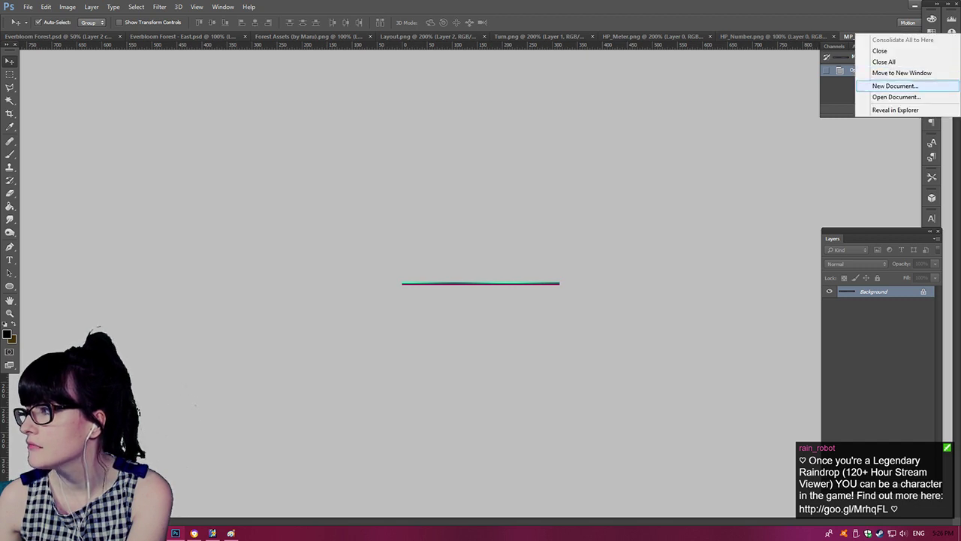
{"action": "left_click", "coordinate": [879, 51]}
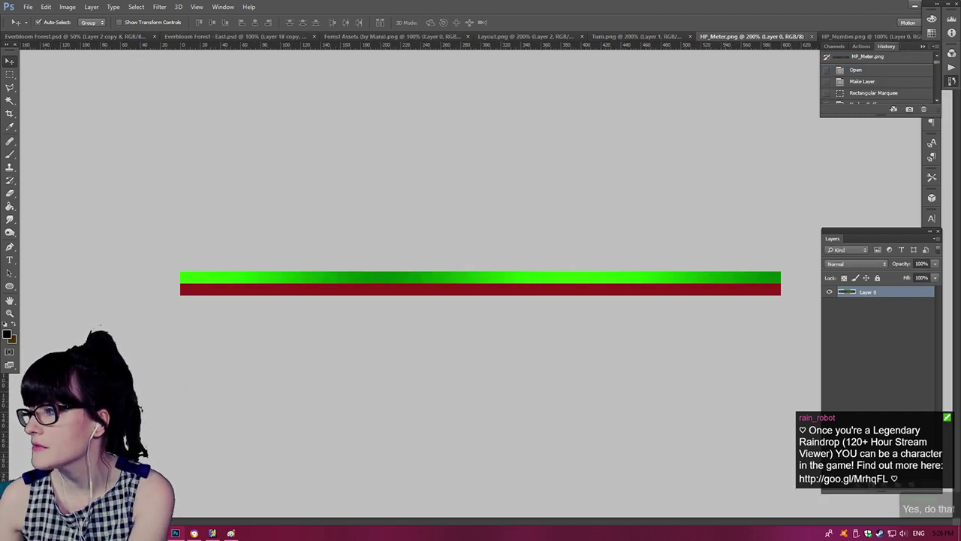
Step: Select the upper green bar of the meter, shift its hue to cyan-blue with Hue/Saturation, and save the graphic as a separate file
{"action": "left_click", "coordinate": [10, 74]}
{"action": "left_click_drag", "start_coordinate": [141, 216], "coordinate": [819, 283]}
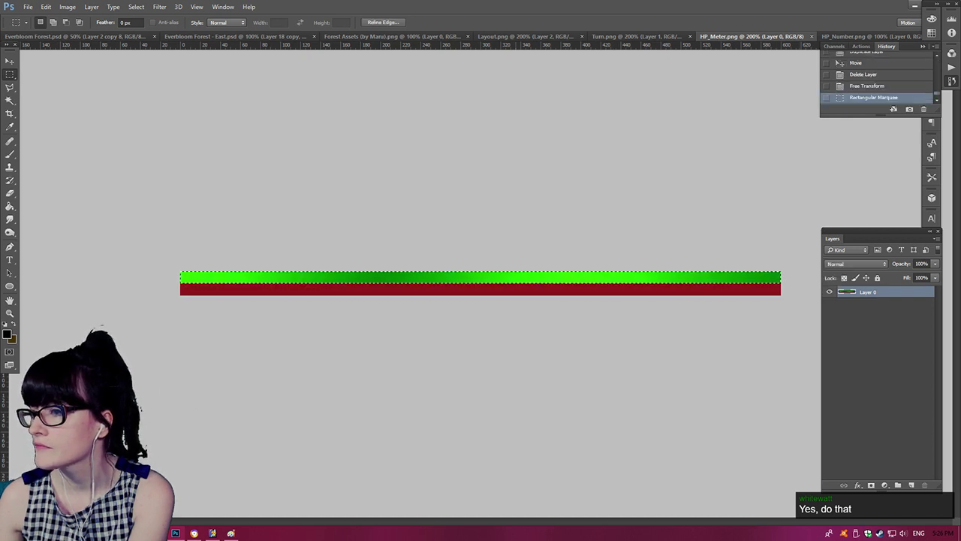
{"action": "key", "text": "ctrl+d"}
{"action": "left_click_drag", "start_coordinate": [154, 252], "coordinate": [802, 284]}
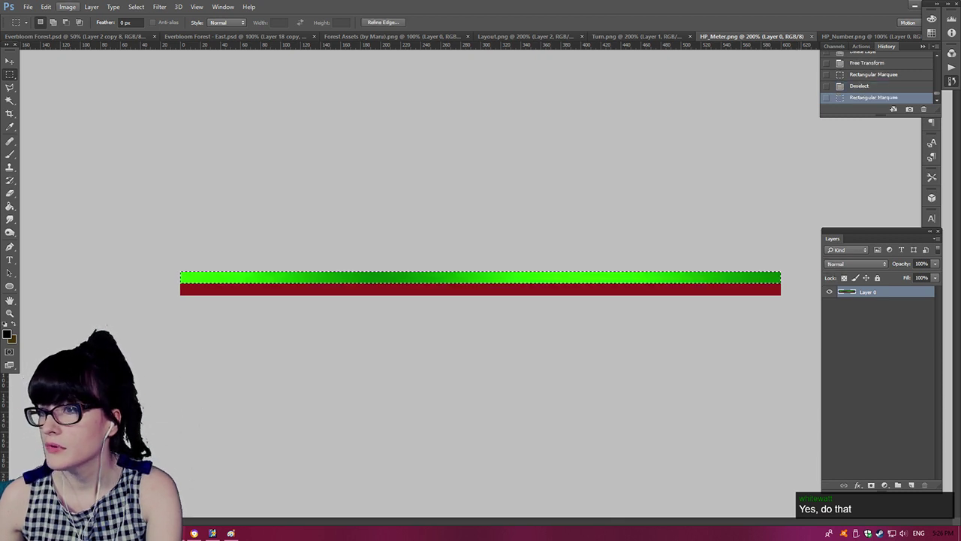
{"action": "left_click", "coordinate": [67, 7]}
{"action": "mouse_move", "coordinate": [112, 32]}
{"action": "left_click", "coordinate": [203, 85]}
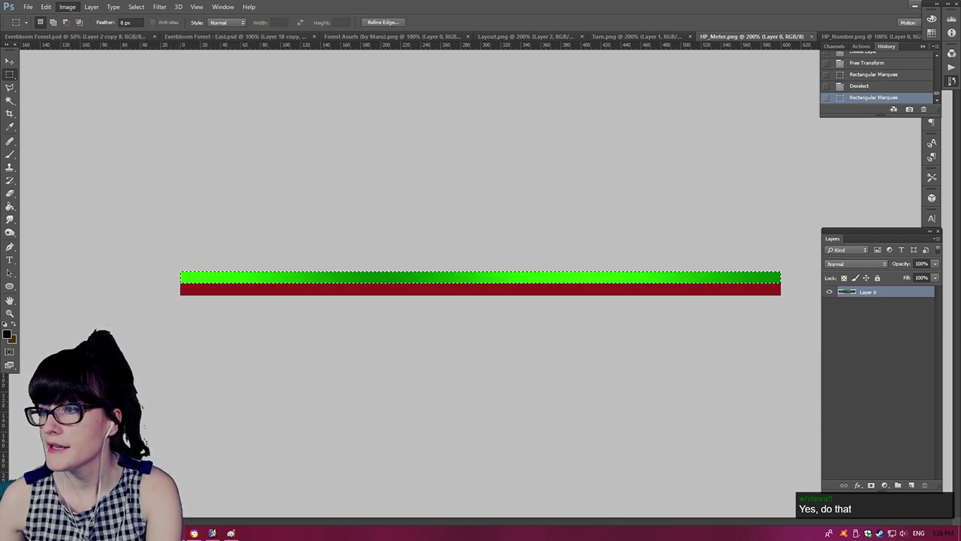
{"action": "left_click_drag", "start_coordinate": [690, 339], "coordinate": [720, 339]}
{"action": "key", "text": "Return"}
{"action": "key", "text": "ctrl+d"}
{"action": "left_click", "coordinate": [28, 6]}
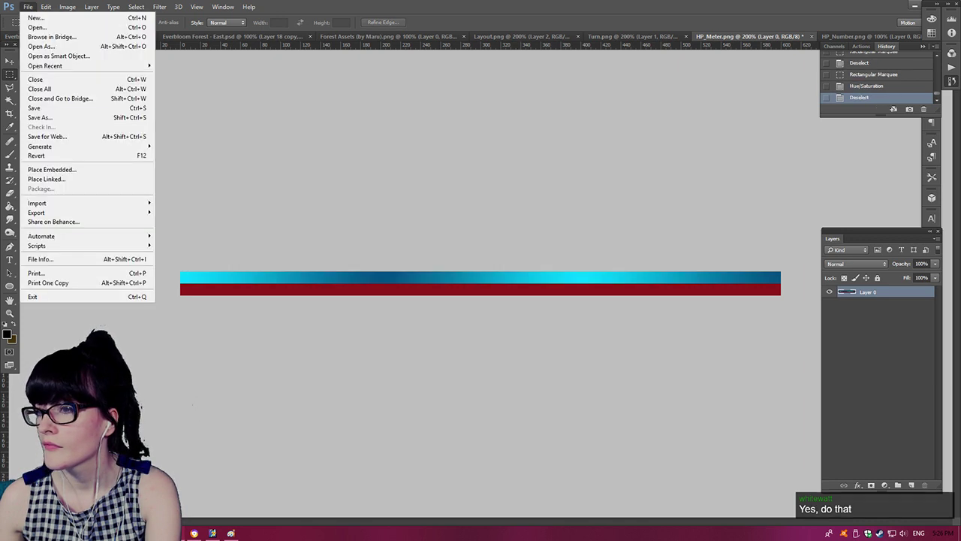
{"action": "left_click", "coordinate": [43, 117]}
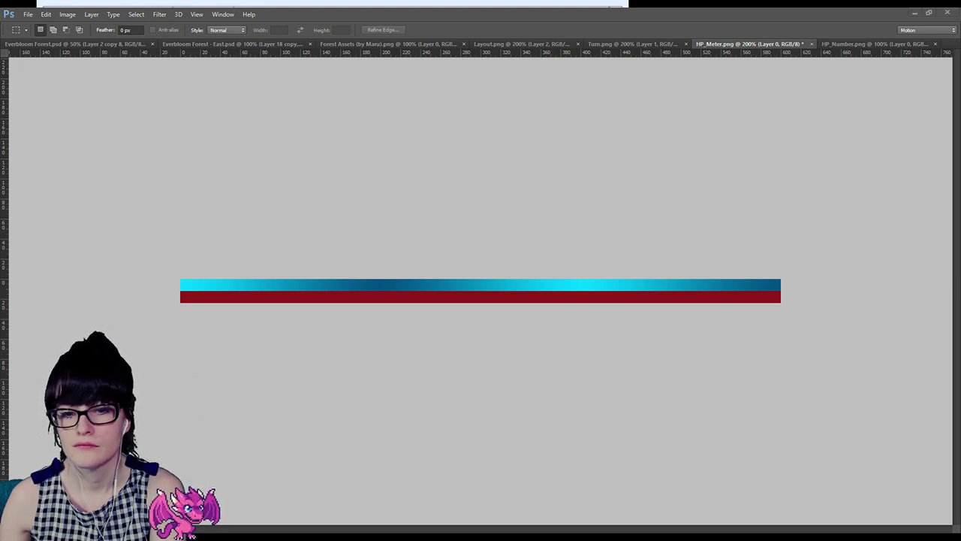
Step: Switch to RPG Maker MV and set the MP Gauge X-Axis of the MOG_BattleHud plugin to 20
{"action": "key", "text": "alt+Tab"}
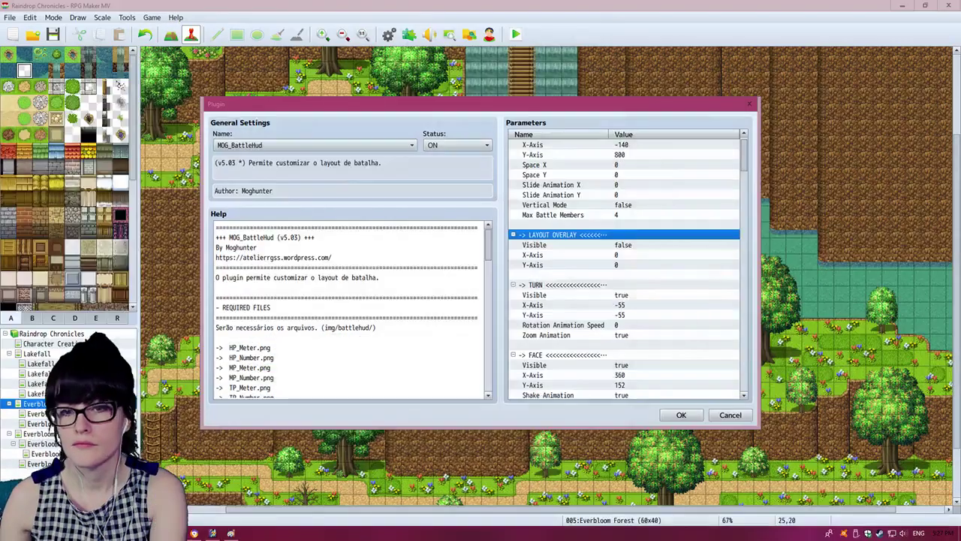
{"action": "scroll", "coordinate": [624, 269], "scroll_direction": "down", "scroll_amount": 1}
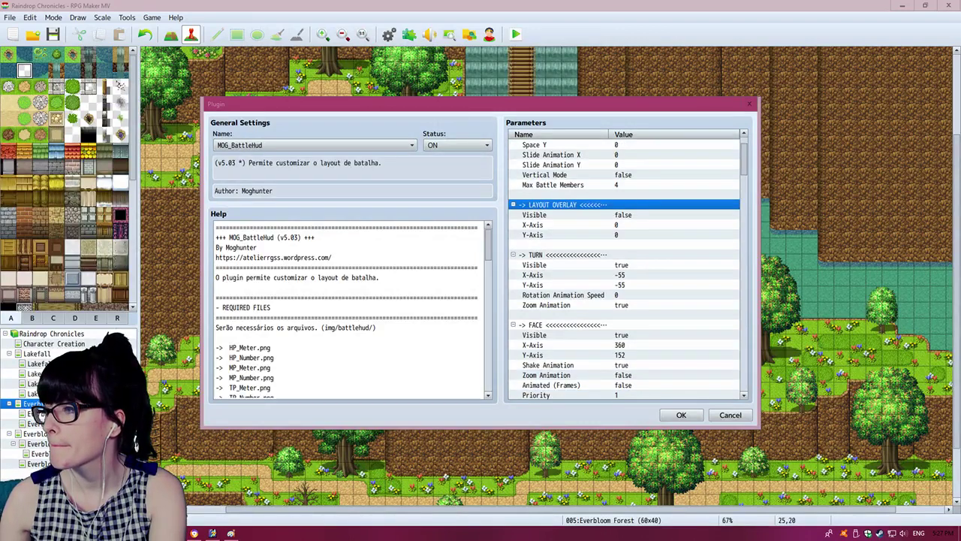
{"action": "left_click", "coordinate": [622, 215]}
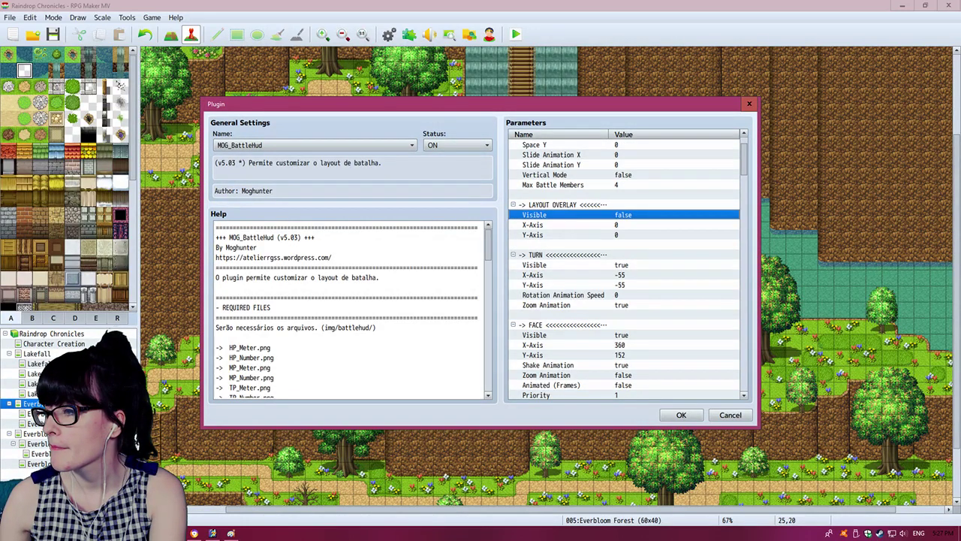
{"action": "left_click", "coordinate": [621, 275]}
{"action": "scroll", "coordinate": [623, 269], "scroll_direction": "down", "scroll_amount": 15}
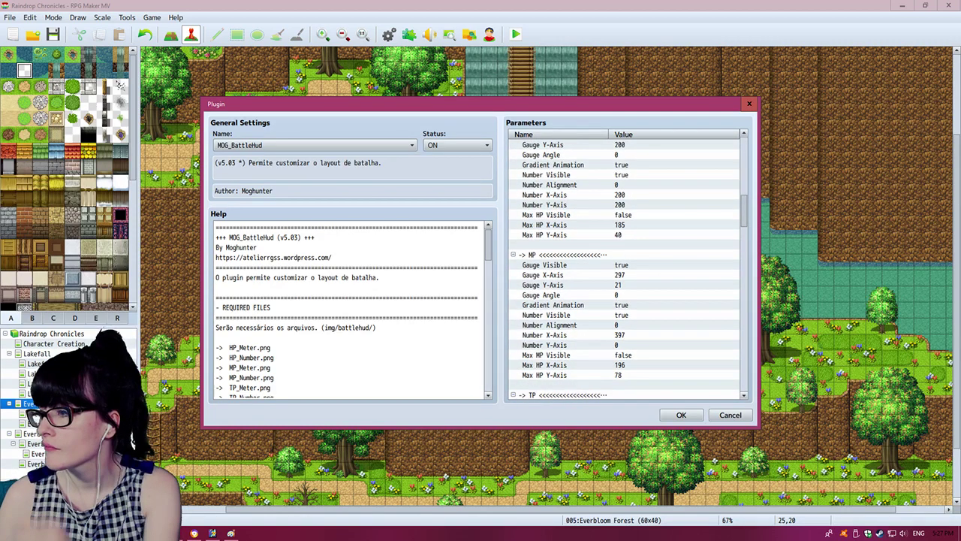
{"action": "scroll", "coordinate": [624, 269], "scroll_direction": "up", "scroll_amount": 2}
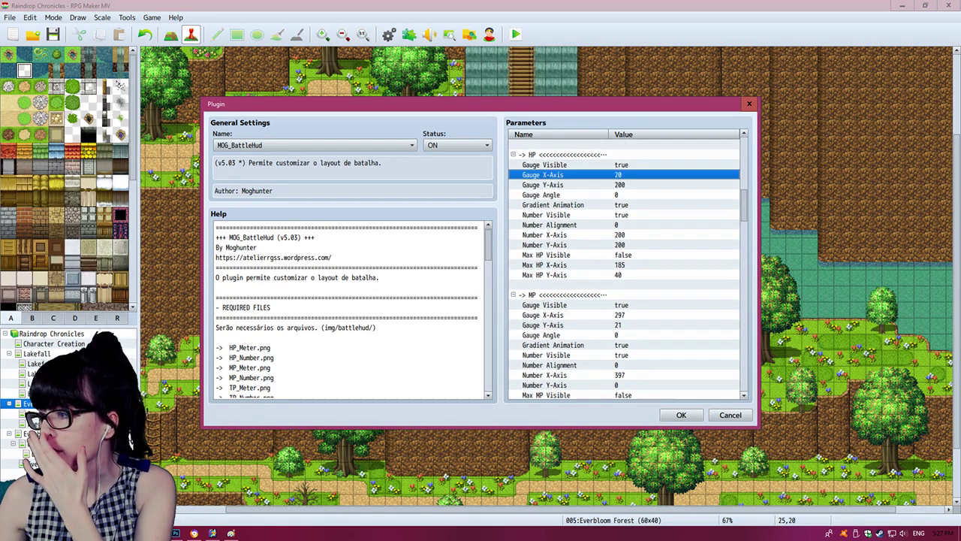
{"action": "scroll", "coordinate": [624, 269], "scroll_direction": "down", "scroll_amount": 3}
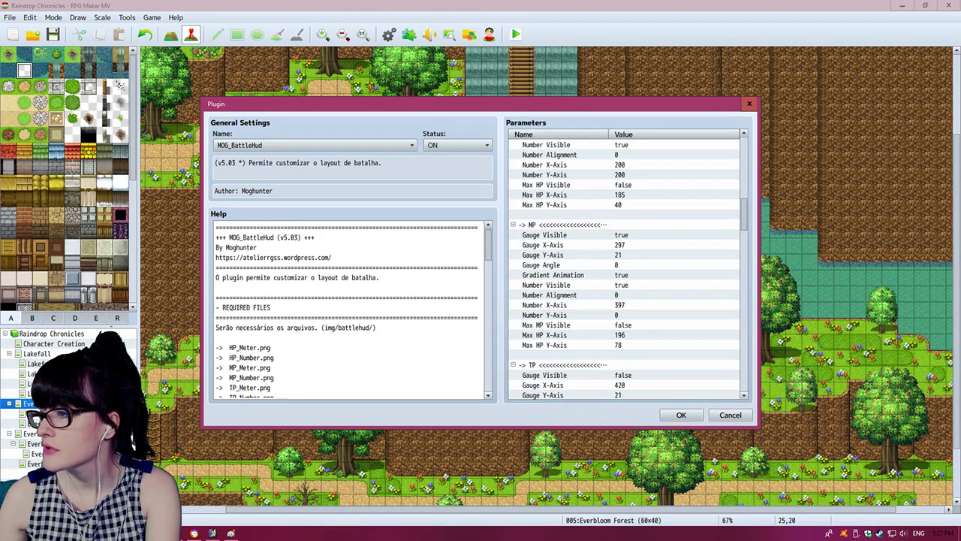
{"action": "left_click_drag", "start_coordinate": [745, 215], "coordinate": [745, 208]}
{"action": "left_click", "coordinate": [623, 296]}
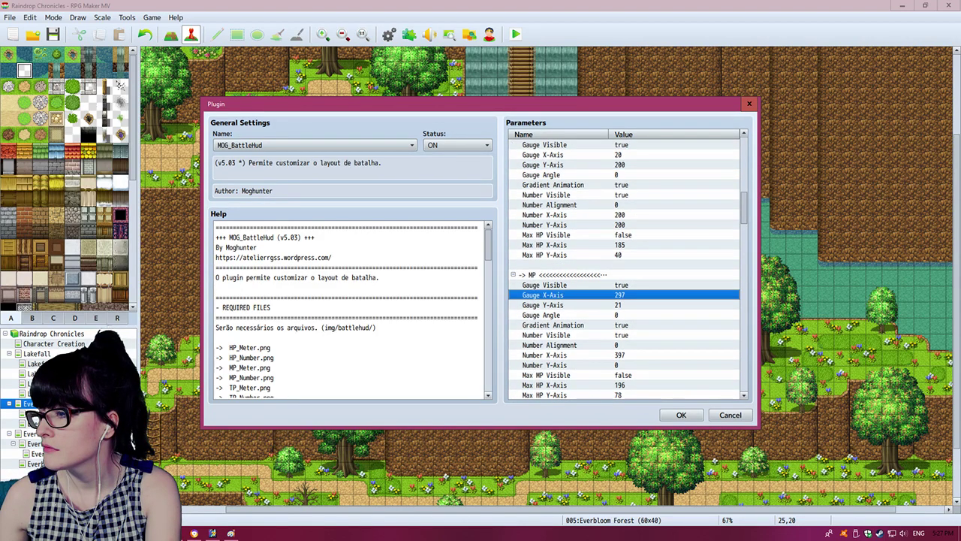
{"action": "double_click", "coordinate": [624, 295]}
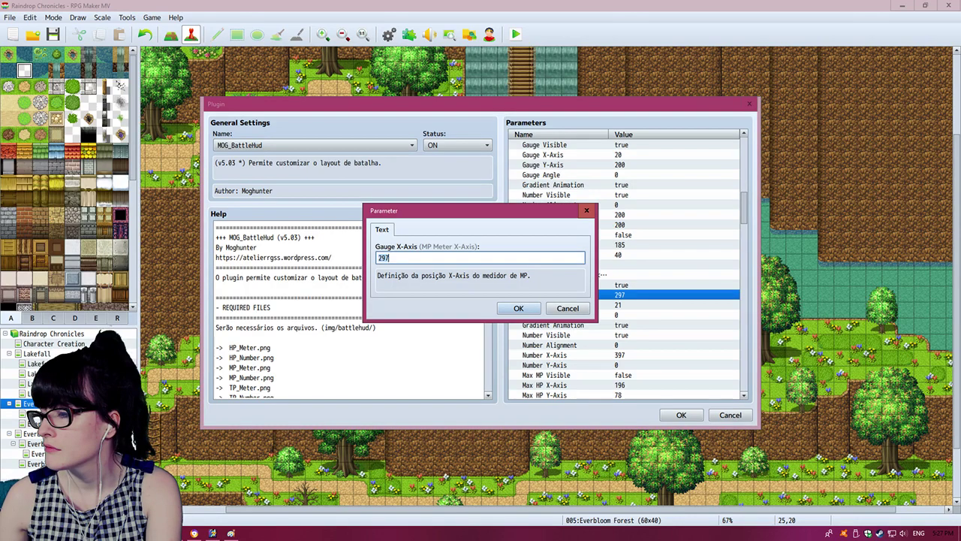
{"action": "type", "text": "20"}
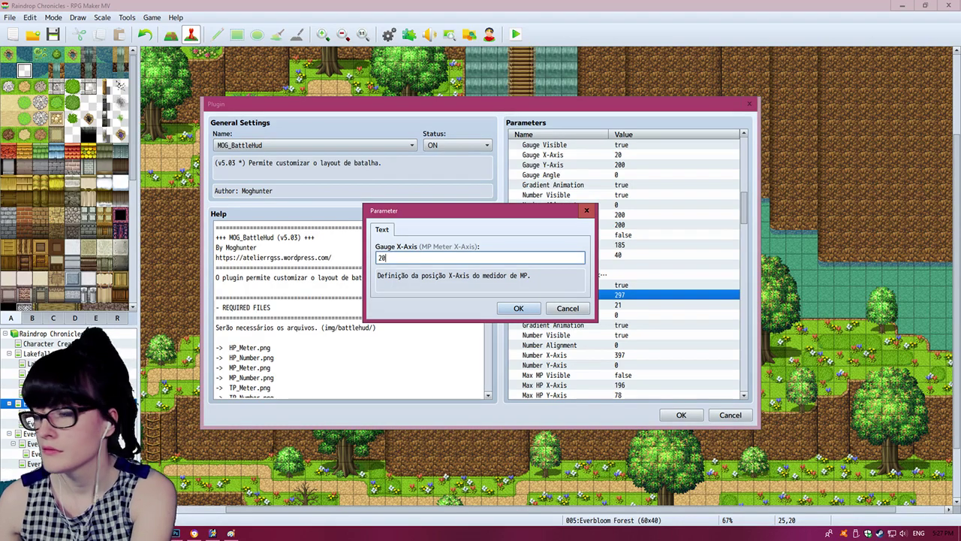
{"action": "key", "text": "Return"}
Step: Set the MP Gauge Y-Axis to 260 and confirm the plugin changes
{"action": "double_click", "coordinate": [593, 305]}
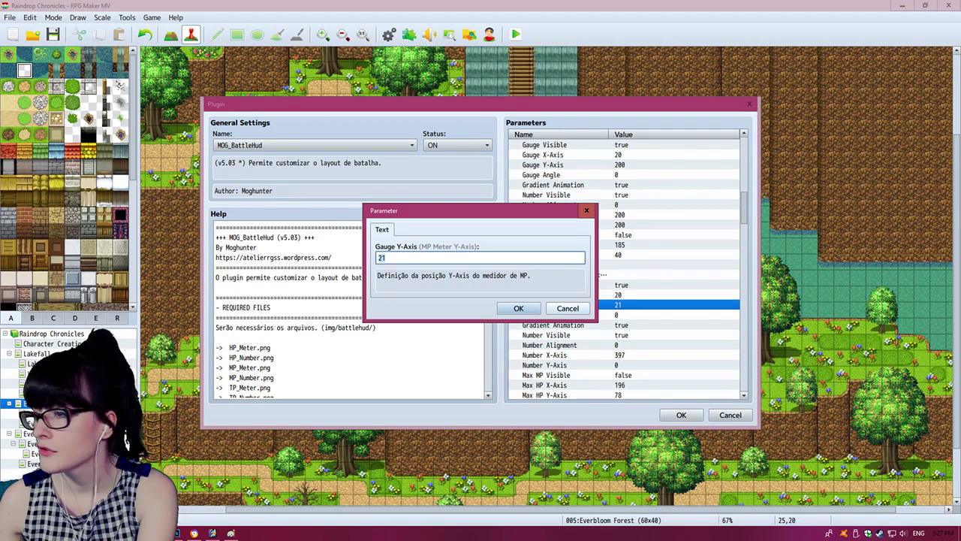
{"action": "type", "text": "2"}
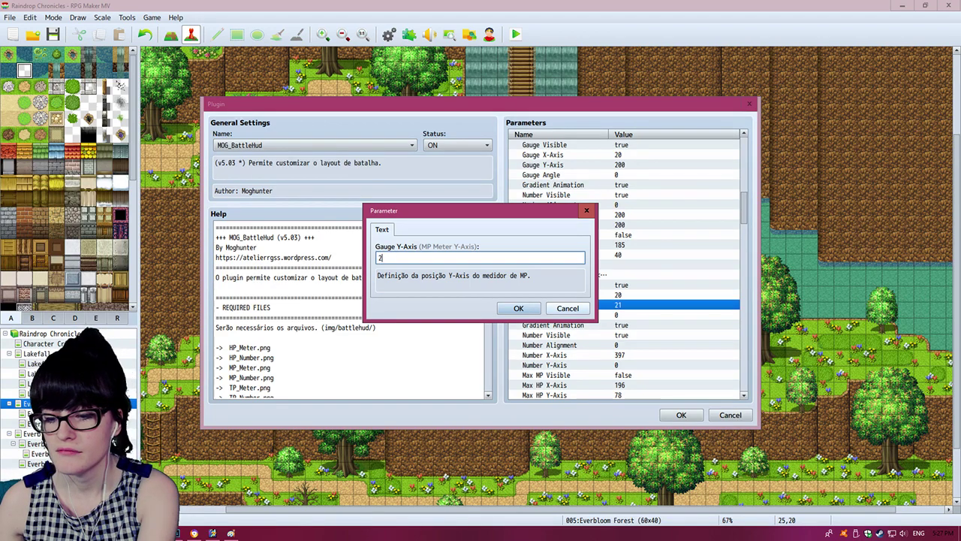
{"action": "type", "text": "60"}
{"action": "key", "text": "Return"}
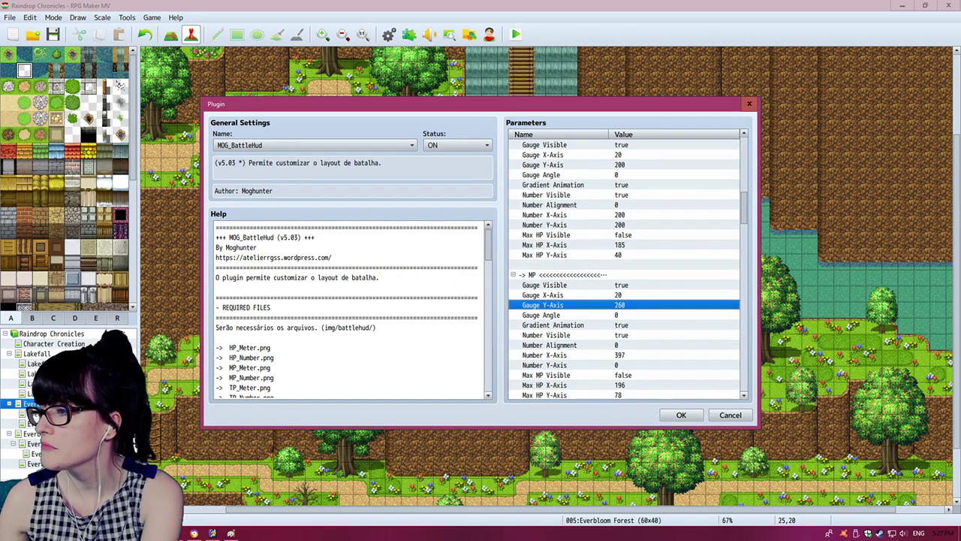
{"action": "left_click", "coordinate": [681, 415]}
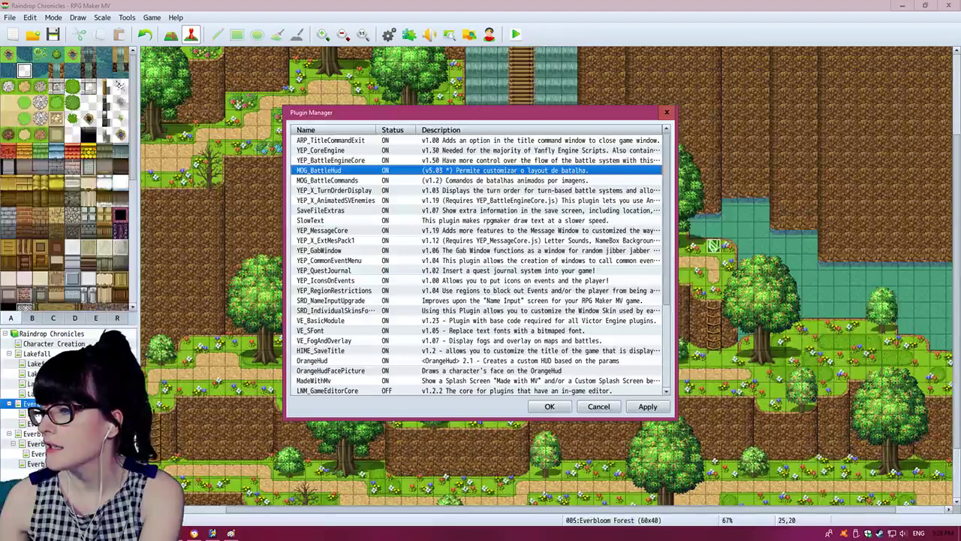
{"action": "left_click", "coordinate": [552, 407]}
Step: Save the game changes, playtest a battle to check the MP meter's position, and close the playtest
{"action": "left_click", "coordinate": [515, 34]}
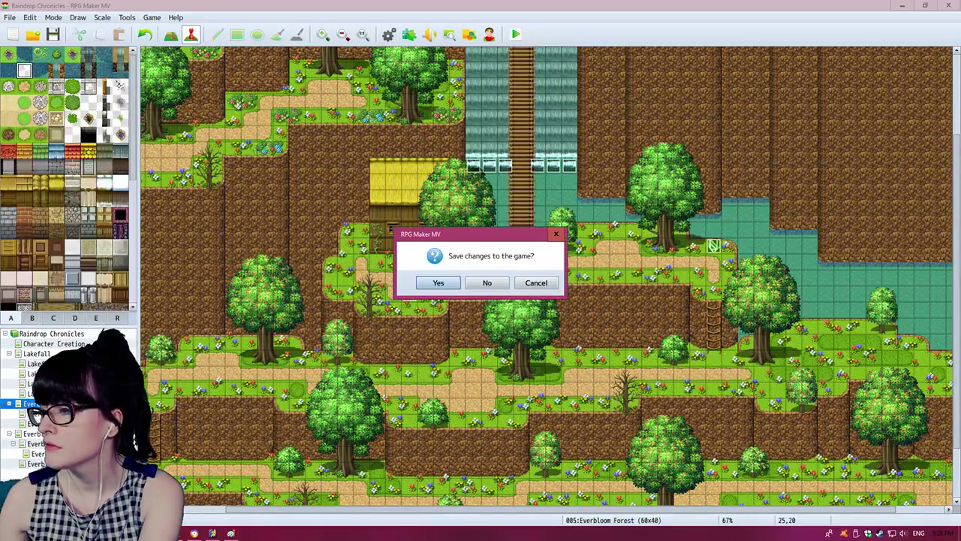
{"action": "left_click", "coordinate": [435, 281]}
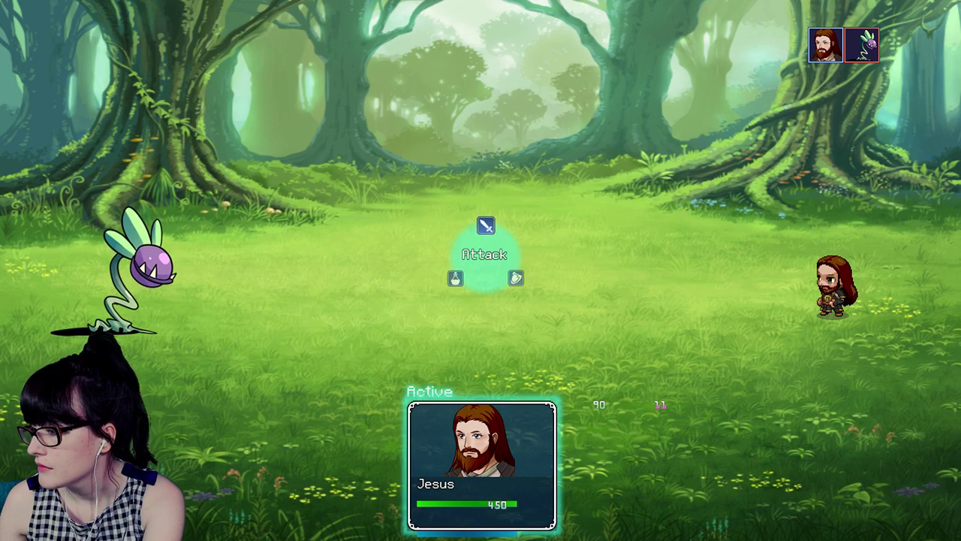
{"action": "key", "text": "F4"}
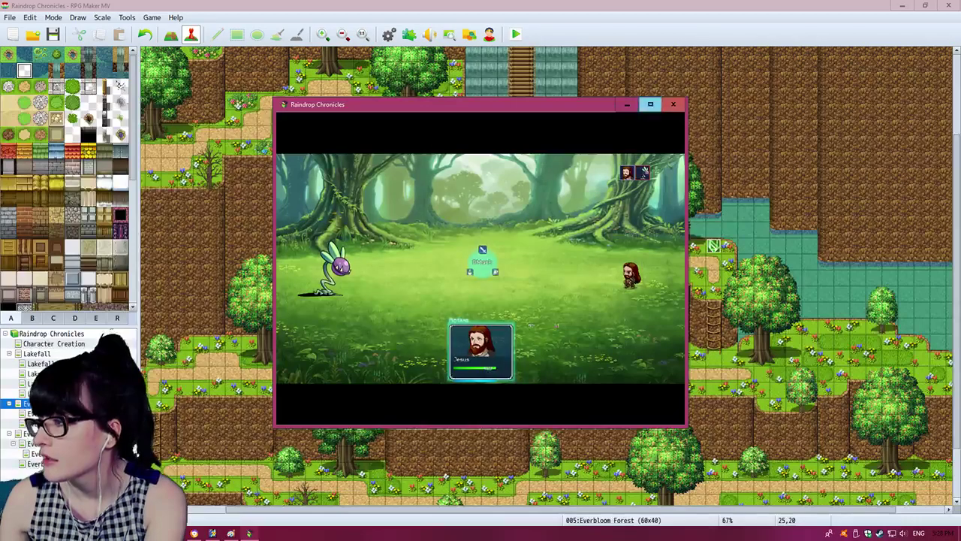
{"action": "left_click", "coordinate": [672, 103]}
Step: Set the MP Gauge Y-Axis of the MOG_BattleHud plugin to 230 and confirm the plugin changes
{"action": "left_click", "coordinate": [409, 34]}
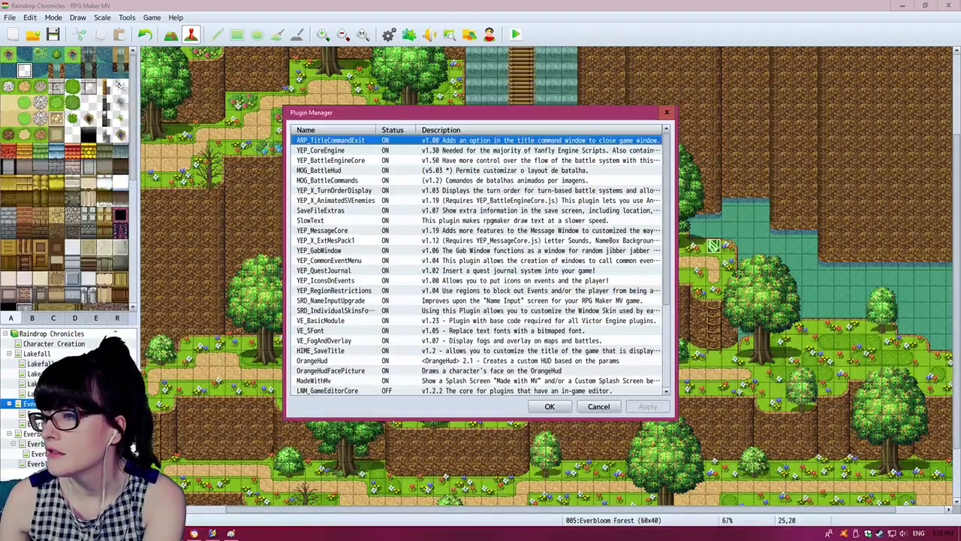
{"action": "left_click", "coordinate": [319, 170]}
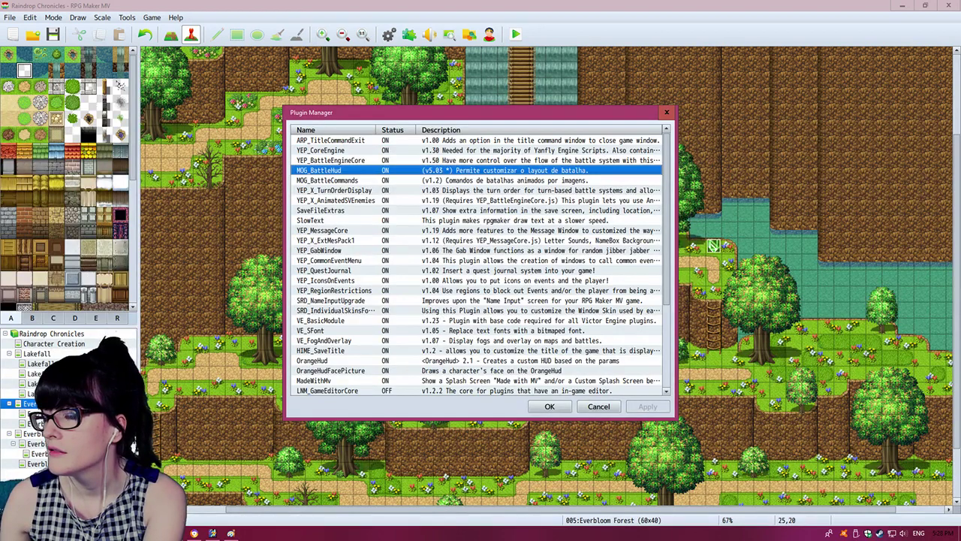
{"action": "double_click", "coordinate": [320, 171]}
{"action": "scroll", "coordinate": [628, 268], "scroll_direction": "down", "scroll_amount": 2}
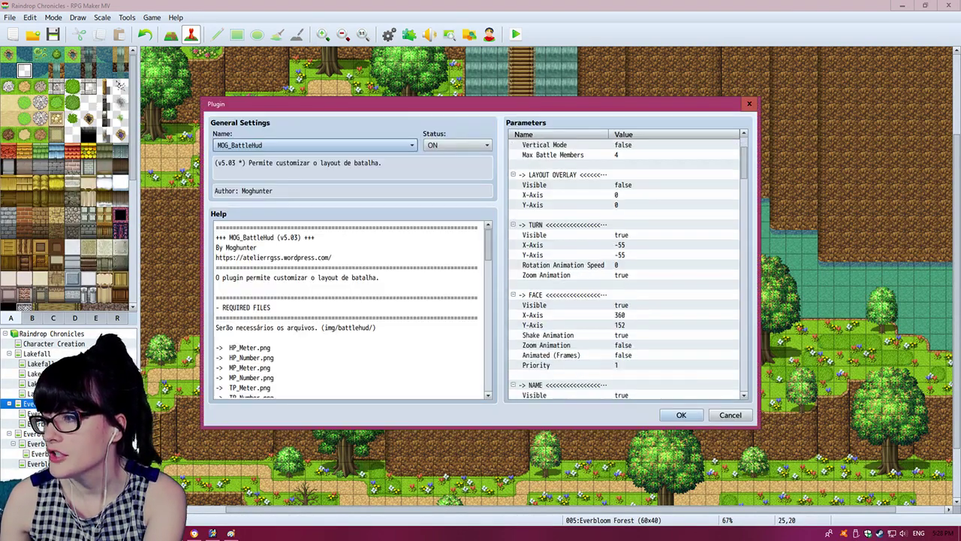
{"action": "scroll", "coordinate": [625, 269], "scroll_direction": "down", "scroll_amount": 3}
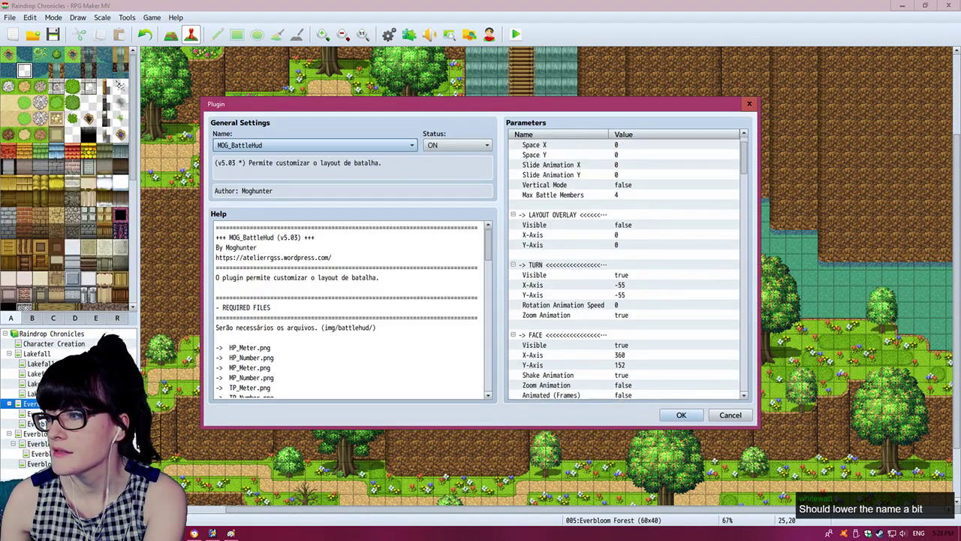
{"action": "scroll", "coordinate": [626, 269], "scroll_direction": "down", "scroll_amount": 6}
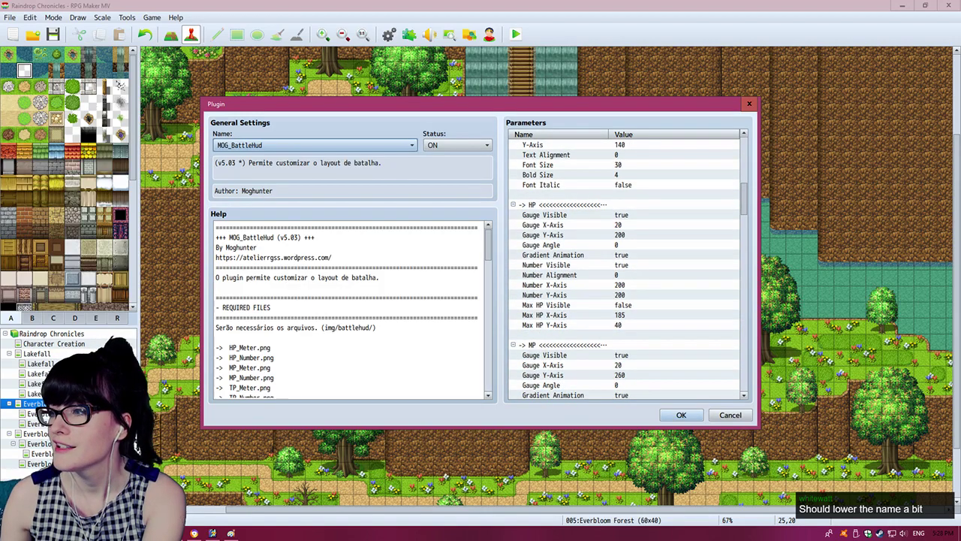
{"action": "scroll", "coordinate": [627, 269], "scroll_direction": "down", "scroll_amount": 3}
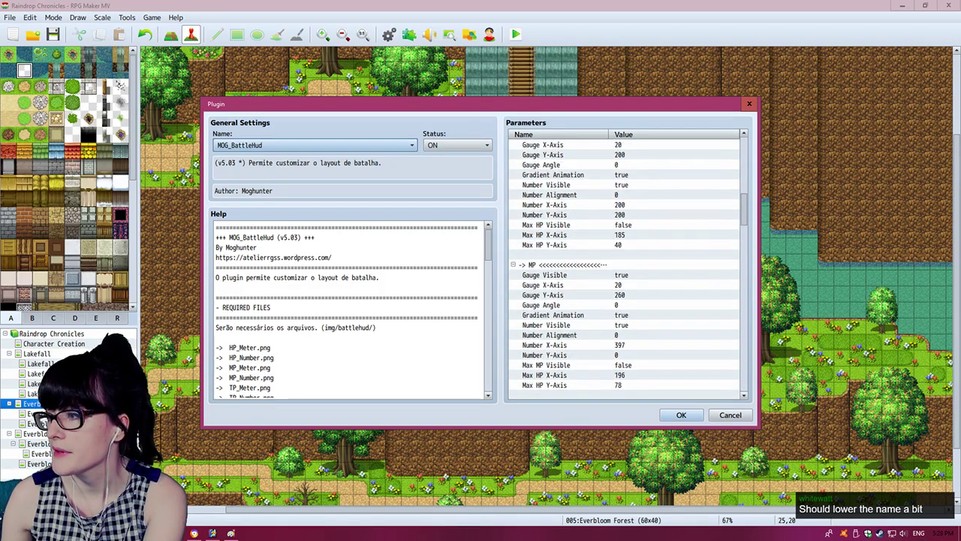
{"action": "double_click", "coordinate": [627, 295]}
{"action": "left_click", "coordinate": [381, 258]}
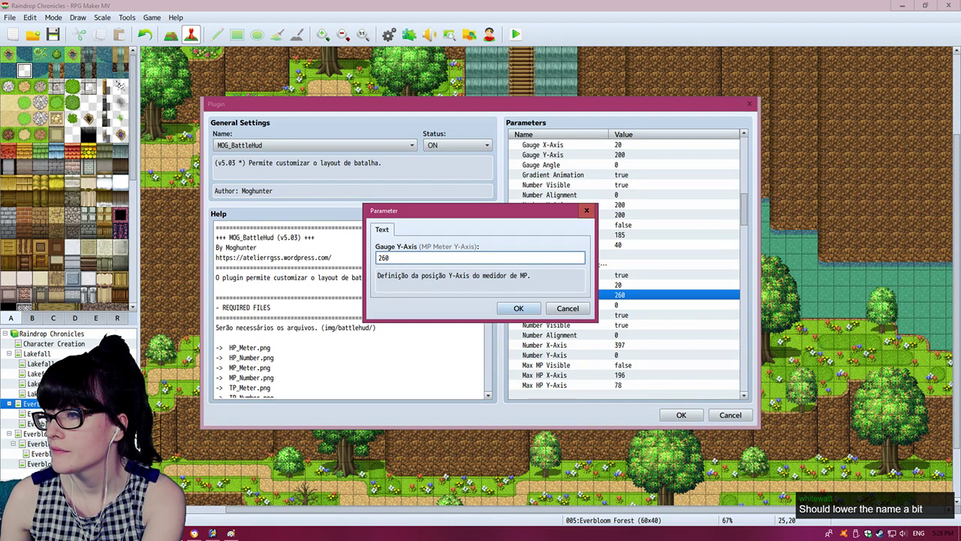
{"action": "key", "text": "Delete"}
{"action": "type", "text": "3"}
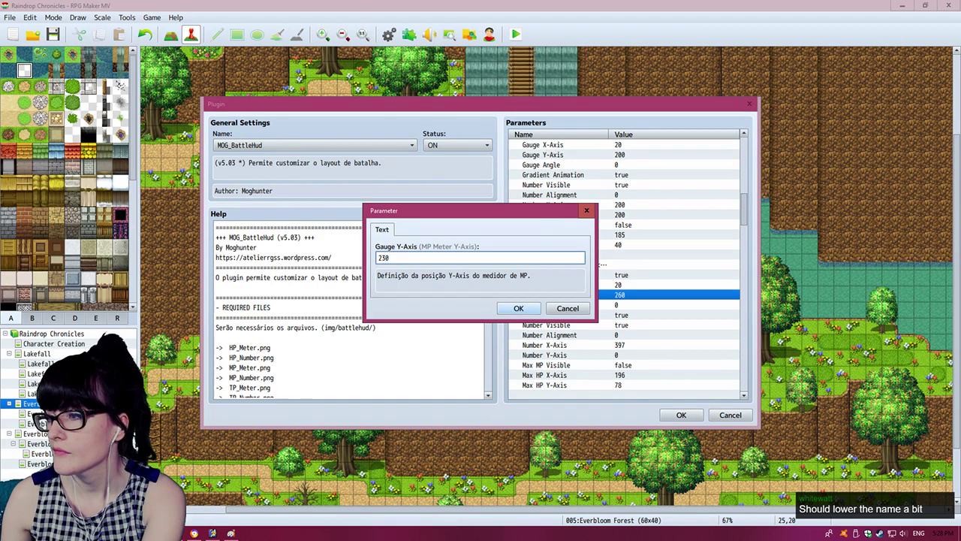
{"action": "left_click", "coordinate": [518, 308]}
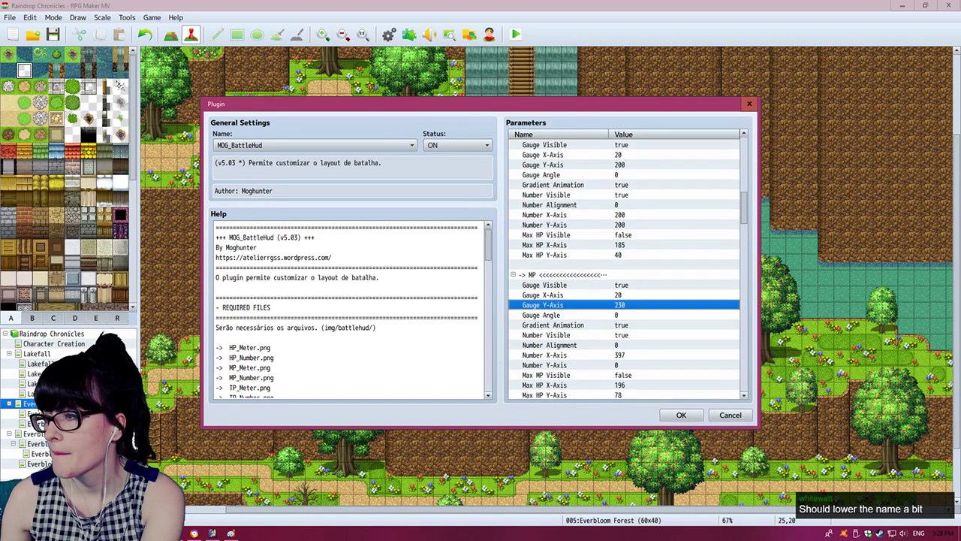
{"action": "left_click", "coordinate": [681, 415]}
{"action": "left_click", "coordinate": [550, 406]}
Step: Save the game changes, playtest a battle to check the MP meter below the HP meter, and close the playtest
{"action": "left_click", "coordinate": [516, 35]}
{"action": "left_click", "coordinate": [438, 283]}
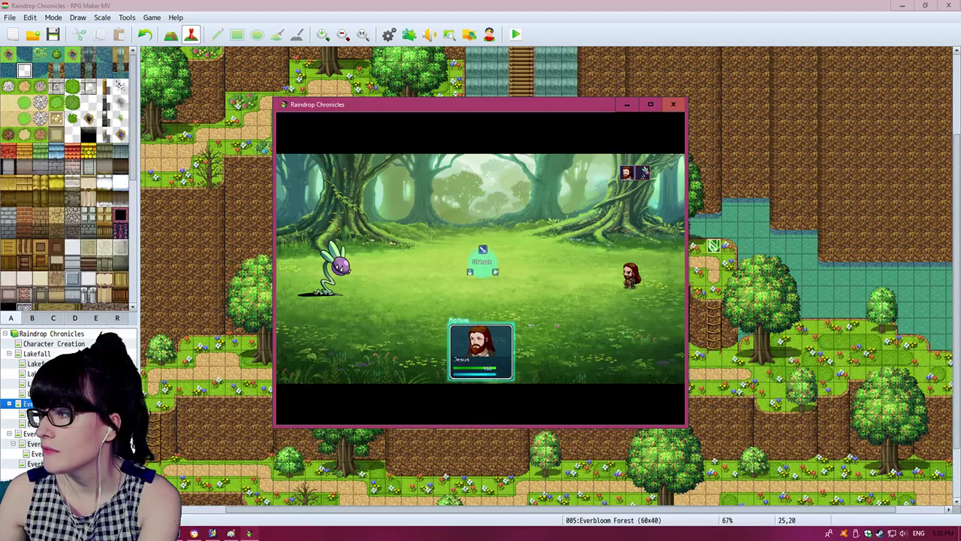
{"action": "left_click", "coordinate": [674, 105]}
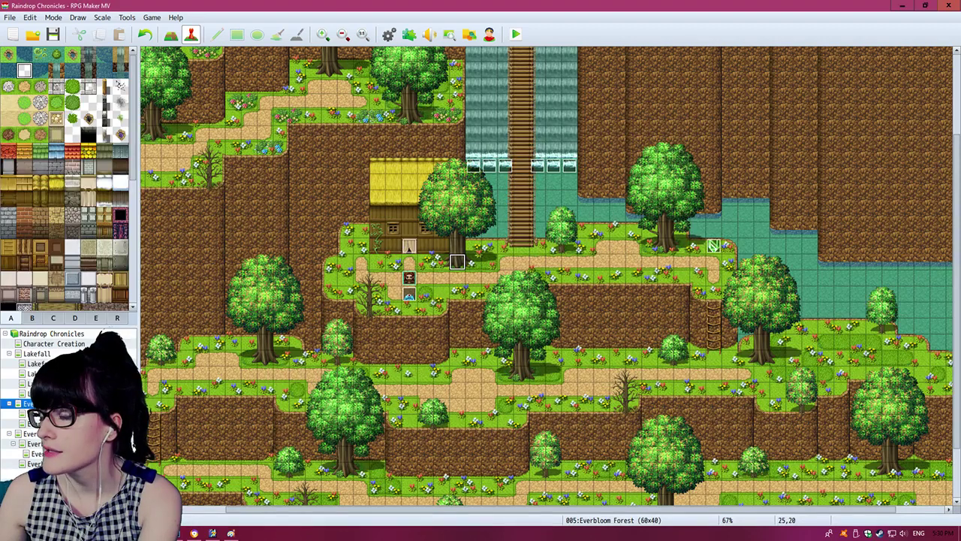
Step: In the plant battle event below the house, insert a Change Party Member command adding Chump before Battle Processing
{"action": "double_click", "coordinate": [409, 293]}
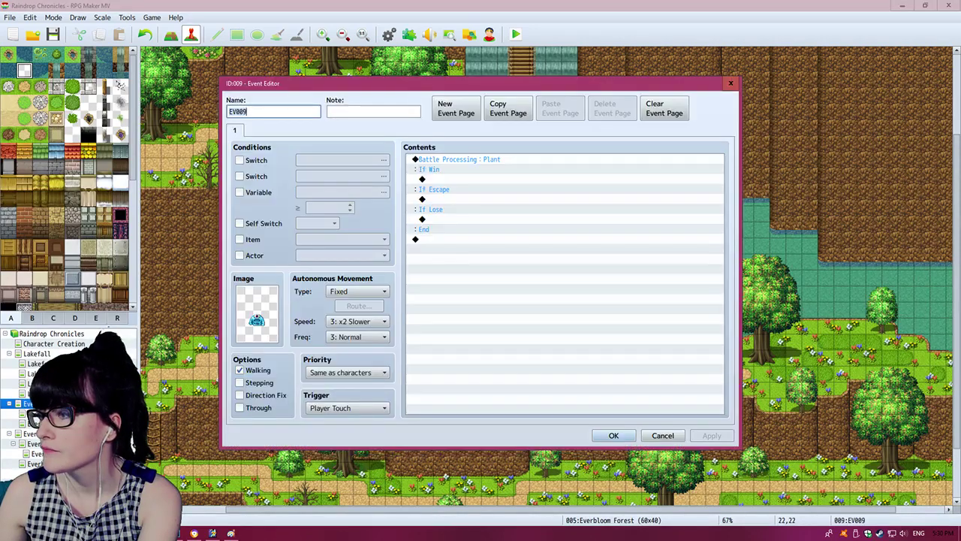
{"action": "left_click", "coordinate": [466, 159]}
{"action": "right_click", "coordinate": [503, 157]}
{"action": "left_click", "coordinate": [520, 163]}
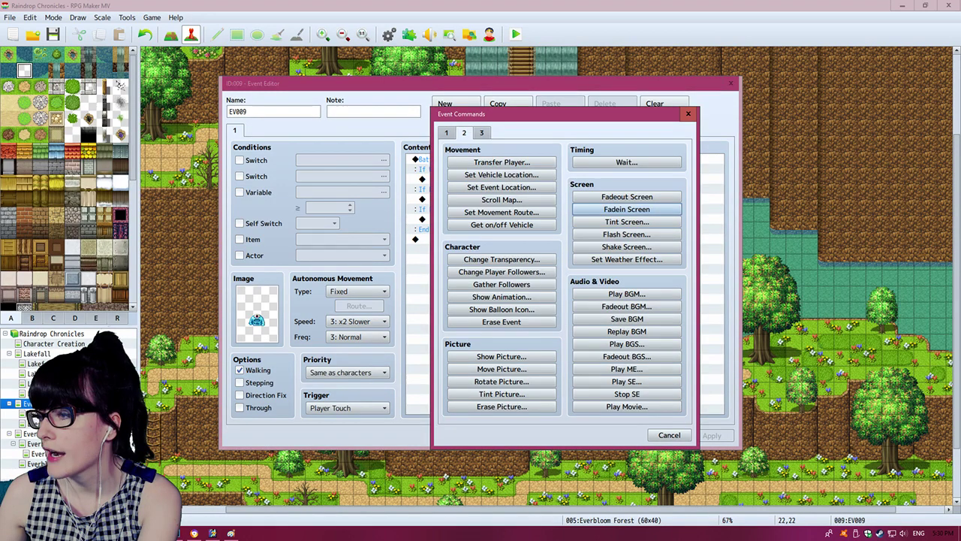
{"action": "left_click", "coordinate": [446, 132]}
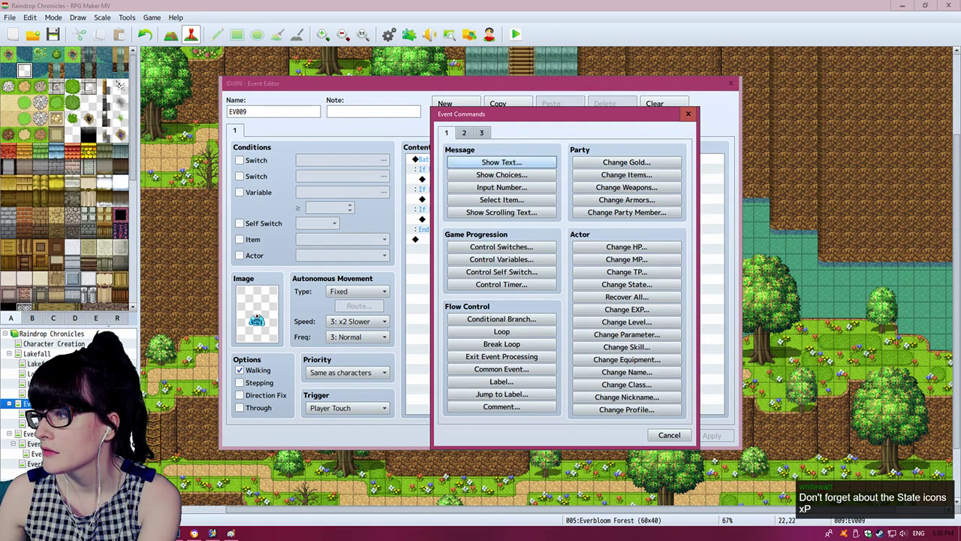
{"action": "left_click", "coordinate": [481, 132]}
{"action": "left_click", "coordinate": [464, 132]}
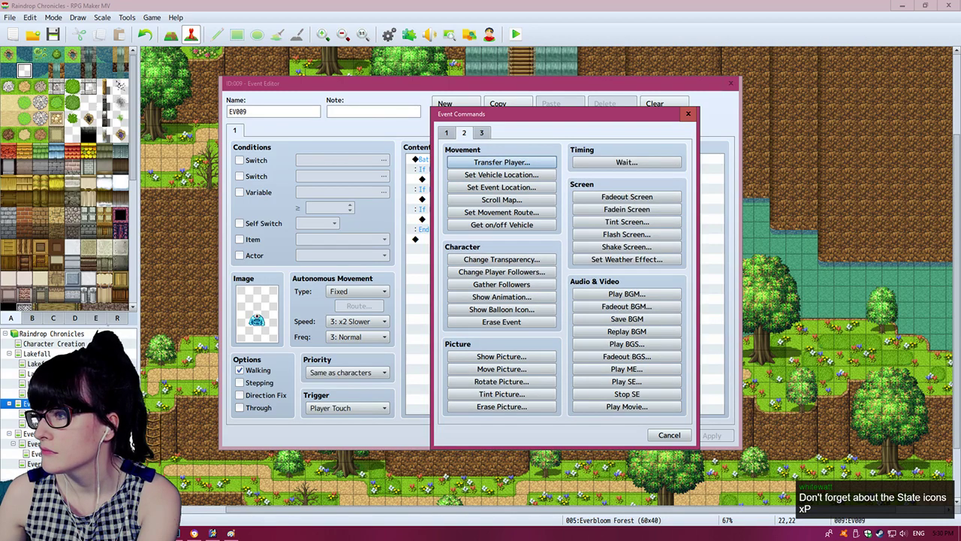
{"action": "left_click", "coordinate": [446, 133]}
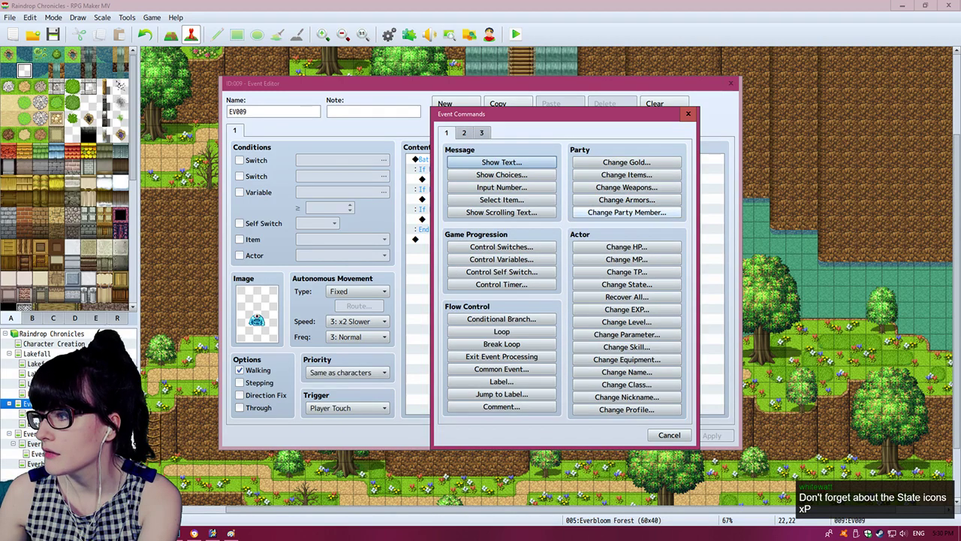
{"action": "left_click", "coordinate": [626, 212]}
{"action": "left_click", "coordinate": [556, 257]}
{"action": "left_click", "coordinate": [537, 289]}
{"action": "left_click", "coordinate": [551, 320]}
{"action": "right_click", "coordinate": [494, 162]}
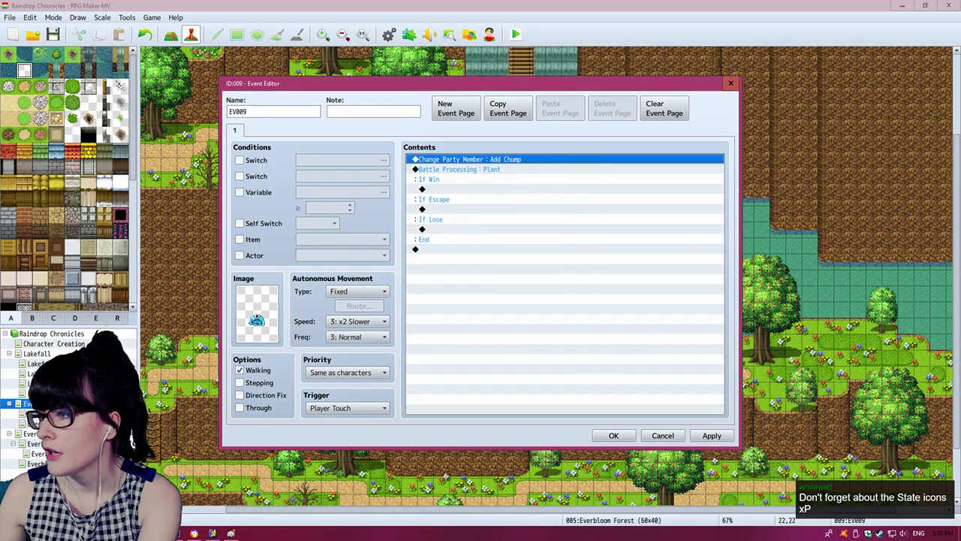
{"action": "left_click", "coordinate": [519, 208]}
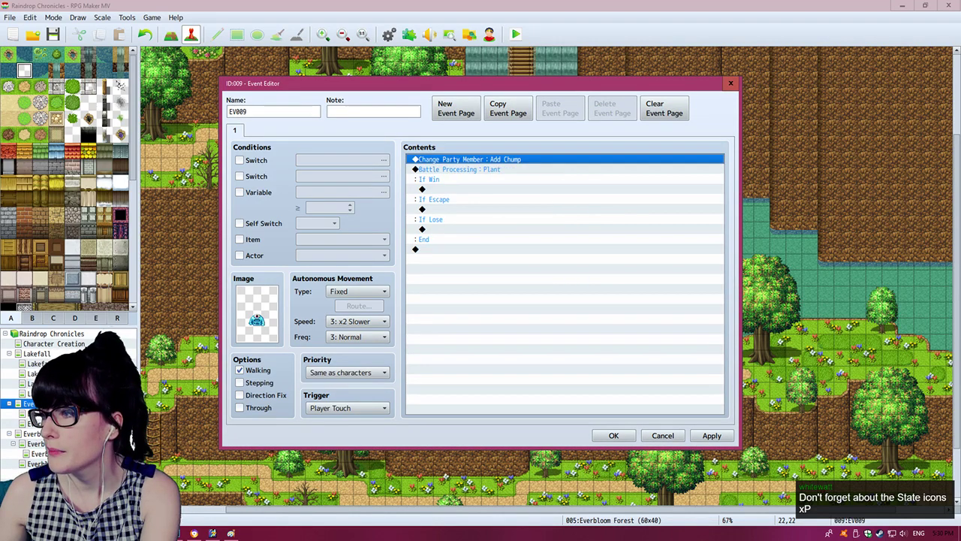
{"action": "left_click", "coordinate": [614, 435]}
Step: Save the game and playtest the two-member plant battle, attacking to check how the HP and MP meters respond, then close it
{"action": "left_click", "coordinate": [515, 34]}
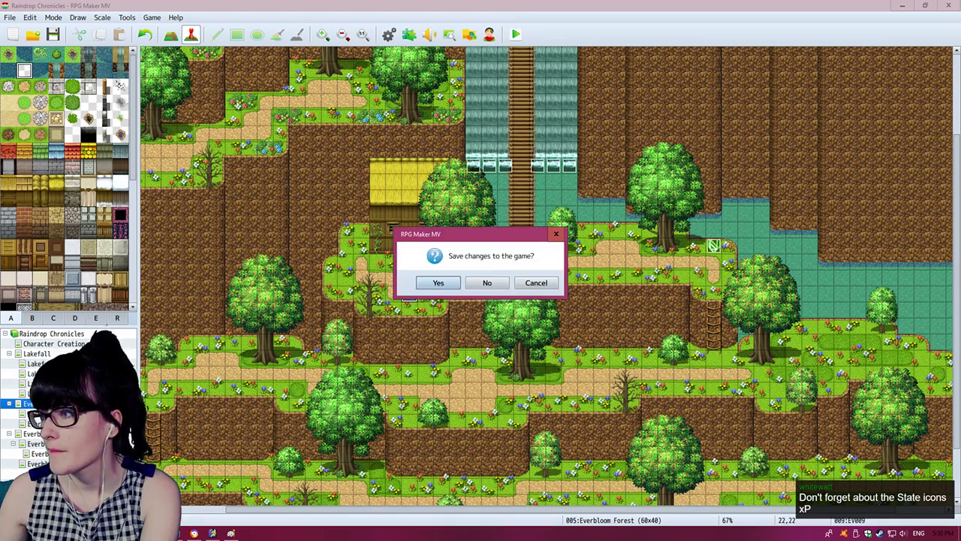
{"action": "left_click", "coordinate": [438, 281]}
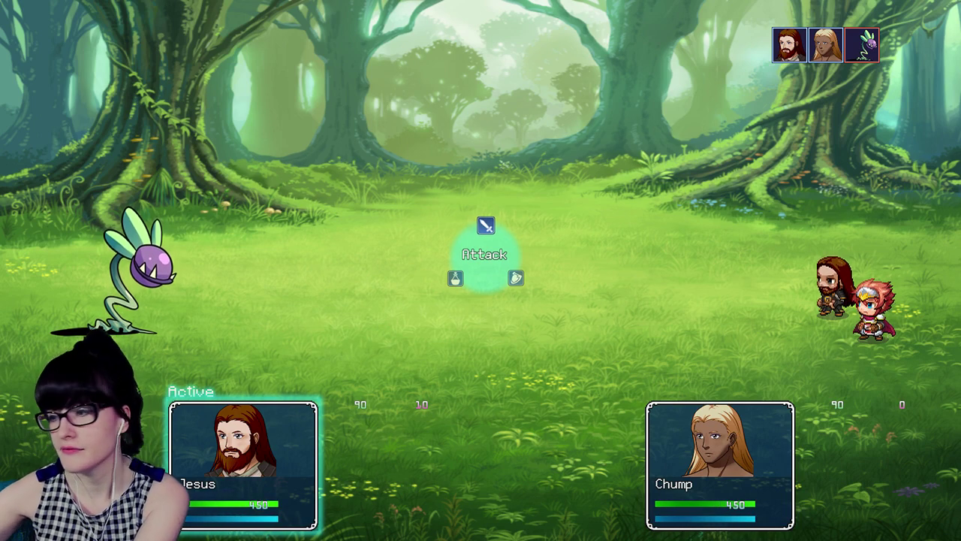
{"action": "key", "text": "Return"}
{"action": "key", "text": "Return"}
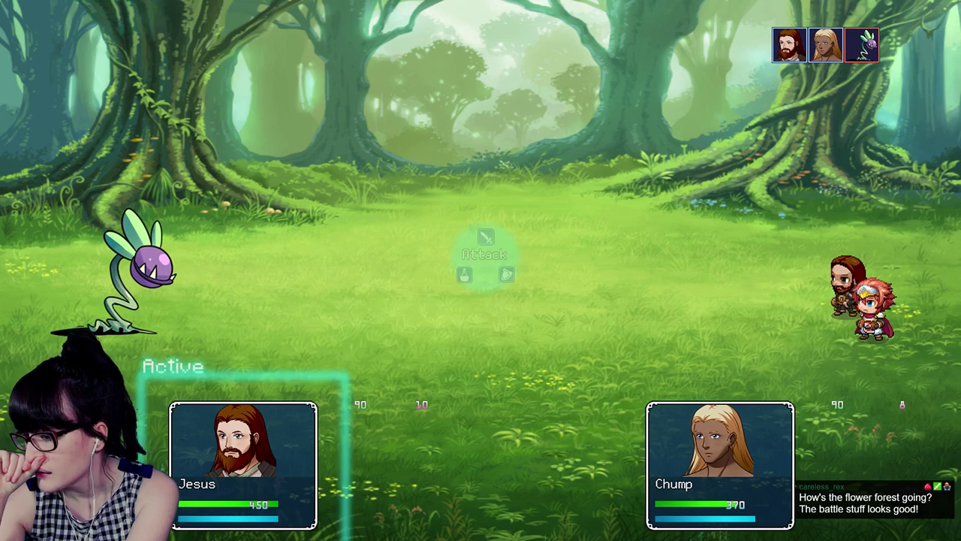
{"action": "key", "text": "Return"}
{"action": "key", "text": "Return"}
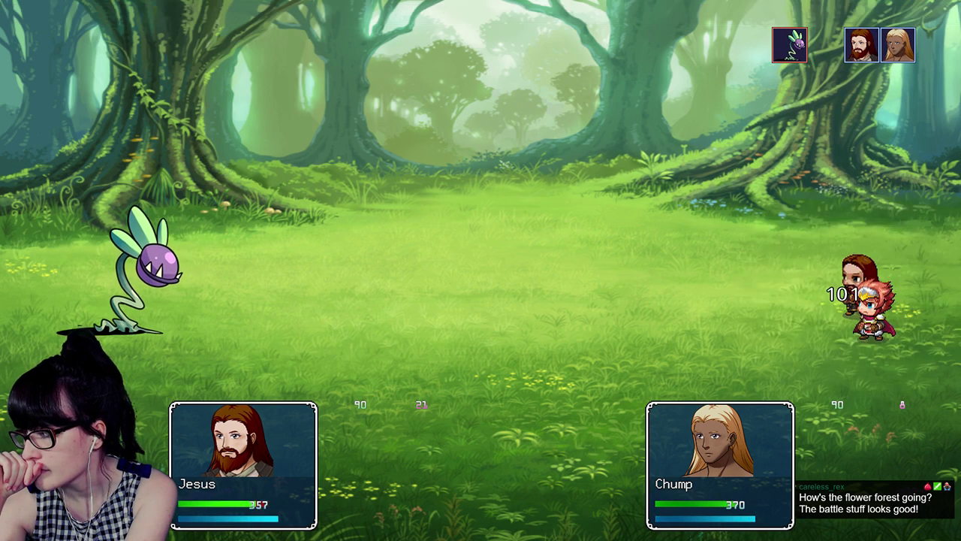
{"action": "key", "text": "Return"}
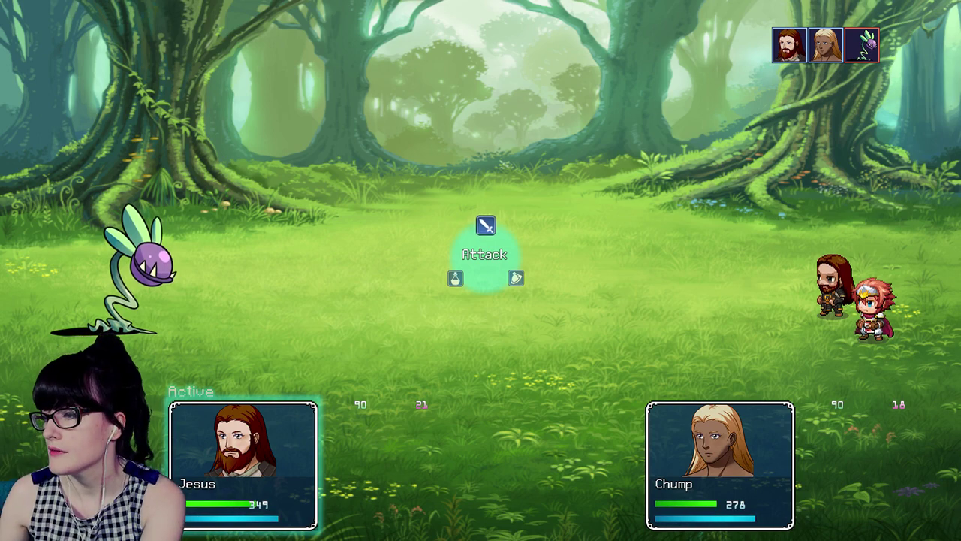
{"action": "key", "text": "F4"}
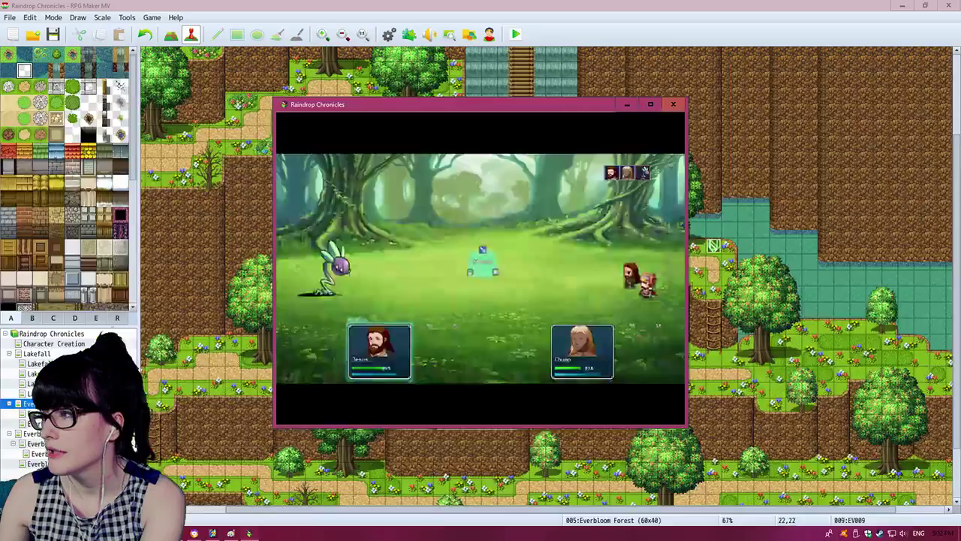
{"action": "key", "text": "alt+F4"}
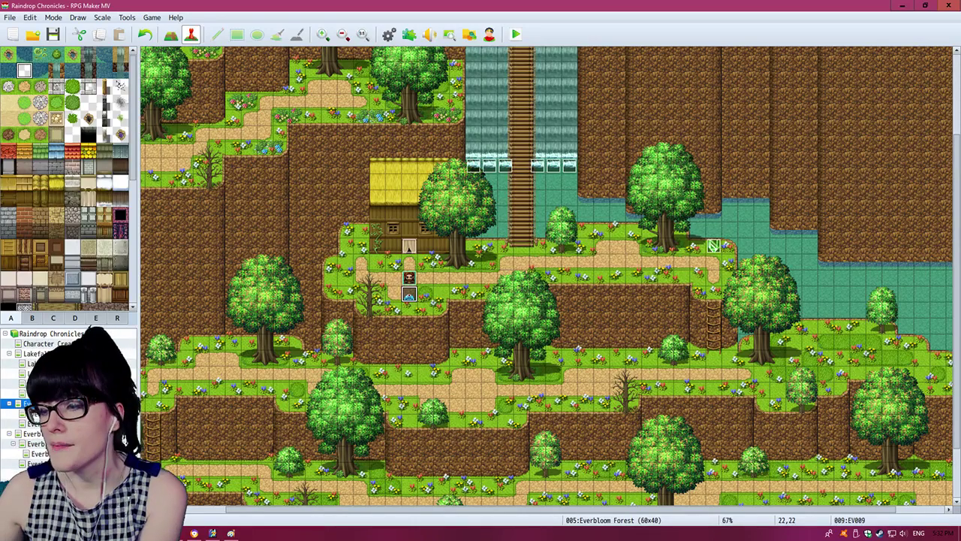
Step: Switch to Photoshop and bring up the Everbloom Forest.psd document
{"action": "key", "text": "alt+Tab"}
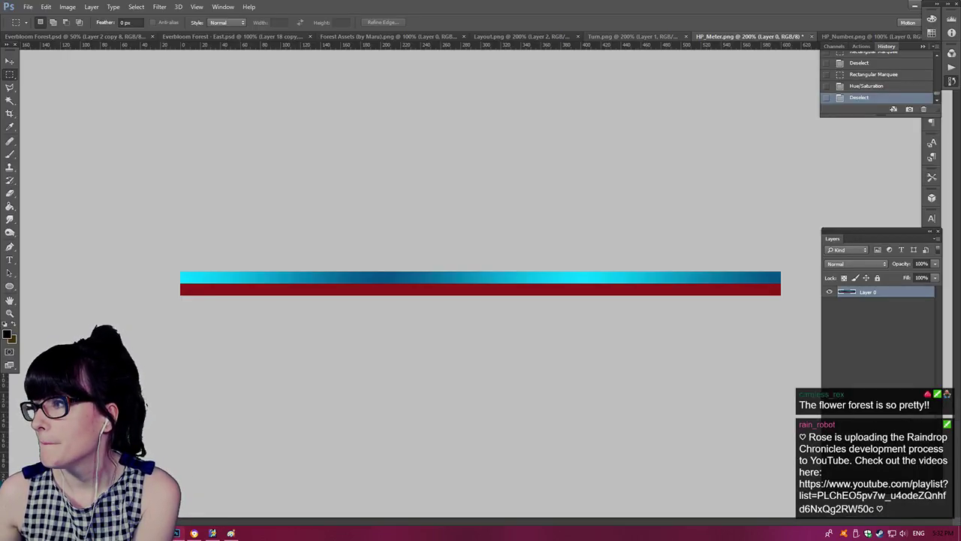
{"action": "key", "text": "ctrl+shift+Tab"}
{"action": "key", "text": "ctrl+shift+Tab"}
{"action": "key", "text": "ctrl+shift+Tab"}
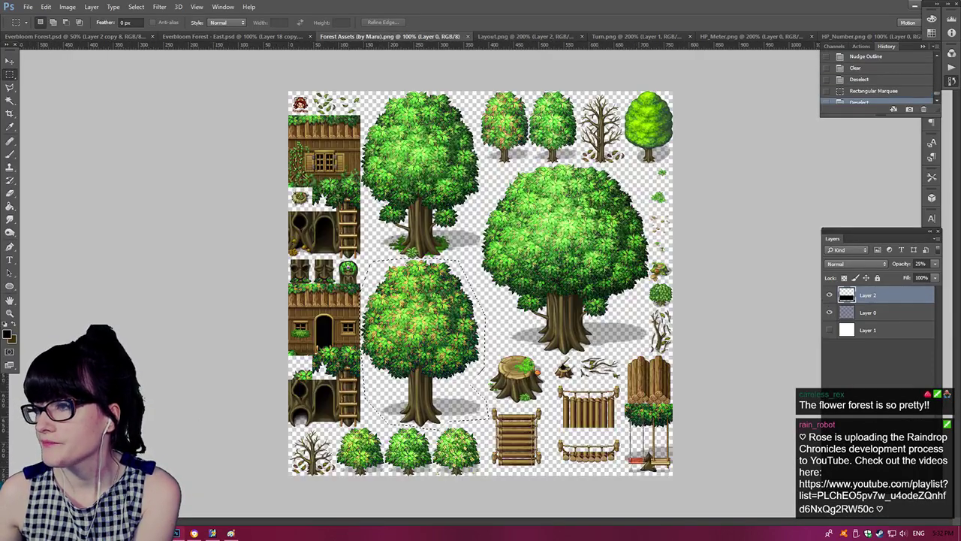
{"action": "key", "text": "ctrl+shift+Tab"}
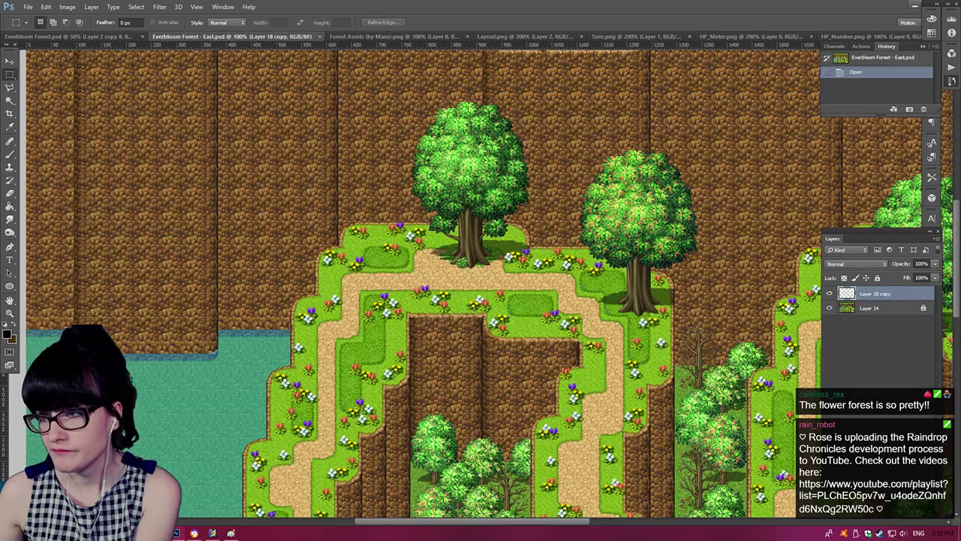
{"action": "key", "text": "ctrl+shift+Tab"}
Step: Look over the Everbloom Forest map's trees, waterfall and winding paths from its upper edge to its lower edge
{"action": "scroll", "coordinate": [481, 300], "scroll_direction": "up", "scroll_amount": 3}
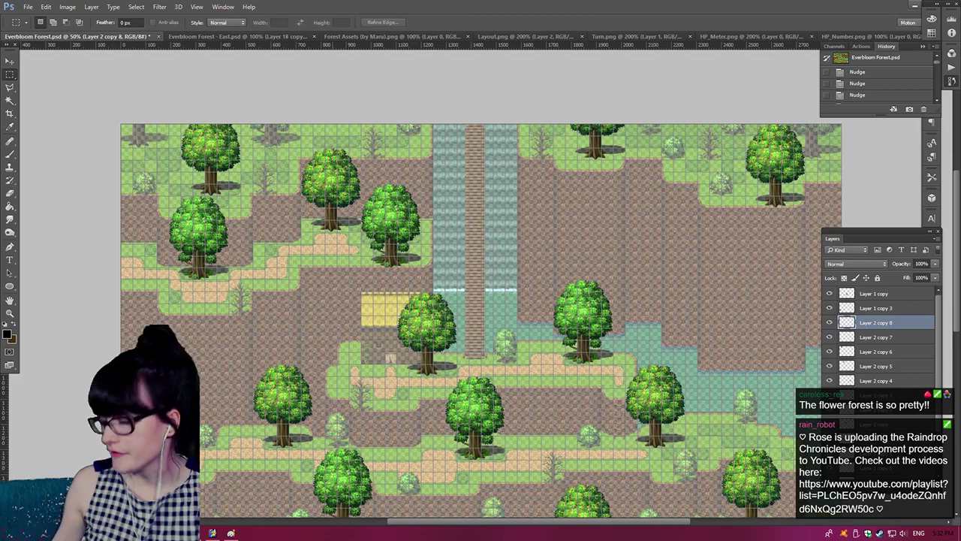
{"action": "scroll", "coordinate": [481, 300], "scroll_direction": "down", "scroll_amount": 3}
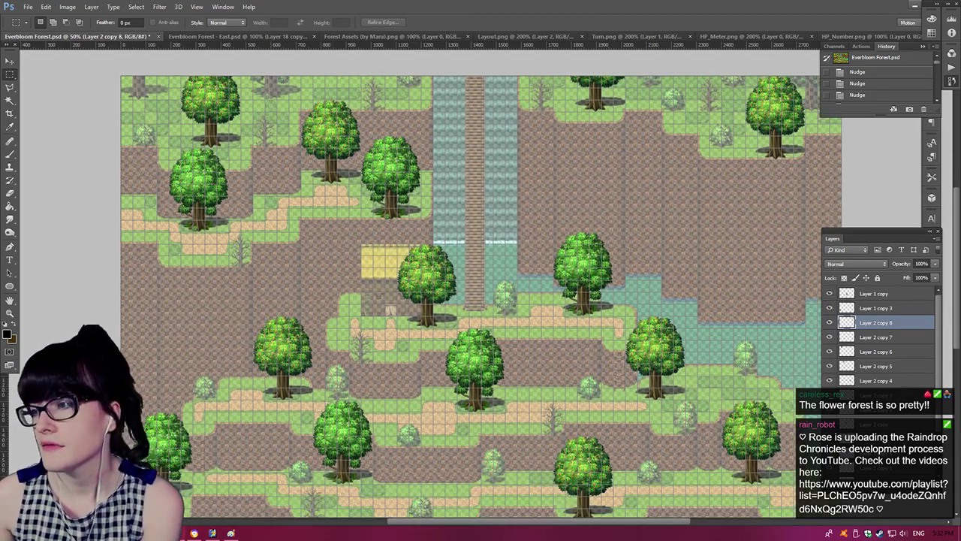
{"action": "scroll", "coordinate": [480, 300], "scroll_direction": "down", "scroll_amount": 3}
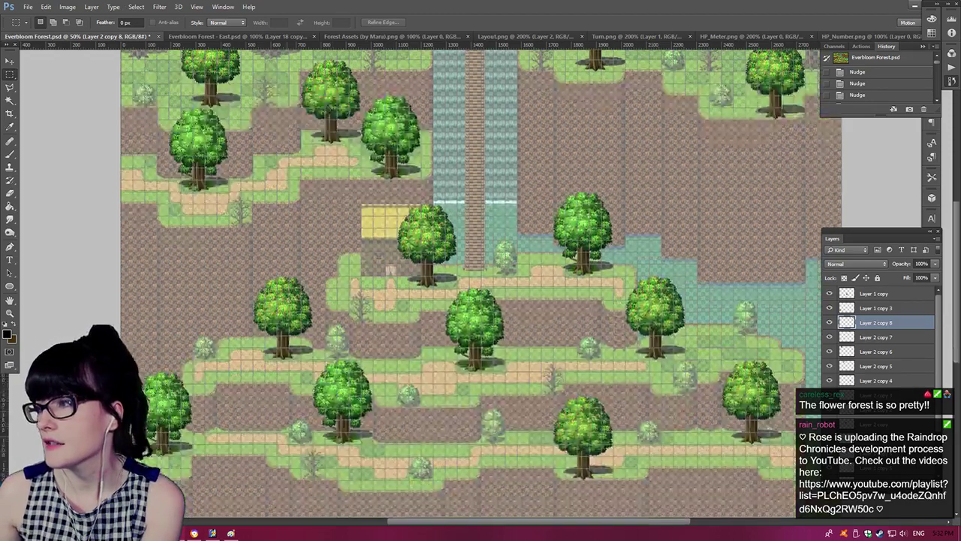
{"action": "scroll", "coordinate": [480, 301], "scroll_direction": "up", "scroll_amount": 3}
{"action": "scroll", "coordinate": [480, 300], "scroll_direction": "down", "scroll_amount": 2}
{"action": "scroll", "coordinate": [480, 301], "scroll_direction": "up", "scroll_amount": 6}
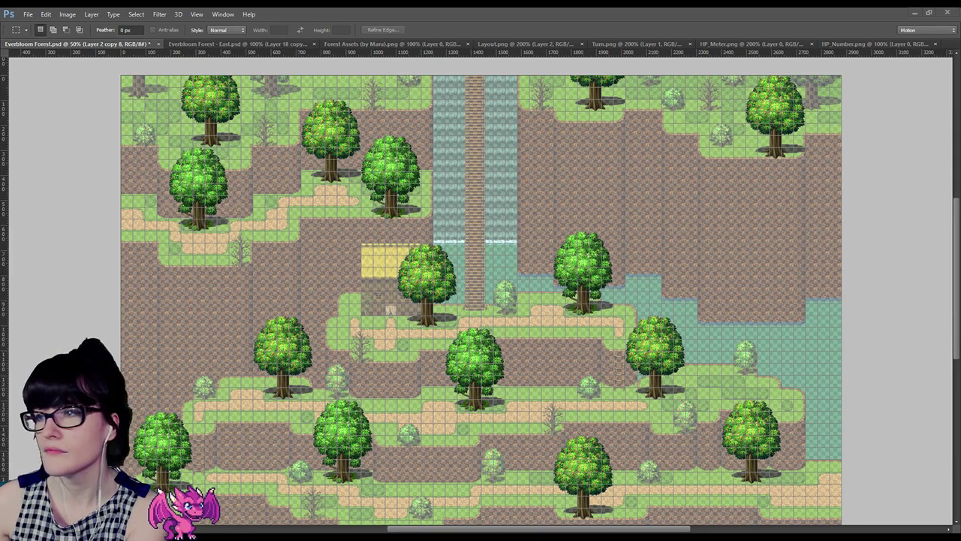
{"action": "scroll", "coordinate": [481, 293], "scroll_direction": "down", "scroll_amount": 3}
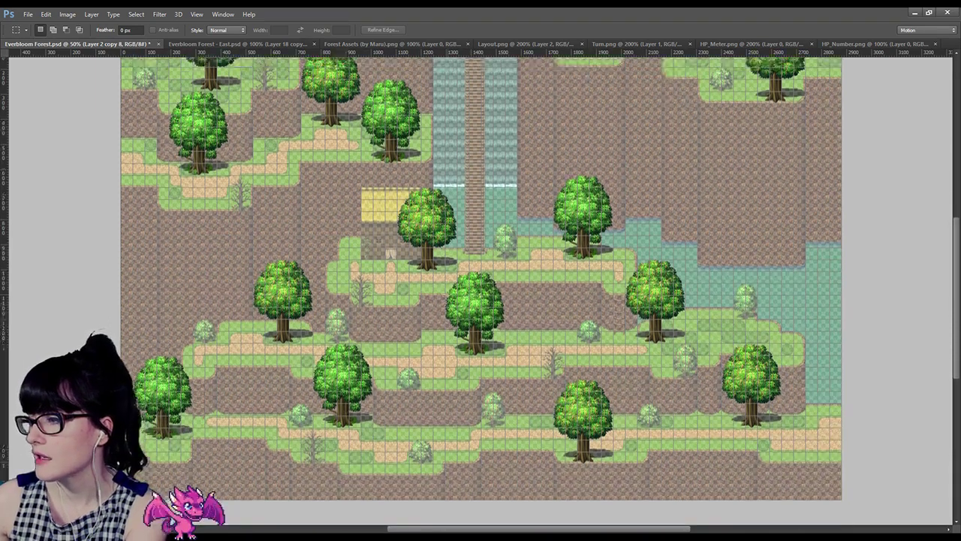
{"action": "scroll", "coordinate": [481, 293], "scroll_direction": "up", "scroll_amount": 5}
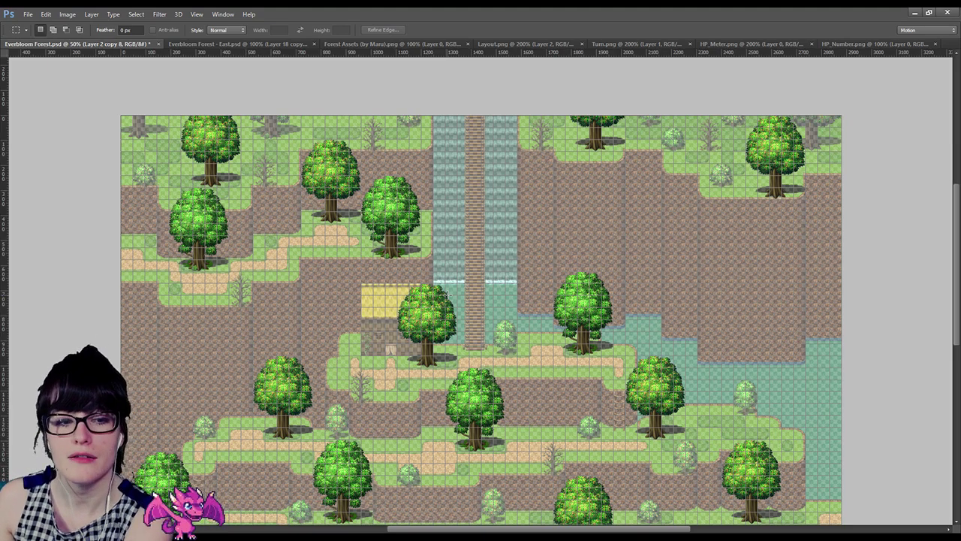
{"action": "scroll", "coordinate": [335, 220], "scroll_direction": "down", "scroll_amount": 3}
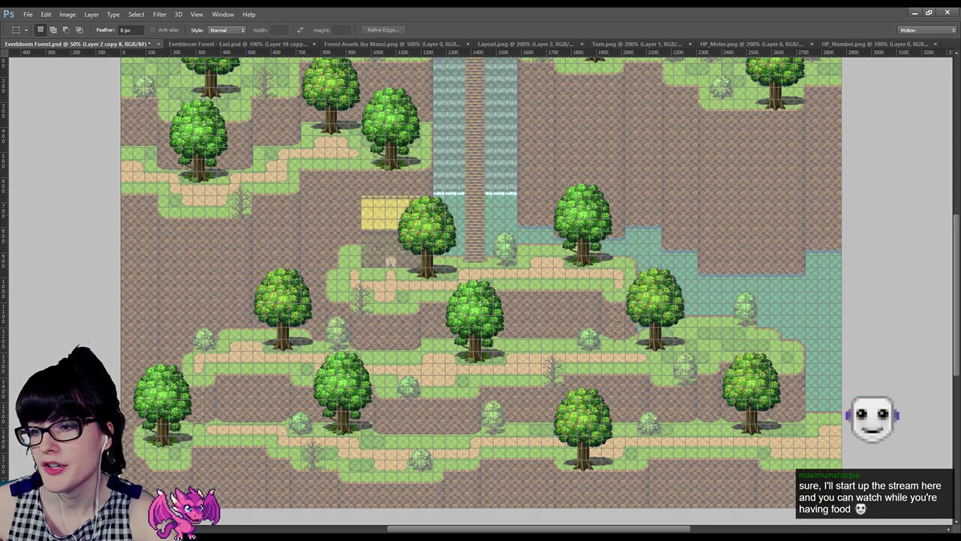
Step: Examine the house, path and bare tree area of the forest map up close, and return to the 50% overview
{"action": "key", "text": "z"}
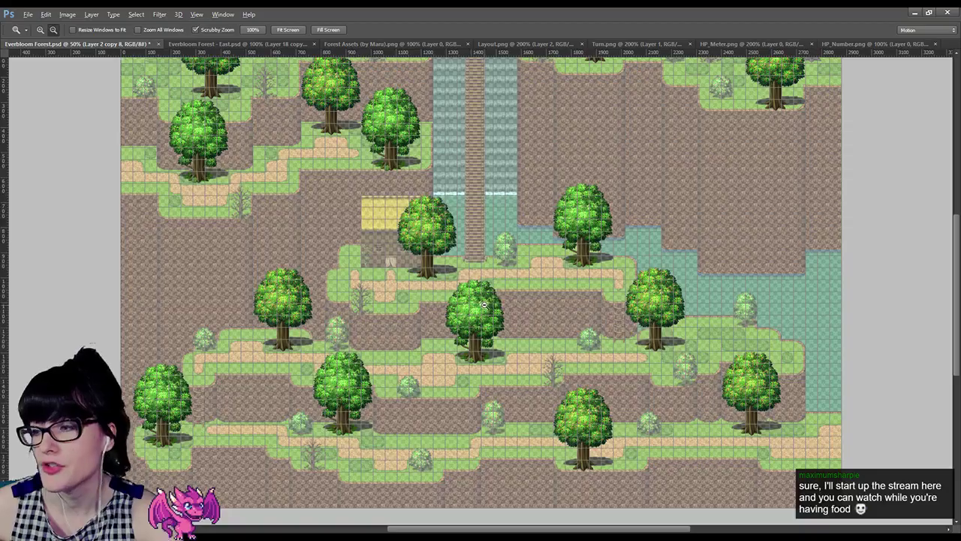
{"action": "left_click", "coordinate": [485, 304], "text": "alt"}
{"action": "left_click", "coordinate": [417, 317]}
{"action": "left_click", "coordinate": [417, 317]}
{"action": "left_click", "coordinate": [417, 319]}
{"action": "left_click", "coordinate": [417, 318]}
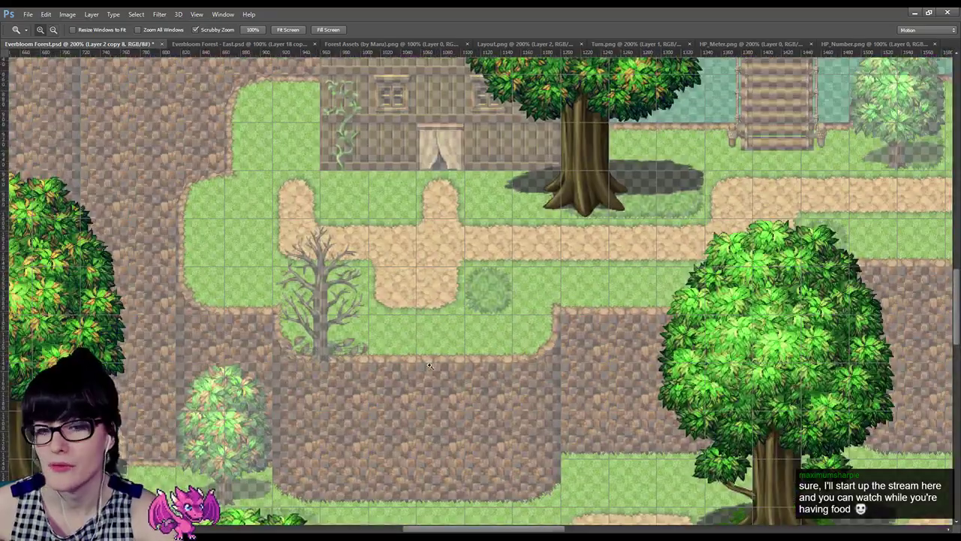
{"action": "left_click", "coordinate": [508, 335]}
{"action": "left_click", "coordinate": [513, 324]}
{"action": "left_click", "coordinate": [514, 323], "text": "alt"}
{"action": "left_click", "coordinate": [513, 323], "text": "alt"}
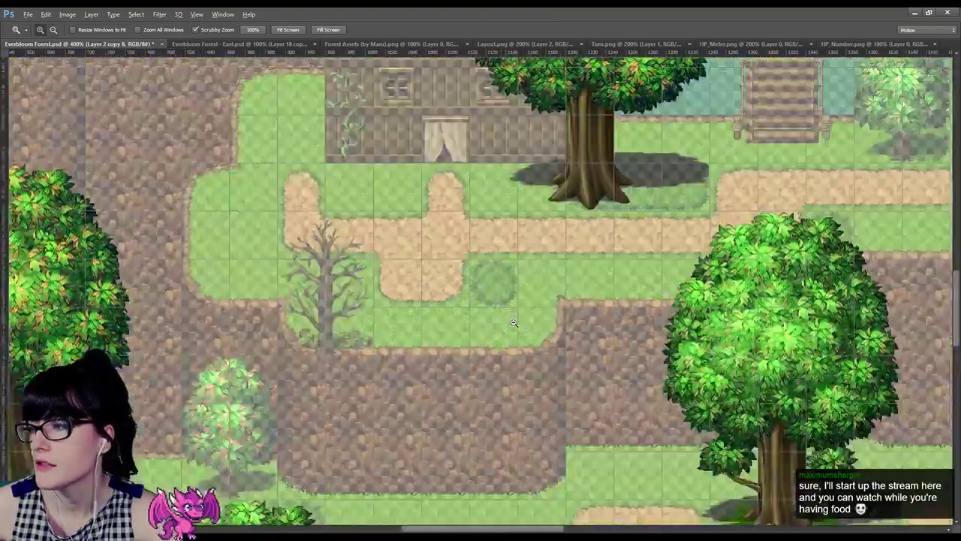
{"action": "left_click", "coordinate": [513, 323], "text": "alt"}
{"action": "left_click", "coordinate": [514, 323], "text": "alt"}
{"action": "left_click", "coordinate": [514, 323]}
{"action": "left_click", "coordinate": [514, 322], "text": "alt"}
{"action": "left_click", "coordinate": [514, 323], "text": "alt"}
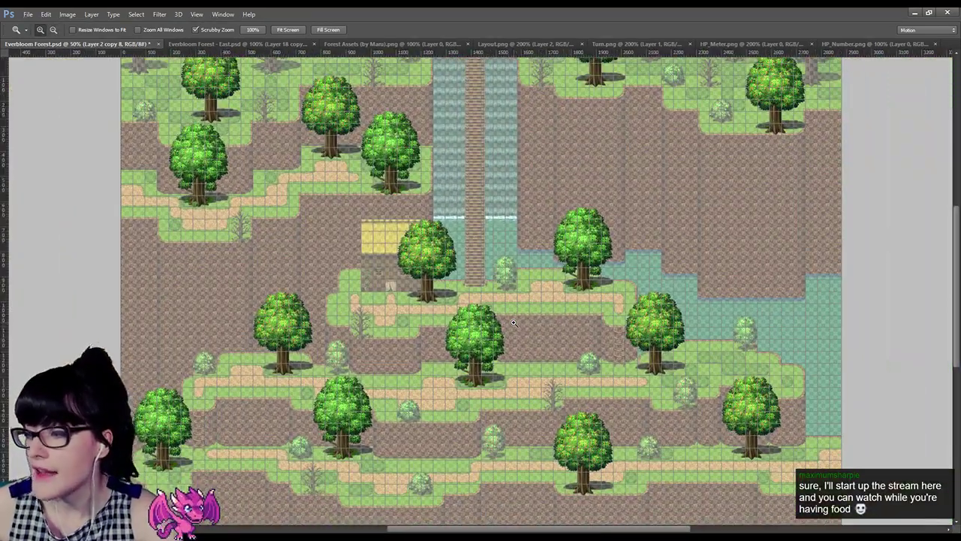